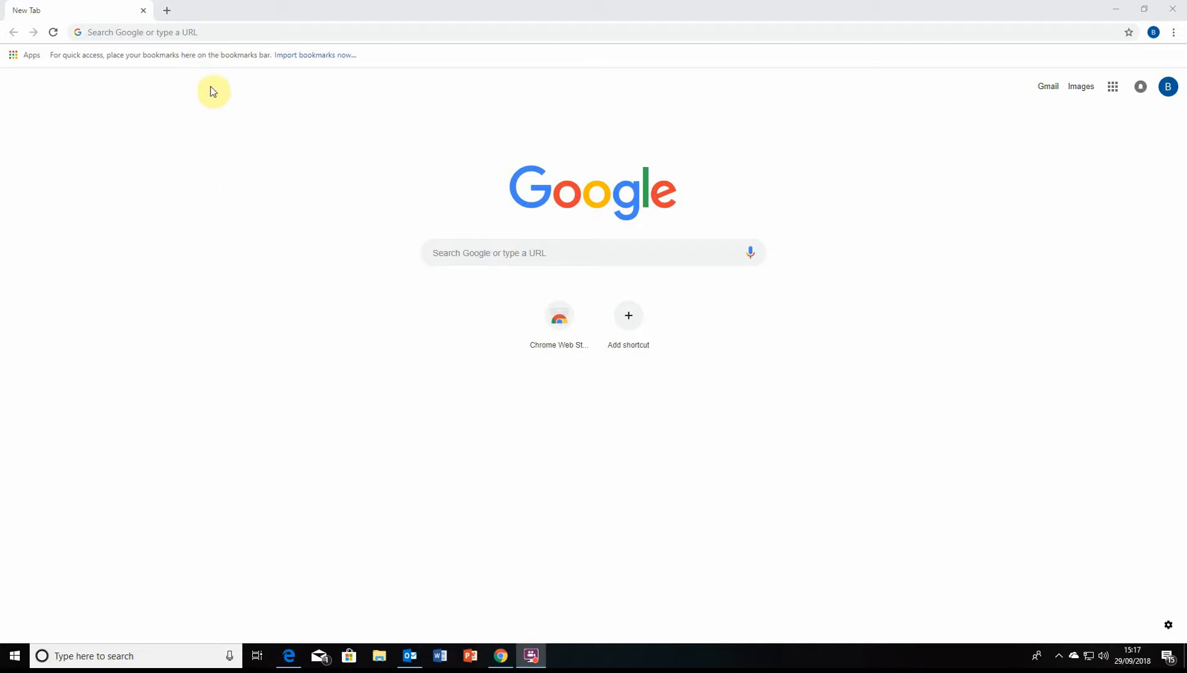
# Load redswebs.com from the Chrome address bar
pyautogui.click(230, 33)
pyautogui.write('r')
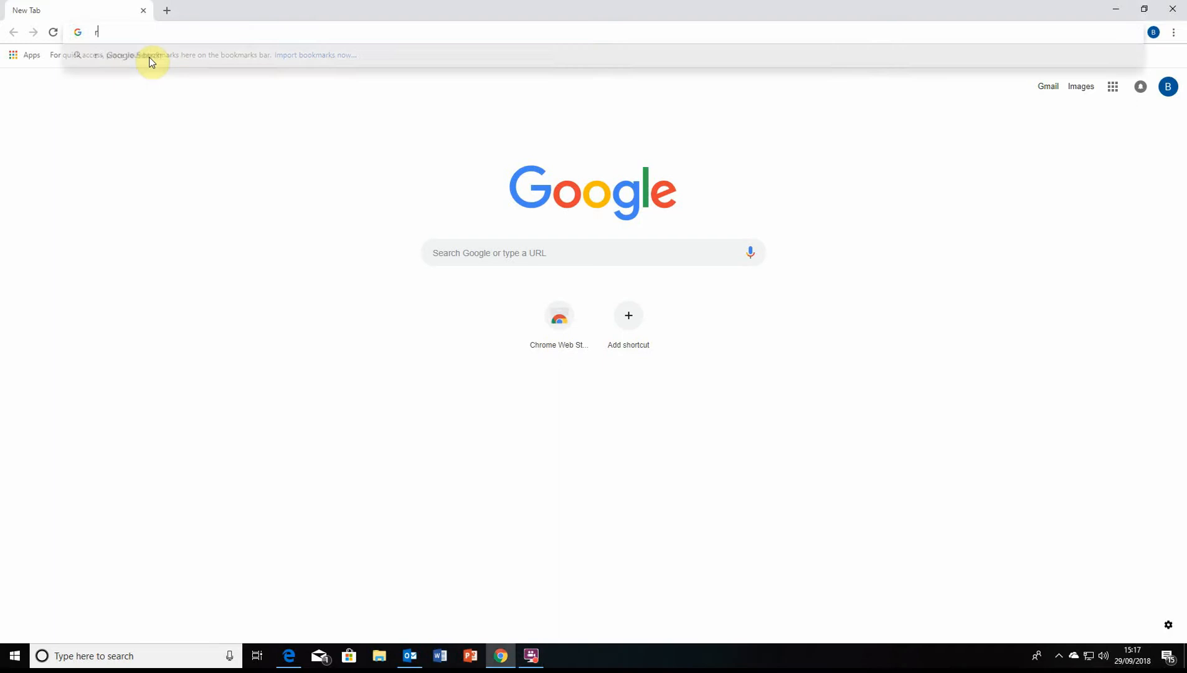
pyautogui.write('edswebs.com')
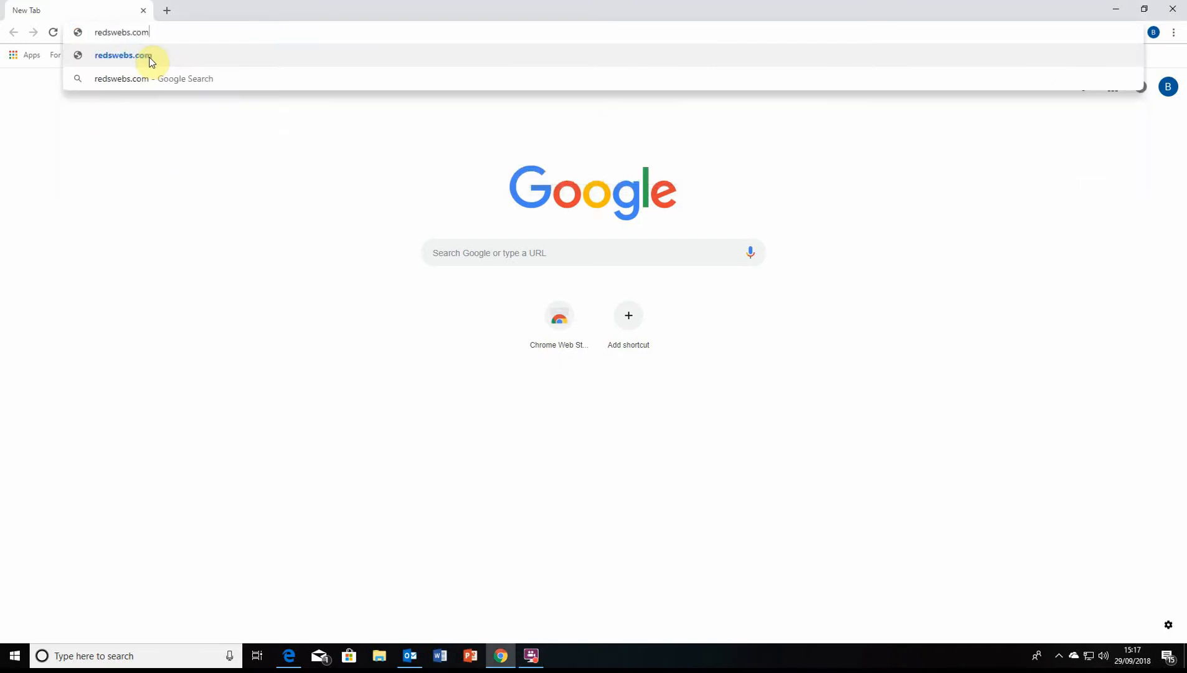
pyautogui.press('Return')
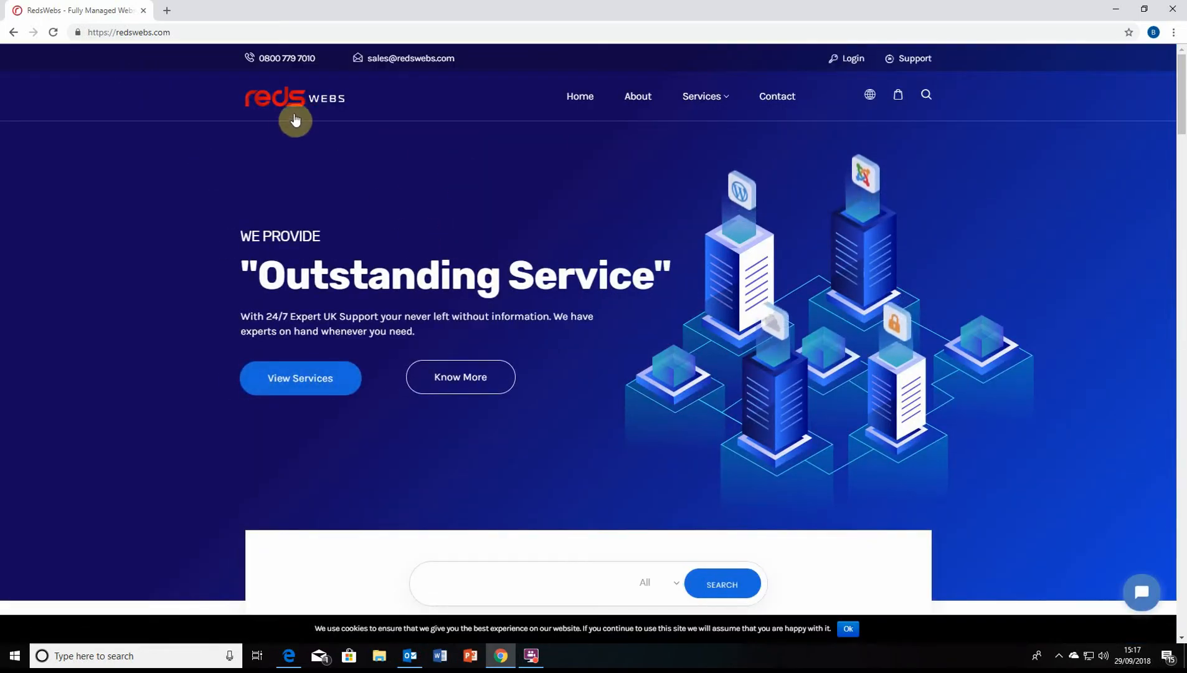
# Accept the cookie notice, browse the homepage, and open Website & Online Store Builder from Services
pyautogui.click(848, 628)
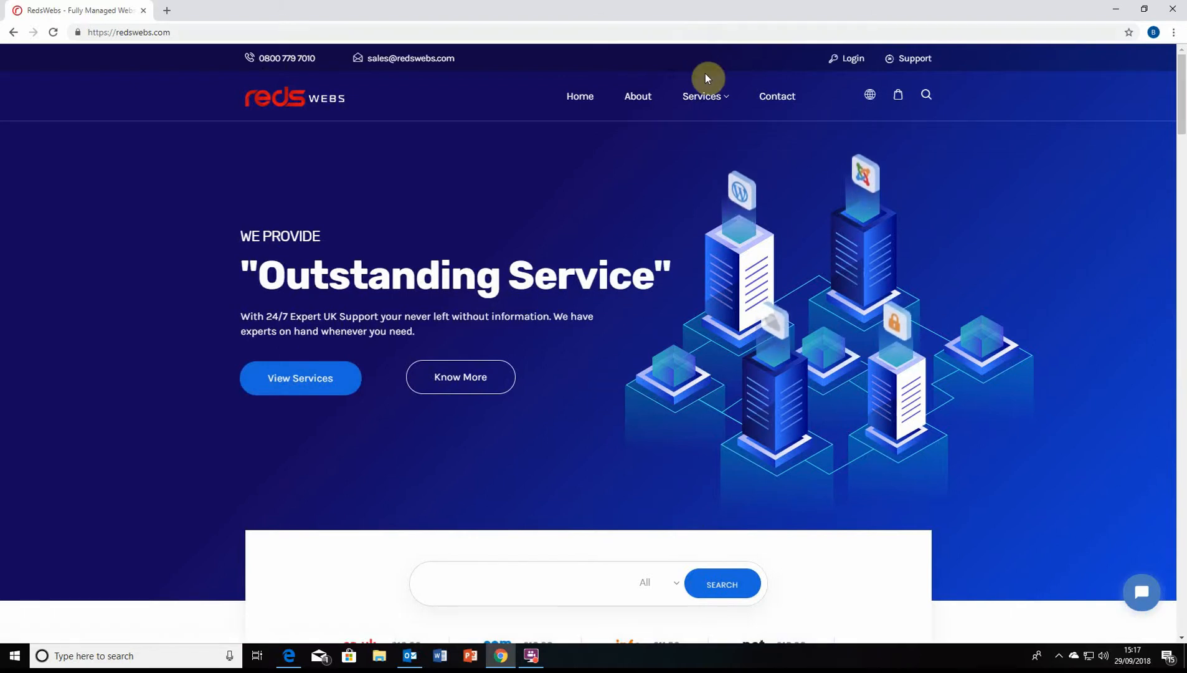
pyautogui.moveTo(705, 96)
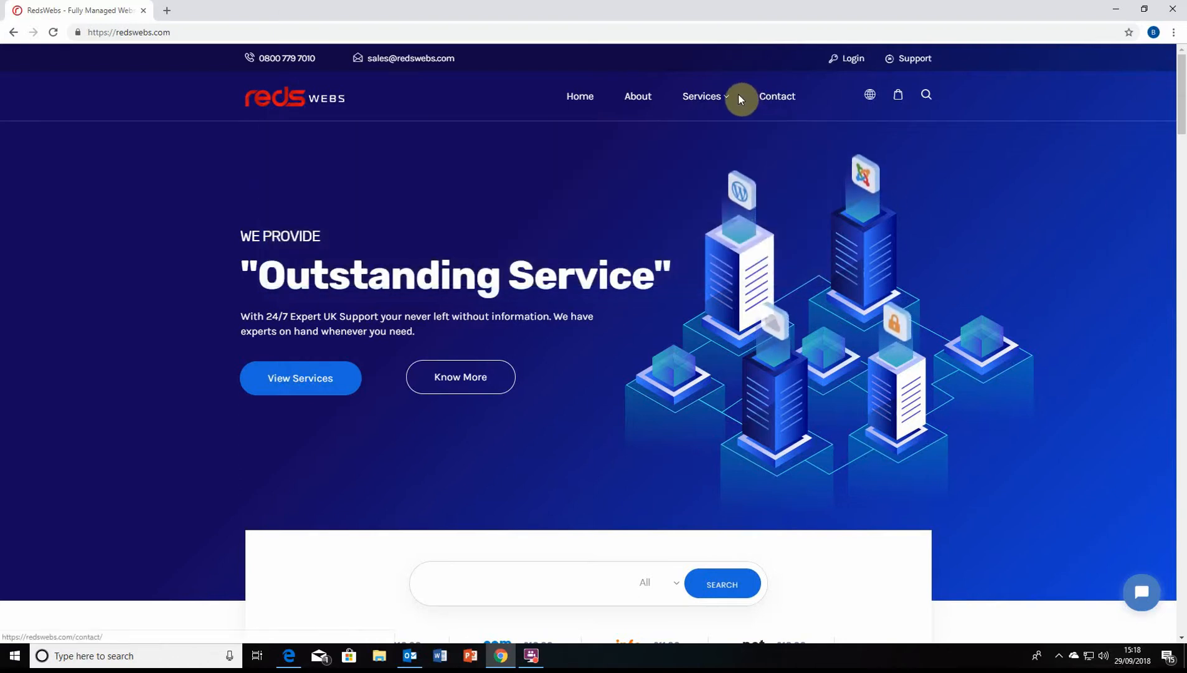
pyautogui.scroll(-10, 784, 439)
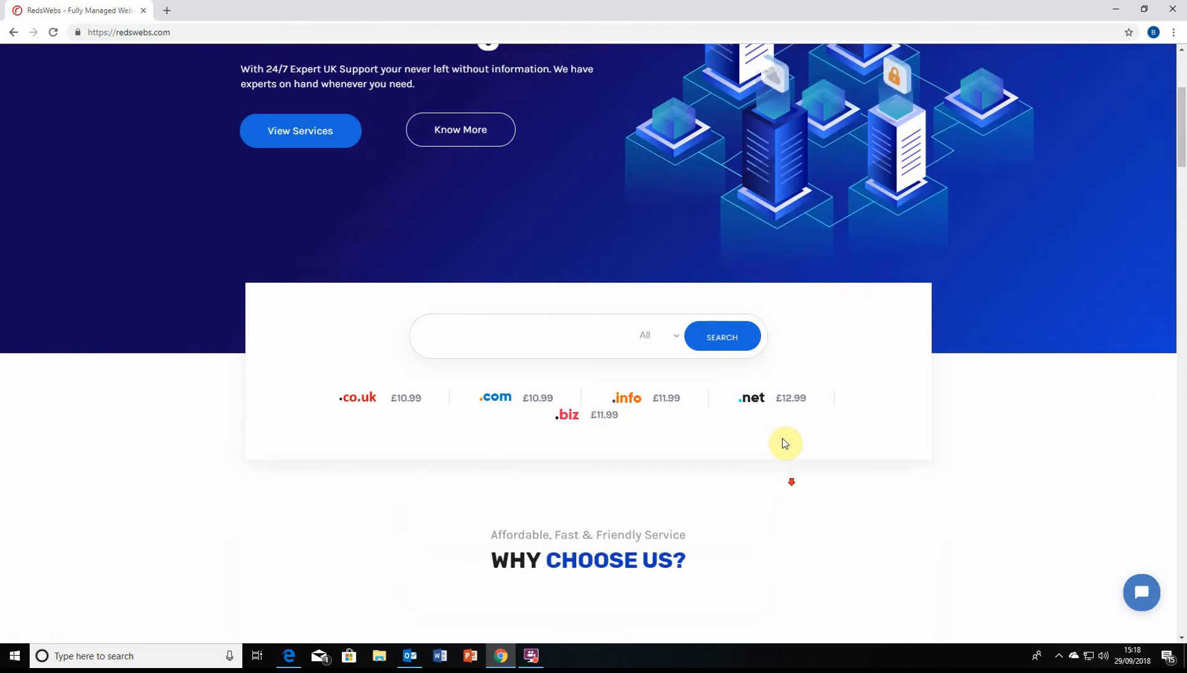
pyautogui.scroll(-15, 784, 439)
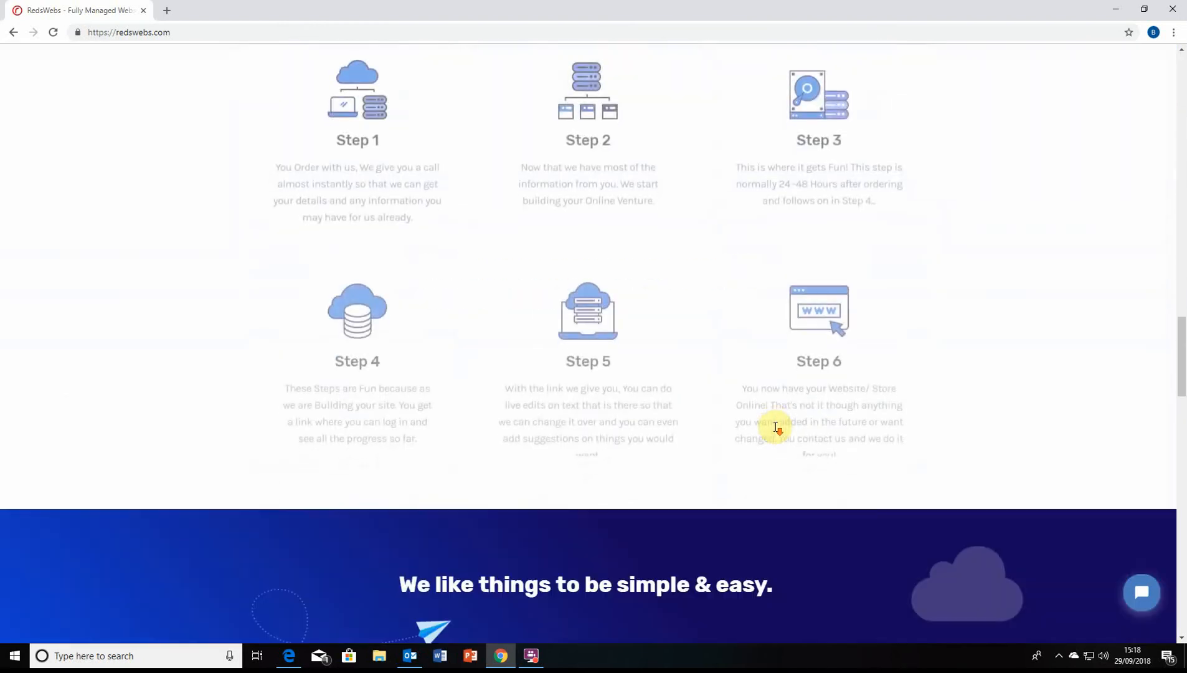
pyautogui.scroll(-8, 774, 428)
pyautogui.scroll(18, 715, 384)
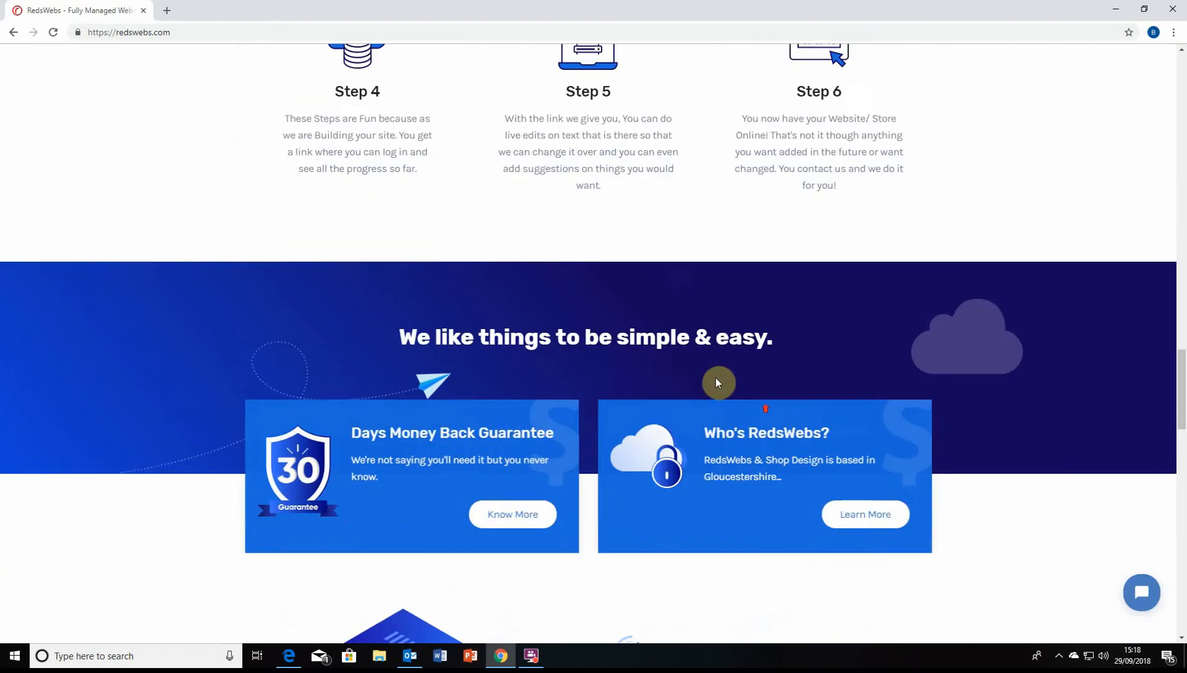
pyautogui.scroll(15, 698, 375)
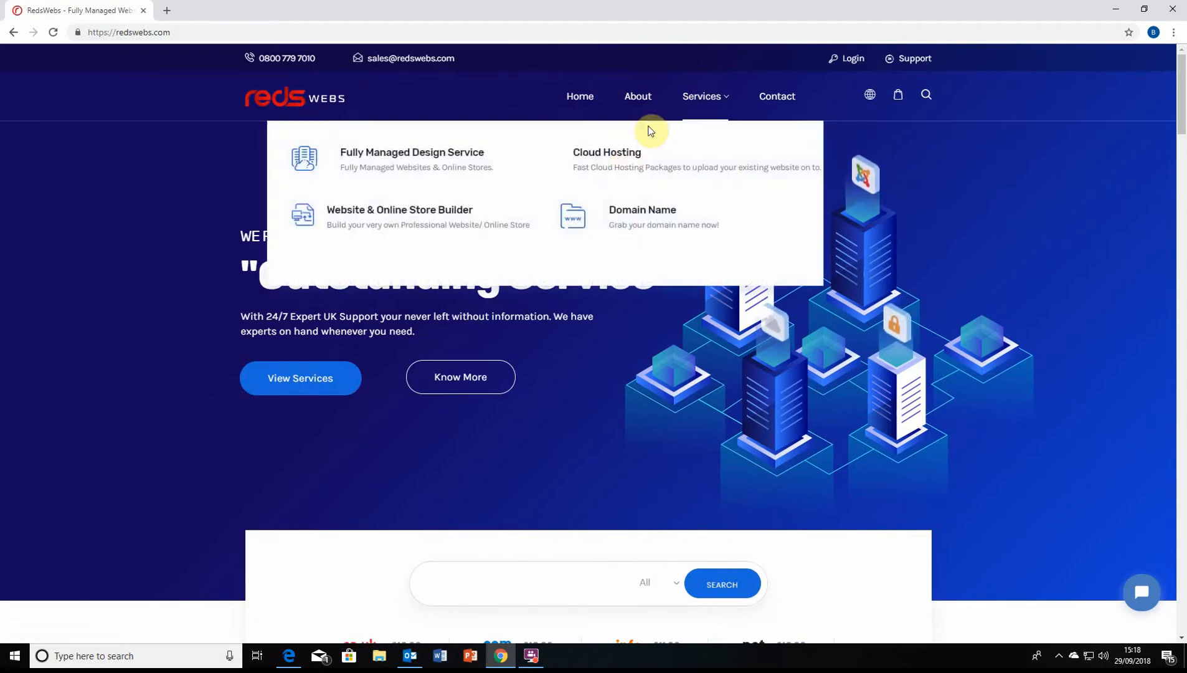
pyautogui.click(453, 209)
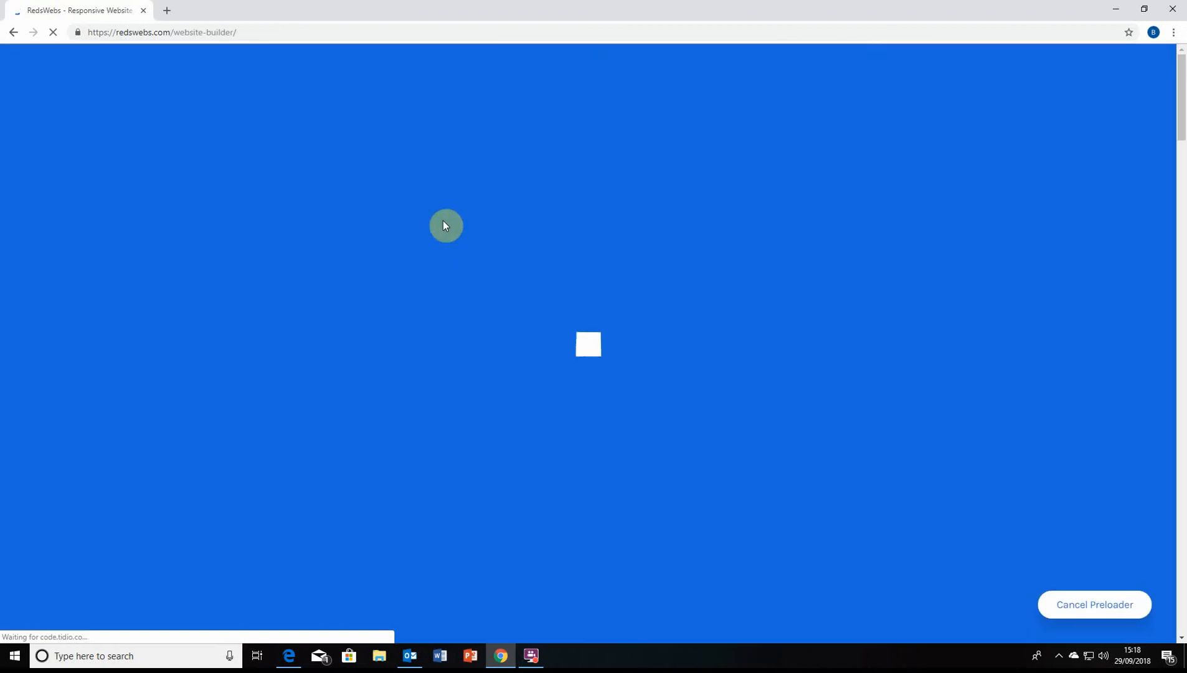
# Scroll down the Website Builder page to the Basic, Plus and Pro pricing table
pyautogui.scroll(-10, 464, 222)
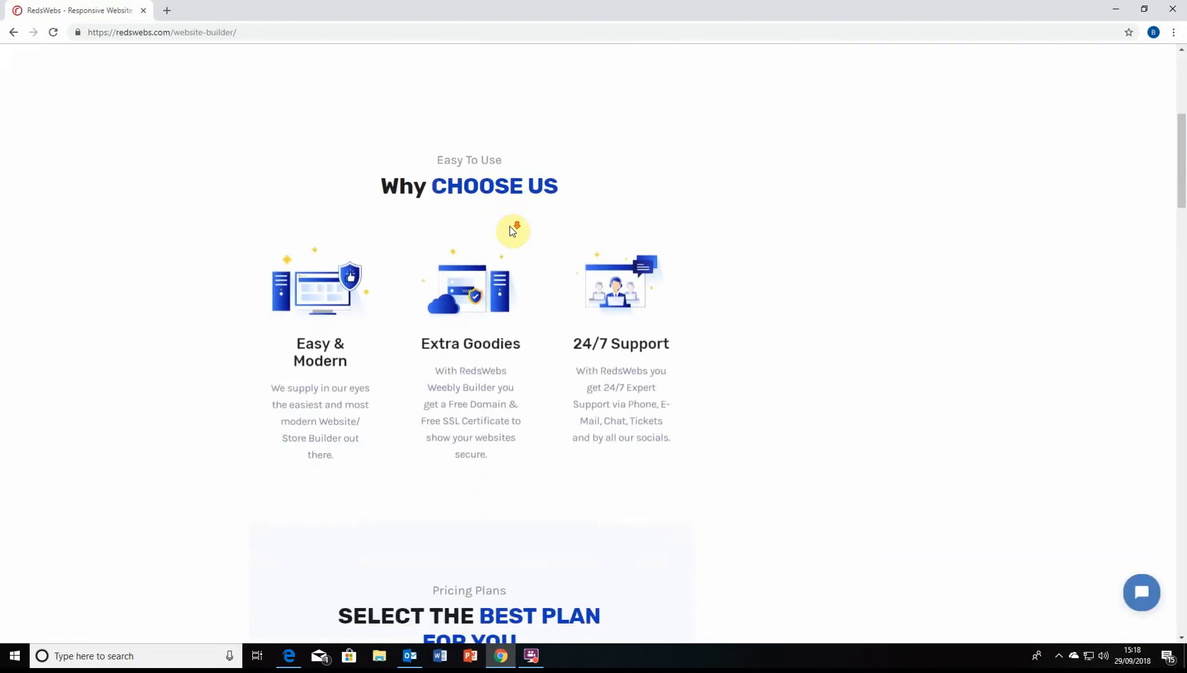
pyautogui.scroll(6, 574, 238)
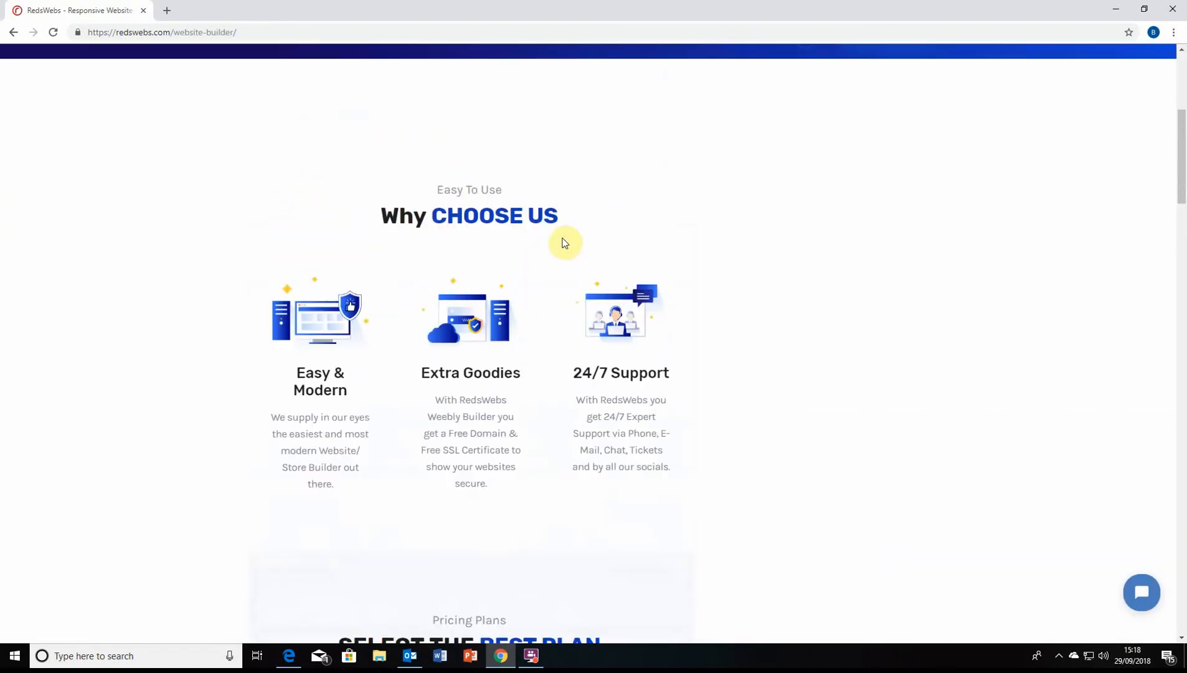
pyautogui.scroll(5, 540, 269)
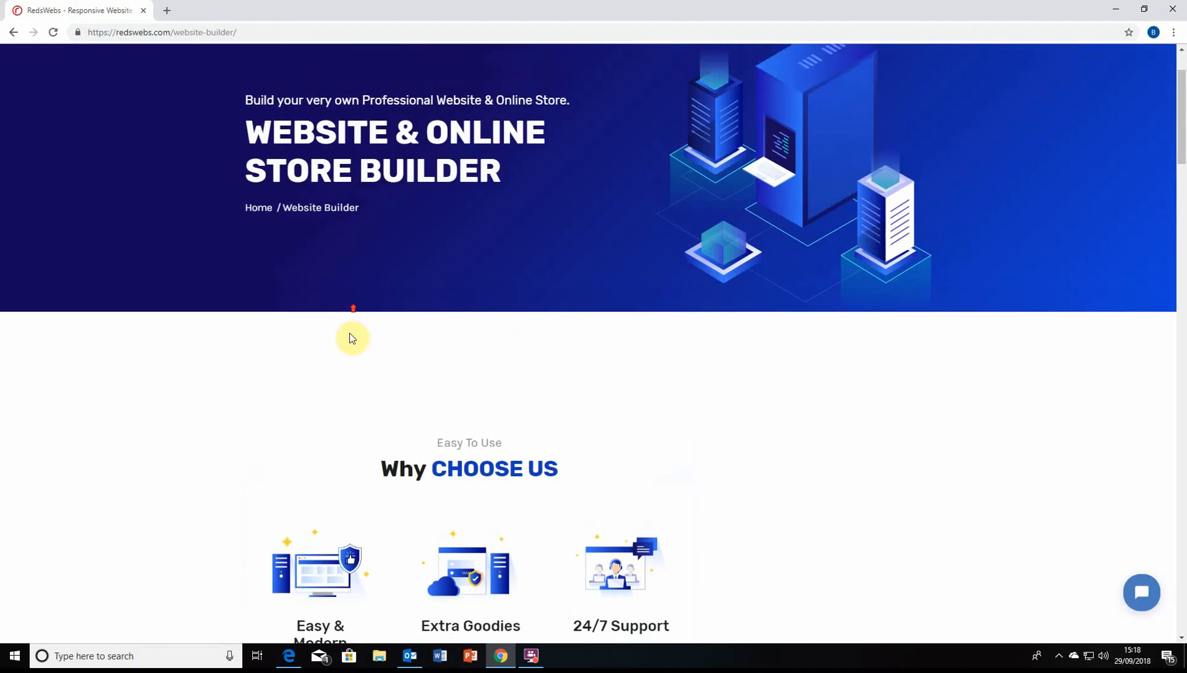
pyautogui.scroll(-10, 493, 368)
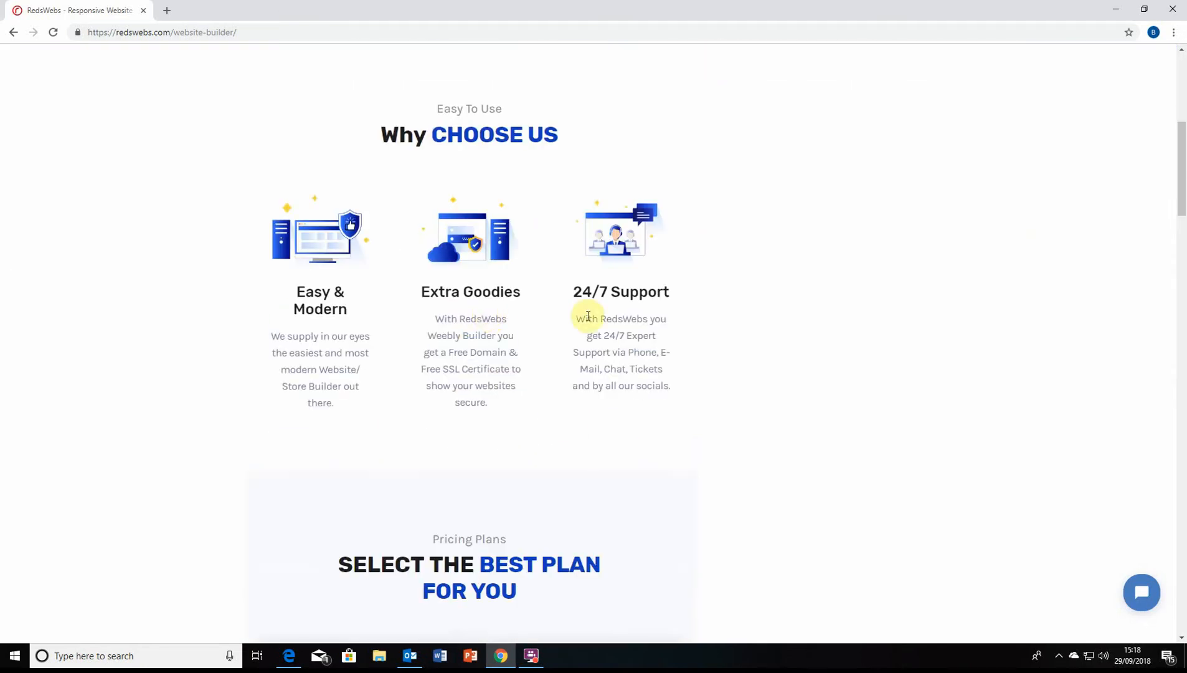
pyautogui.scroll(-9, 490, 308)
pyautogui.scroll(4, 281, 294)
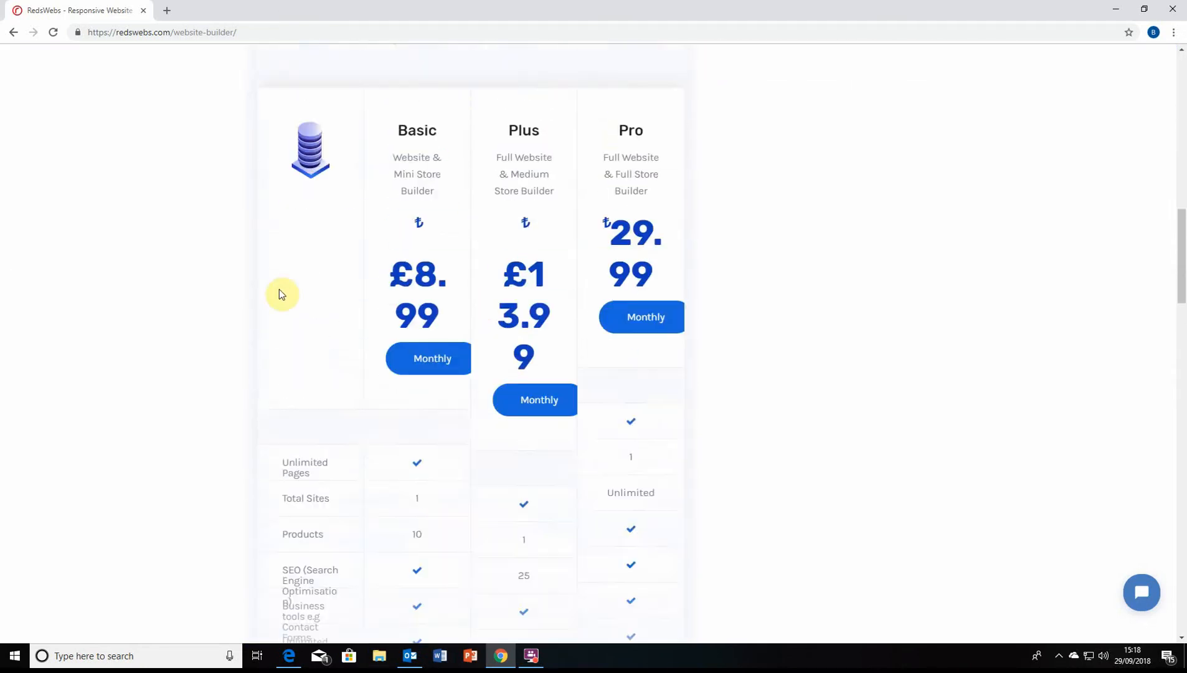
pyautogui.scroll(-2, 506, 416)
pyautogui.scroll(3, 506, 417)
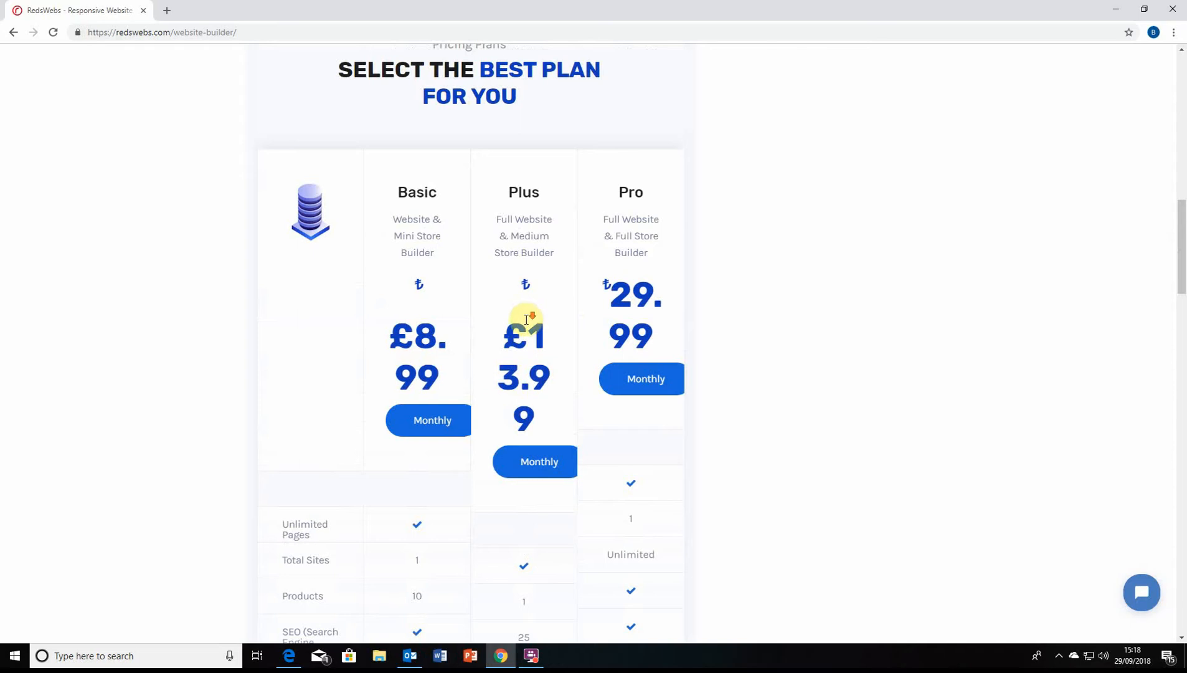
pyautogui.scroll(-1, 524, 317)
pyautogui.scroll(-7, 525, 321)
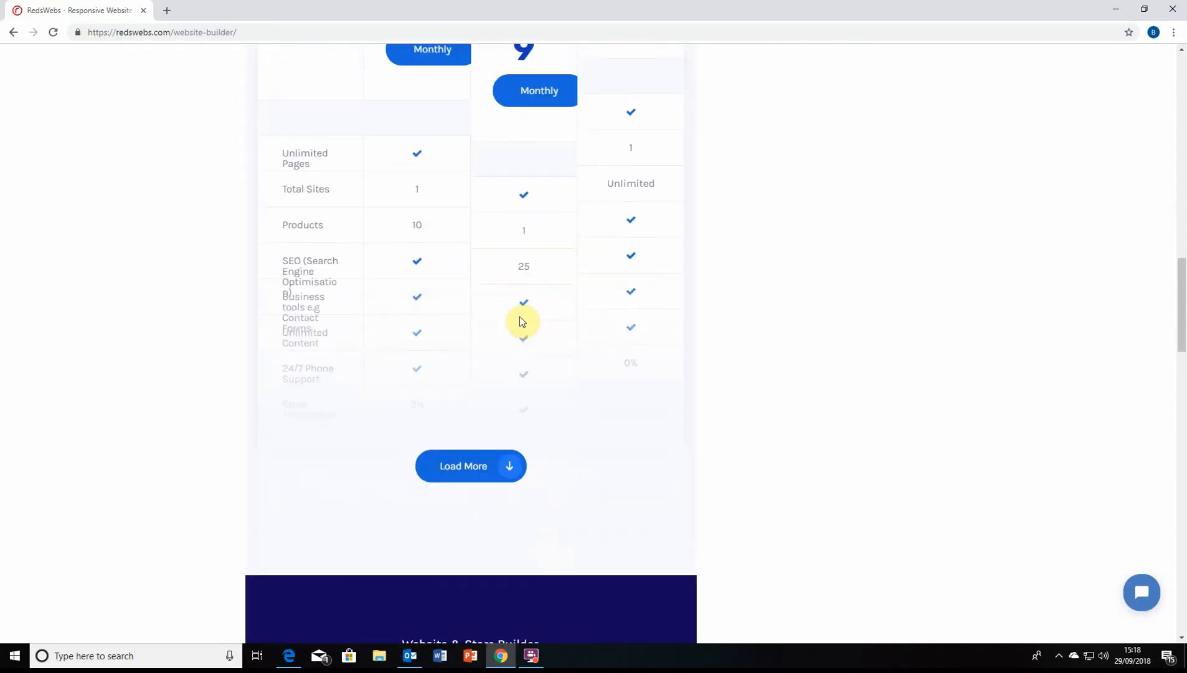
pyautogui.scroll(-1, 518, 325)
pyautogui.scroll(9, 616, 482)
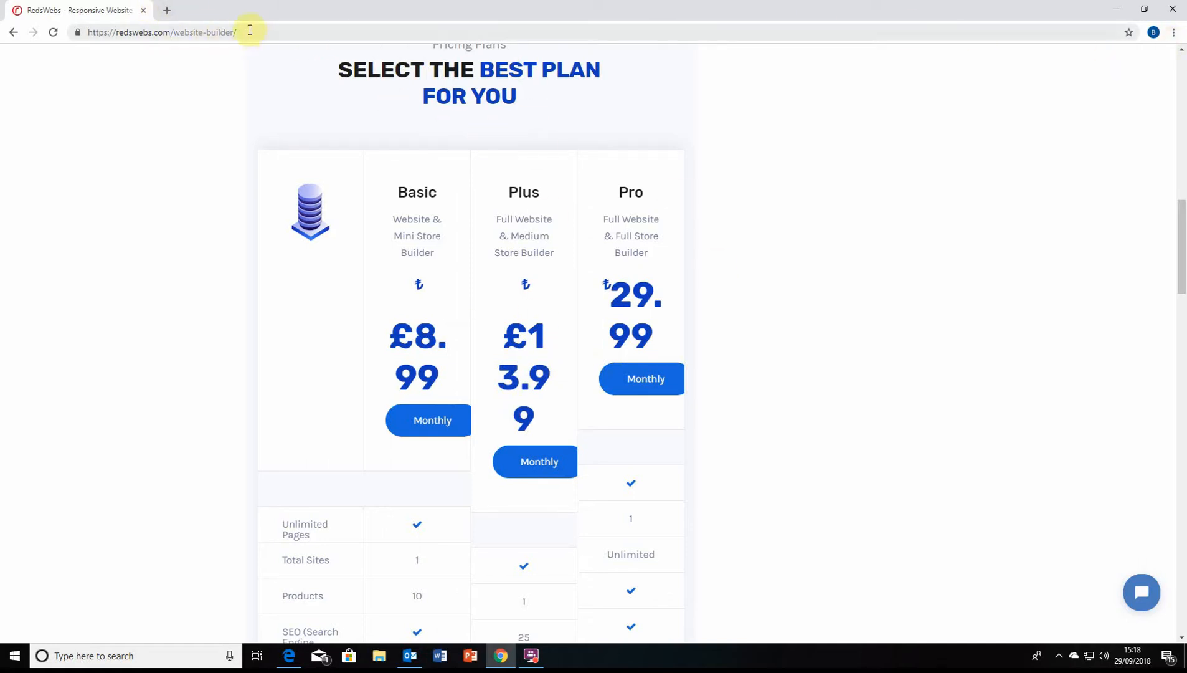
pyautogui.scroll(8, 138, 390)
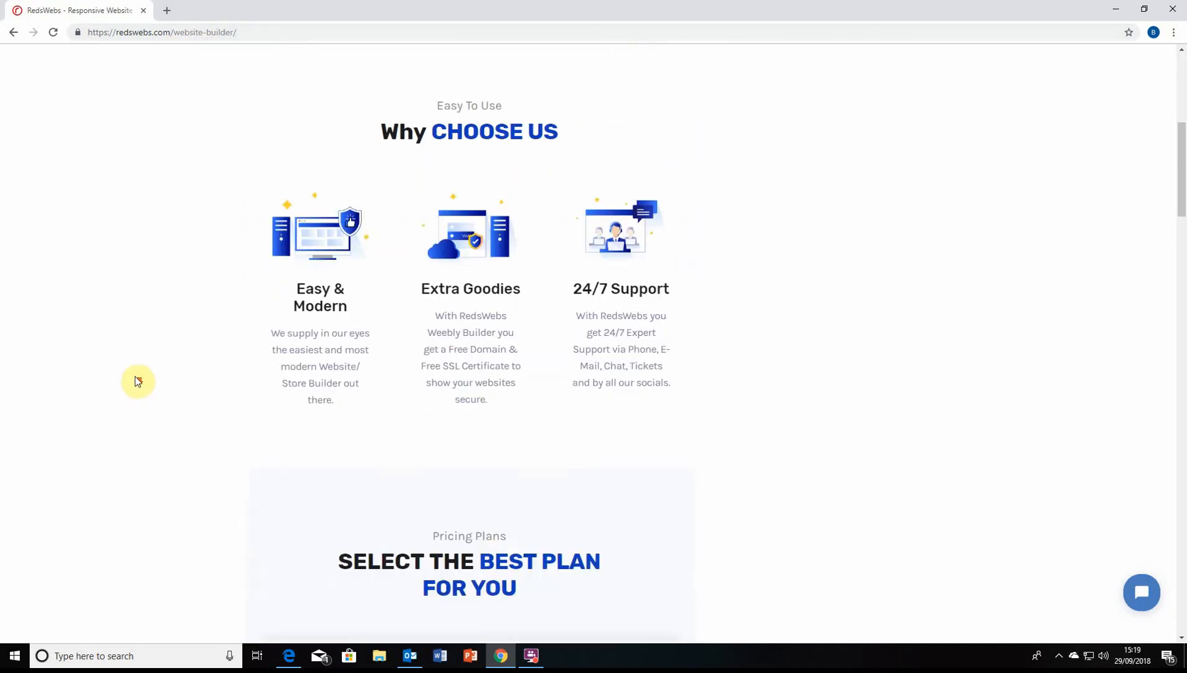
pyautogui.scroll(-3, 139, 380)
pyautogui.scroll(2, 187, 336)
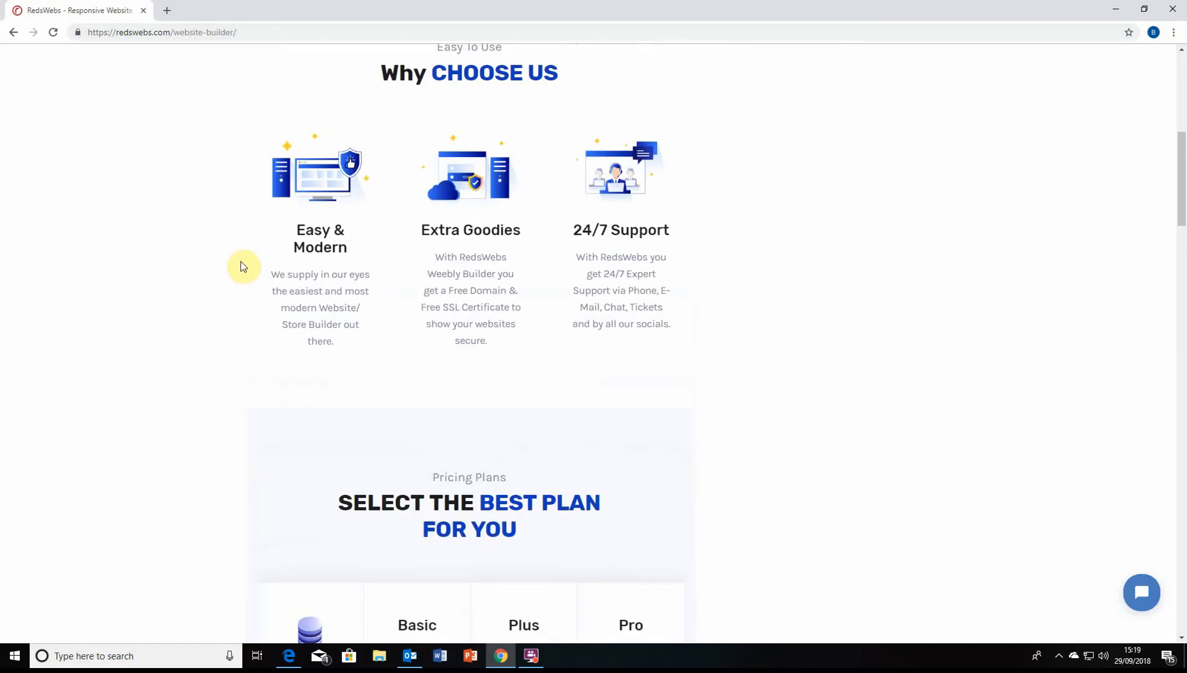
pyautogui.scroll(-3, 243, 266)
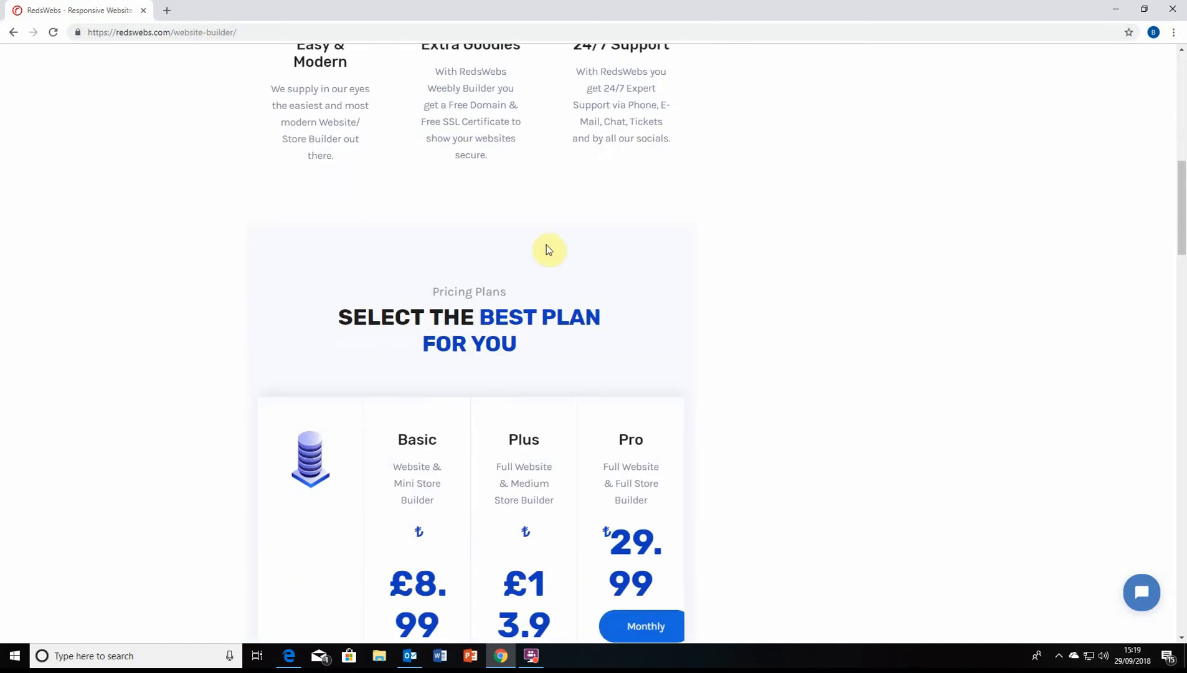
pyautogui.scroll(11, 485, 366)
pyautogui.scroll(-11, 358, 373)
pyautogui.scroll(3, 357, 361)
pyautogui.scroll(-10, 358, 350)
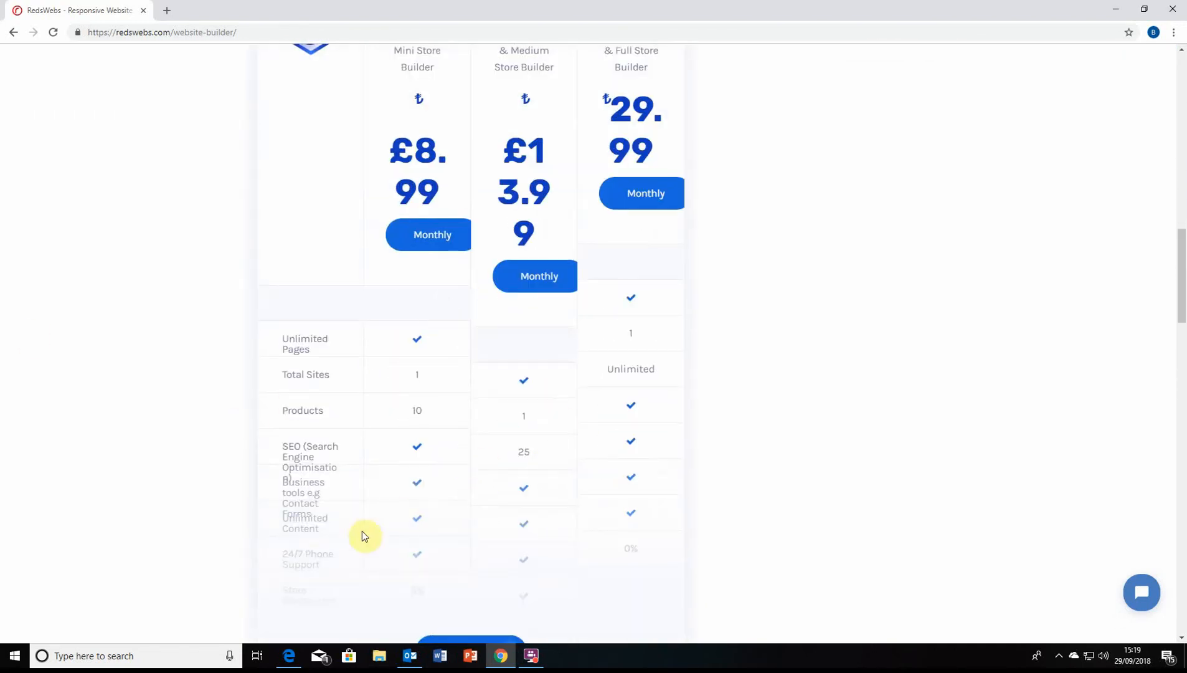
pyautogui.scroll(-1, 483, 604)
# Use Load More to reveal all remaining plan feature rows and review them
pyautogui.click(470, 582)
pyautogui.scroll(4, 449, 517)
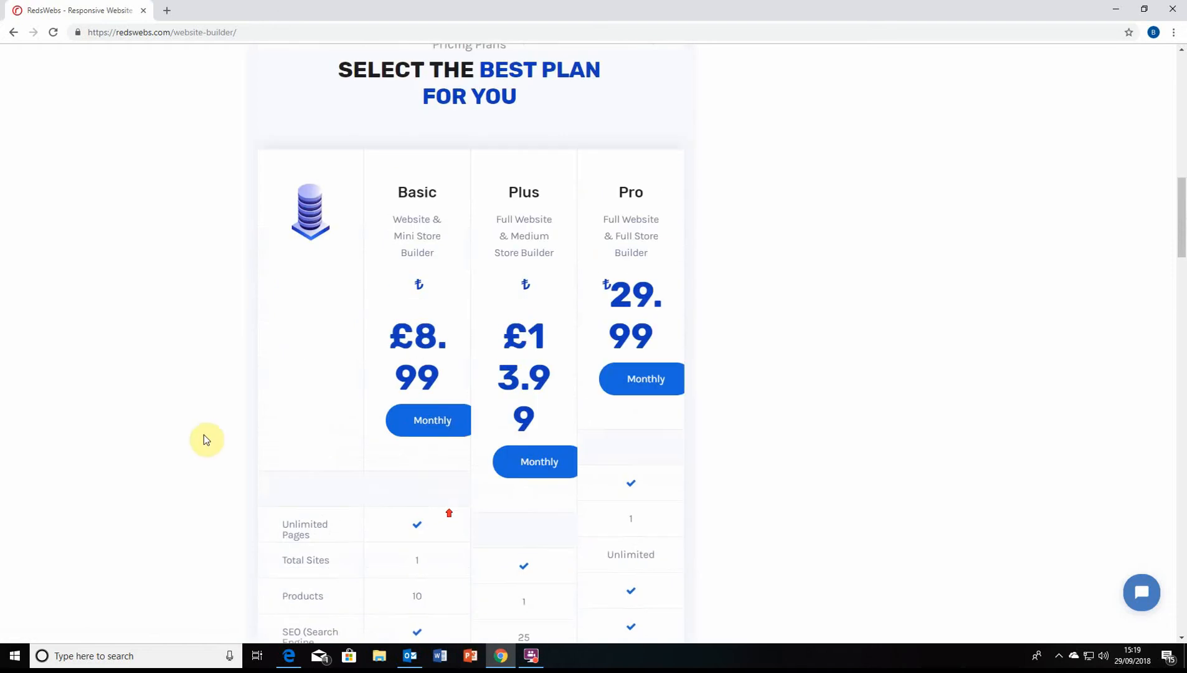
pyautogui.scroll(-4, 207, 439)
pyautogui.scroll(10, 212, 431)
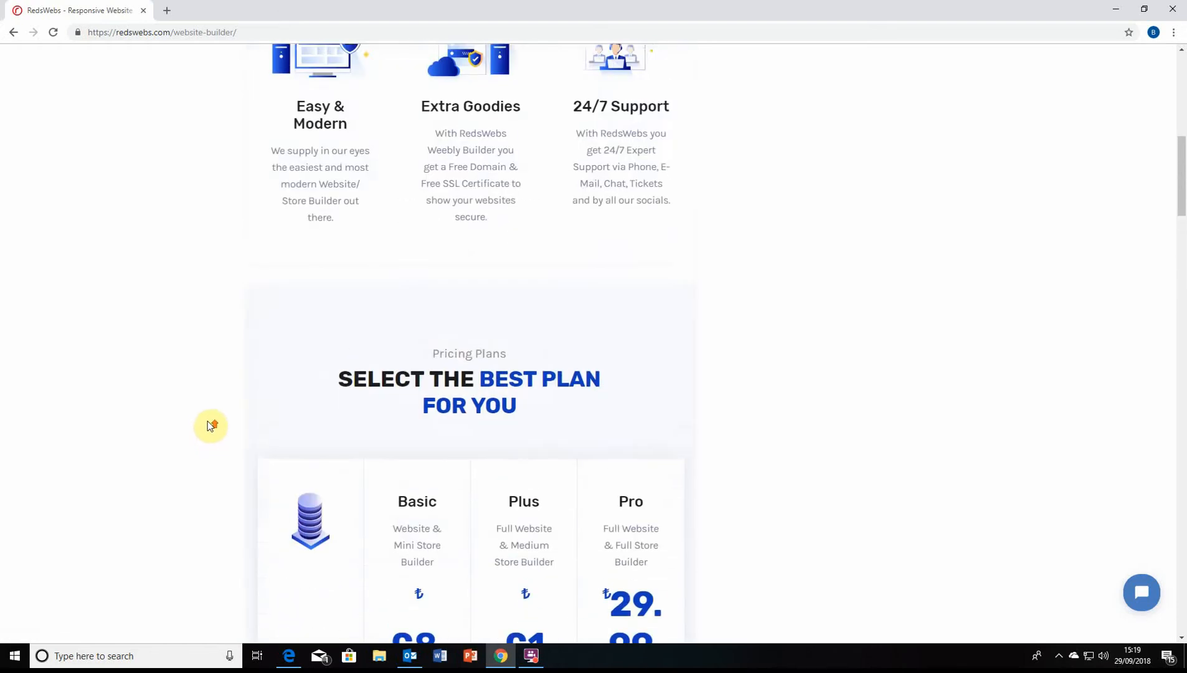
pyautogui.scroll(4, 176, 393)
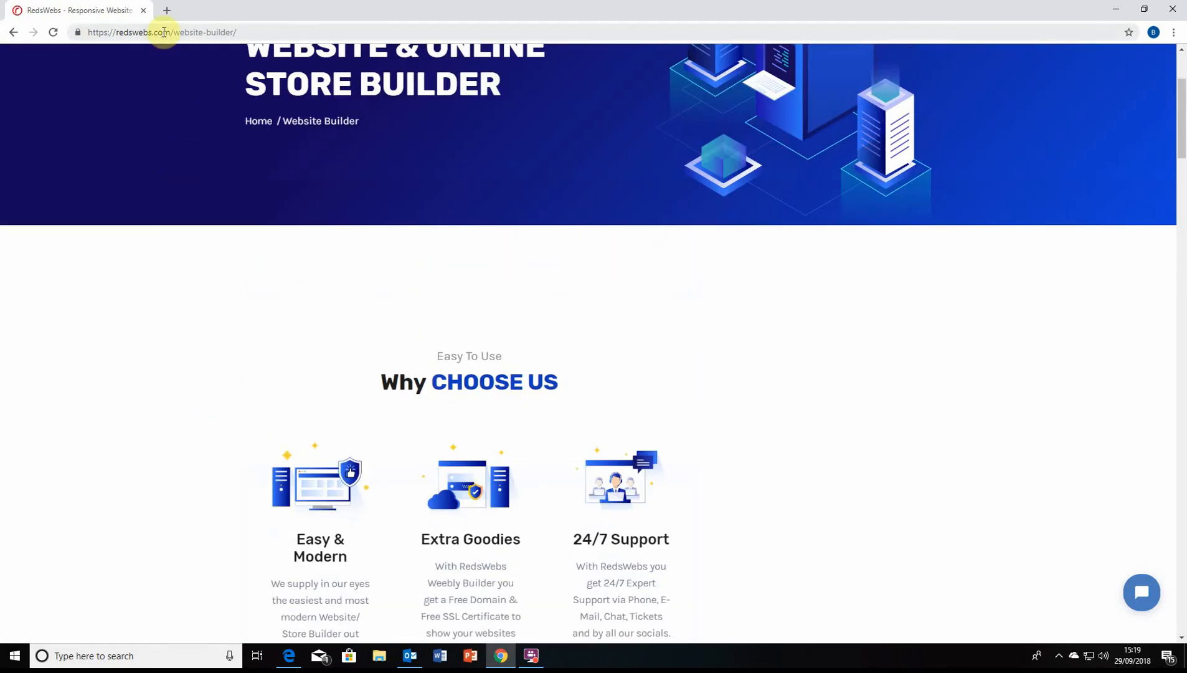
pyautogui.scroll(3, 290, 281)
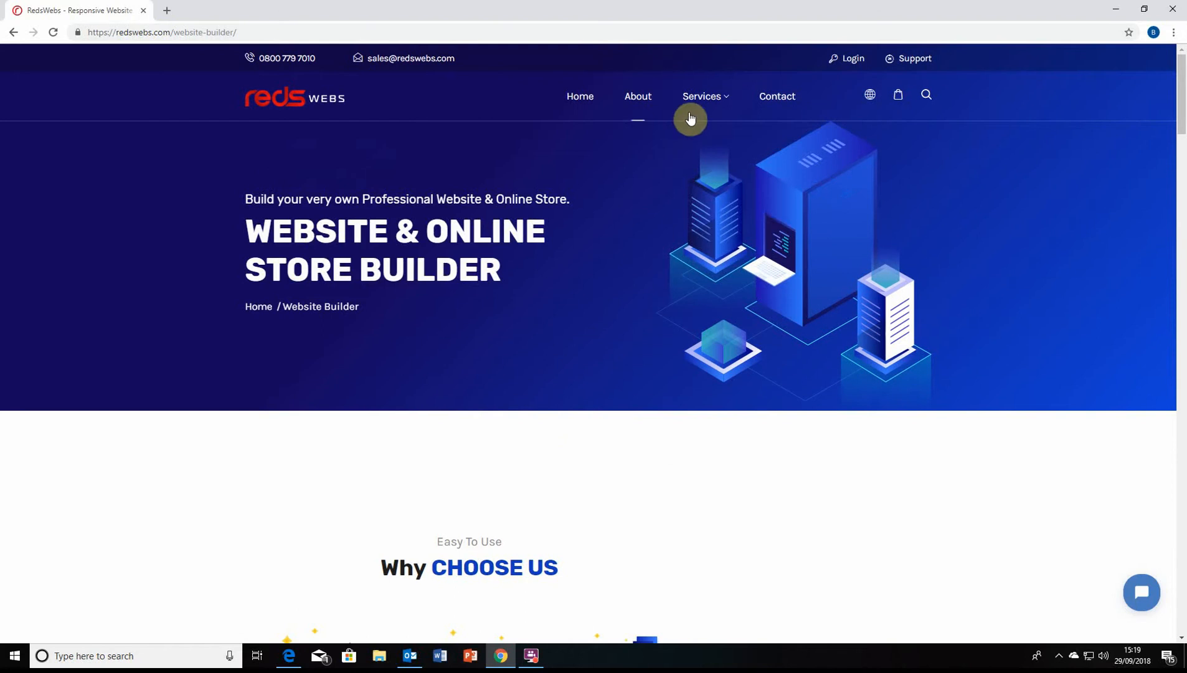
# Scroll through the Website Builder features and pricing plans, then back to the top
pyautogui.moveTo(690, 118)
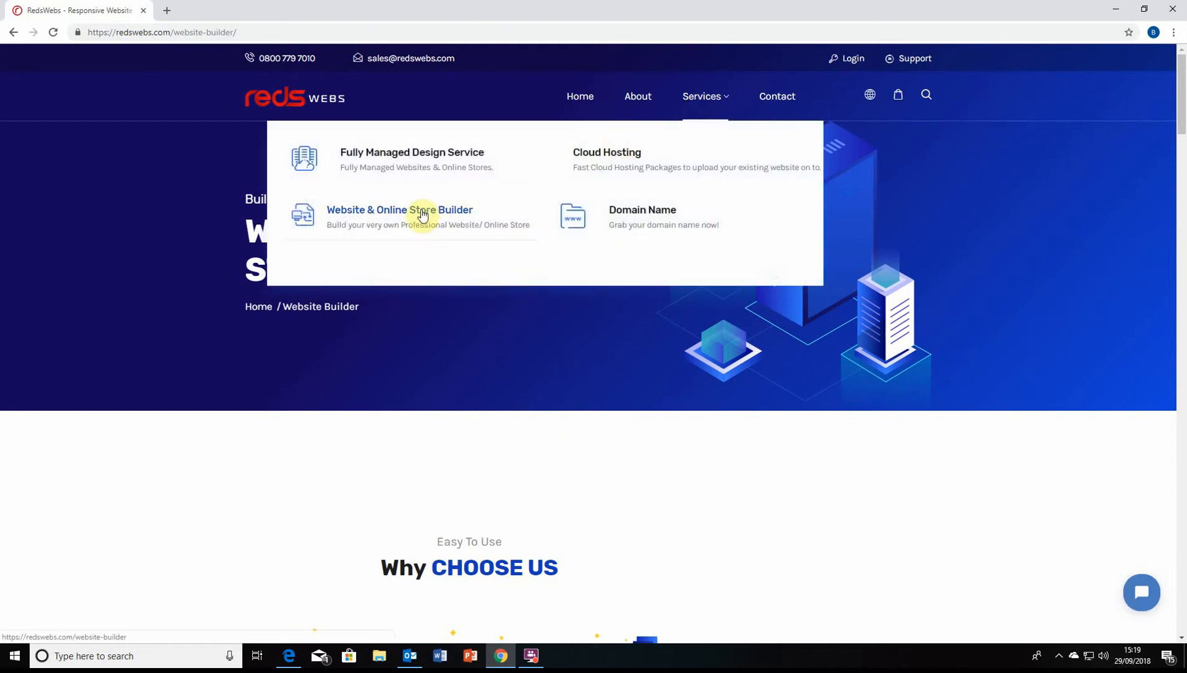
pyautogui.scroll(-18, 427, 363)
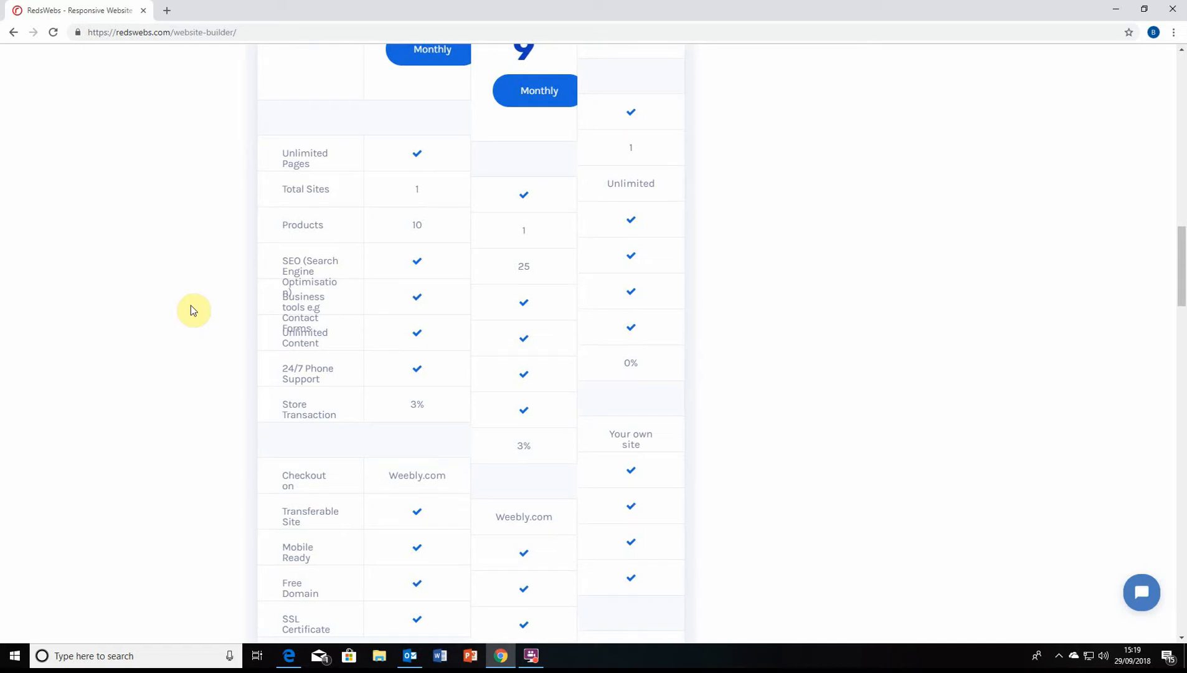
pyautogui.scroll(5, 192, 309)
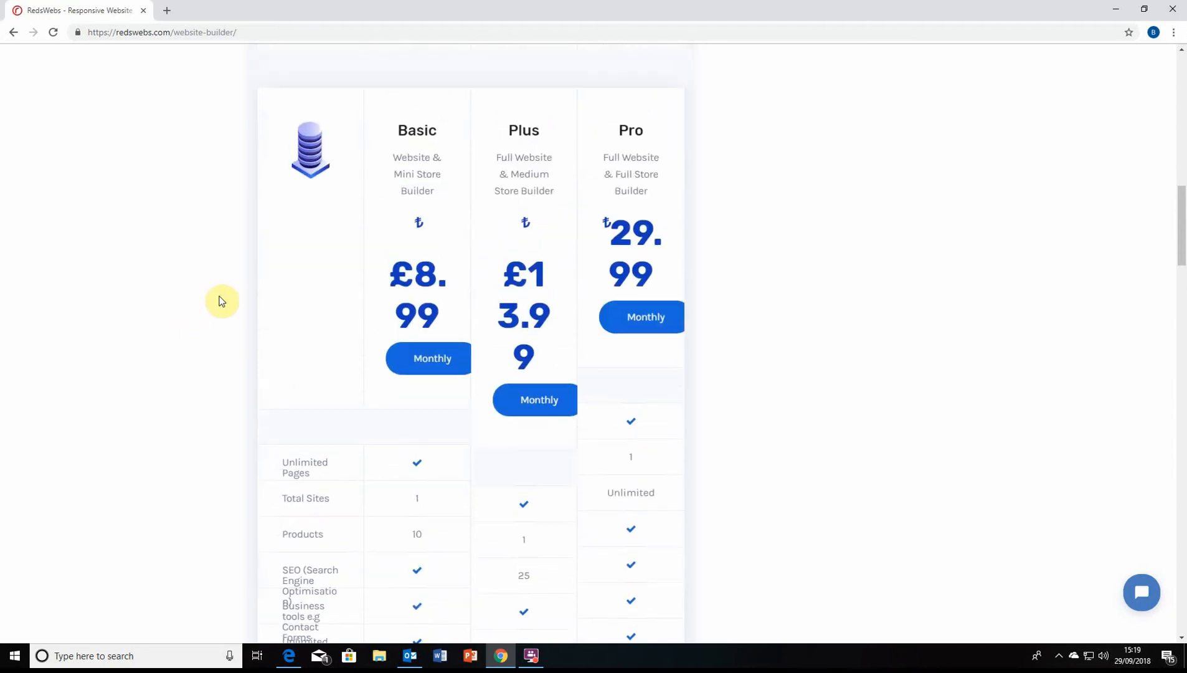
pyautogui.scroll(1, 232, 313)
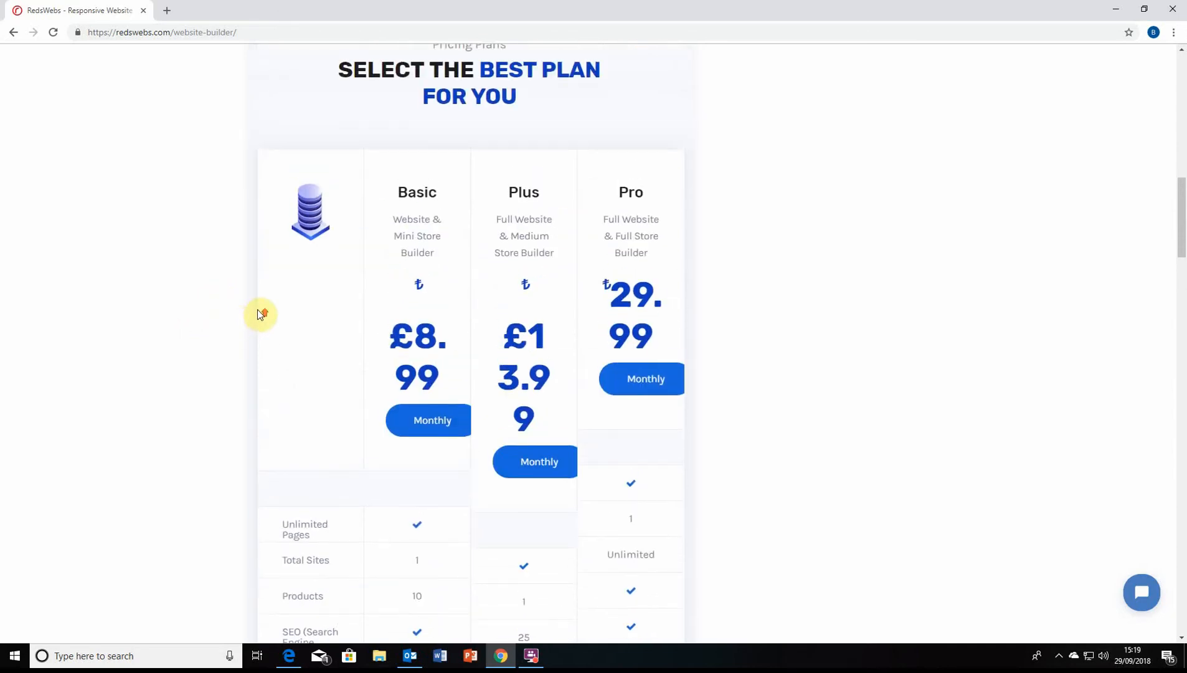
pyautogui.scroll(7, 242, 323)
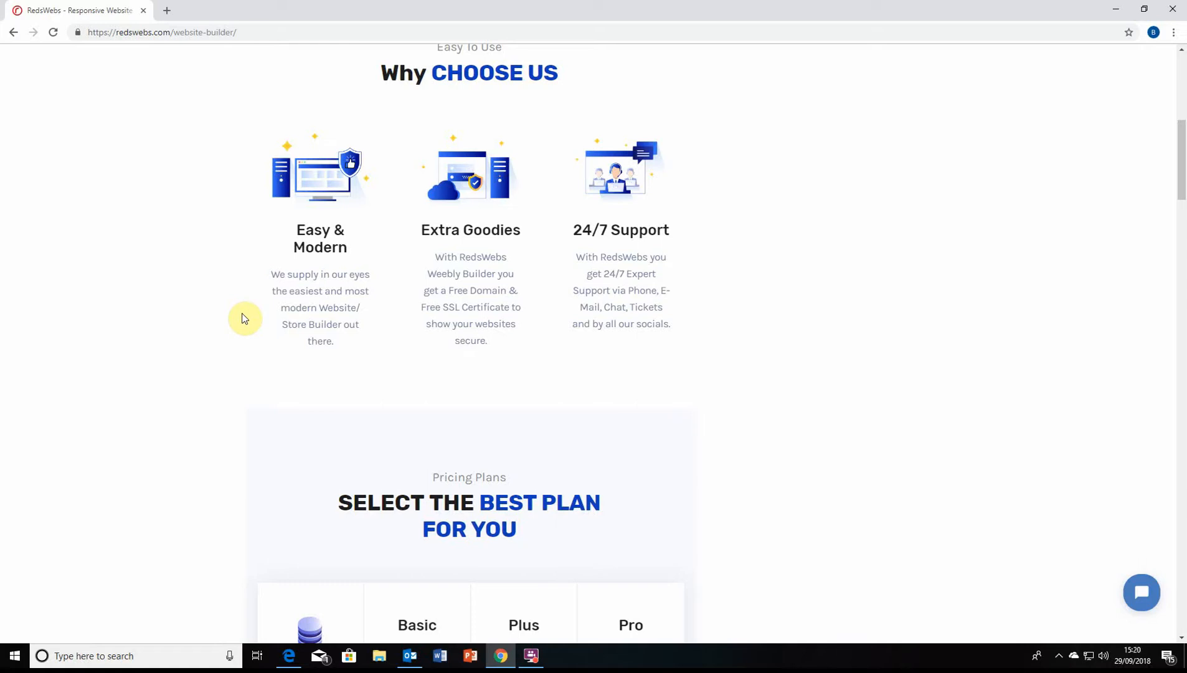
pyautogui.scroll(-3, 293, 330)
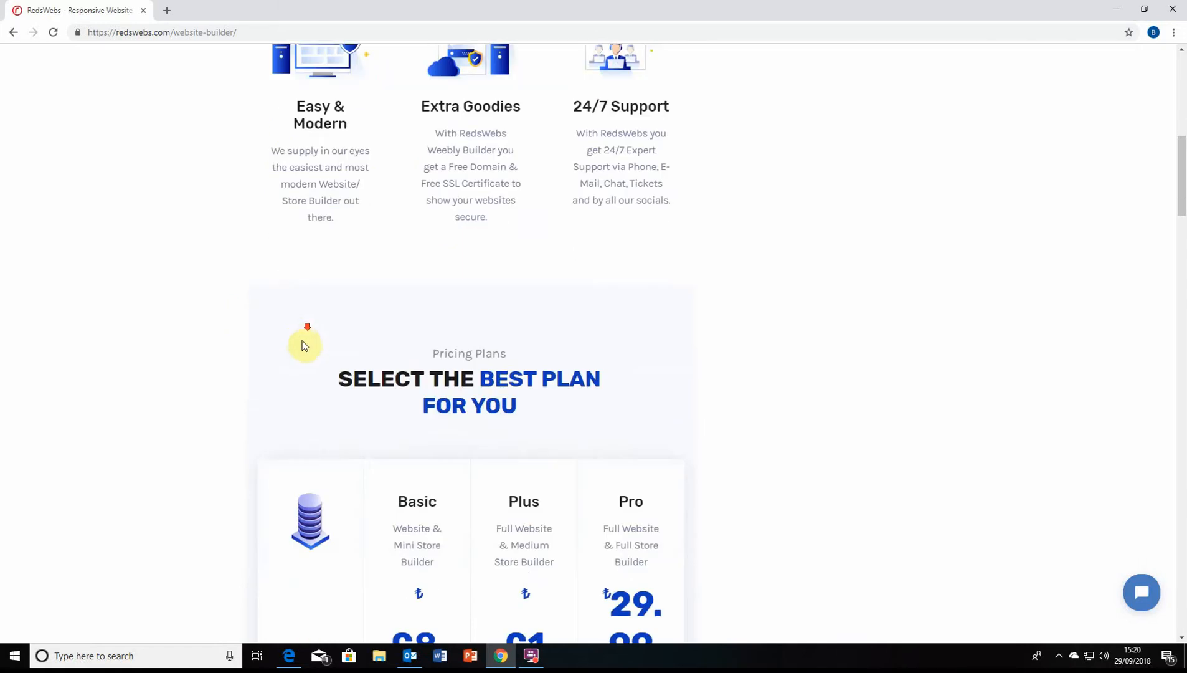
pyautogui.scroll(10, 252, 271)
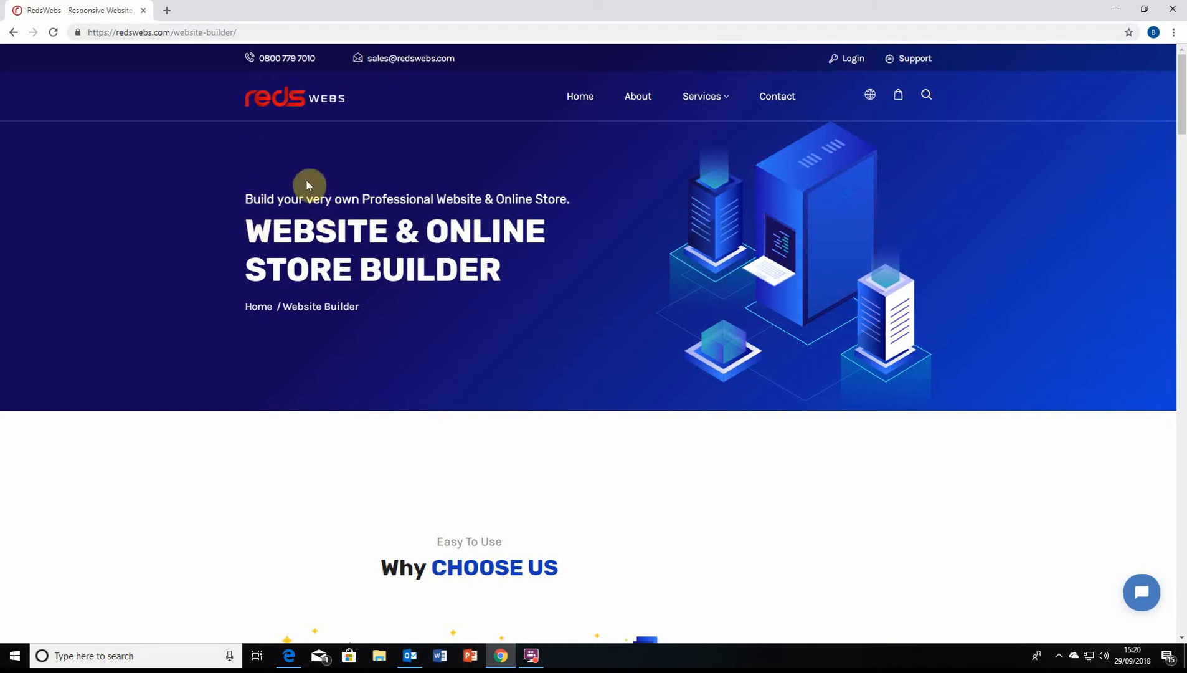
pyautogui.scroll(-2, 323, 211)
pyautogui.scroll(2, 386, 299)
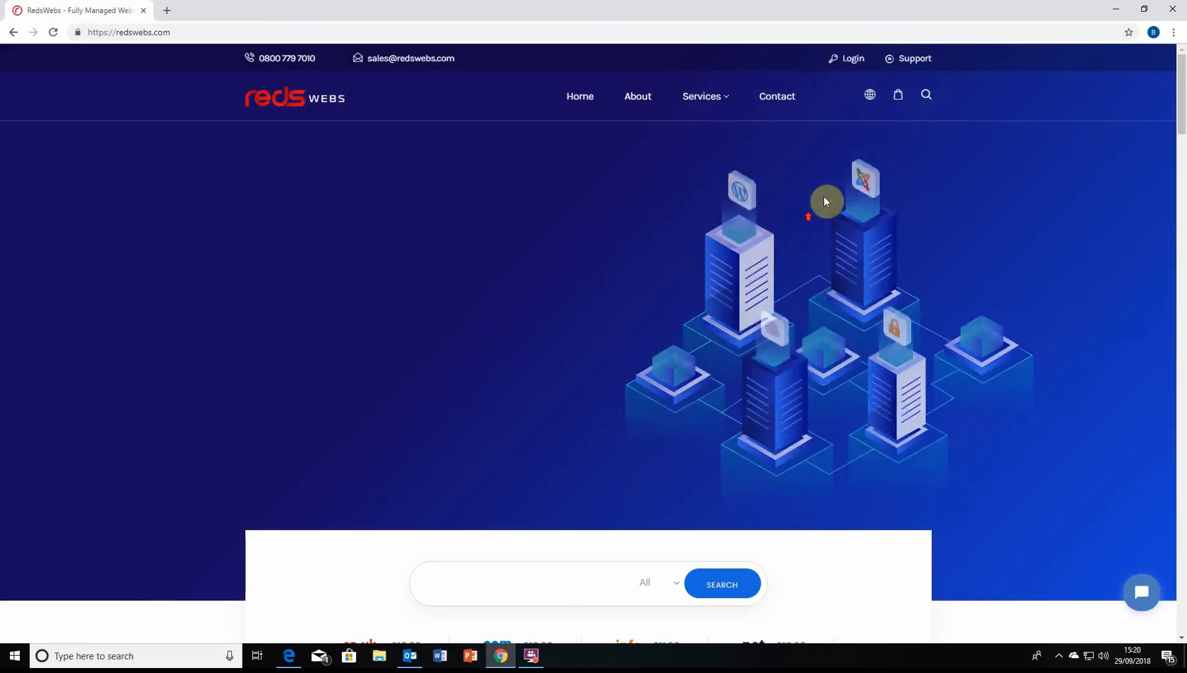
# Sign in to the Client Area with the account e-mail and password, ticking Remember Me
pyautogui.click(850, 61)
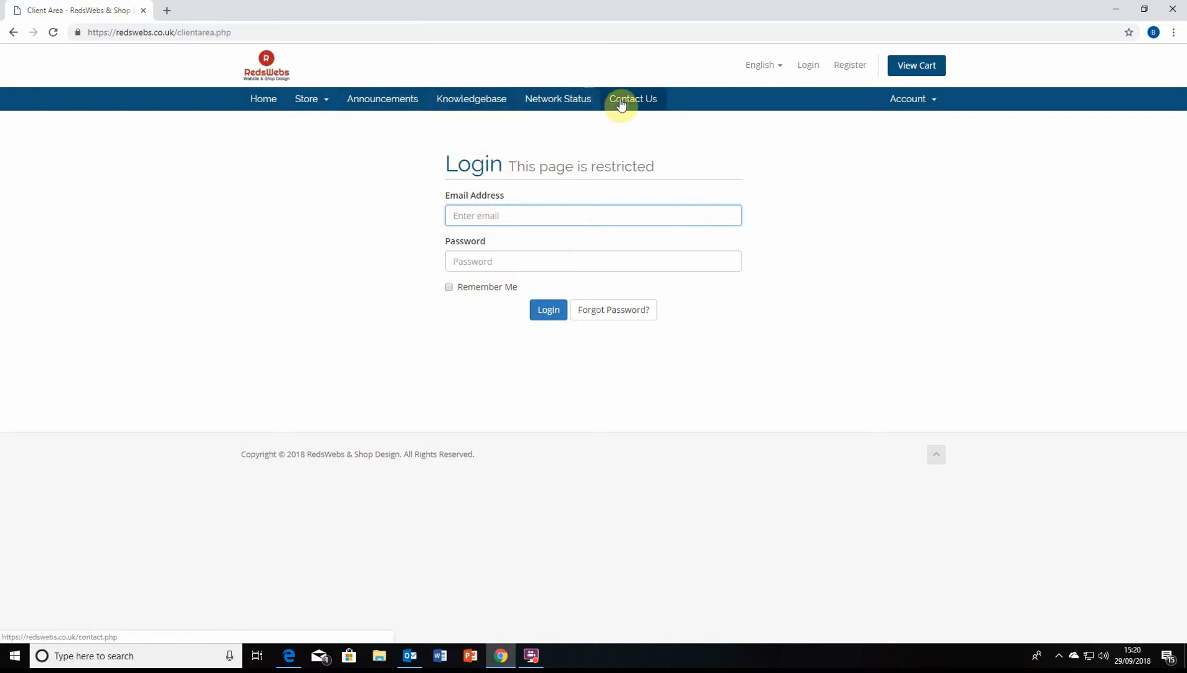
pyautogui.click(322, 104)
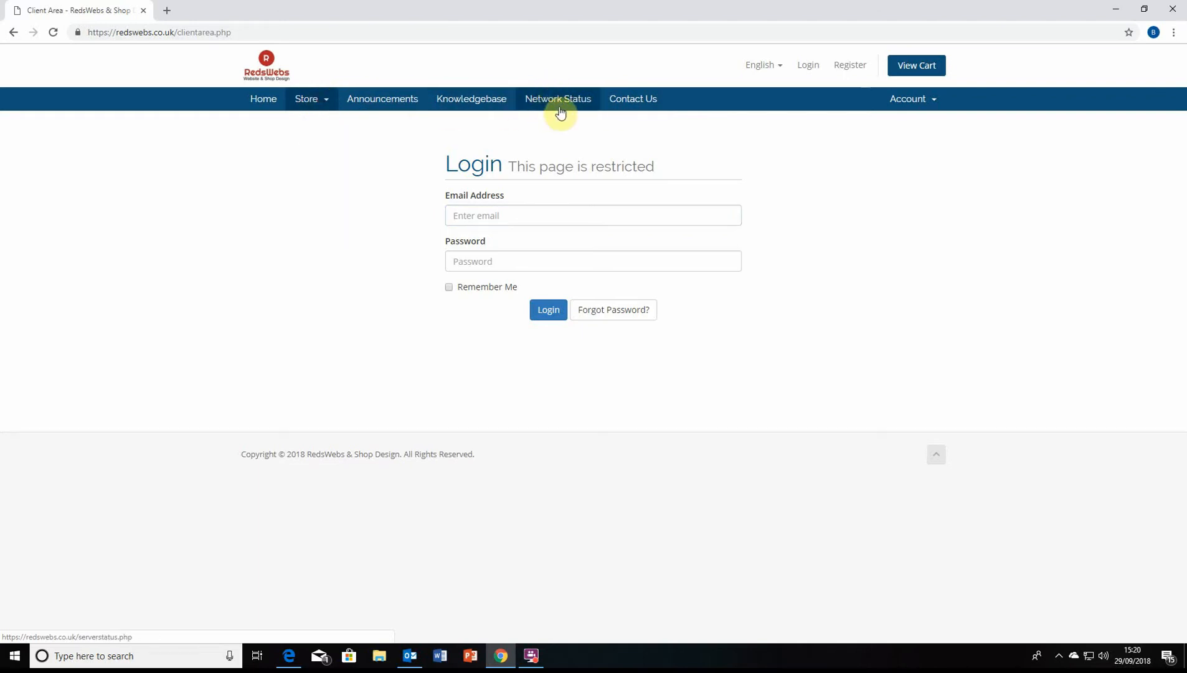
pyautogui.click(531, 216)
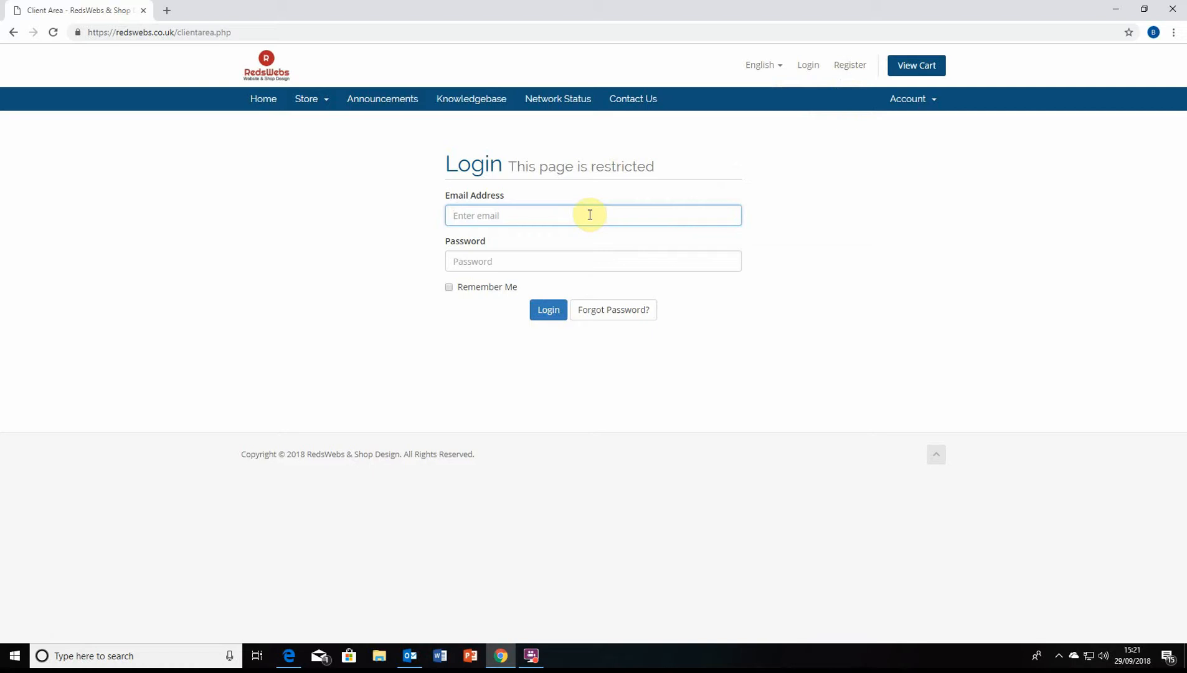
pyautogui.press('Tab')
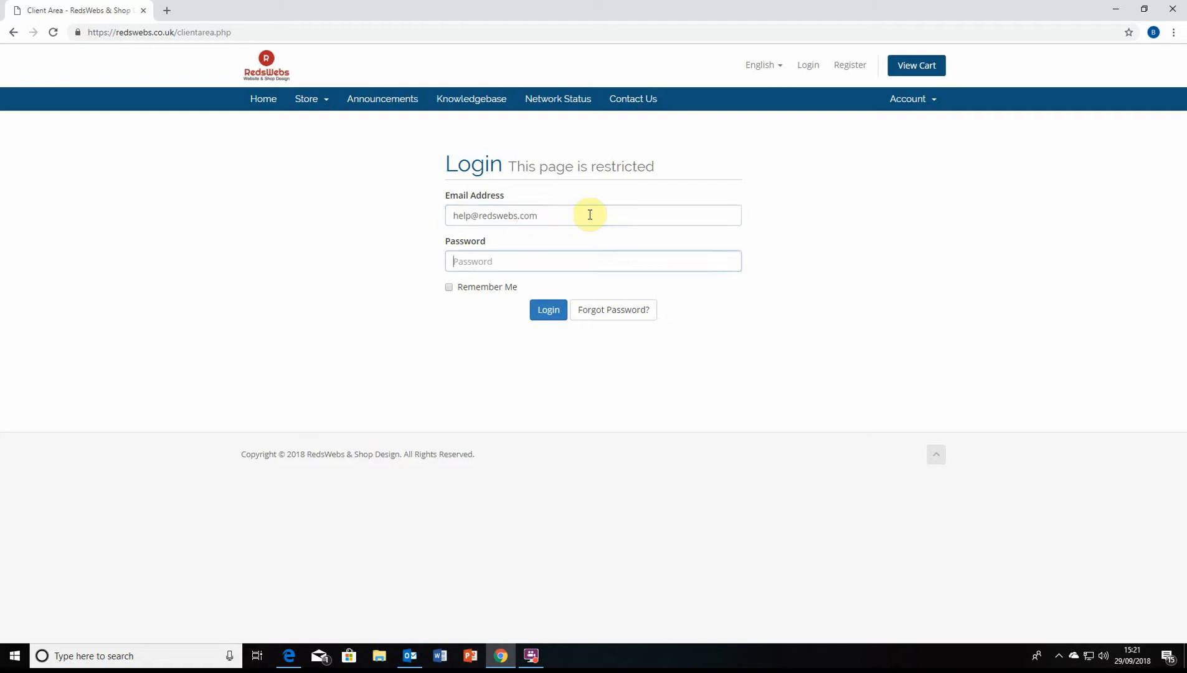
pyautogui.write('••••')
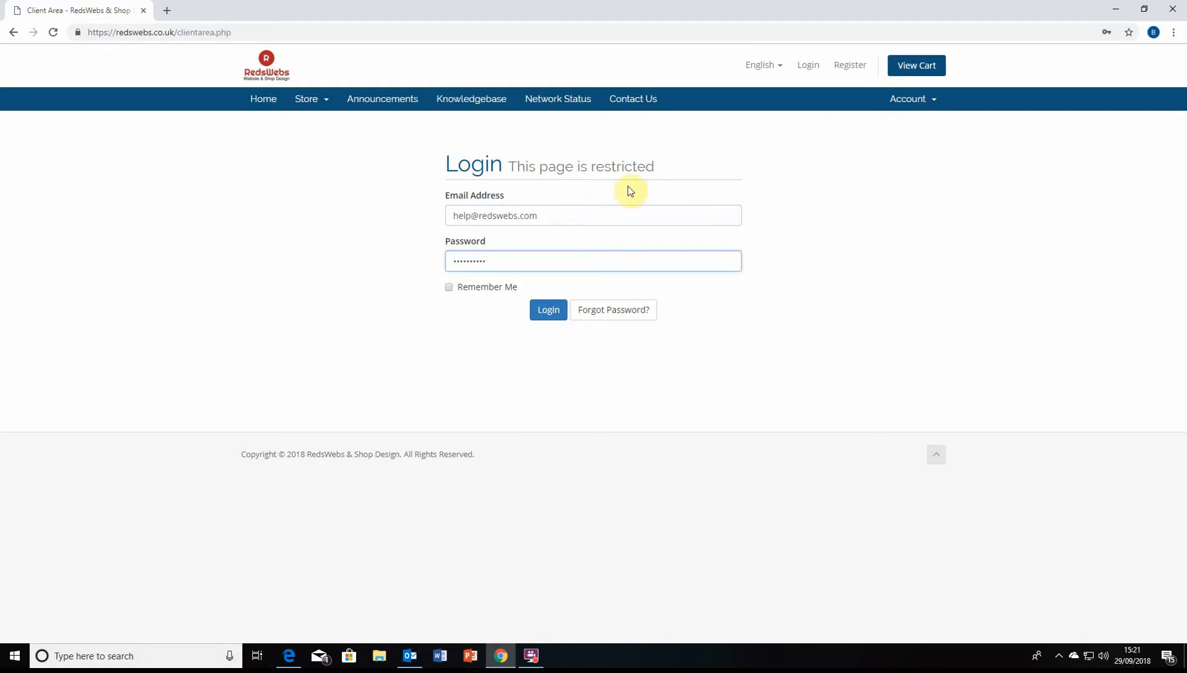
pyautogui.click(494, 291)
pyautogui.click(549, 309)
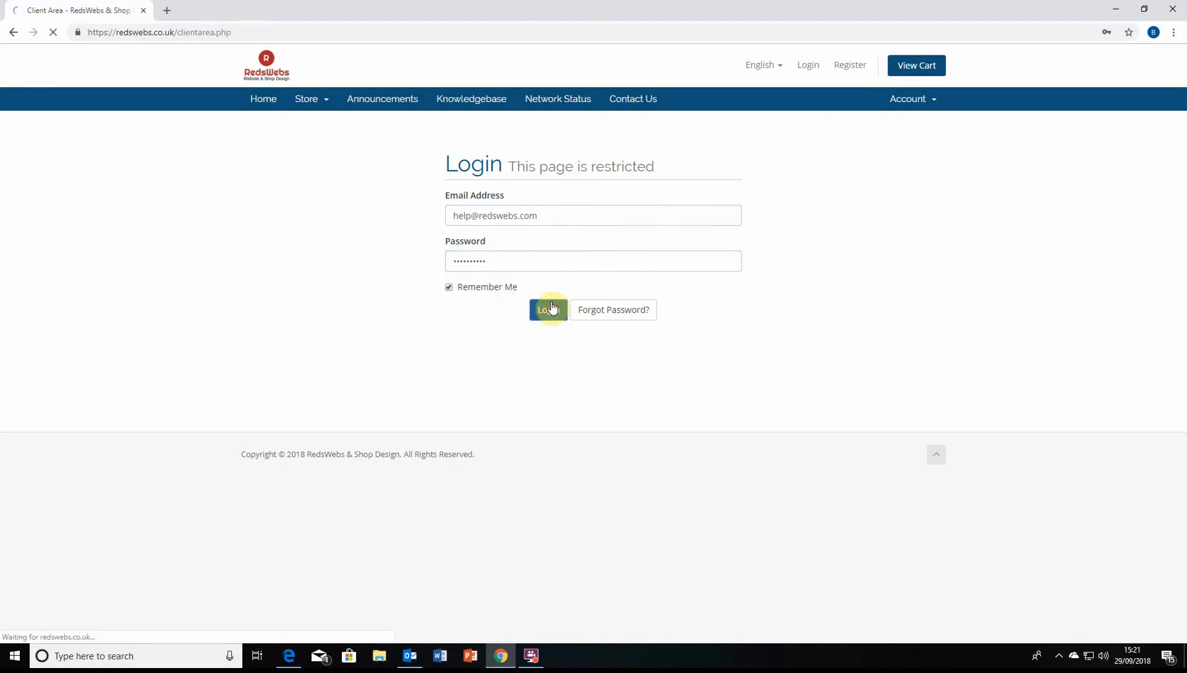
# Save the login in the browser, choose redswebstest.com and click Manage
pyautogui.scroll(-4, 685, 299)
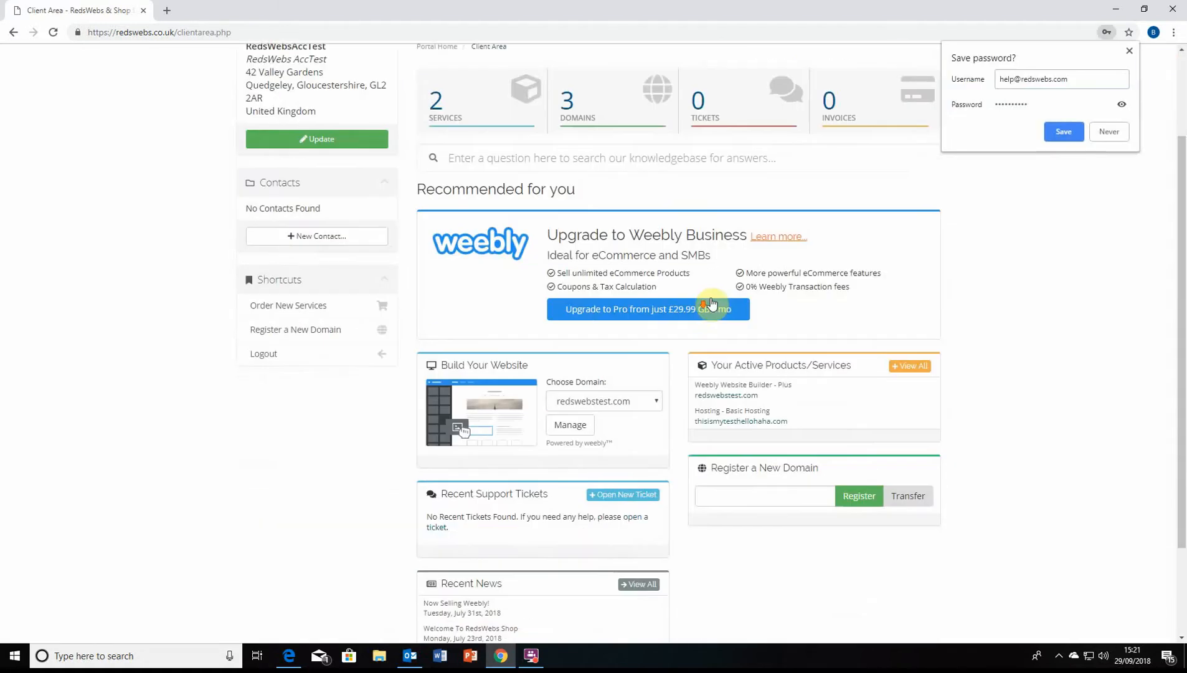
pyautogui.click(1063, 132)
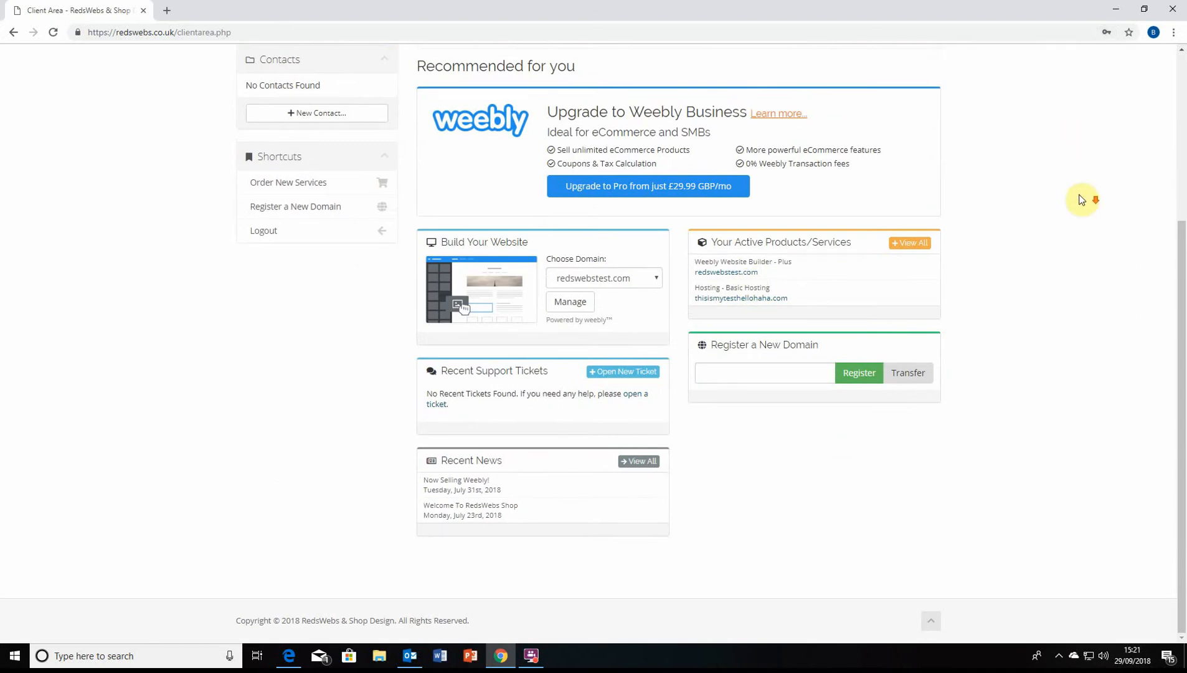
pyautogui.scroll(1, 552, 298)
pyautogui.scroll(-1, 552, 304)
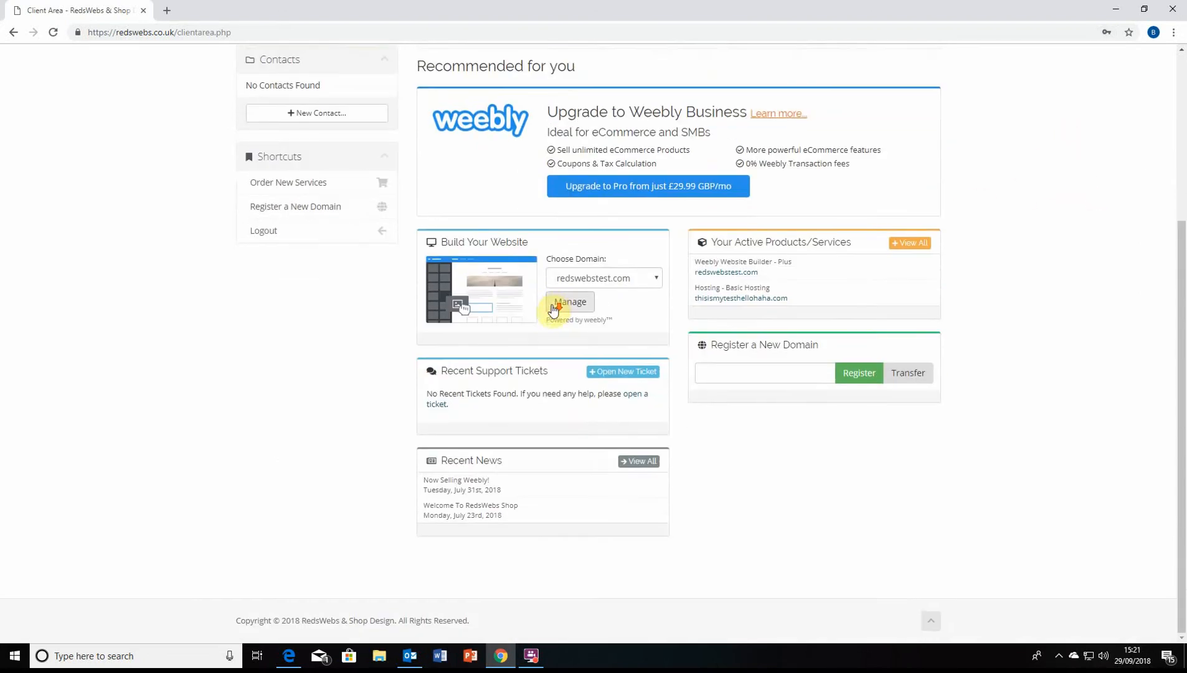
pyautogui.click(619, 281)
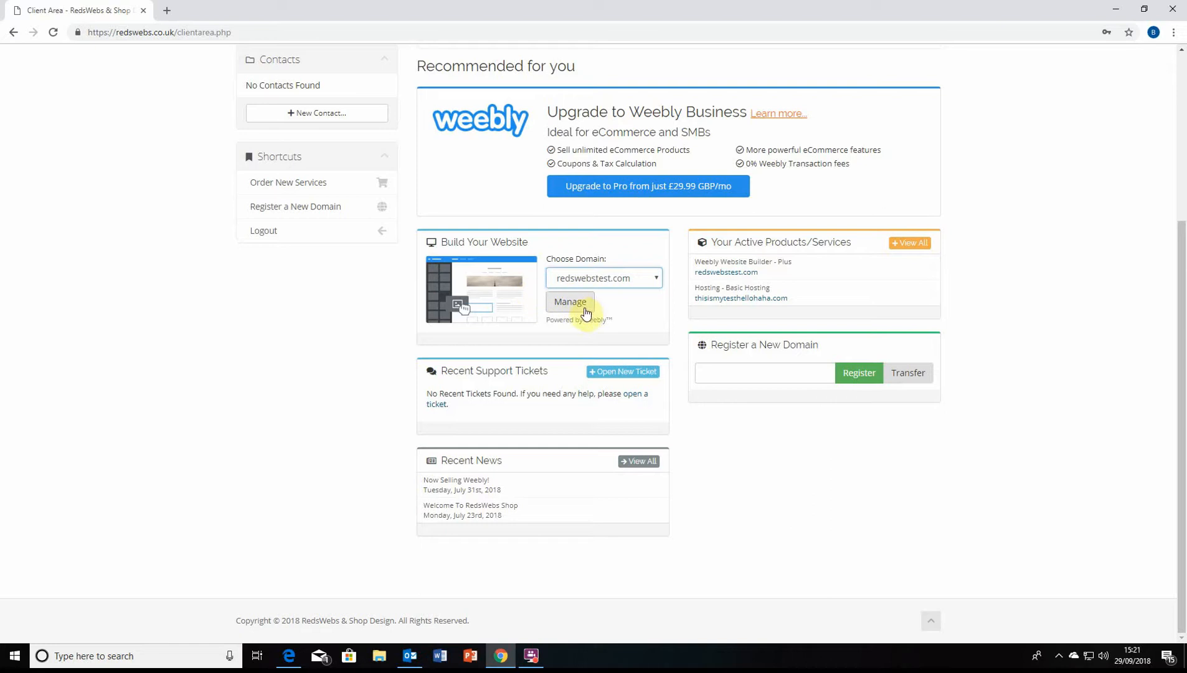
pyautogui.click(631, 280)
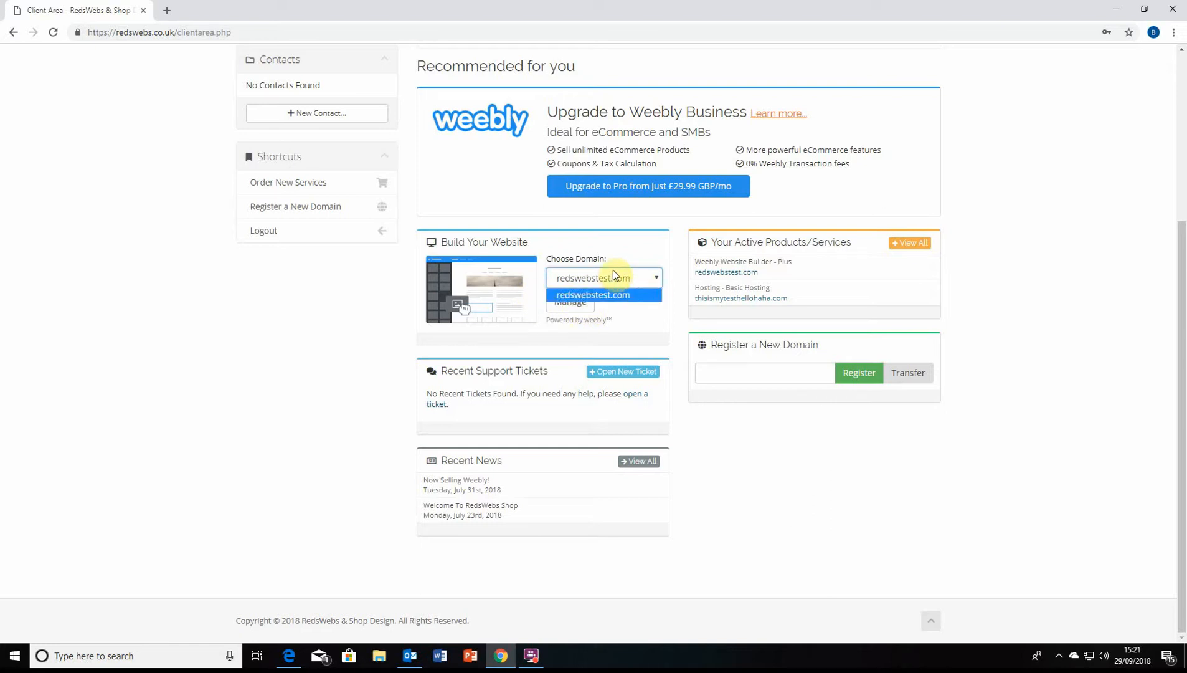
pyautogui.click(619, 281)
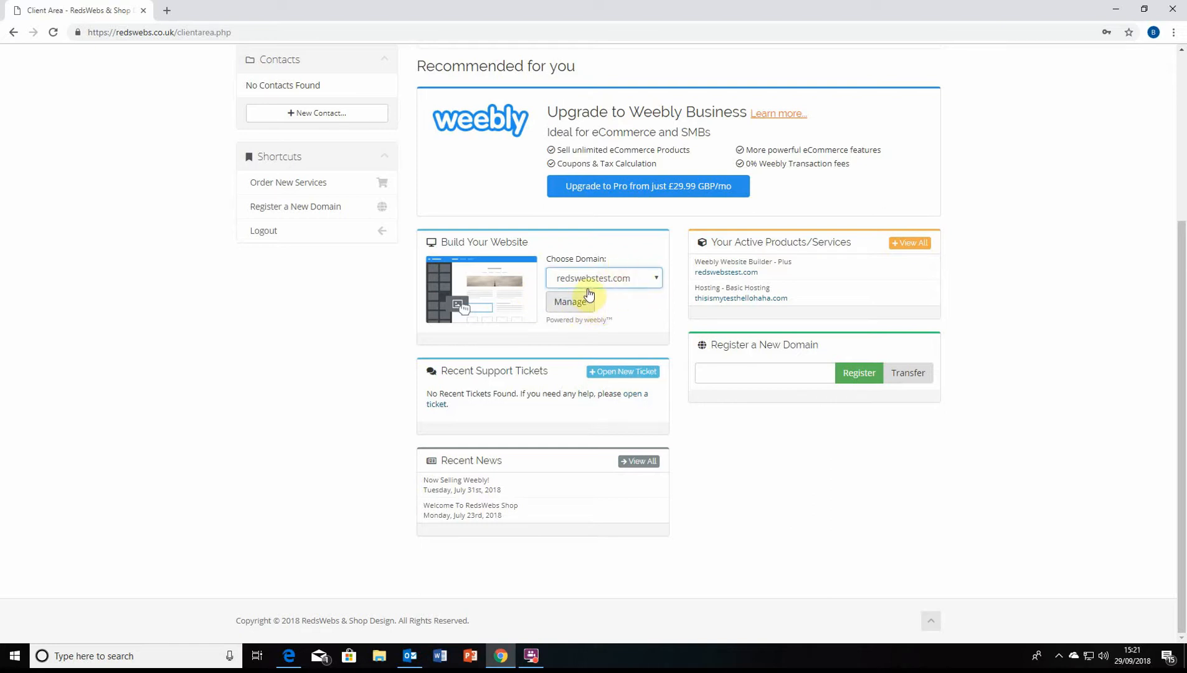
pyautogui.click(573, 306)
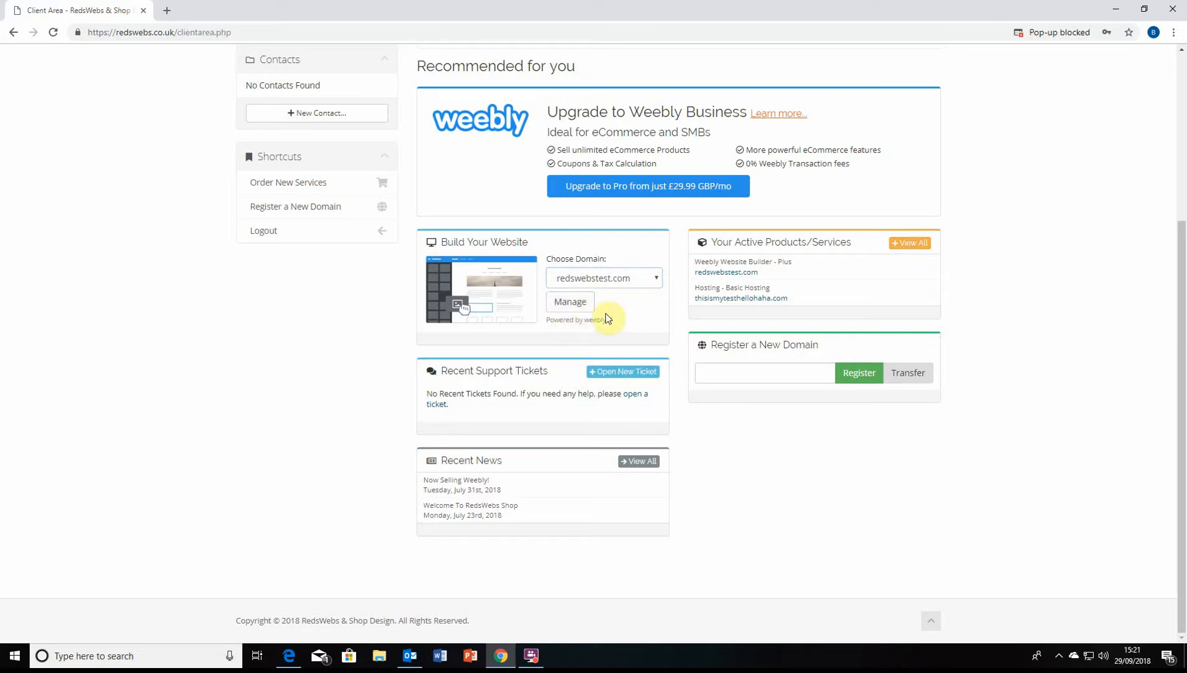
# Allow the blocked pop-up and relaunch Manage to open the Weebly editor
pyautogui.click(1069, 36)
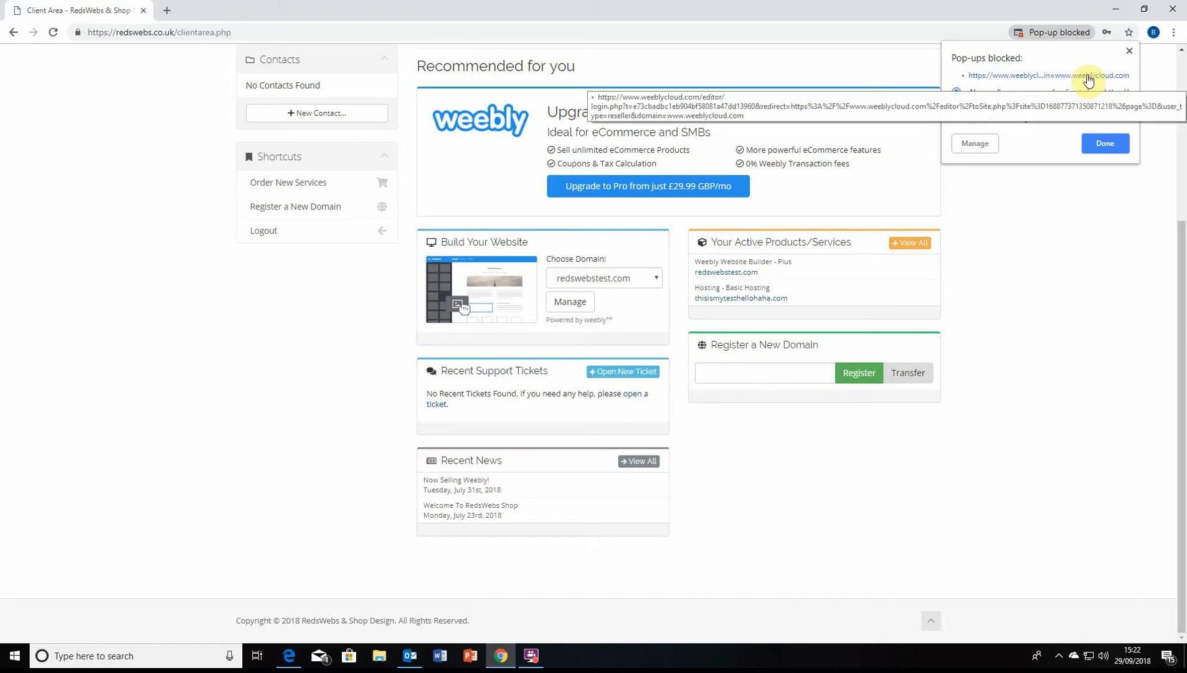
pyautogui.click(1114, 147)
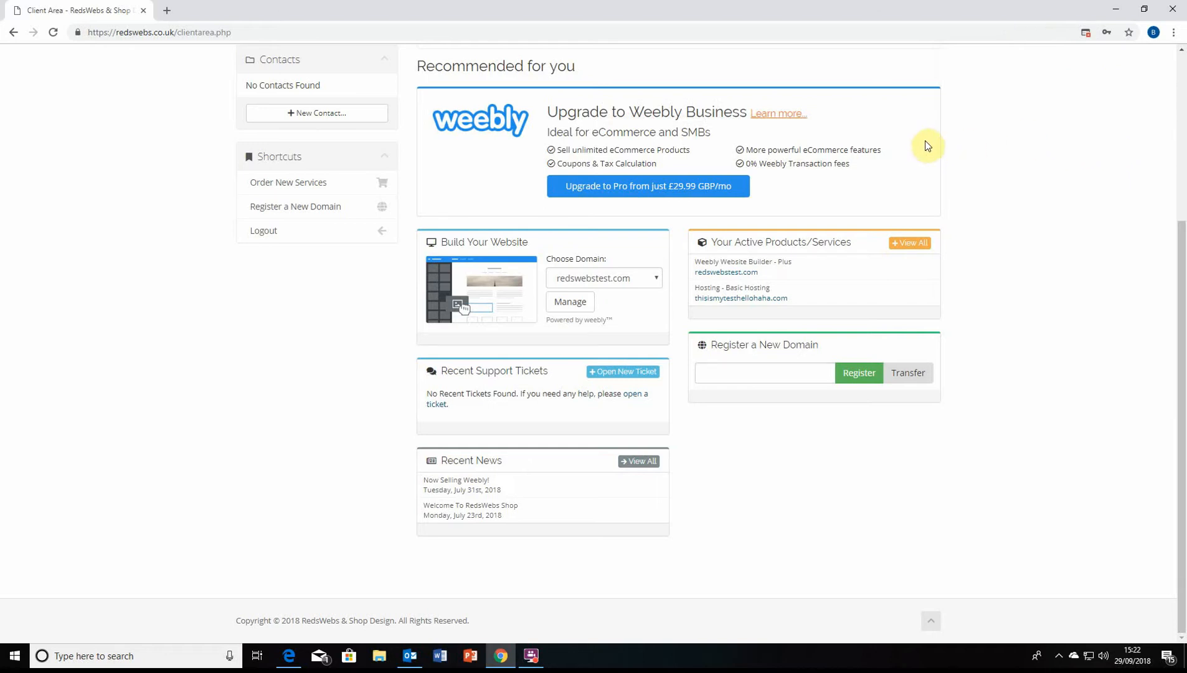
pyautogui.click(577, 306)
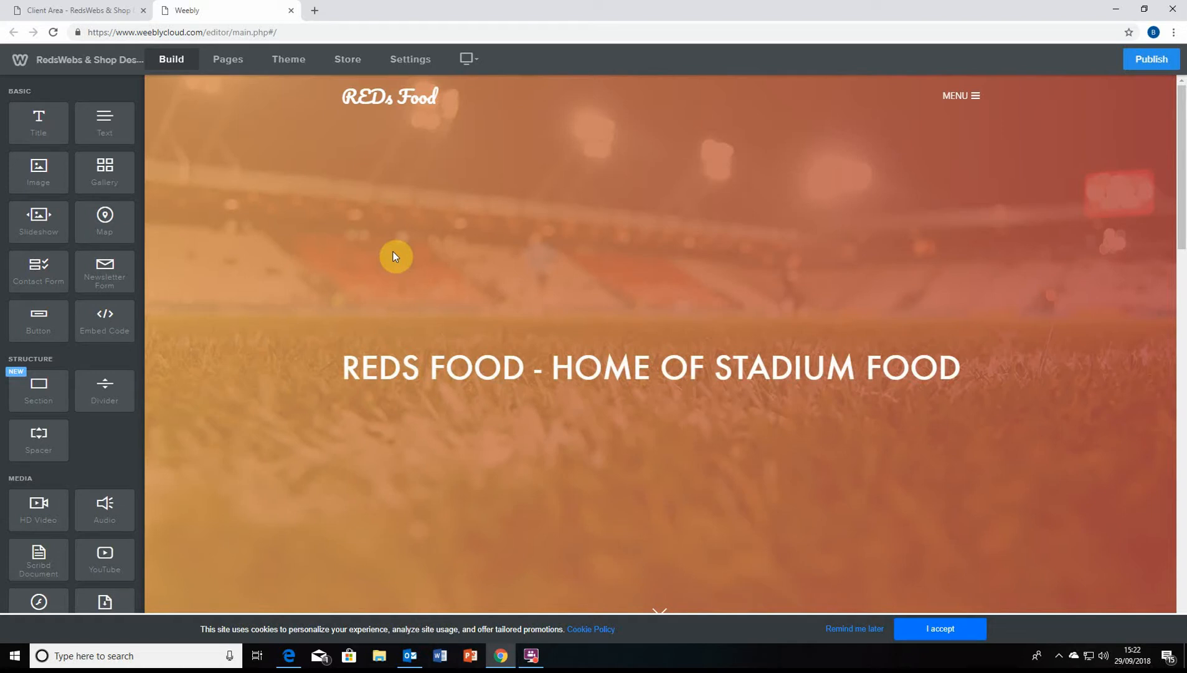
# Accept the site cookies, scroll through the REDs Food homepage, then open the Theme settings
pyautogui.scroll(-3, 920, 373)
pyautogui.click(940, 629)
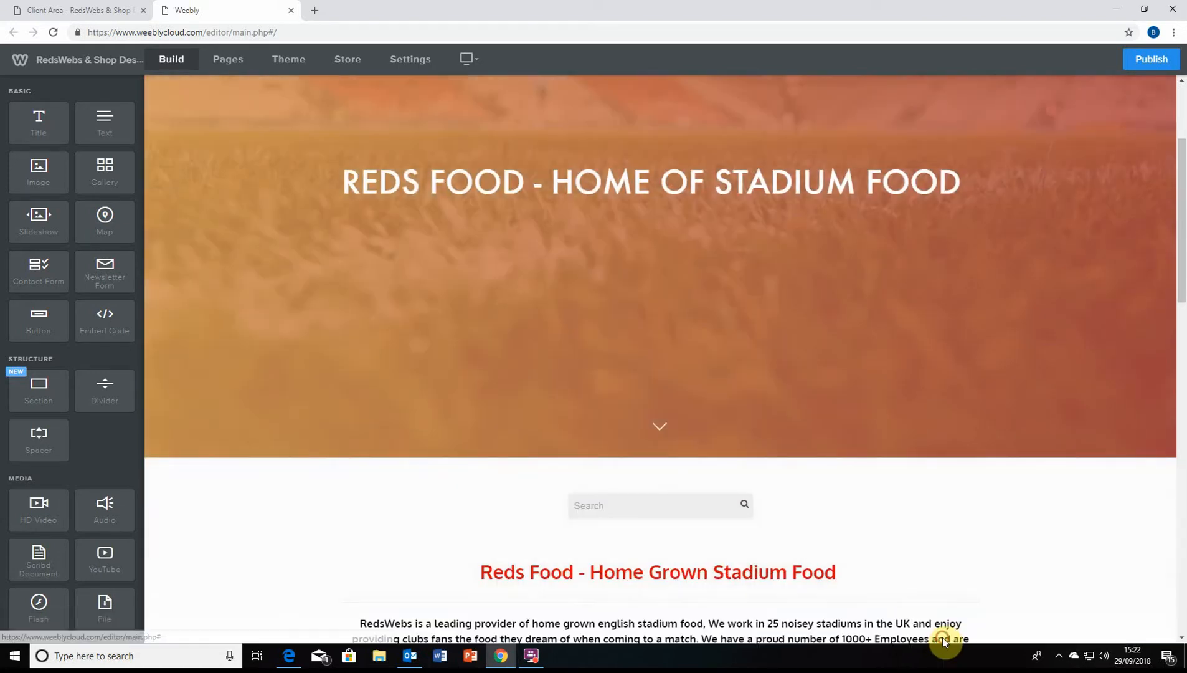
pyautogui.scroll(-12, 868, 416)
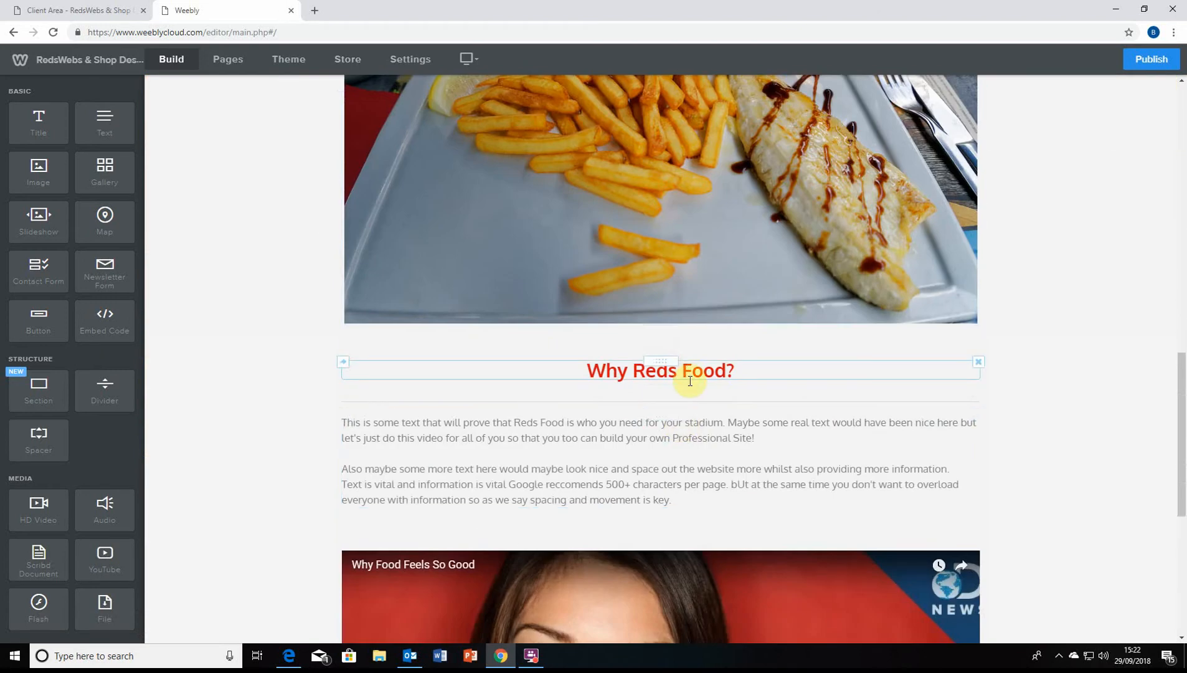
pyautogui.scroll(-6, 690, 382)
pyautogui.scroll(20, 663, 424)
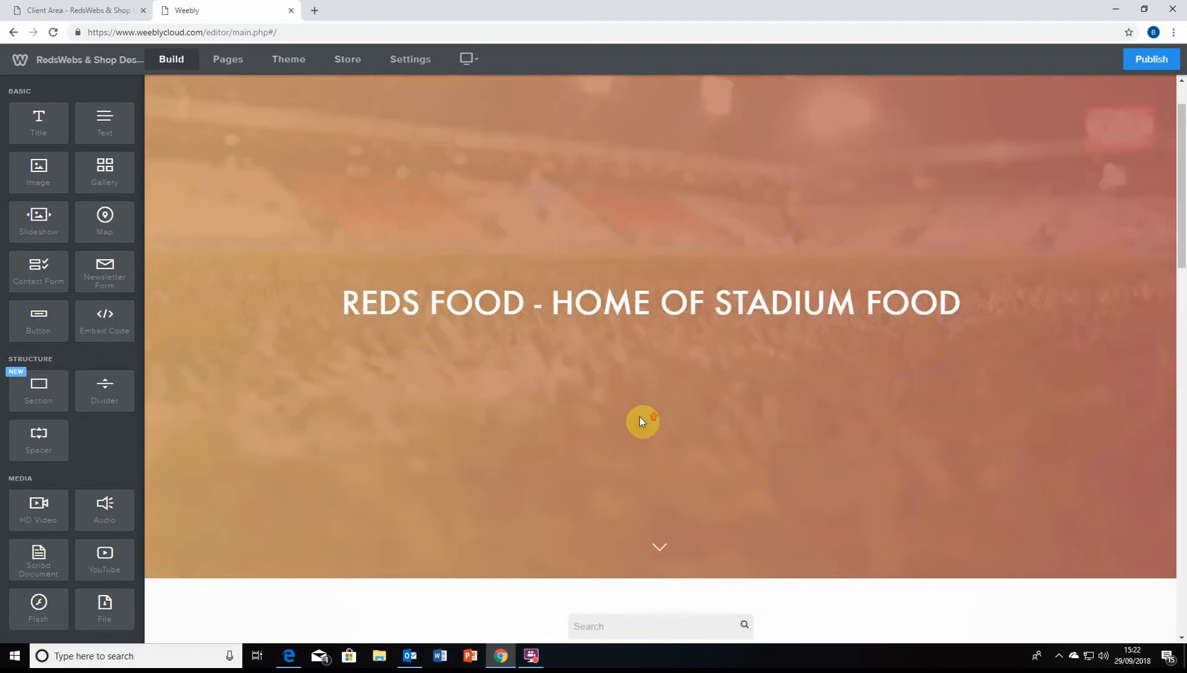
pyautogui.scroll(2, 642, 422)
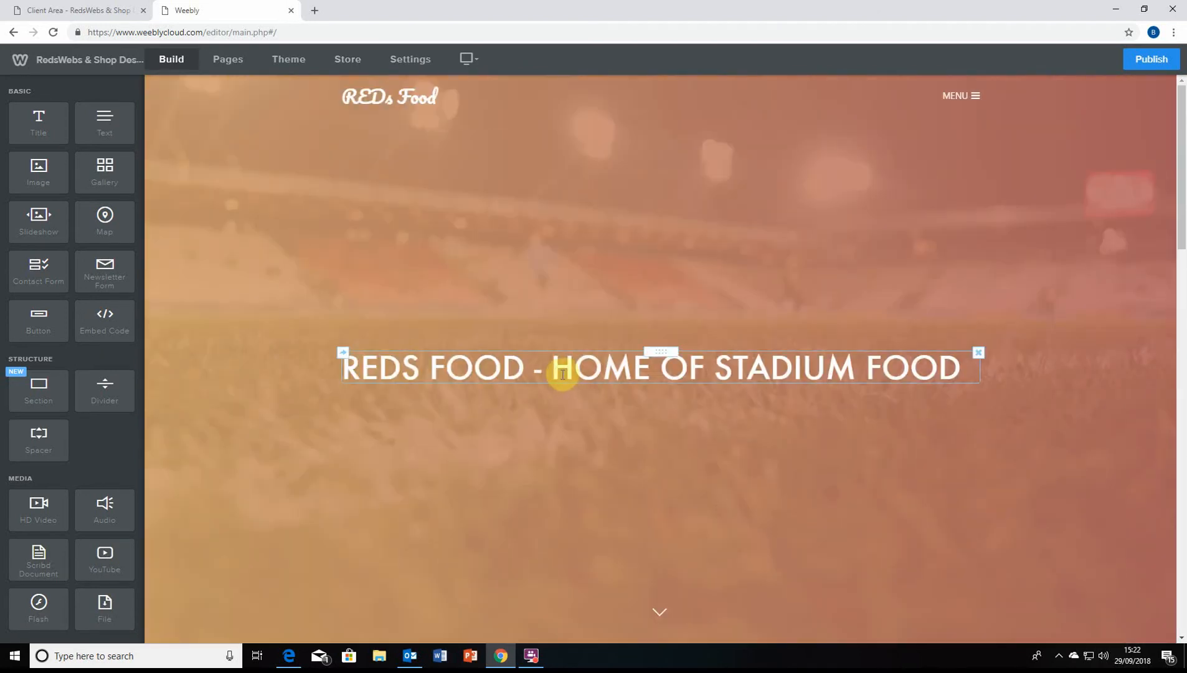
pyautogui.scroll(-1, 575, 397)
pyautogui.scroll(1, 583, 336)
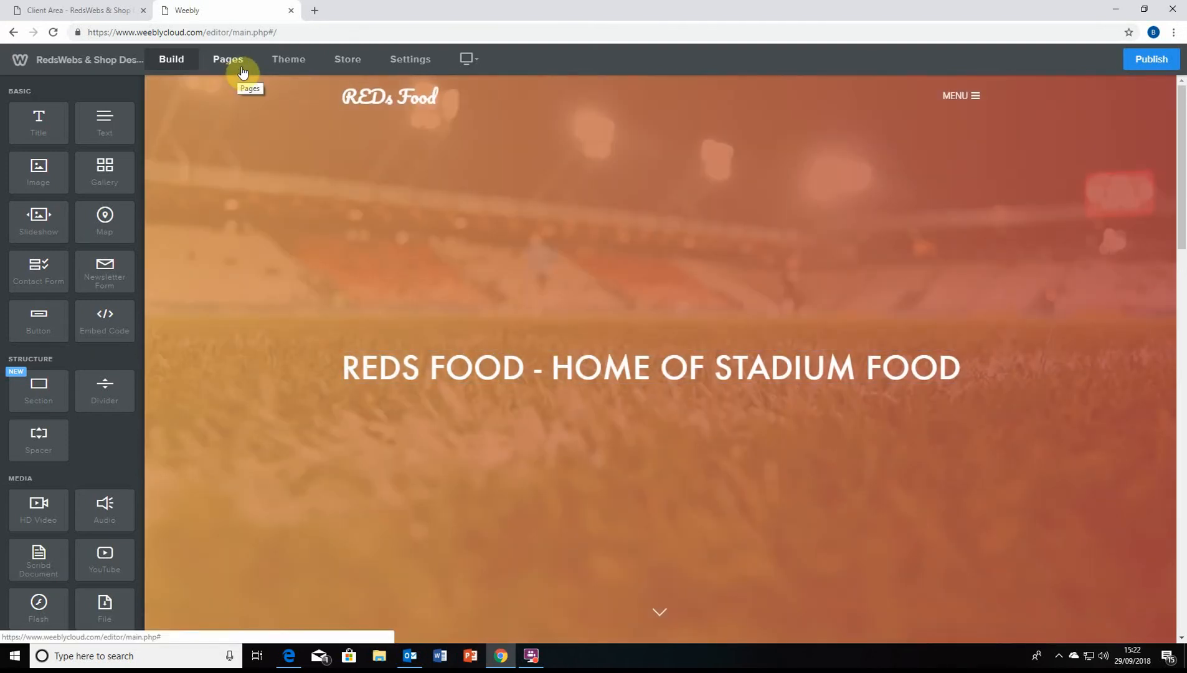
pyautogui.click(287, 67)
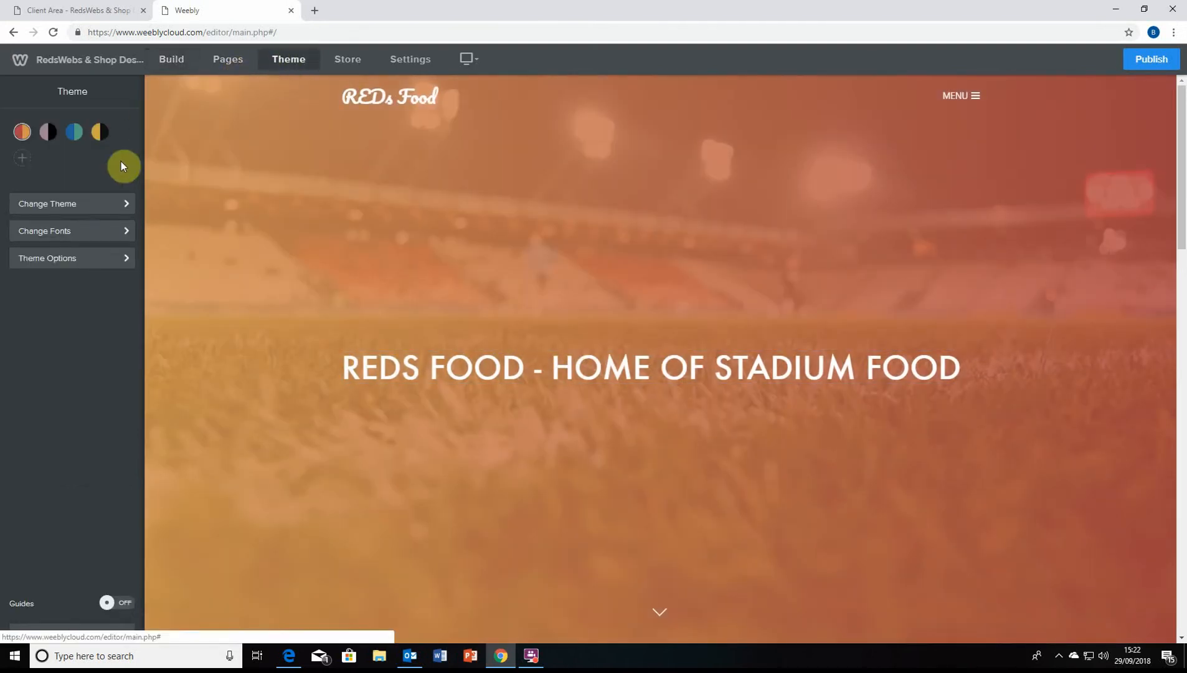
# Open the Theme Gallery, briefly switching to the client area tab and back
pyautogui.click(102, 211)
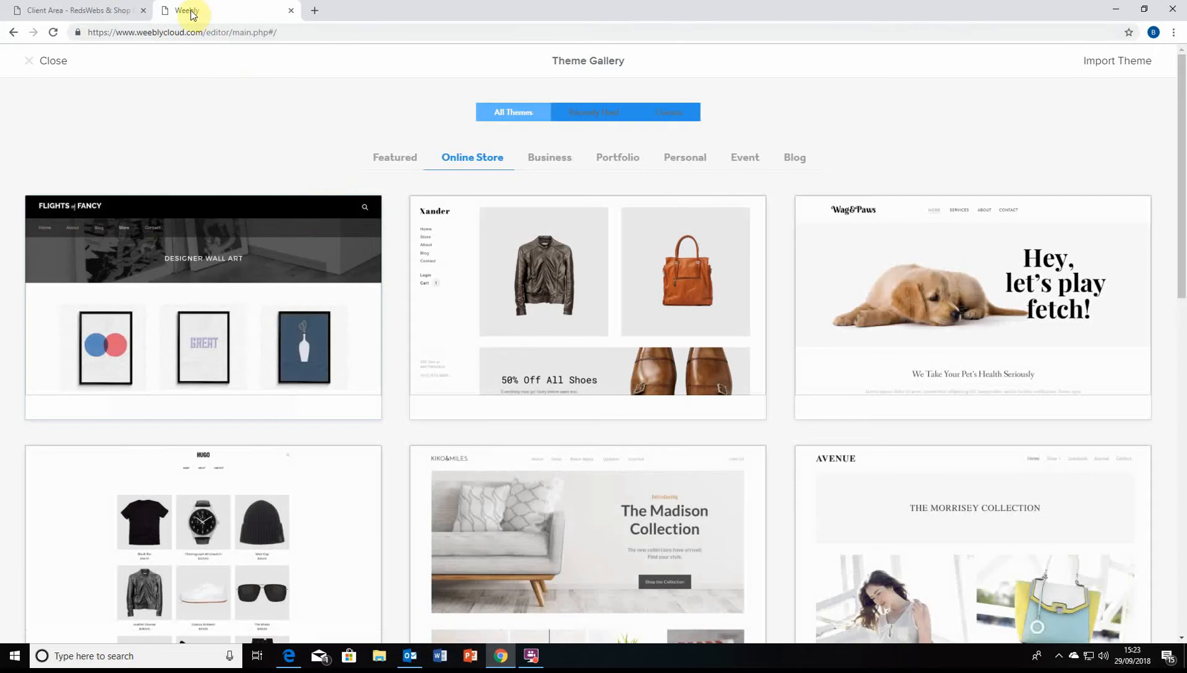
pyautogui.click(79, 9)
pyautogui.click(187, 10)
# Browse the Online Store themes and close the gallery without changing theme
pyautogui.scroll(-2, 198, 108)
pyautogui.scroll(2, 198, 108)
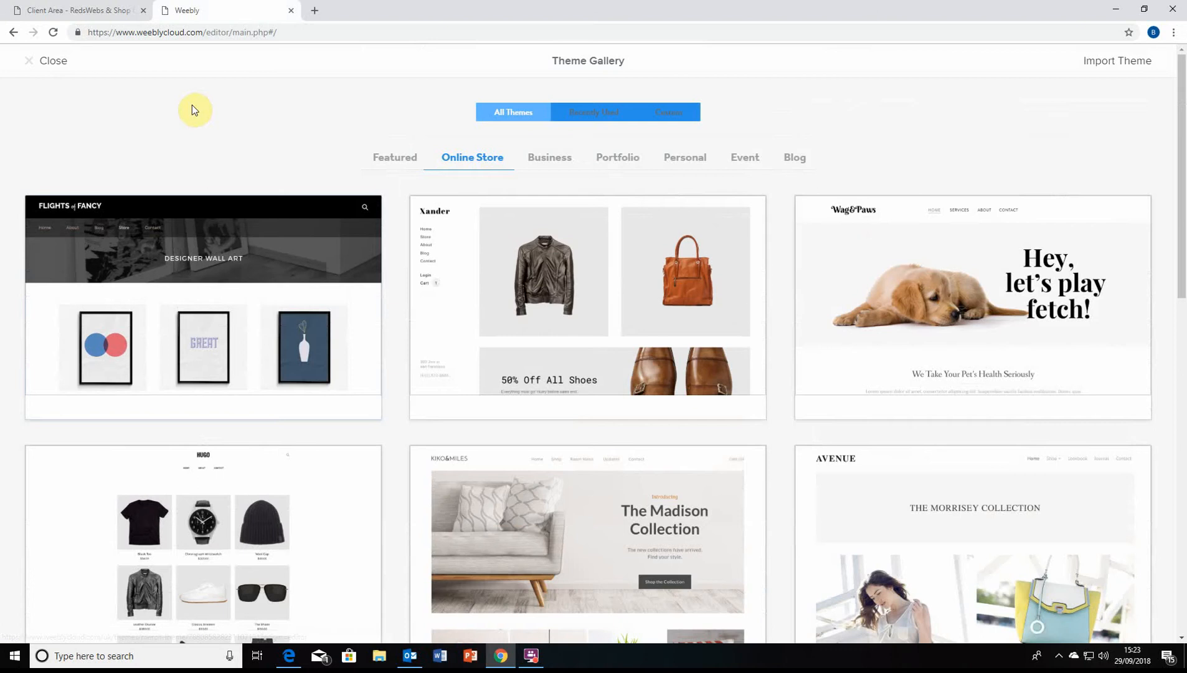
pyautogui.scroll(-2, 220, 130)
pyautogui.scroll(-5, 221, 150)
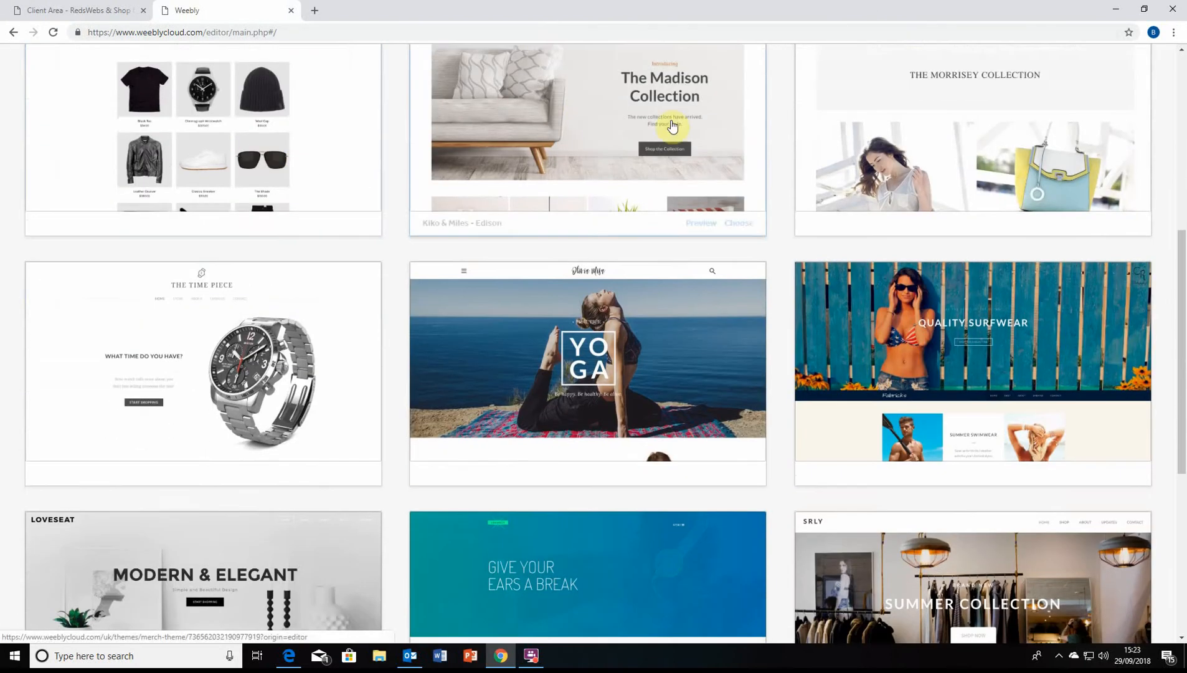
pyautogui.scroll(-1, 532, 255)
pyautogui.scroll(-2, 187, 323)
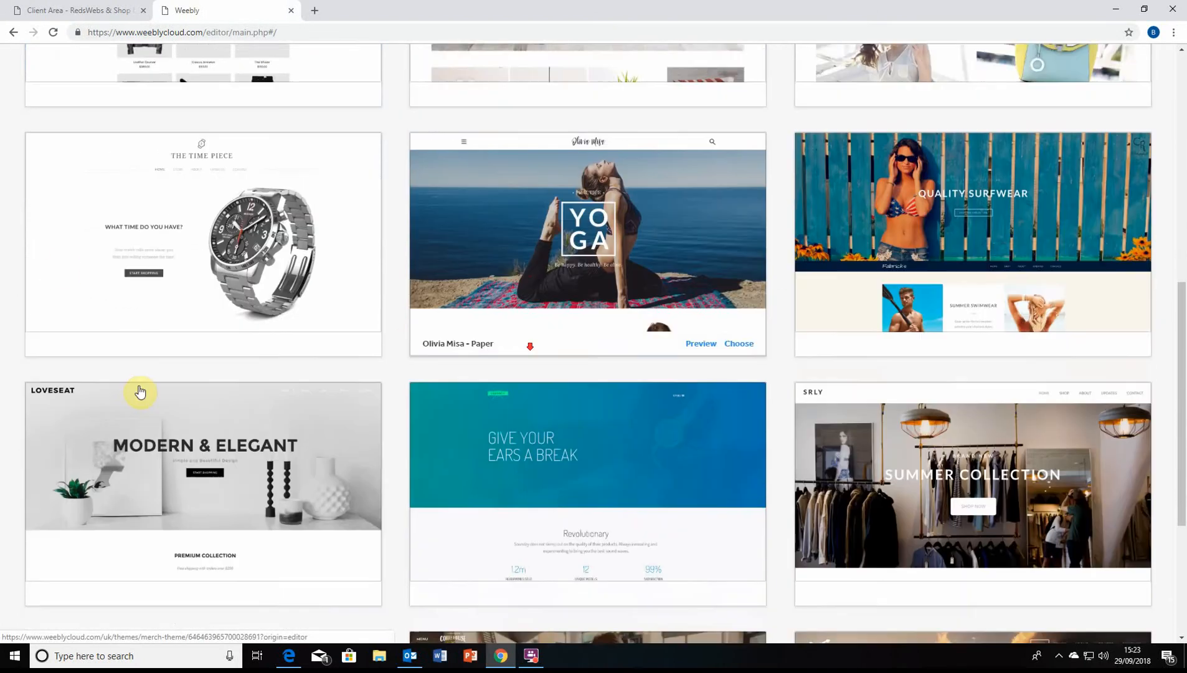
pyautogui.scroll(-1, 336, 181)
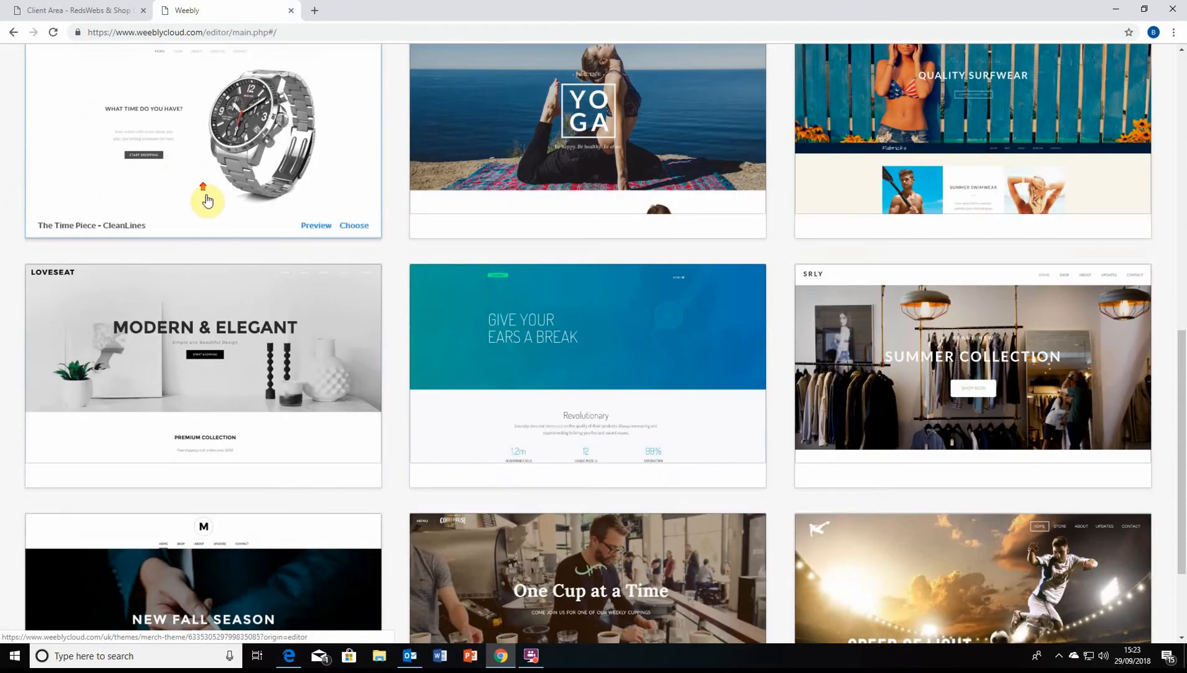
pyautogui.scroll(4, 206, 198)
pyautogui.scroll(-5, 261, 438)
pyautogui.scroll(6, 257, 247)
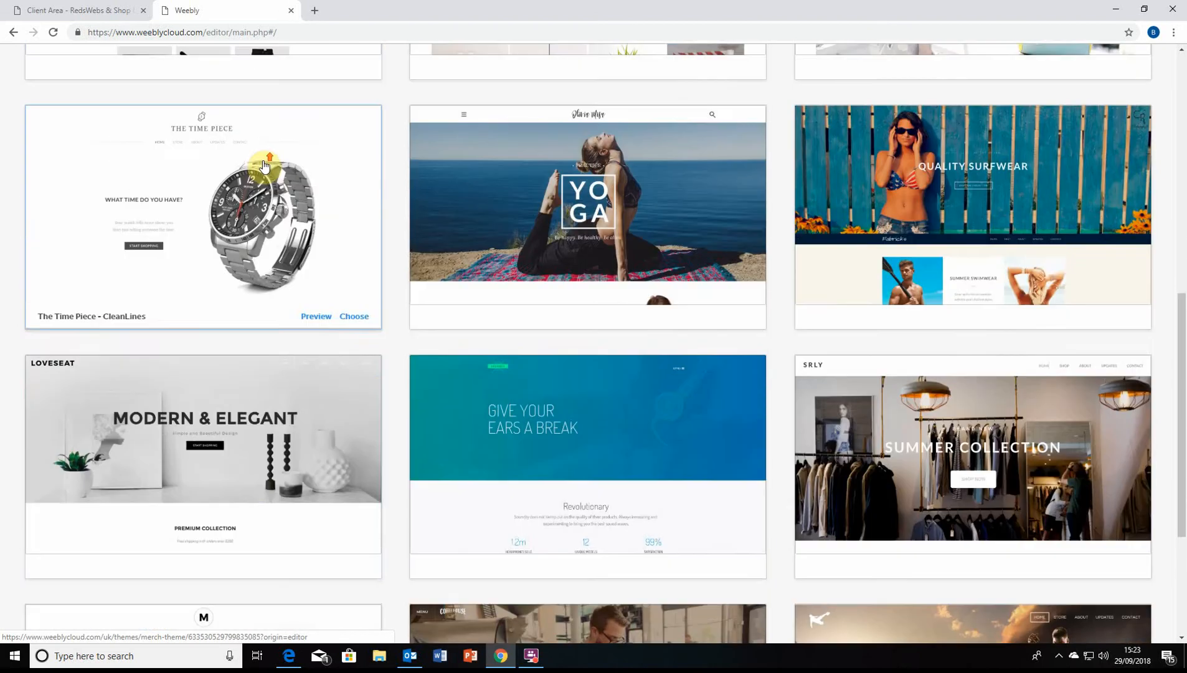
pyautogui.scroll(5, 346, 239)
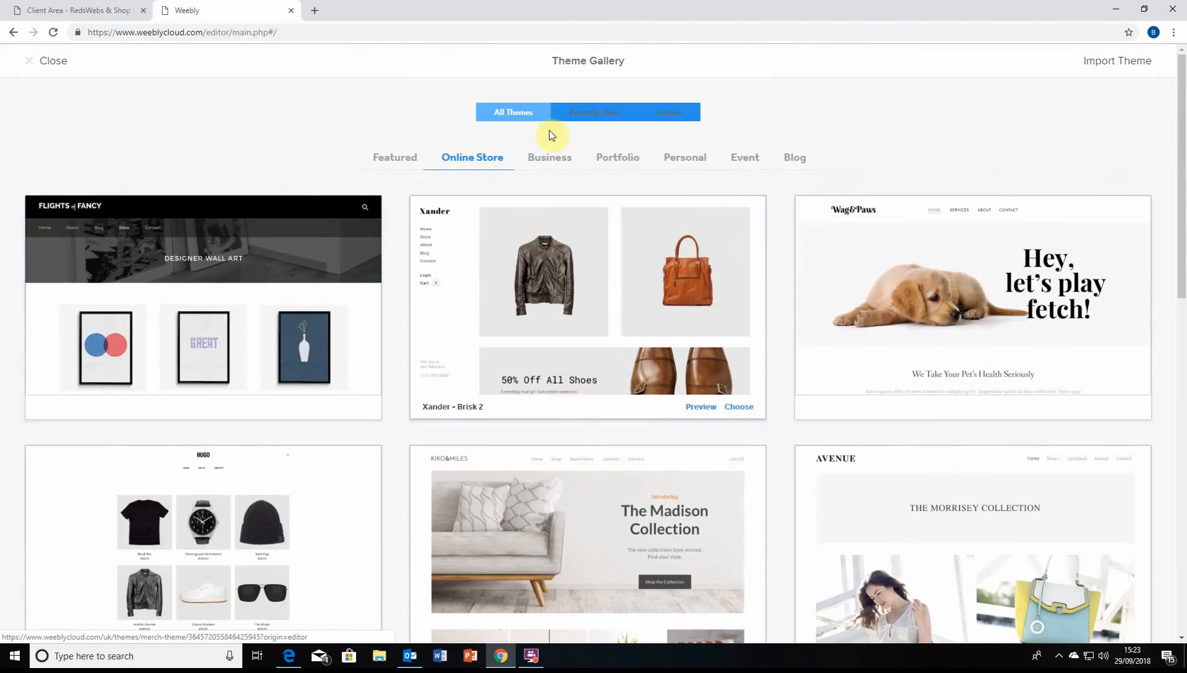
pyautogui.click(29, 62)
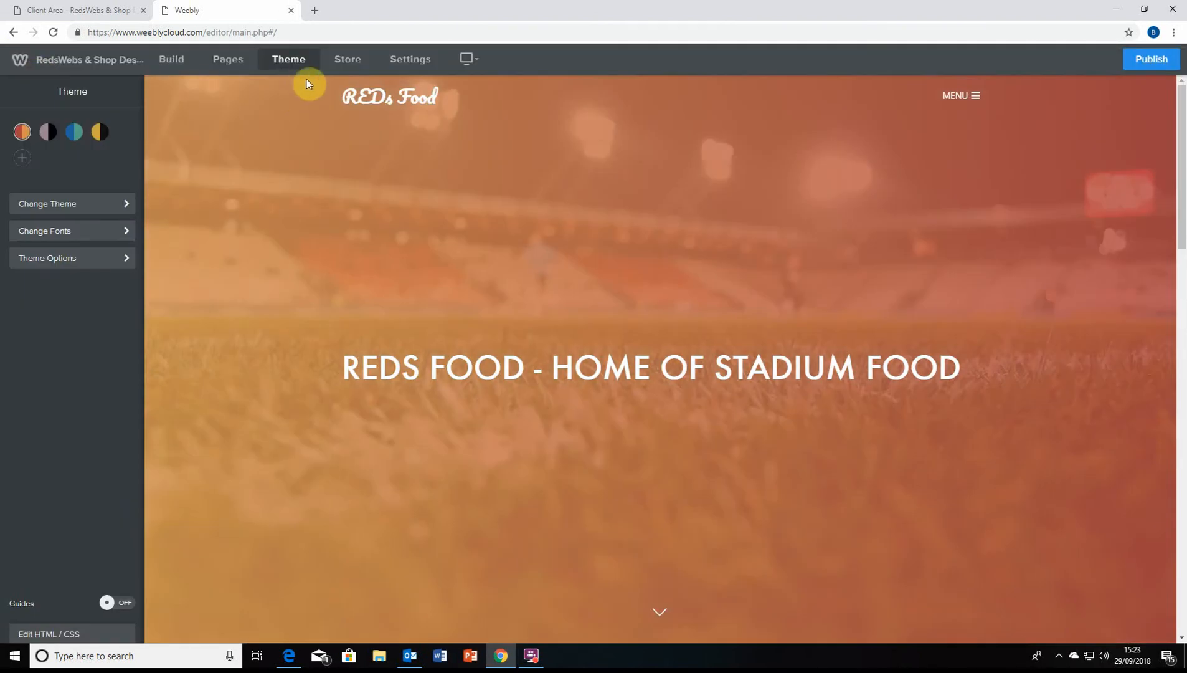
pyautogui.click(71, 208)
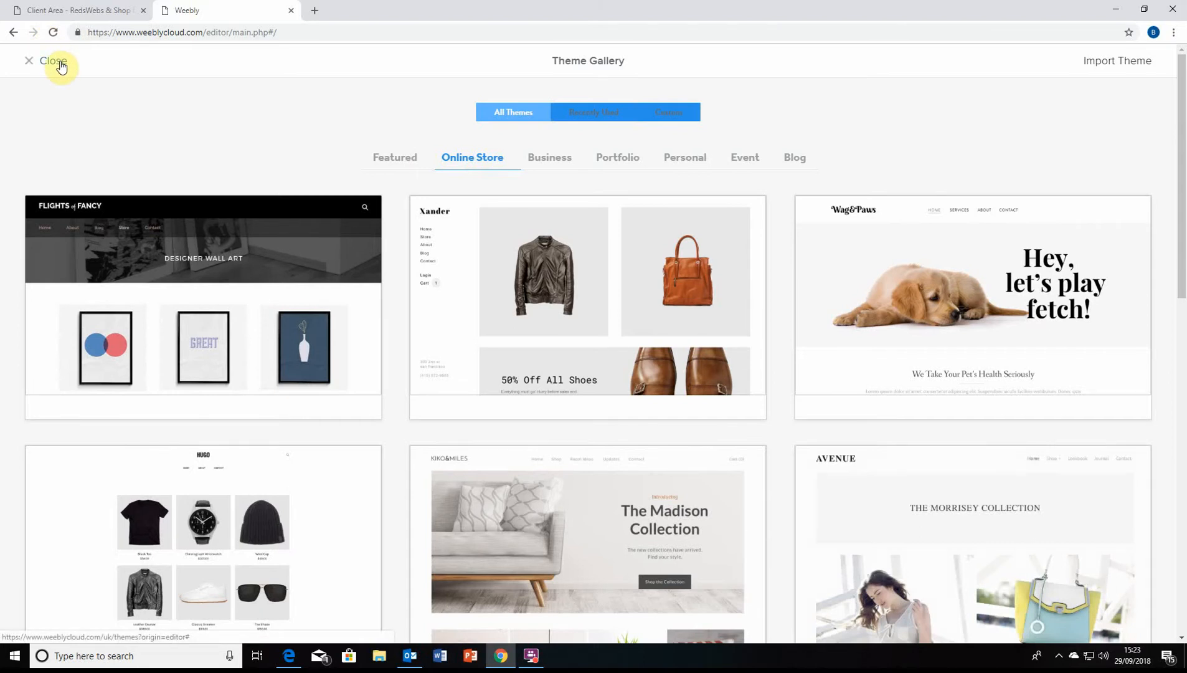
pyautogui.click(53, 61)
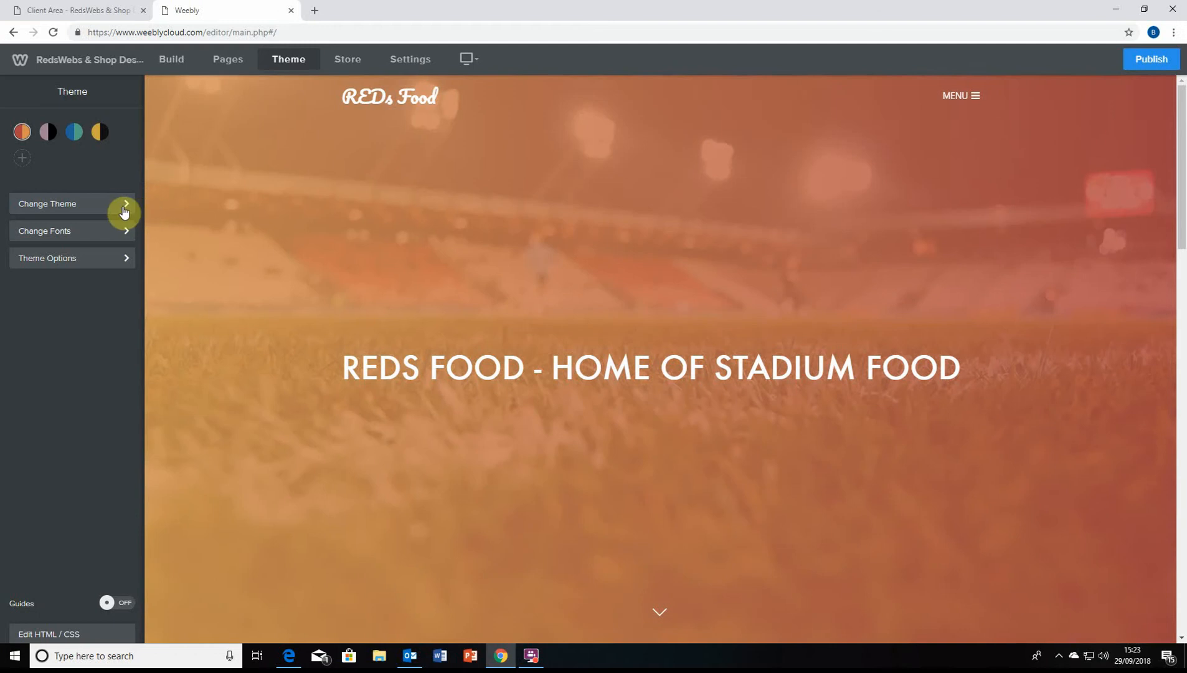
pyautogui.click(120, 207)
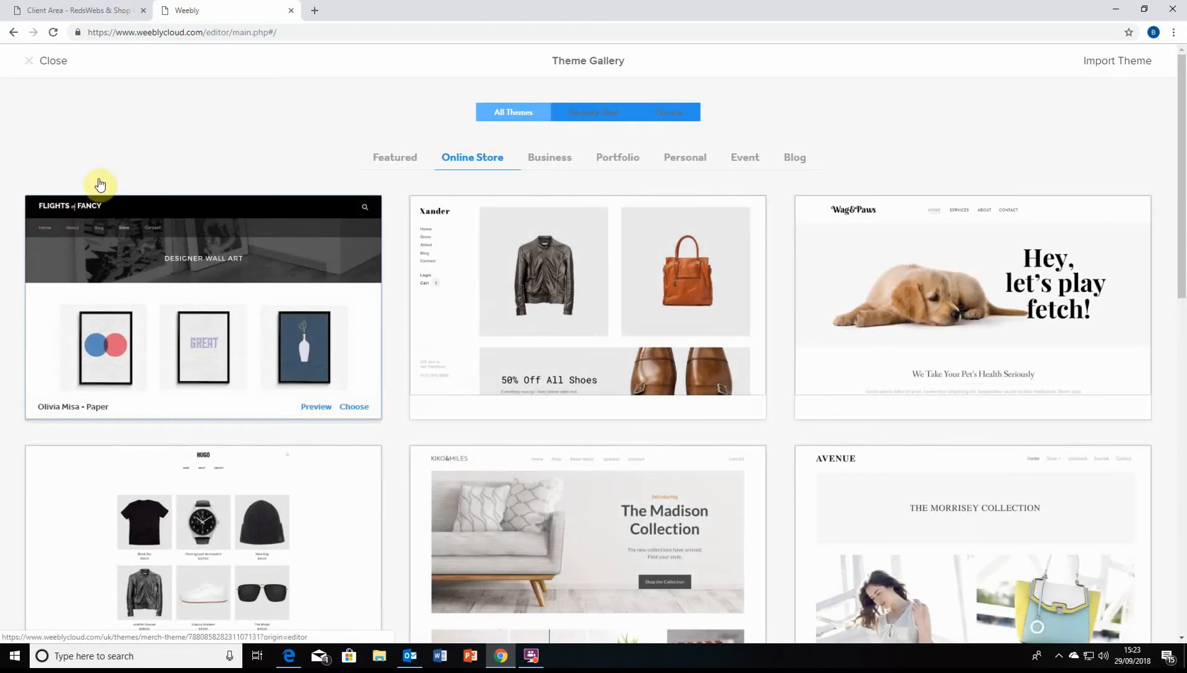
pyautogui.click(585, 114)
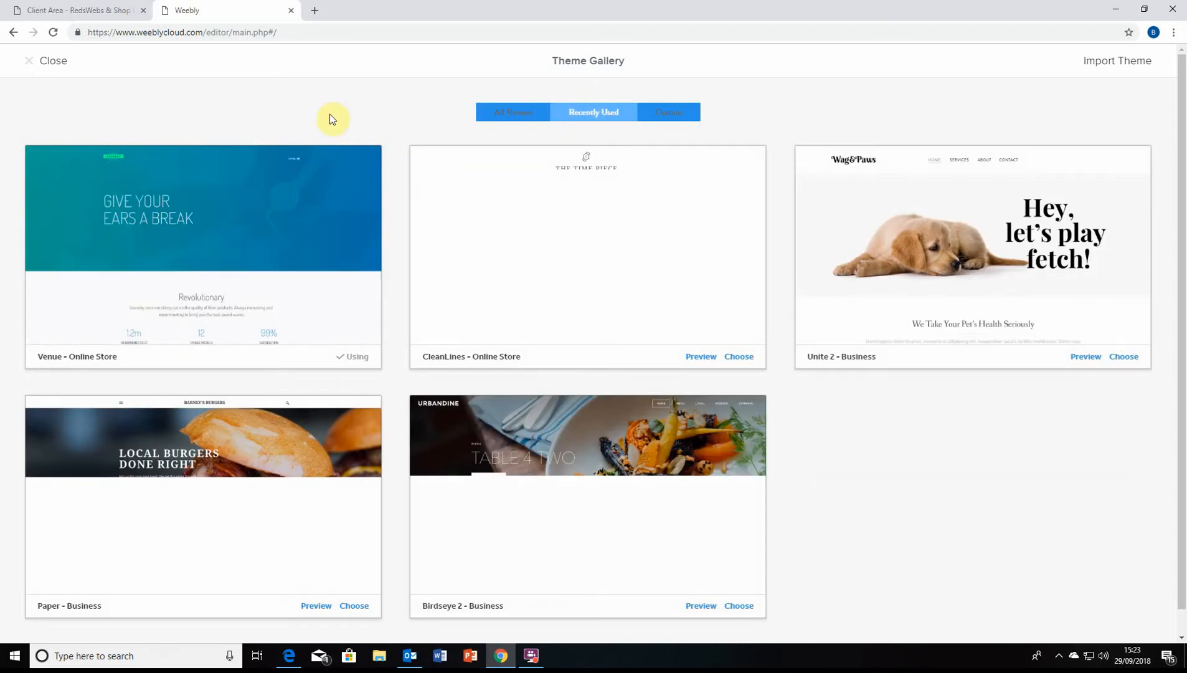
pyautogui.scroll(-1, 678, 194)
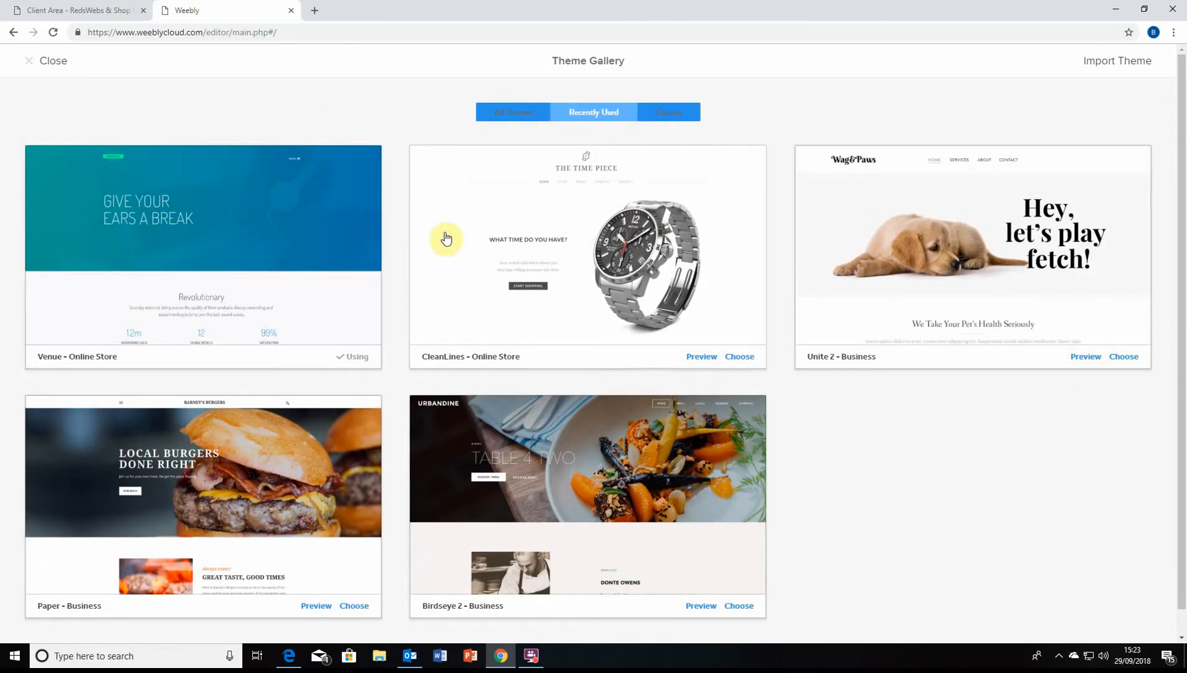
pyautogui.click(248, 216)
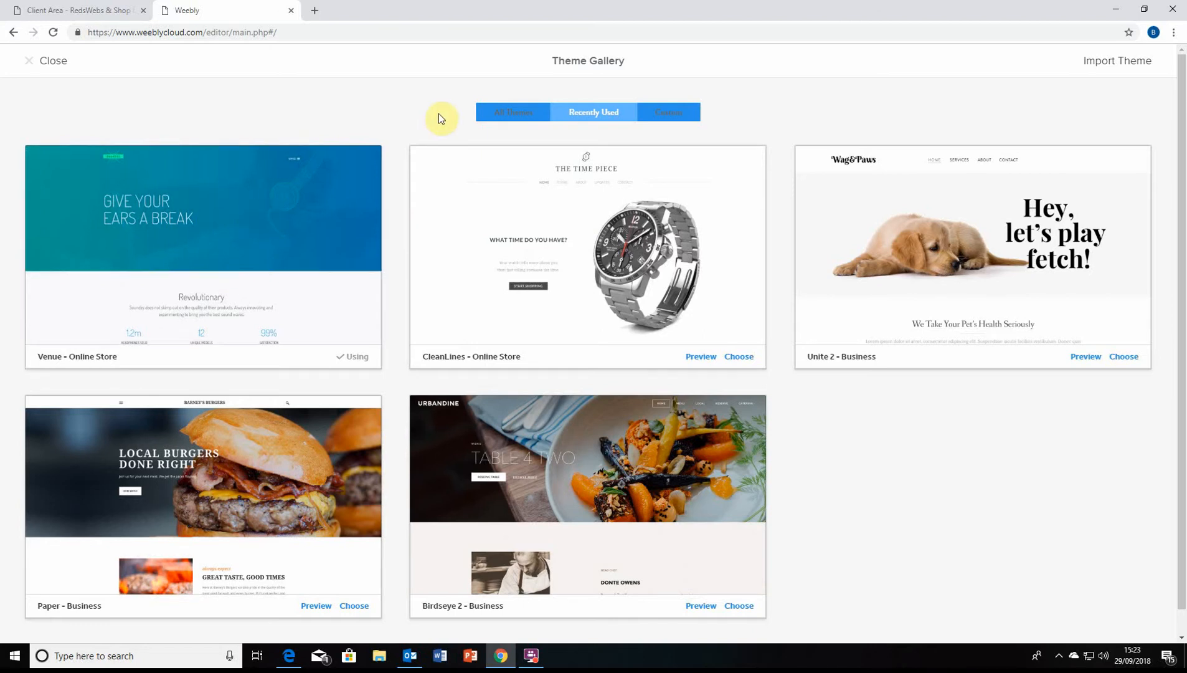
pyautogui.click(518, 111)
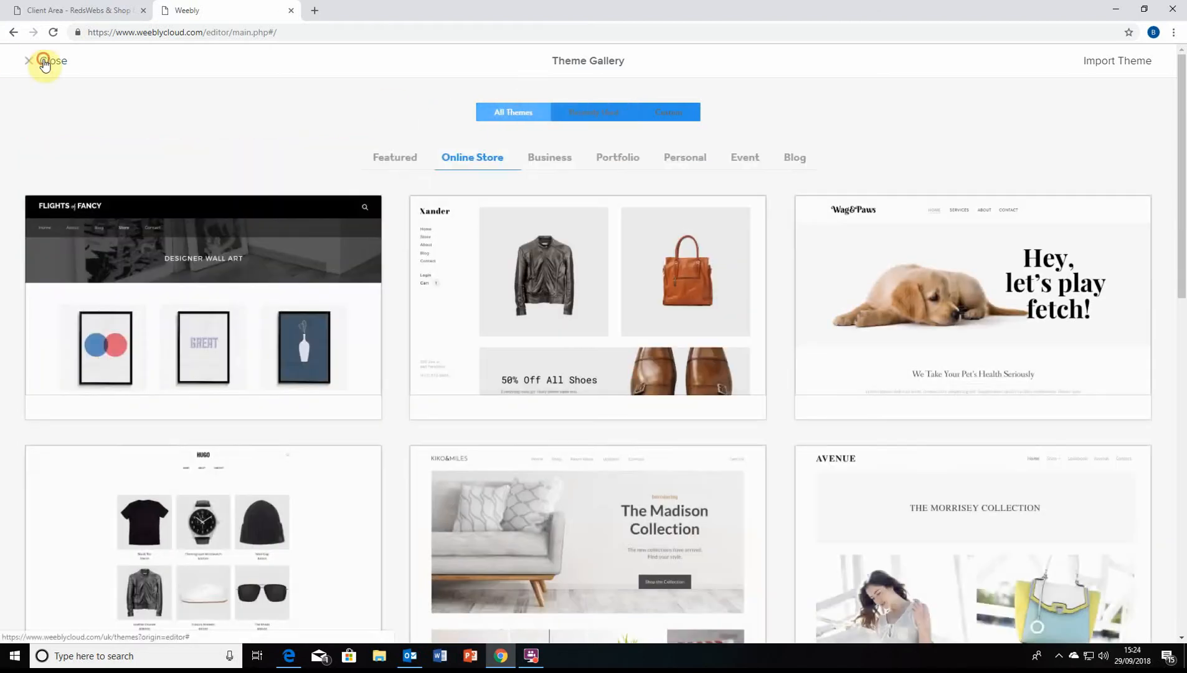
pyautogui.click(34, 60)
pyautogui.click(88, 206)
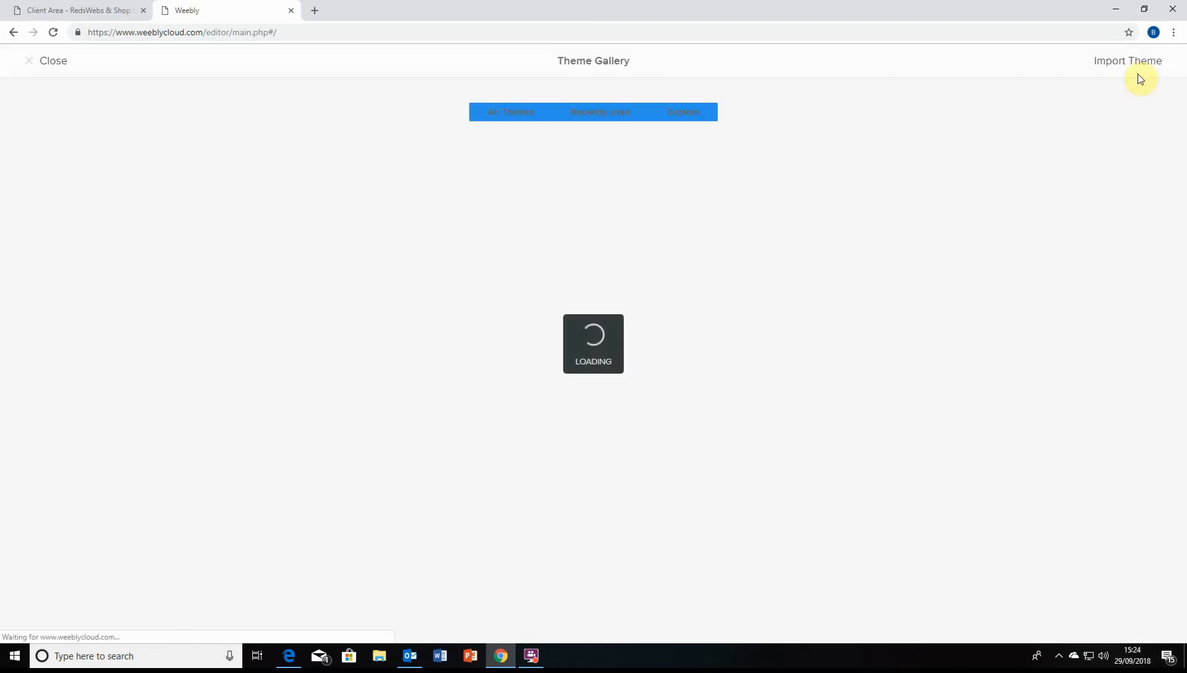
pyautogui.click(691, 111)
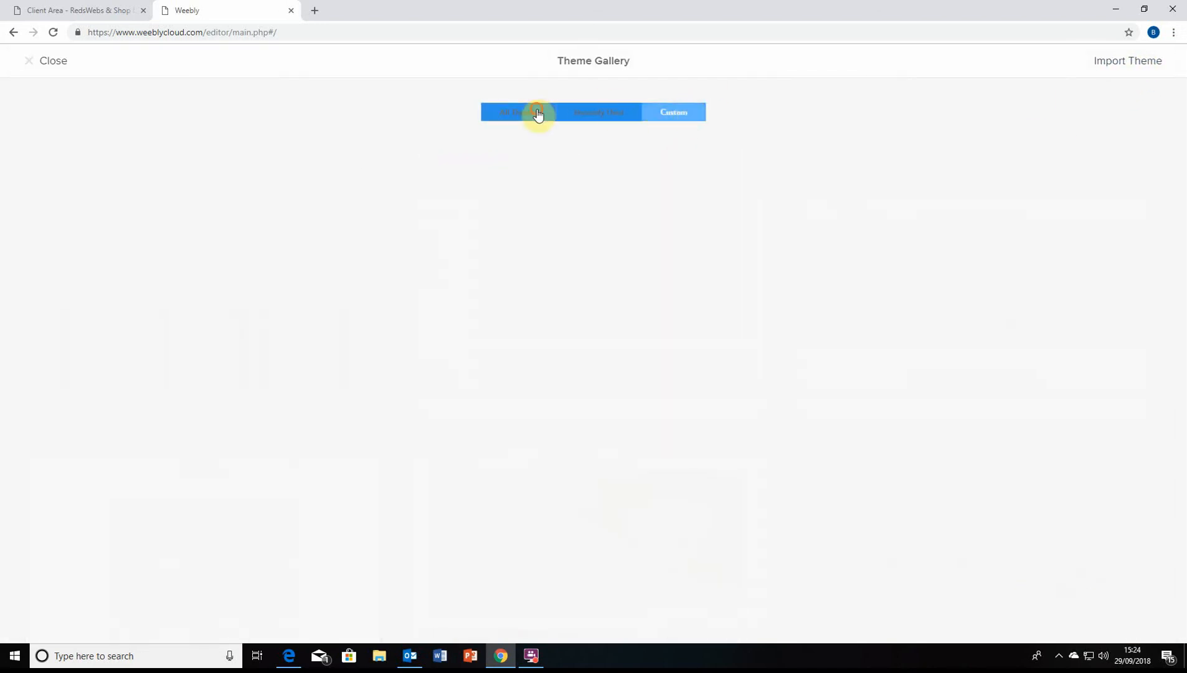
pyautogui.click(538, 116)
pyautogui.click(685, 112)
pyautogui.click(538, 116)
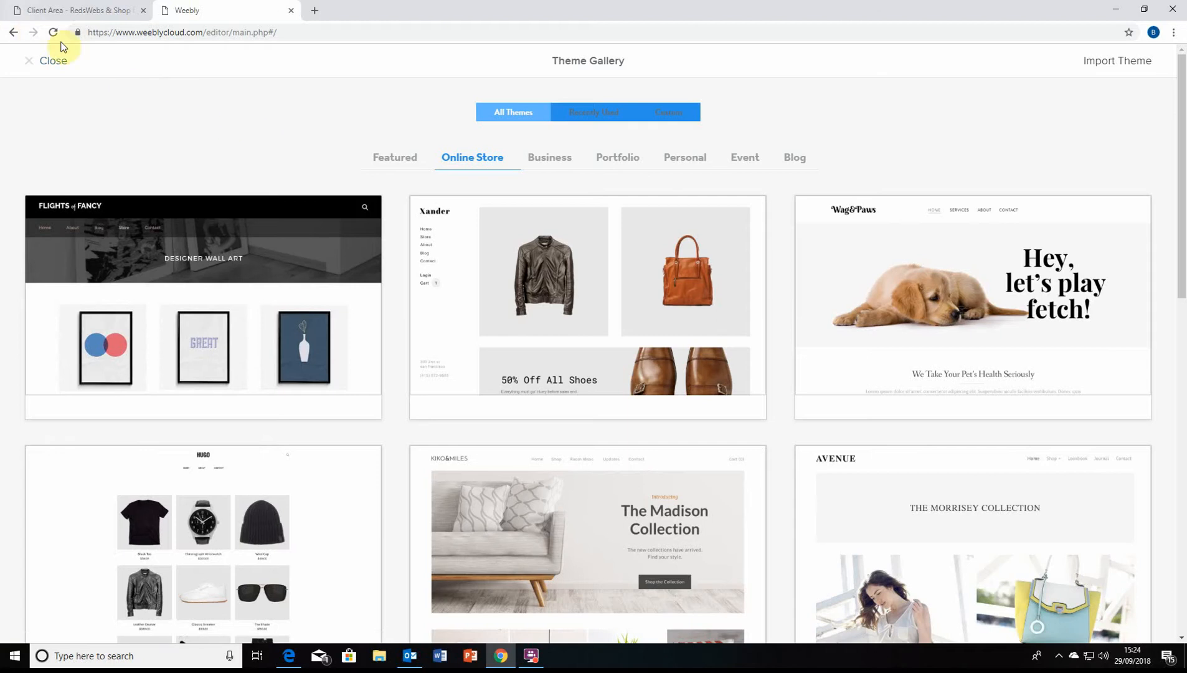
pyautogui.click(53, 62)
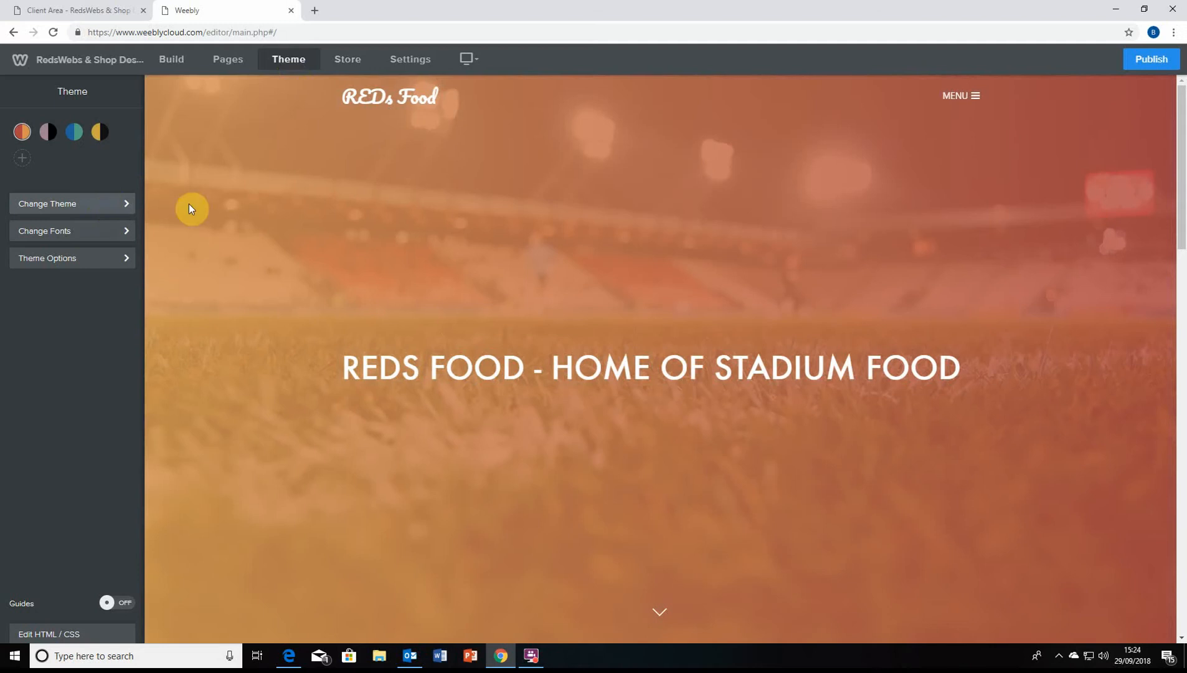
# Switch to the Build panel and briefly select then deselect the homepage title
pyautogui.scroll(-1, 436, 252)
pyautogui.scroll(1, 436, 249)
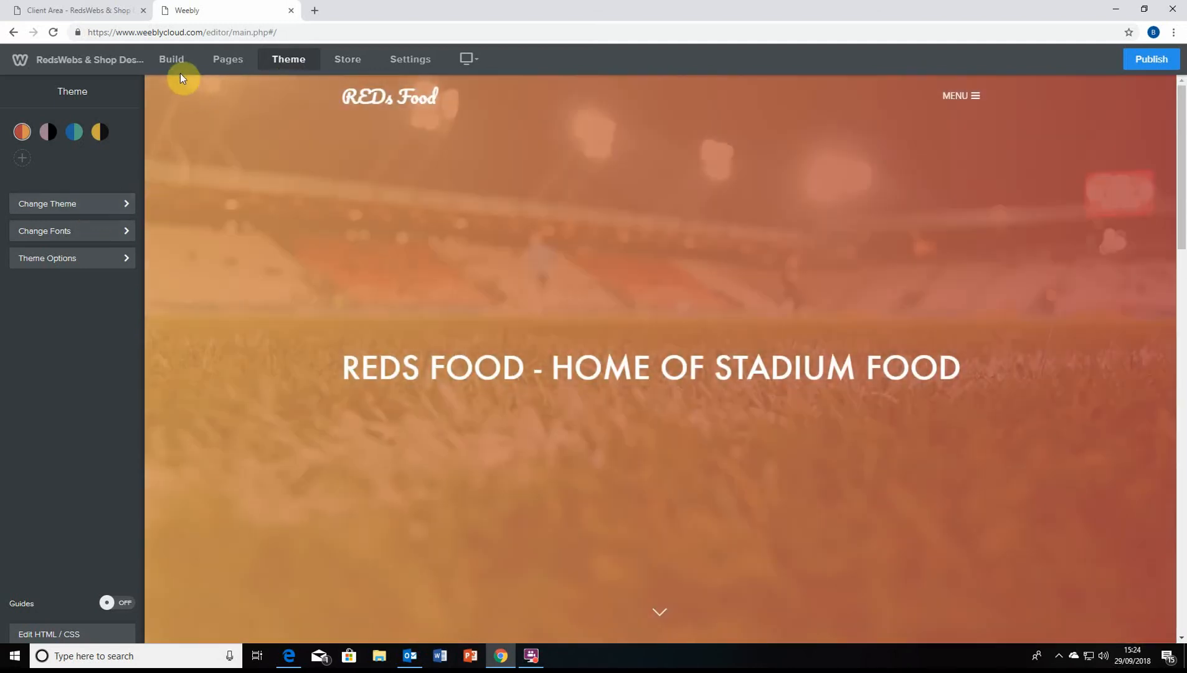
pyautogui.click(177, 68)
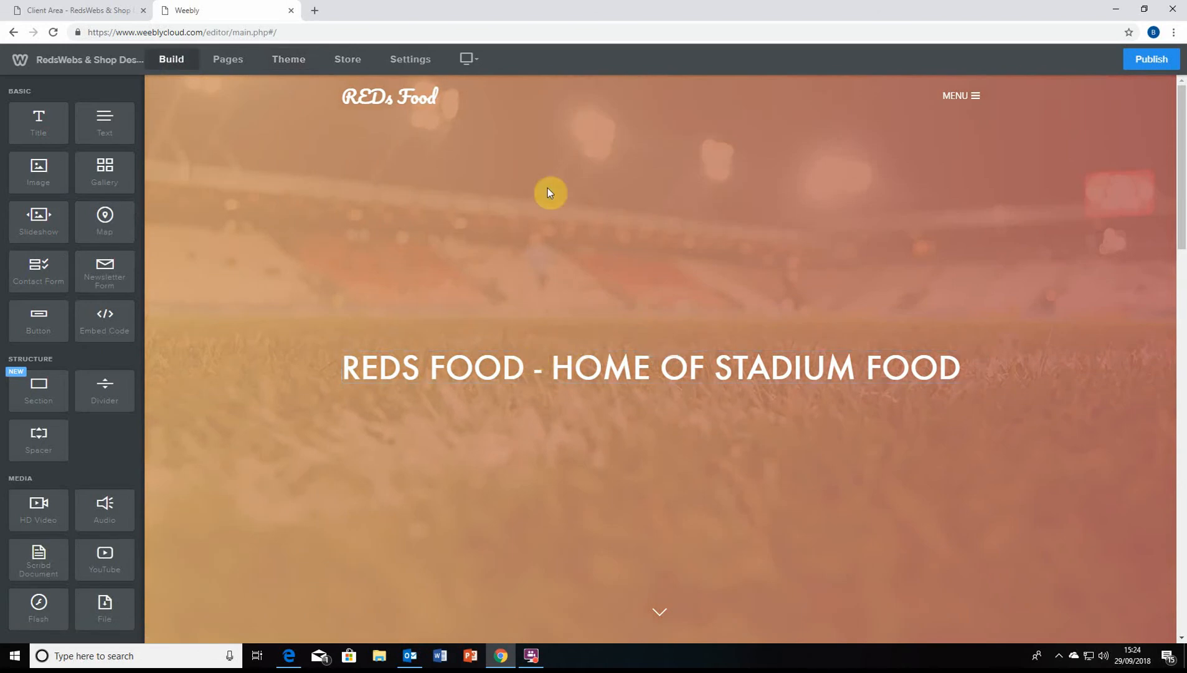
pyautogui.click(463, 372)
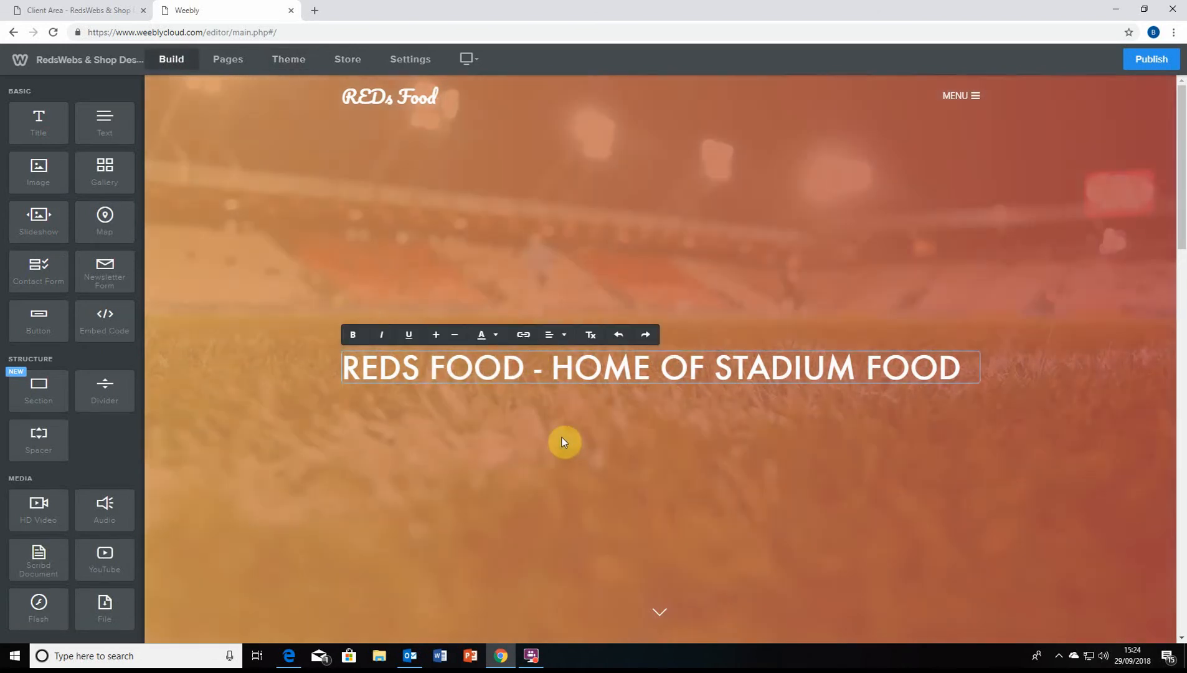
pyautogui.click(561, 441)
pyautogui.scroll(-7, 561, 441)
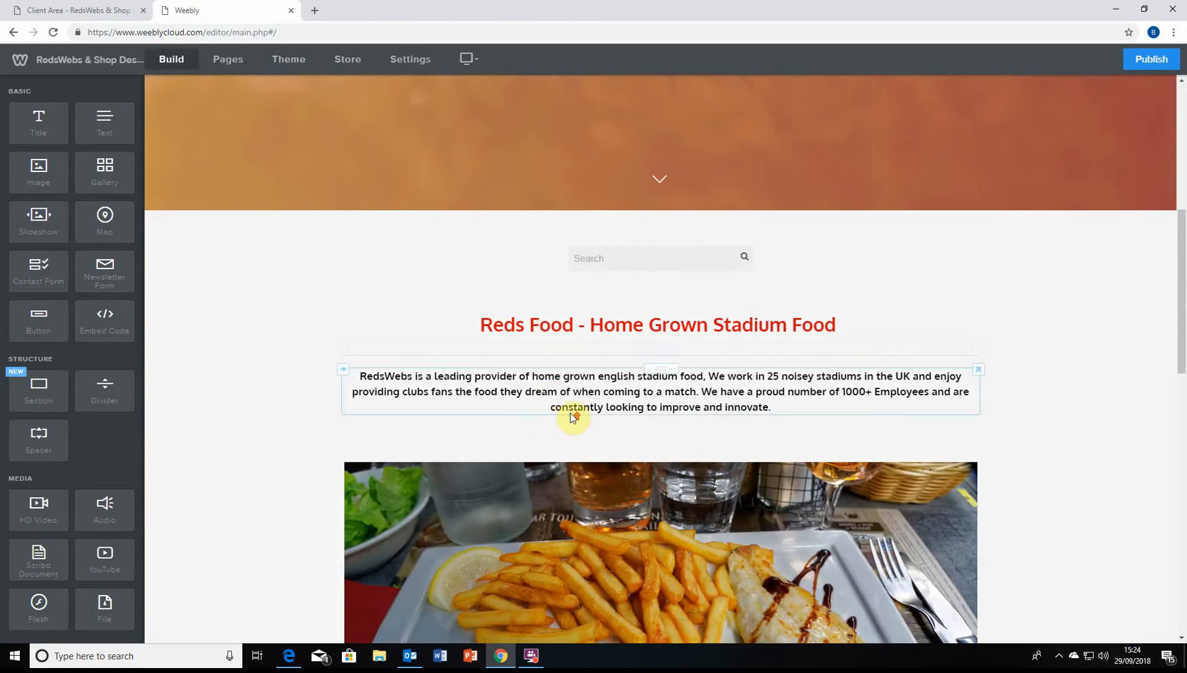
pyautogui.scroll(5, 633, 234)
pyautogui.scroll(2, 633, 234)
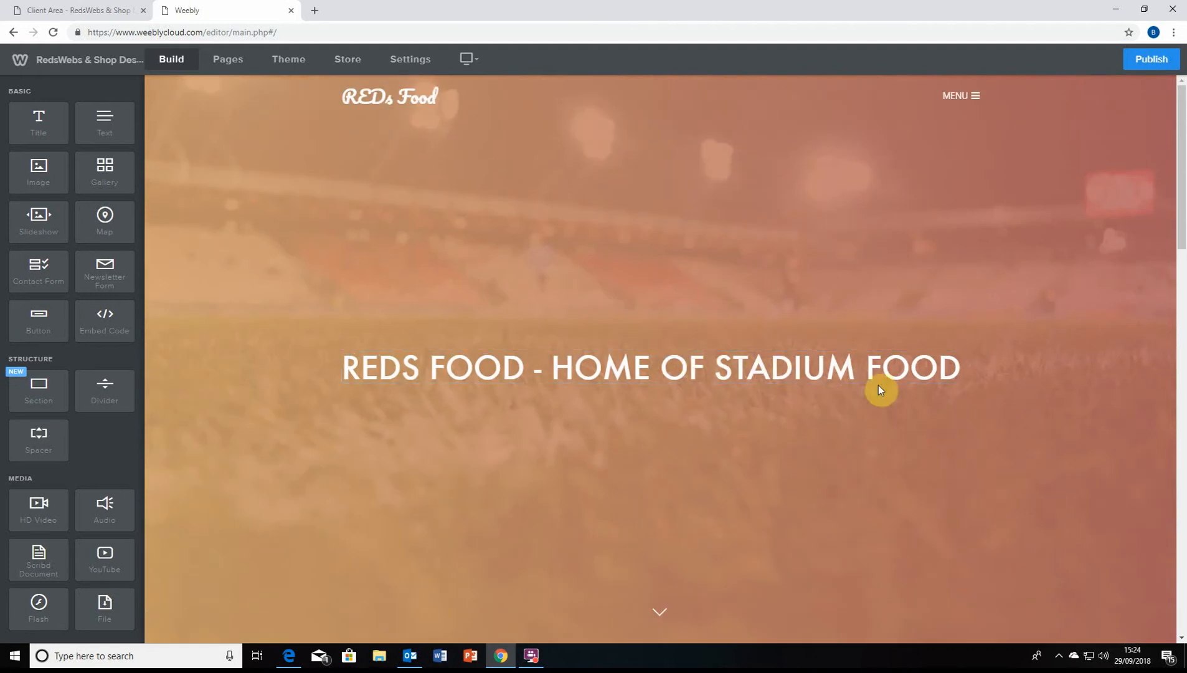
# Retype 'OOD' at the end of FOOD in the title, leaving it unchanged, then select the logo
pyautogui.click(963, 372)
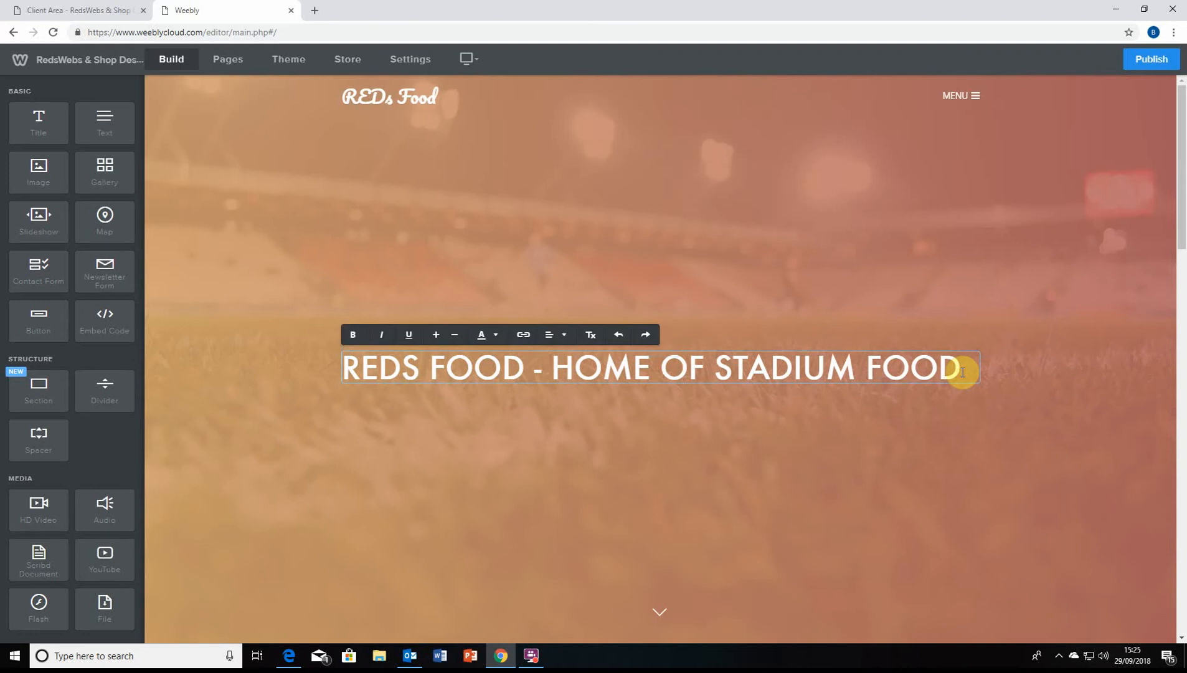
pyautogui.press('BackSpace')
pyautogui.press('BackSpace')
pyautogui.press('BackSpace')
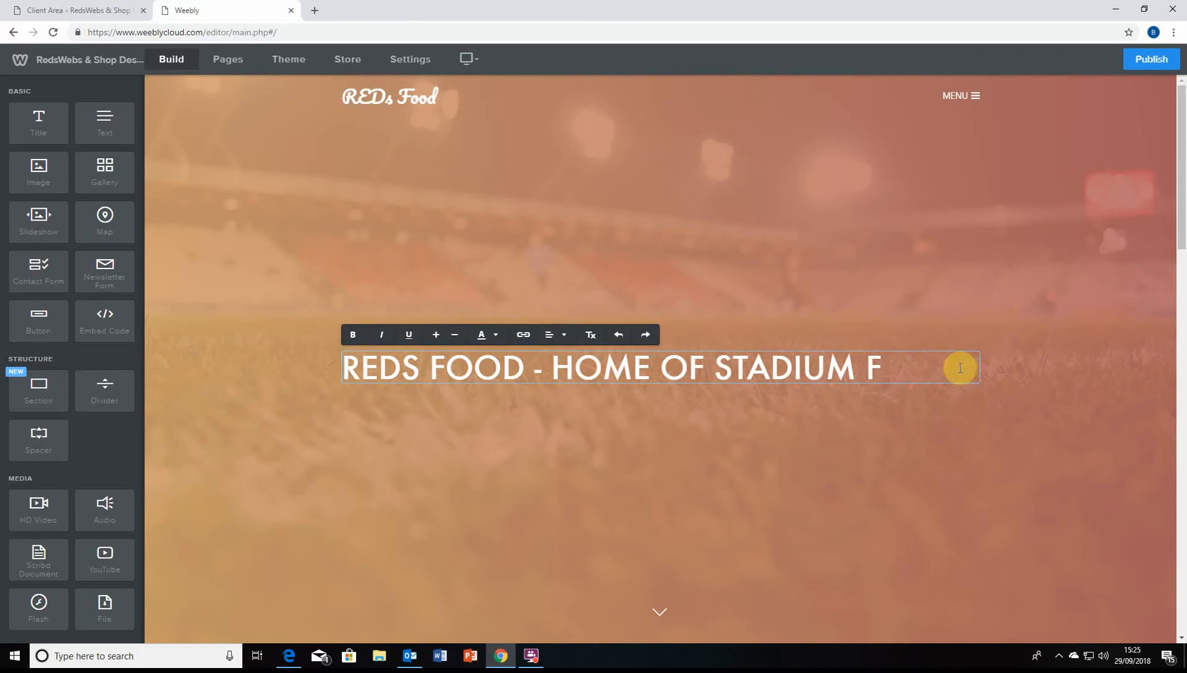
pyautogui.write('OOD')
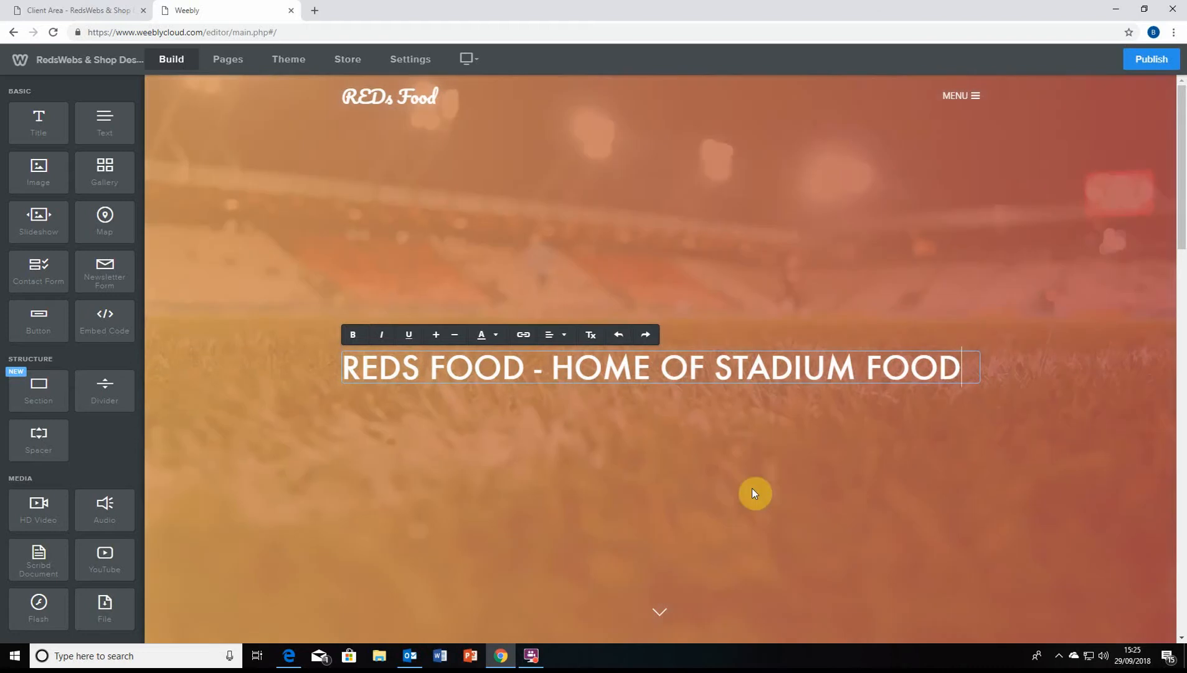
pyautogui.click(752, 490)
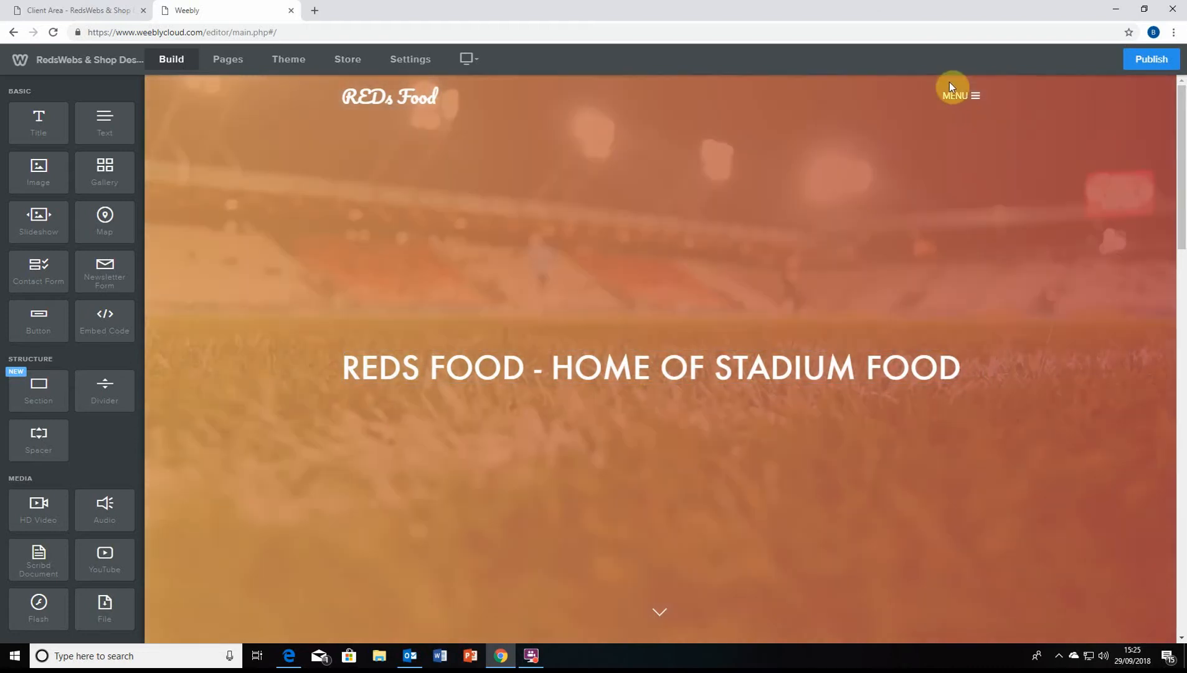
pyautogui.click(406, 97)
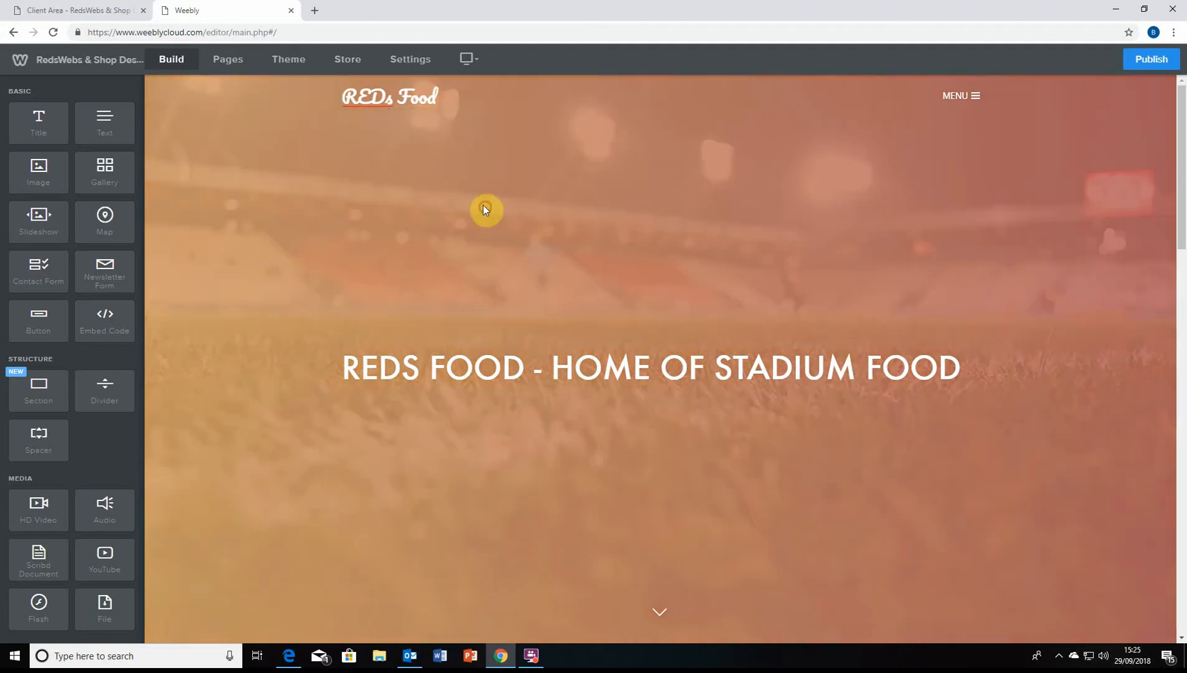
pyautogui.scroll(-5, 461, 199)
pyautogui.scroll(5, 405, 175)
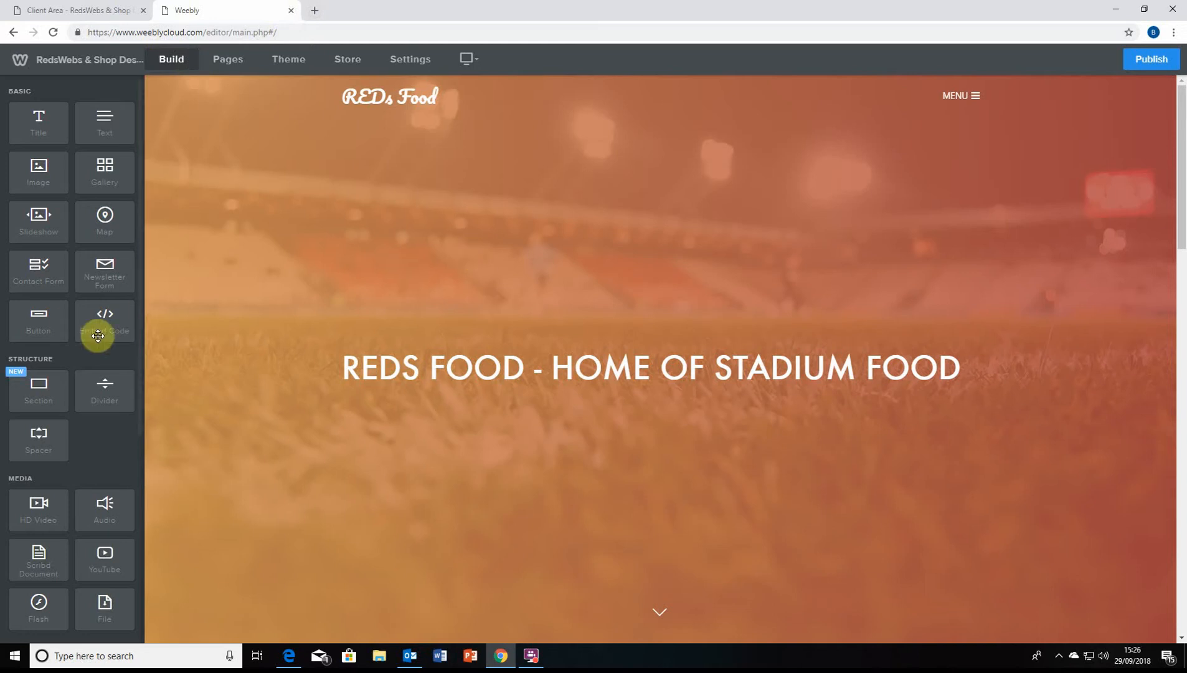
# Add a search box below the existing one, then delete it
pyautogui.scroll(-5, 617, 324)
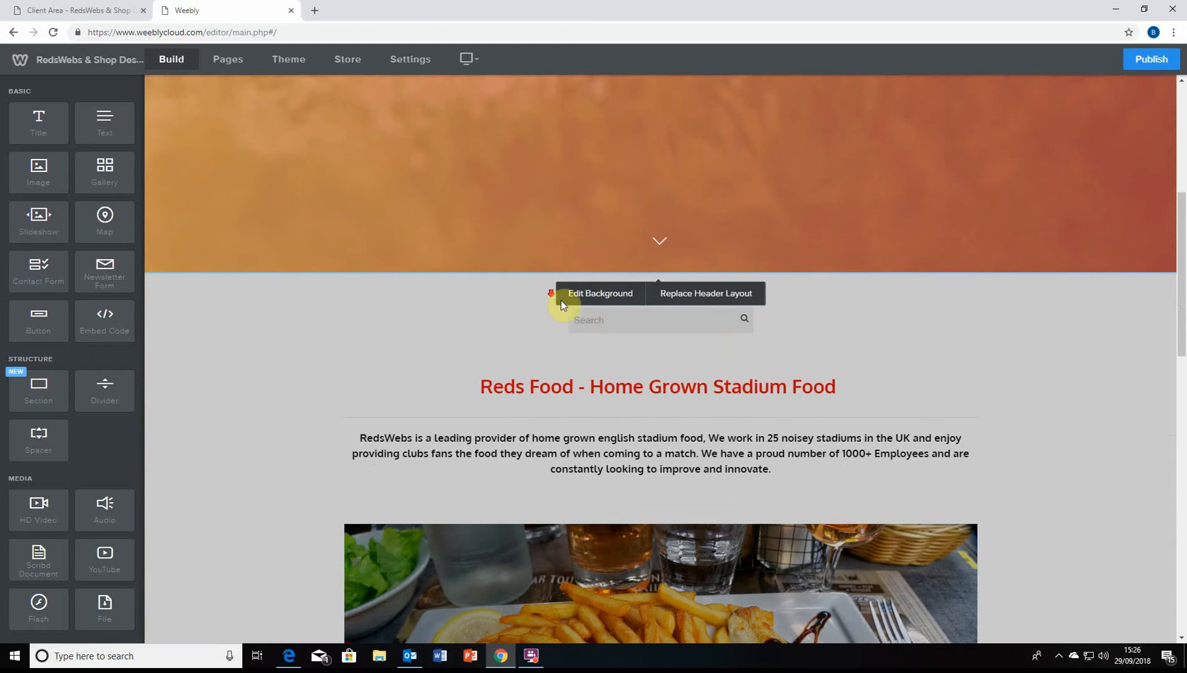
pyautogui.scroll(-1, 598, 277)
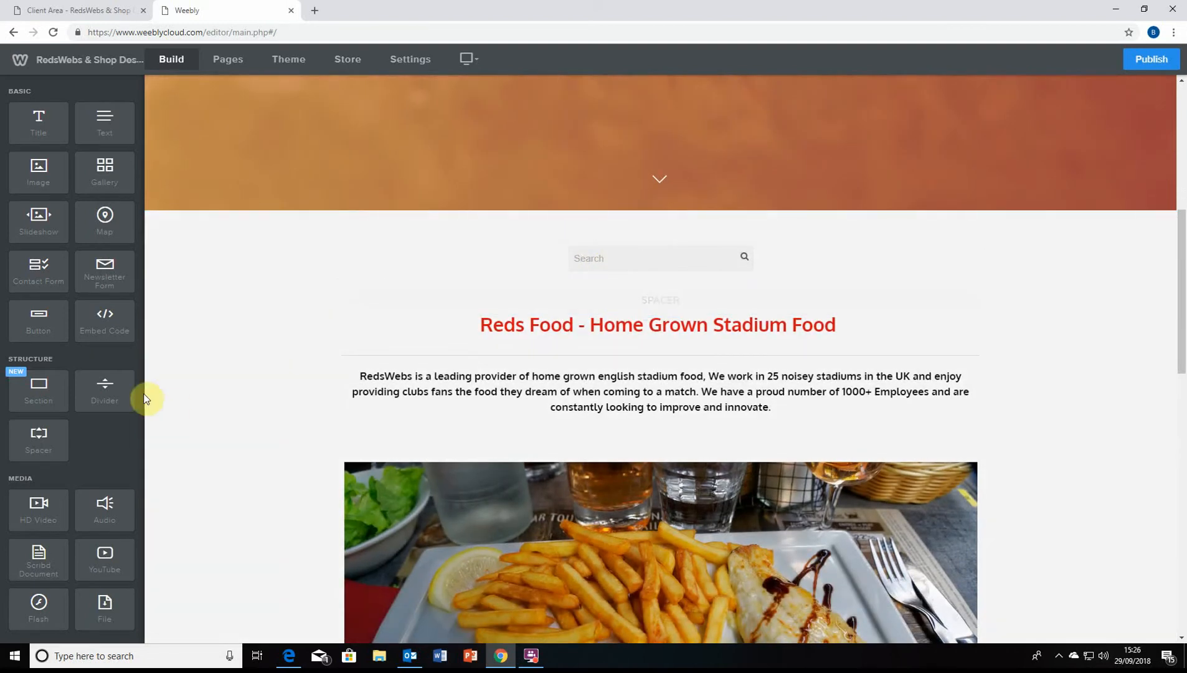
pyautogui.scroll(-4, 98, 384)
pyautogui.scroll(-2, 93, 305)
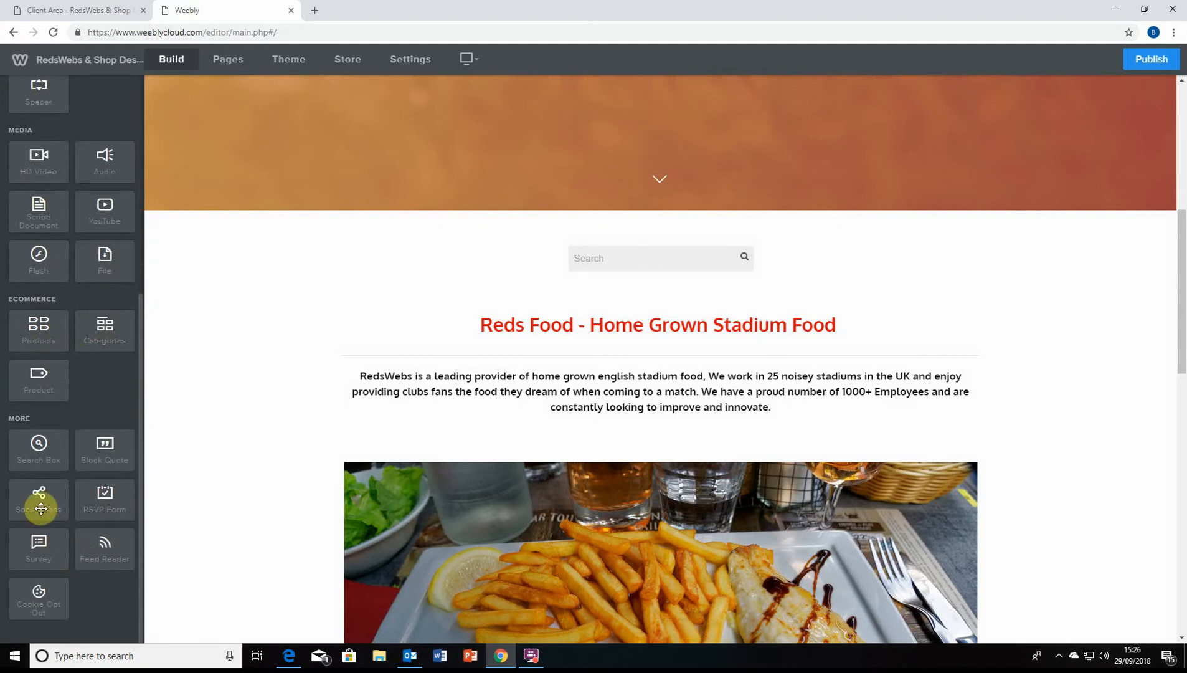
pyautogui.scroll(1, 39, 514)
pyautogui.moveTo(39, 513); pyautogui.dragTo(703, 296)
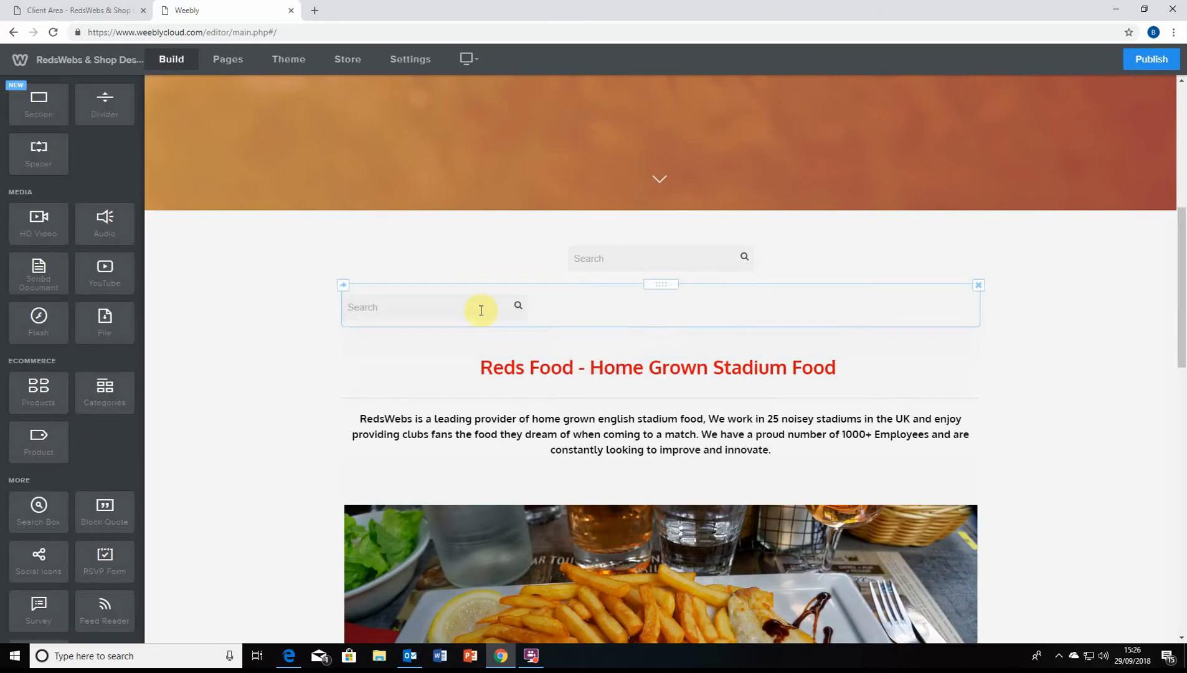
pyautogui.click(977, 285)
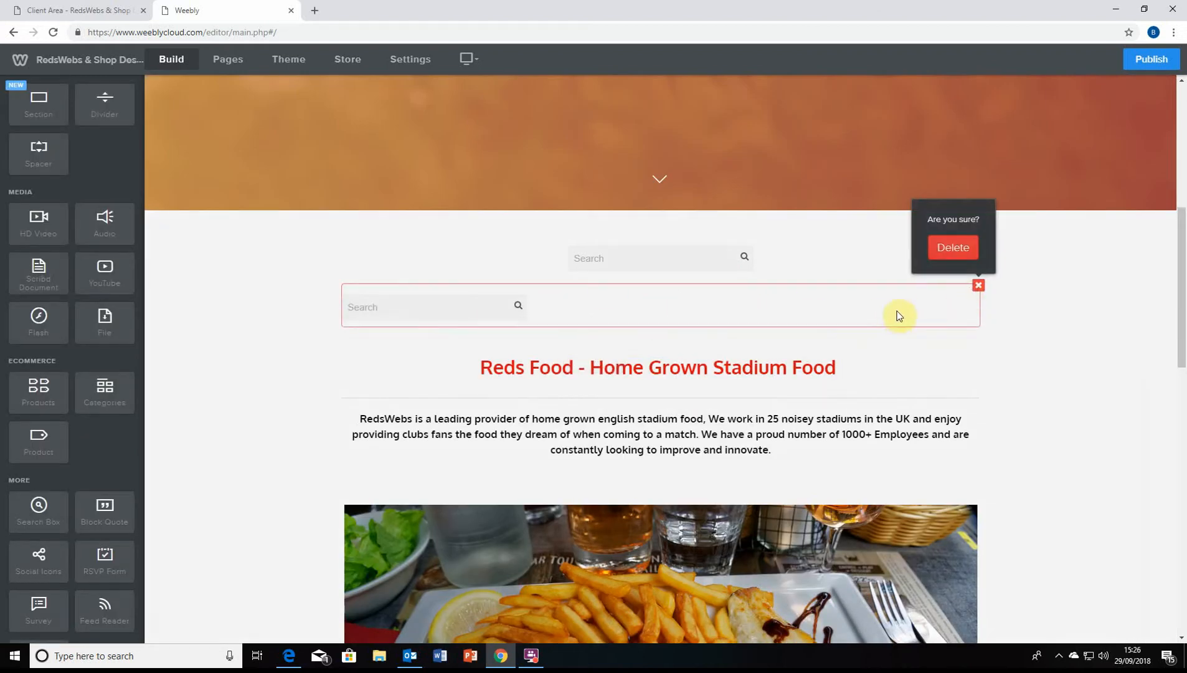
pyautogui.click(953, 248)
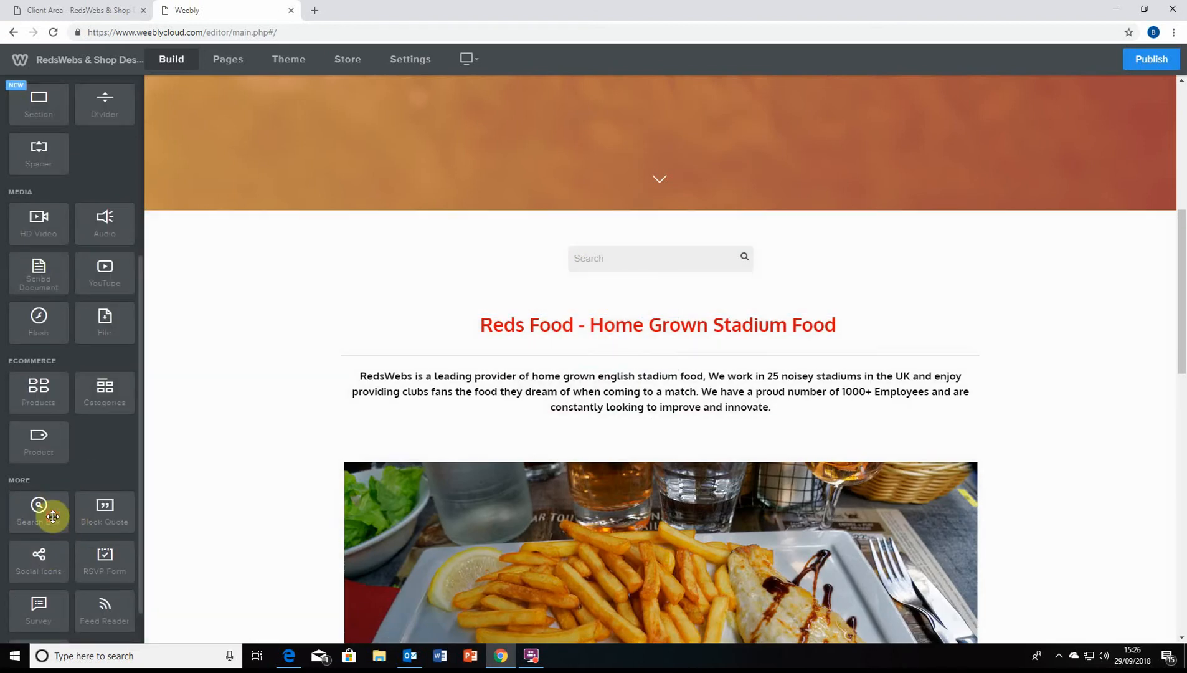
# Add a second search box above the Reds Food heading, try centre and right alignment, then delete it
pyautogui.moveTo(51, 509); pyautogui.dragTo(564, 283)
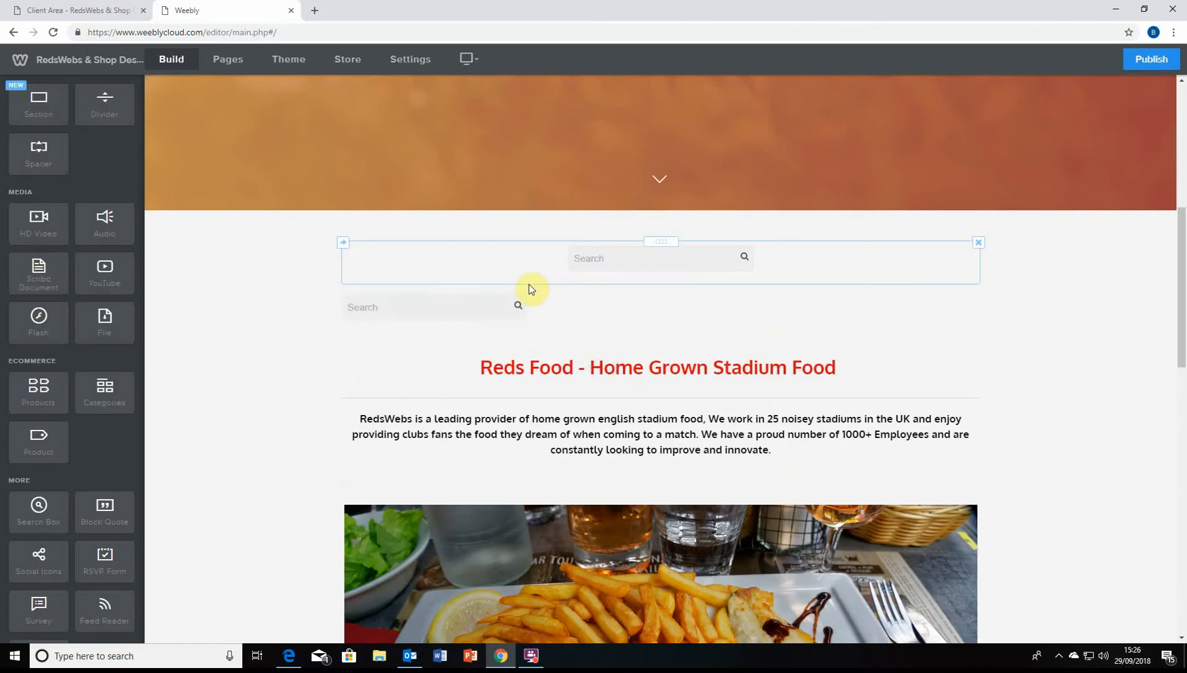
pyautogui.rightClick(467, 303)
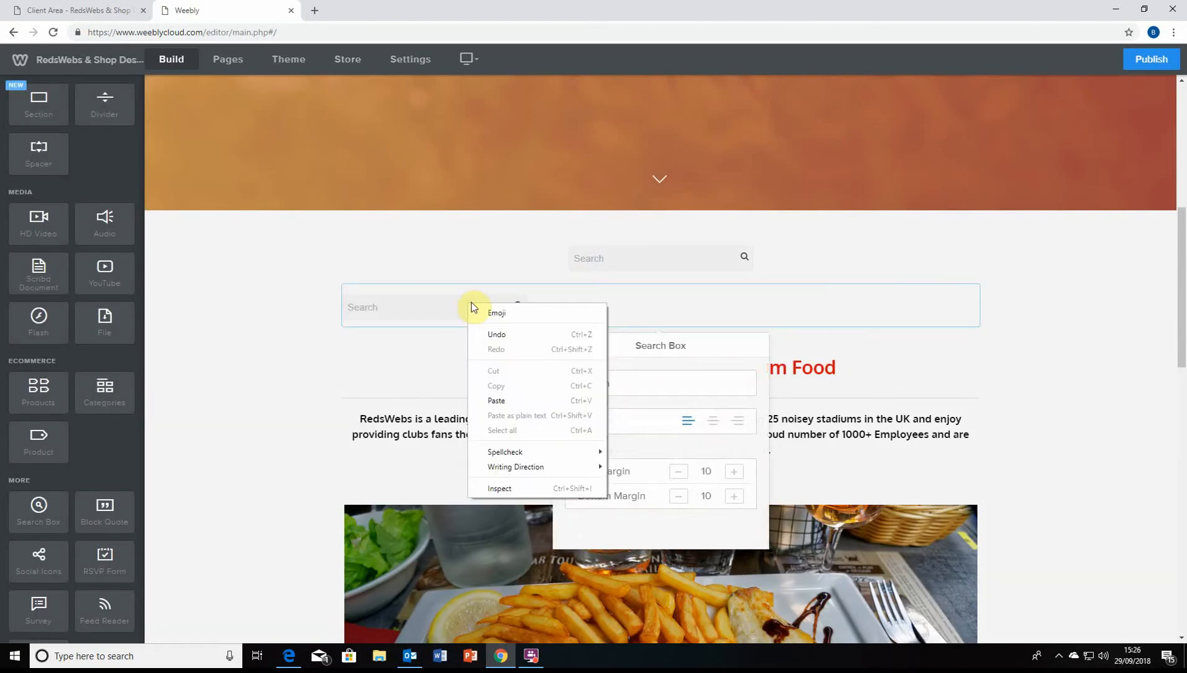
pyautogui.click(582, 294)
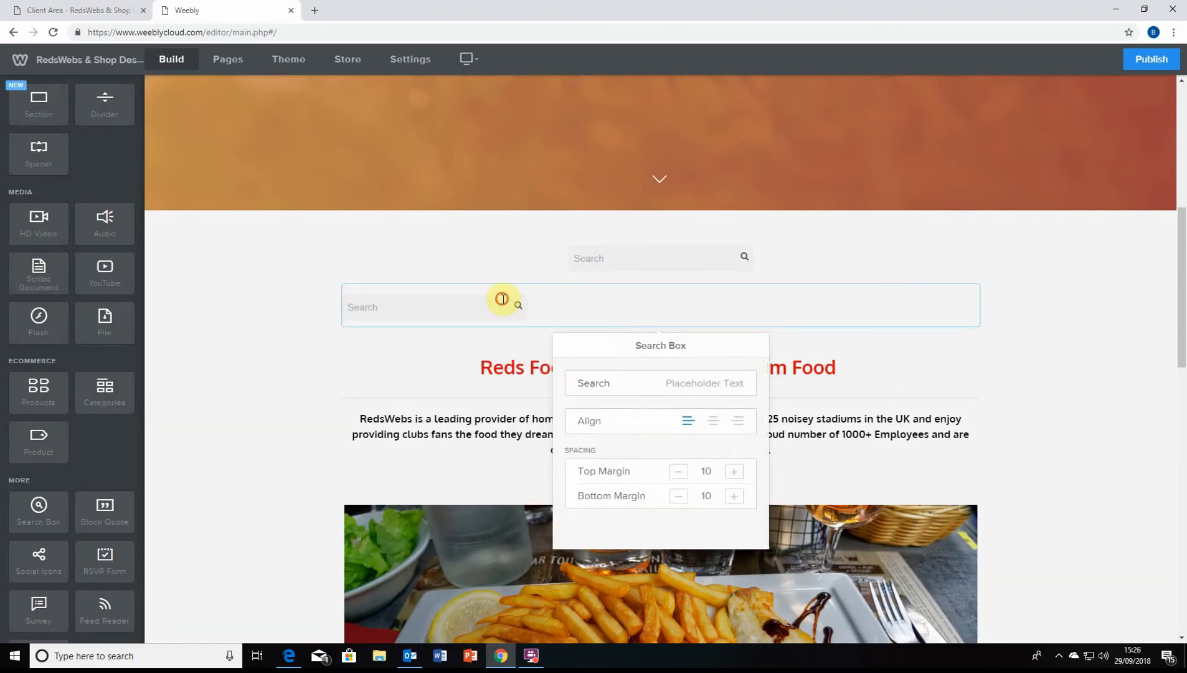
pyautogui.click(502, 299)
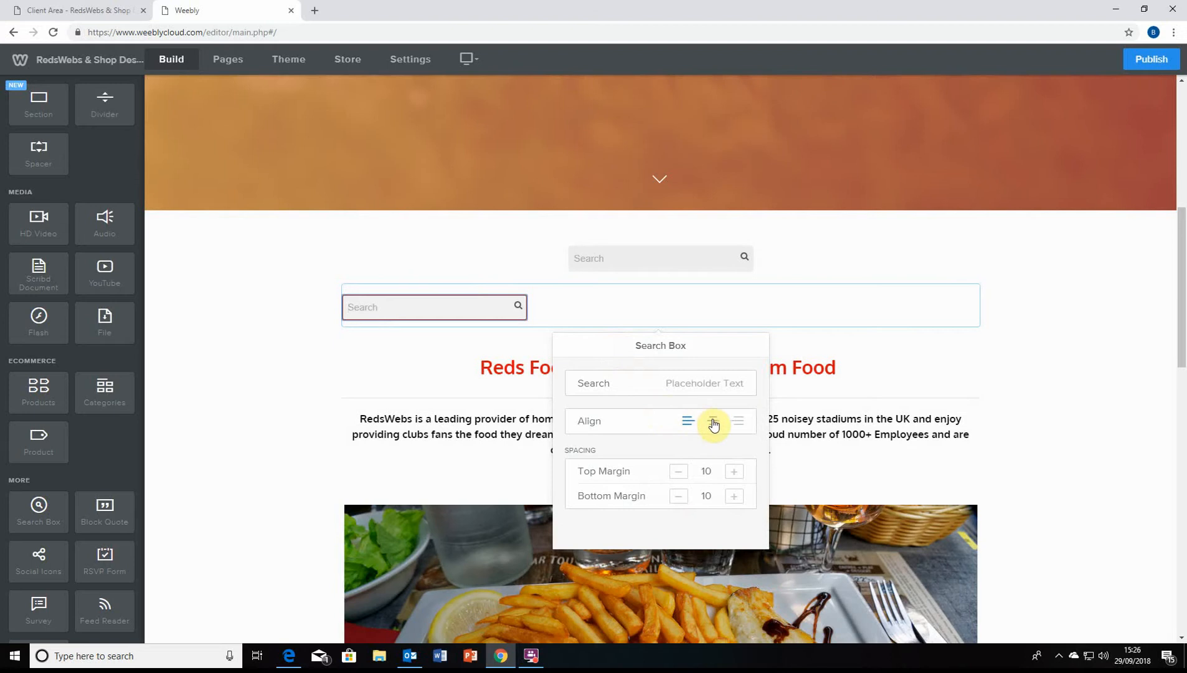
pyautogui.click(713, 421)
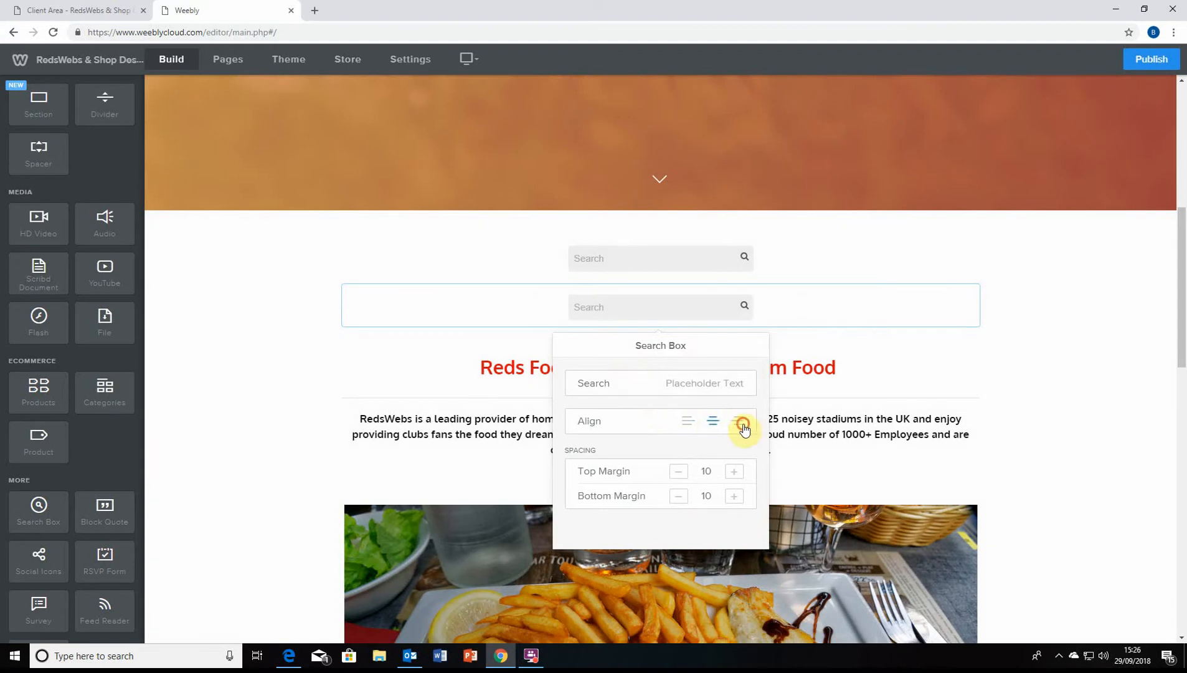
pyautogui.click(738, 421)
pyautogui.click(714, 422)
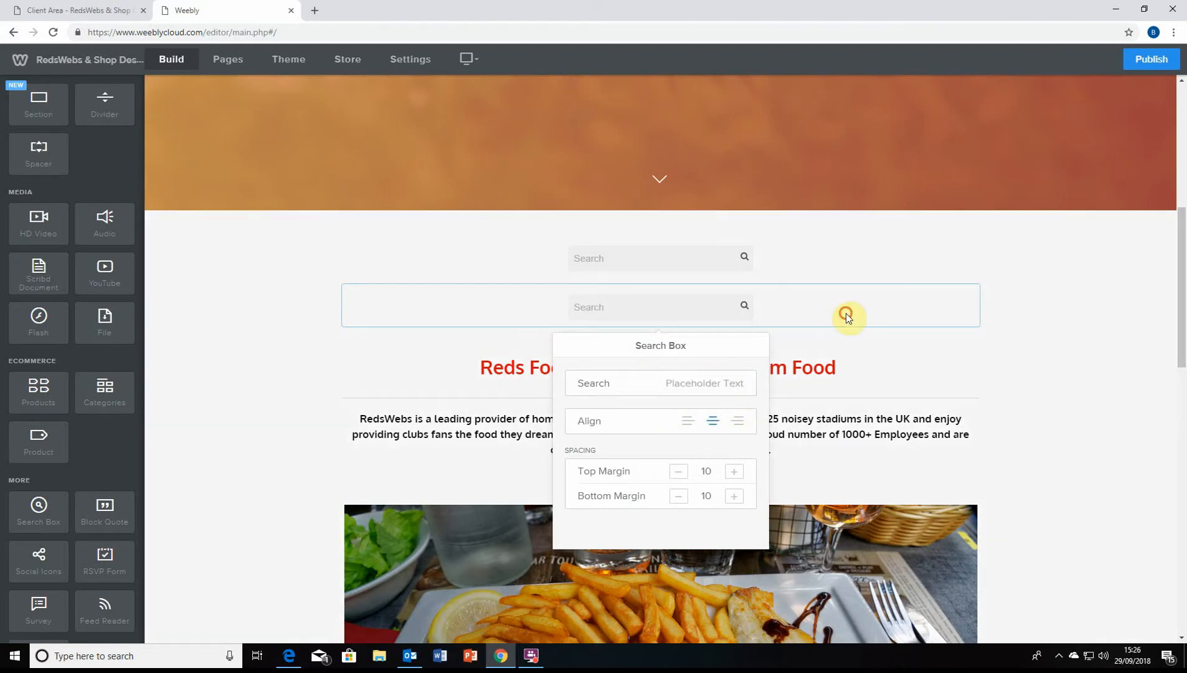
pyautogui.click(1003, 344)
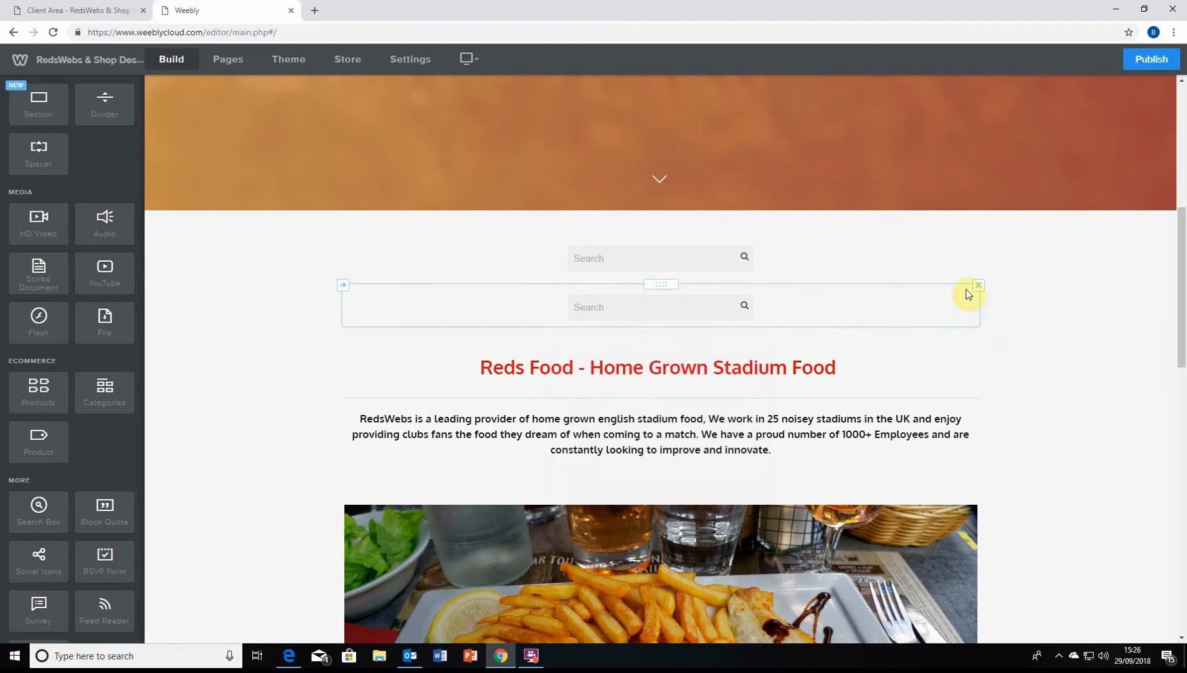
pyautogui.click(979, 284)
pyautogui.click(953, 247)
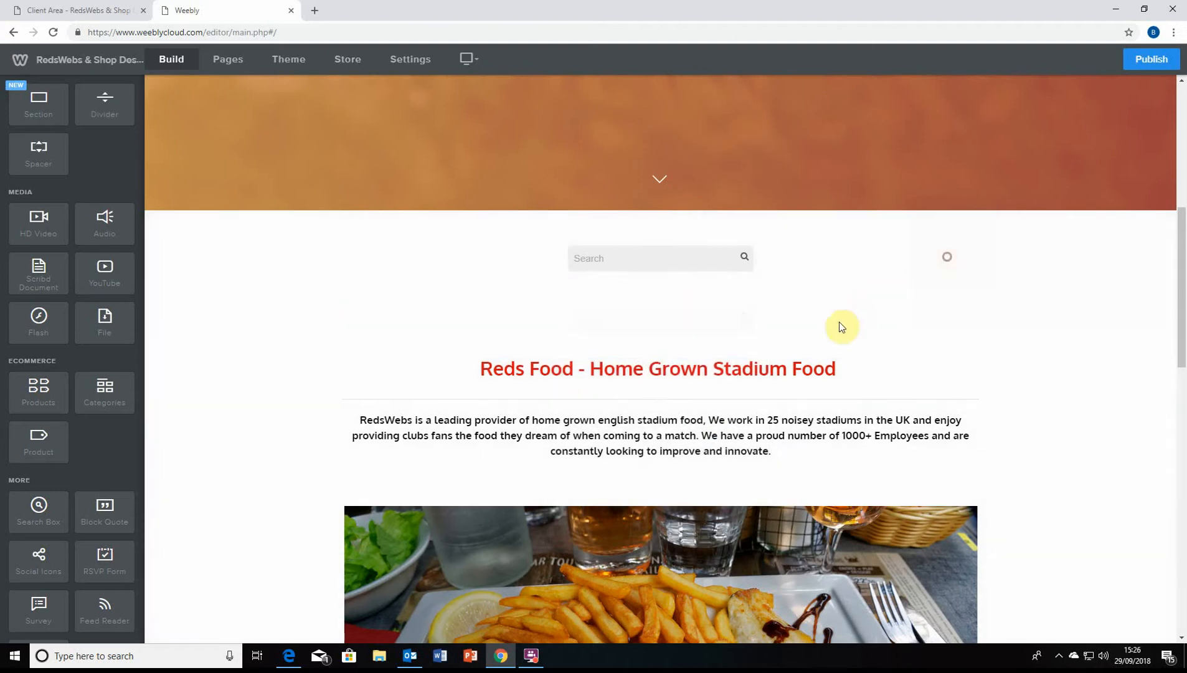
pyautogui.click(810, 368)
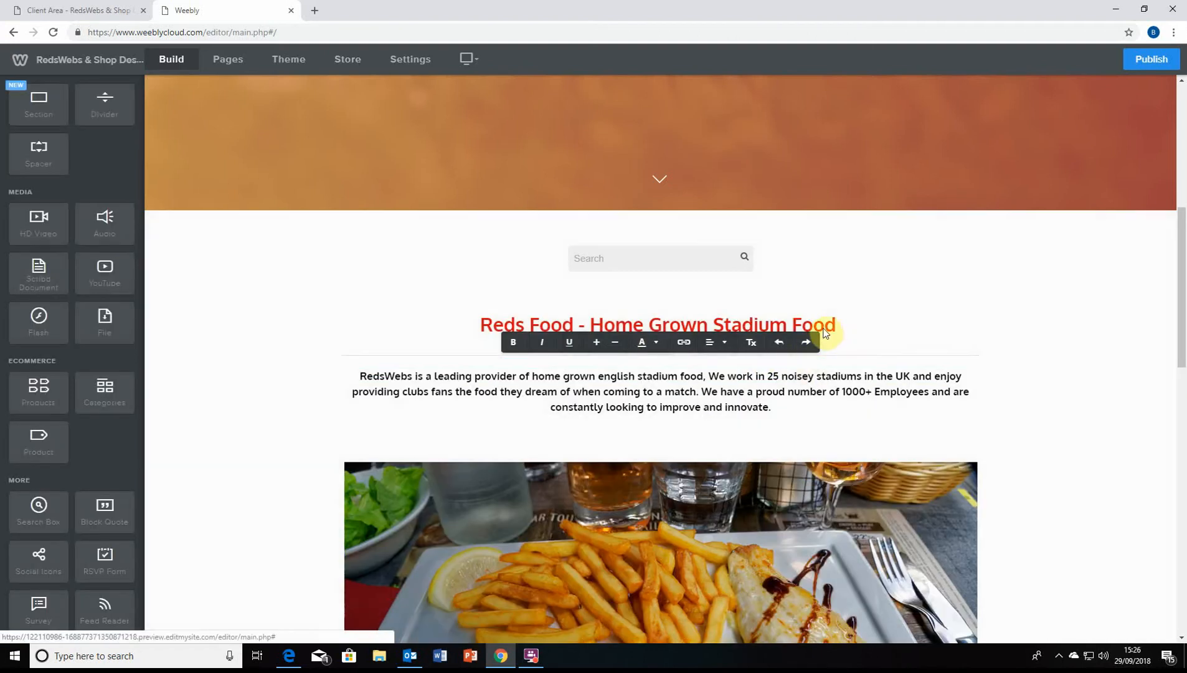
pyautogui.click(840, 325)
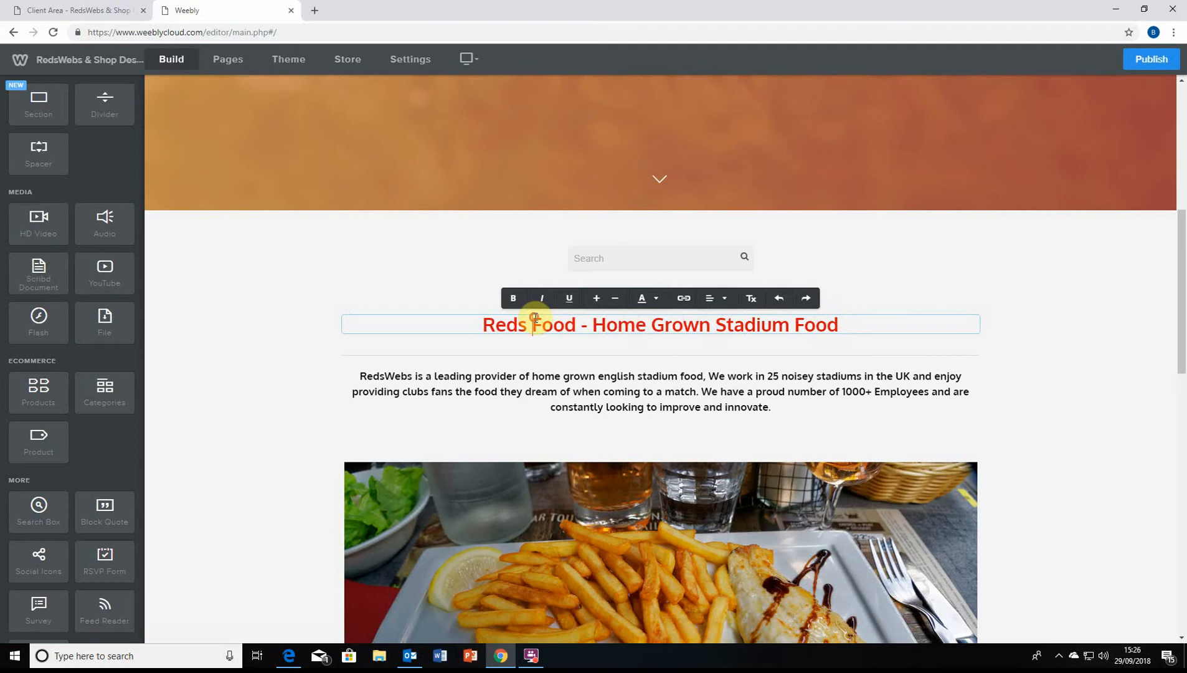
pyautogui.click(869, 313)
pyautogui.click(855, 323)
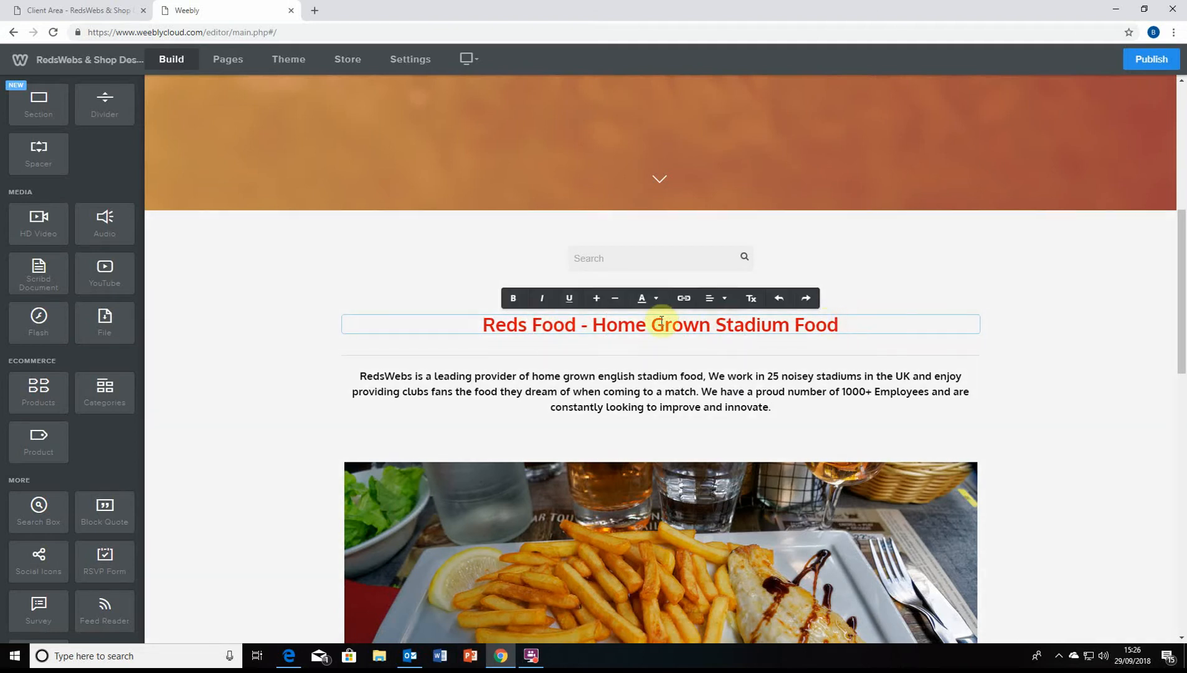
pyautogui.tripleClick(483, 324)
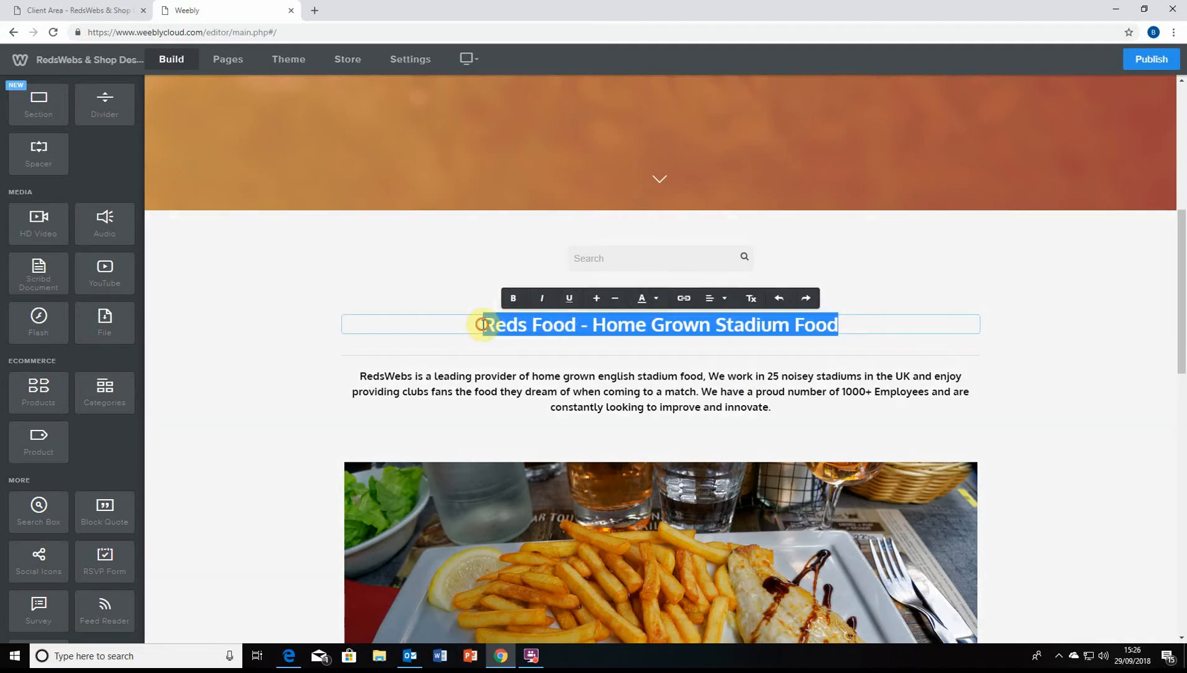
pyautogui.click(722, 300)
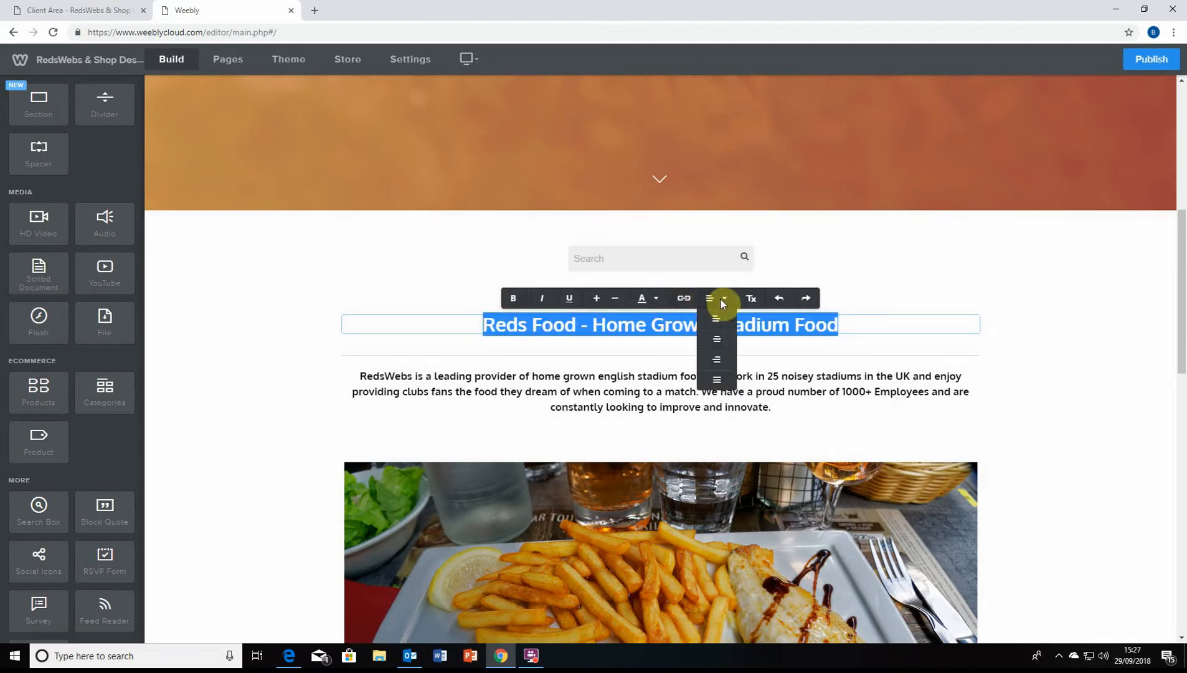
pyautogui.click(721, 321)
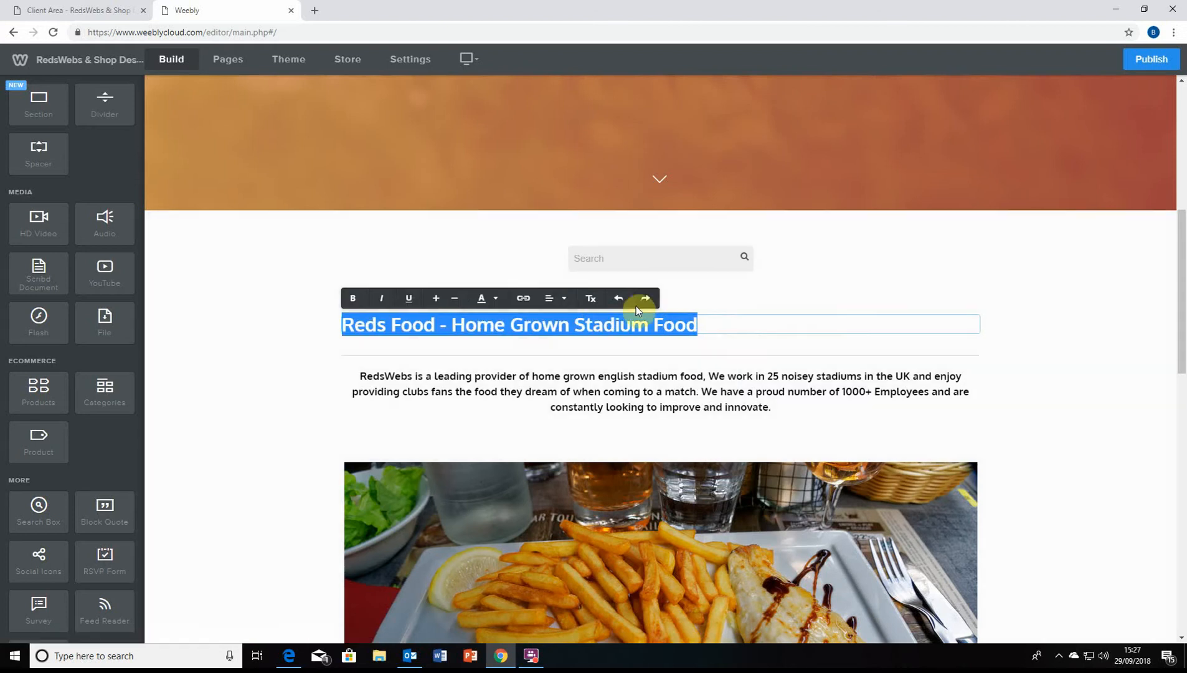
pyautogui.click(548, 298)
pyautogui.click(561, 337)
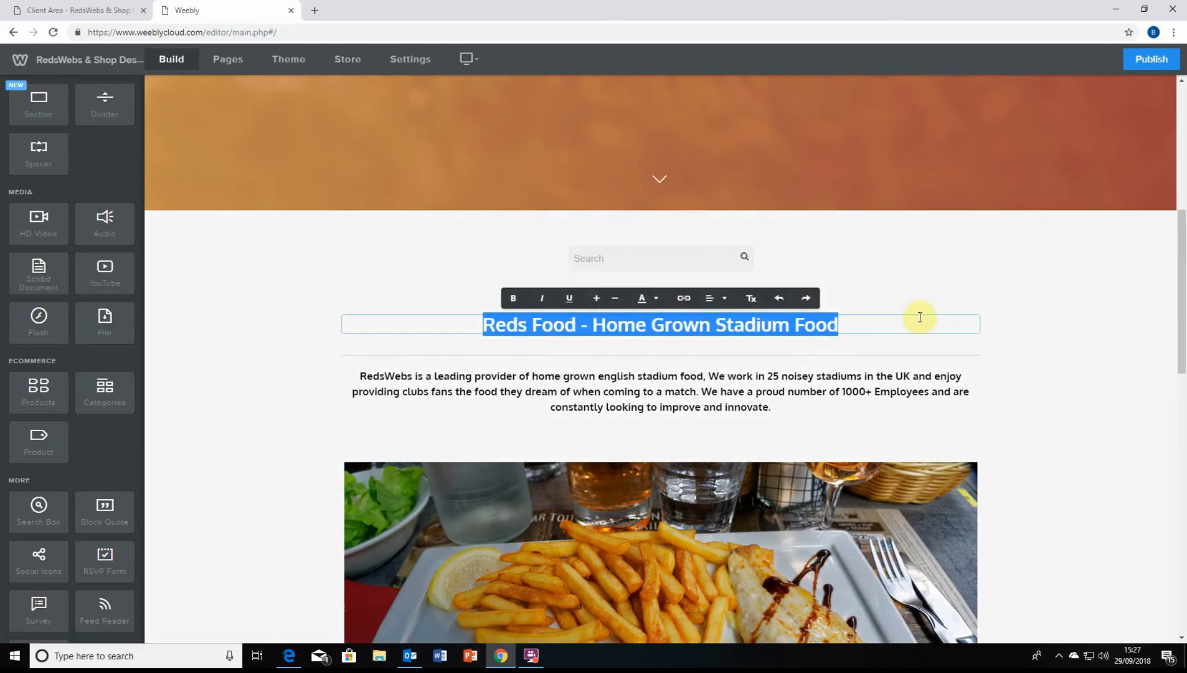
pyautogui.click(1024, 333)
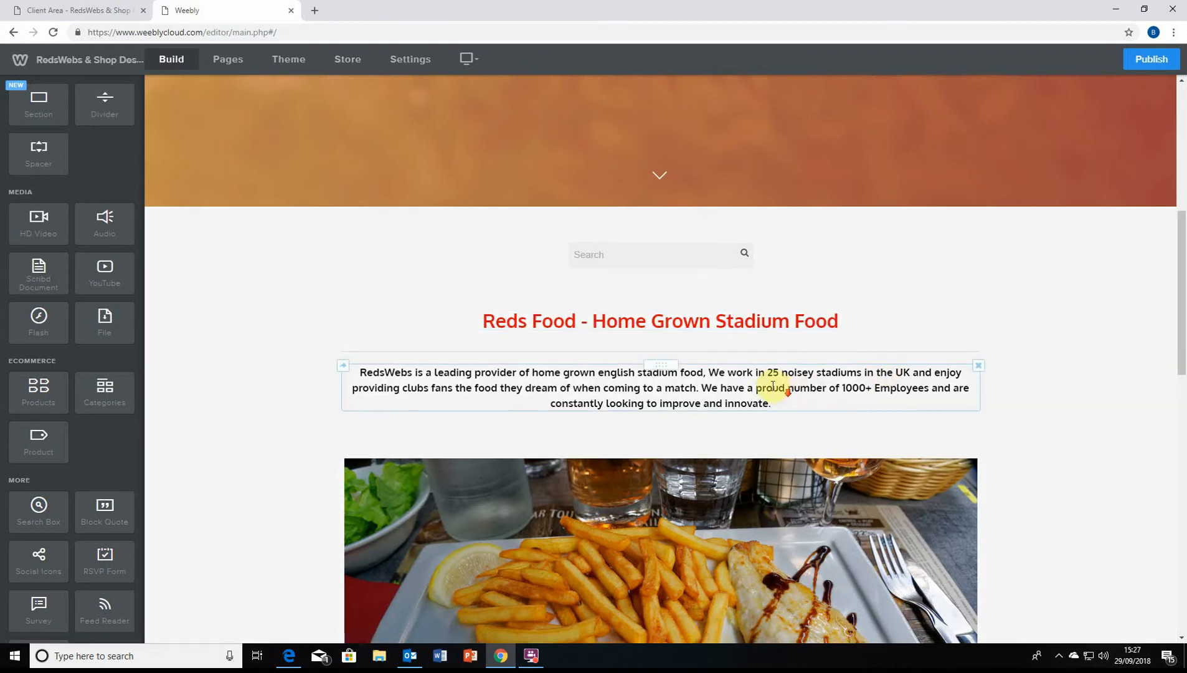
# Reposition the spacers around the heading and intro paragraph, and add a spacer above the heading
pyautogui.scroll(-1, 714, 245)
pyautogui.scroll(1, 714, 245)
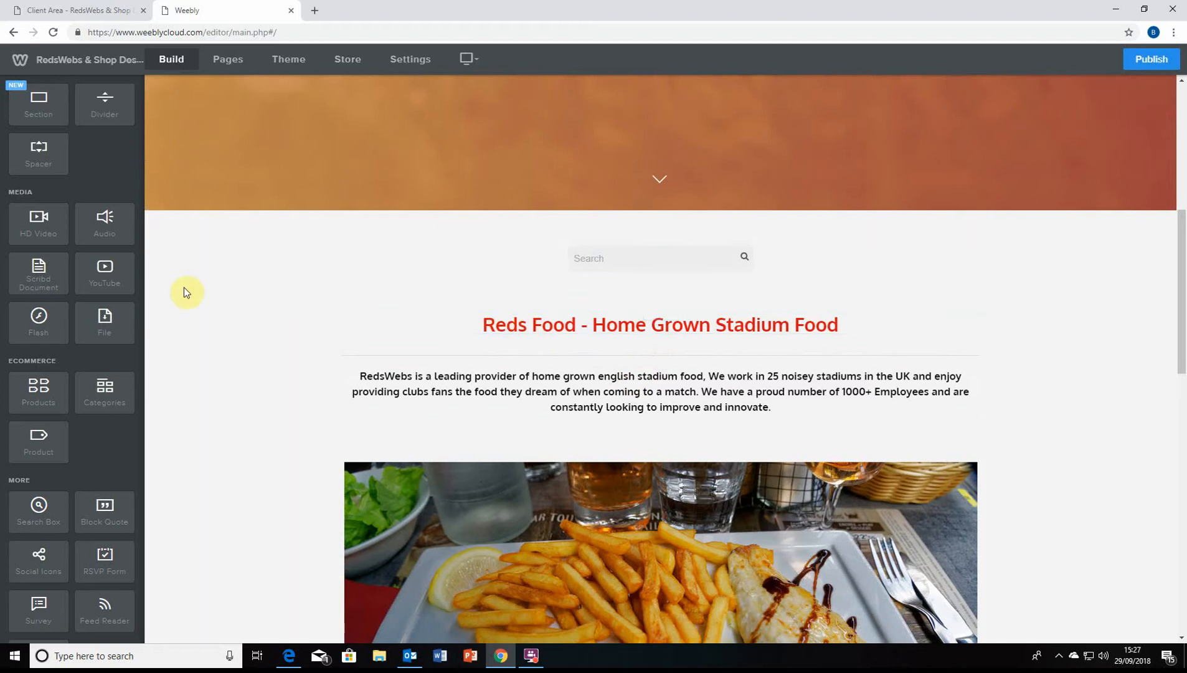
pyautogui.scroll(4, 71, 221)
pyautogui.scroll(1, 72, 221)
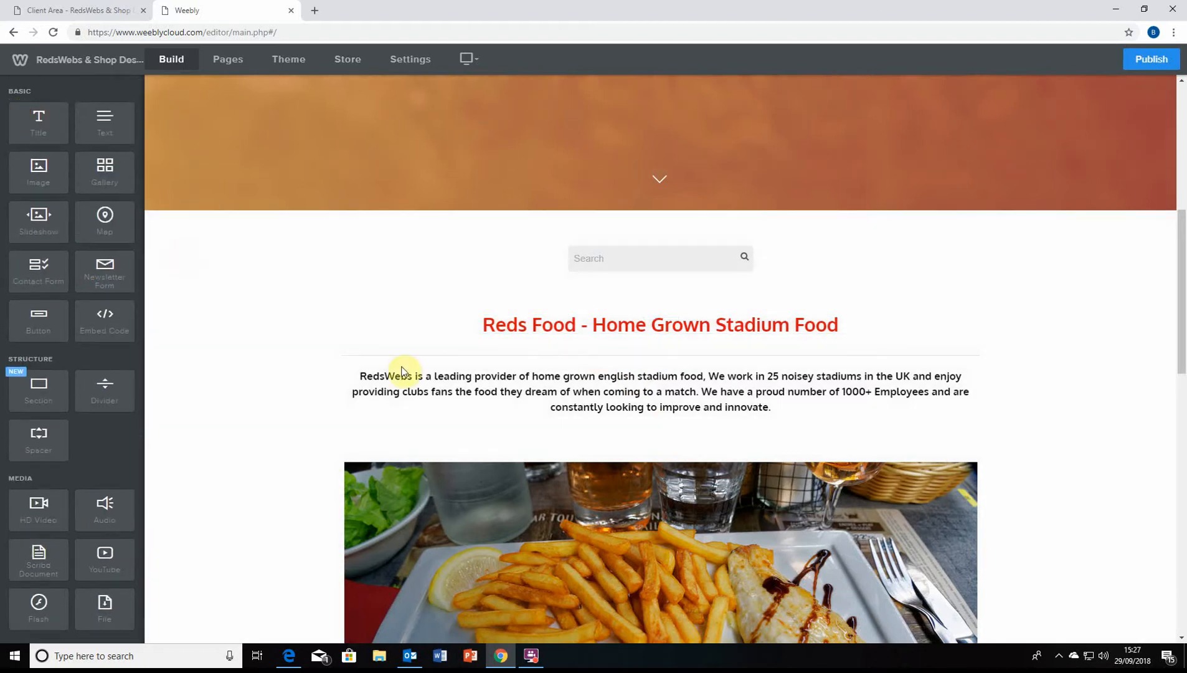
pyautogui.scroll(7, 411, 348)
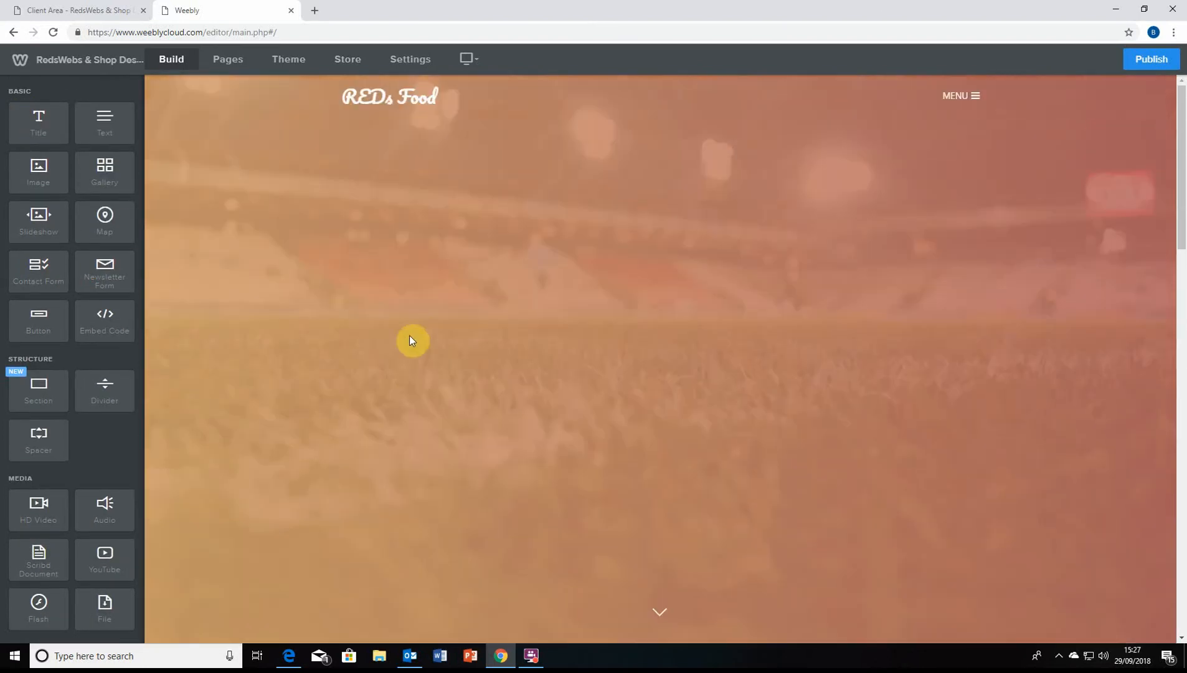
pyautogui.scroll(-4, 492, 292)
pyautogui.scroll(-4, 509, 312)
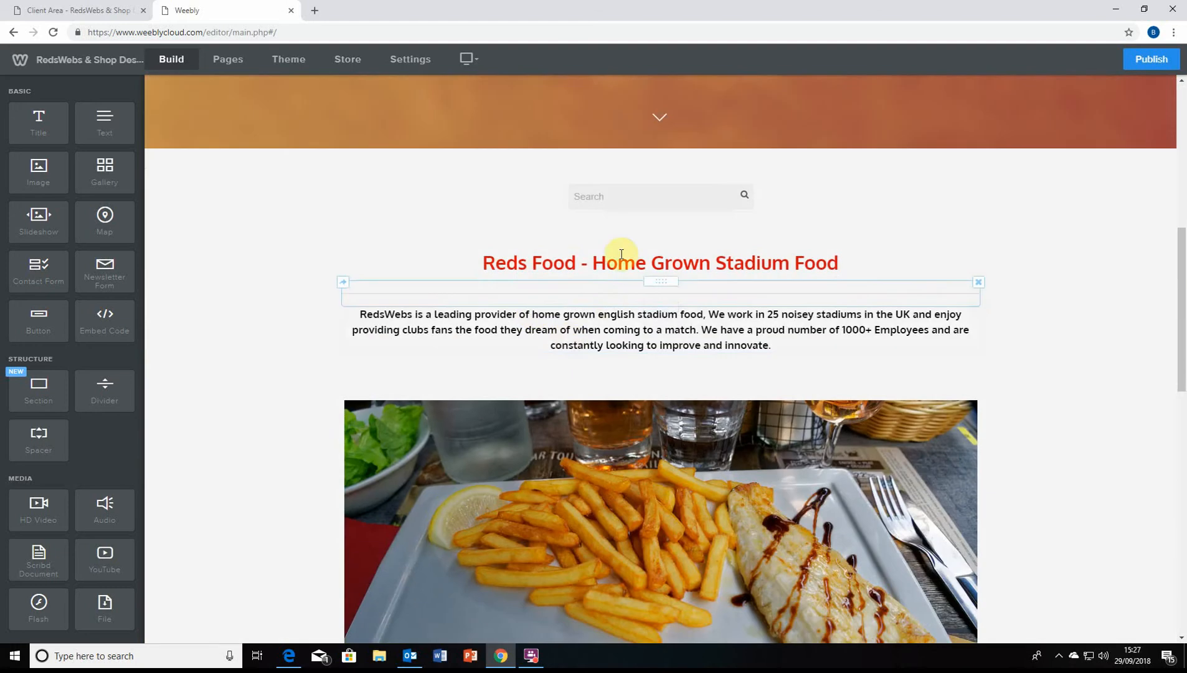
pyautogui.scroll(-6, 561, 342)
pyautogui.scroll(10, 530, 427)
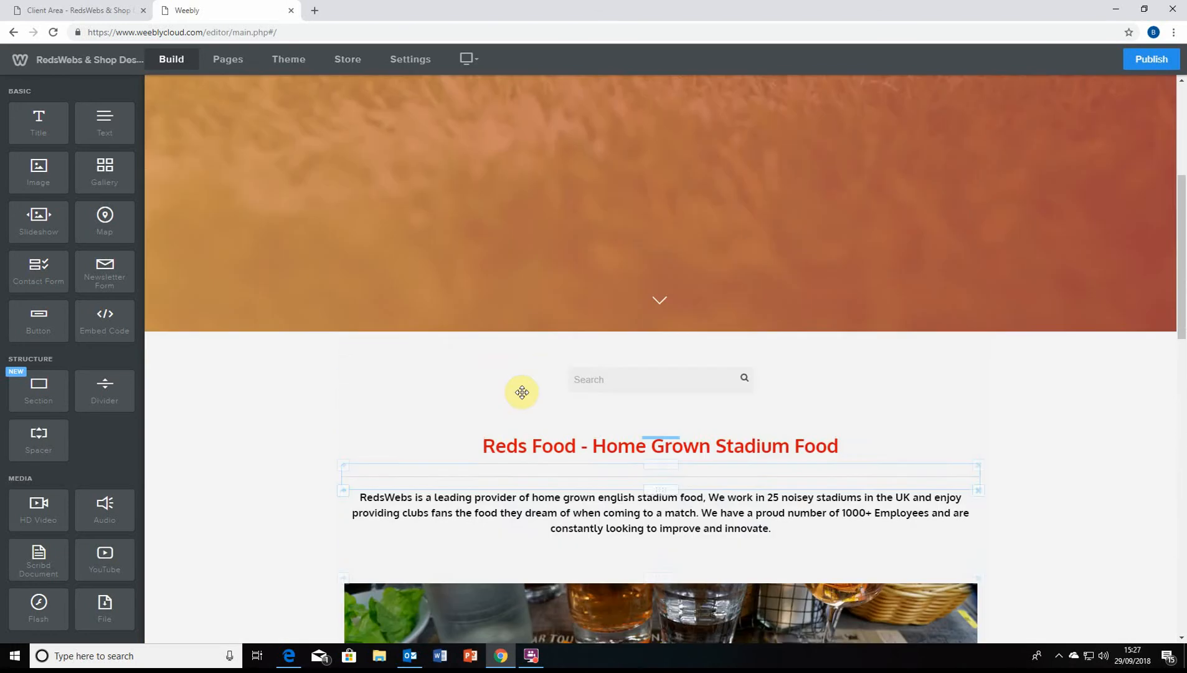
pyautogui.scroll(5, 543, 397)
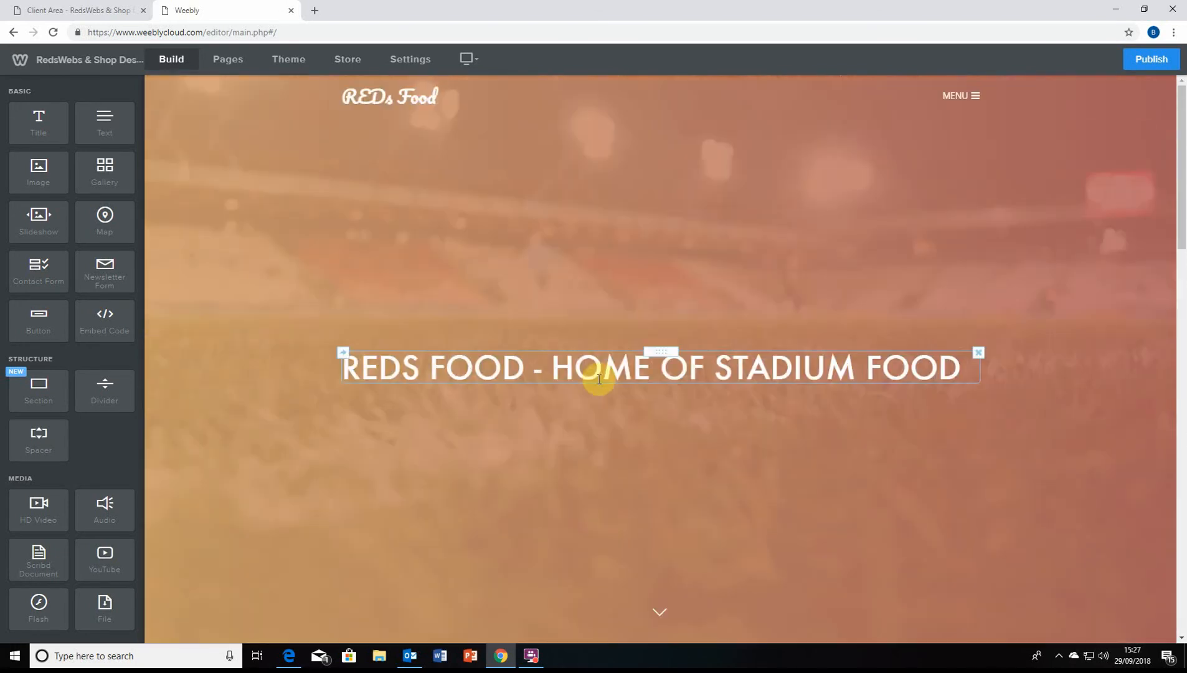
pyautogui.scroll(-3, 561, 373)
pyautogui.scroll(-3, 616, 423)
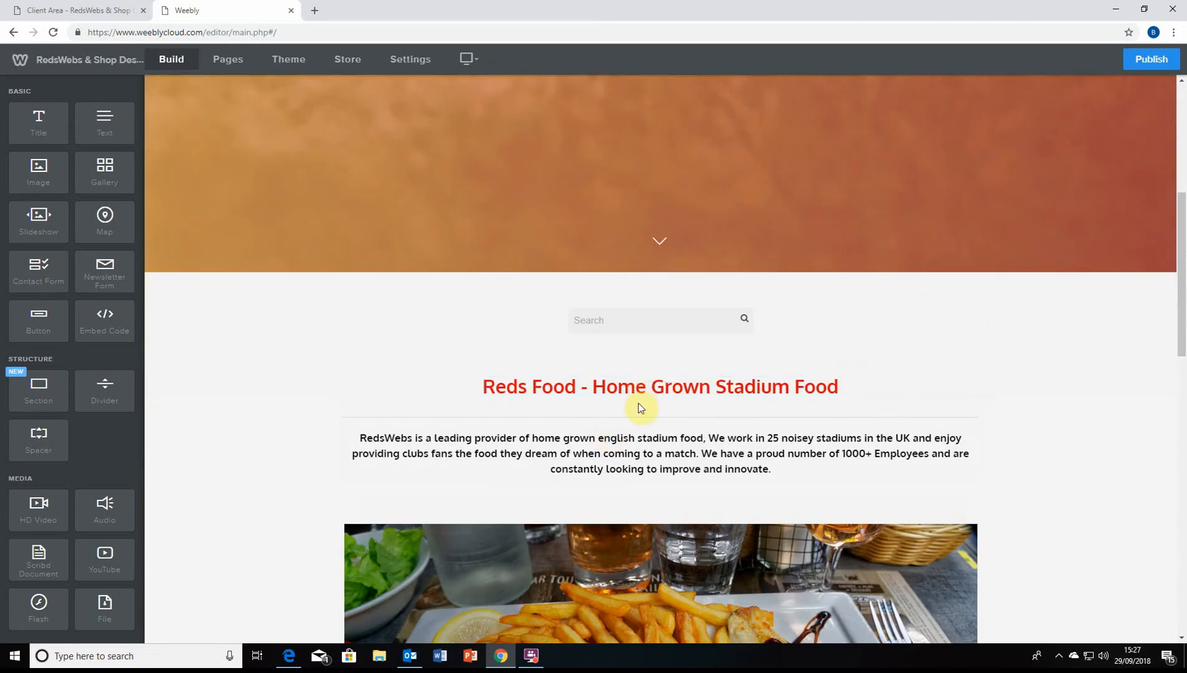
pyautogui.scroll(-2, 648, 452)
pyautogui.scroll(-1, 661, 443)
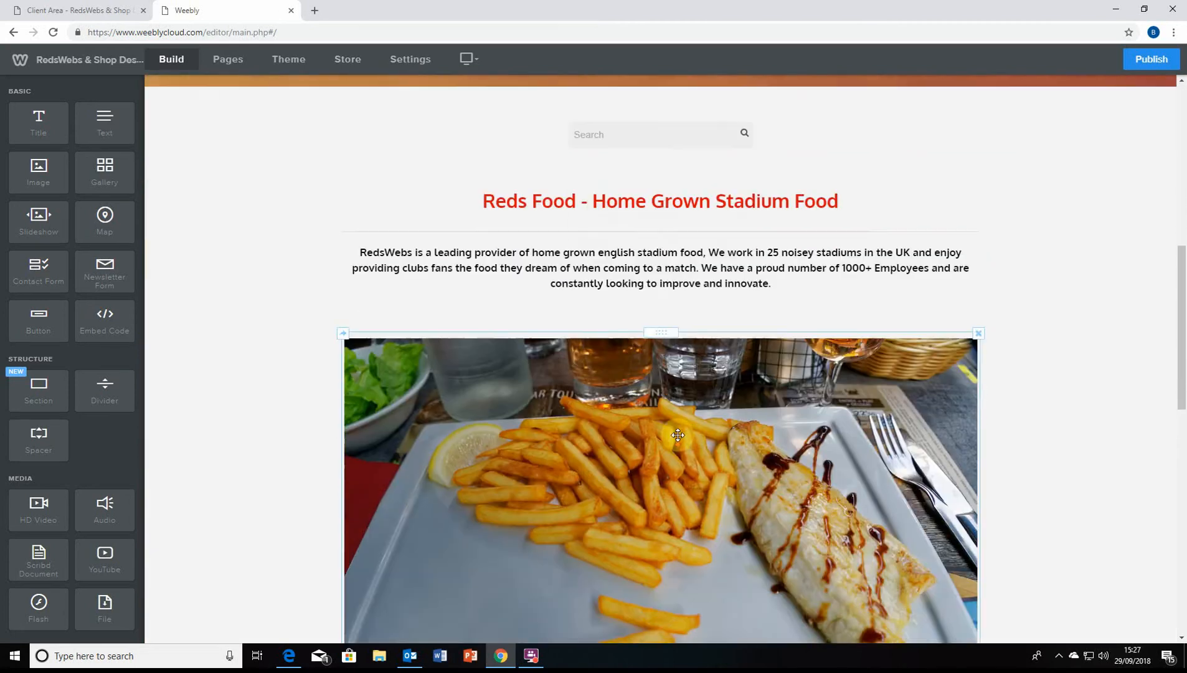
pyautogui.scroll(2, 872, 265)
pyautogui.scroll(2, 772, 330)
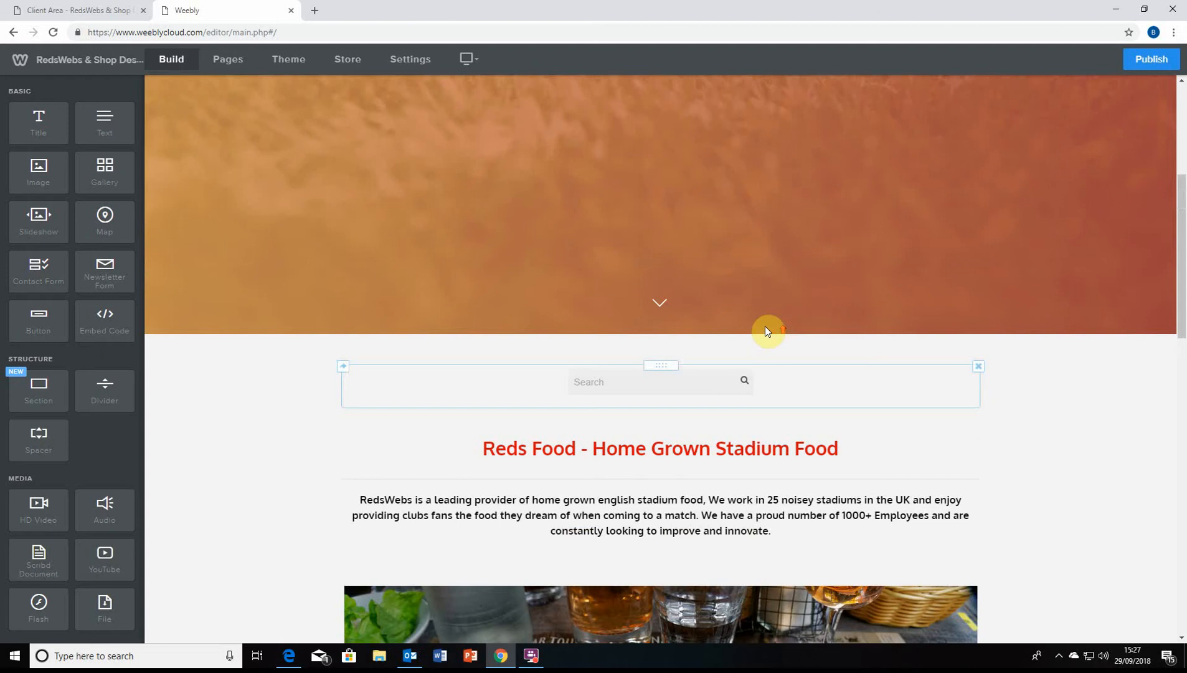
pyautogui.scroll(1, 685, 299)
pyautogui.scroll(4, 662, 376)
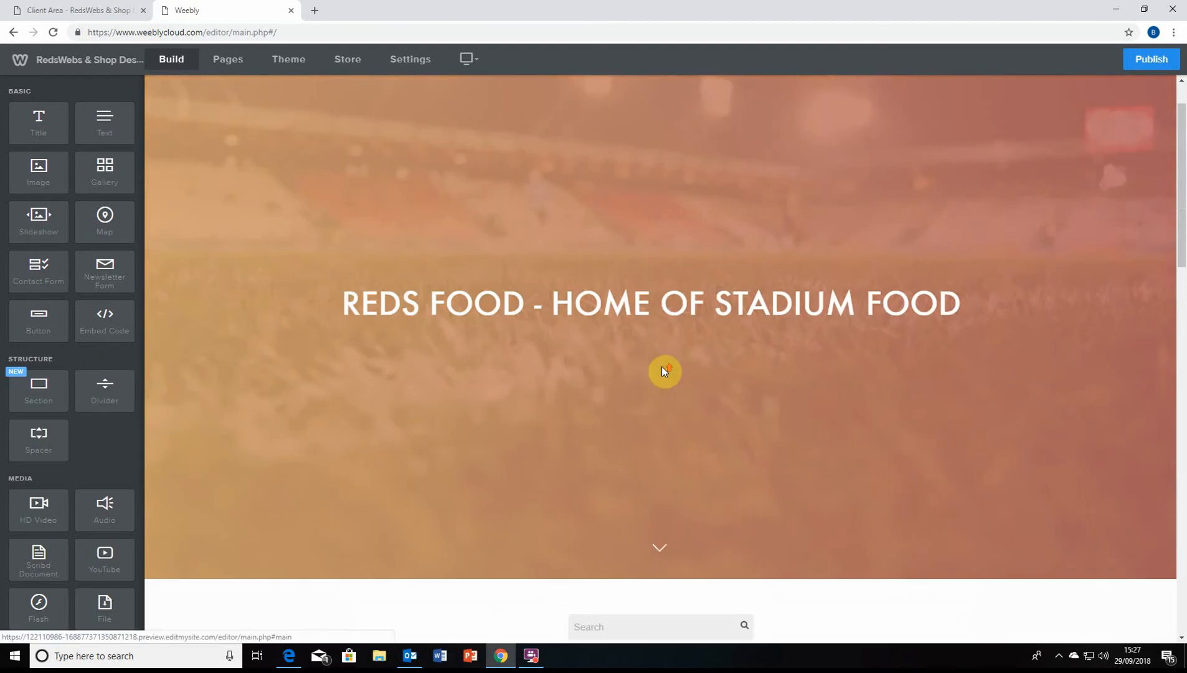
pyautogui.scroll(-8, 477, 146)
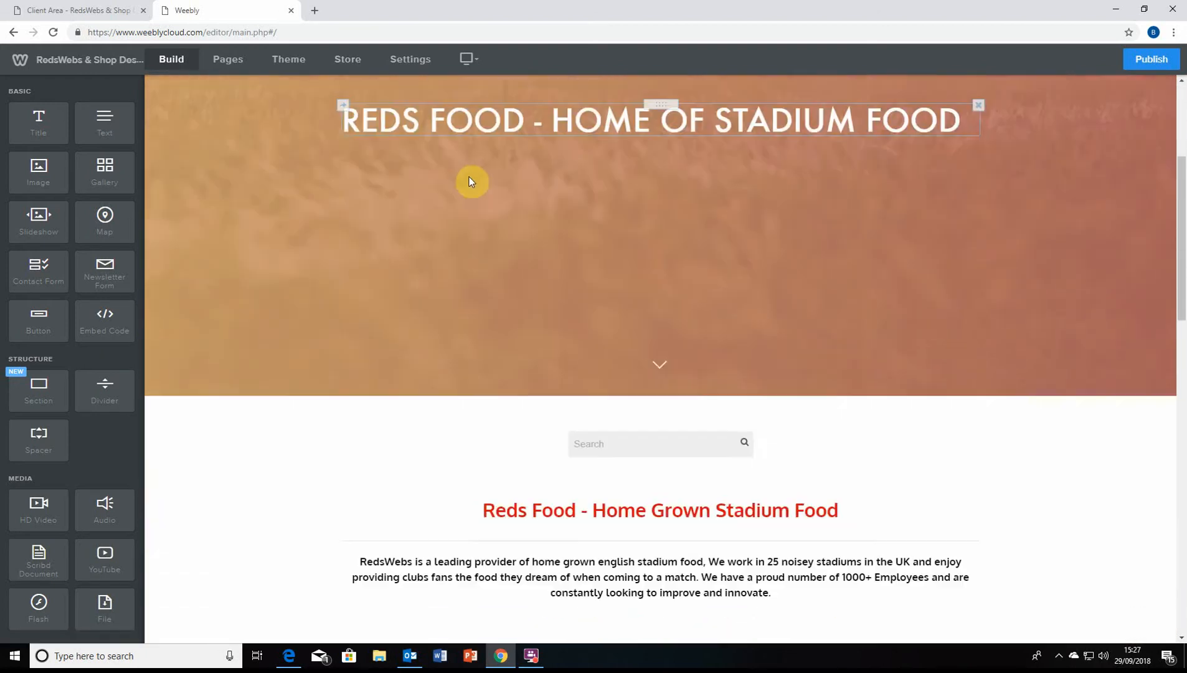
pyautogui.scroll(-1, 498, 318)
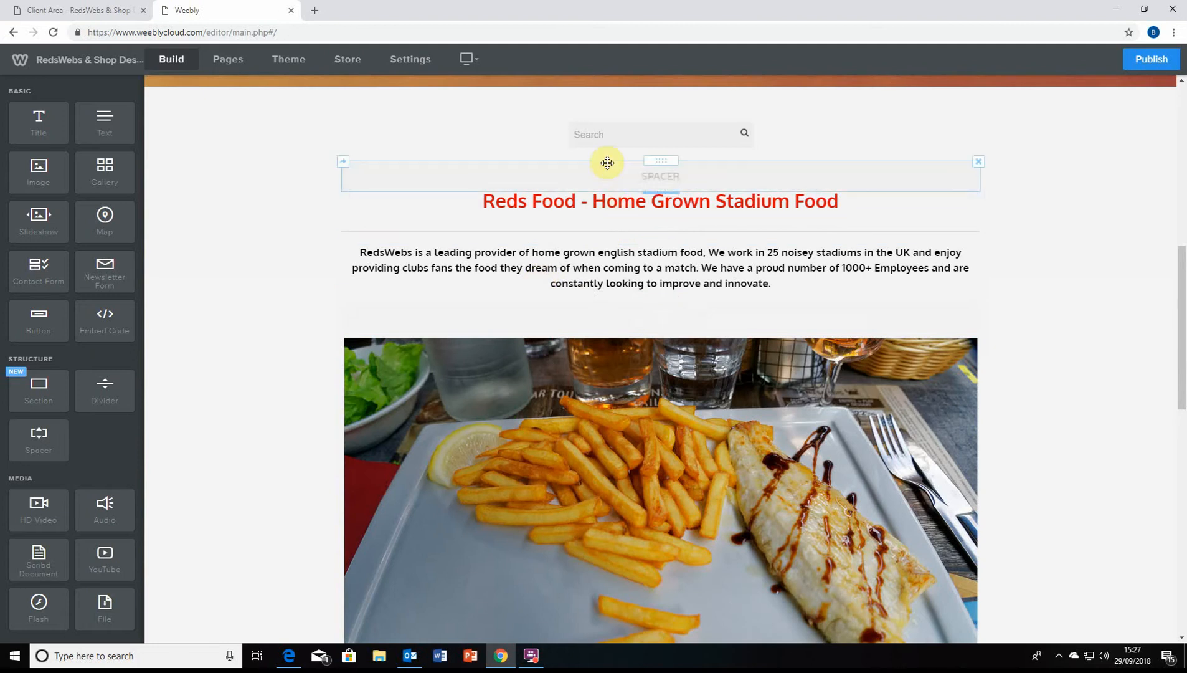
pyautogui.scroll(1, 225, 179)
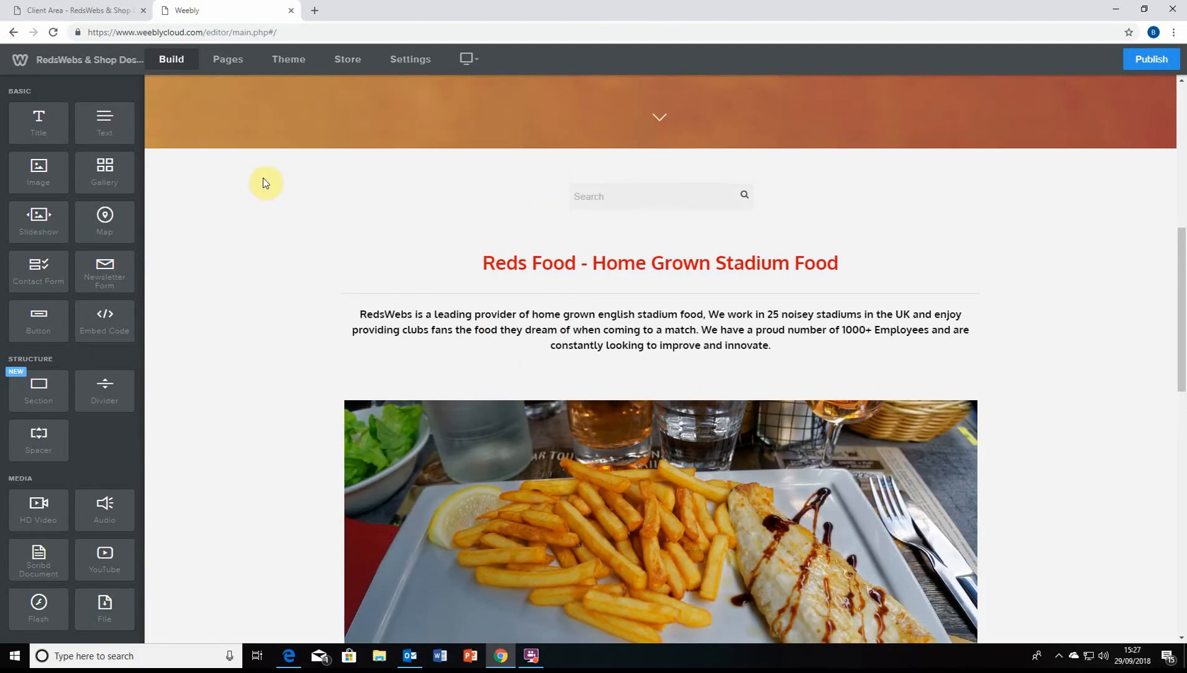
pyautogui.moveTo(543, 244); pyautogui.dragTo(435, 299)
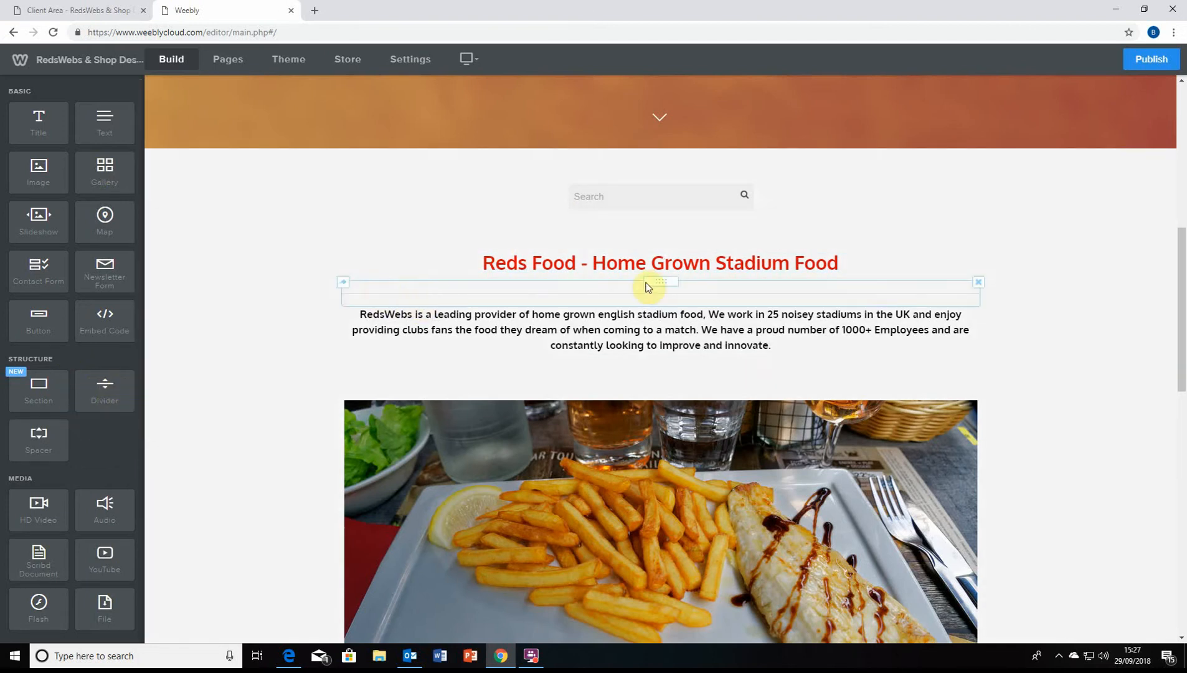
pyautogui.moveTo(647, 283); pyautogui.dragTo(419, 372)
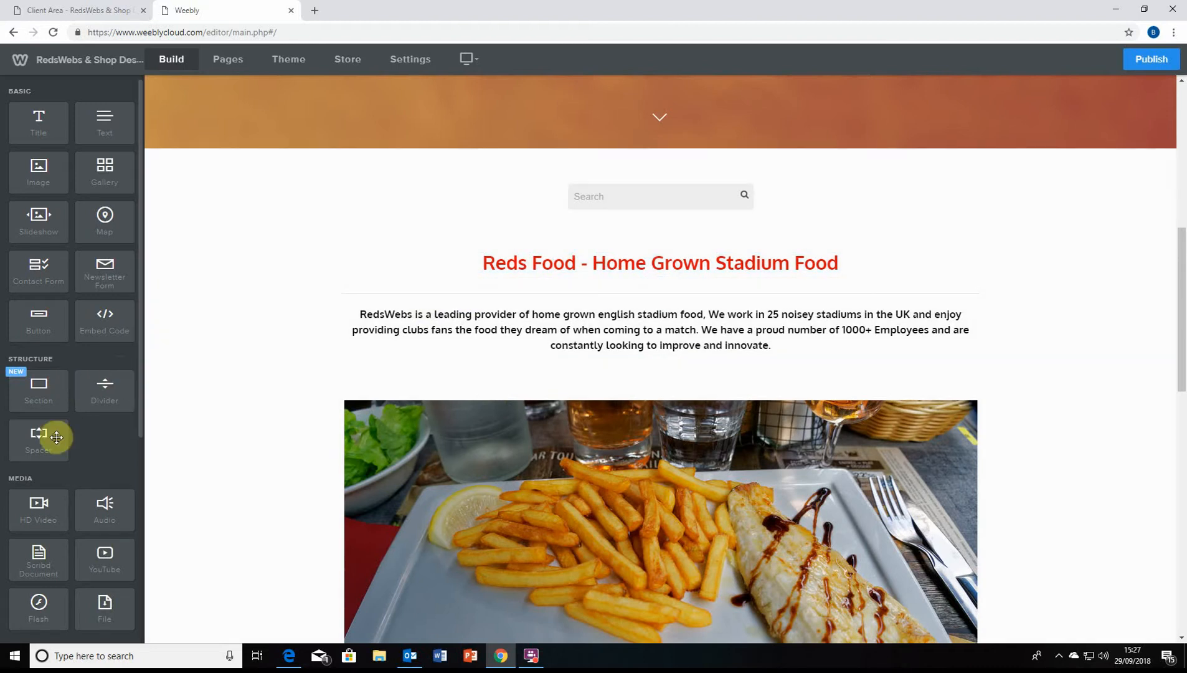
pyautogui.moveTo(52, 440); pyautogui.dragTo(680, 230)
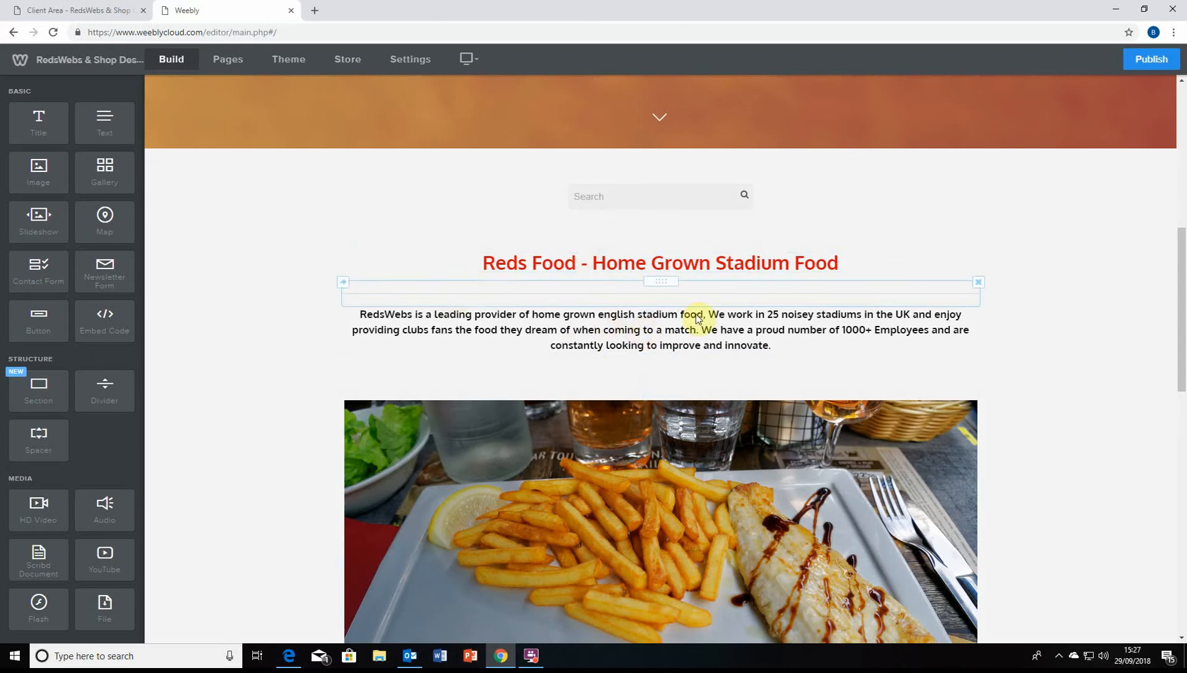
# Delete the spacers below the main heading, above the food photo and by the search box
pyautogui.scroll(-2, 662, 257)
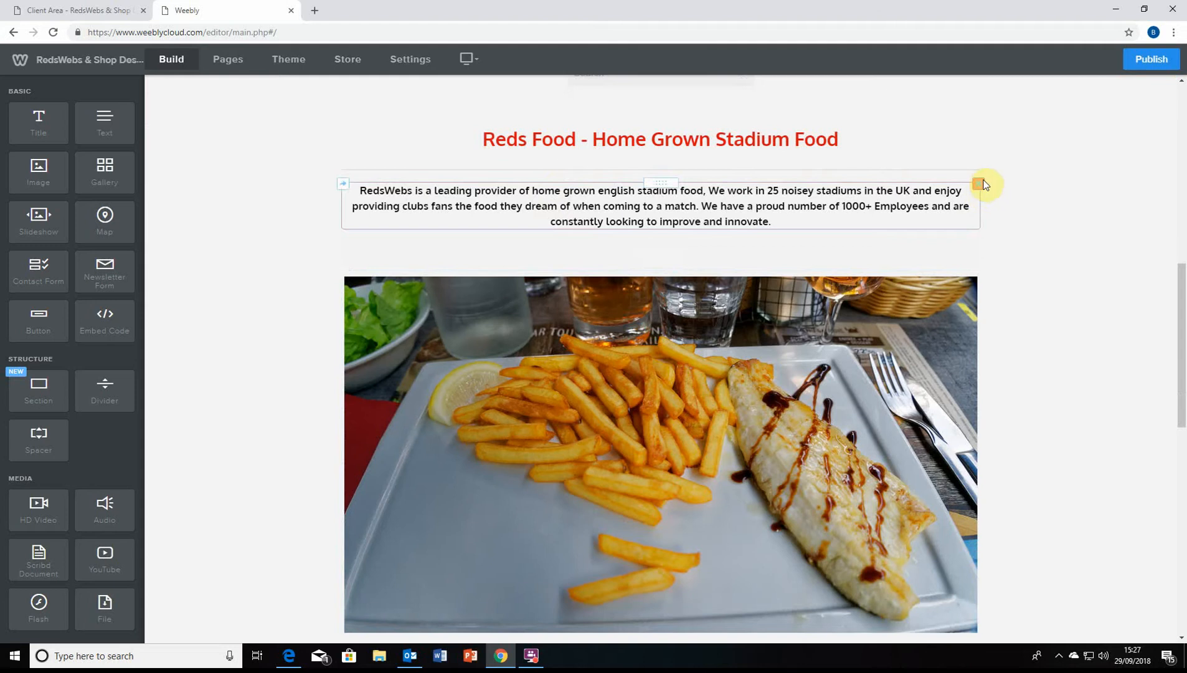
pyautogui.click(979, 160)
pyautogui.click(943, 120)
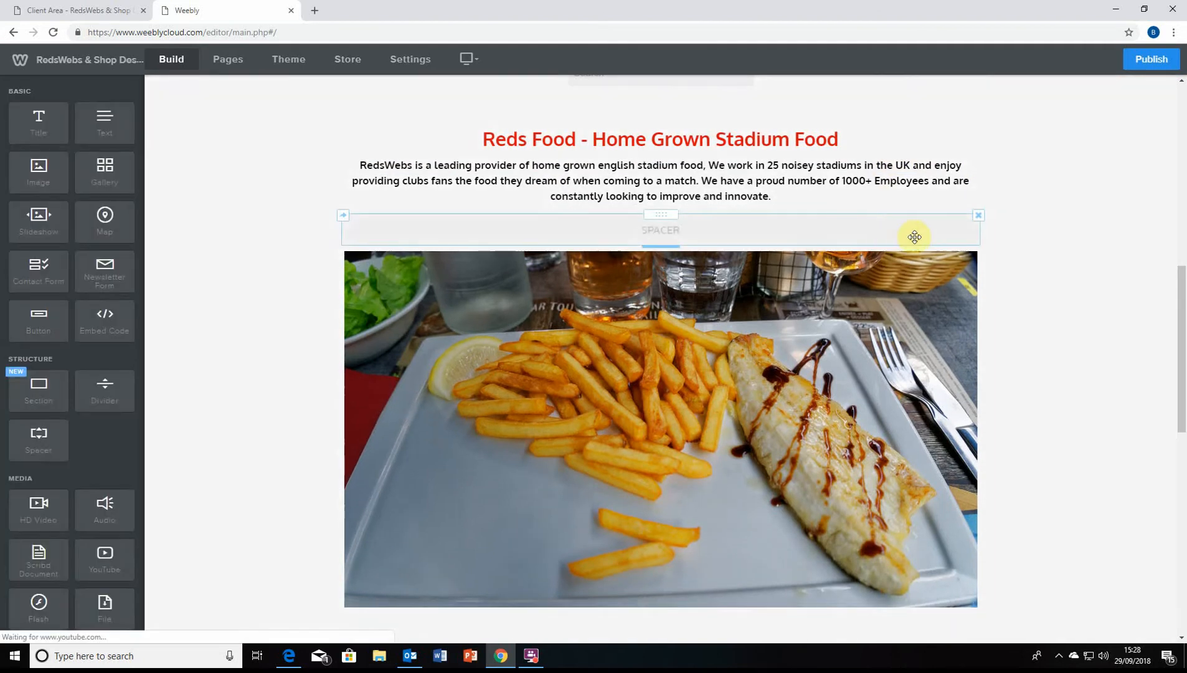
pyautogui.click(976, 216)
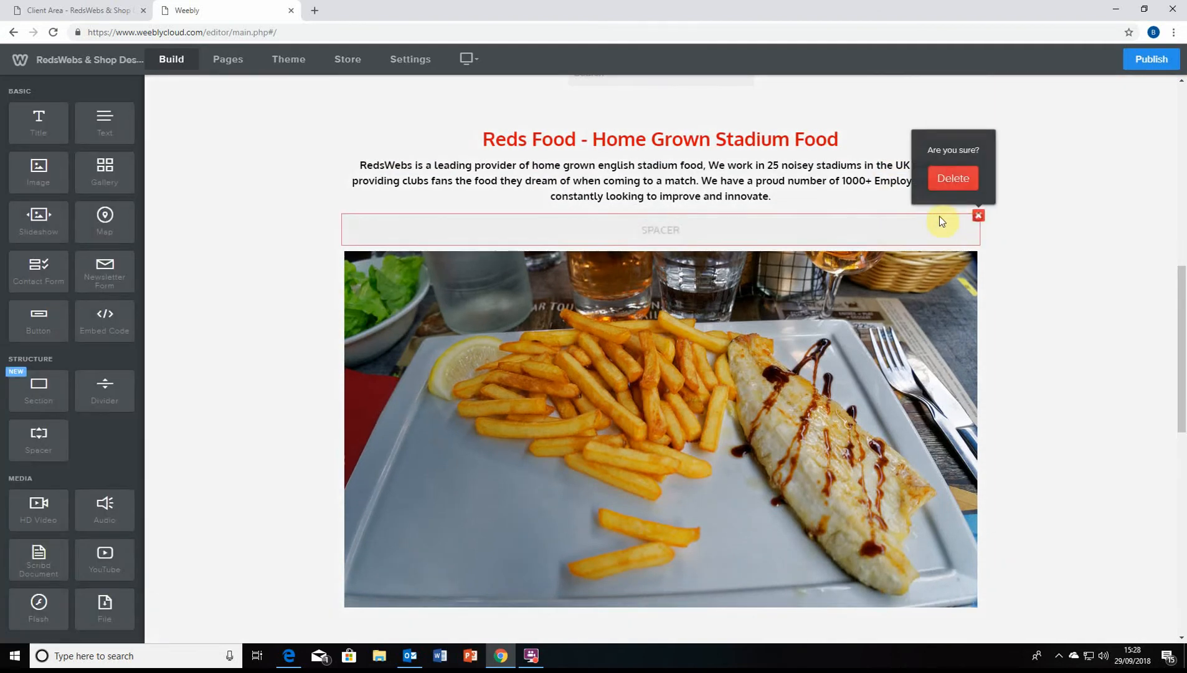
pyautogui.click(948, 180)
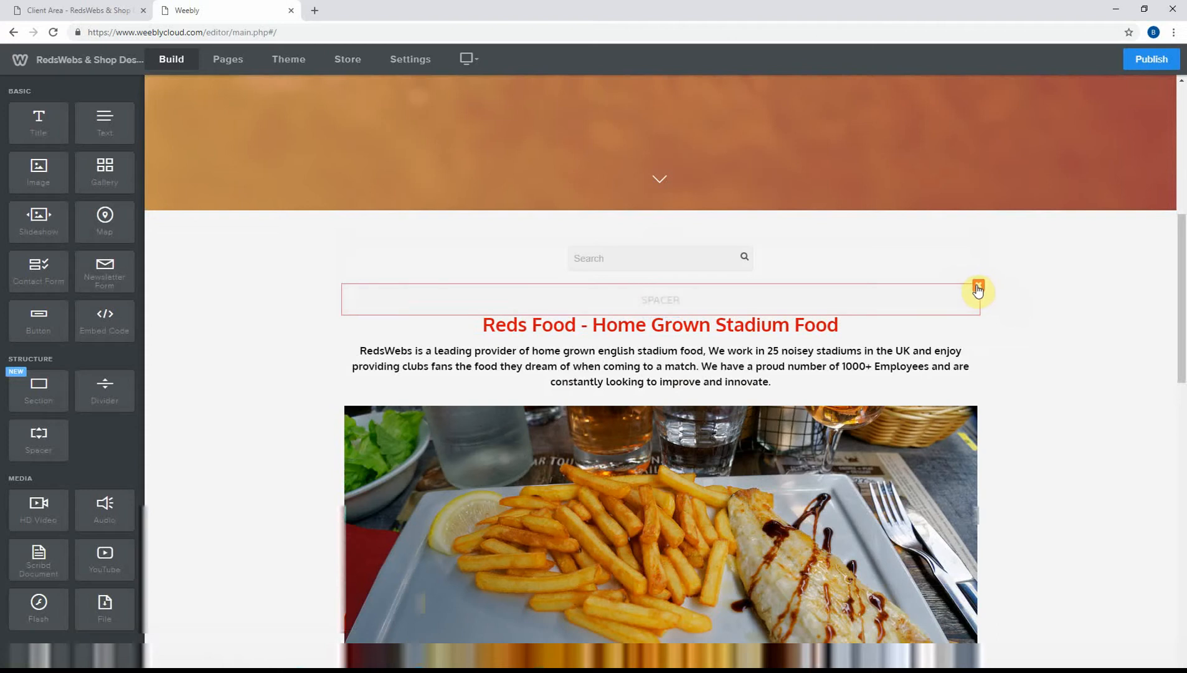
pyautogui.click(977, 285)
pyautogui.click(950, 249)
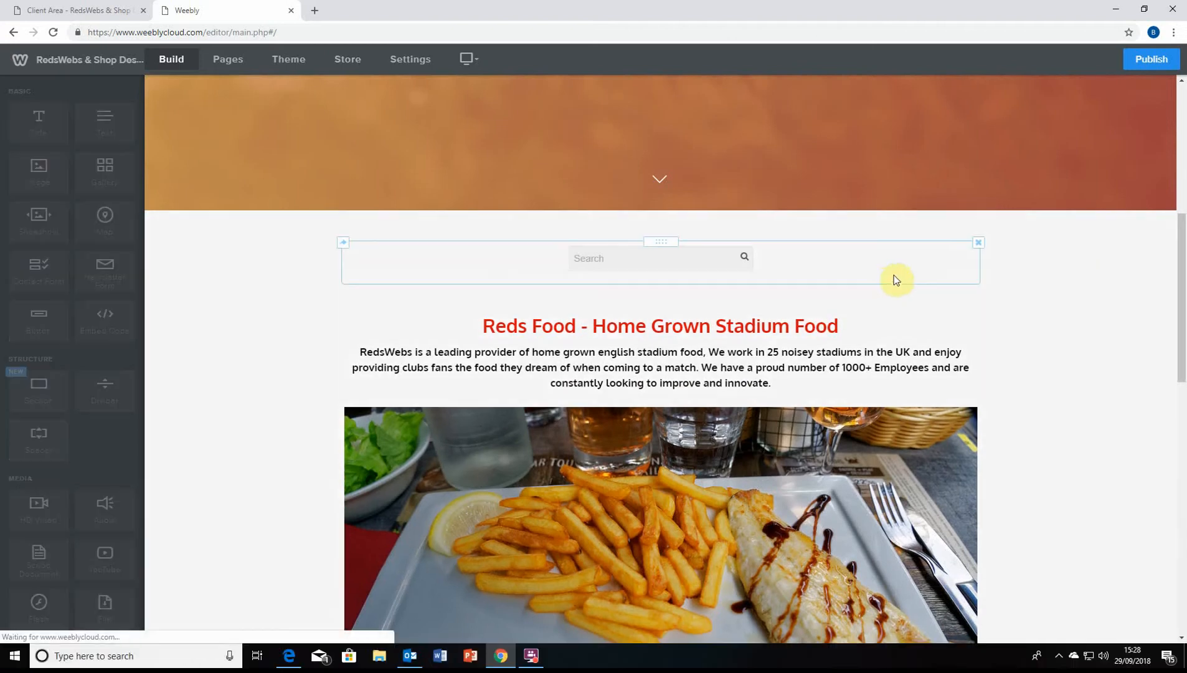
# Delete the spacer above 'Why Reds Food?' and the divider beneath that heading
pyautogui.scroll(-8, 872, 294)
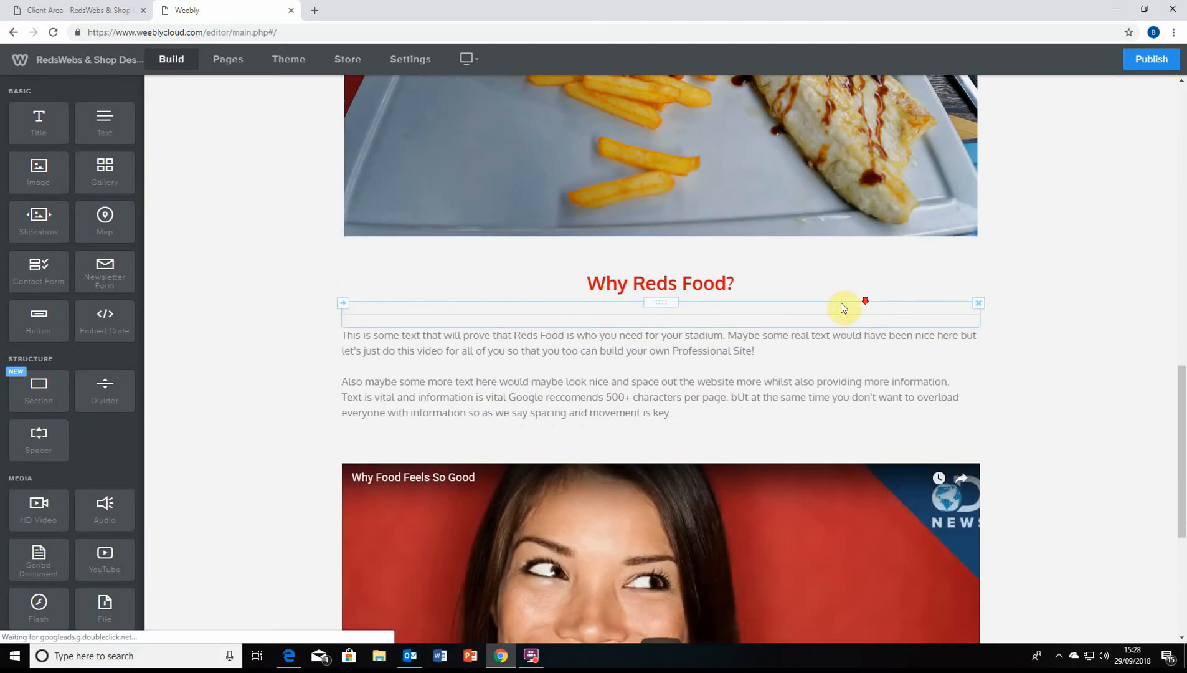
pyautogui.click(978, 249)
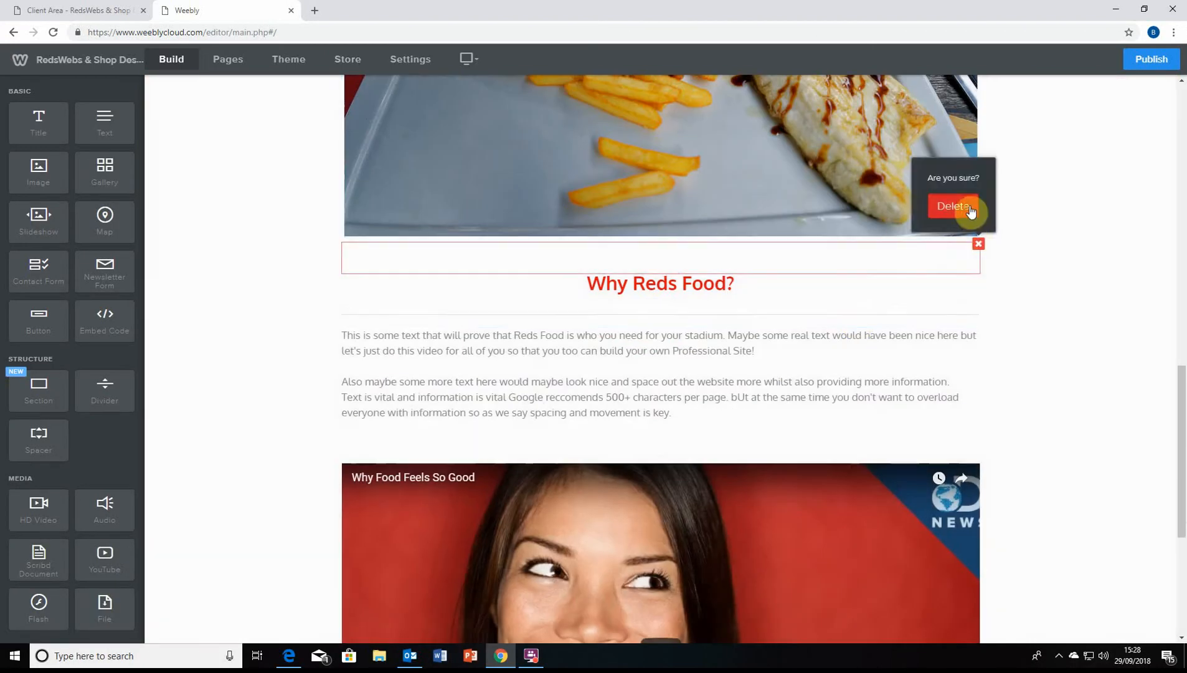
pyautogui.click(969, 209)
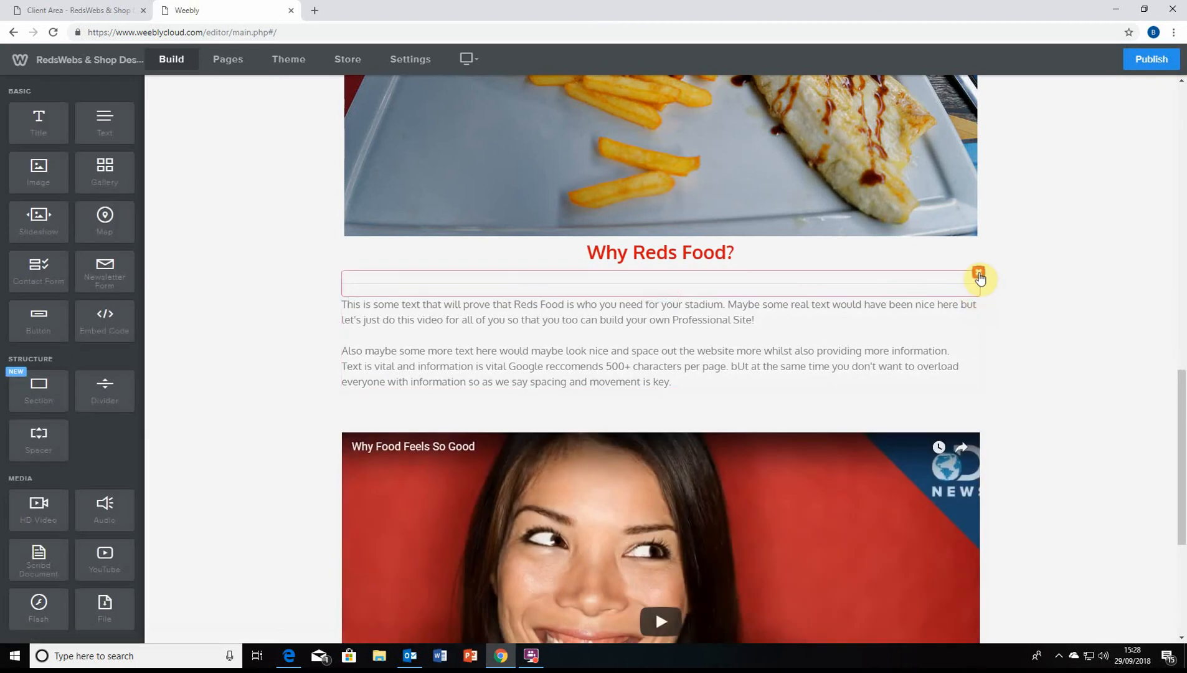
pyautogui.click(978, 276)
pyautogui.click(950, 234)
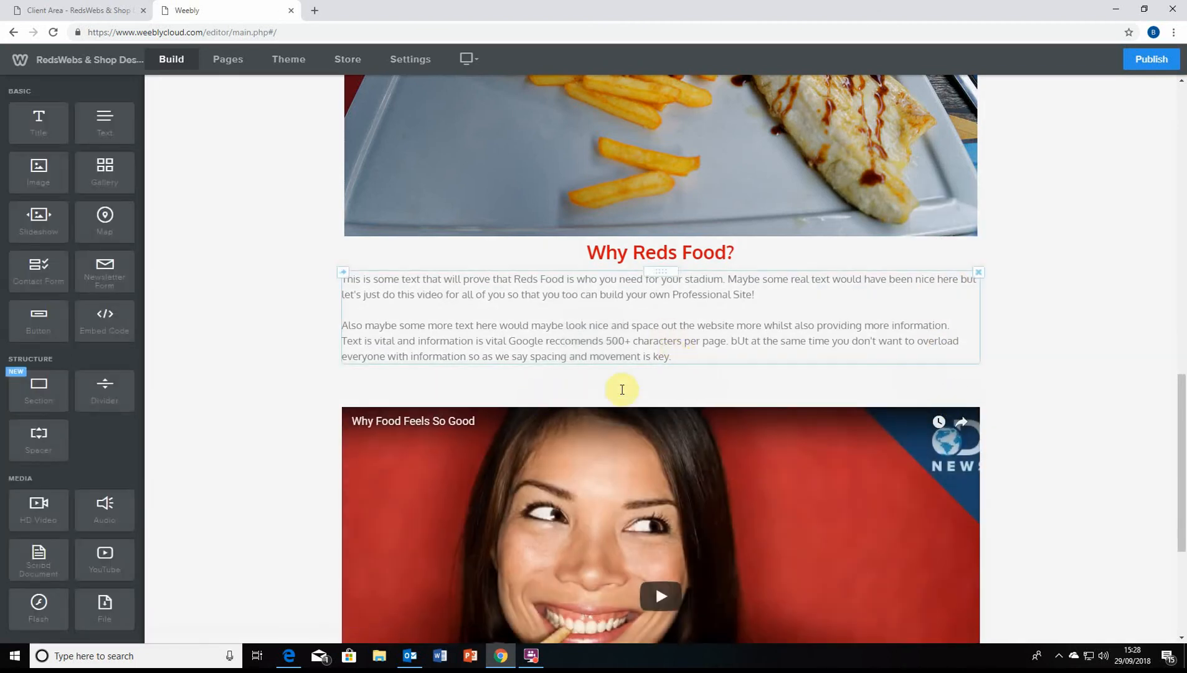
pyautogui.scroll(2, 604, 389)
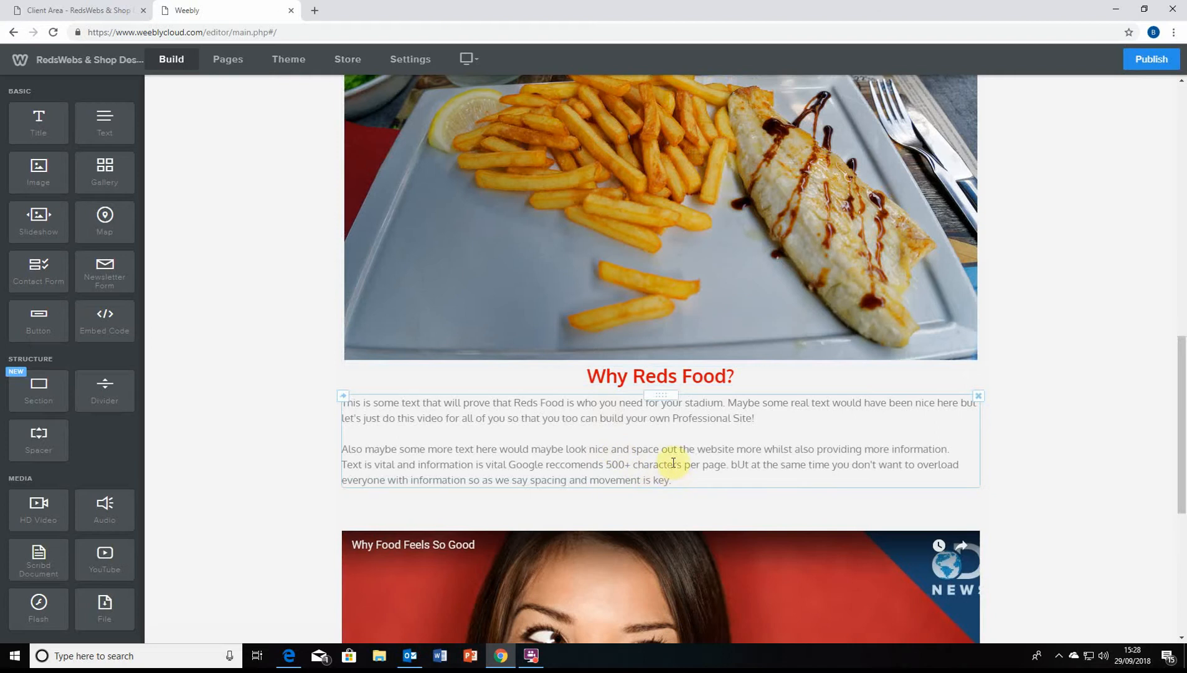
pyautogui.scroll(-3, 678, 464)
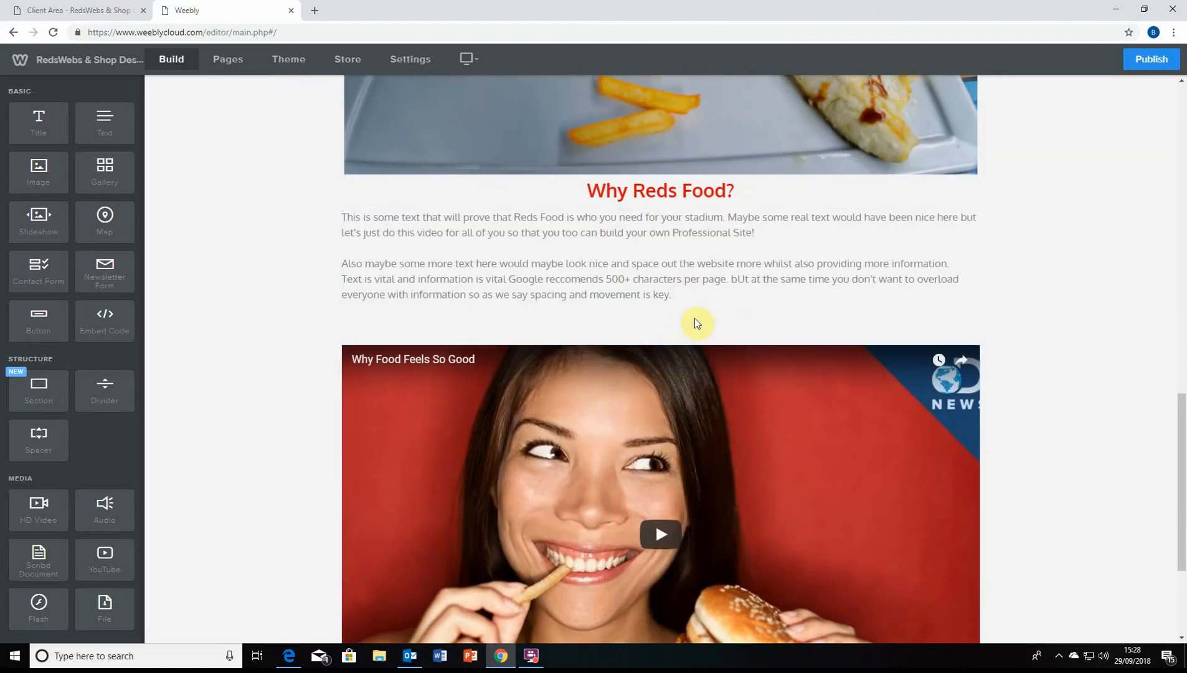
pyautogui.scroll(4, 607, 299)
pyautogui.scroll(3, 598, 338)
pyautogui.scroll(-10, 618, 385)
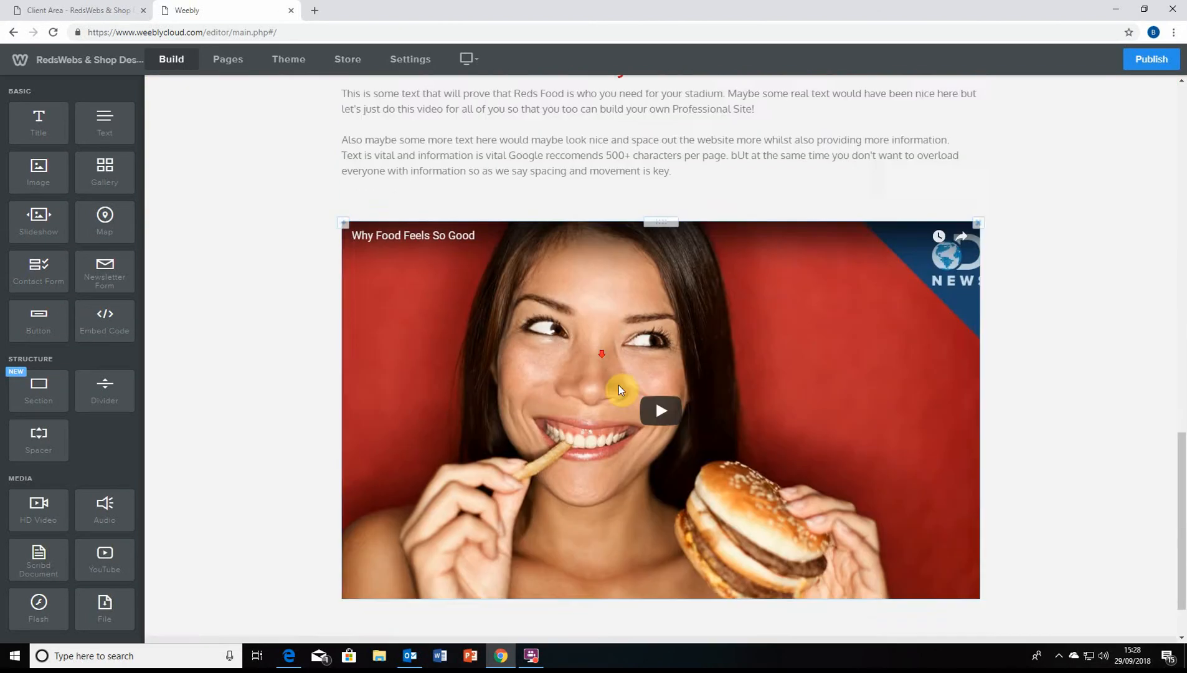
pyautogui.scroll(15, 623, 559)
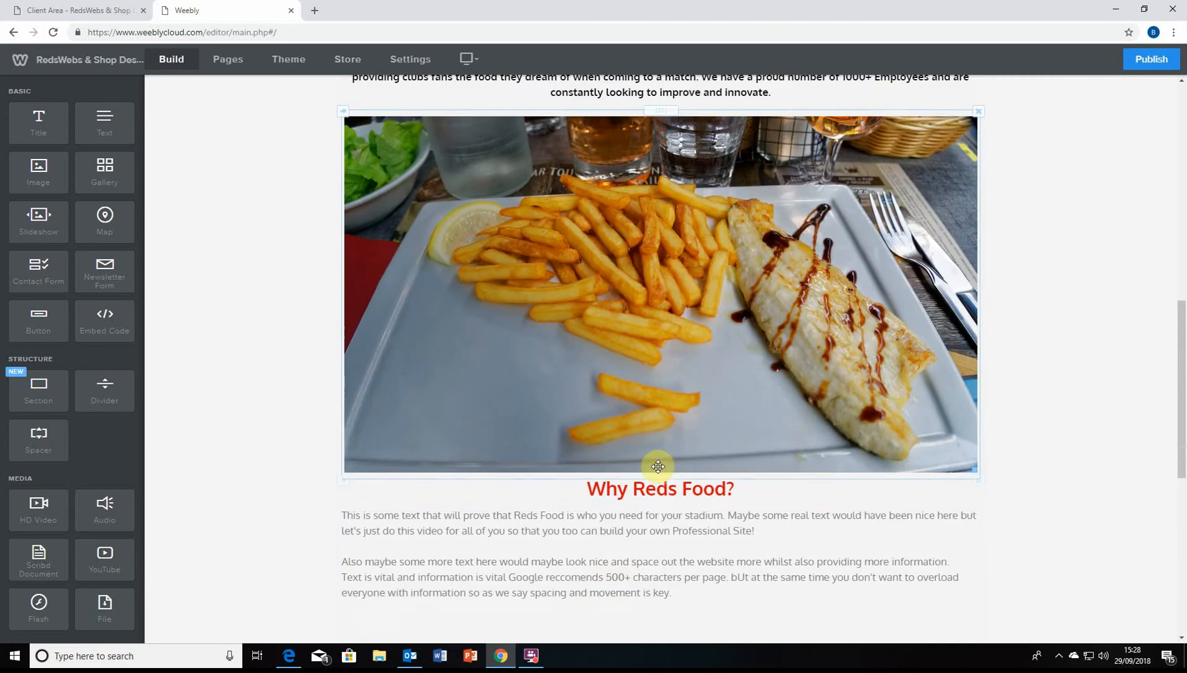
pyautogui.scroll(-4, 712, 419)
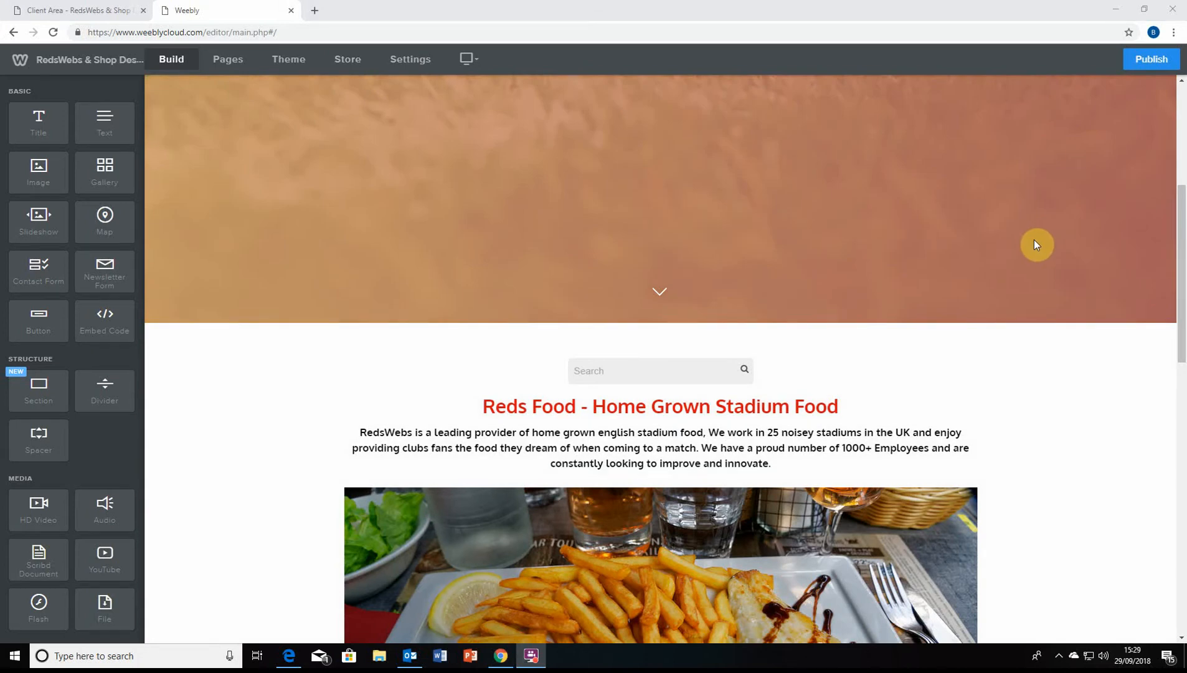
pyautogui.scroll(3, 850, 319)
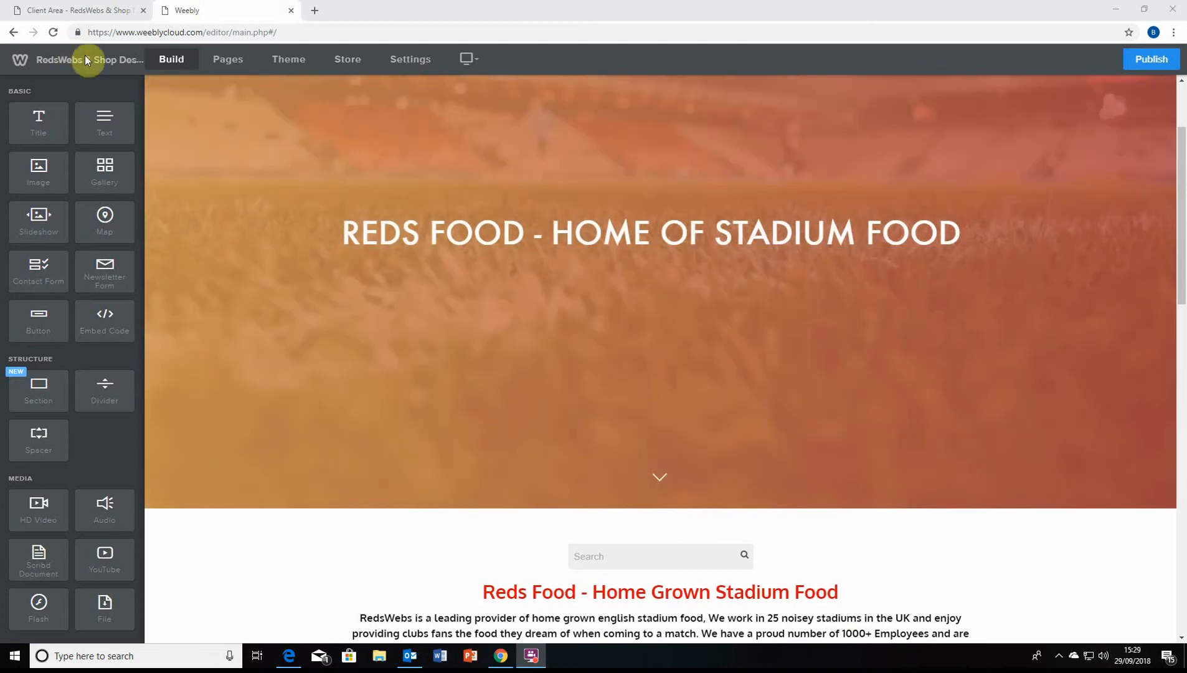
pyautogui.scroll(-1, 411, 206)
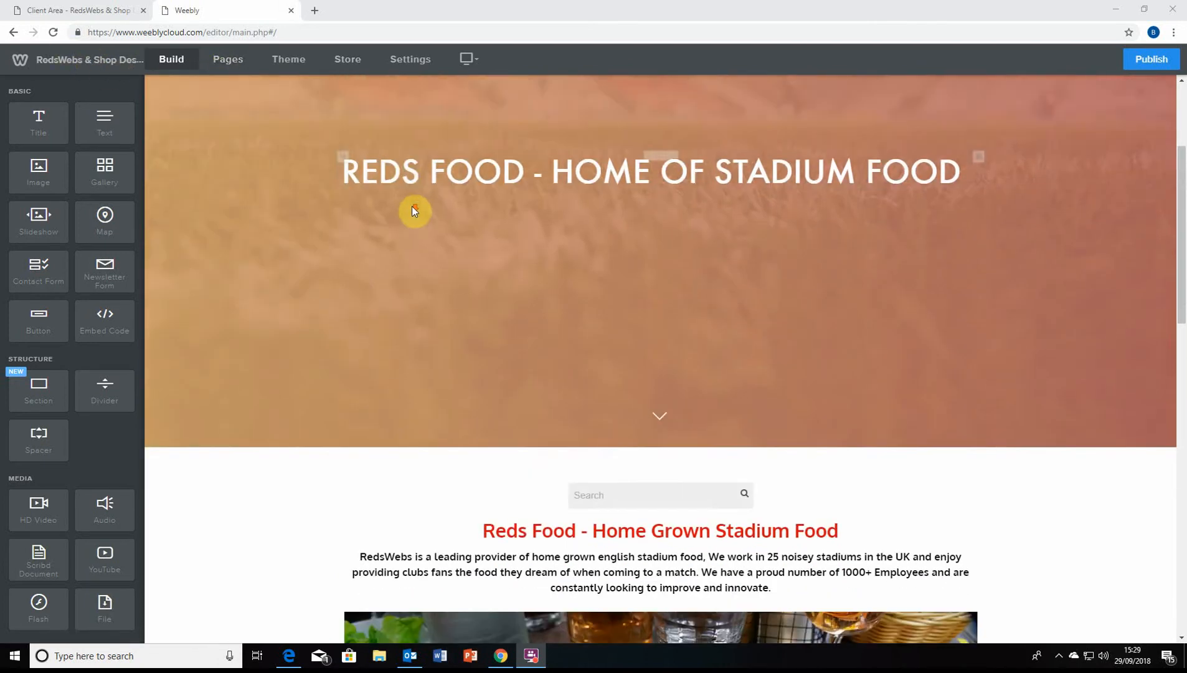
pyautogui.scroll(3, 414, 211)
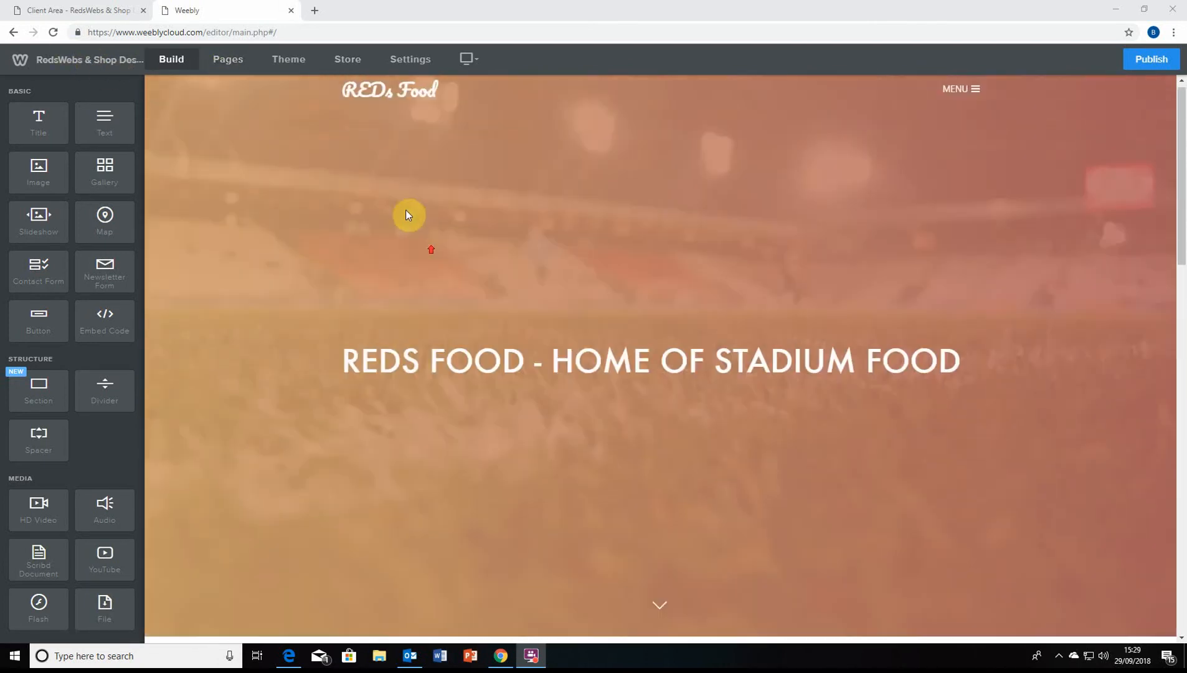
pyautogui.moveTo(450, 85)
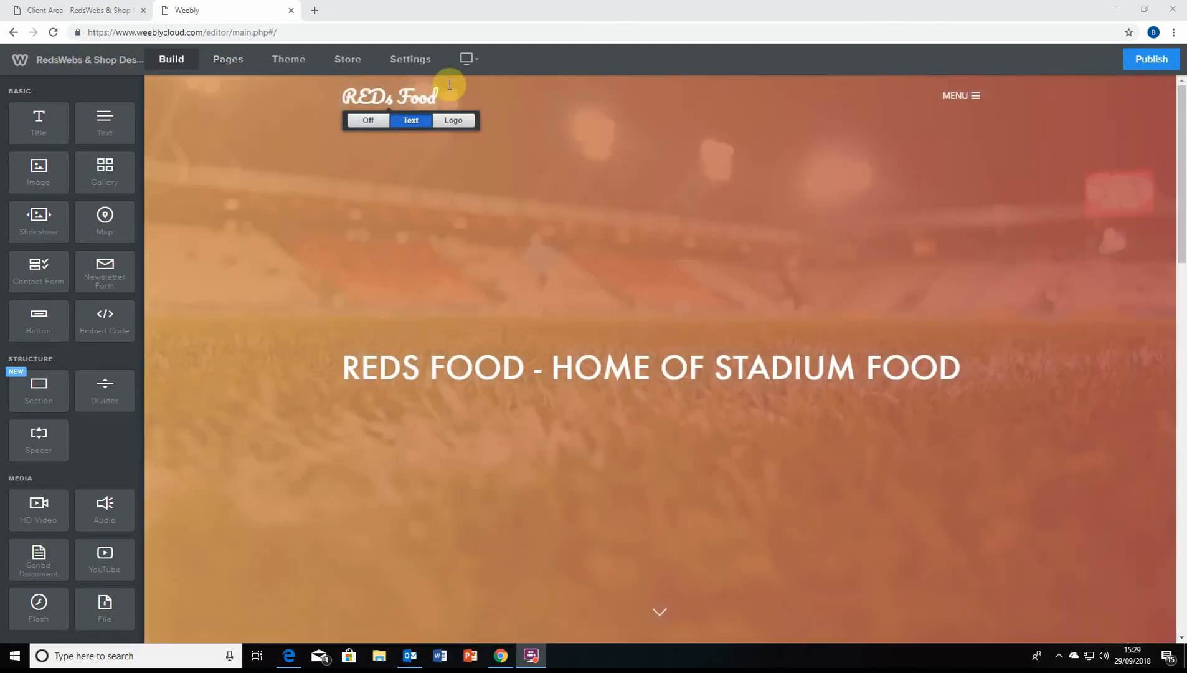
pyautogui.scroll(-8, 715, 300)
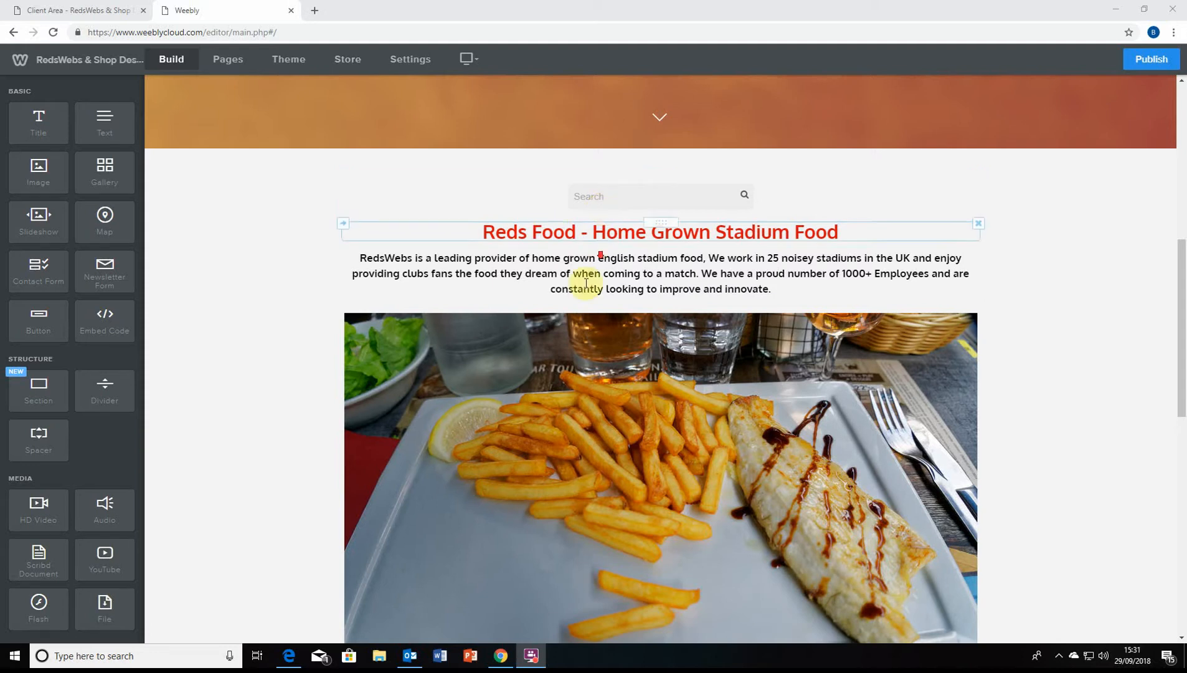
pyautogui.scroll(-7, 445, 392)
pyautogui.scroll(3, 564, 431)
pyautogui.scroll(1, 570, 428)
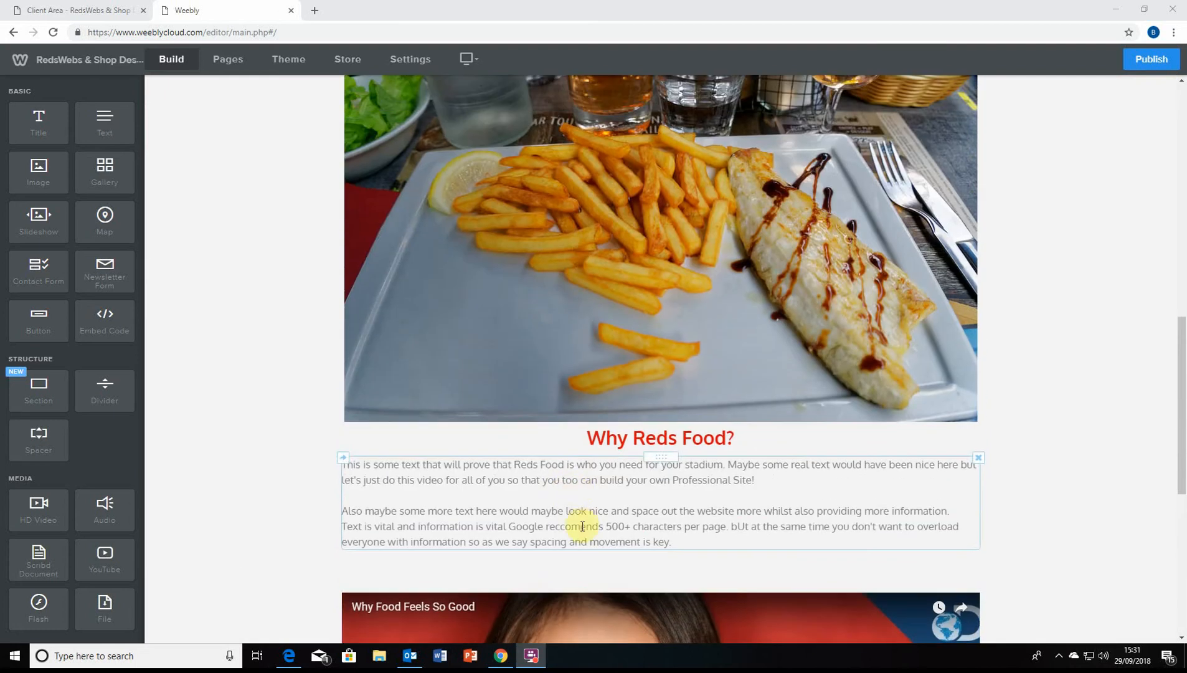
pyautogui.scroll(12, 607, 525)
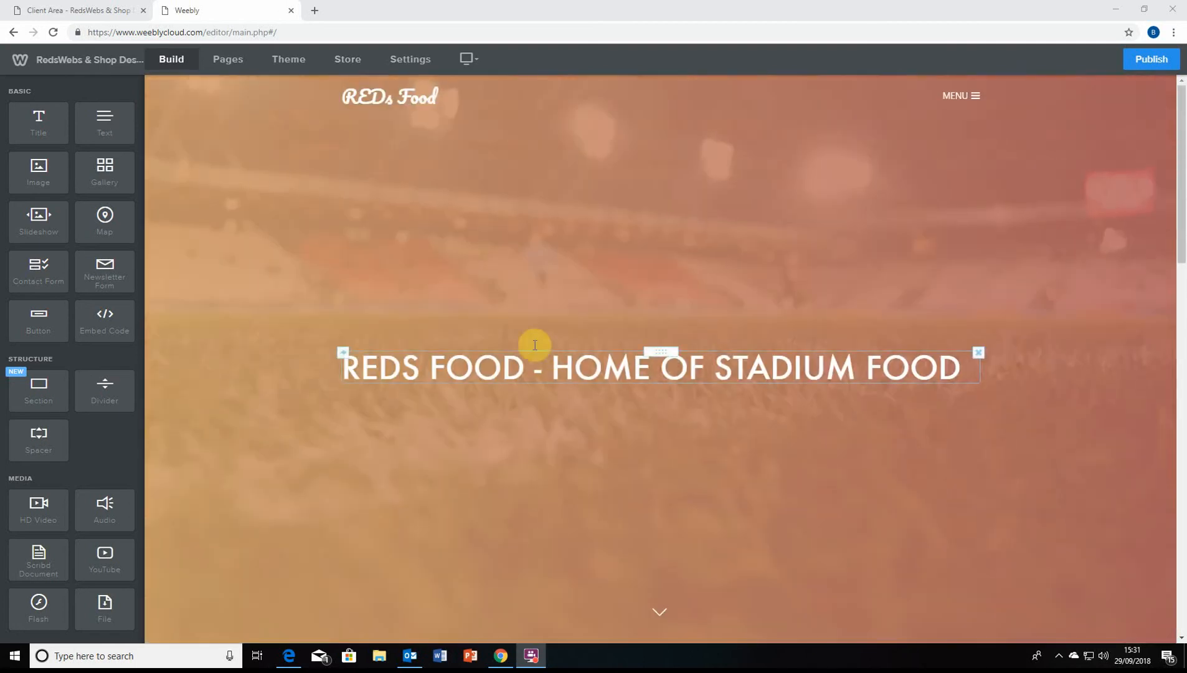
pyautogui.click(395, 97)
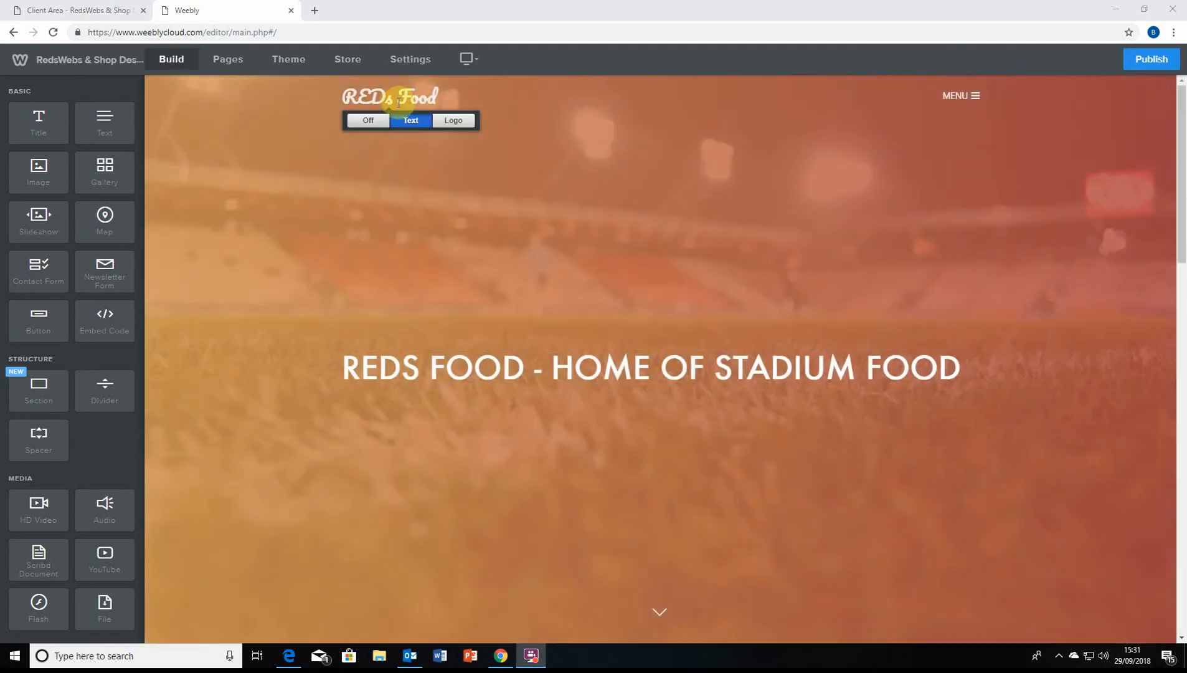
pyautogui.click(442, 286)
pyautogui.scroll(-7, 442, 368)
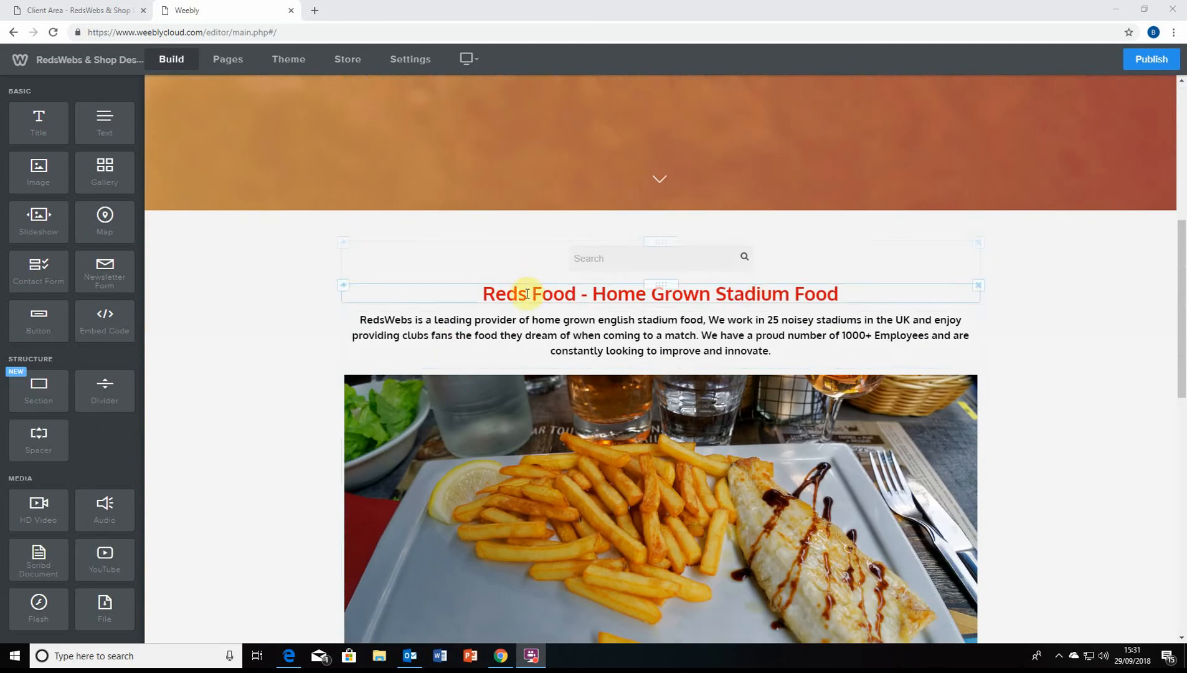
pyautogui.scroll(-1, 526, 294)
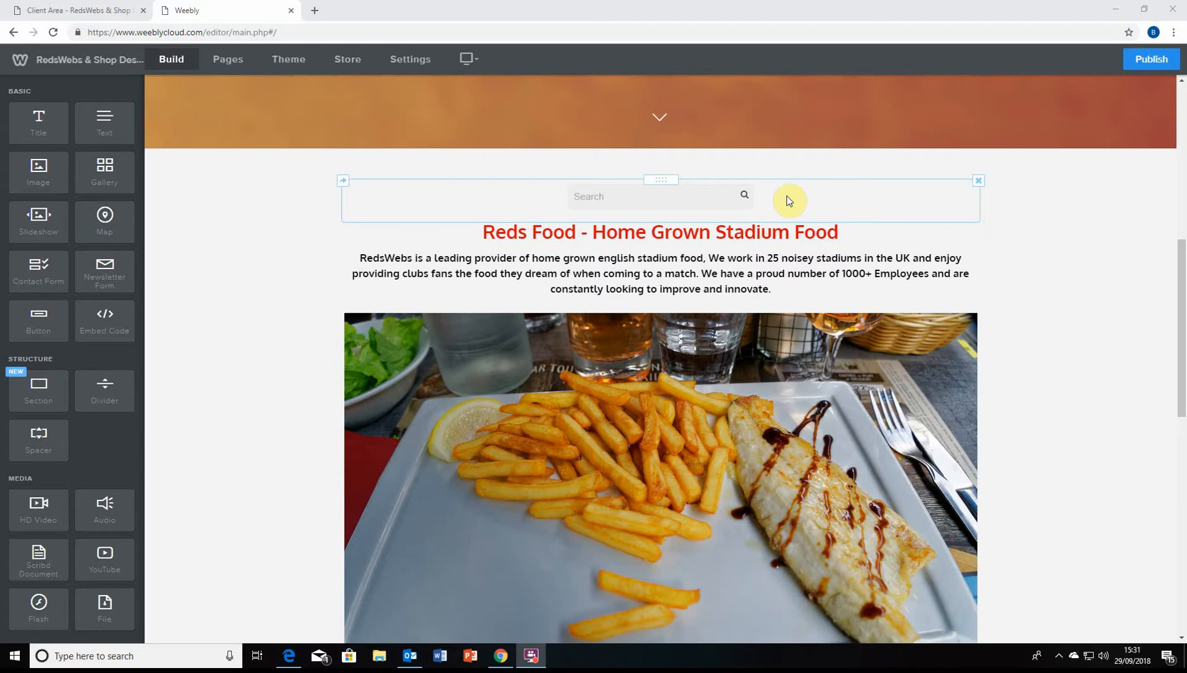
pyautogui.scroll(8, 725, 324)
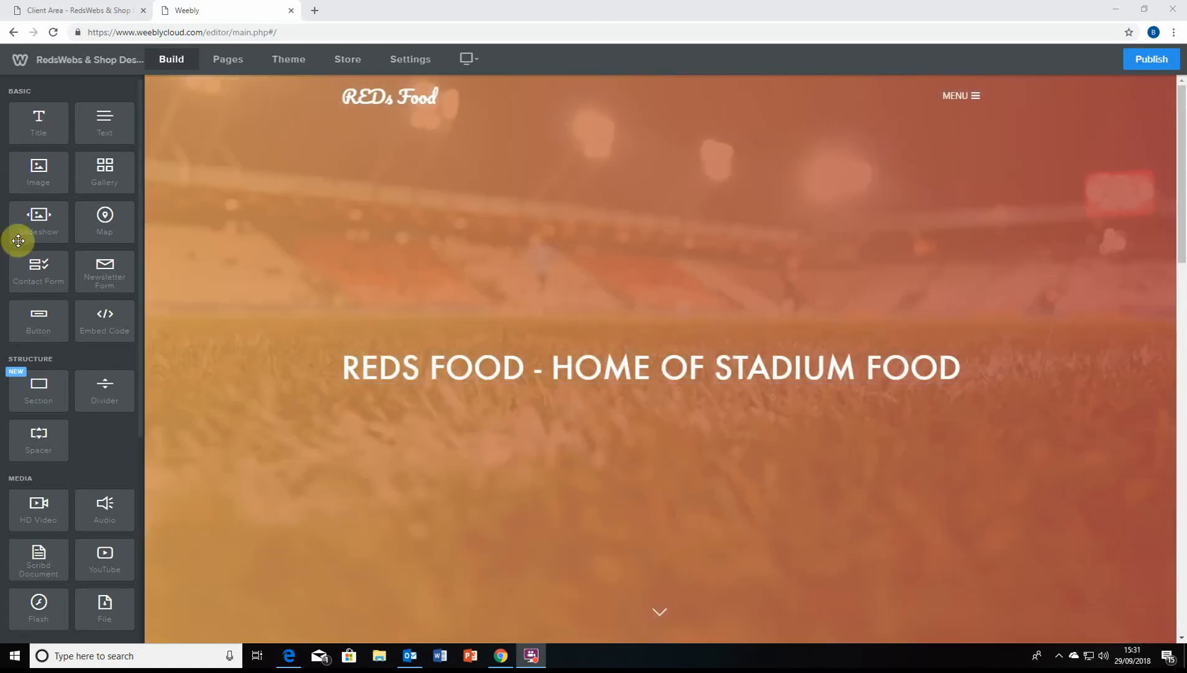
pyautogui.scroll(-5, 25, 237)
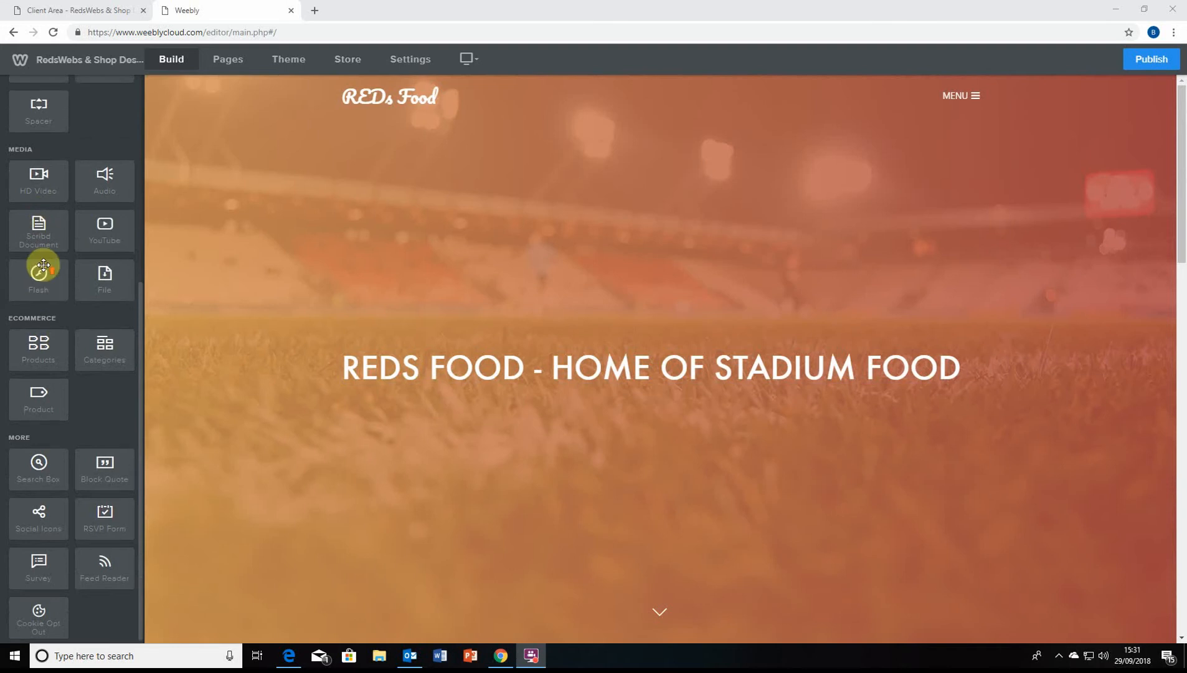
pyautogui.scroll(5, 43, 266)
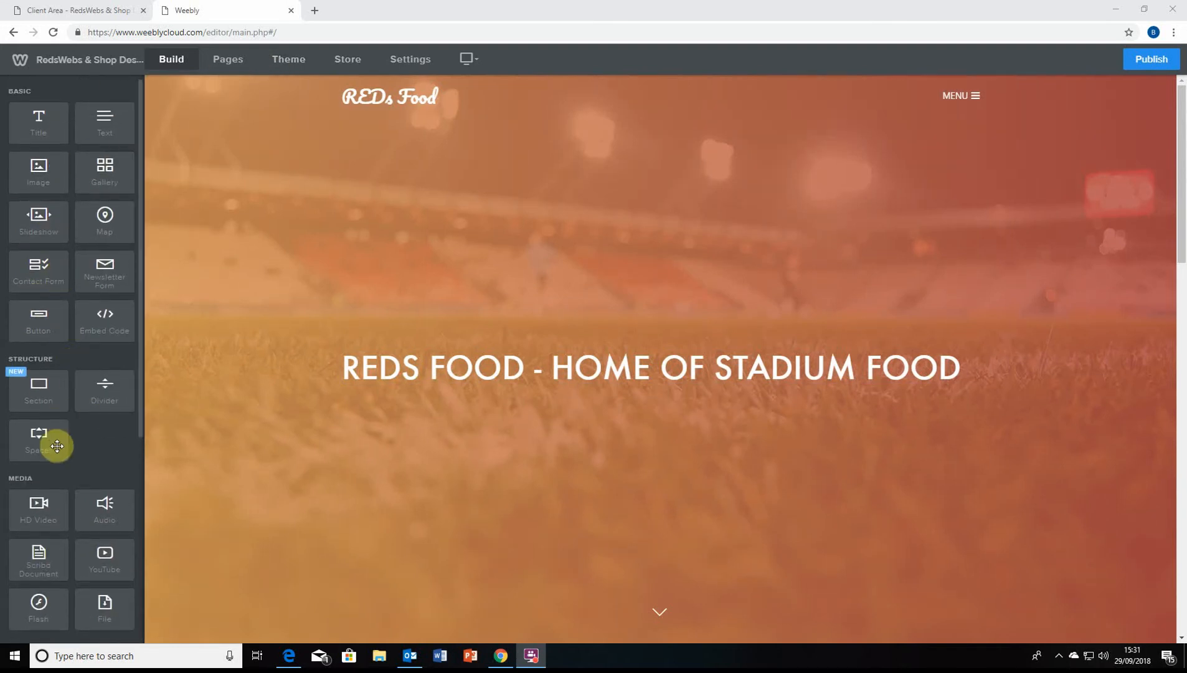
pyautogui.scroll(-3, 56, 446)
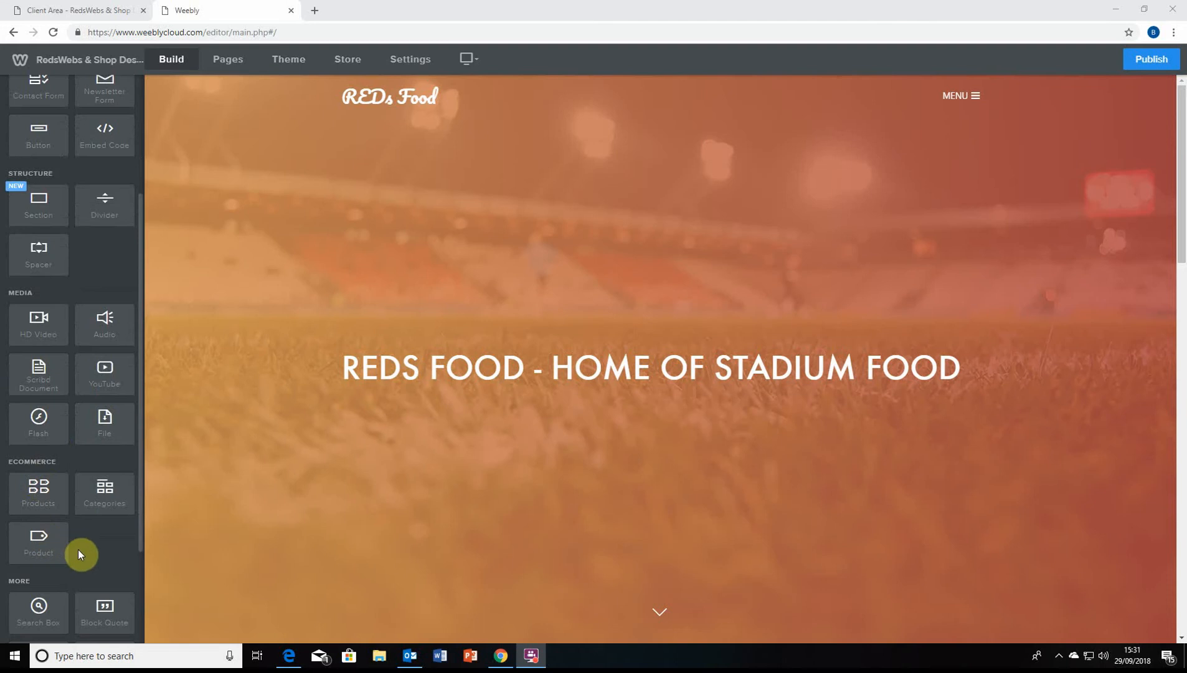
pyautogui.scroll(-3, 77, 552)
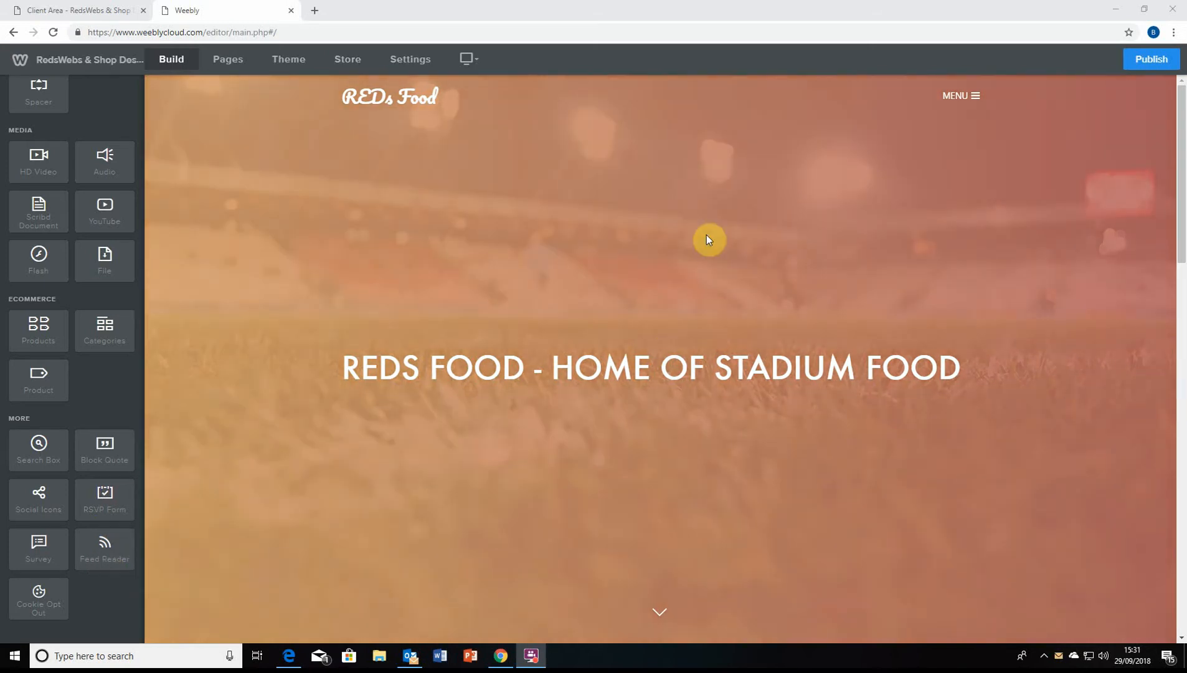
pyautogui.scroll(5, 74, 275)
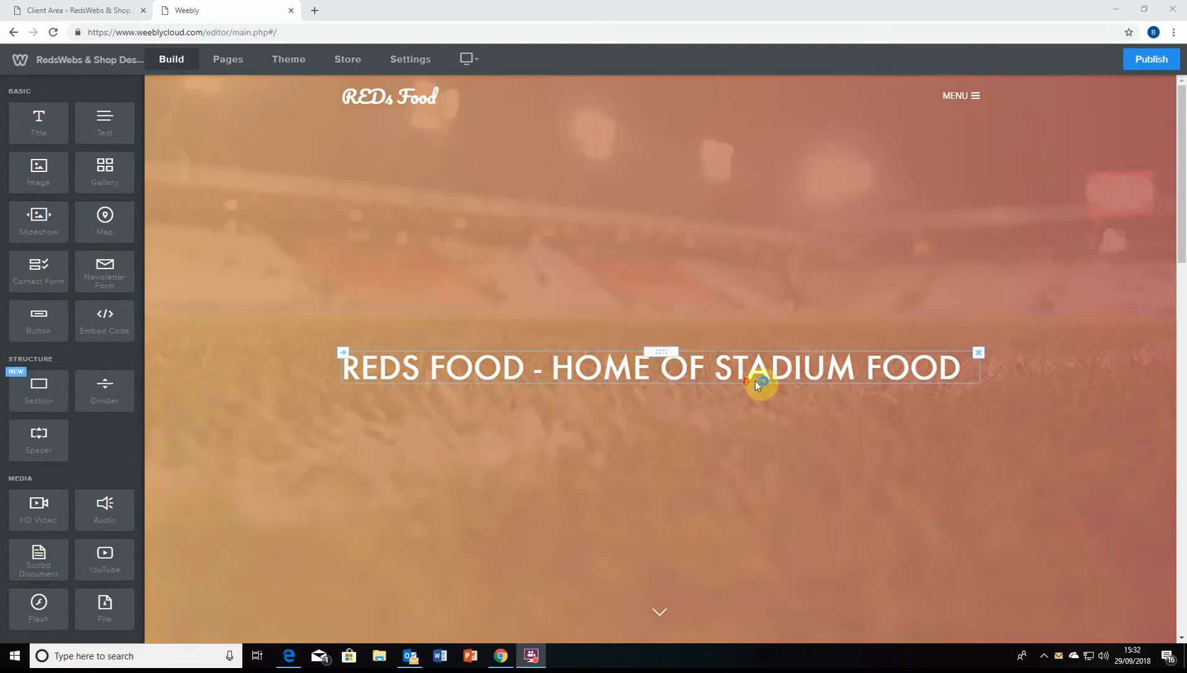
pyautogui.scroll(-2, 663, 402)
pyautogui.scroll(-15, 662, 401)
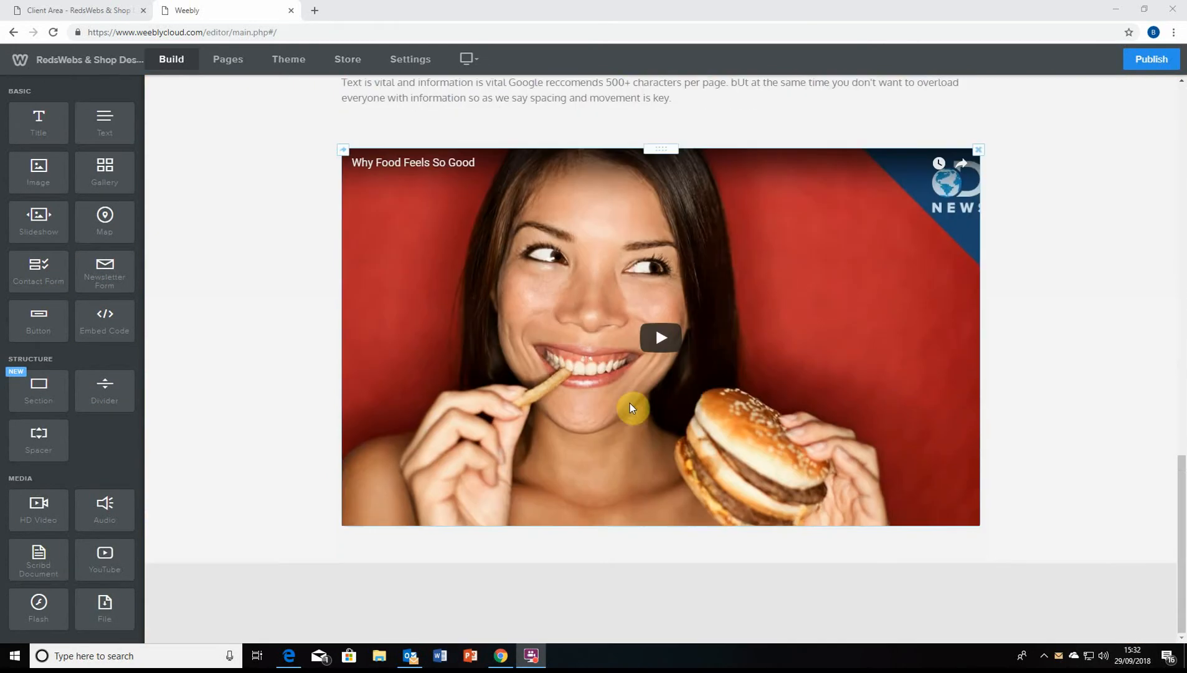
pyautogui.scroll(2, 629, 204)
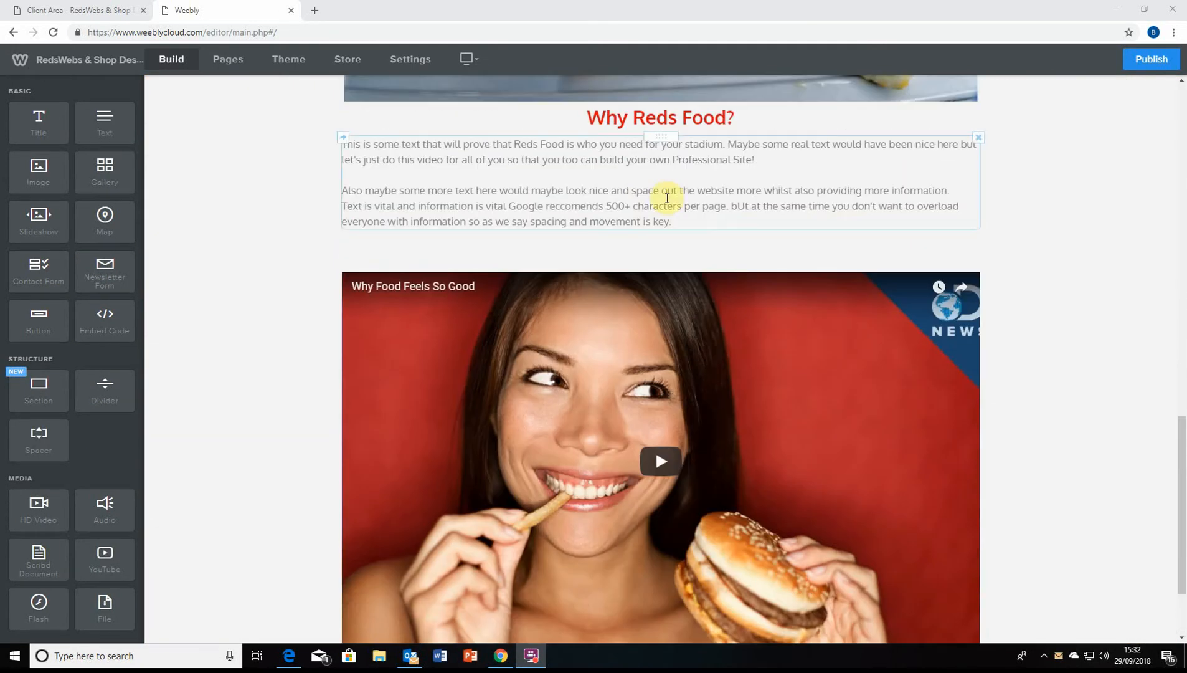
pyautogui.scroll(6, 725, 206)
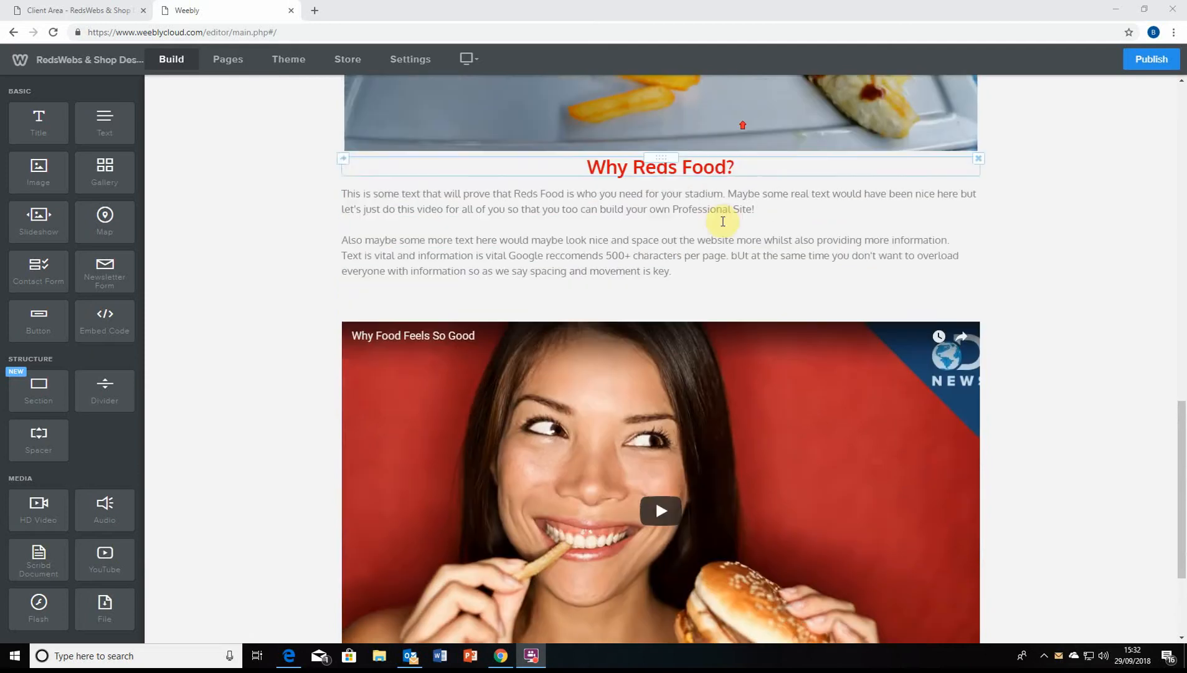
pyautogui.scroll(12, 486, 361)
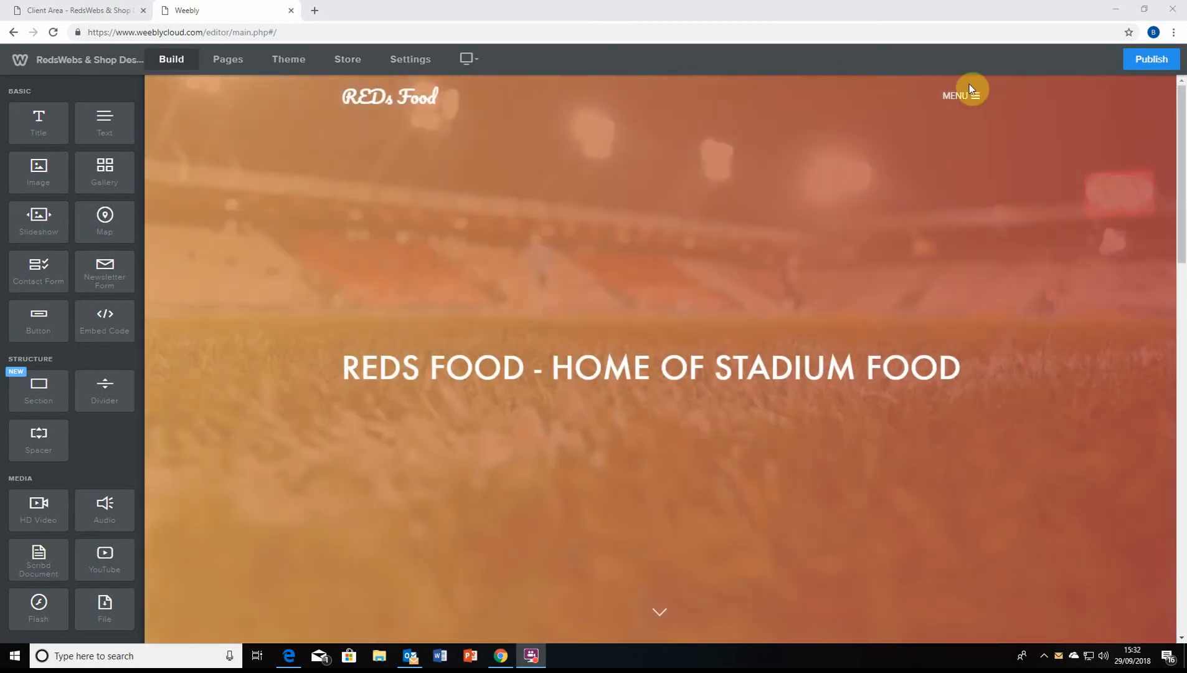
pyautogui.click(966, 95)
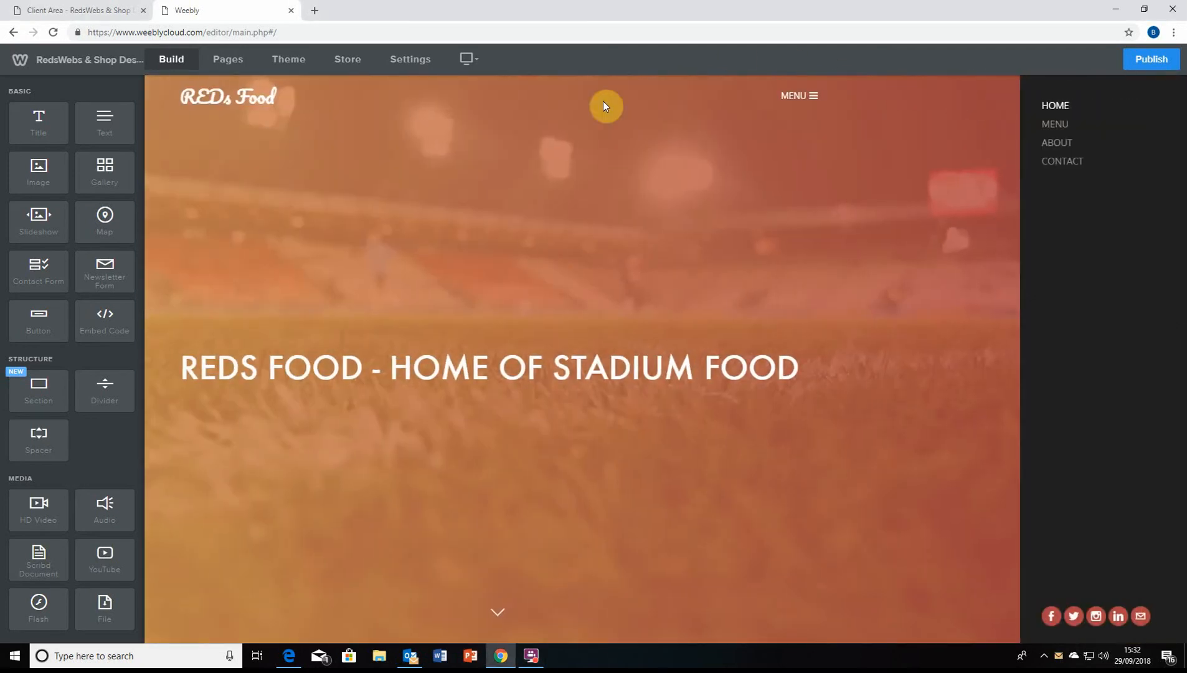
pyautogui.click(799, 98)
pyautogui.scroll(-12, 617, 344)
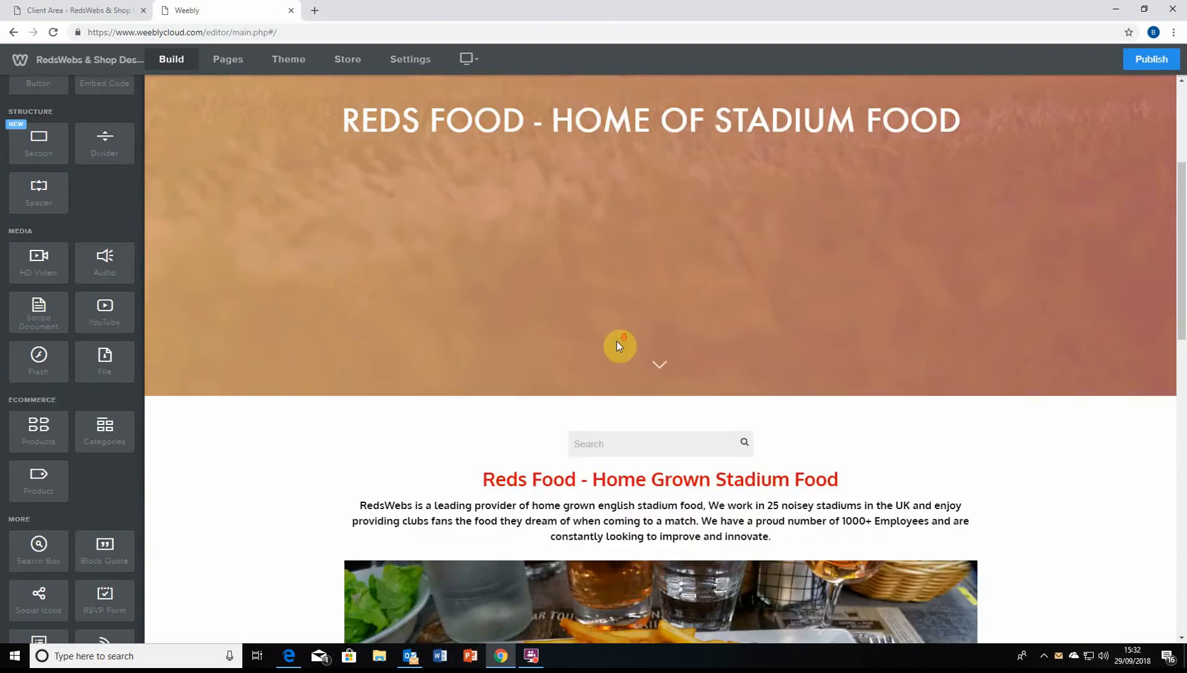
pyautogui.scroll(-6, 647, 345)
pyautogui.scroll(3, 662, 317)
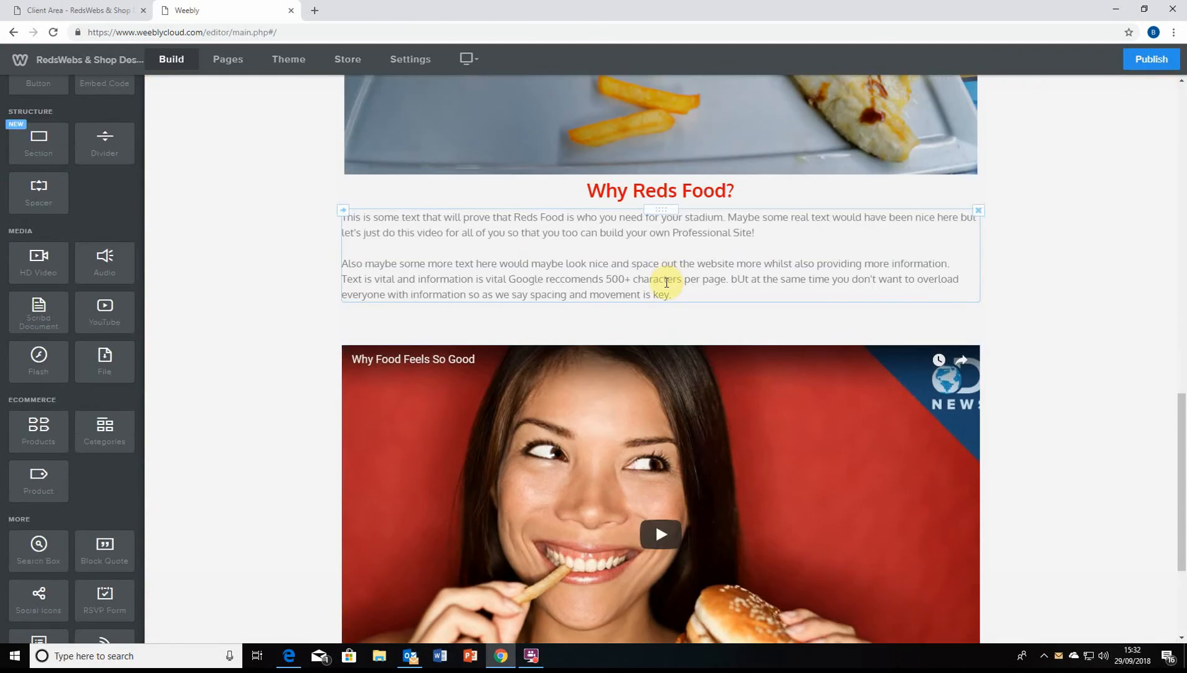
pyautogui.scroll(7, 602, 421)
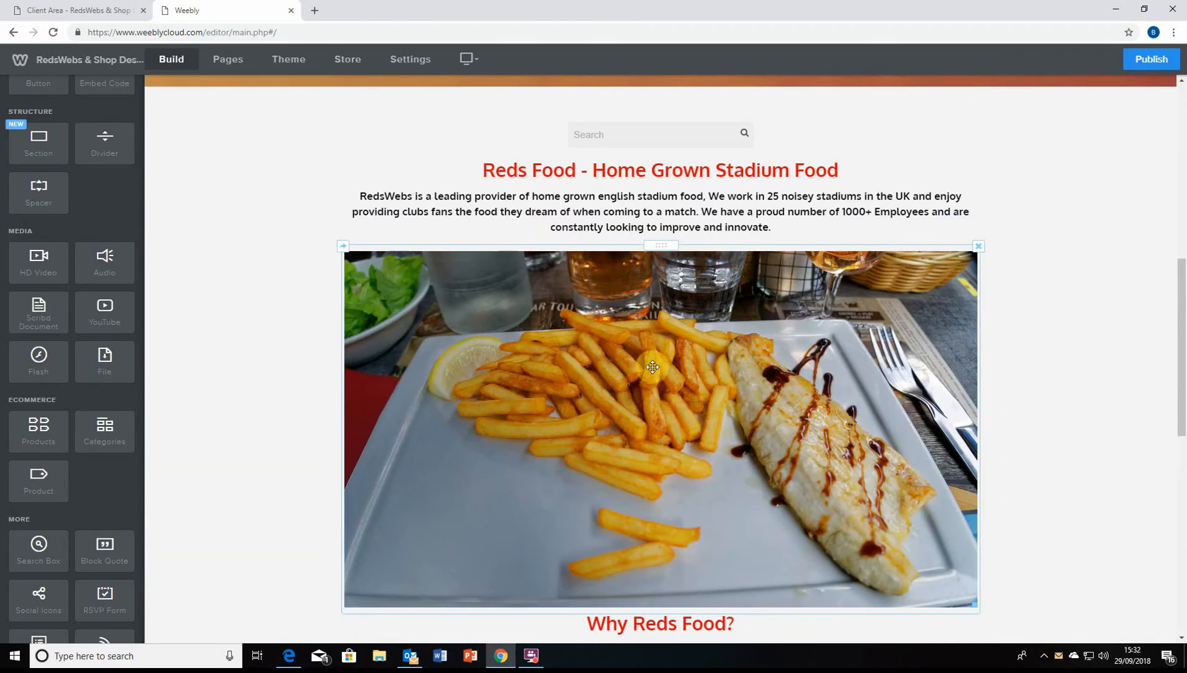
pyautogui.scroll(10, 649, 367)
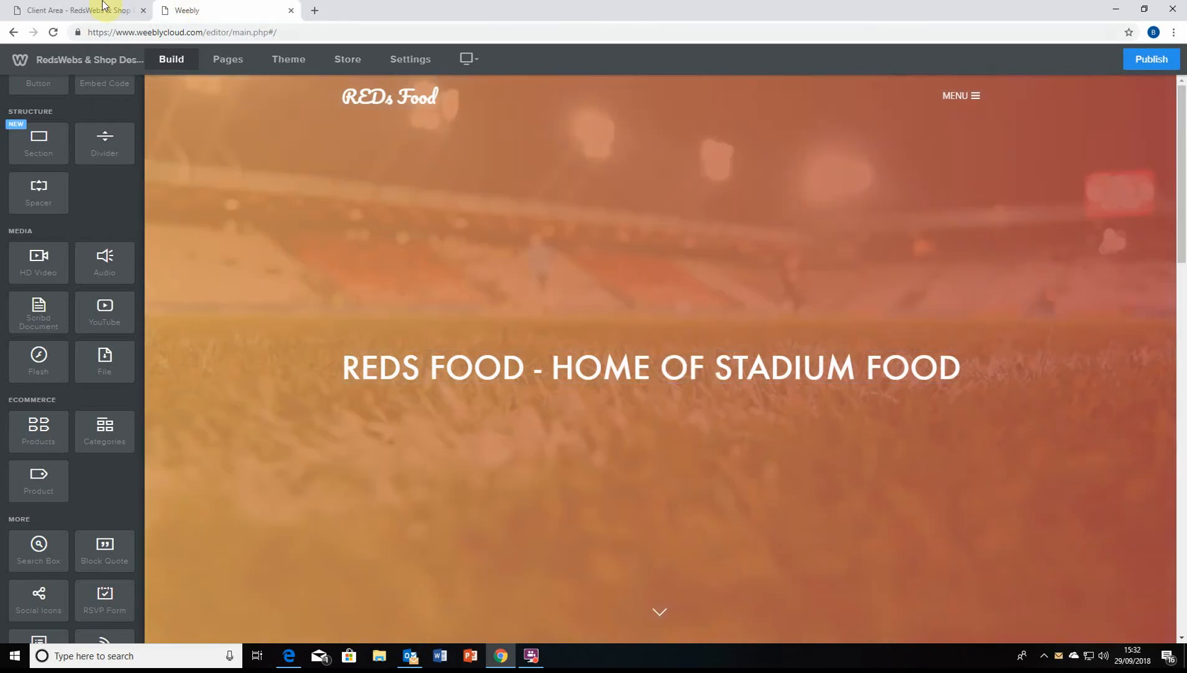
pyautogui.click(99, 10)
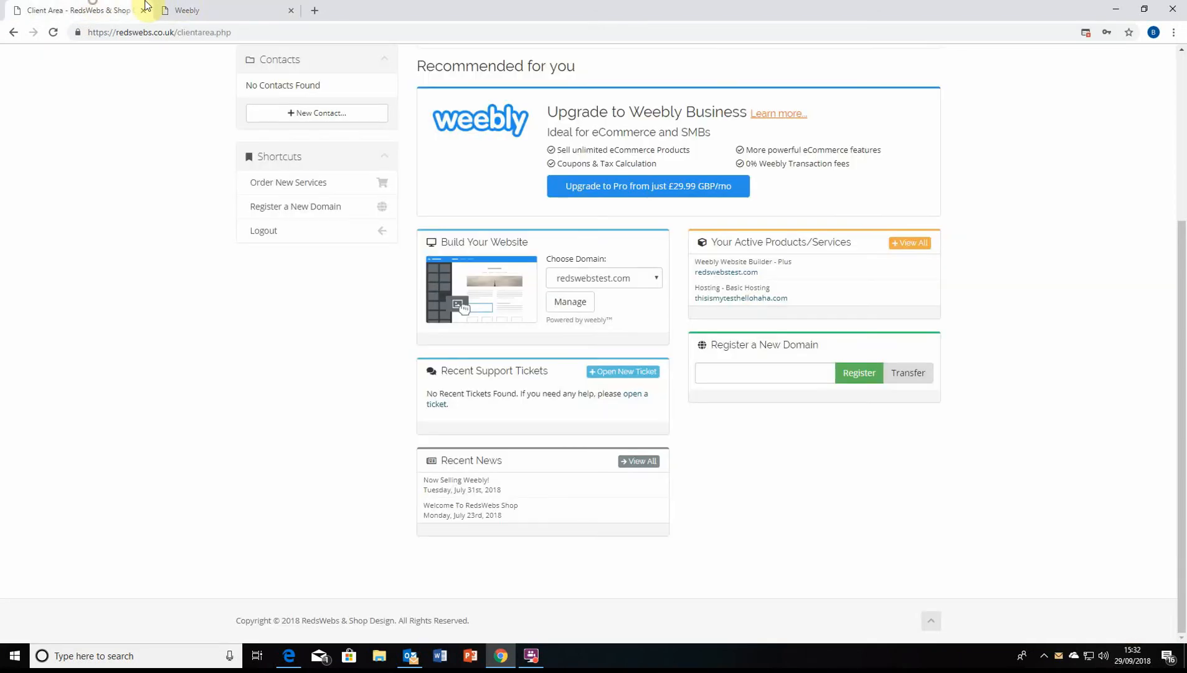
pyautogui.click(185, 9)
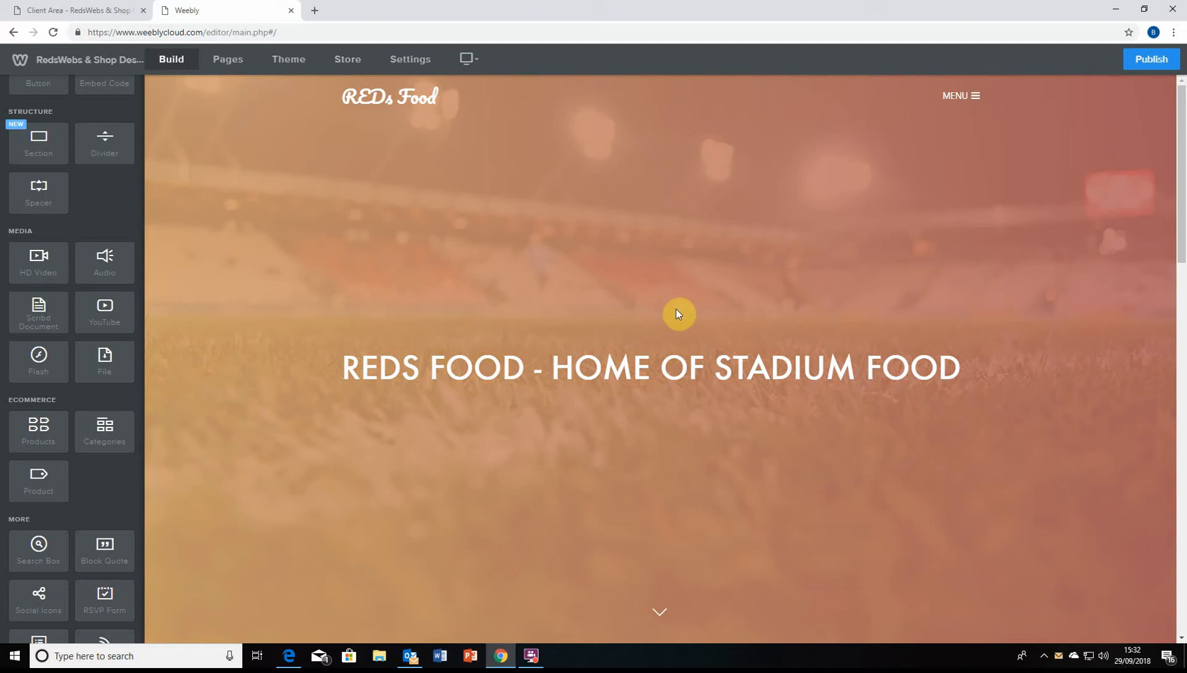
pyautogui.scroll(-9, 678, 312)
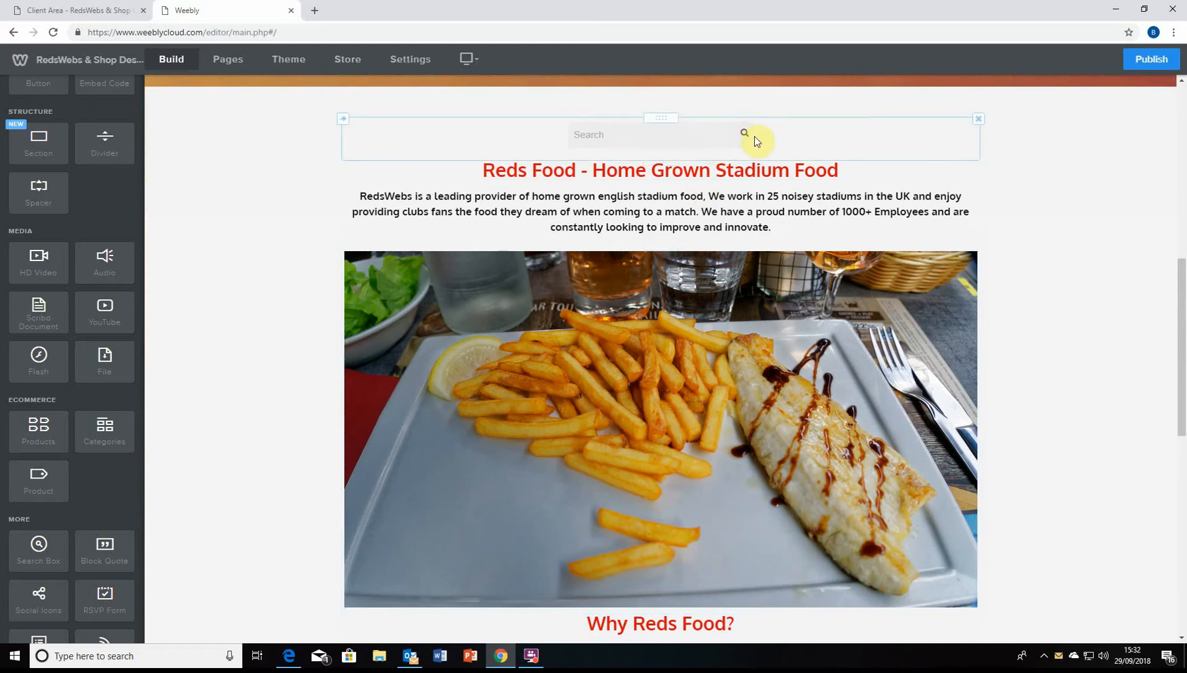
pyautogui.scroll(-2, 755, 141)
pyautogui.scroll(2, 683, 217)
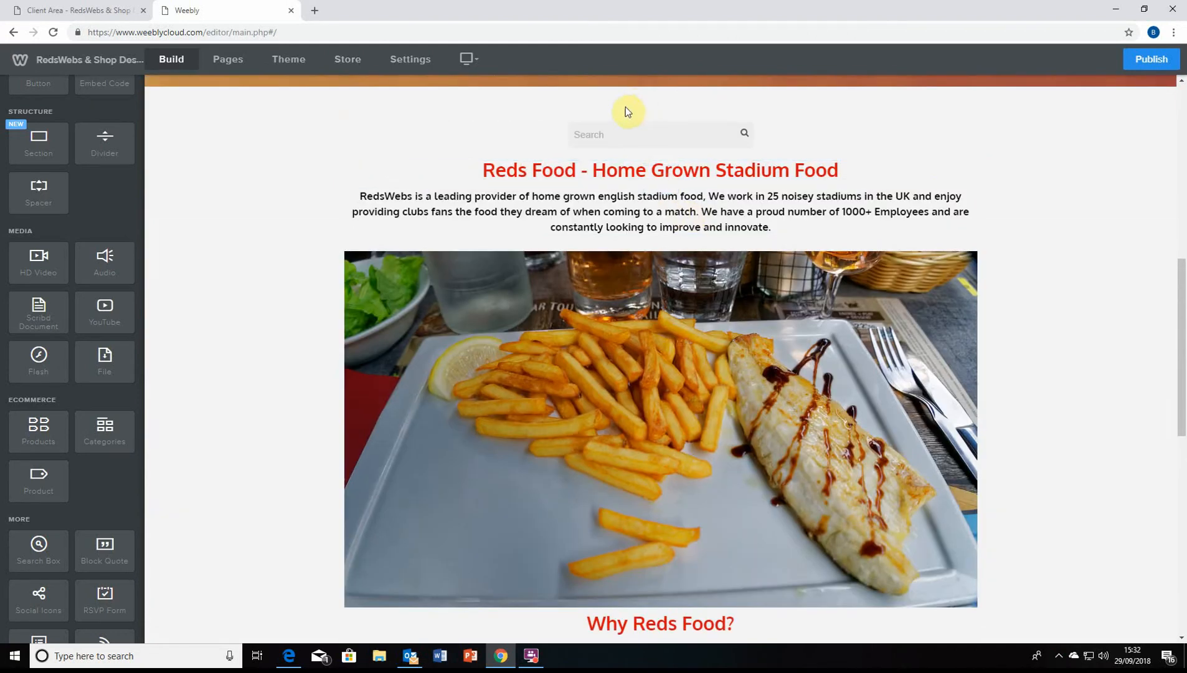
pyautogui.scroll(-9, 684, 389)
pyautogui.scroll(-1, 673, 354)
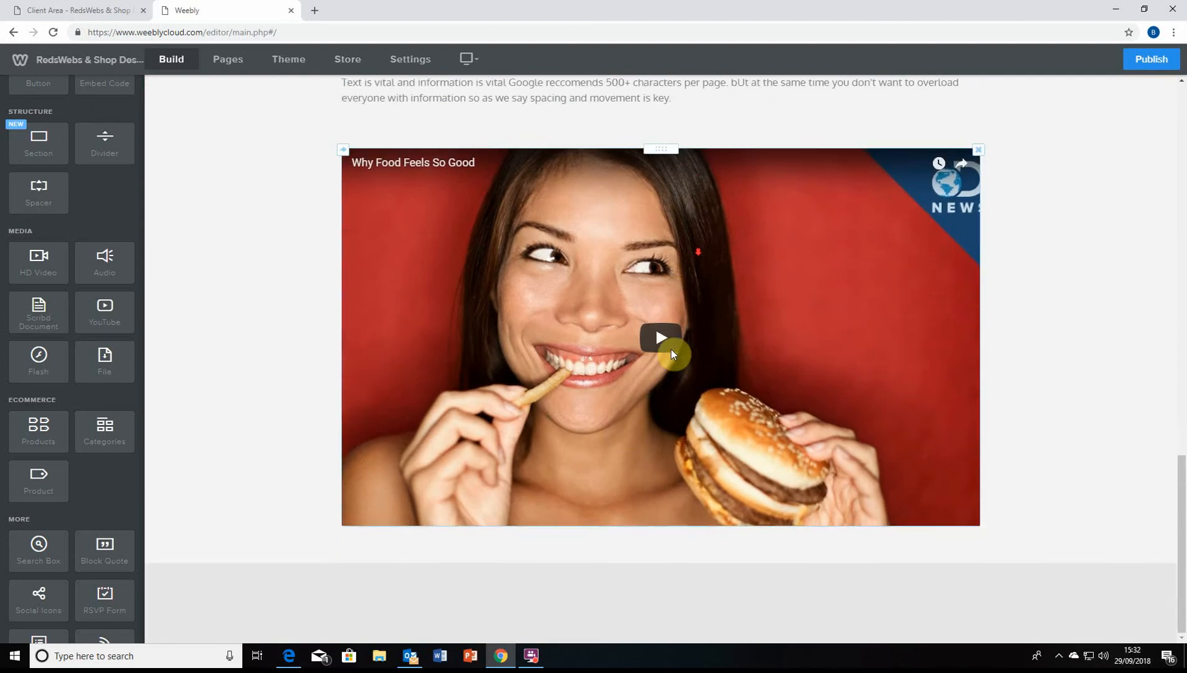
pyautogui.scroll(5, 654, 255)
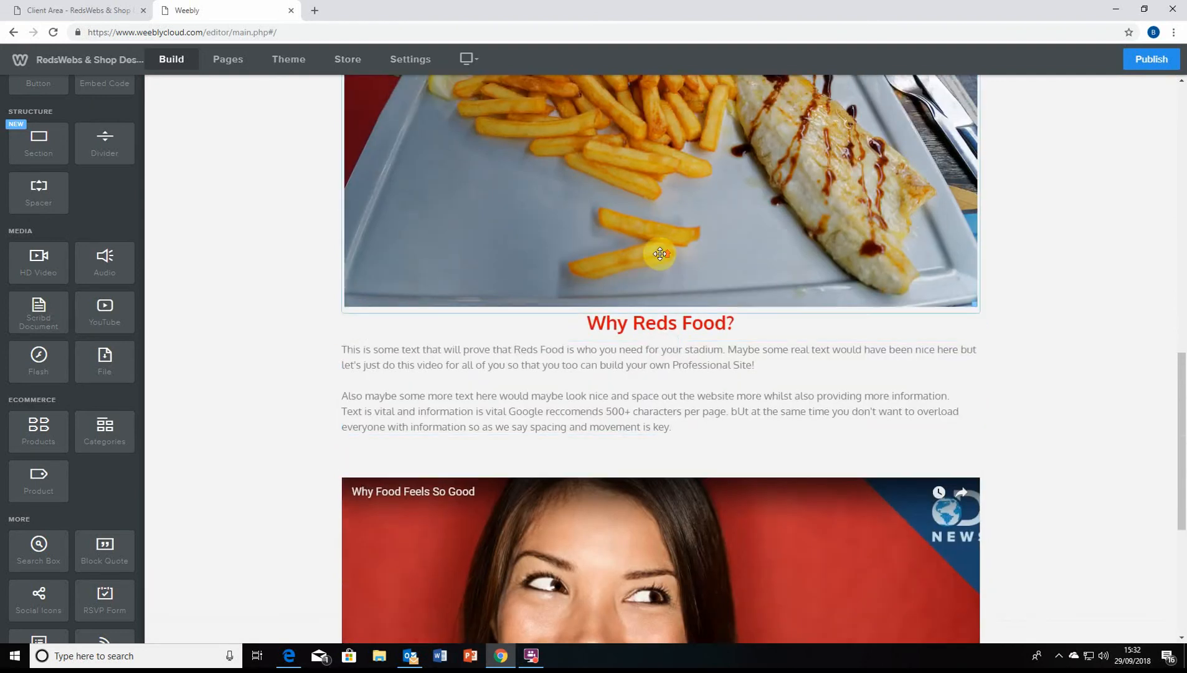
pyautogui.scroll(10, 659, 254)
pyautogui.scroll(-2, 195, 367)
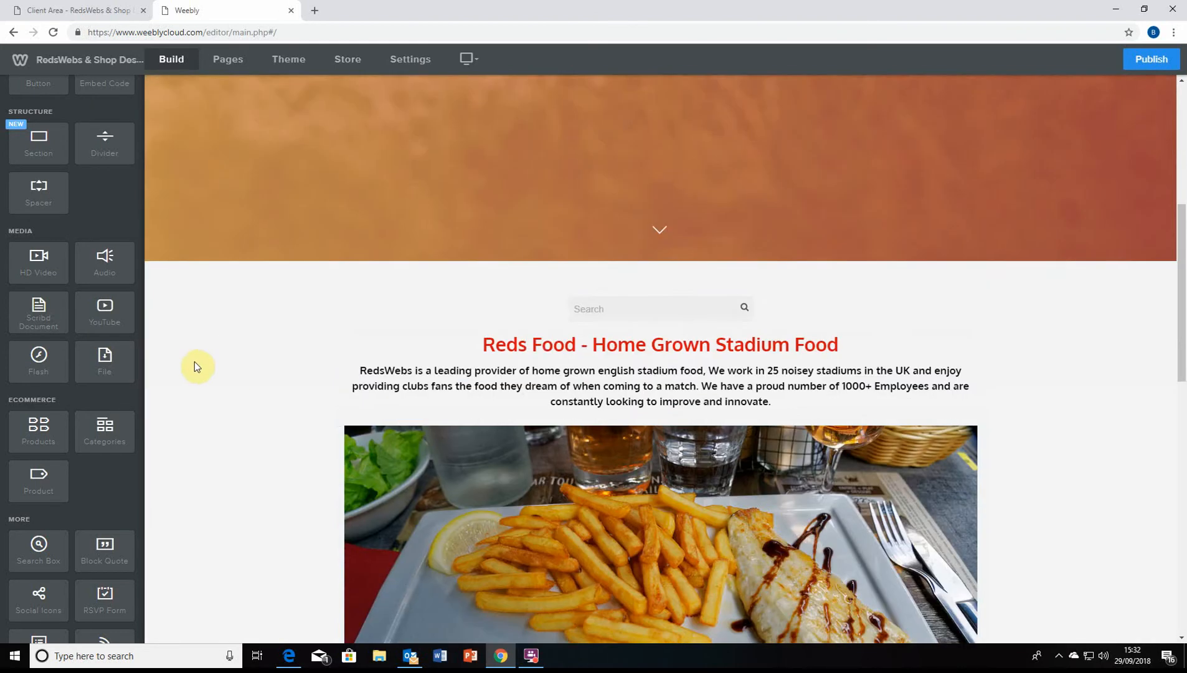
pyautogui.scroll(2, 58, 364)
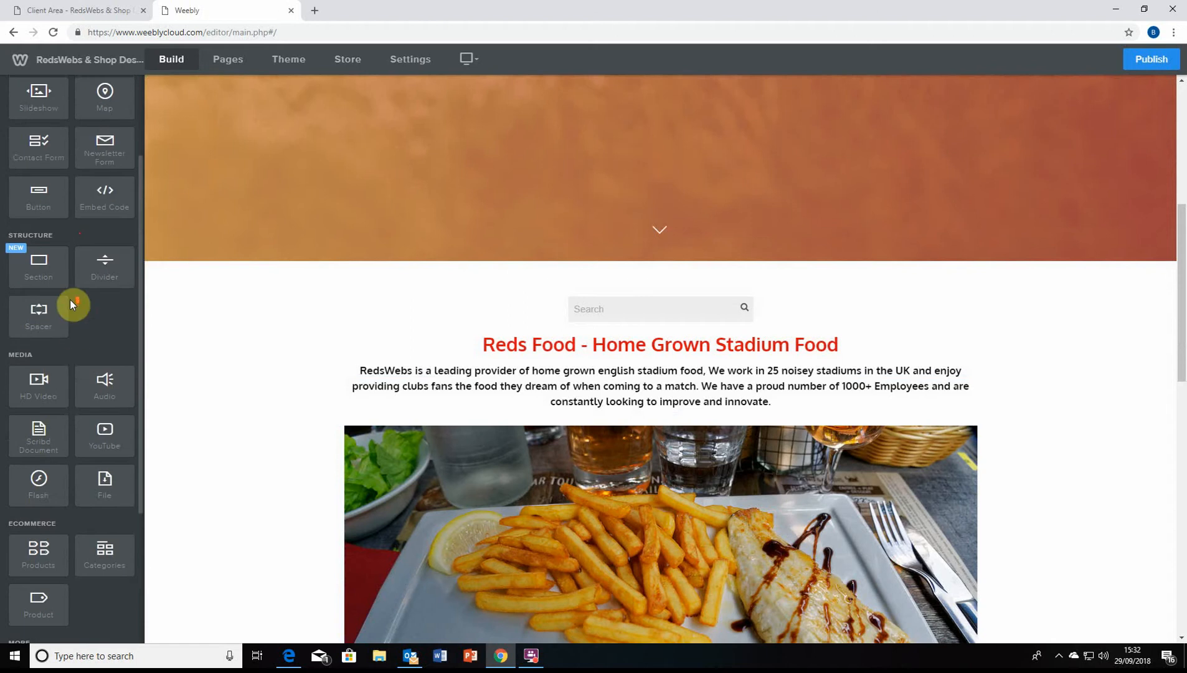
pyautogui.scroll(1, 70, 303)
# Drop a divider under the main heading, plus spacers above it and between intro paragraph and photo
pyautogui.moveTo(100, 332); pyautogui.dragTo(578, 363)
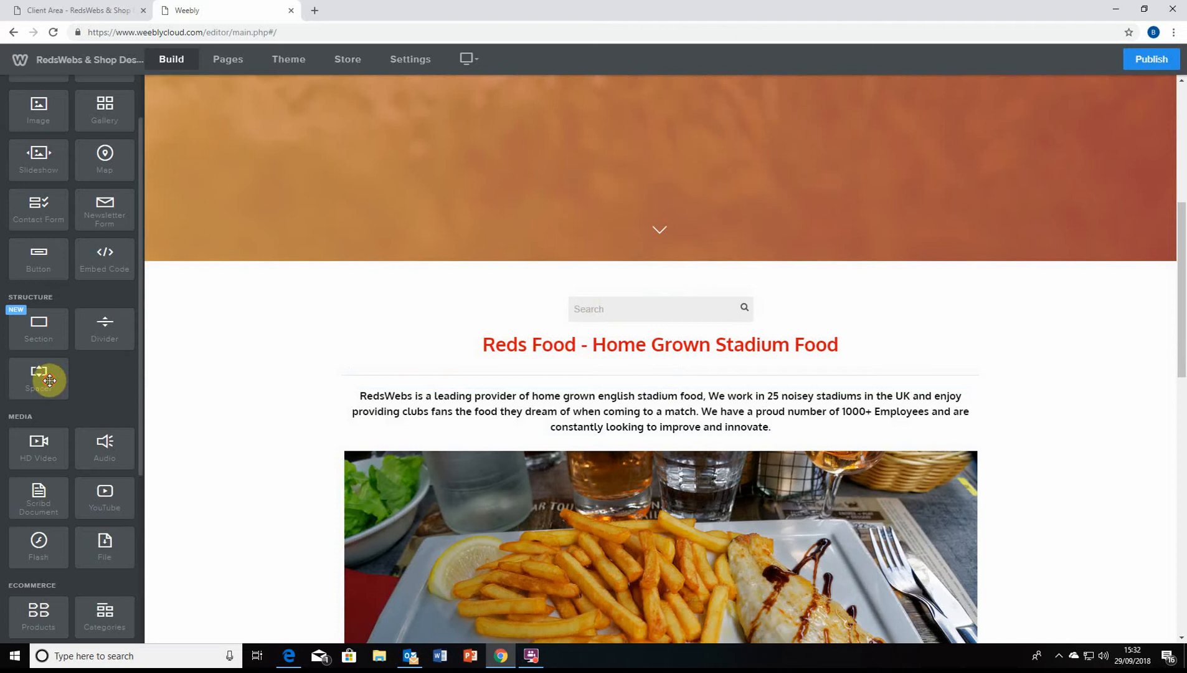
pyautogui.moveTo(48, 378); pyautogui.dragTo(672, 333)
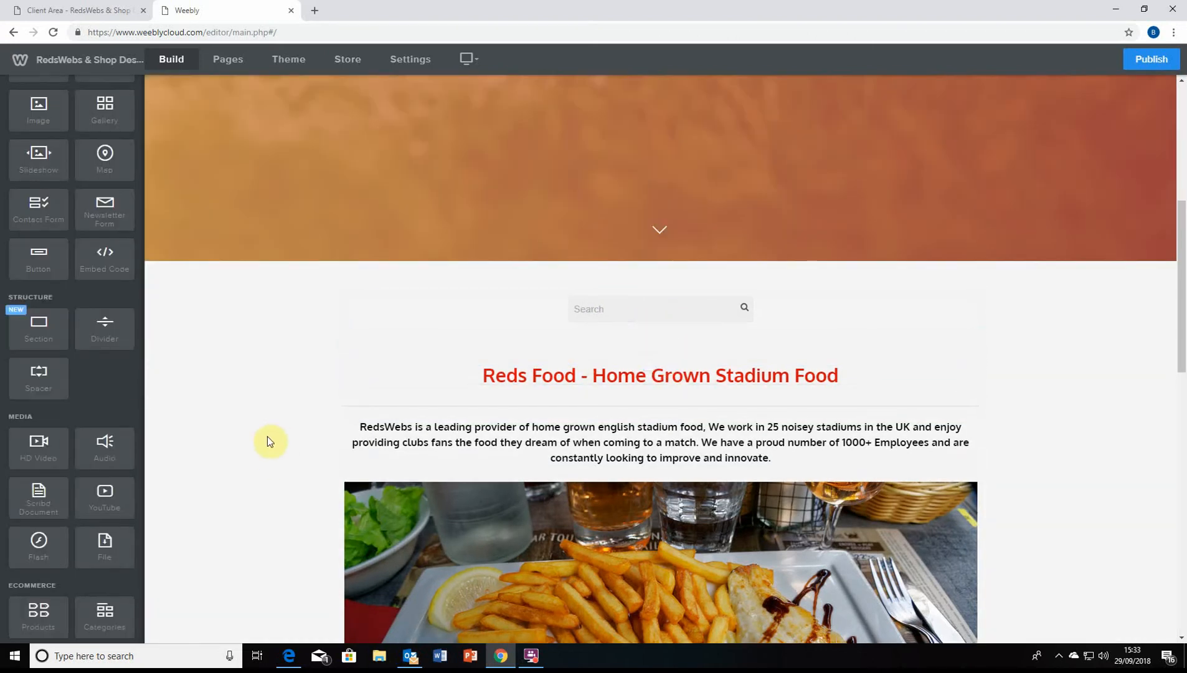
pyautogui.scroll(-1, 269, 441)
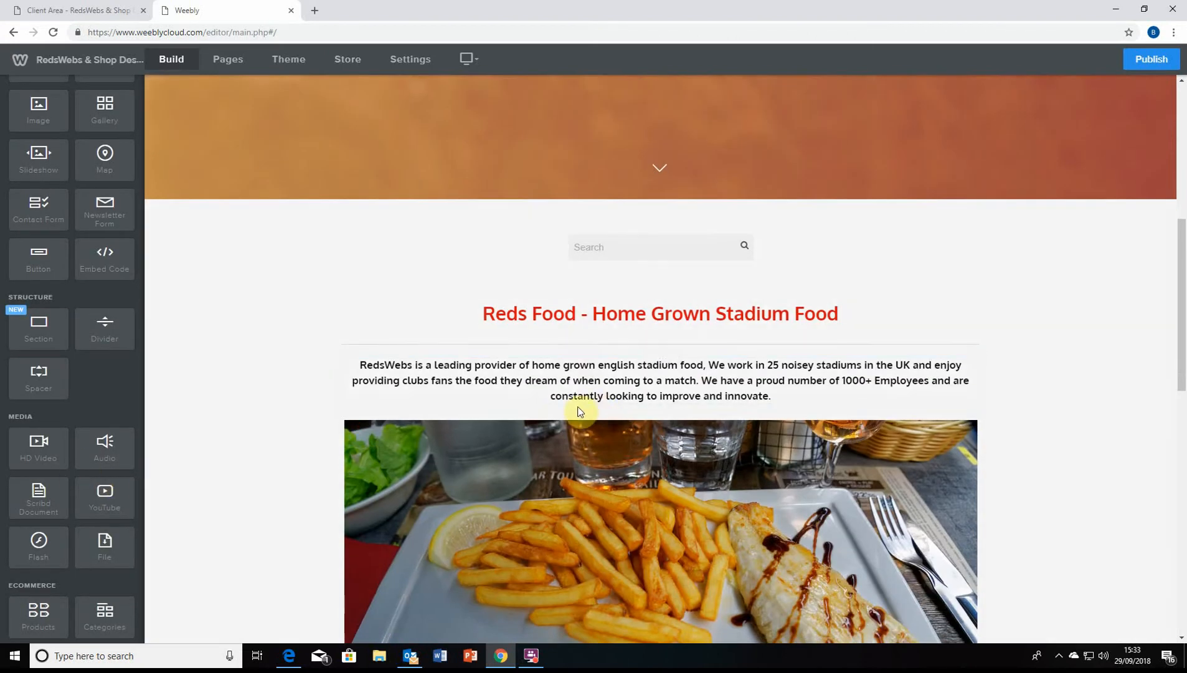
pyautogui.scroll(-1, 333, 406)
pyautogui.scroll(-1, 72, 524)
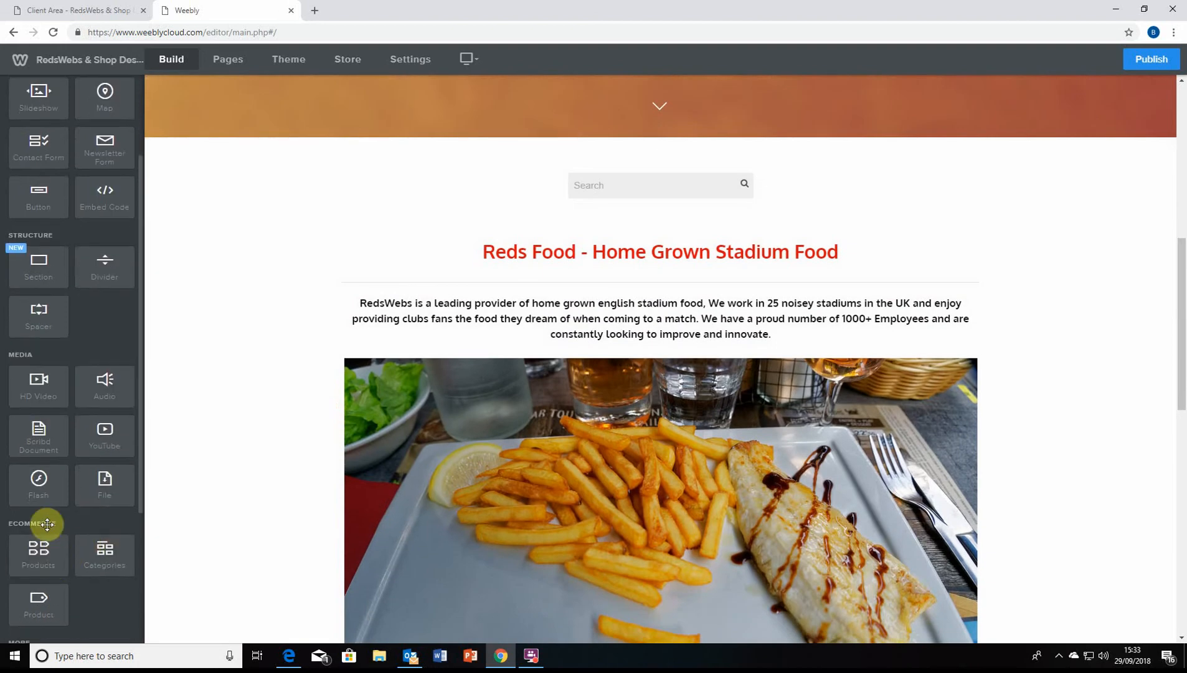
pyautogui.moveTo(36, 318); pyautogui.dragTo(716, 367)
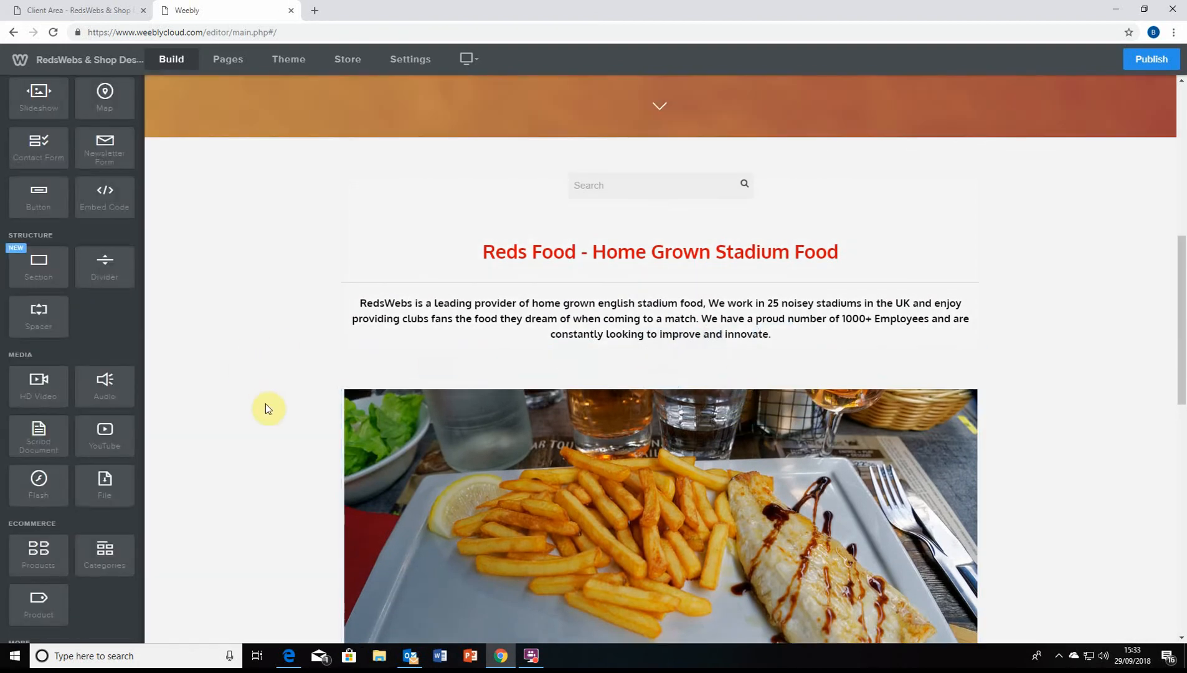
pyautogui.scroll(-4, 657, 187)
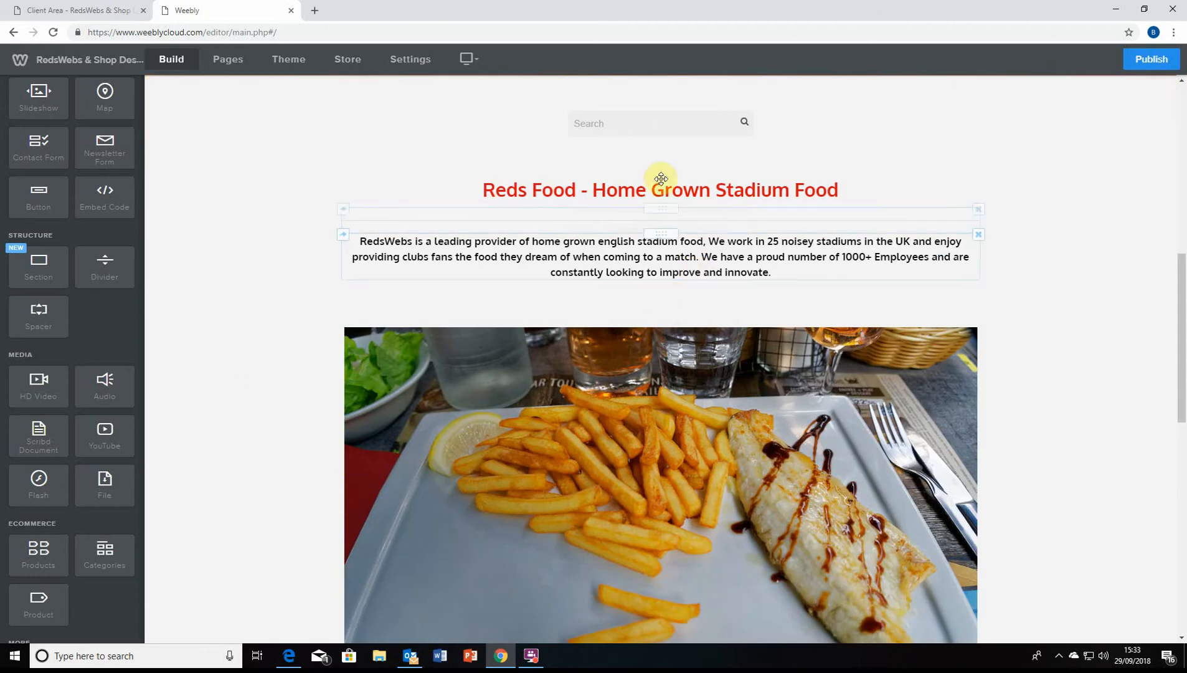
# Add a spacer above the 'Why Reds Food?' heading
pyautogui.scroll(-1, 629, 285)
pyautogui.scroll(1, 631, 324)
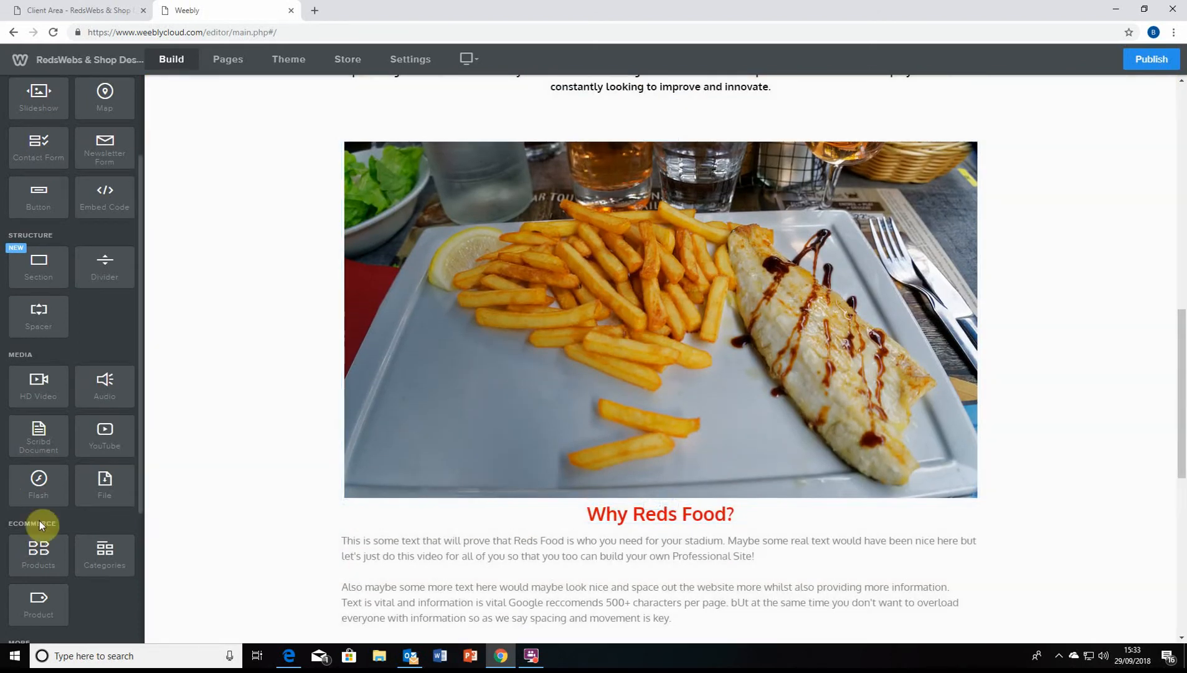
pyautogui.scroll(-1, 96, 417)
pyautogui.scroll(-3, 53, 424)
pyautogui.scroll(2, 48, 416)
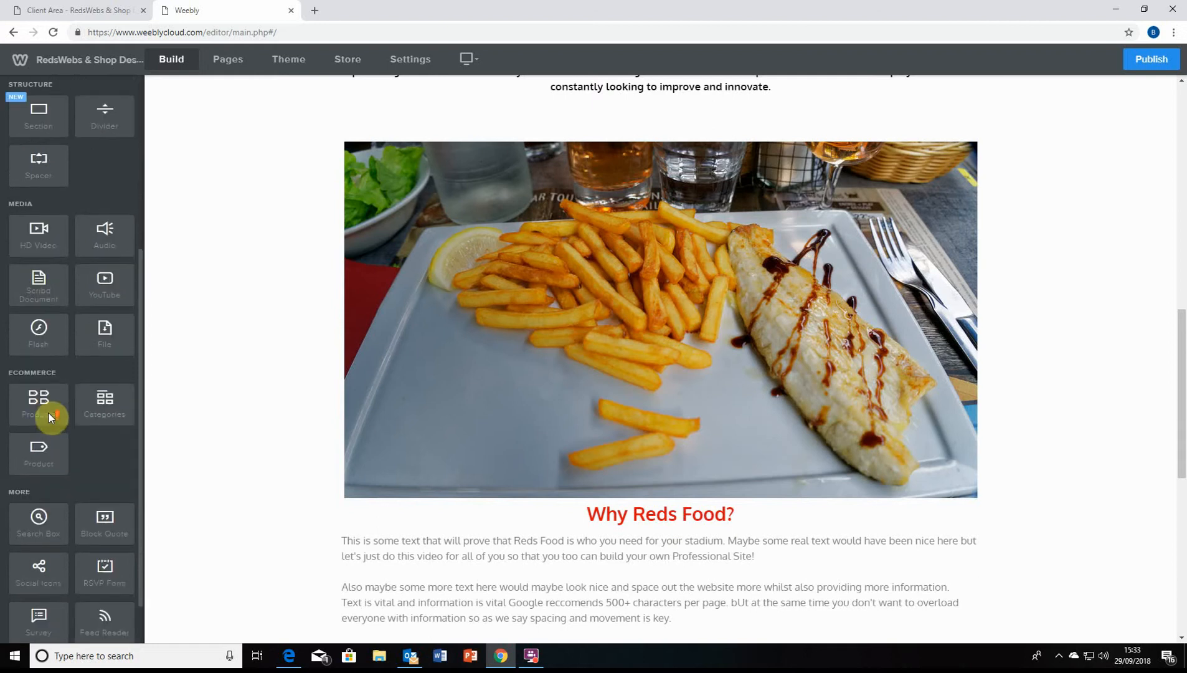
pyautogui.moveTo(43, 229); pyautogui.dragTo(664, 503)
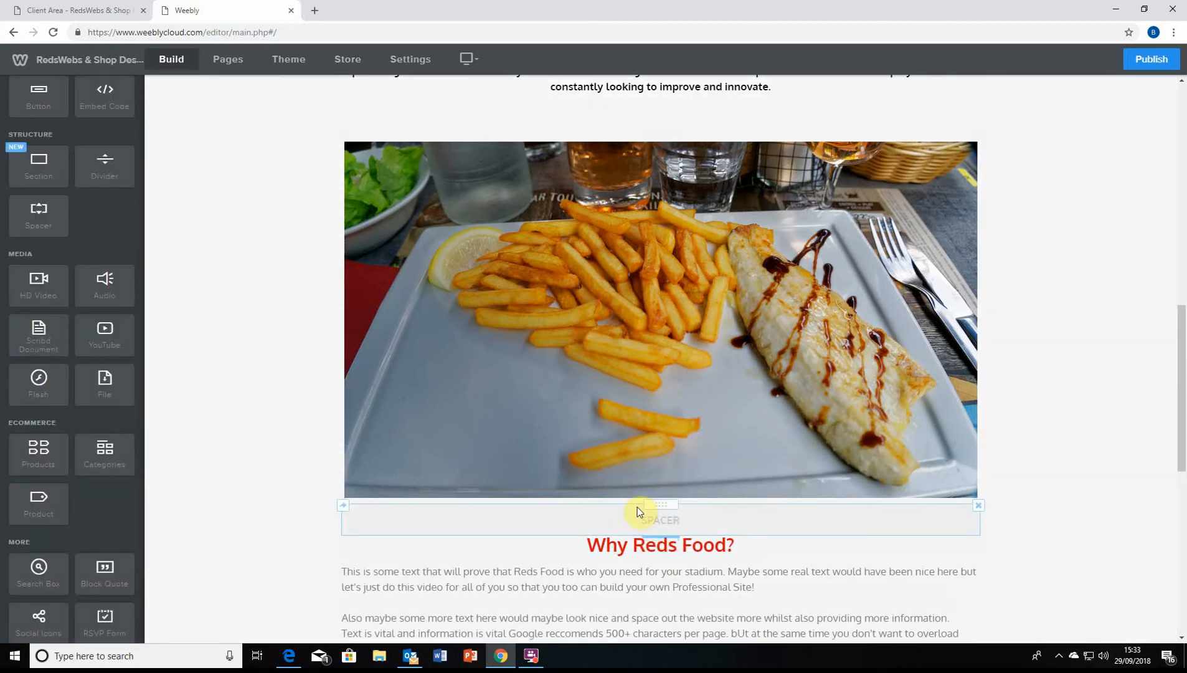
# Place a Divider from the Structure section directly under the 'Why Reds Food?' heading
pyautogui.scroll(-1, 622, 509)
pyautogui.scroll(2, 187, 349)
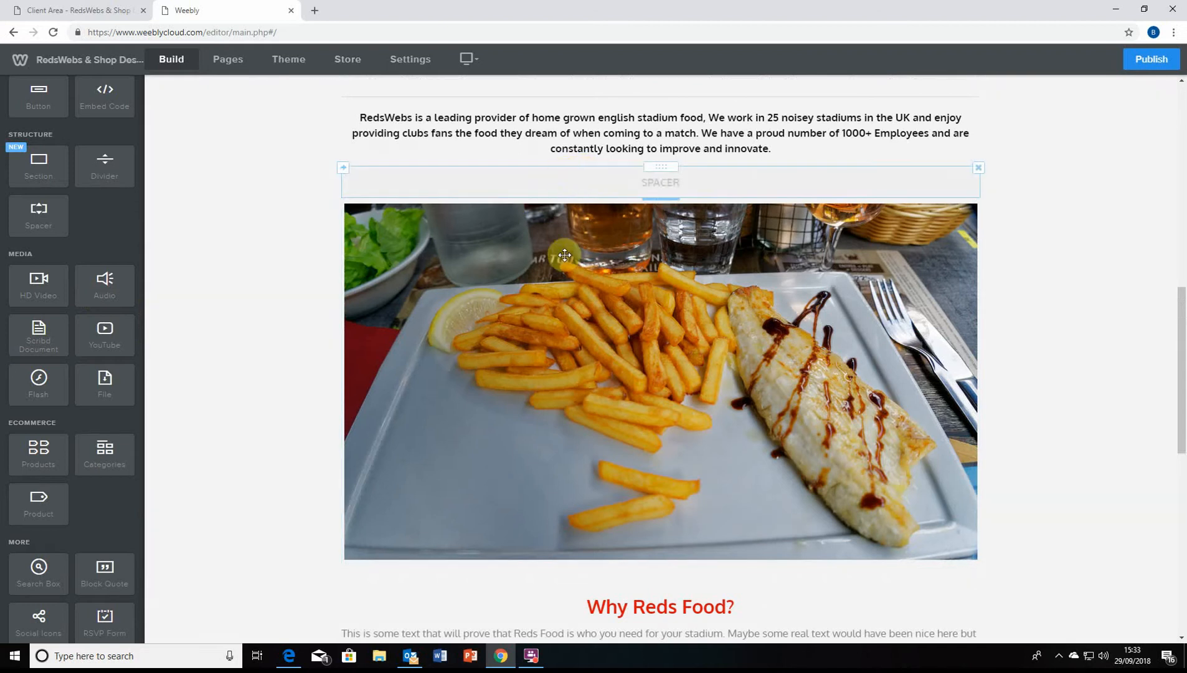
pyautogui.scroll(3, 565, 256)
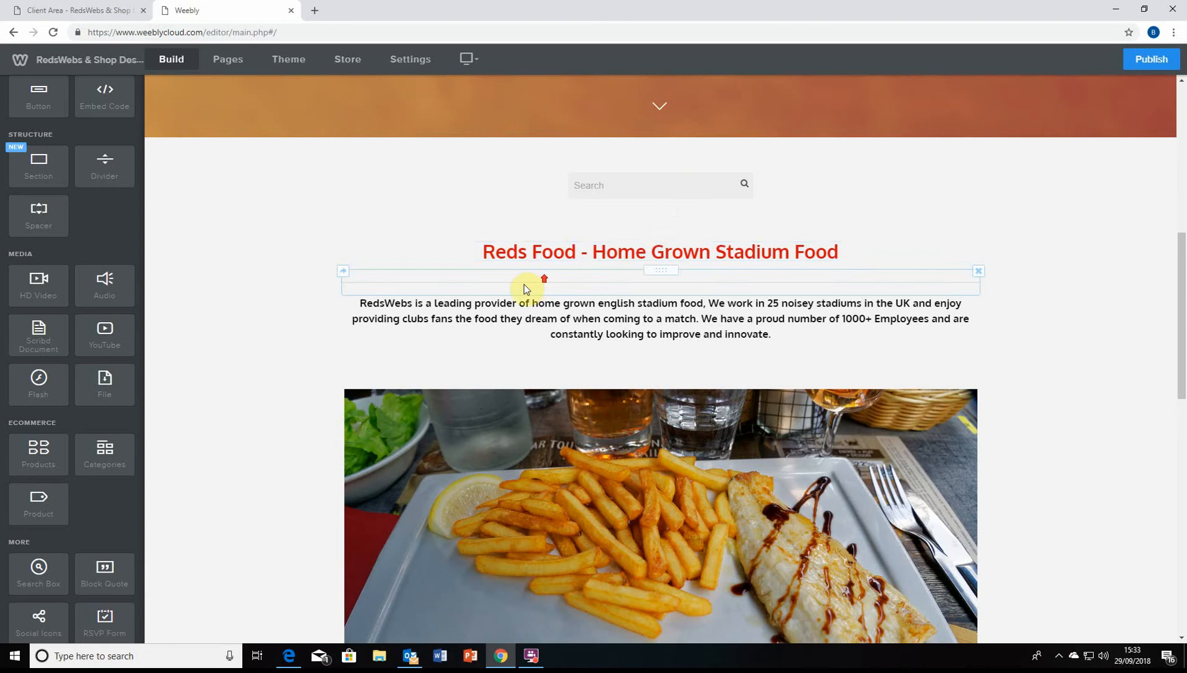
pyautogui.scroll(8, 575, 347)
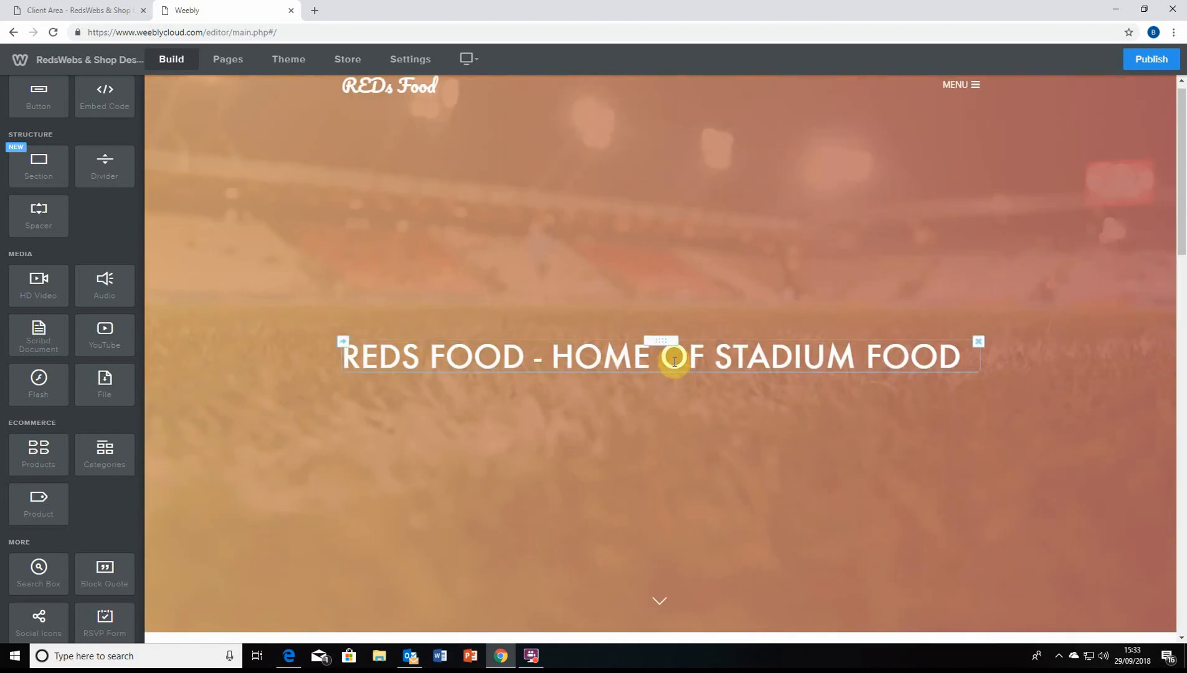
pyautogui.scroll(-2, 827, 303)
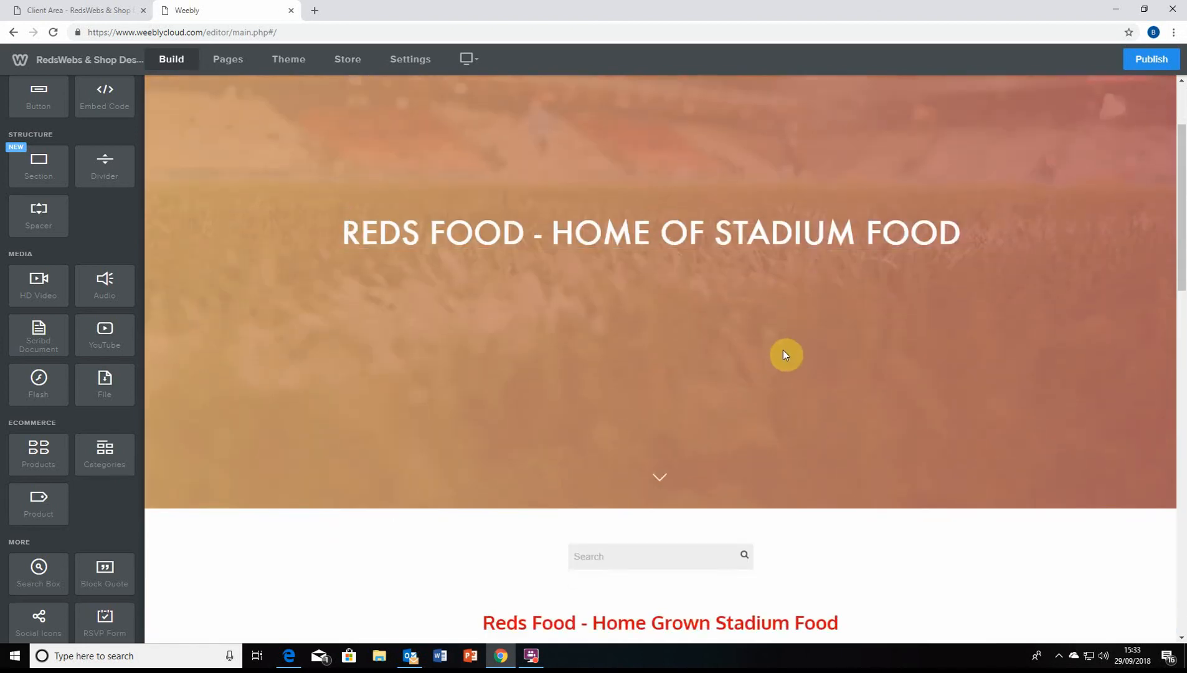
pyautogui.scroll(-7, 774, 362)
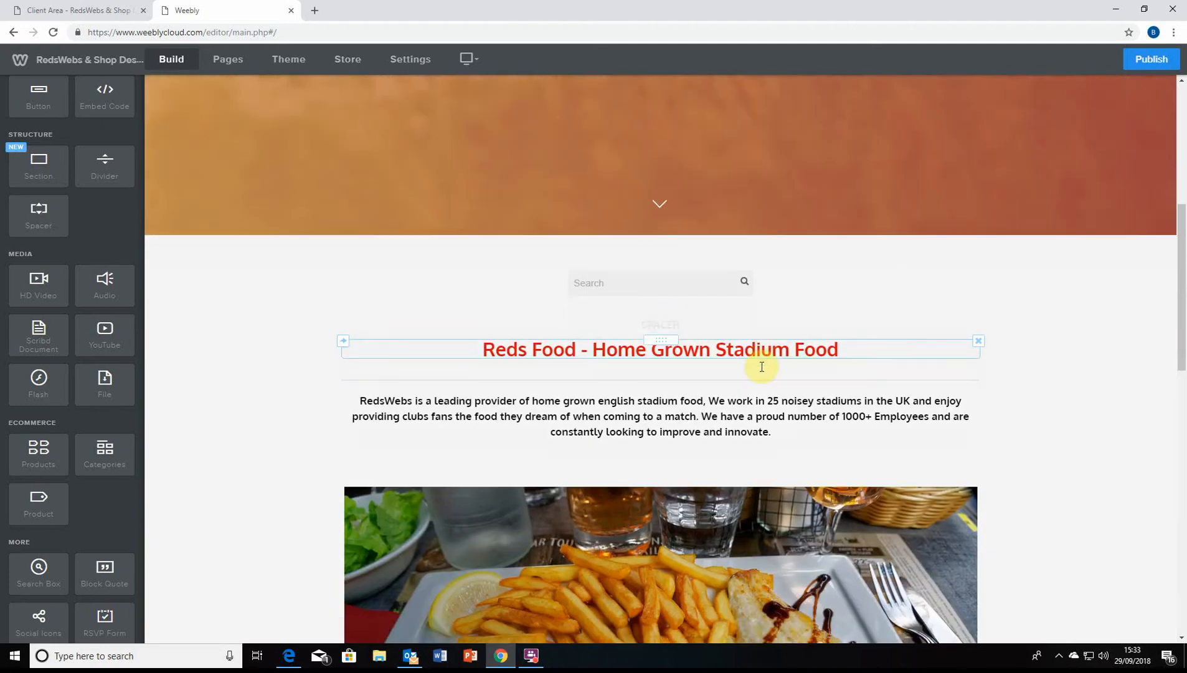
pyautogui.scroll(-5, 777, 367)
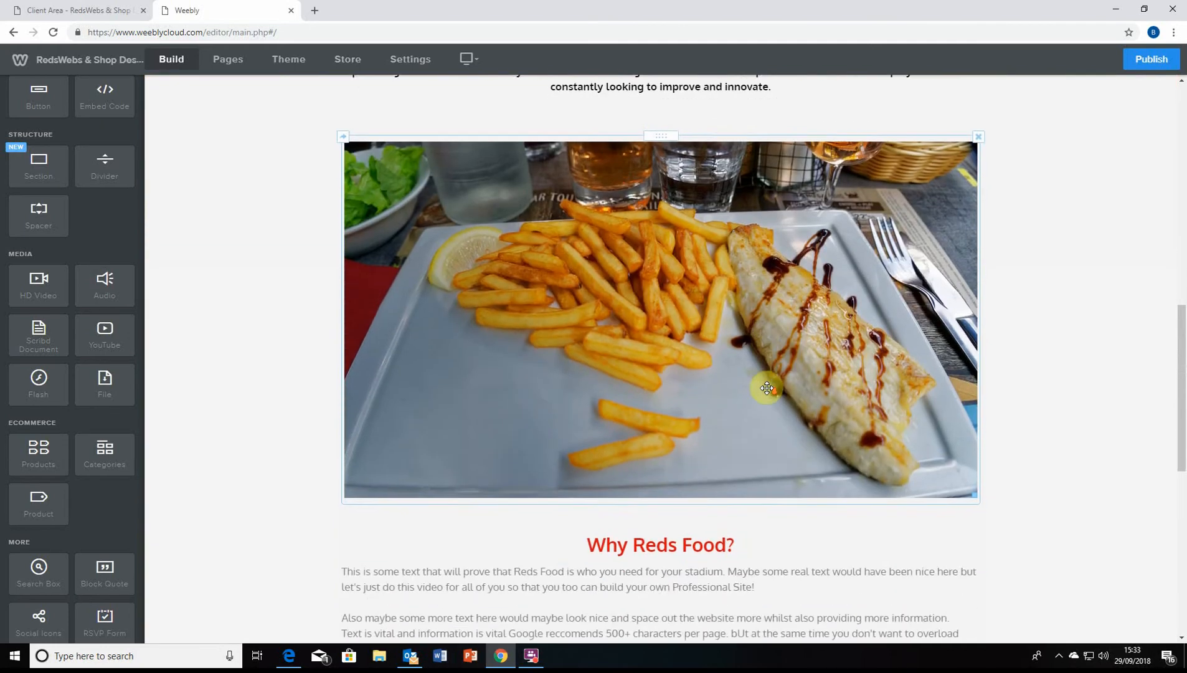
pyautogui.scroll(-2, 671, 443)
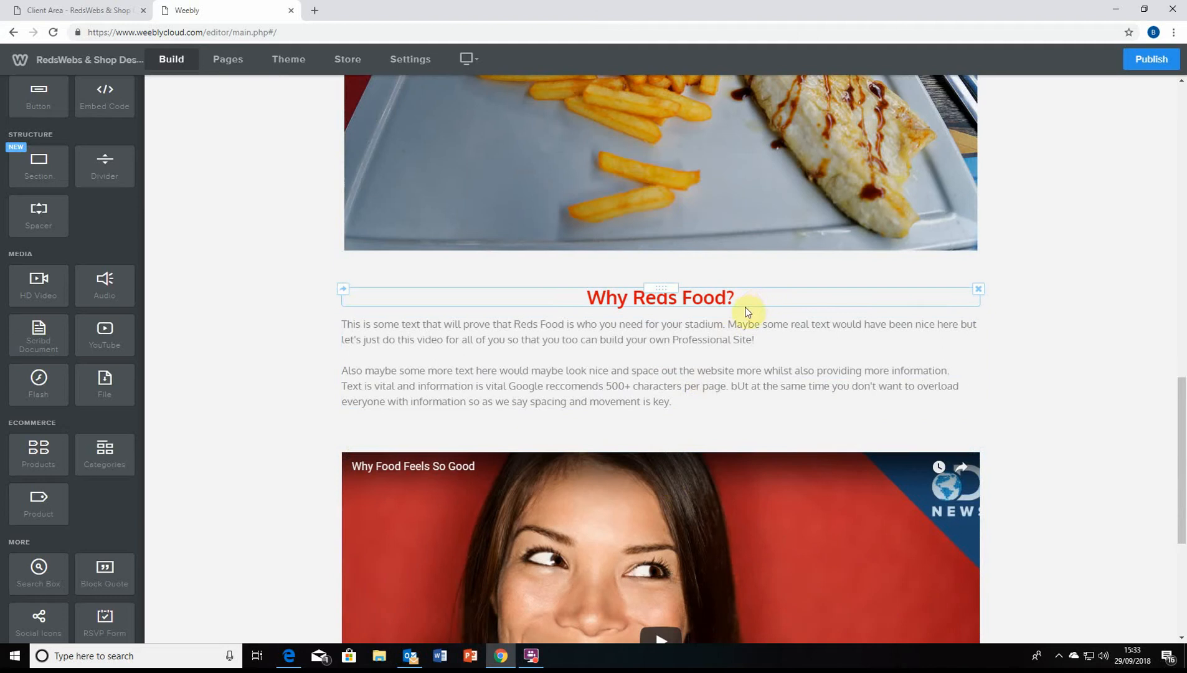
pyautogui.scroll(-1, 78, 448)
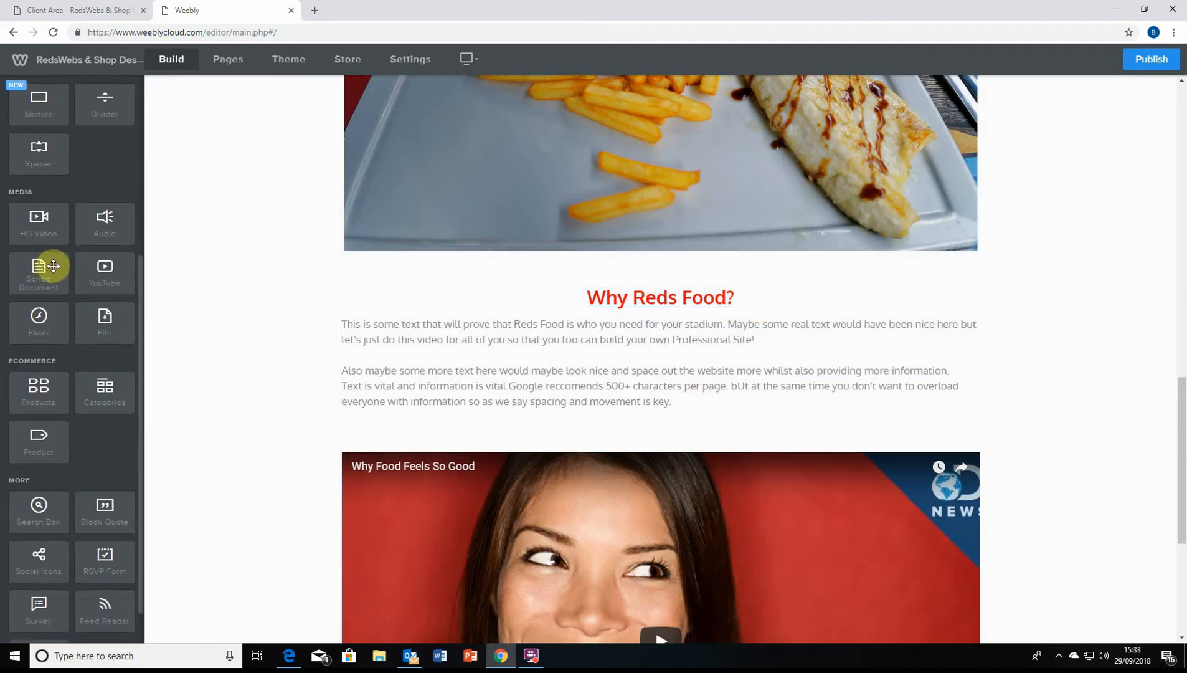
pyautogui.scroll(-1, 56, 286)
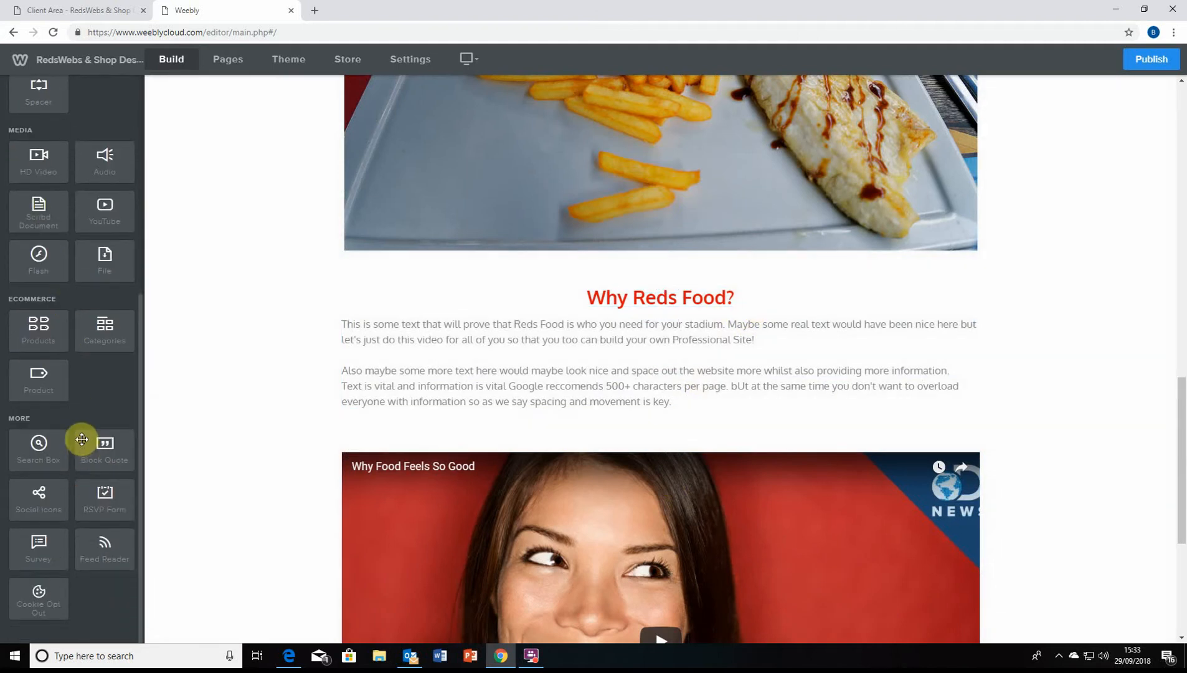
pyautogui.scroll(3, 82, 439)
pyautogui.moveTo(111, 222); pyautogui.dragTo(631, 321)
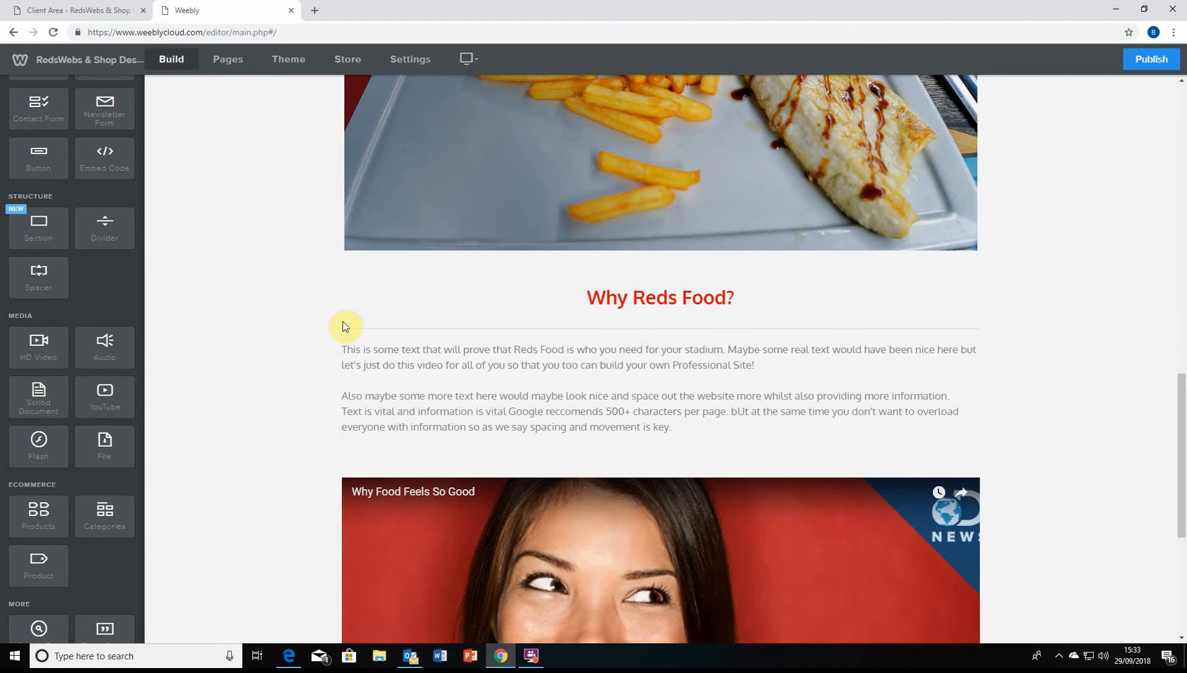
pyautogui.scroll(-1, 498, 336)
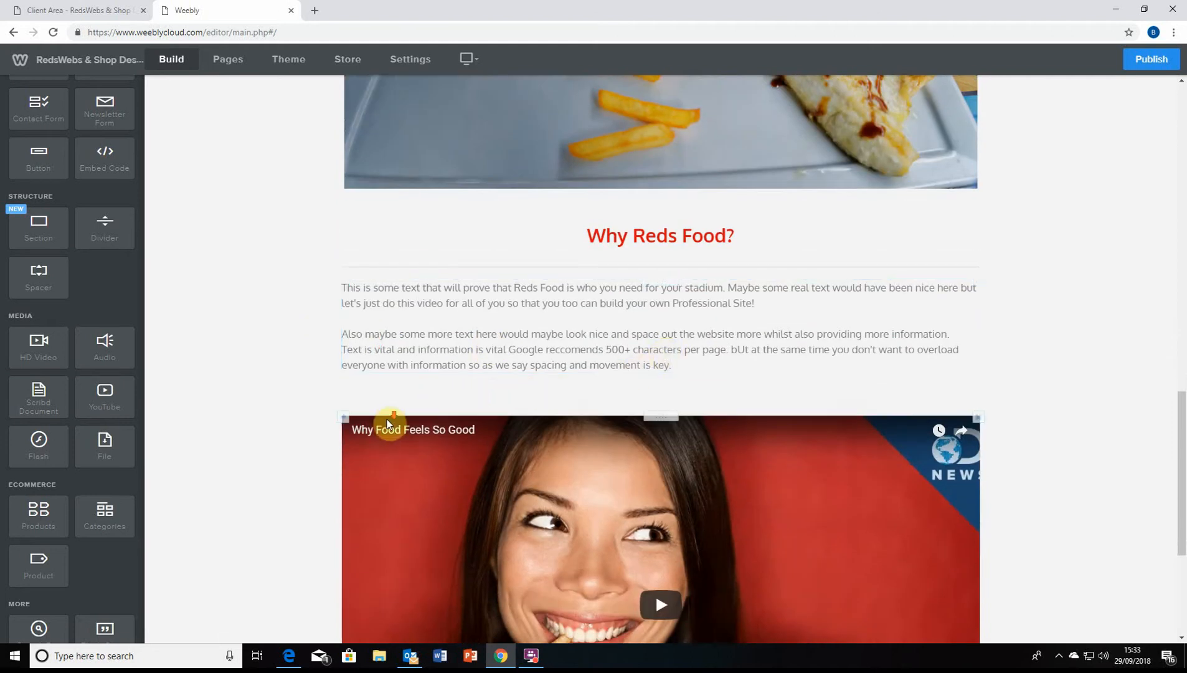
pyautogui.scroll(-2, 374, 418)
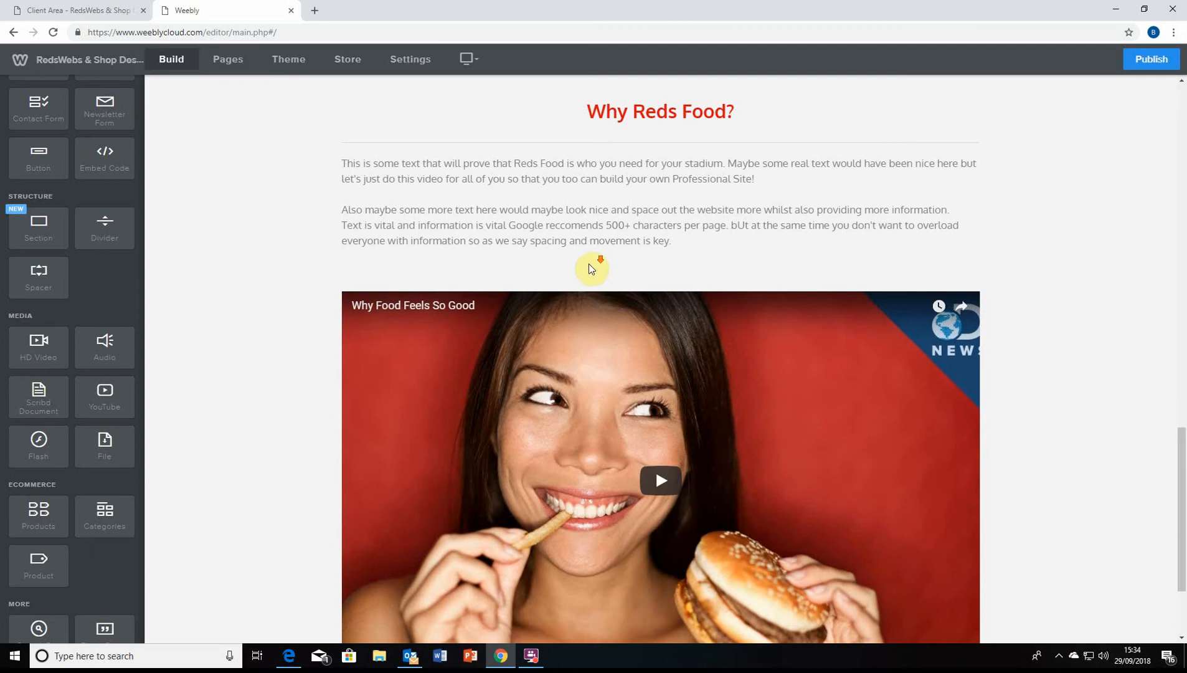
pyautogui.scroll(-2, 591, 265)
pyautogui.scroll(-3, 100, 476)
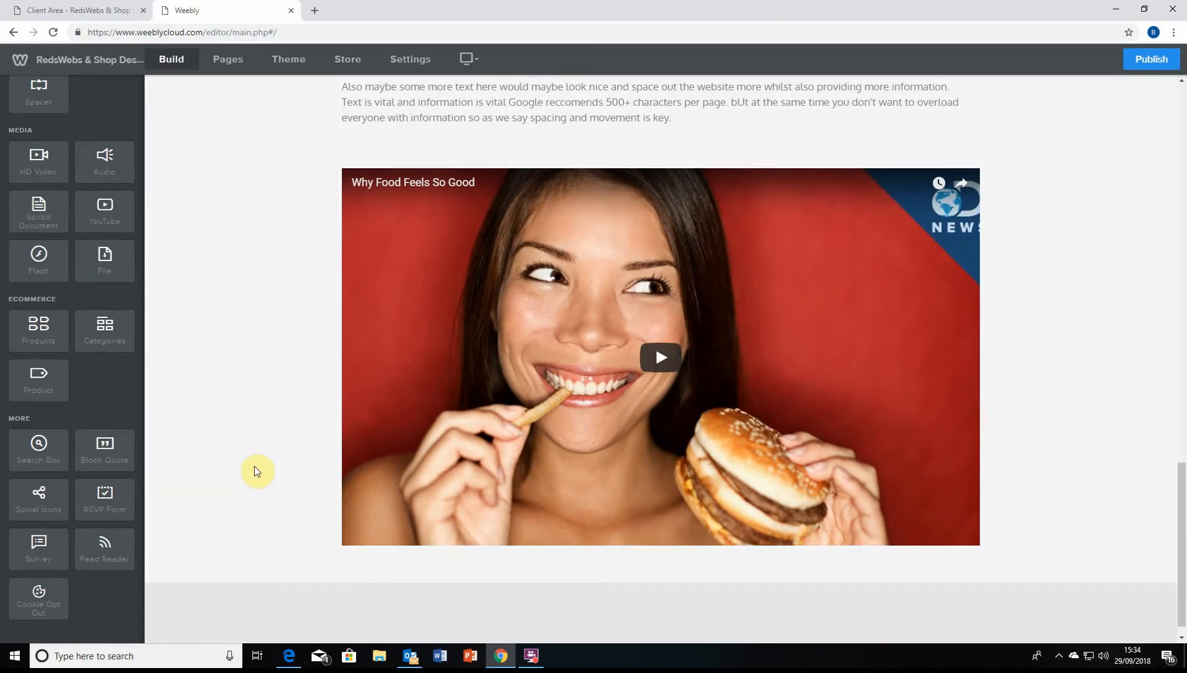
pyautogui.scroll(6, 254, 465)
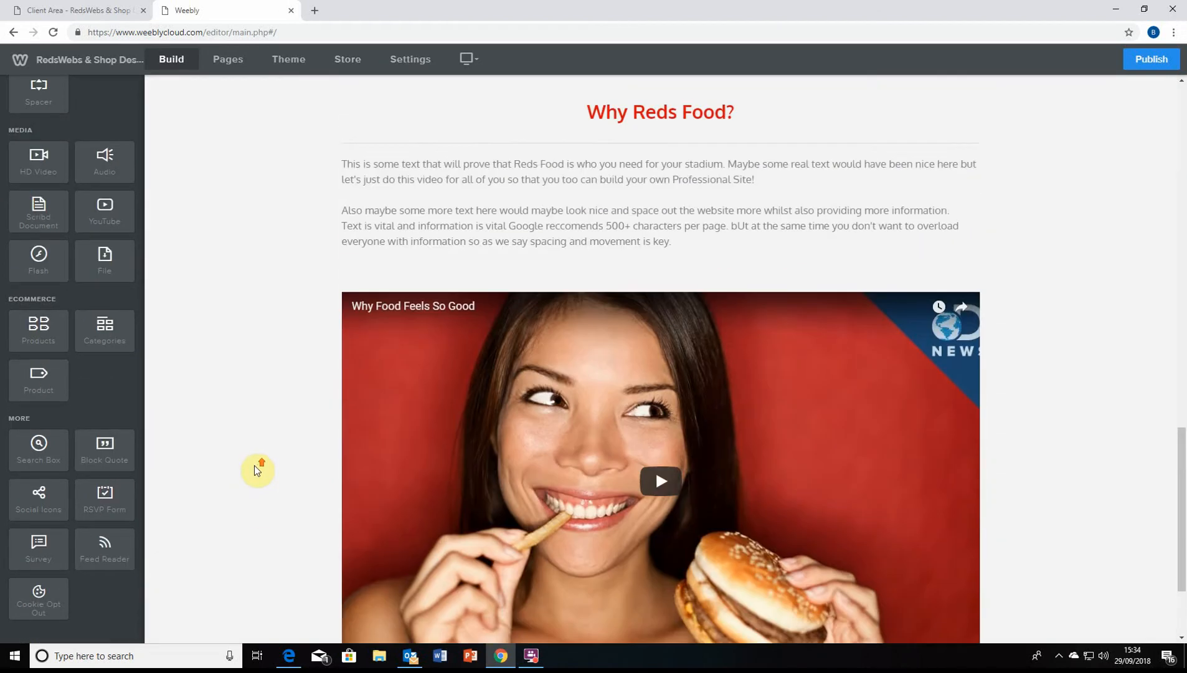
pyautogui.scroll(5, 75, 449)
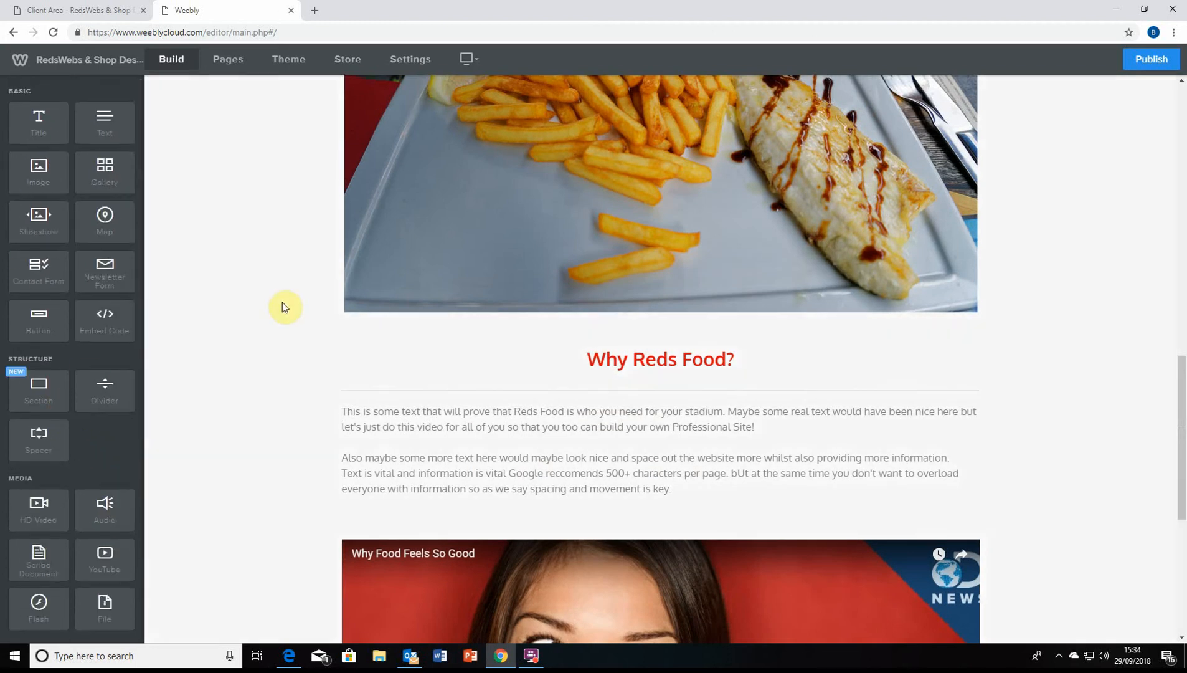
pyautogui.scroll(15, 283, 311)
pyautogui.scroll(1, 564, 331)
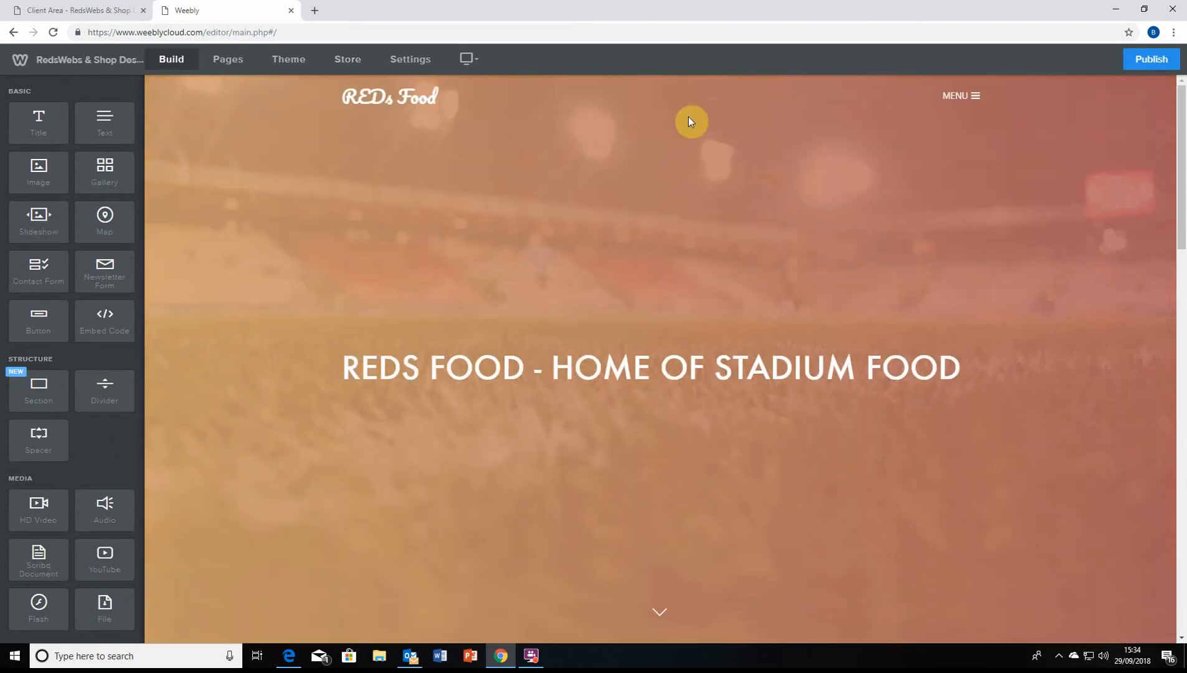
pyautogui.click(958, 96)
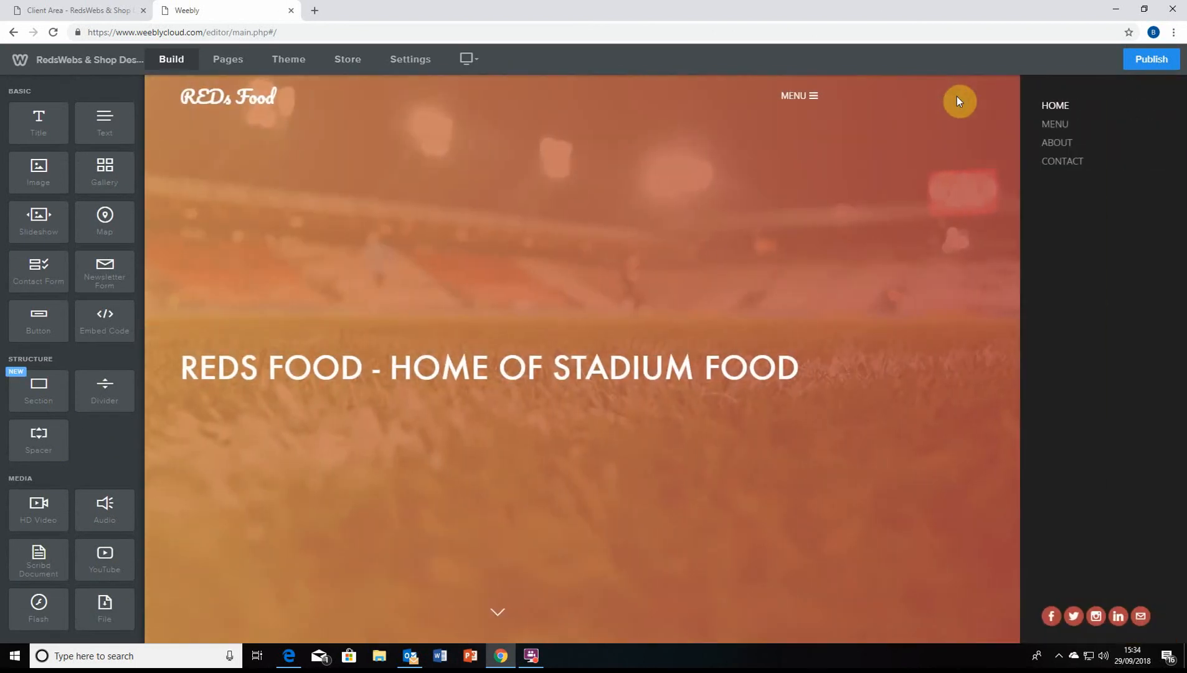
pyautogui.click(797, 97)
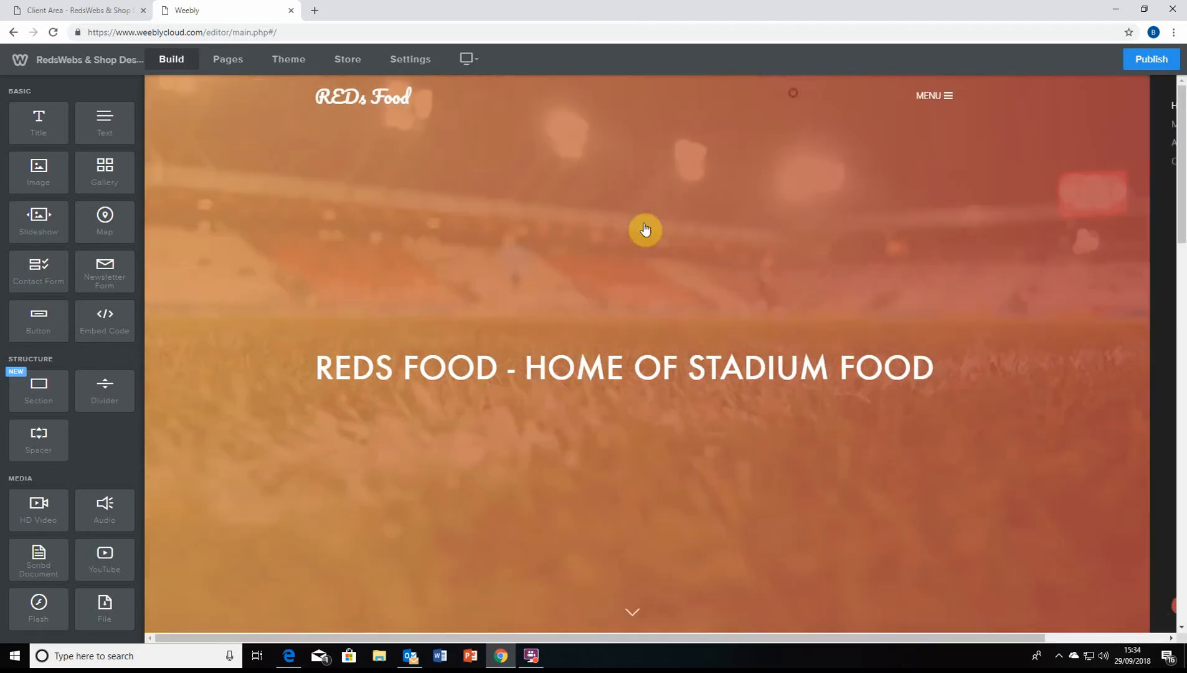
pyautogui.scroll(-2, 597, 248)
pyautogui.scroll(-6, 577, 273)
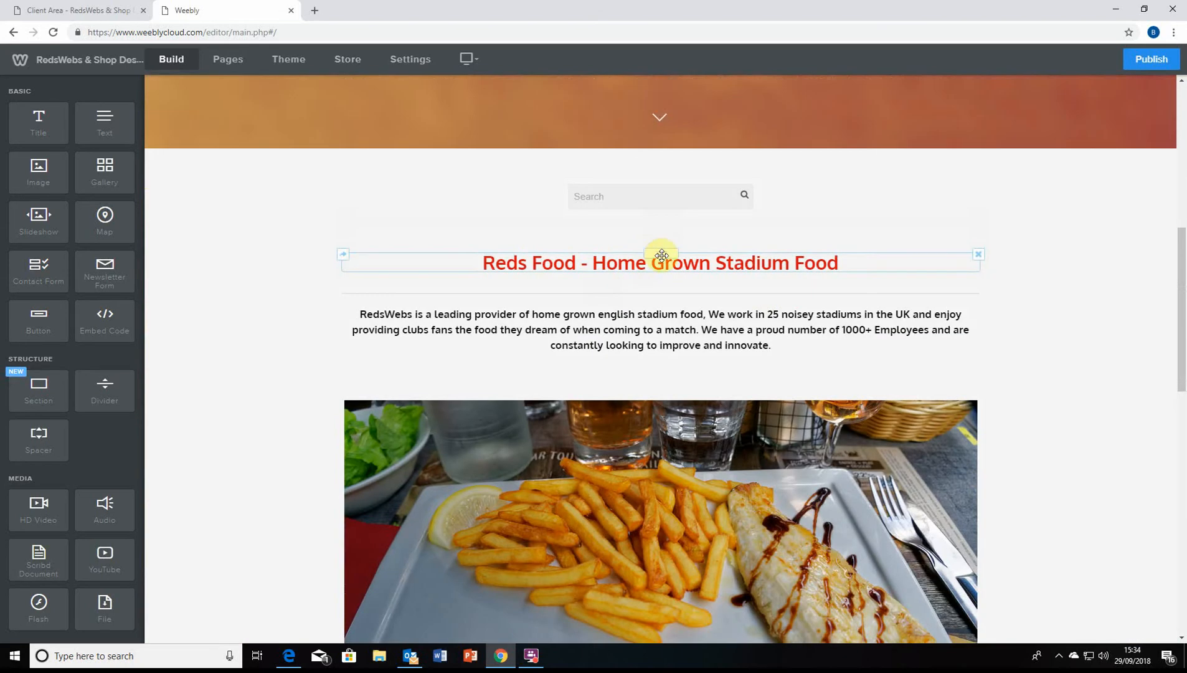
pyautogui.scroll(-3, 638, 405)
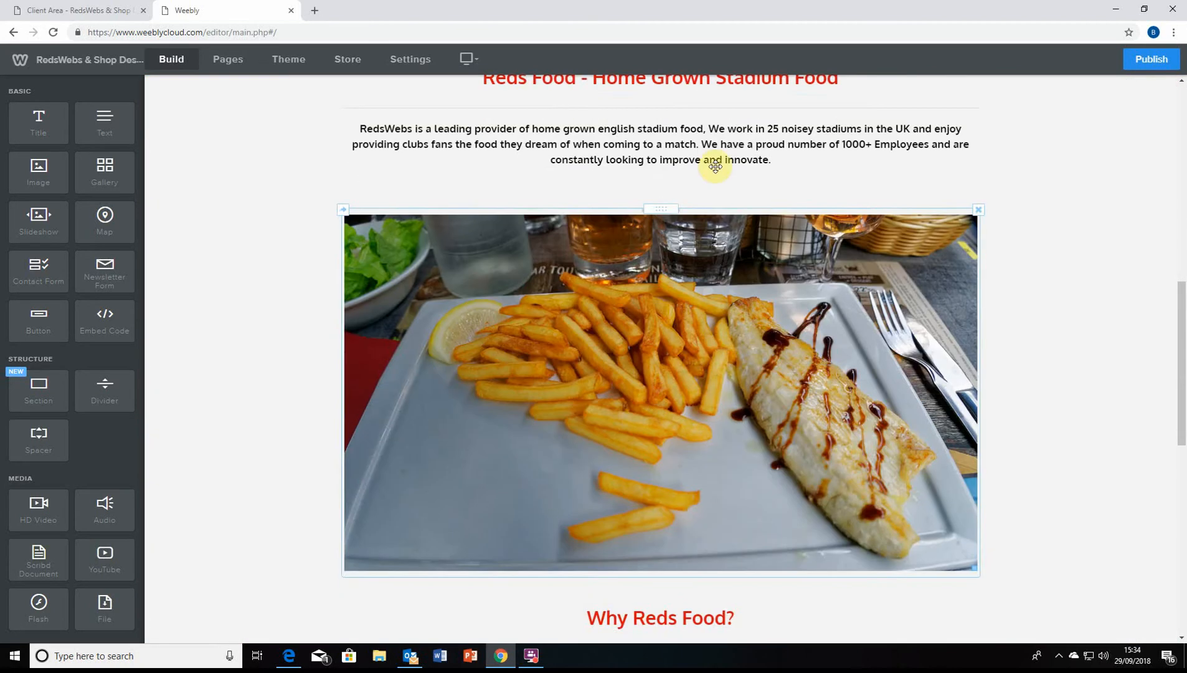
pyautogui.scroll(-3, 702, 416)
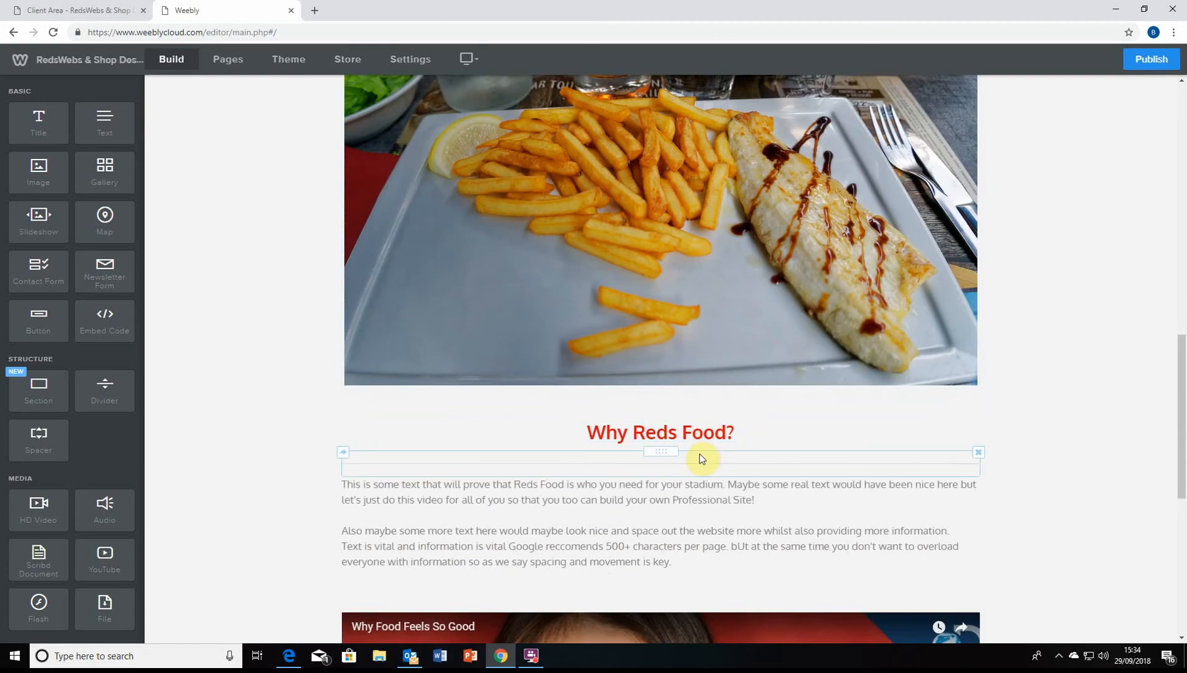
pyautogui.scroll(-7, 685, 449)
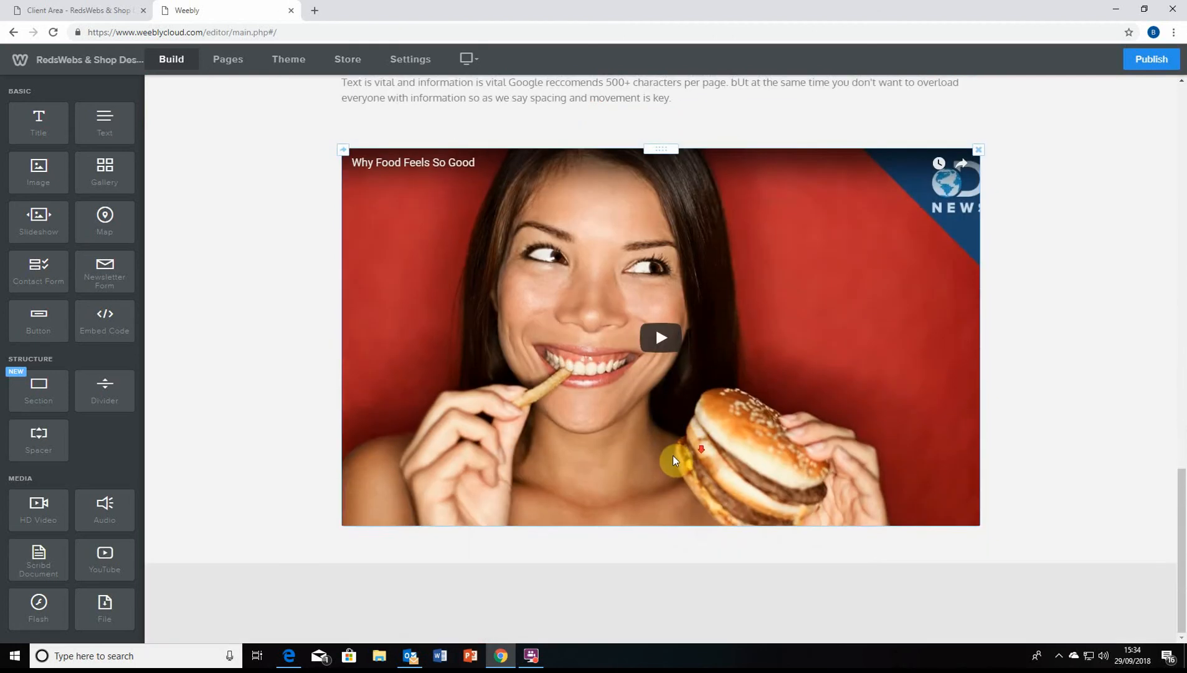
pyautogui.scroll(15, 432, 423)
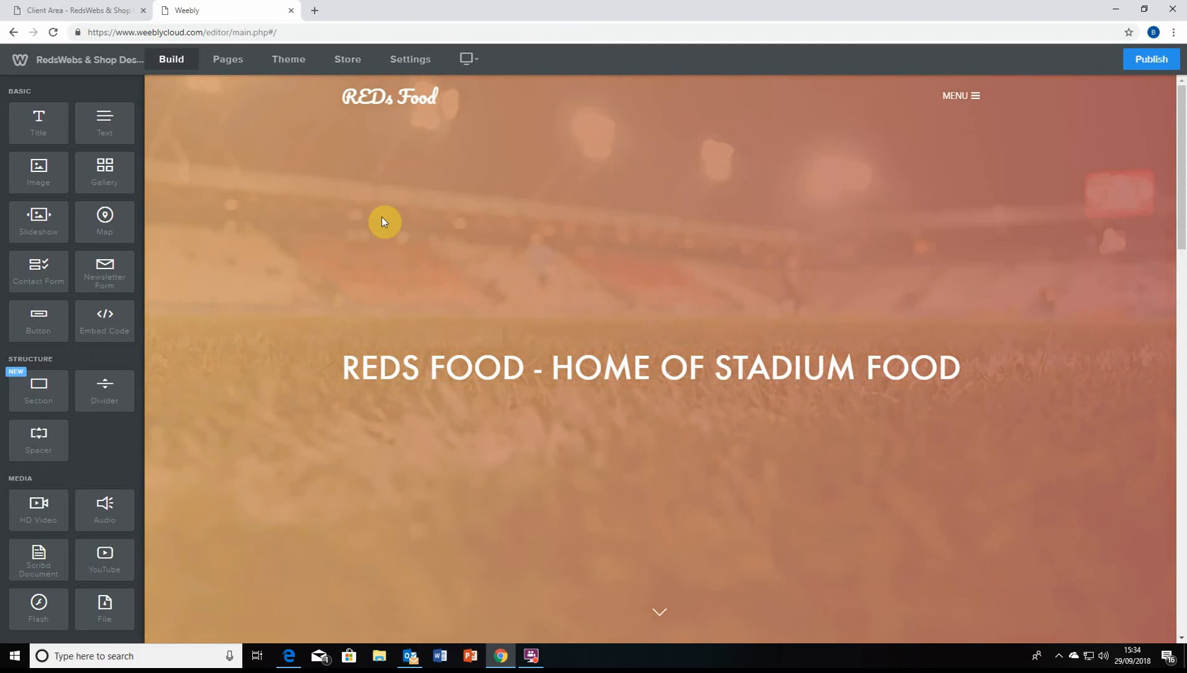
pyautogui.scroll(-13, 382, 218)
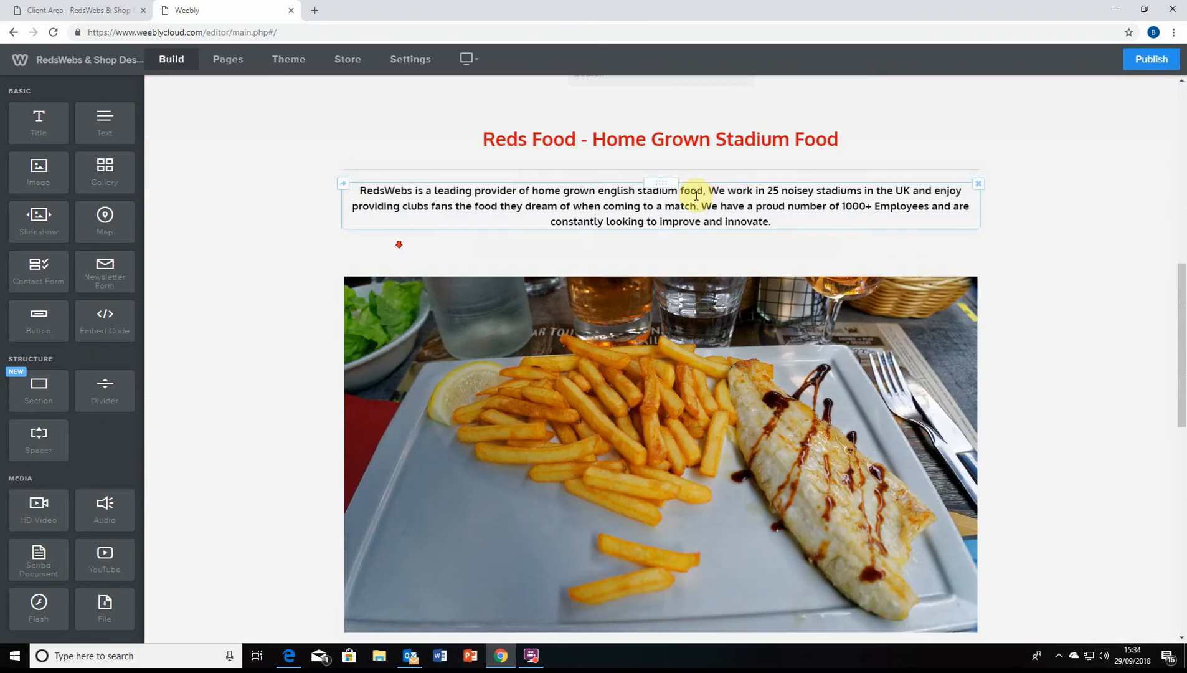
pyautogui.scroll(-7, 598, 387)
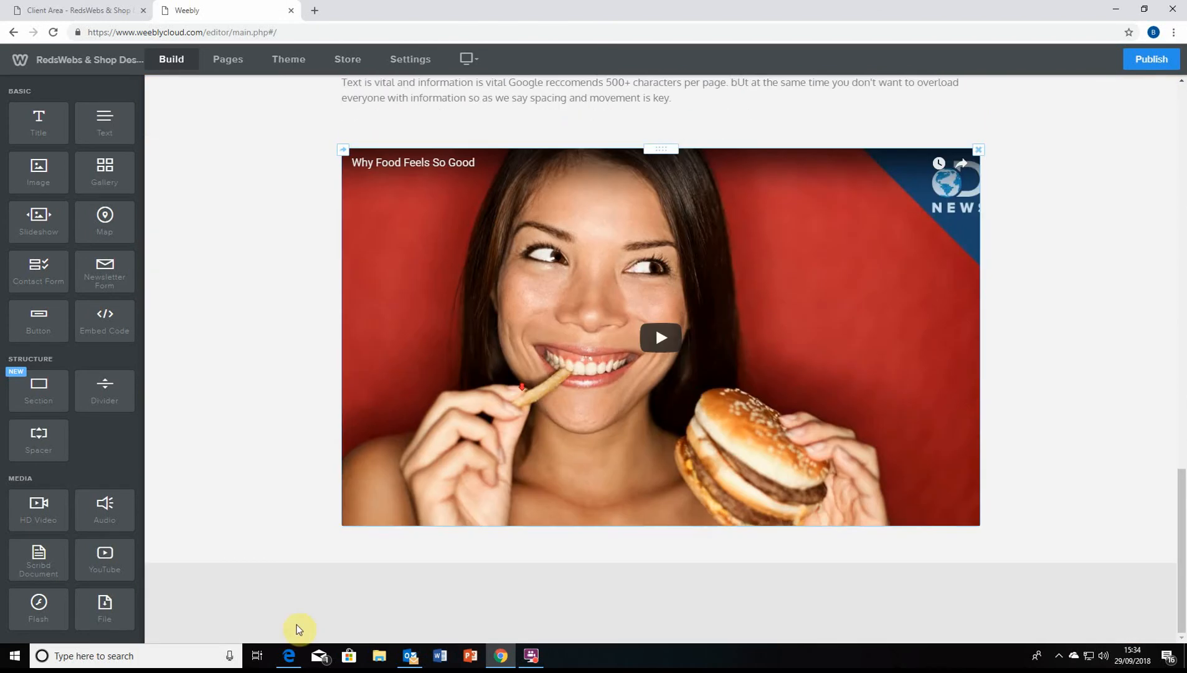
pyautogui.scroll(10, 477, 522)
pyautogui.scroll(3, 633, 386)
pyautogui.scroll(-3, 742, 612)
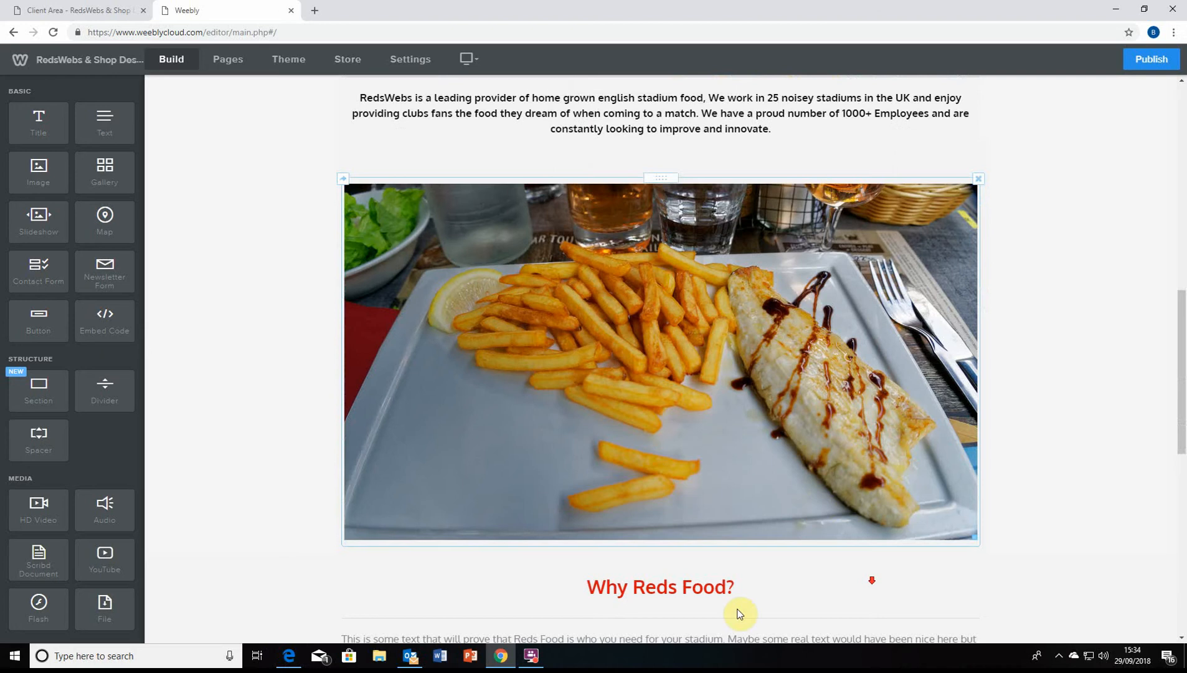
pyautogui.scroll(10, 679, 460)
pyautogui.scroll(-2, 678, 460)
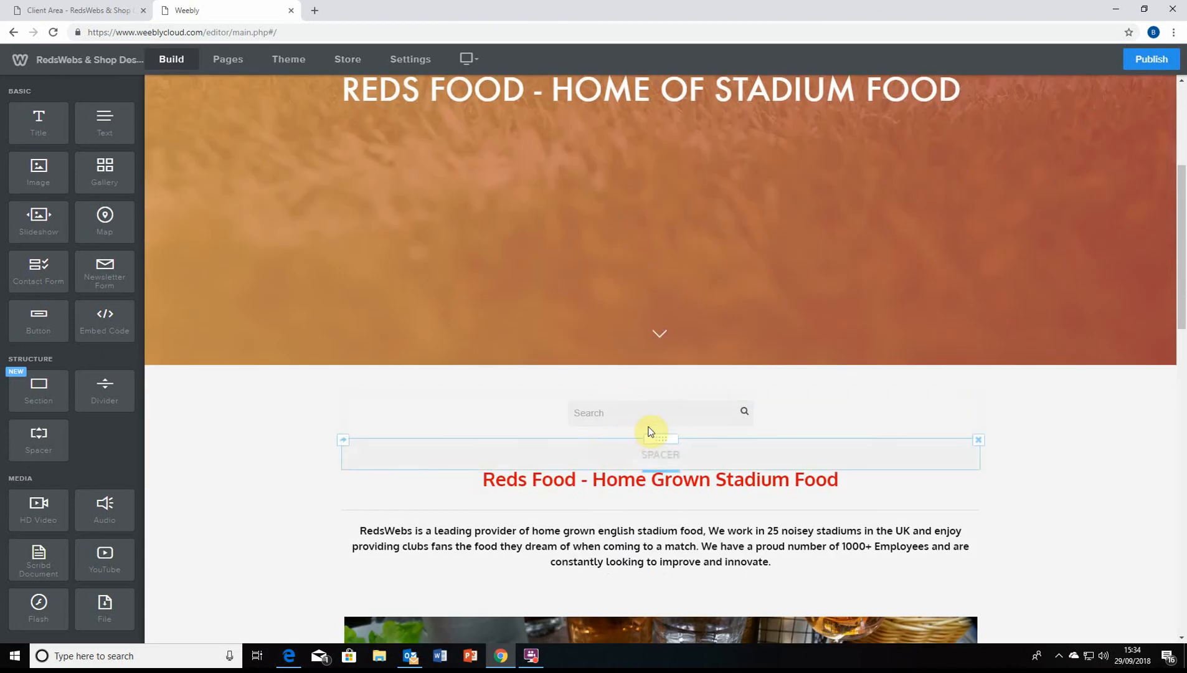
pyautogui.scroll(-2, 665, 487)
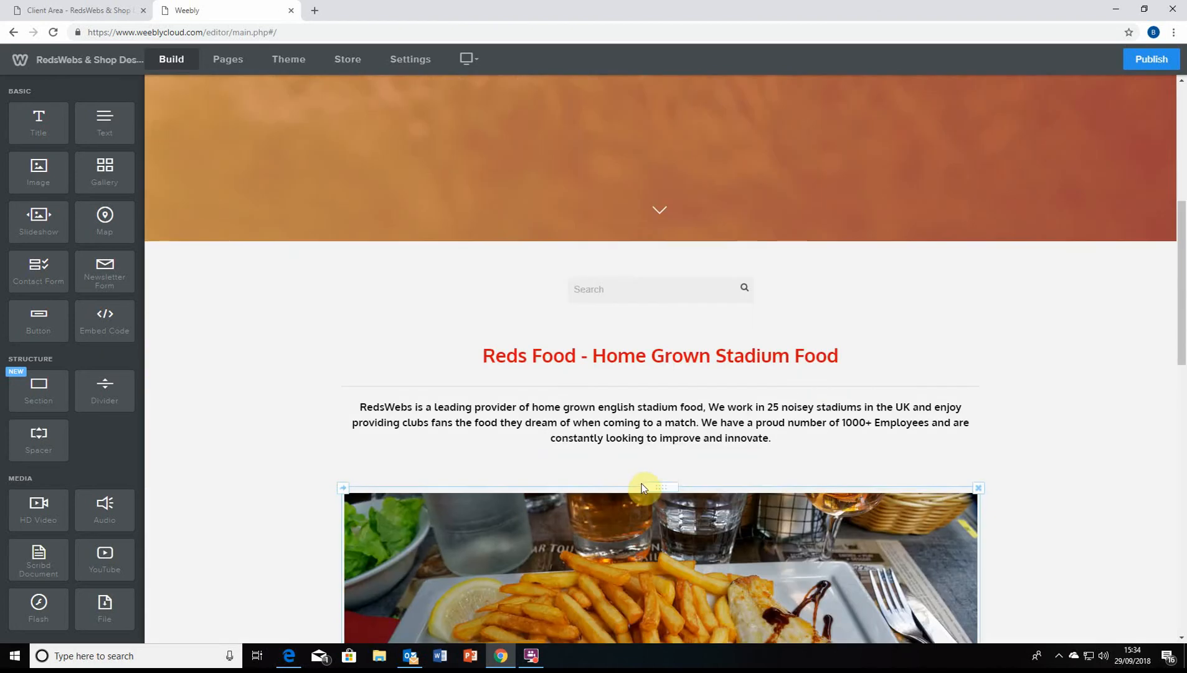
pyautogui.scroll(-14, 560, 489)
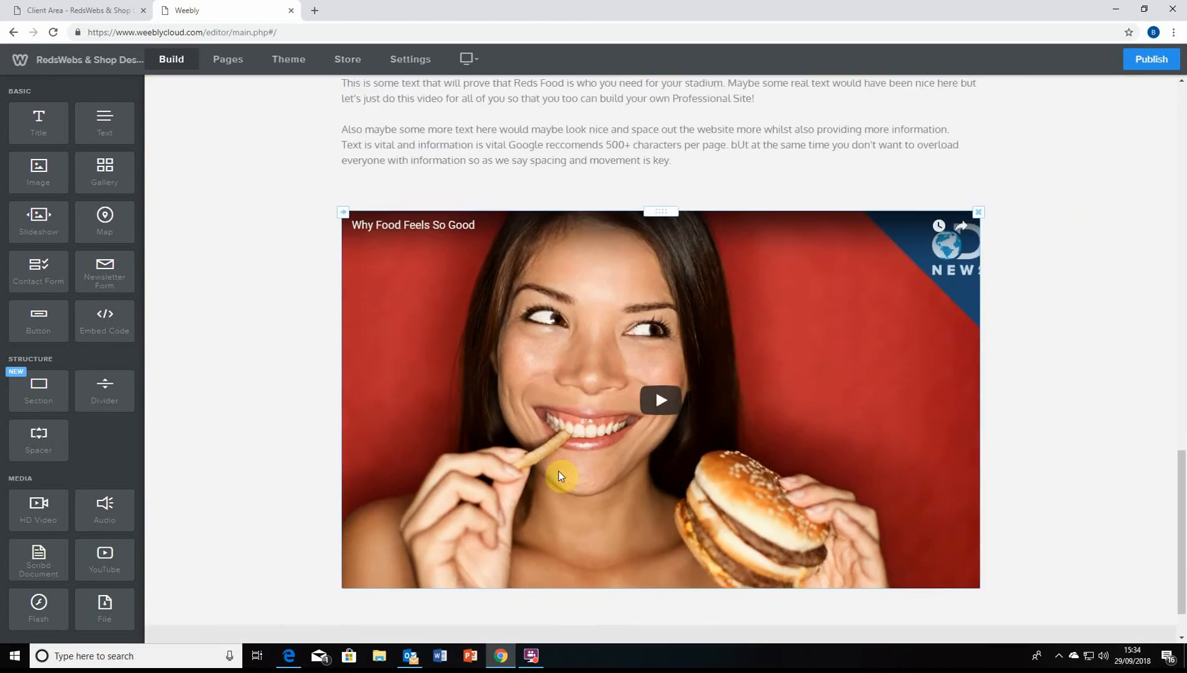
pyautogui.scroll(1, 560, 475)
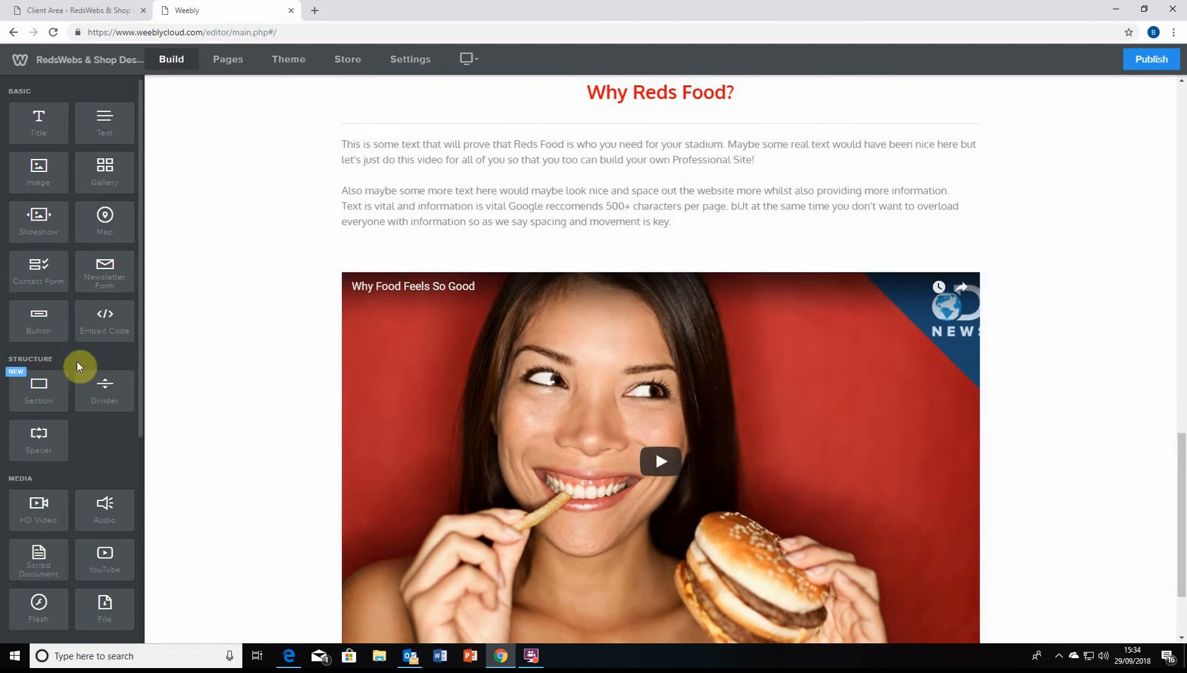
pyautogui.scroll(-1, 498, 328)
pyautogui.scroll(5, 455, 358)
pyautogui.scroll(-3, 532, 490)
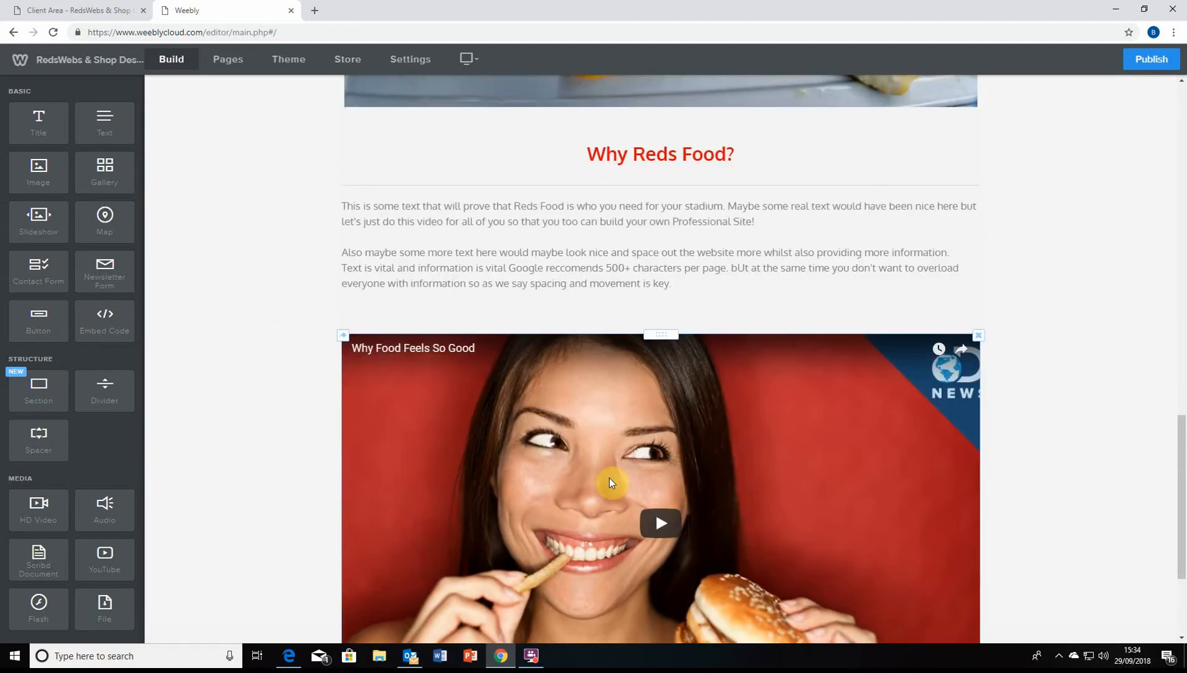
pyautogui.scroll(-4, 61, 357)
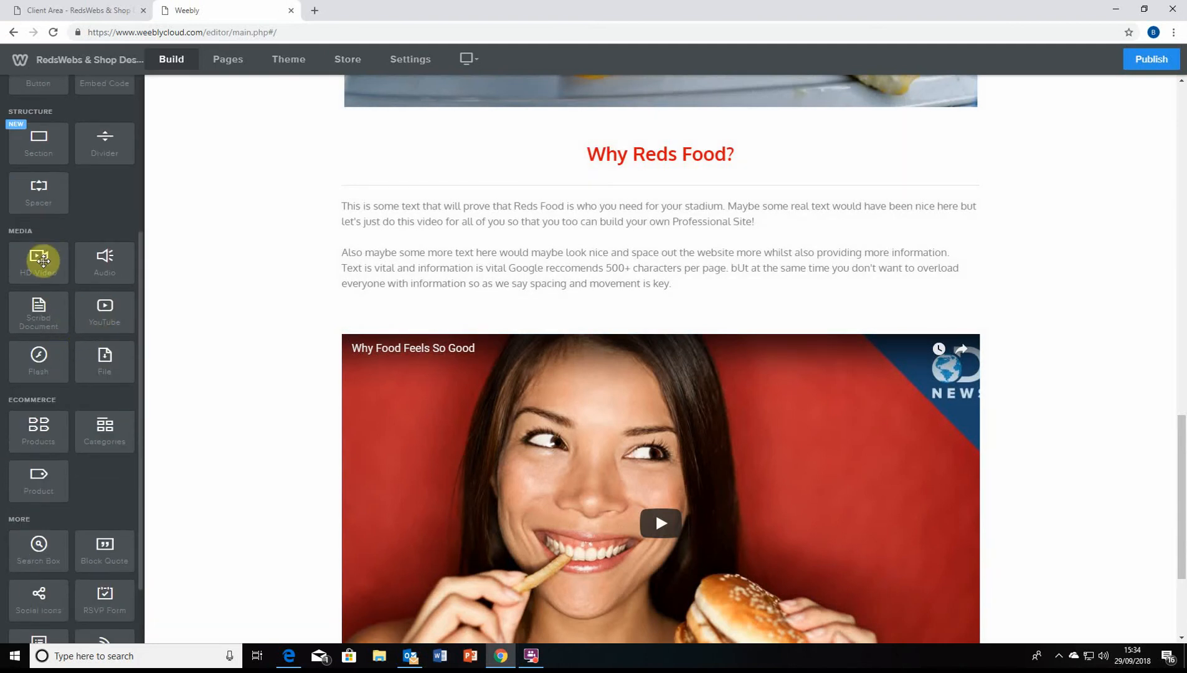
pyautogui.scroll(-2, 392, 459)
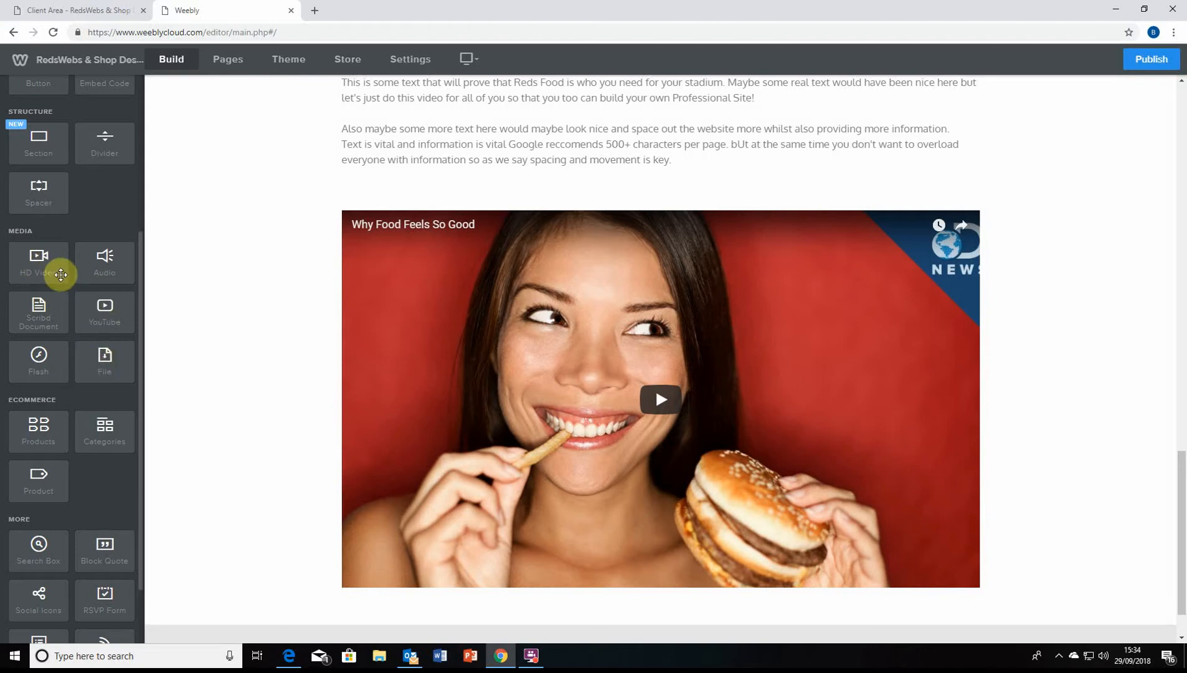
# Add an HD Video block below the 'Why Food Feels So Good' YouTube video
pyautogui.moveTo(55, 272); pyautogui.dragTo(54, 281)
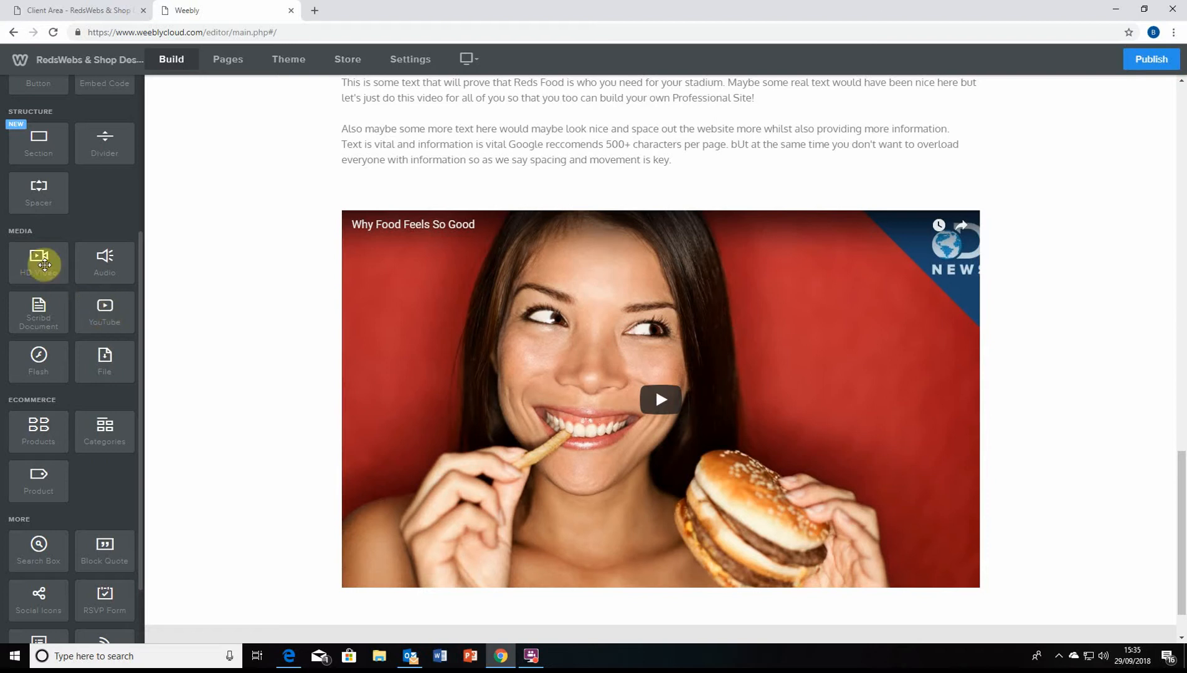
pyautogui.scroll(-1, 154, 294)
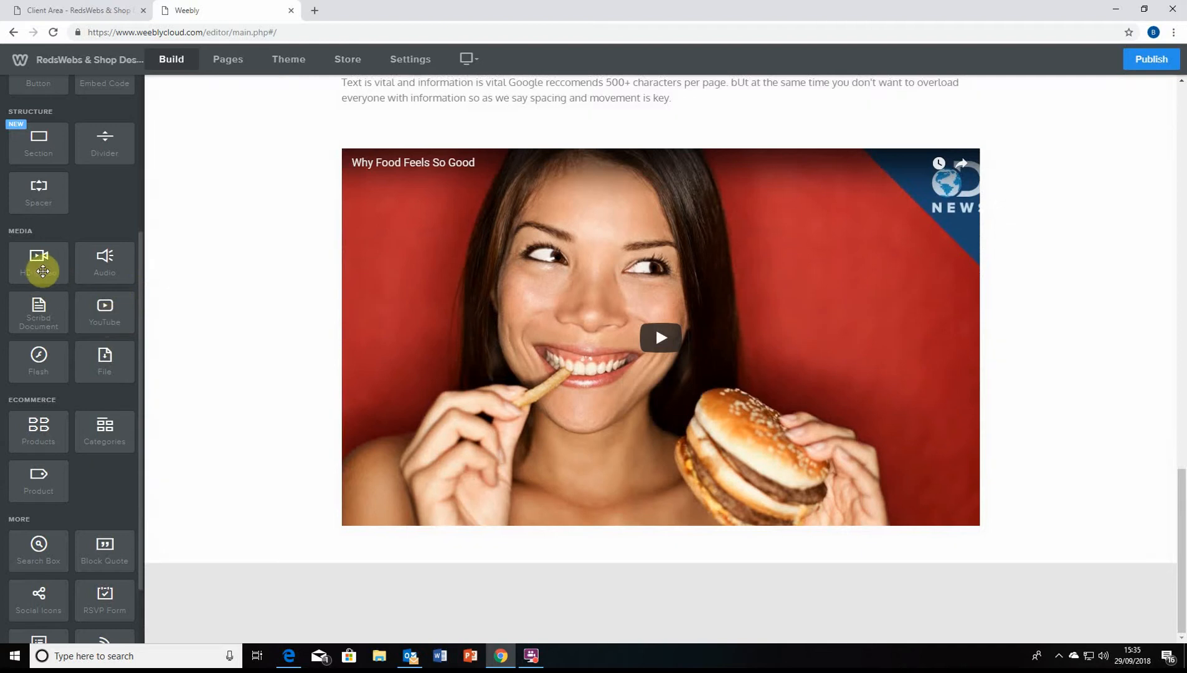
pyautogui.click(188, 289)
pyautogui.moveTo(33, 267); pyautogui.dragTo(547, 541)
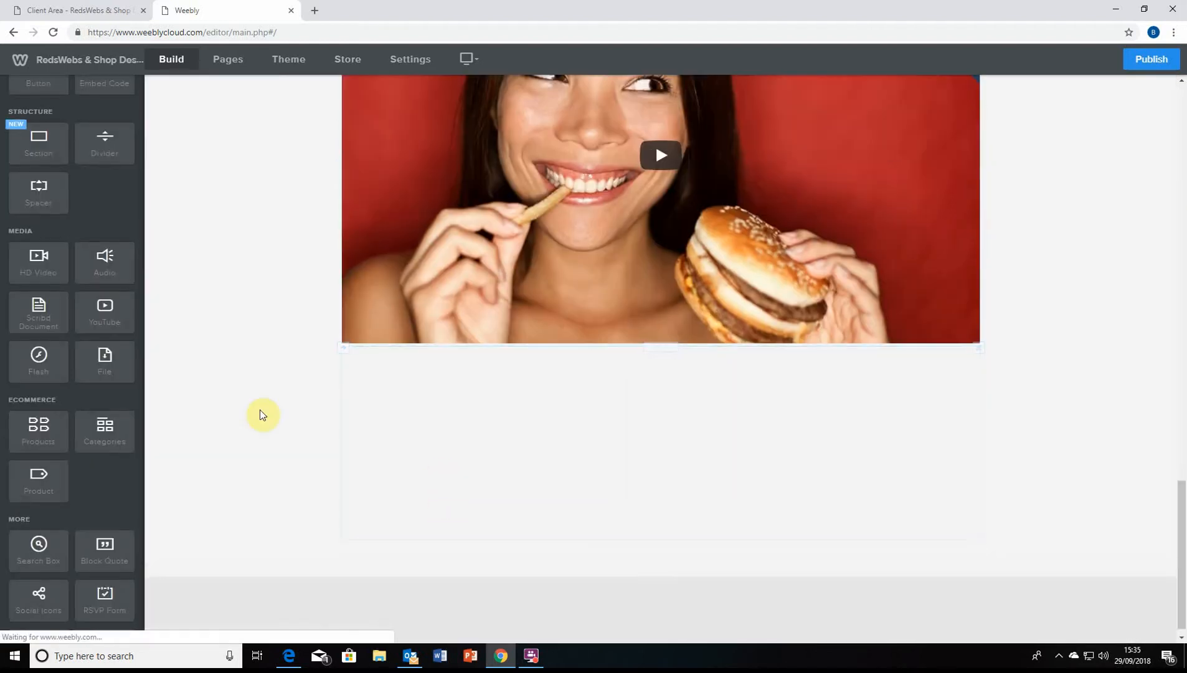
# Cancel the video file upload without choosing a file, then delete the empty HD Video block
pyautogui.click(520, 434)
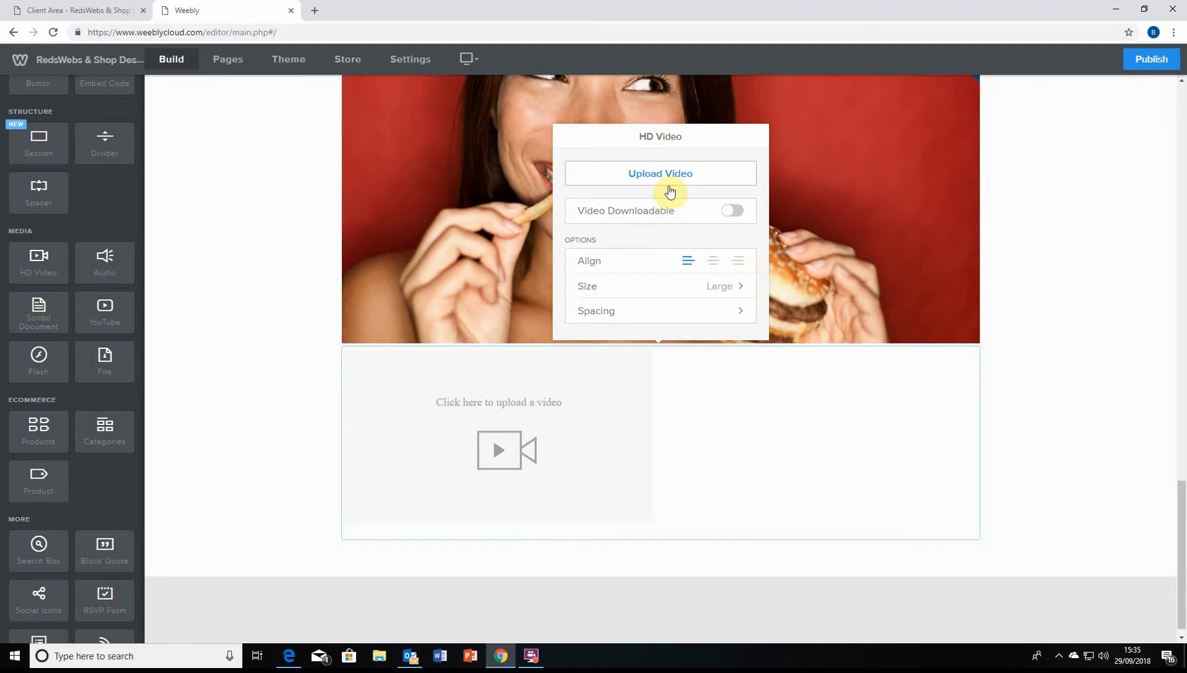
pyautogui.click(666, 180)
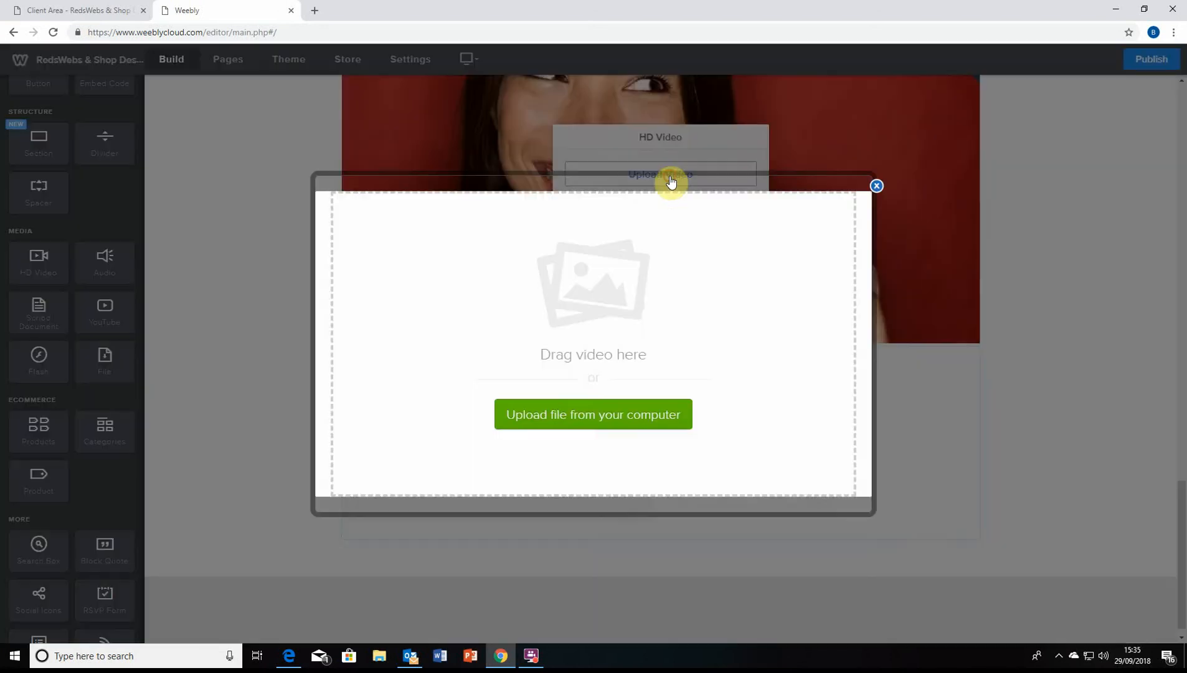
pyautogui.click(600, 421)
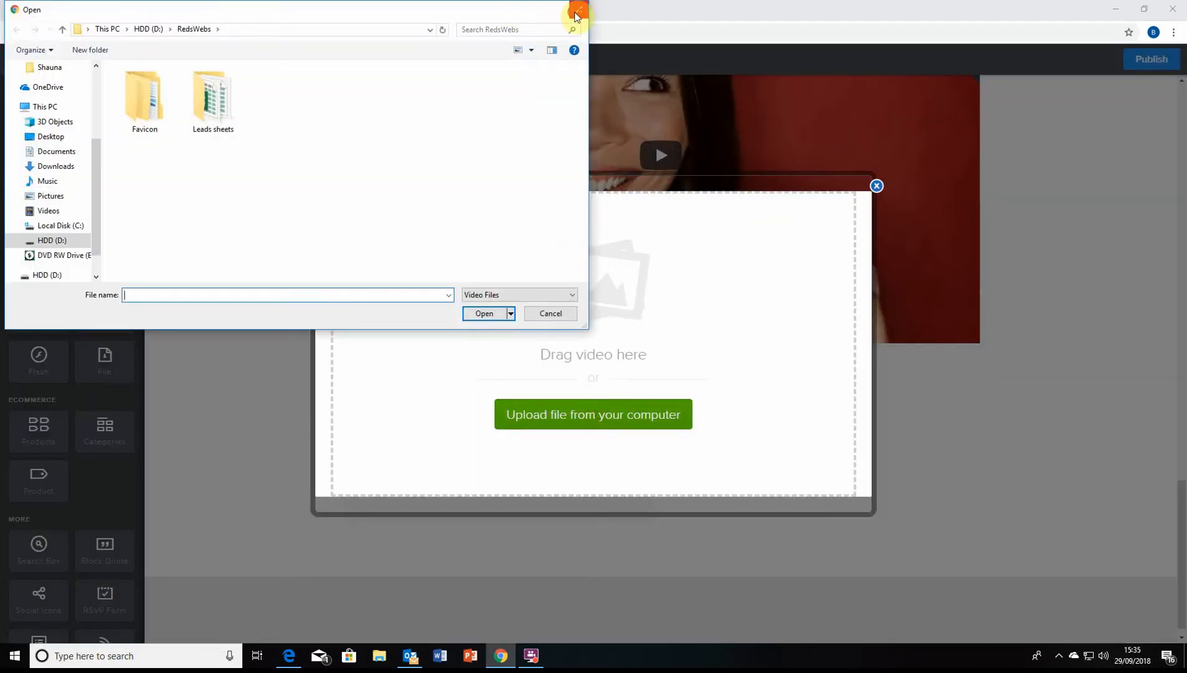
pyautogui.click(577, 13)
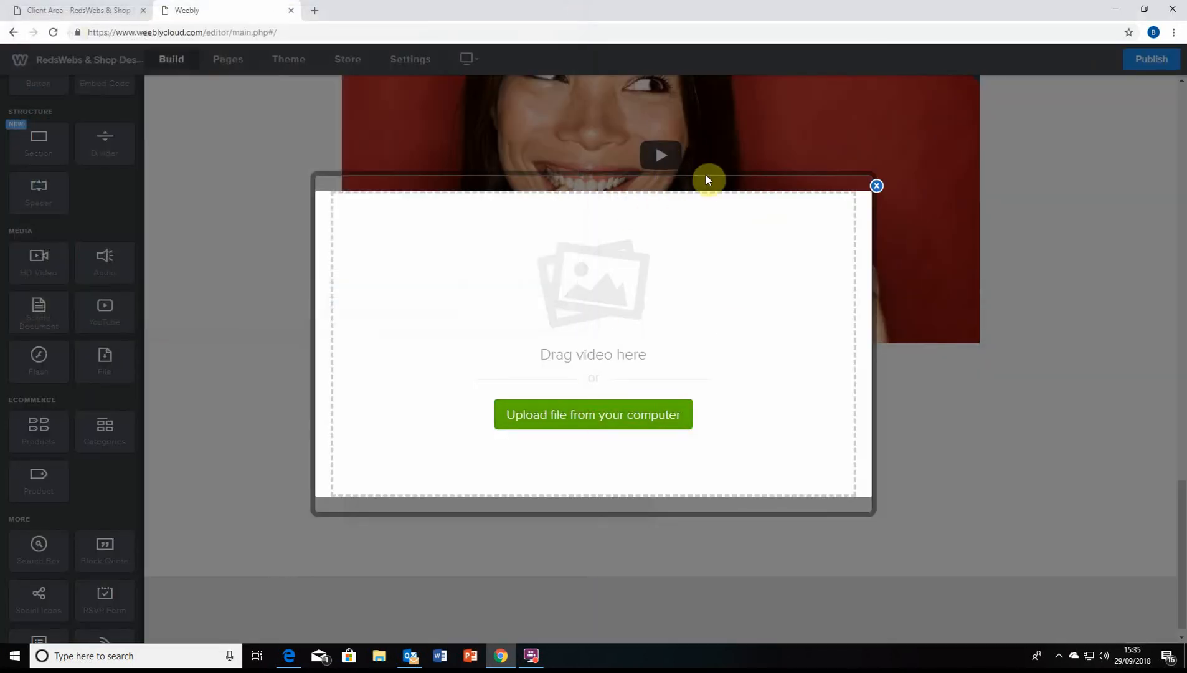
pyautogui.click(876, 188)
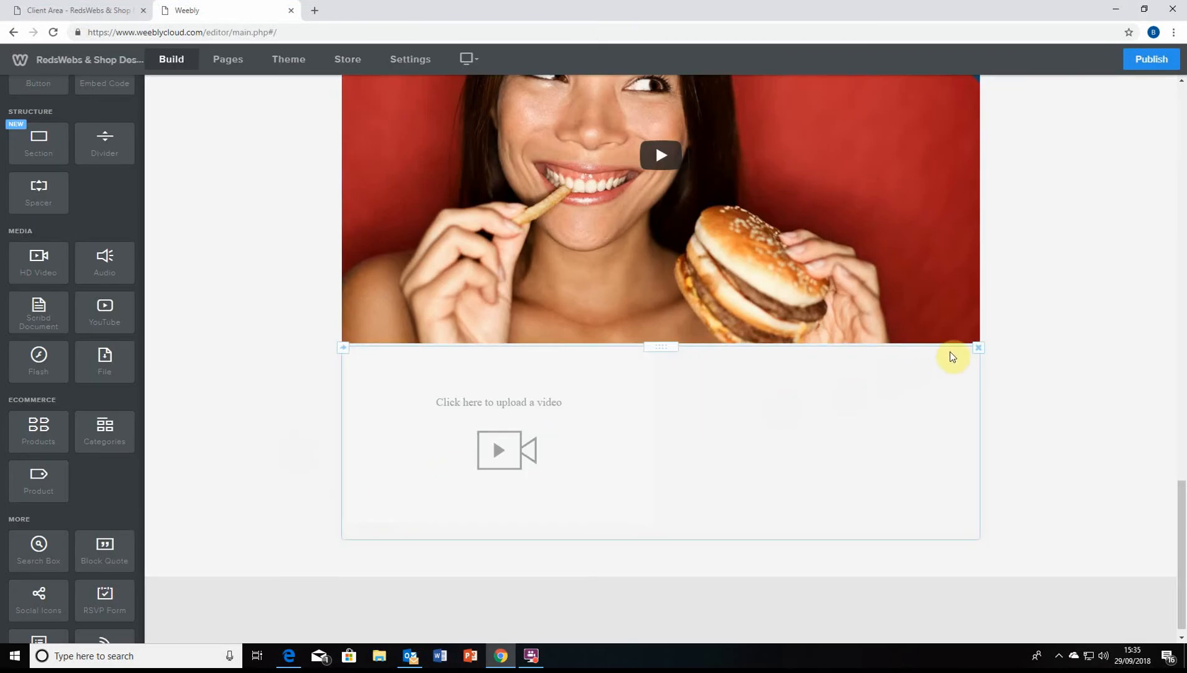
pyautogui.click(978, 346)
pyautogui.click(944, 314)
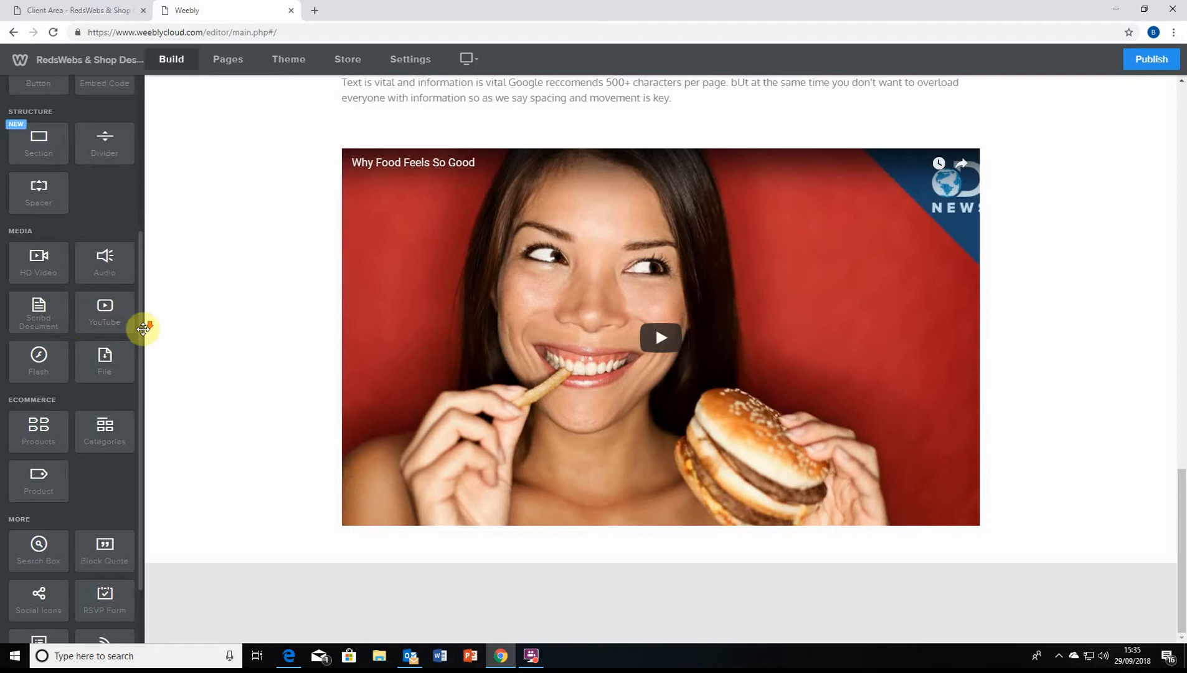
pyautogui.moveTo(117, 312); pyautogui.dragTo(651, 553)
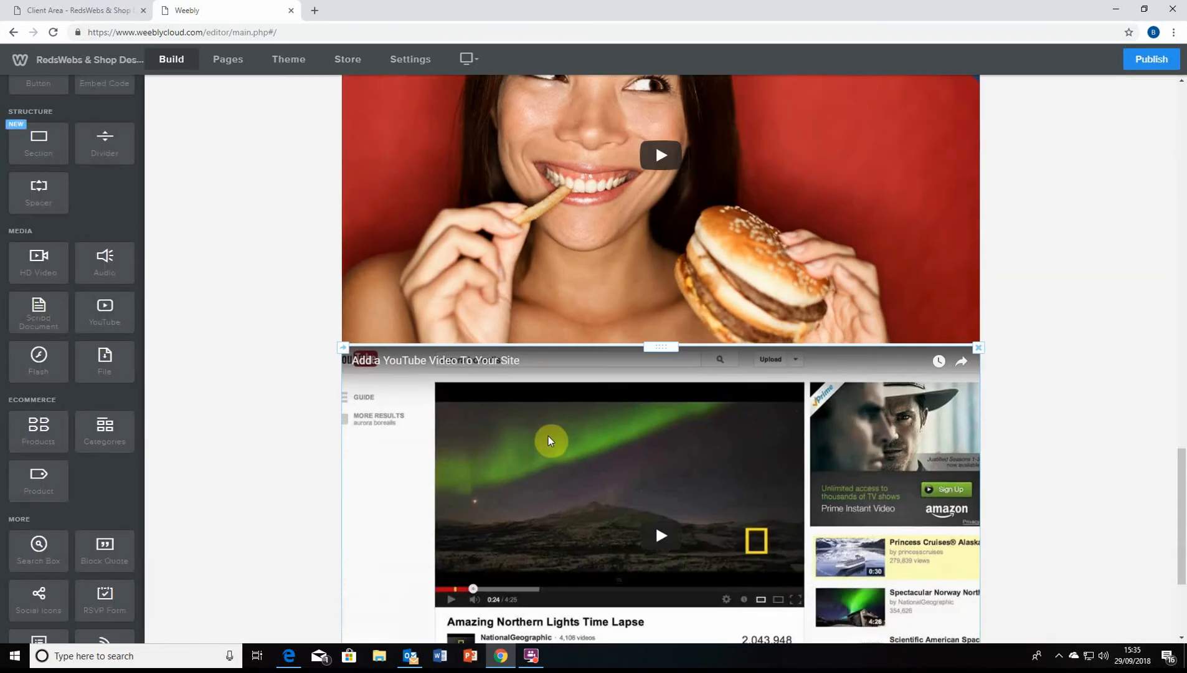
pyautogui.scroll(-3, 550, 433)
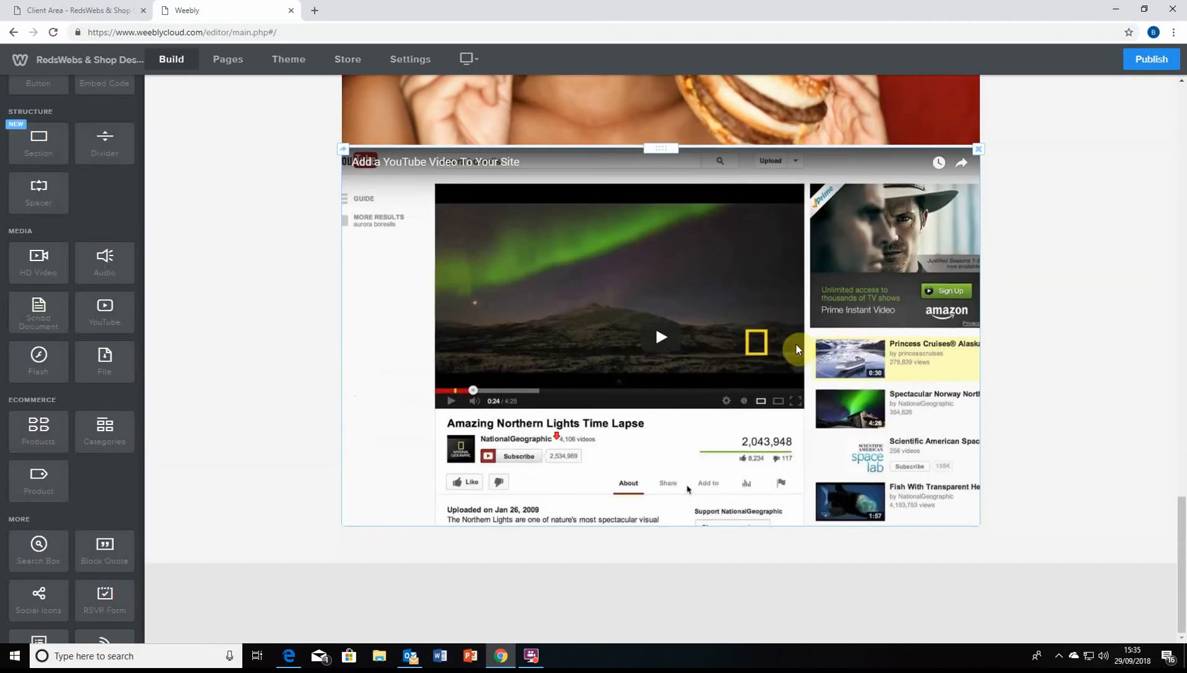
pyautogui.click(754, 317)
pyautogui.click(654, 463)
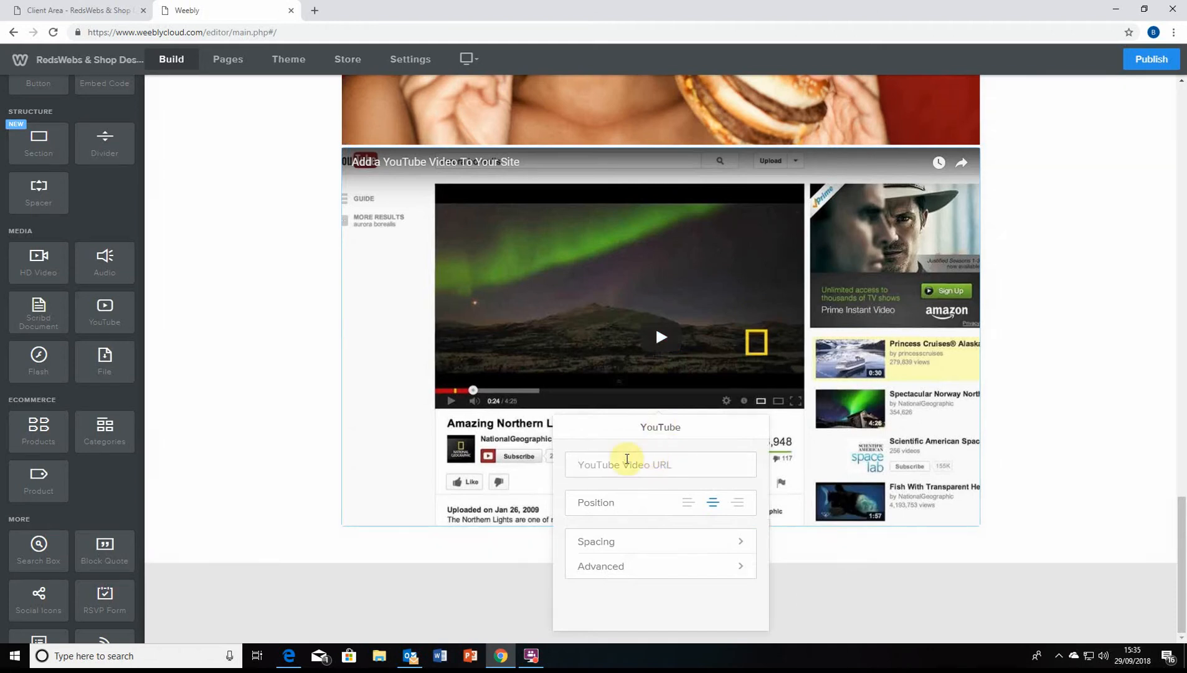
pyautogui.write('y')
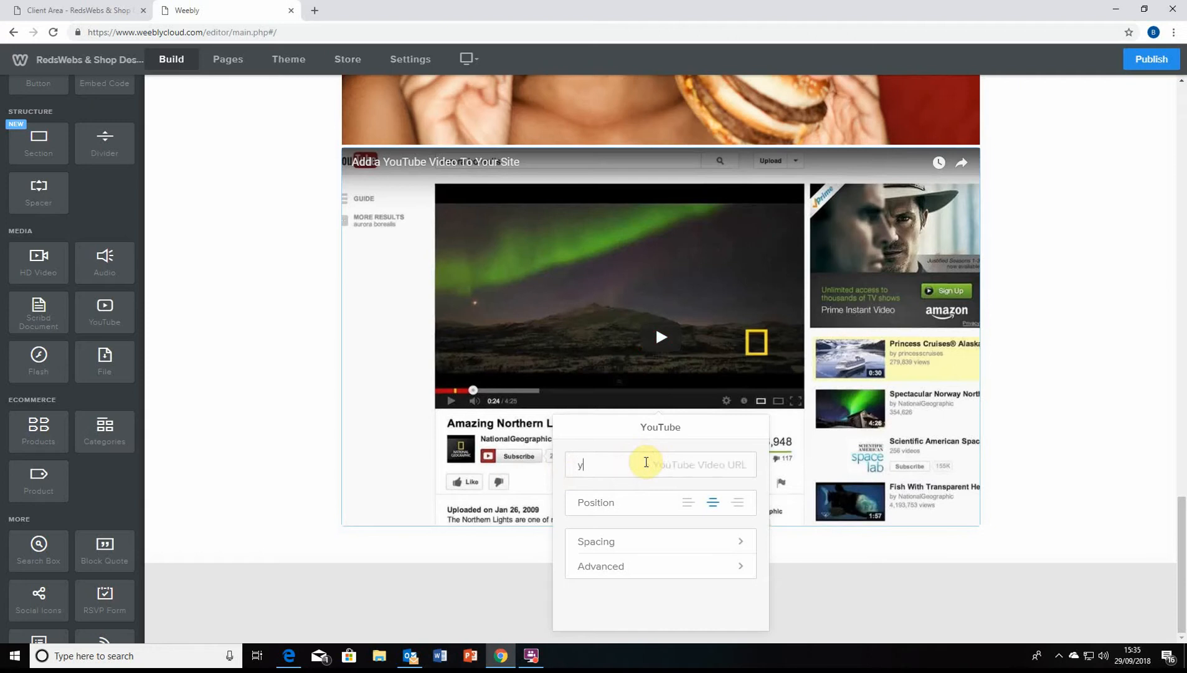
pyautogui.write('outube.com')
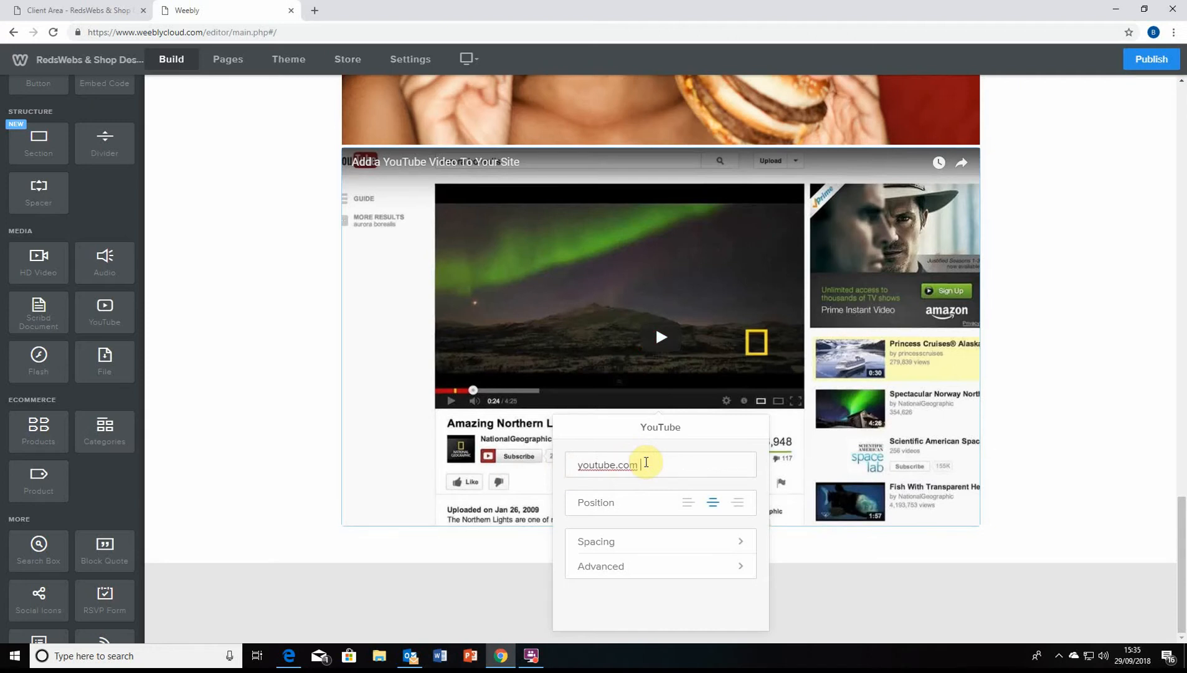
pyautogui.press('BackSpace')
pyautogui.write('/watchme')
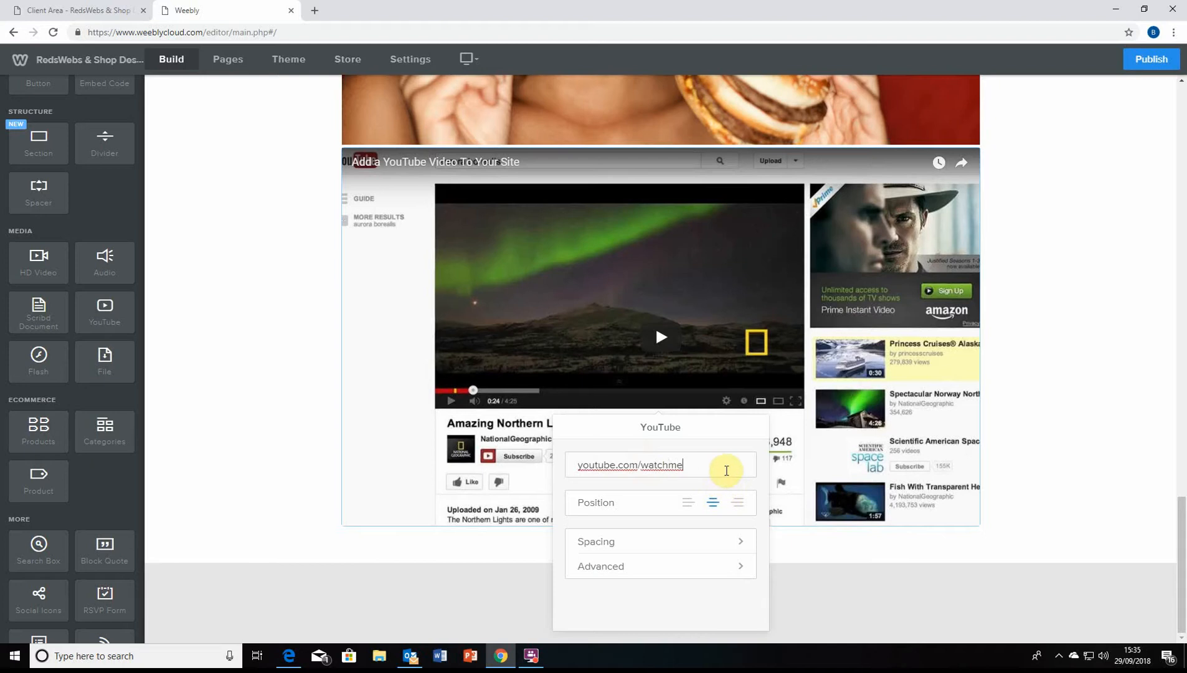
pyautogui.tripleClick(726, 470)
pyautogui.press('BackSpace')
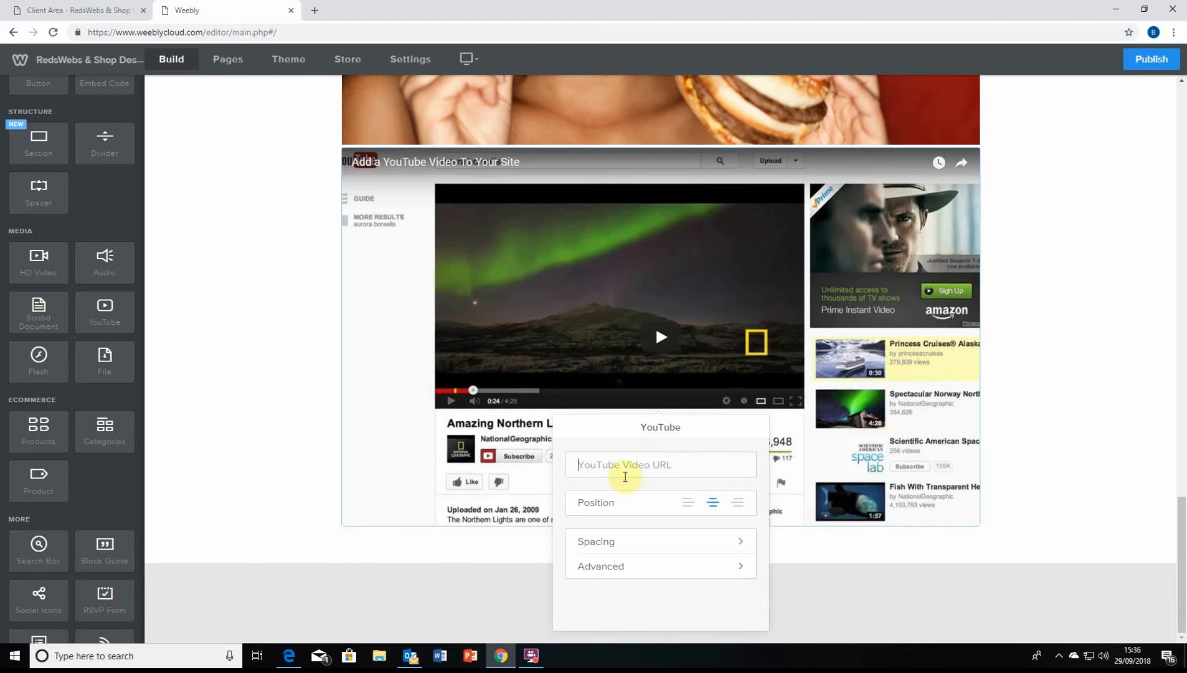
pyautogui.click(551, 550)
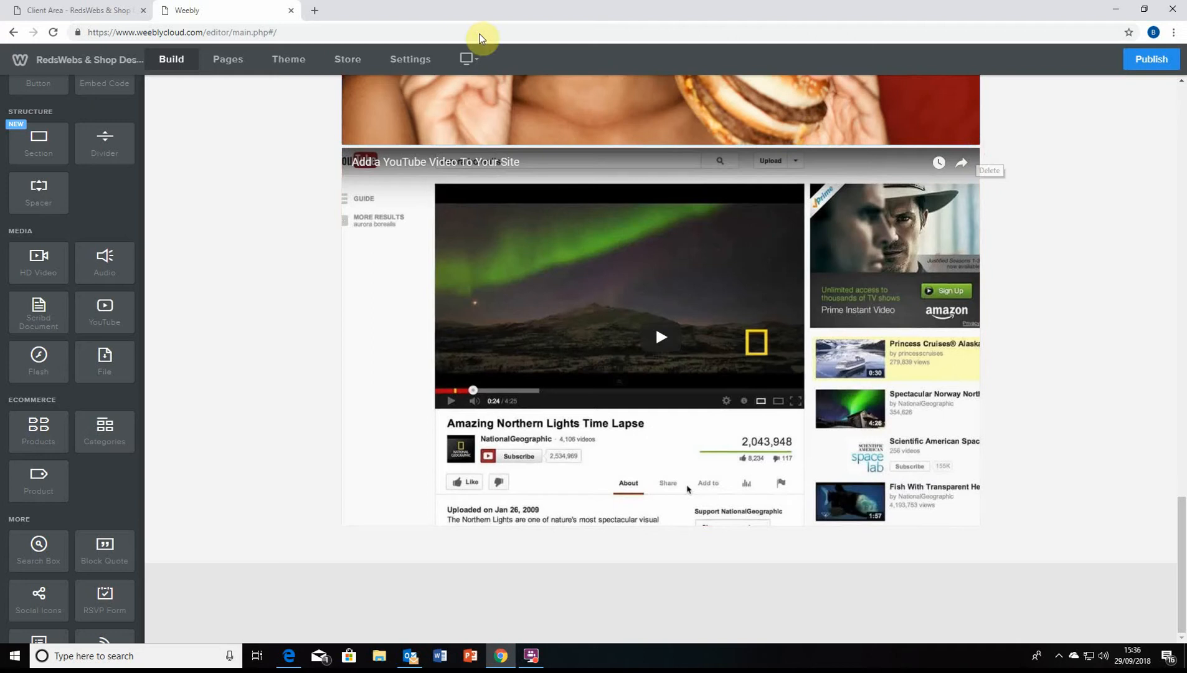
pyautogui.moveTo(313, 32); pyautogui.dragTo(268, 32)
pyautogui.click(259, 260)
pyautogui.scroll(20, 857, 305)
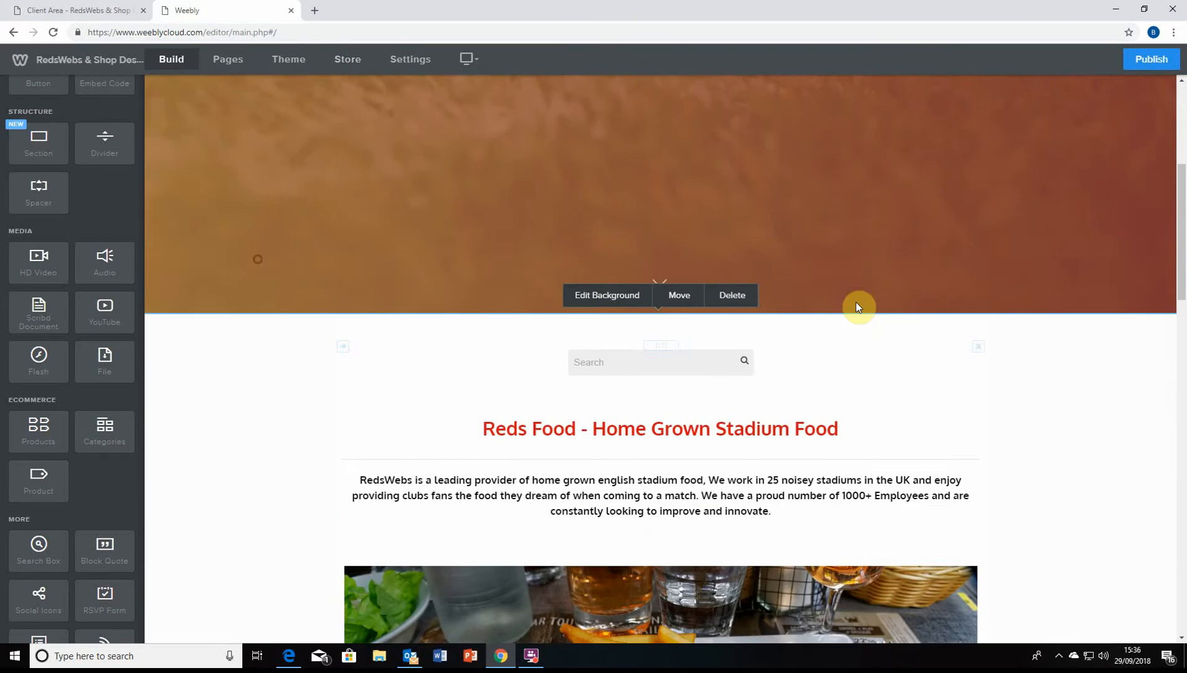
pyautogui.scroll(-20, 841, 449)
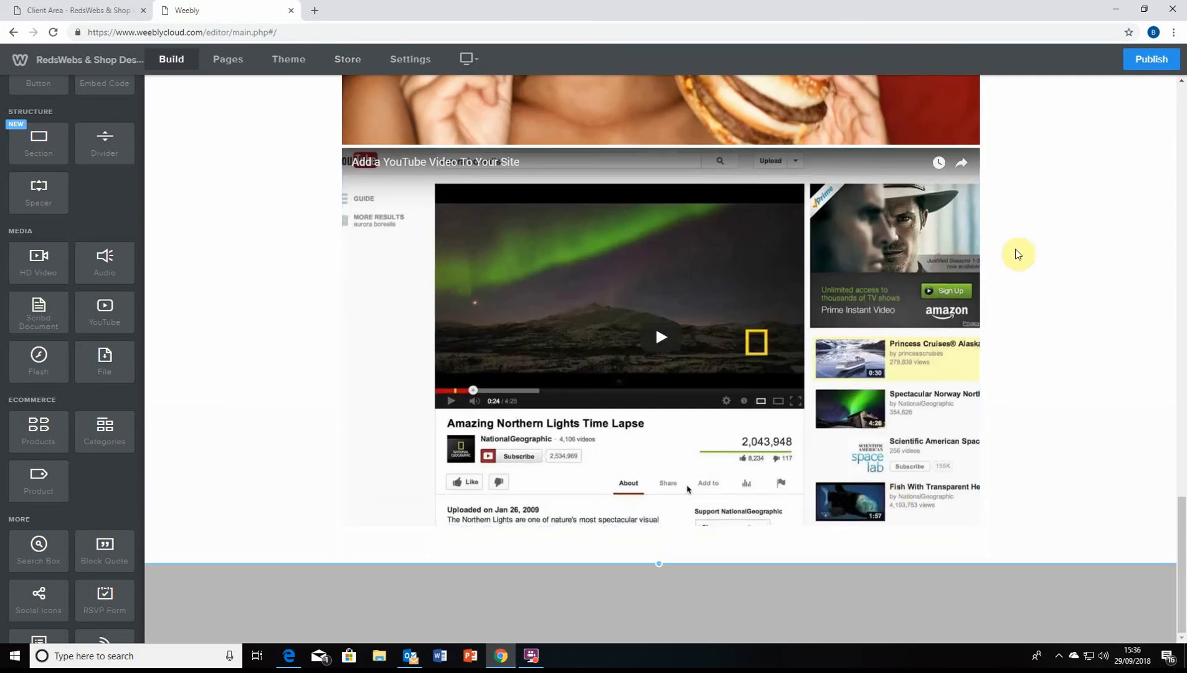
pyautogui.click(977, 151)
pyautogui.click(953, 112)
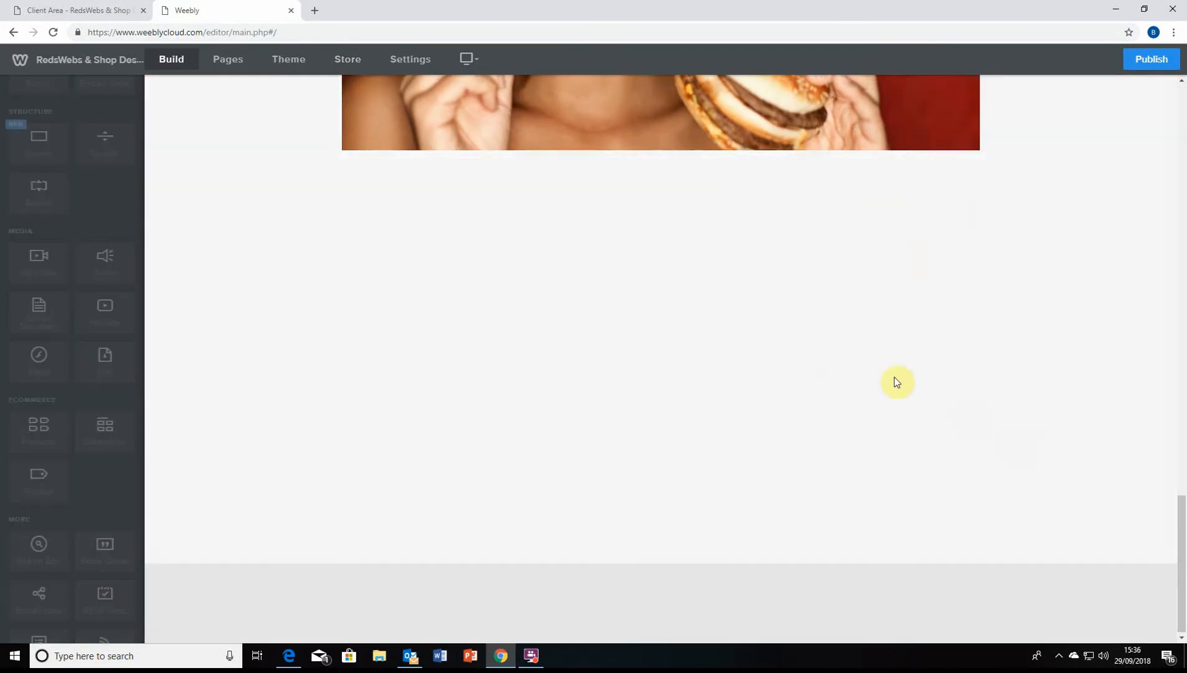
pyautogui.scroll(10, 685, 444)
pyautogui.scroll(5, 724, 536)
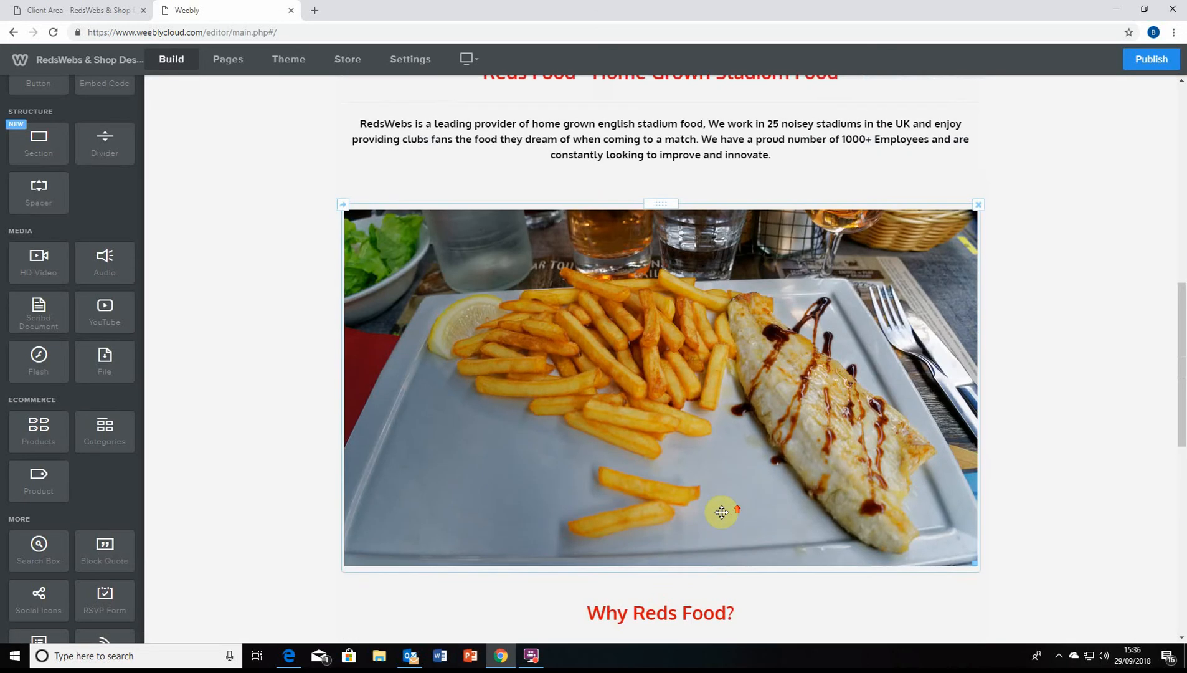
pyautogui.scroll(-10, 716, 582)
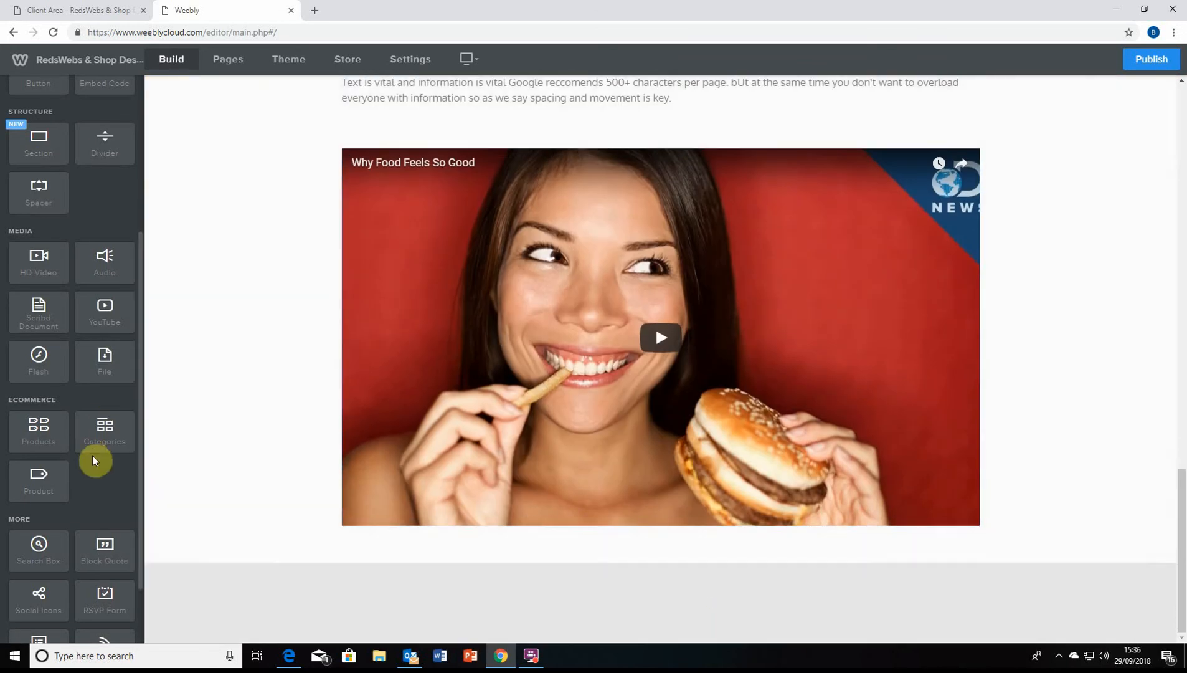
pyautogui.scroll(-1, 96, 459)
pyautogui.scroll(4, 436, 449)
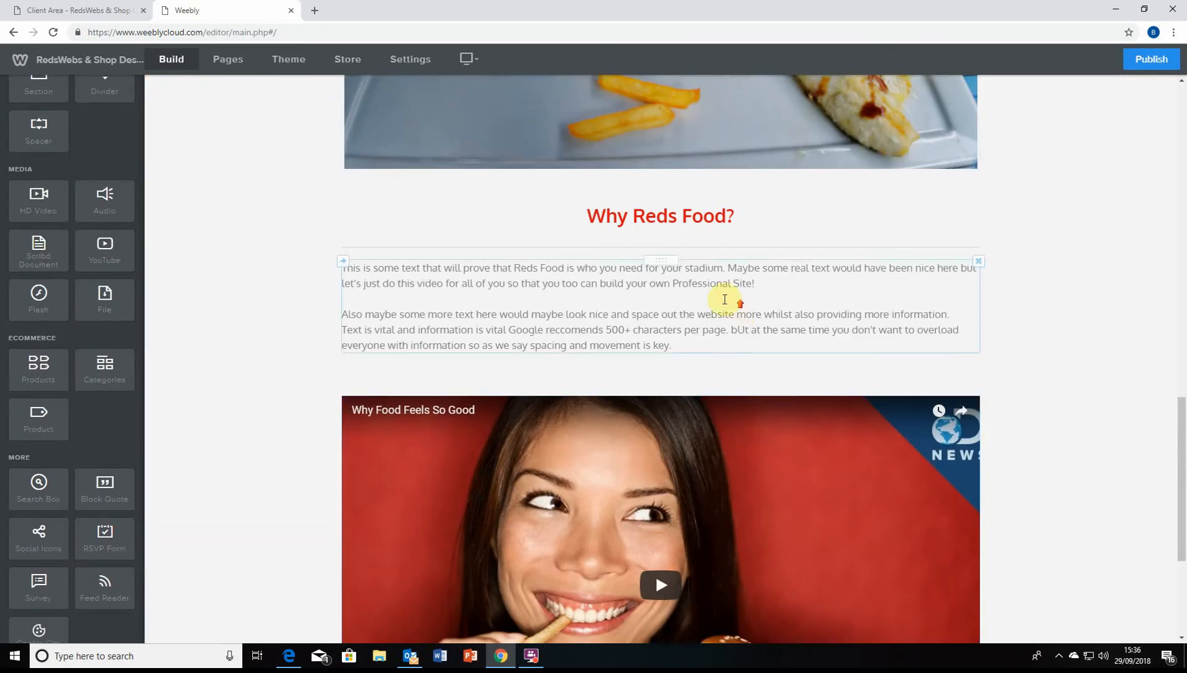
pyautogui.scroll(3, 723, 297)
pyautogui.scroll(-7, 704, 215)
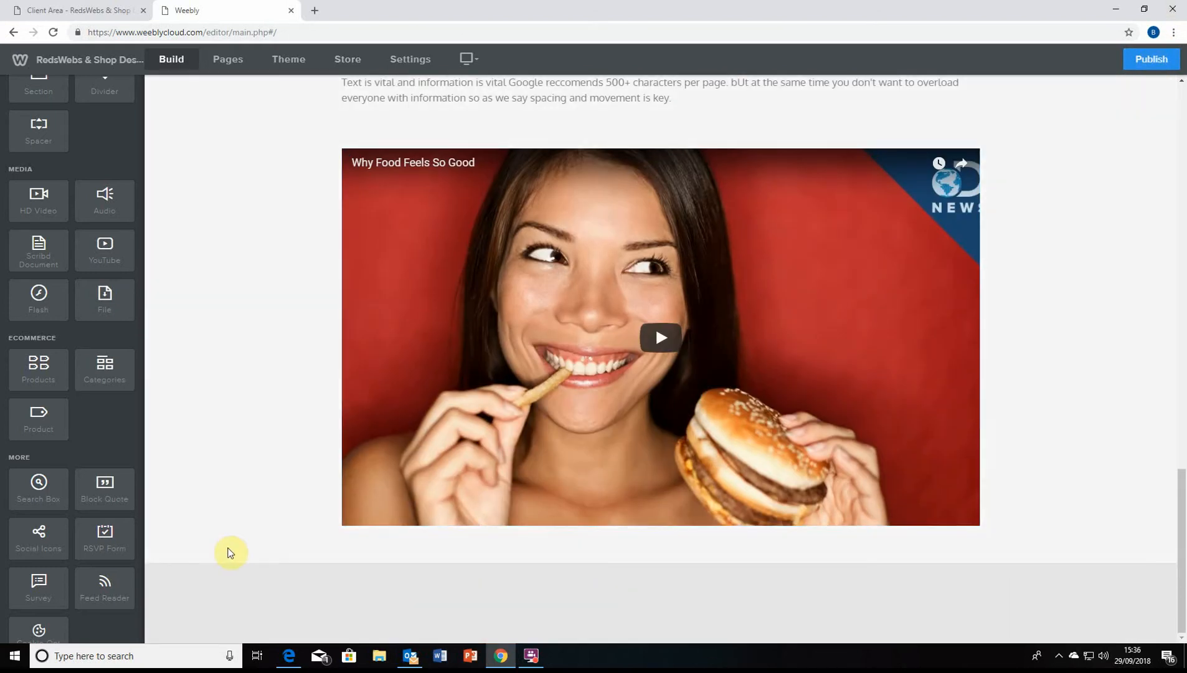
pyautogui.scroll(4, 530, 318)
pyautogui.click(565, 307)
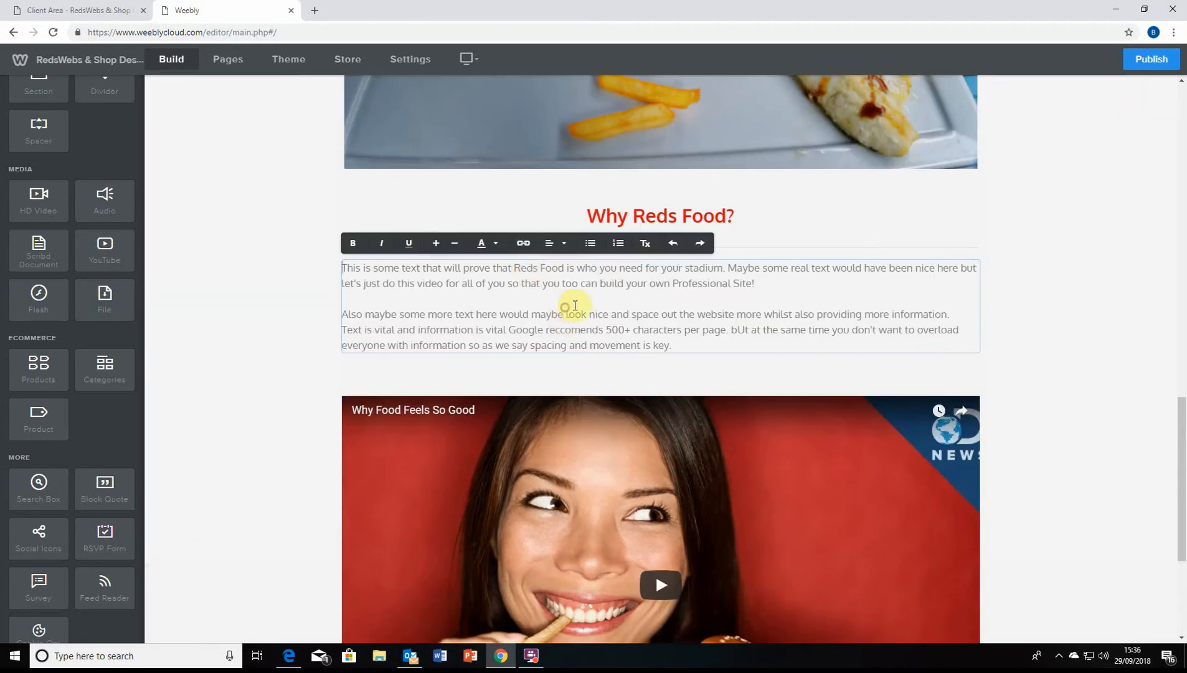
pyautogui.click(254, 297)
pyautogui.scroll(1, 436, 280)
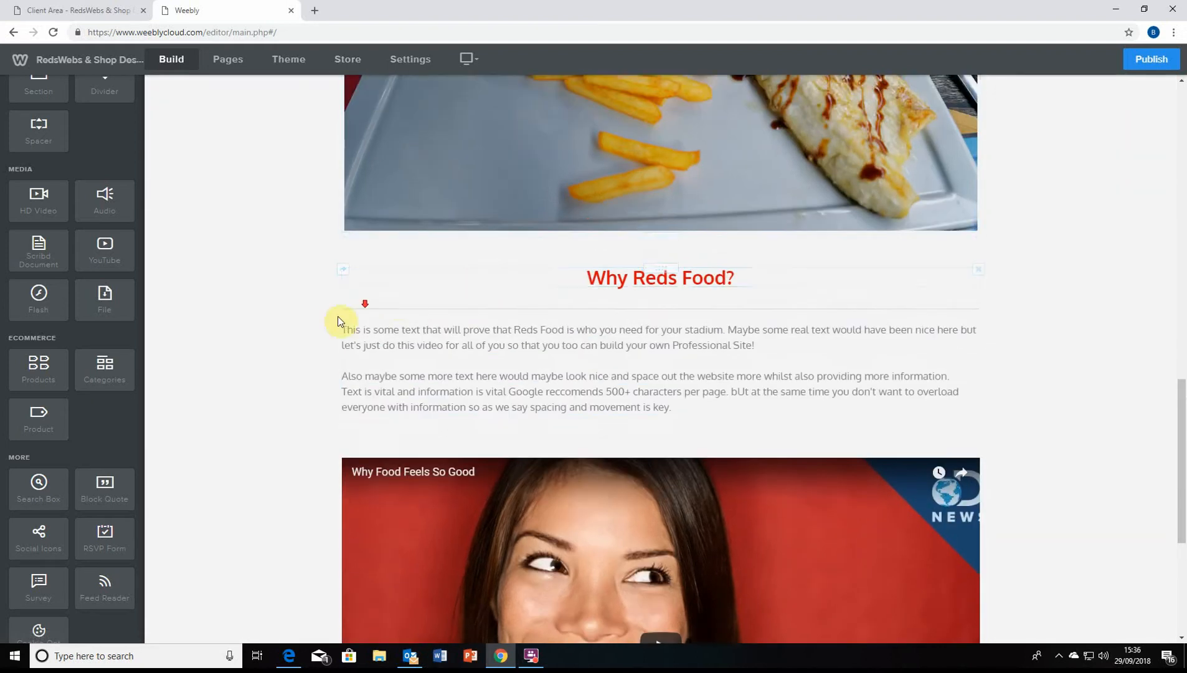
pyautogui.scroll(-3, 305, 342)
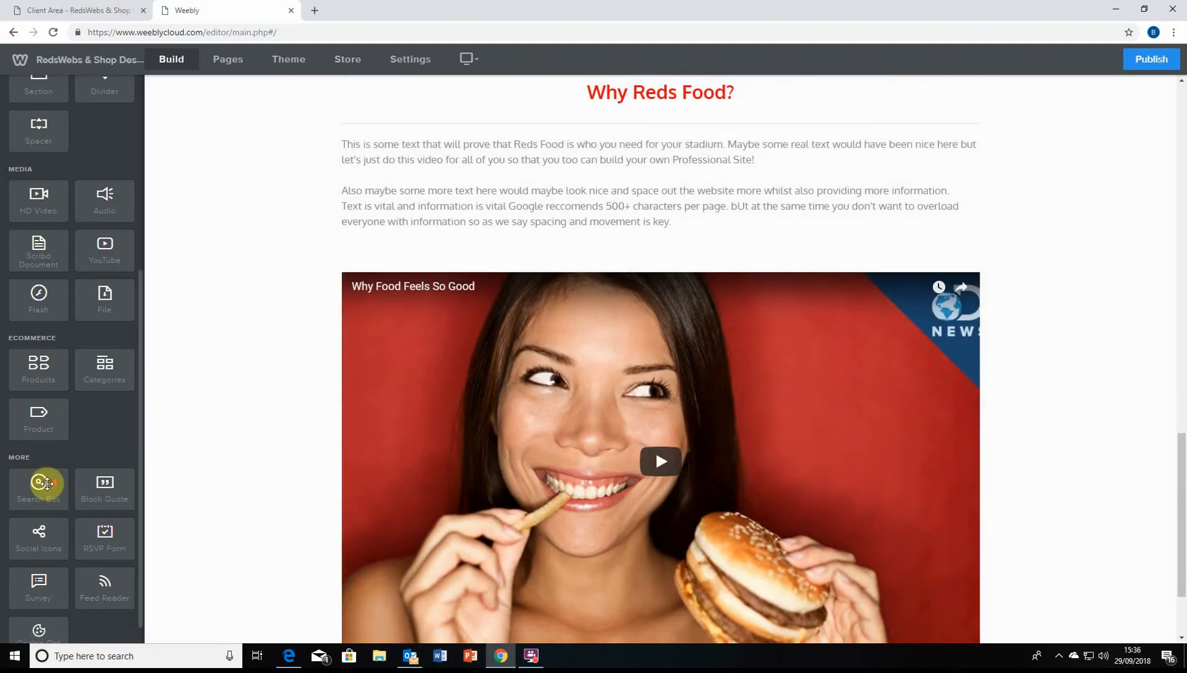
pyautogui.scroll(-1, 46, 483)
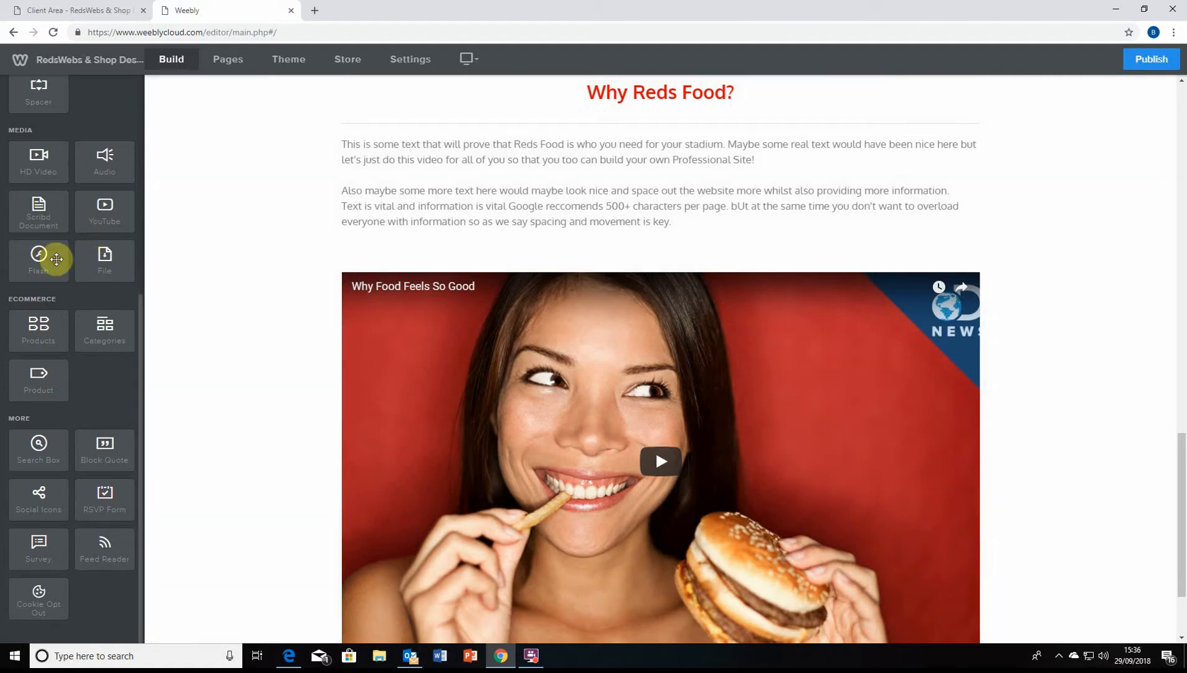
pyautogui.scroll(-2, 212, 353)
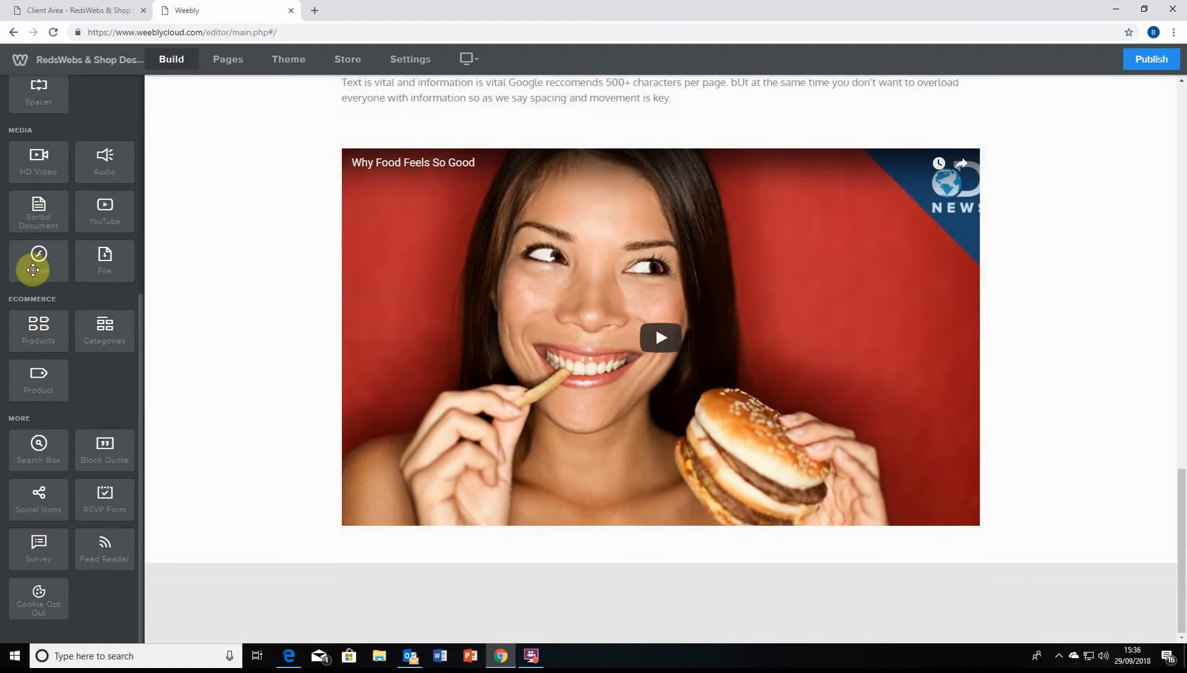
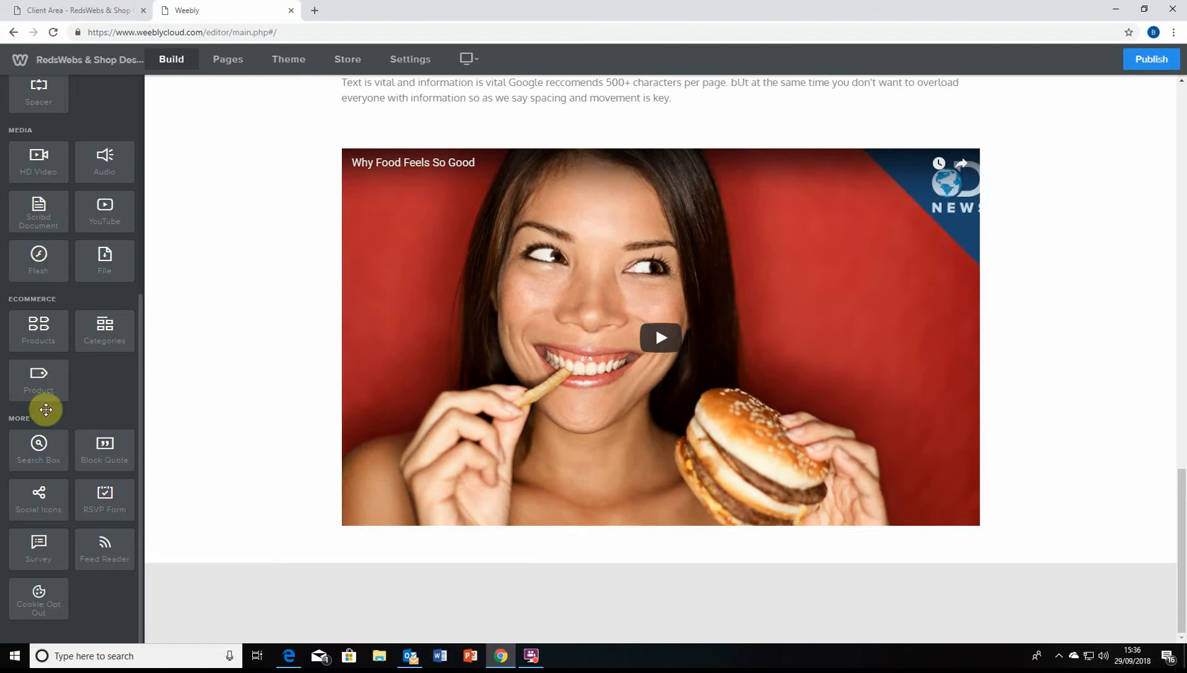
# Drag a Custom HTML block onto the page
pyautogui.scroll(5, 84, 439)
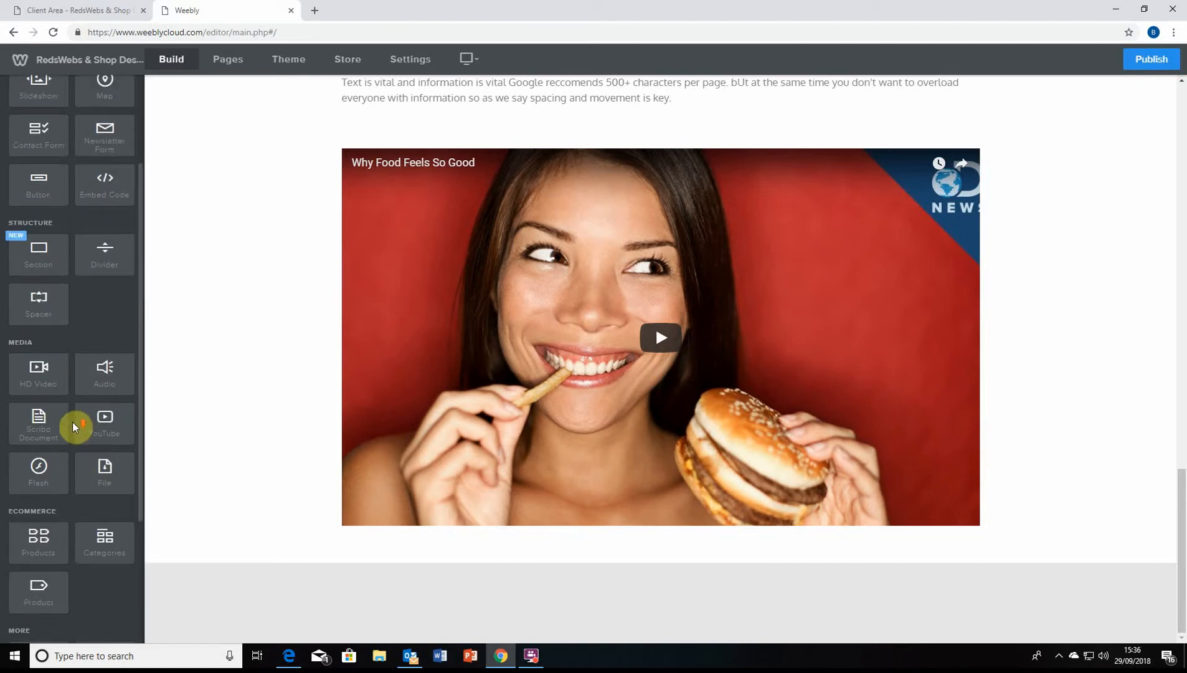
pyautogui.scroll(-5, 104, 322)
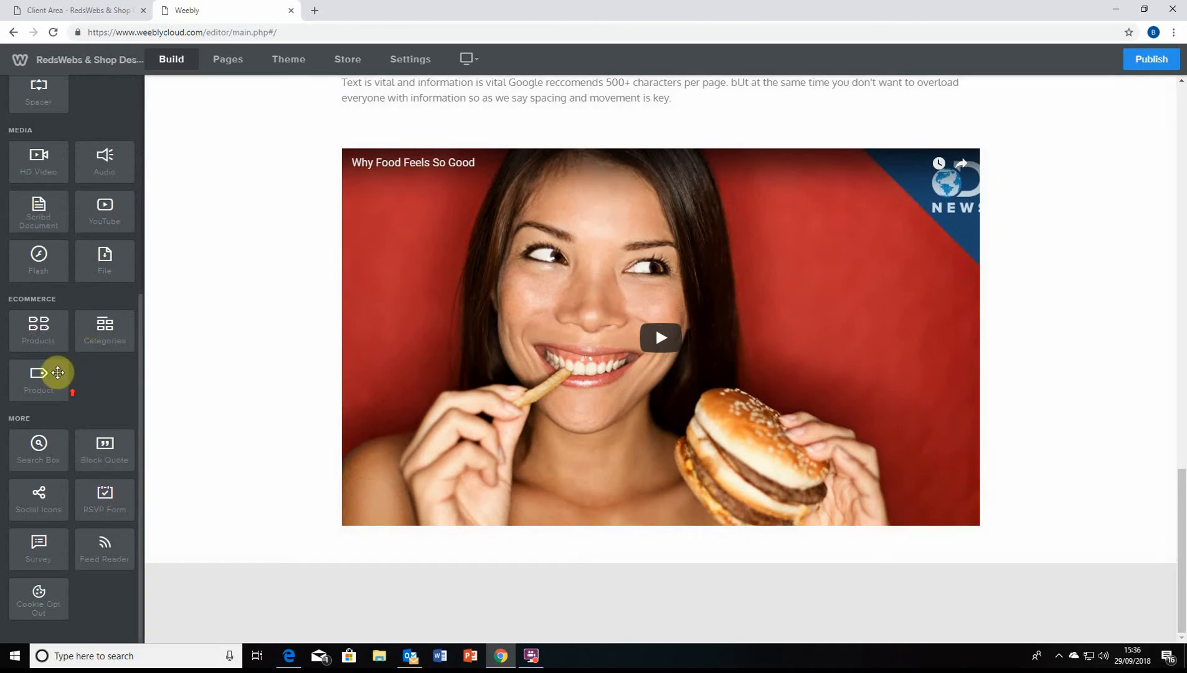
pyautogui.scroll(3, 31, 399)
pyautogui.scroll(-3, 13, 455)
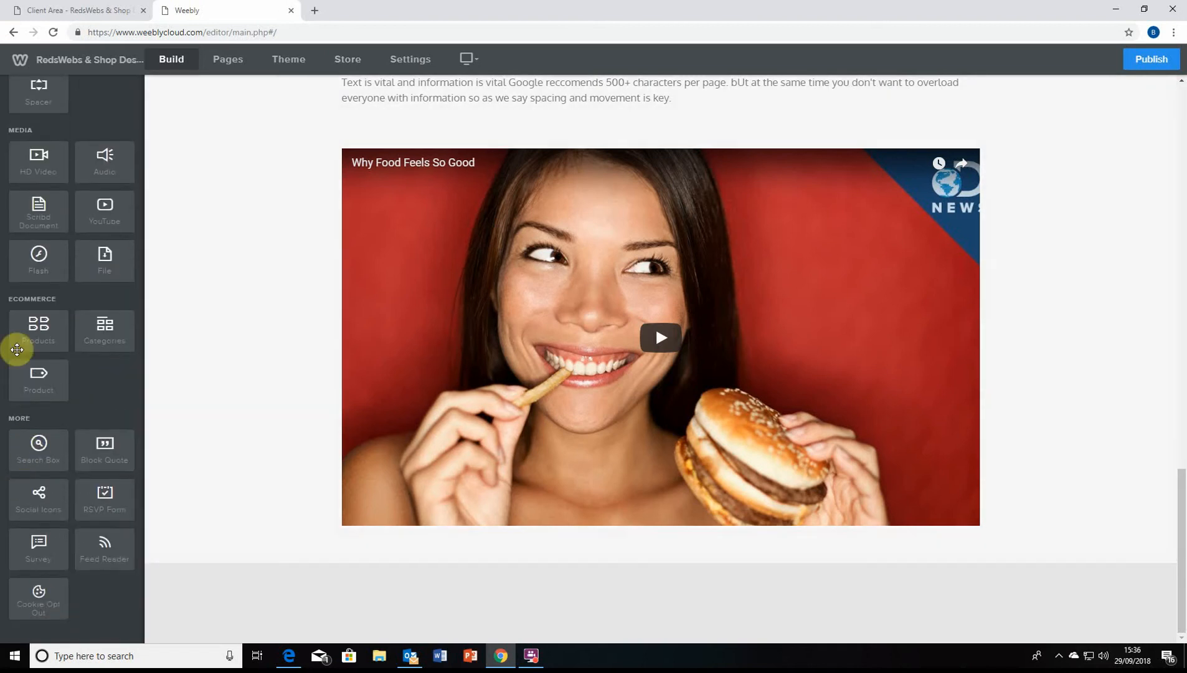
pyautogui.scroll(1, 85, 296)
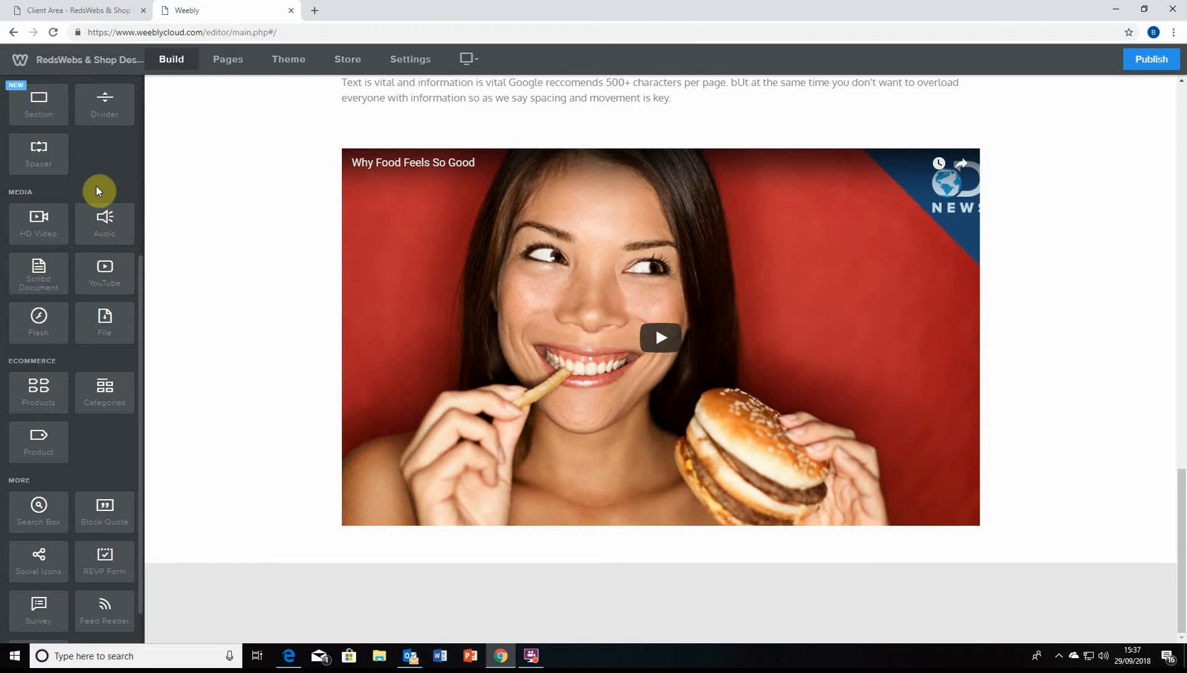
pyautogui.scroll(1, 97, 186)
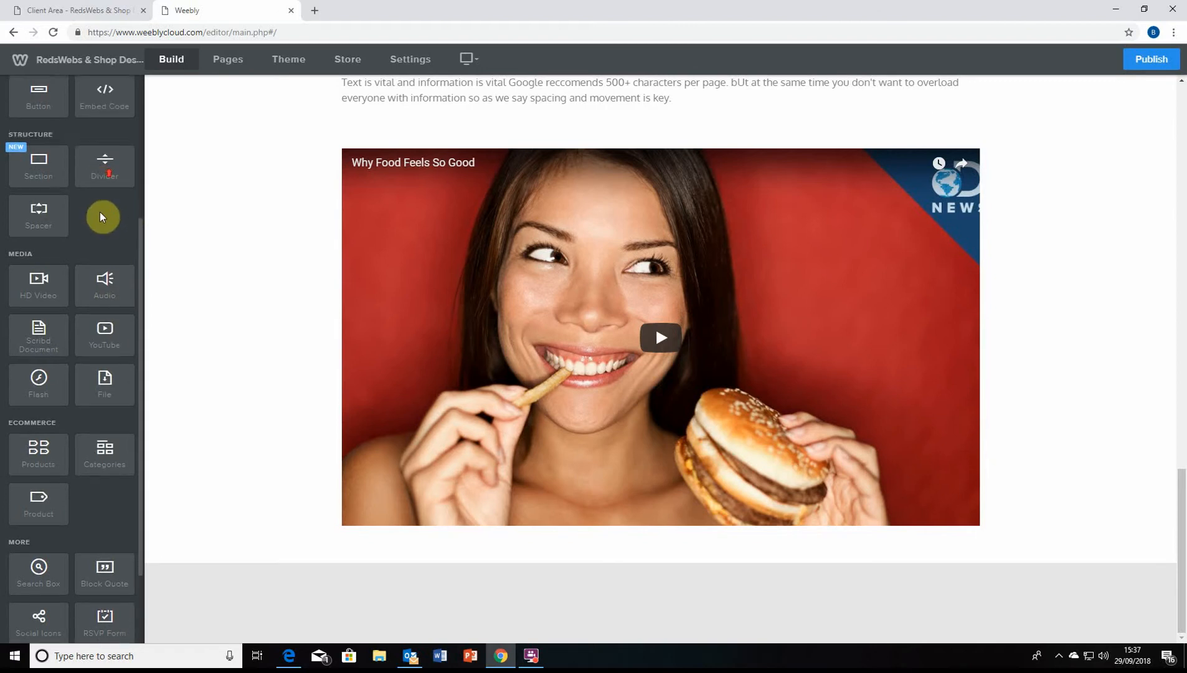
pyautogui.scroll(-1, 86, 186)
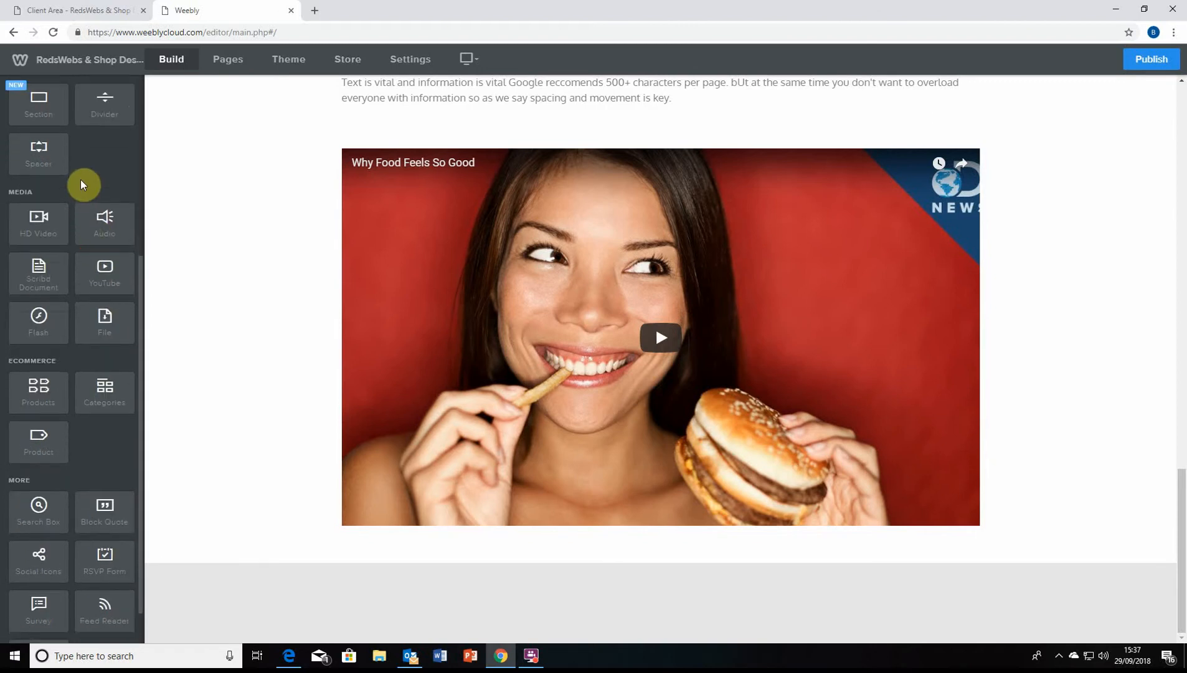
pyautogui.scroll(-1, 88, 184)
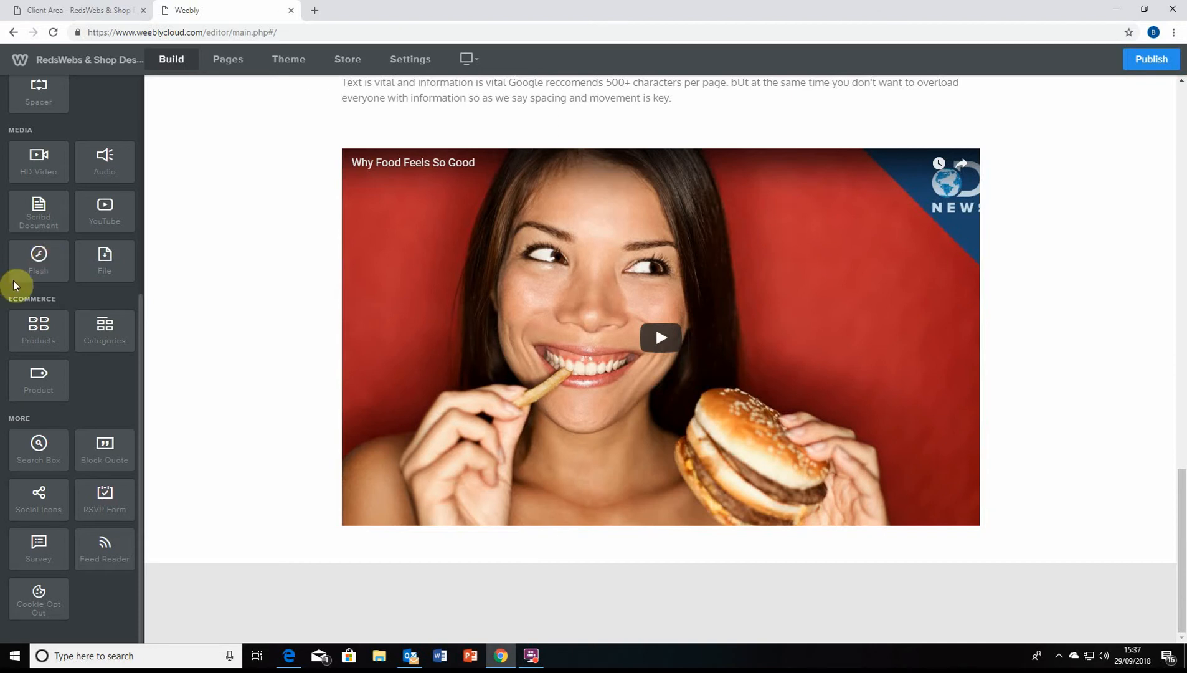
pyautogui.scroll(4, 40, 296)
pyautogui.scroll(2, 25, 324)
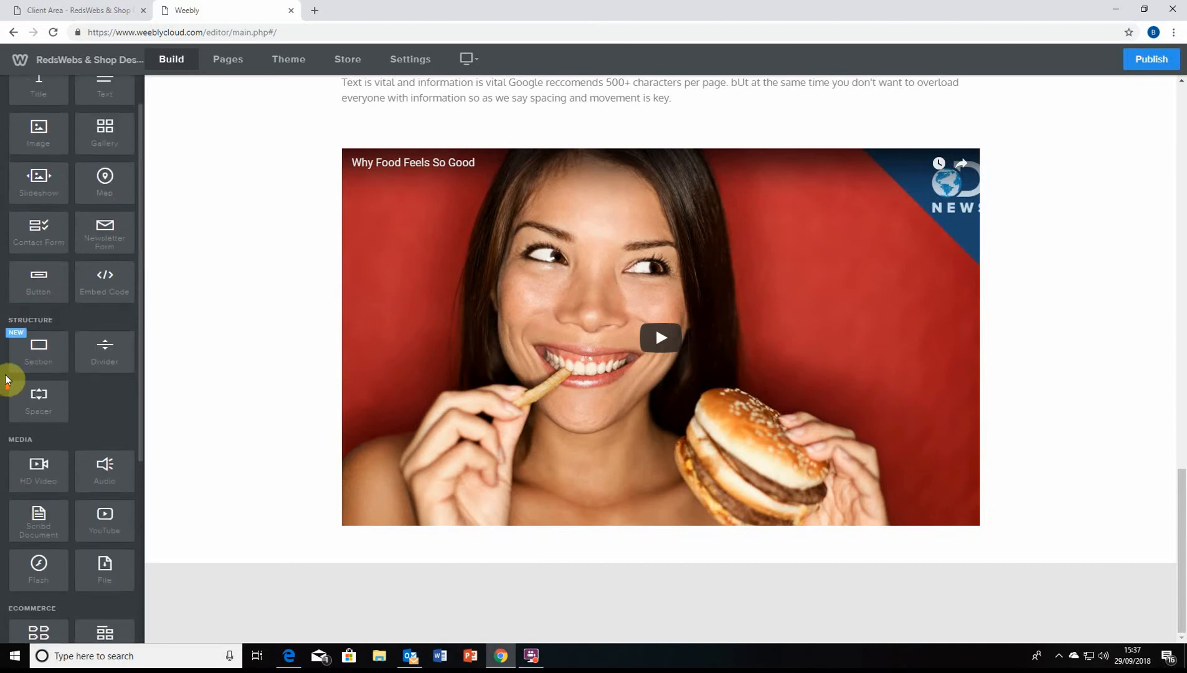
pyautogui.scroll(-2, 40, 246)
pyautogui.scroll(-4, 107, 175)
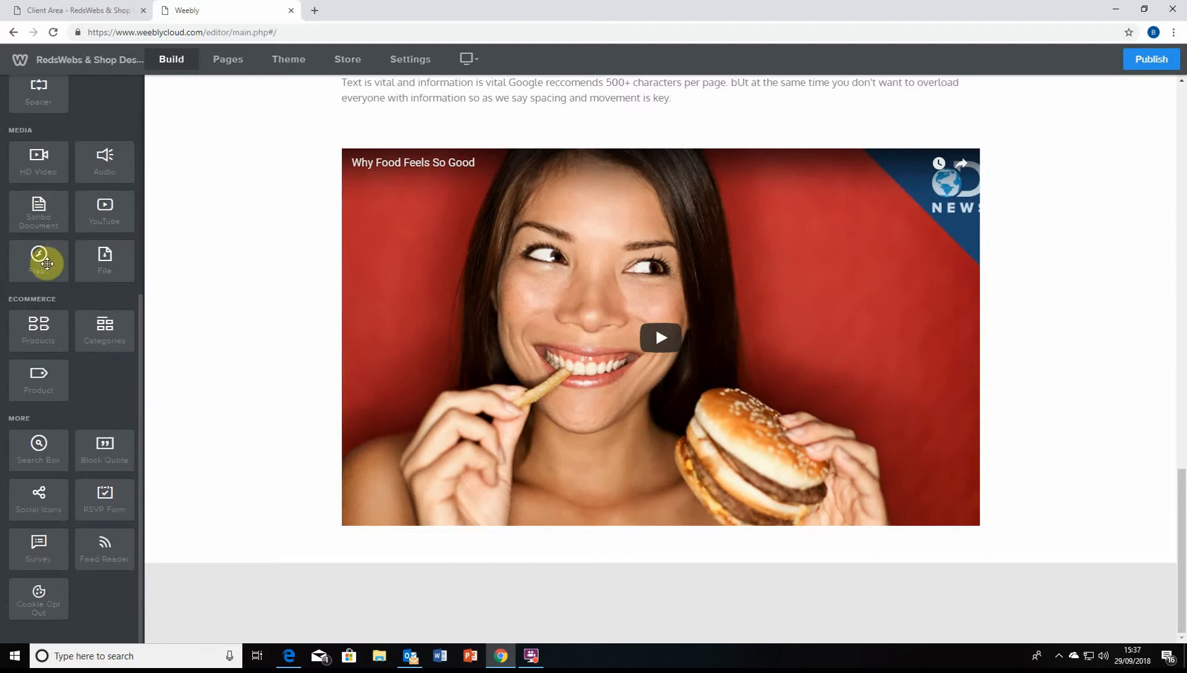
pyautogui.scroll(2, 62, 260)
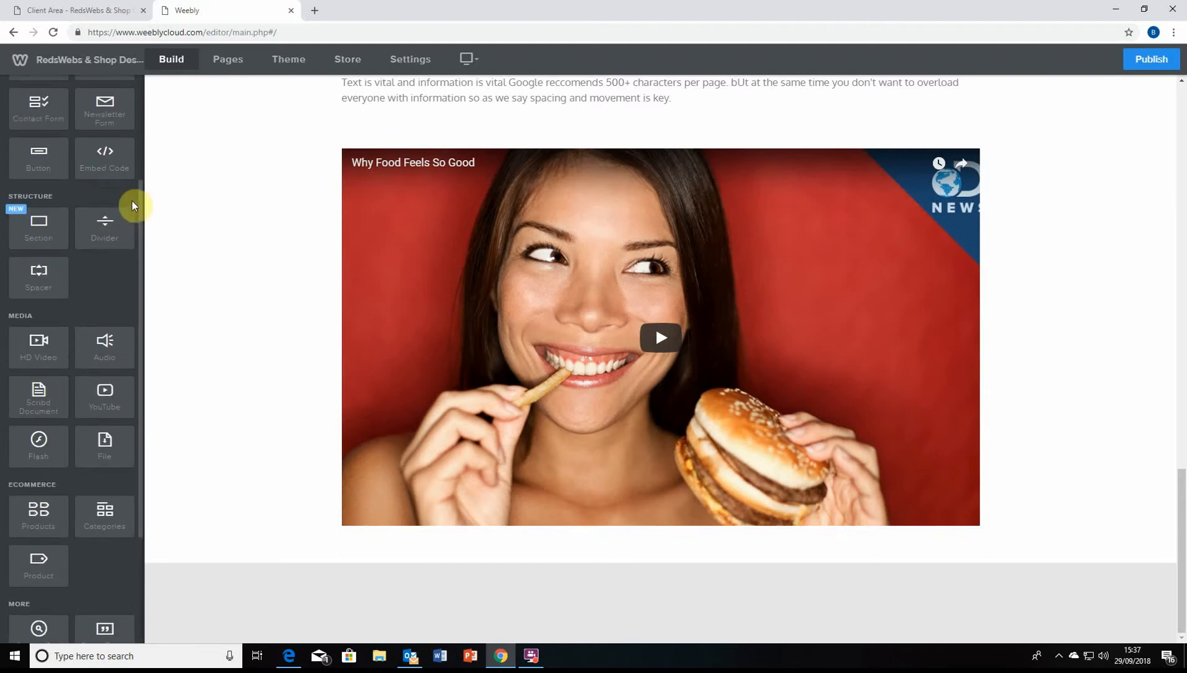
pyautogui.moveTo(143, 206); pyautogui.dragTo(75, 376)
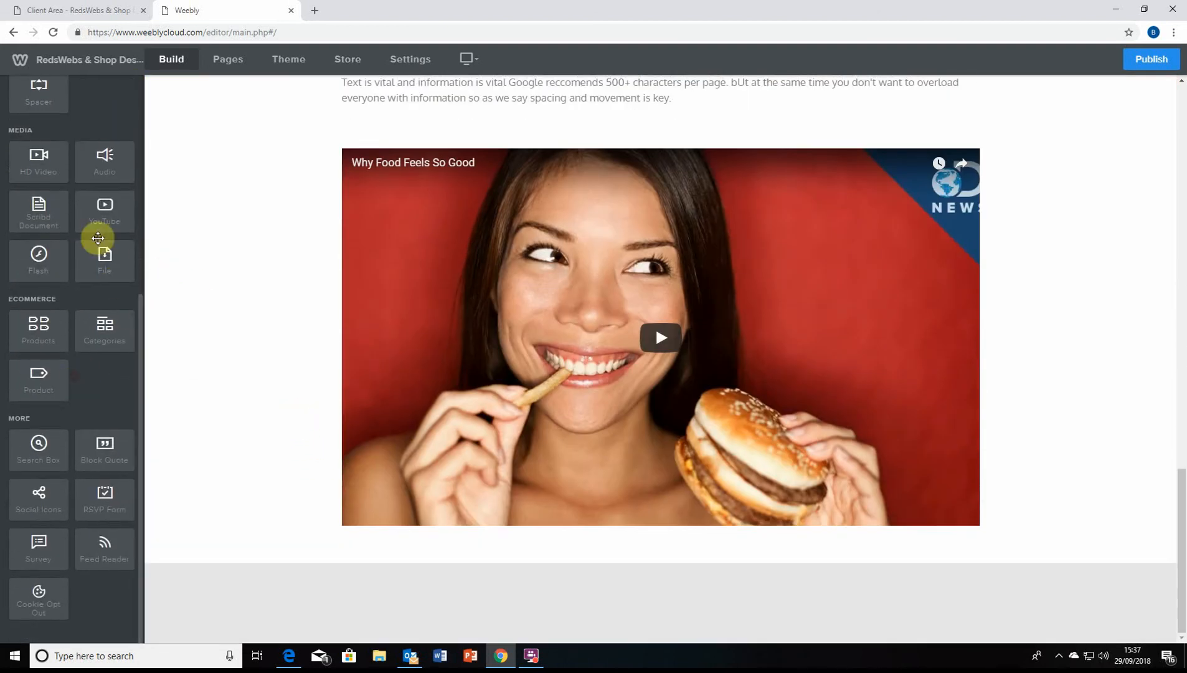
pyautogui.scroll(2, 80, 199)
pyautogui.scroll(3, 79, 200)
pyautogui.moveTo(103, 276); pyautogui.dragTo(557, 546)
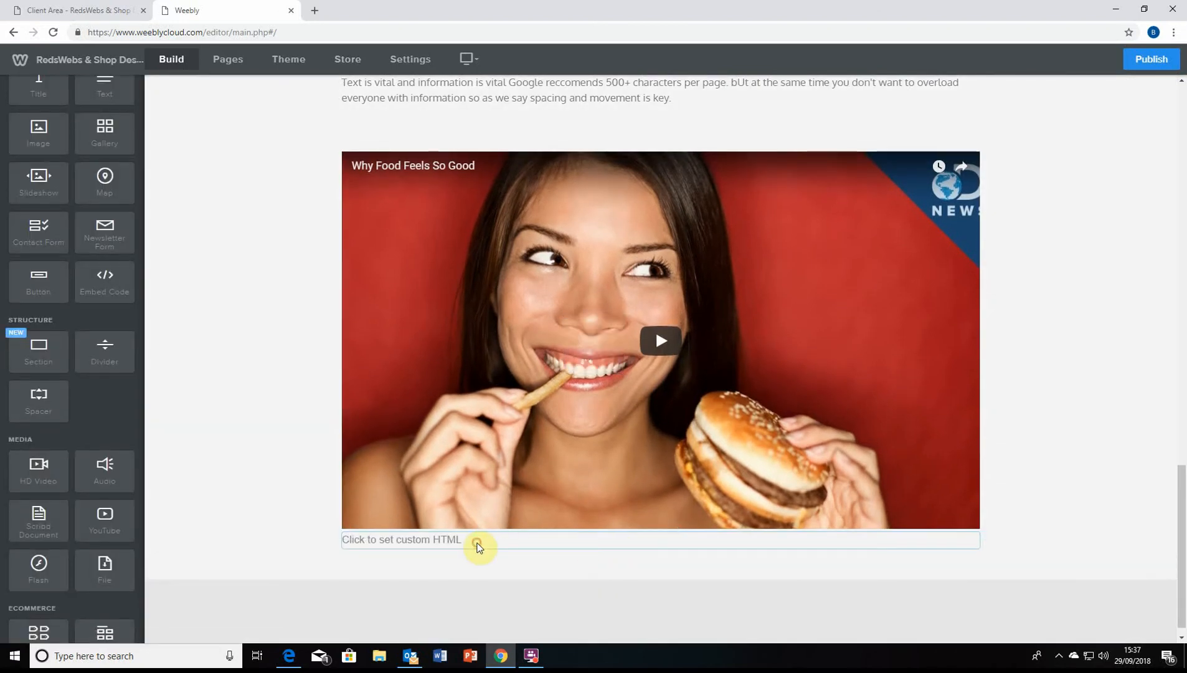
# Clear the Custom HTML block's placeholder code, then delete the empty block
pyautogui.click(475, 542)
pyautogui.click(659, 357)
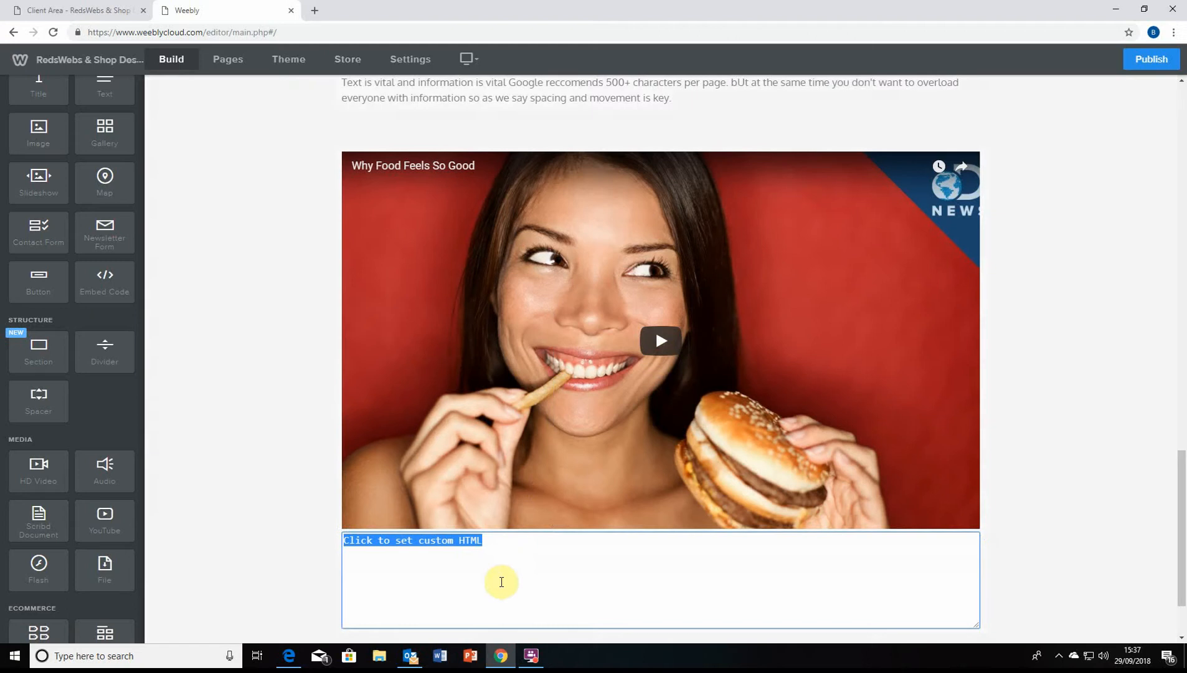
pyautogui.doubleClick(498, 544)
pyautogui.tripleClick(498, 545)
pyautogui.press('BackSpace')
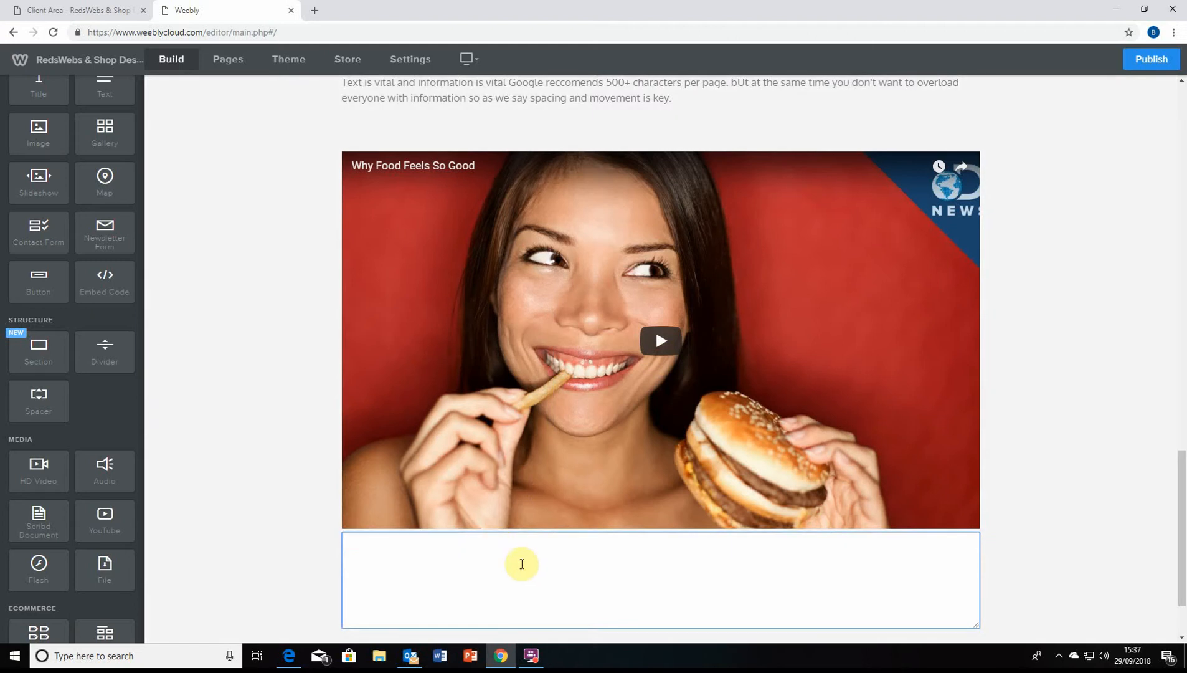
pyautogui.click(1145, 576)
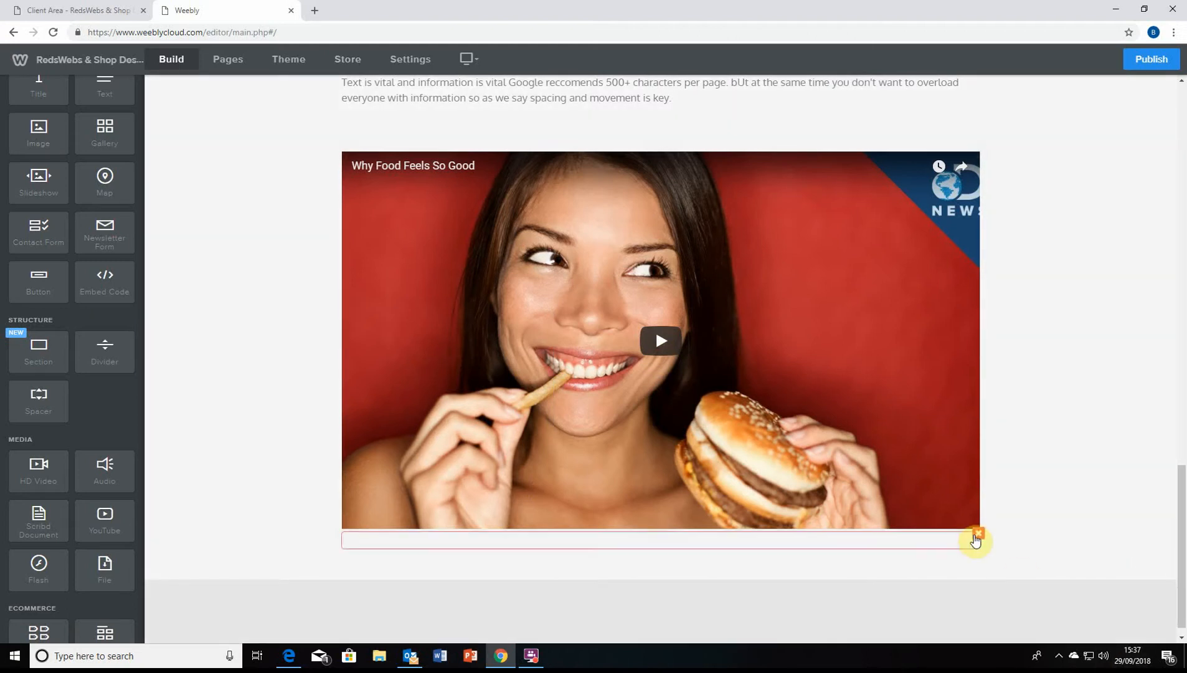
pyautogui.click(977, 534)
pyautogui.click(953, 495)
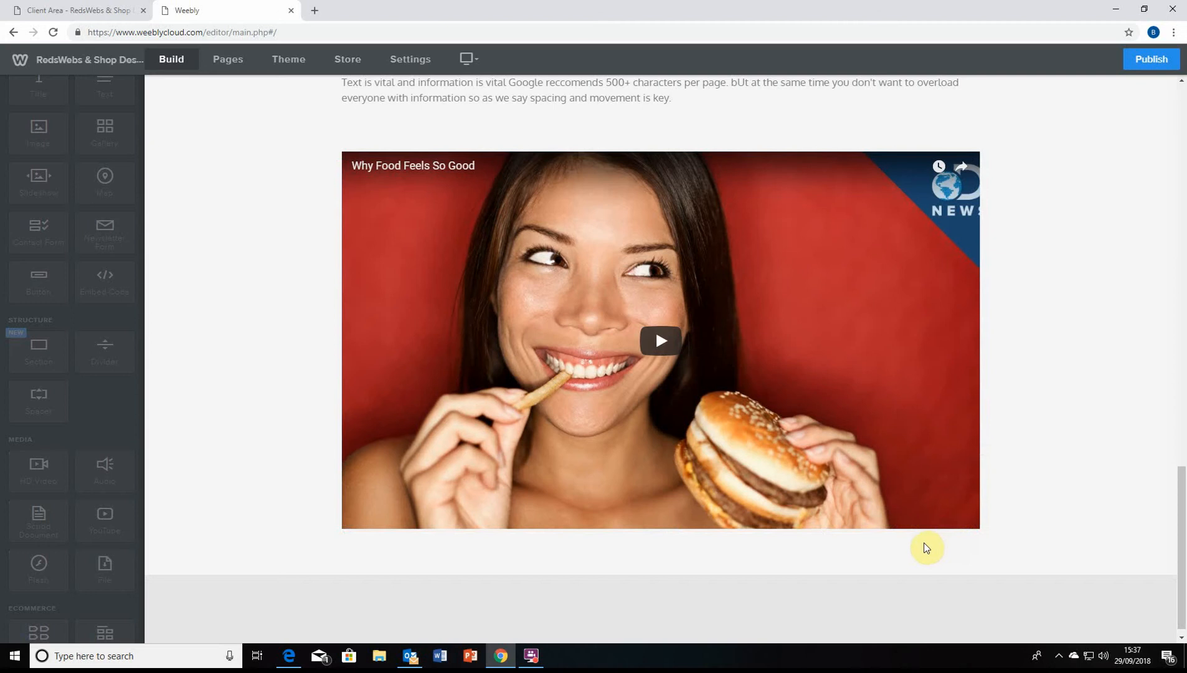
# Place a contact form below the food video
pyautogui.scroll(-3, 504, 448)
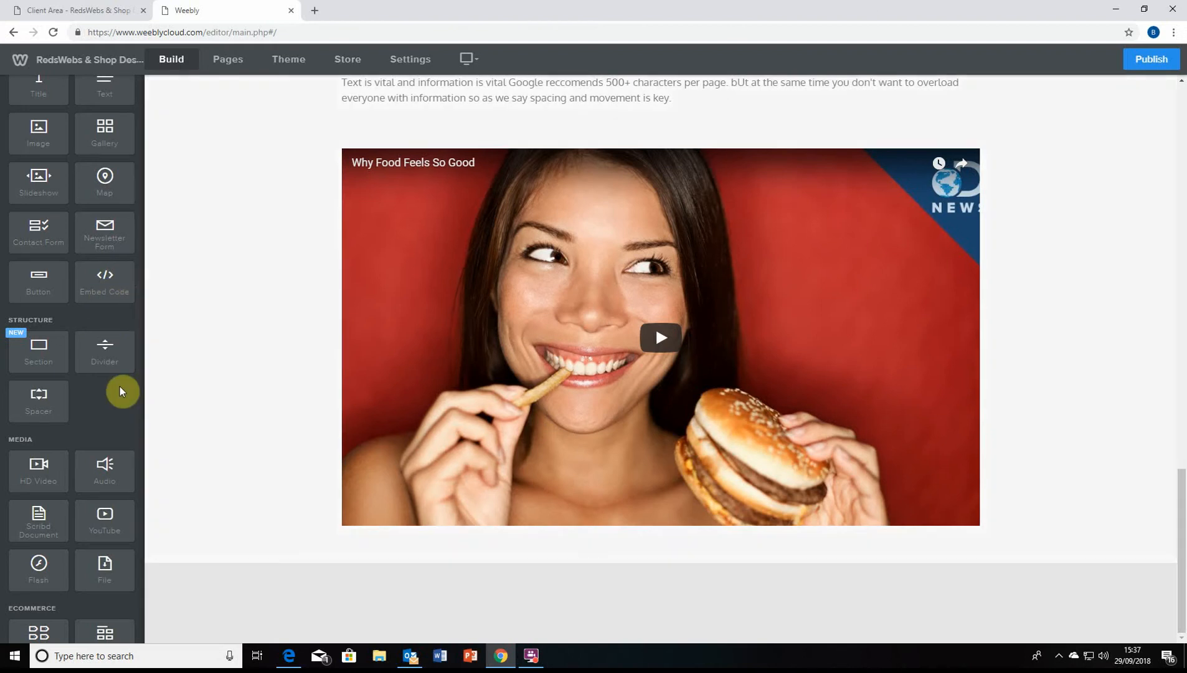
pyautogui.scroll(-2, 117, 379)
pyautogui.scroll(-3, 66, 397)
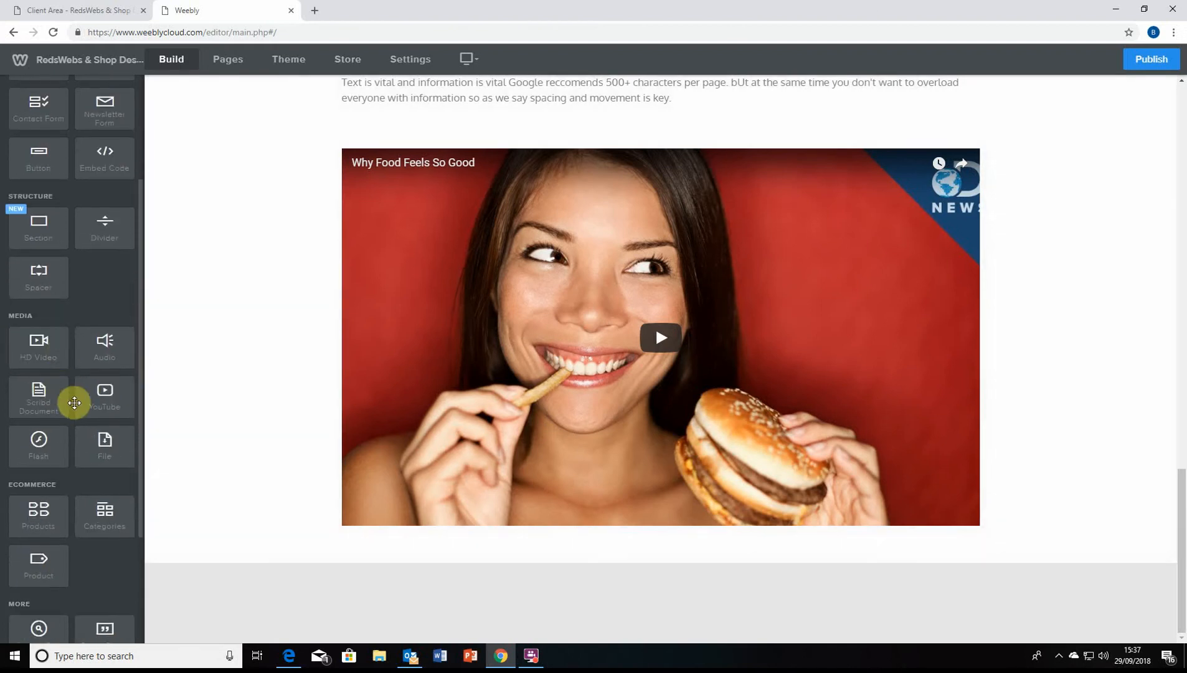
pyautogui.scroll(3, 81, 349)
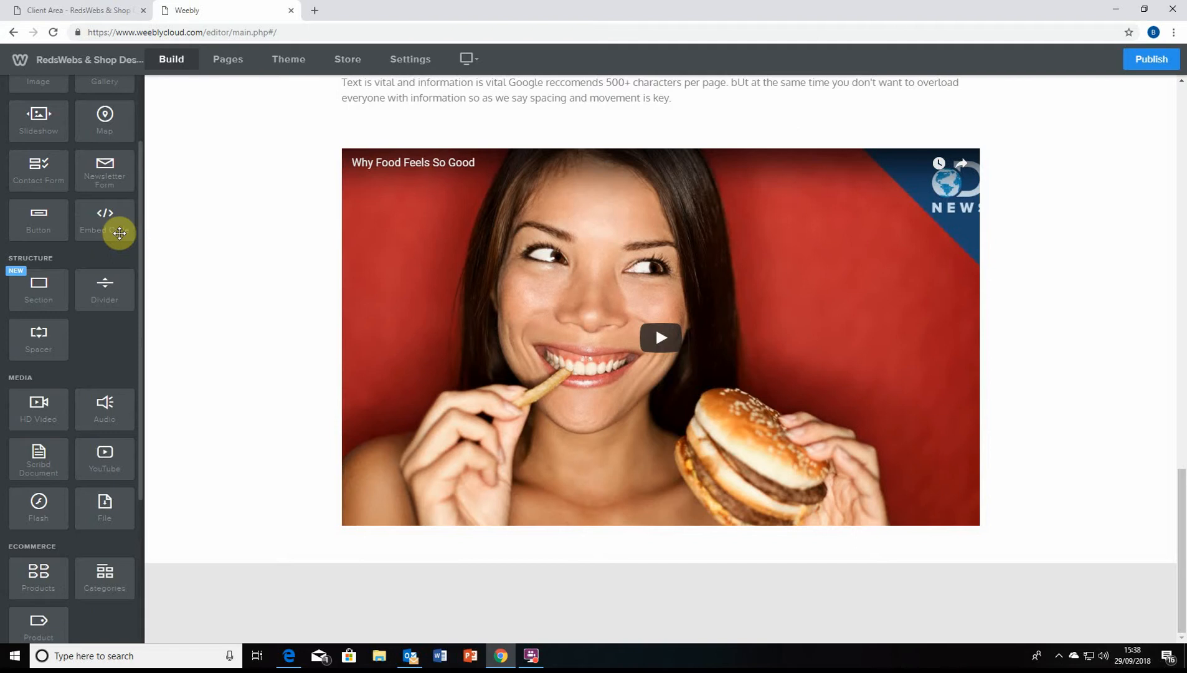
pyautogui.scroll(-1, 107, 232)
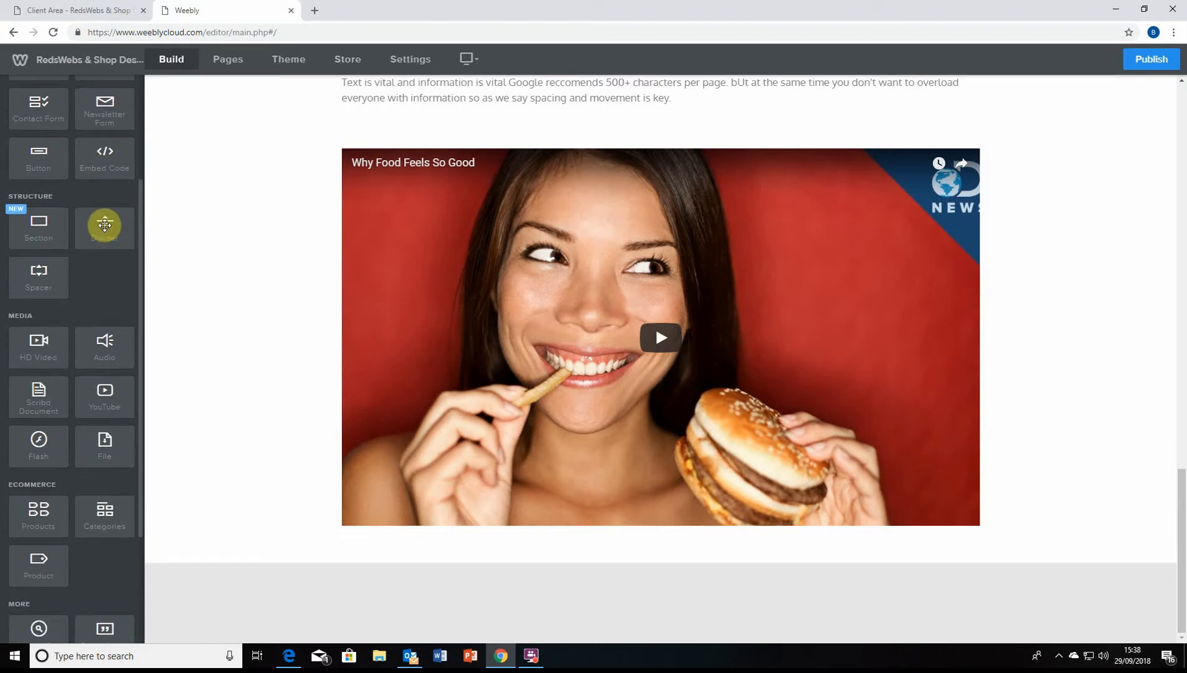
pyautogui.scroll(-3, 81, 417)
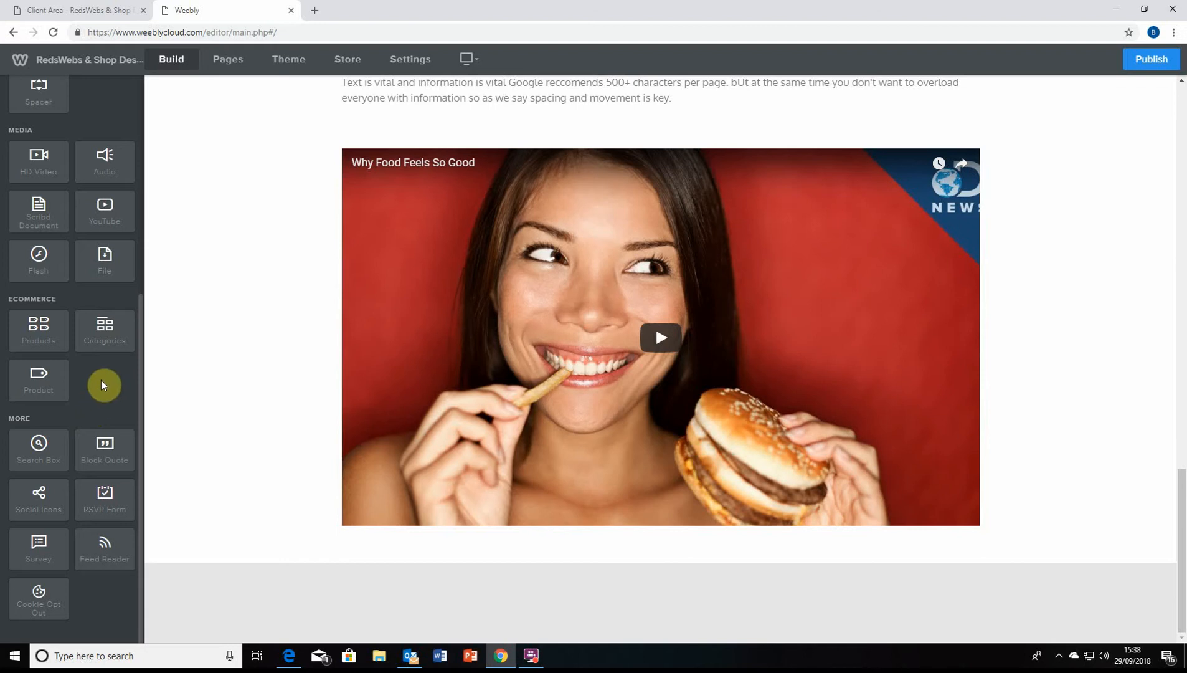
pyautogui.scroll(2, 104, 564)
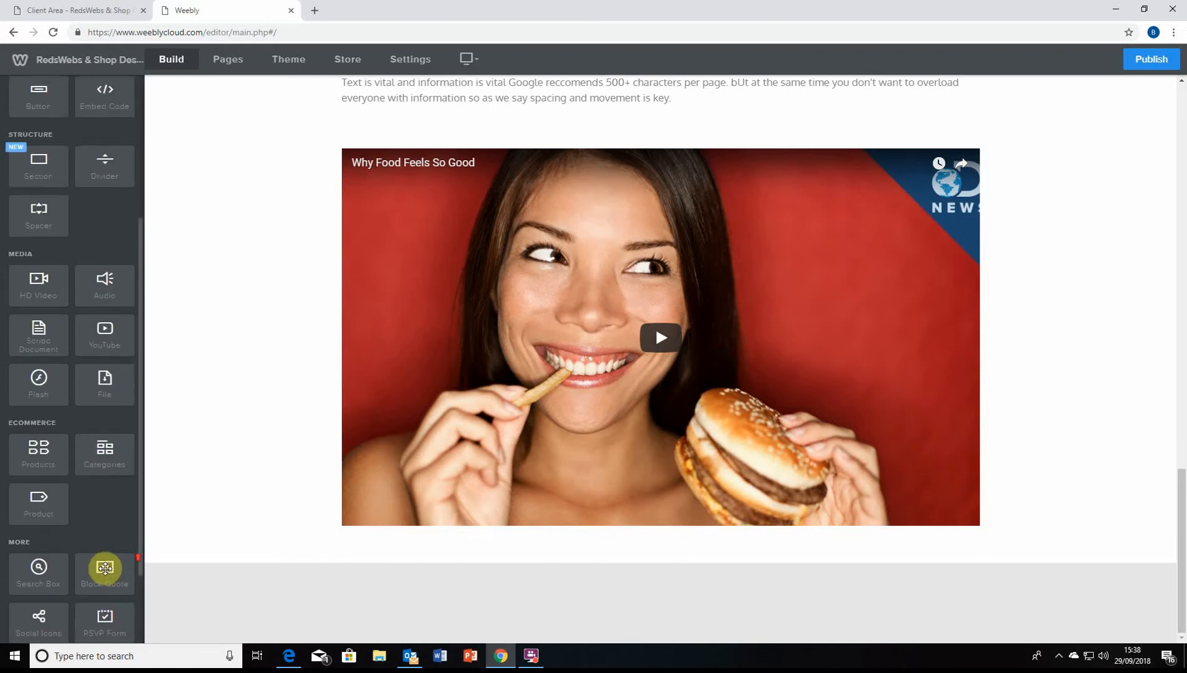
pyautogui.scroll(-2, 104, 567)
pyautogui.scroll(6, 101, 585)
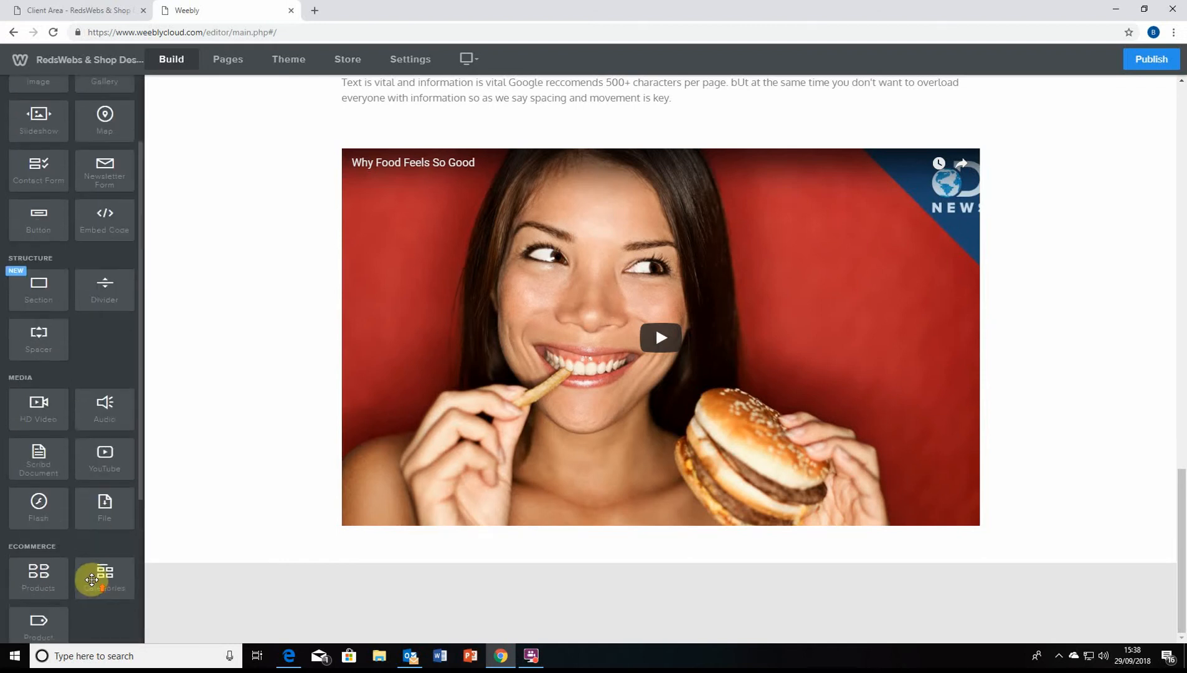
pyautogui.scroll(5, 497, 551)
pyautogui.scroll(12, 496, 551)
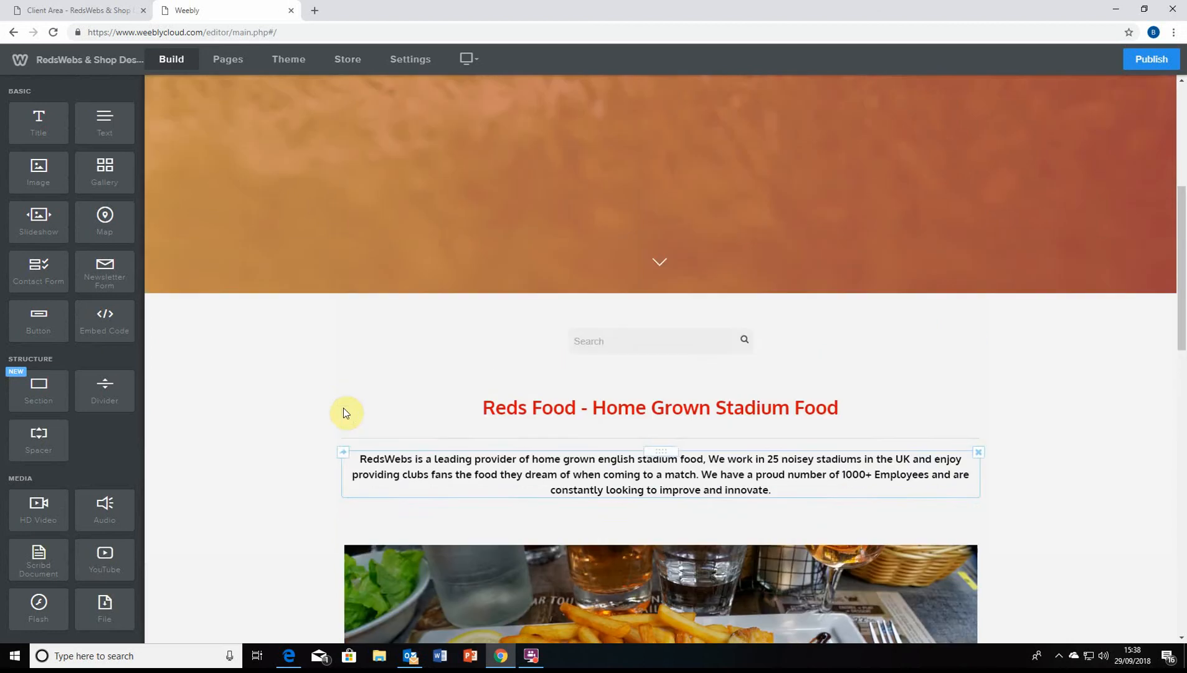
pyautogui.scroll(-12, 284, 416)
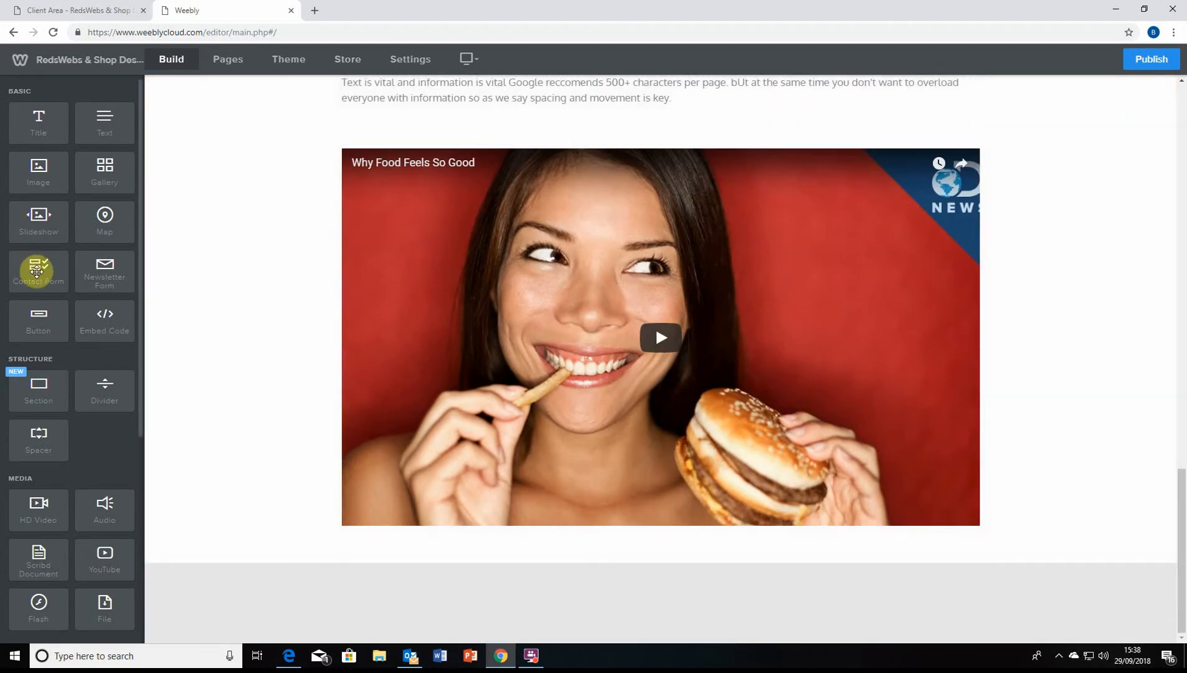
pyautogui.moveTo(36, 271); pyautogui.dragTo(521, 546)
pyautogui.scroll(-3, 381, 450)
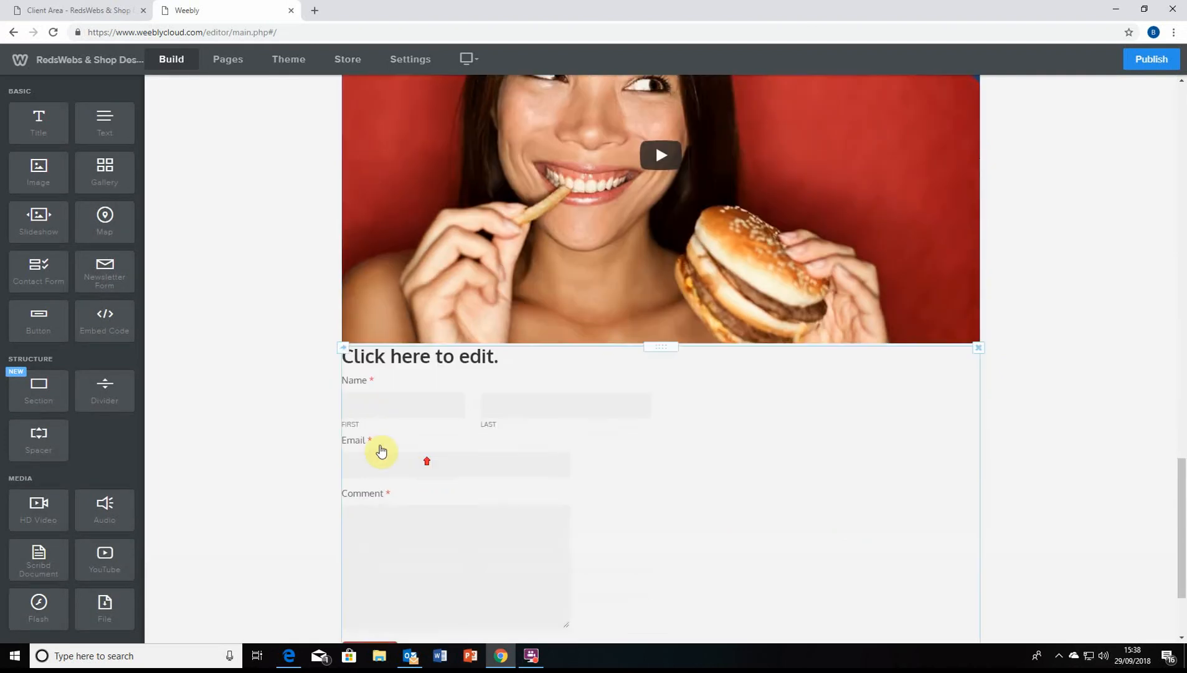
pyautogui.scroll(14, 449, 416)
pyautogui.scroll(-10, 450, 415)
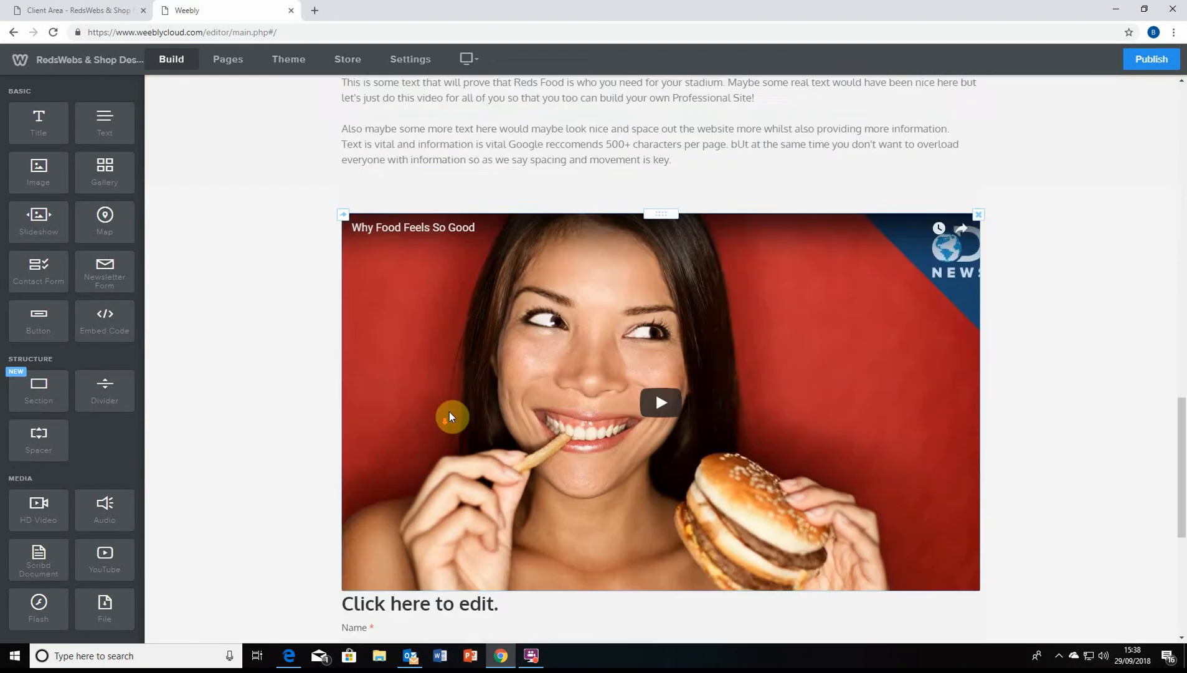
pyautogui.scroll(-6, 451, 416)
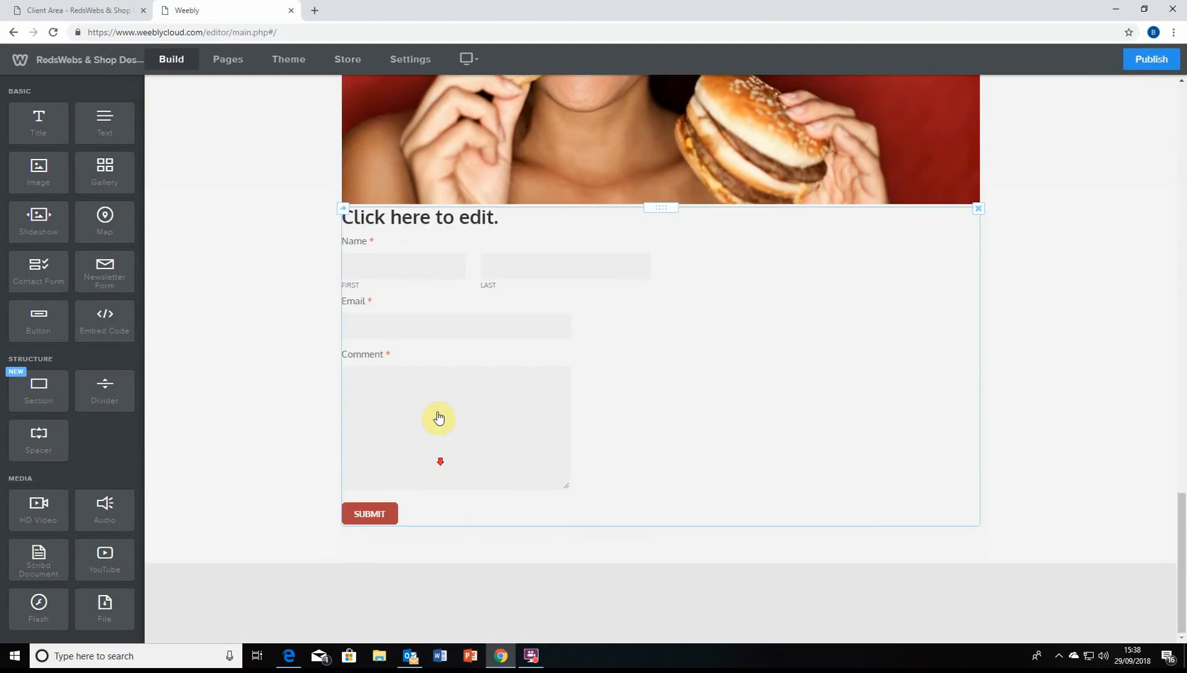
# Select the 'Contact us' form heading and centre it
pyautogui.click(515, 220)
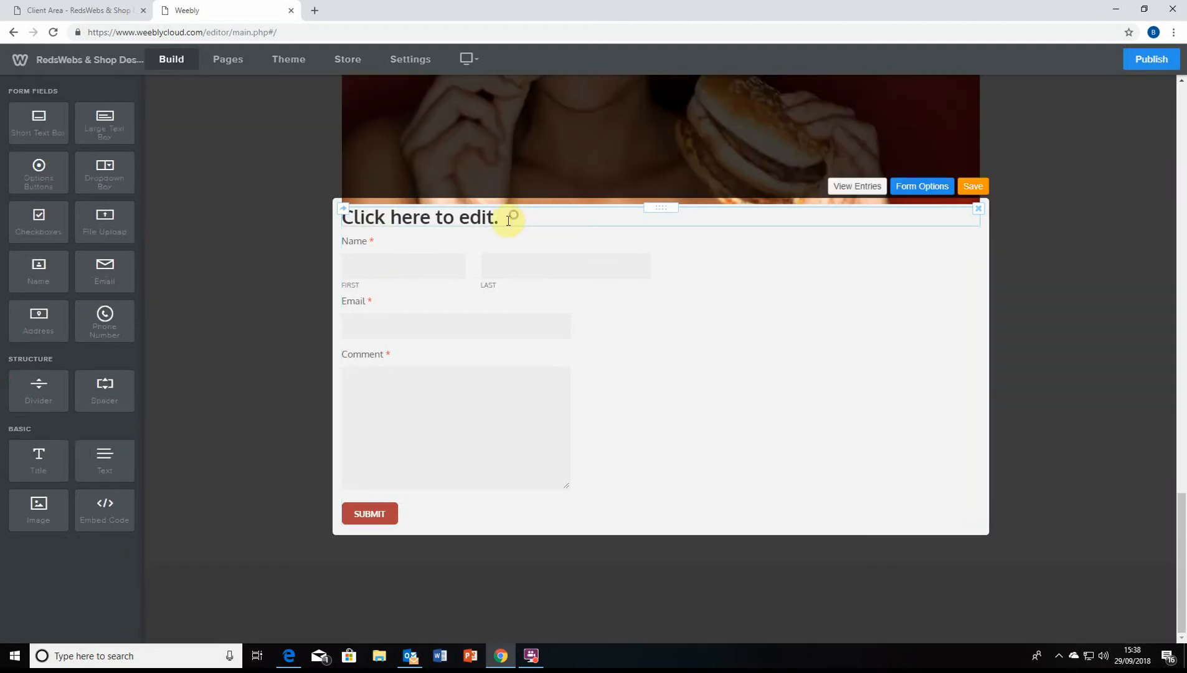
pyautogui.click(507, 220)
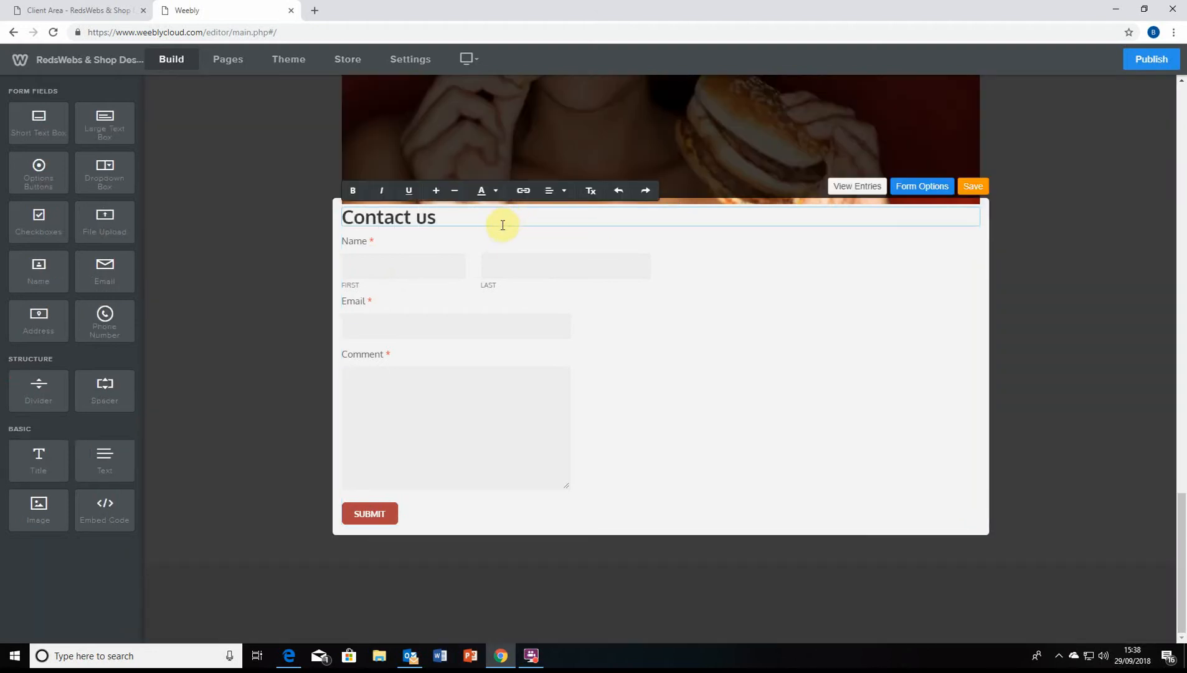
pyautogui.moveTo(495, 218); pyautogui.dragTo(357, 217)
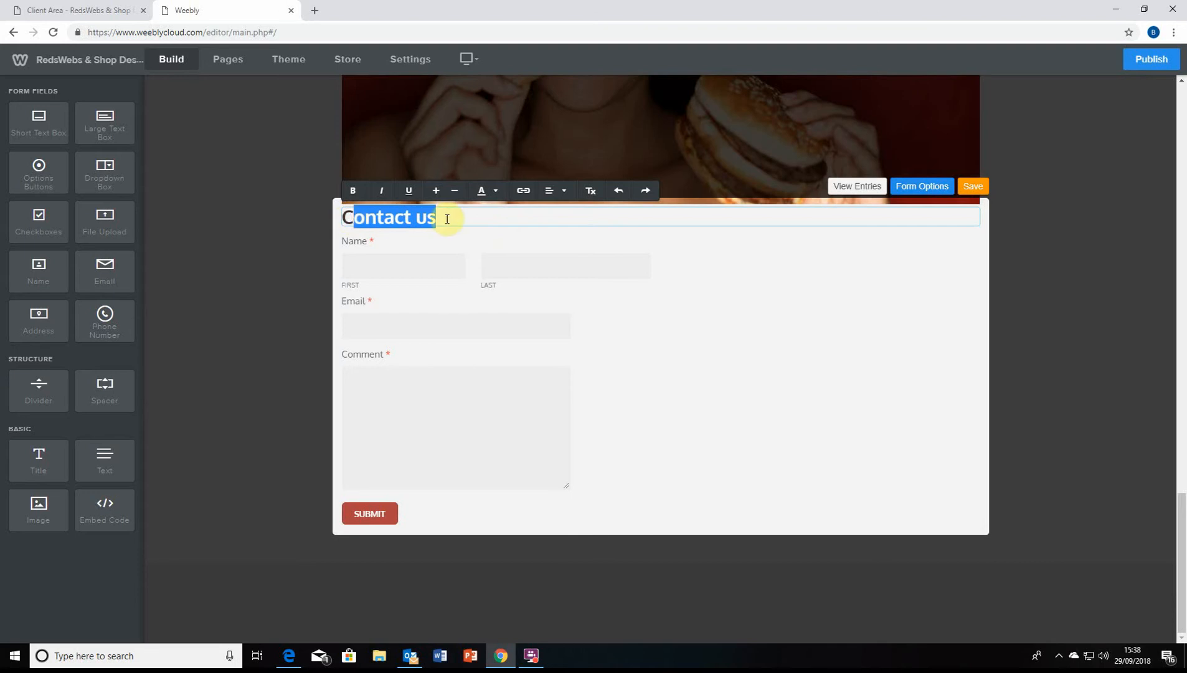
pyautogui.click(466, 214)
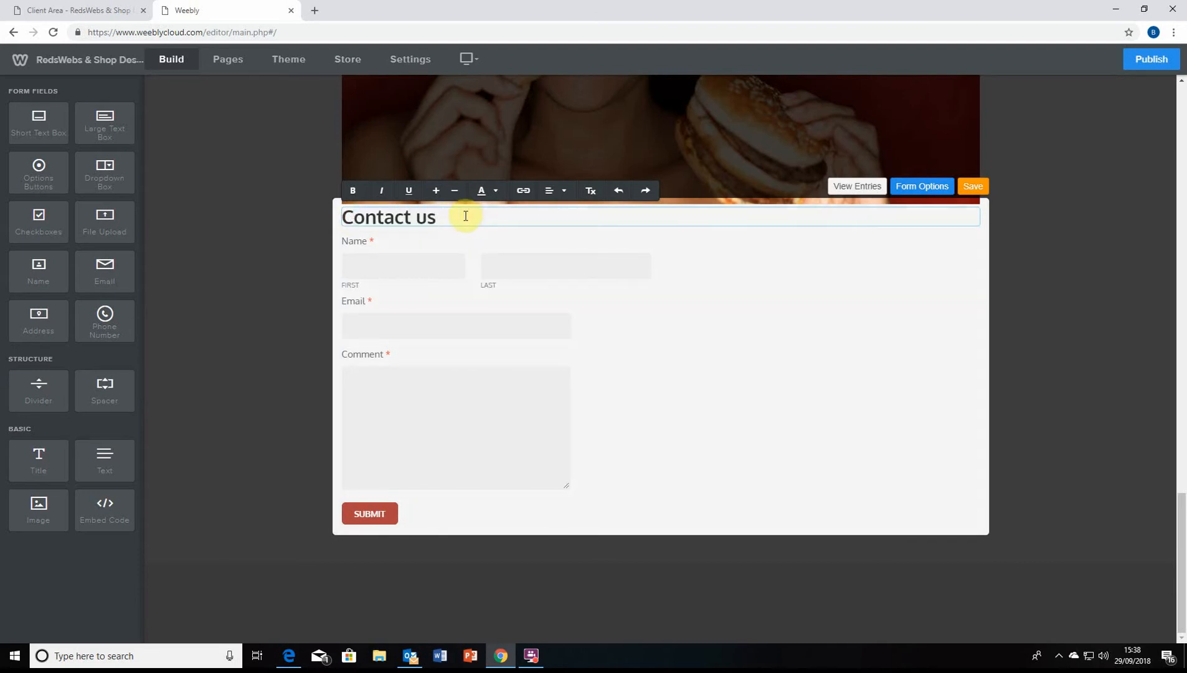
pyautogui.moveTo(464, 214); pyautogui.dragTo(337, 214)
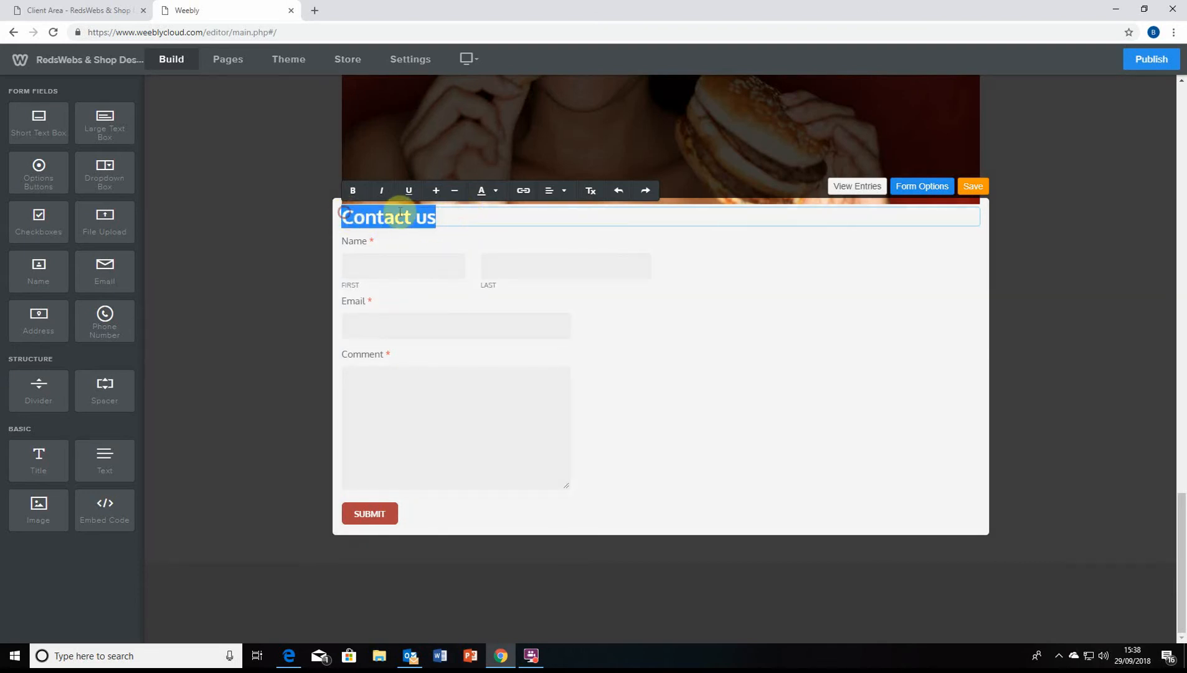
pyautogui.click(550, 197)
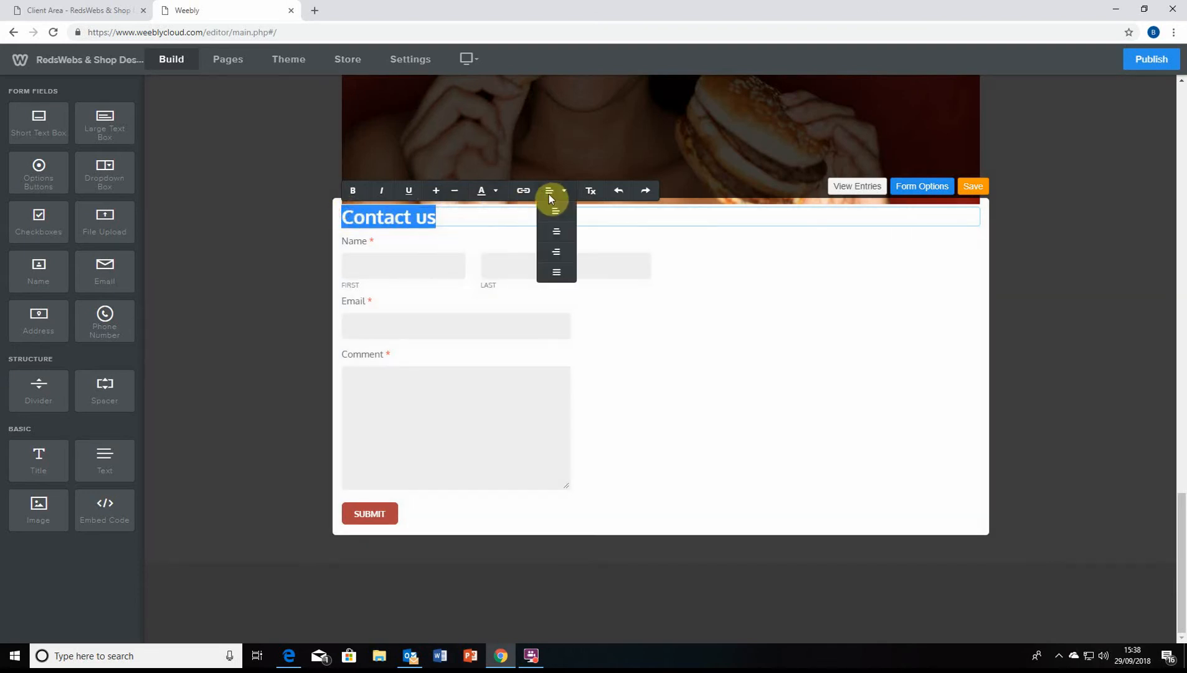
pyautogui.click(556, 231)
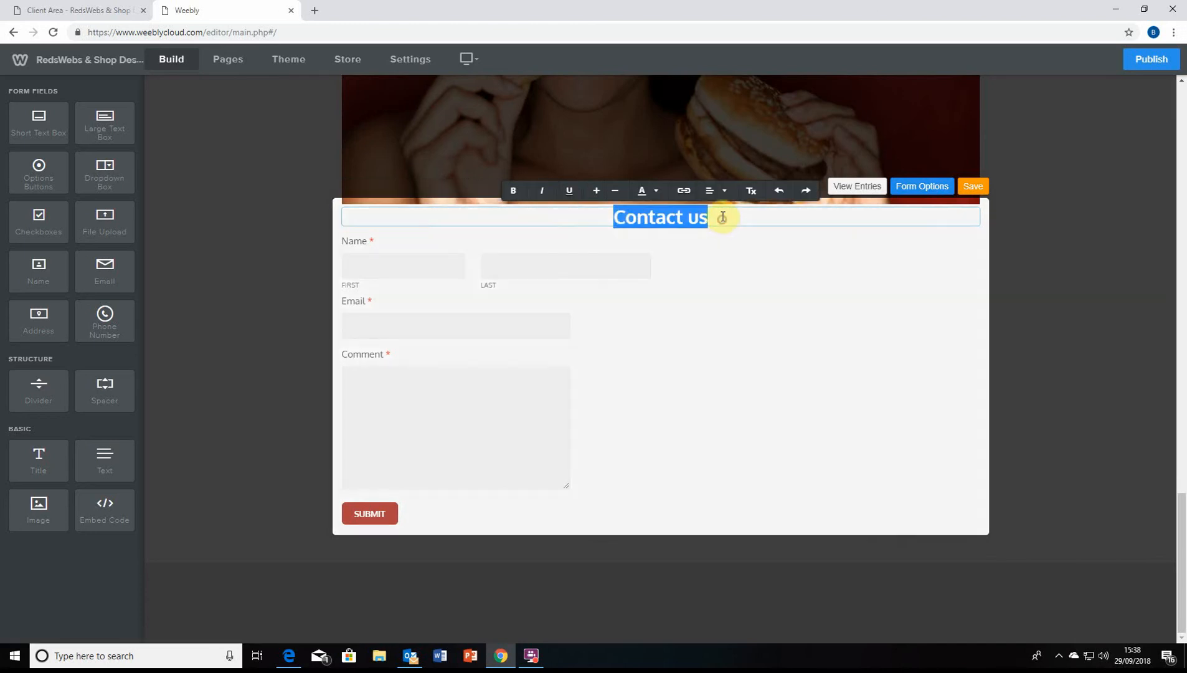
pyautogui.click(742, 218)
# Colour the 'Contact us' heading dark red and keep it centred
pyautogui.moveTo(717, 215); pyautogui.dragTo(588, 240)
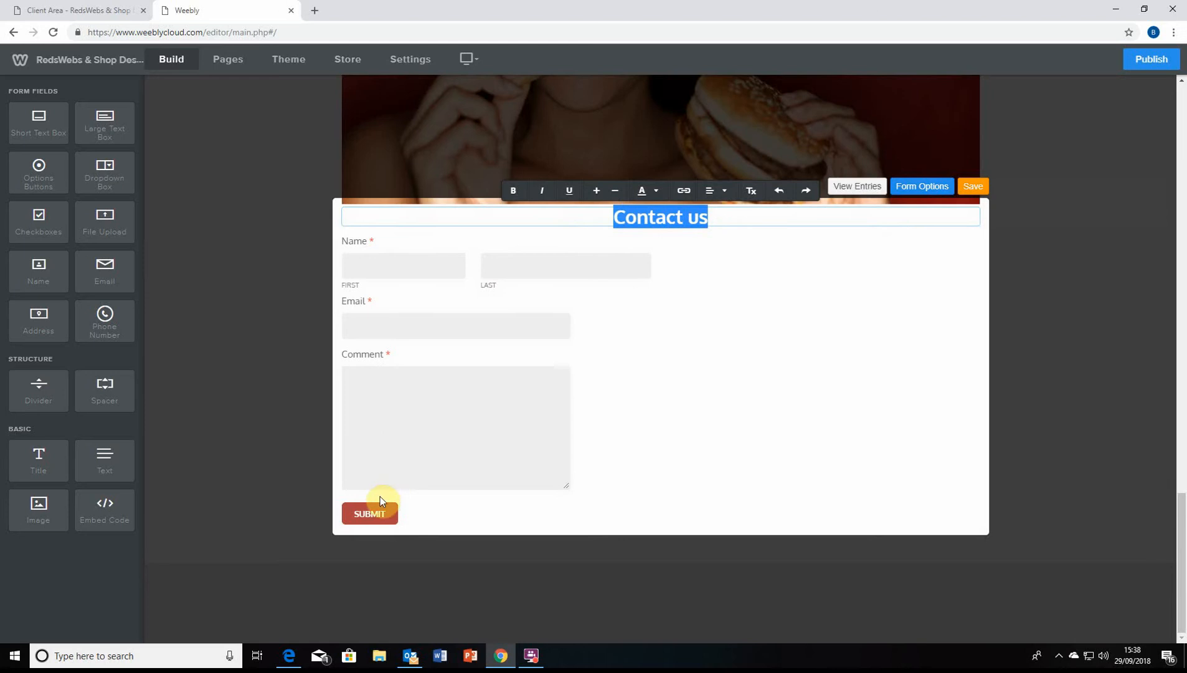
pyautogui.click(642, 193)
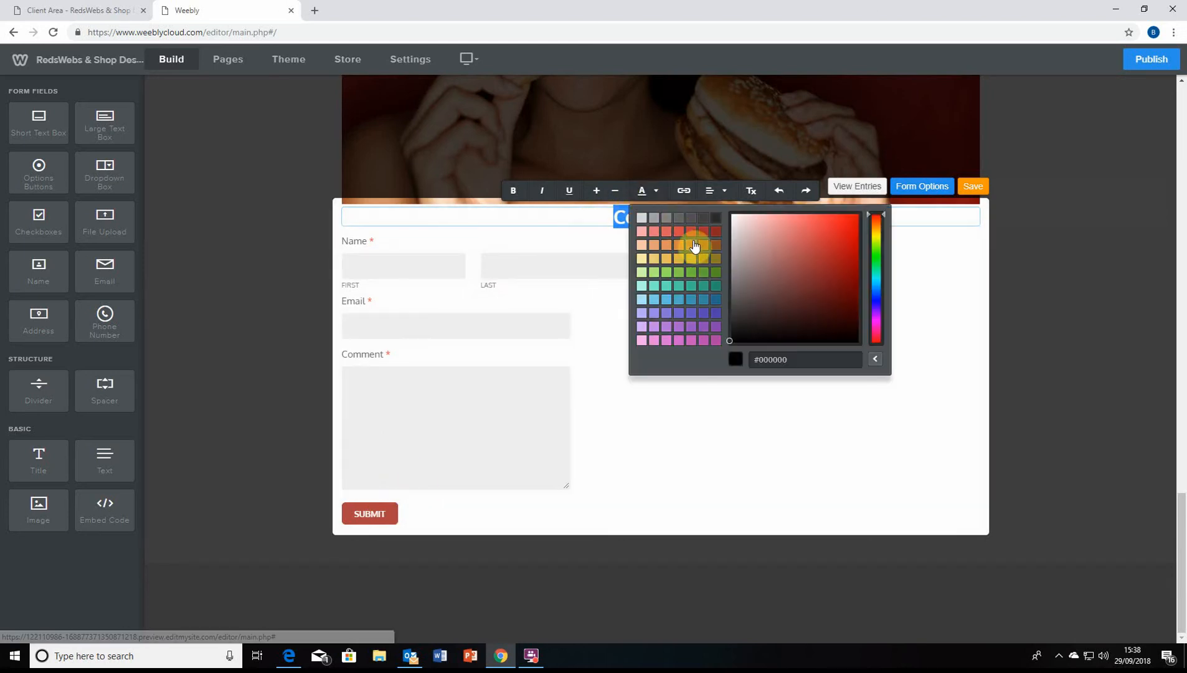
pyautogui.click(854, 222)
pyautogui.click(840, 245)
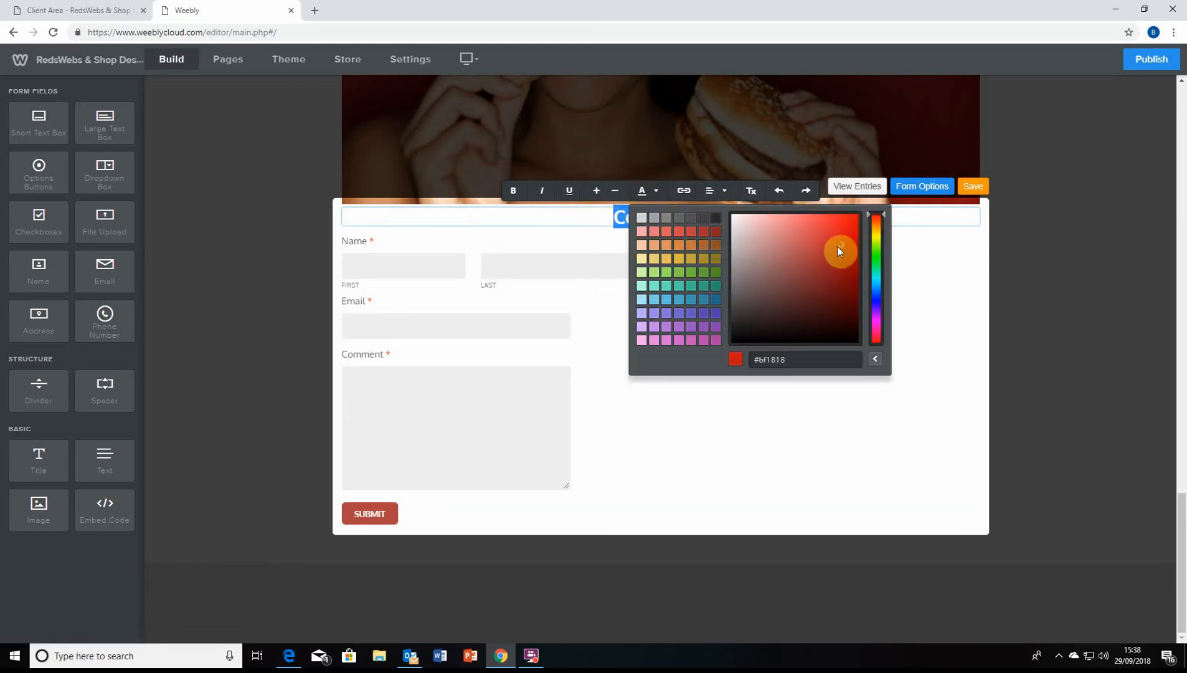
pyautogui.click(704, 234)
pyautogui.click(738, 215)
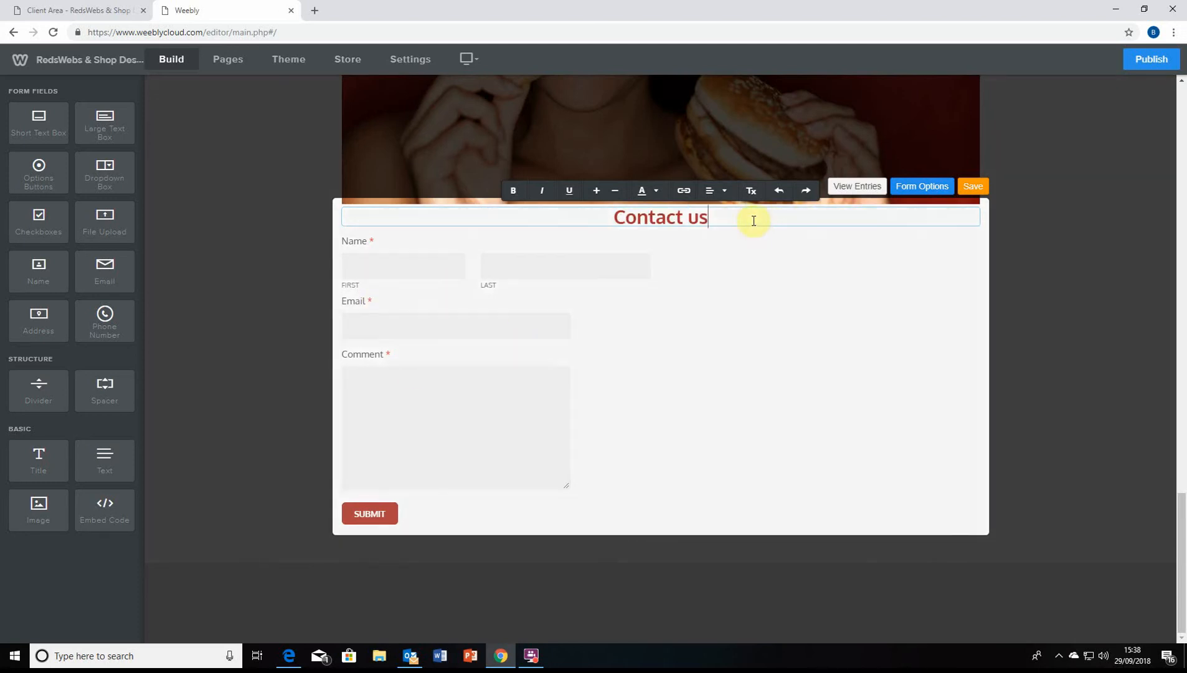
pyautogui.click(724, 192)
pyautogui.click(716, 231)
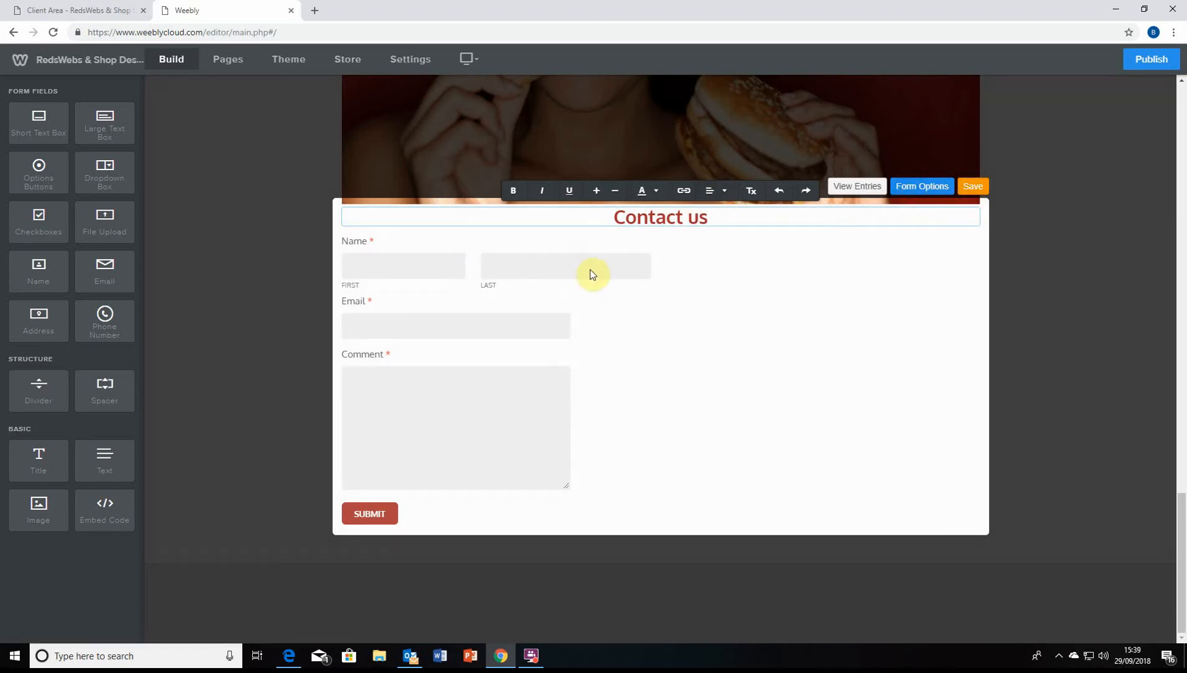
# Save the form, then reopen its Form Options and check the form name and notification email
pyautogui.click(969, 189)
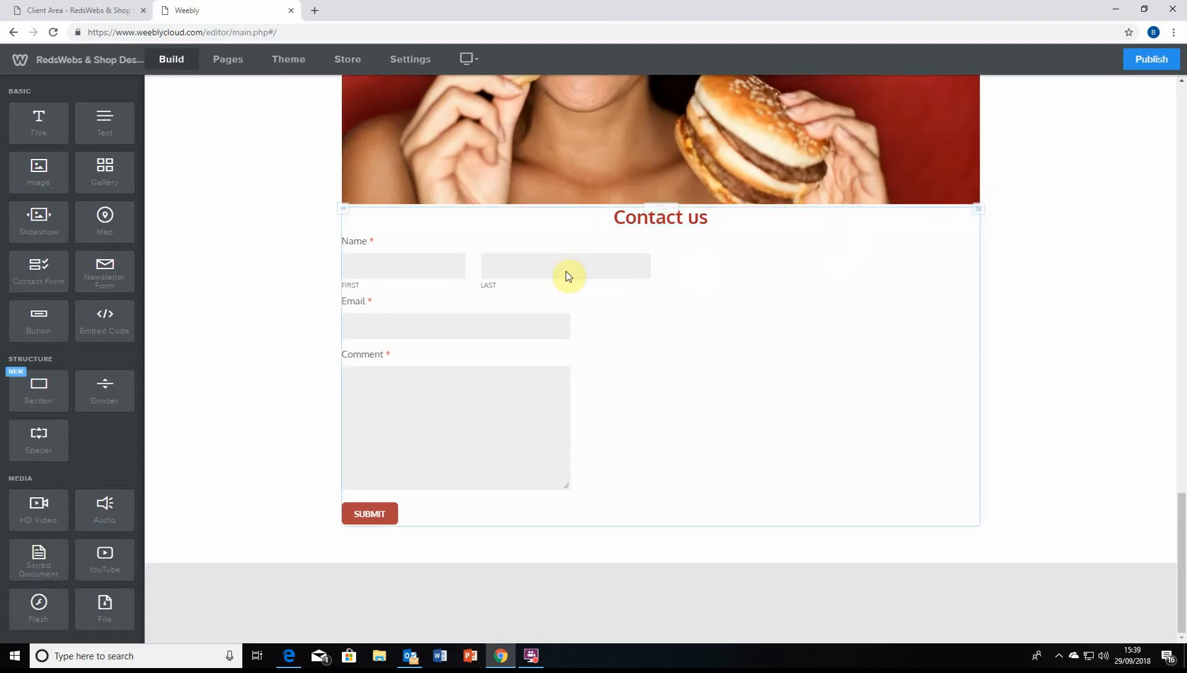
pyautogui.click(705, 241)
pyautogui.click(932, 188)
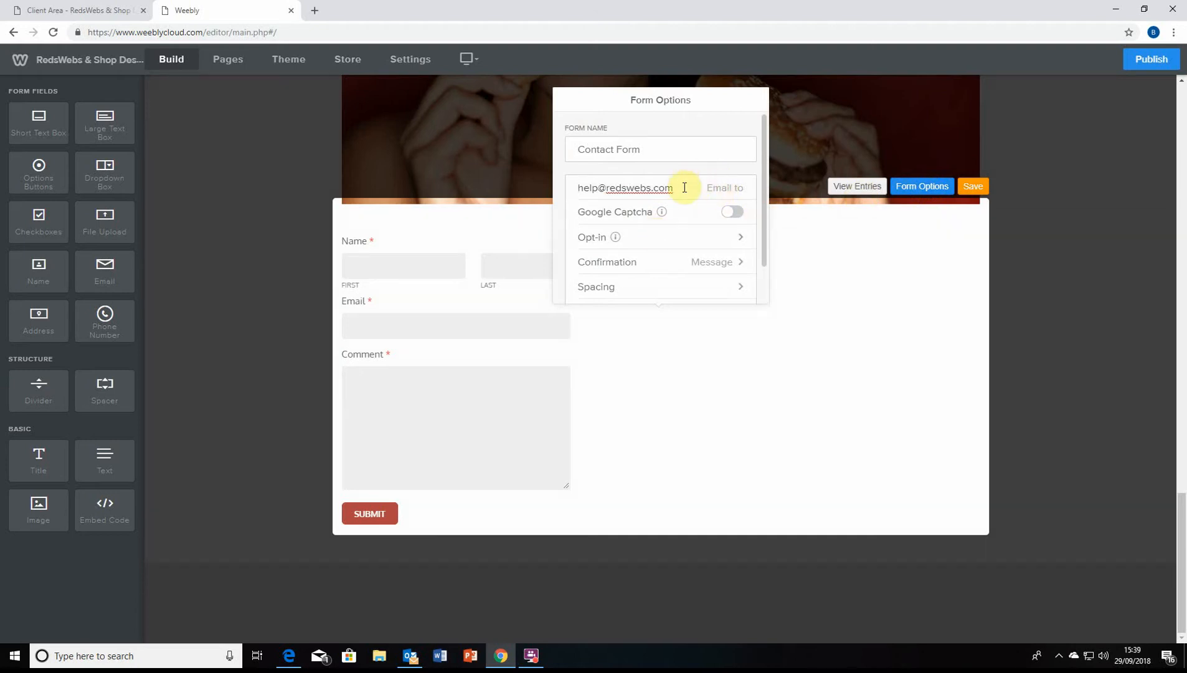
pyautogui.tripleClick(681, 187)
pyautogui.click(682, 187)
pyautogui.click(655, 149)
pyautogui.tripleClick(681, 191)
pyautogui.click(664, 157)
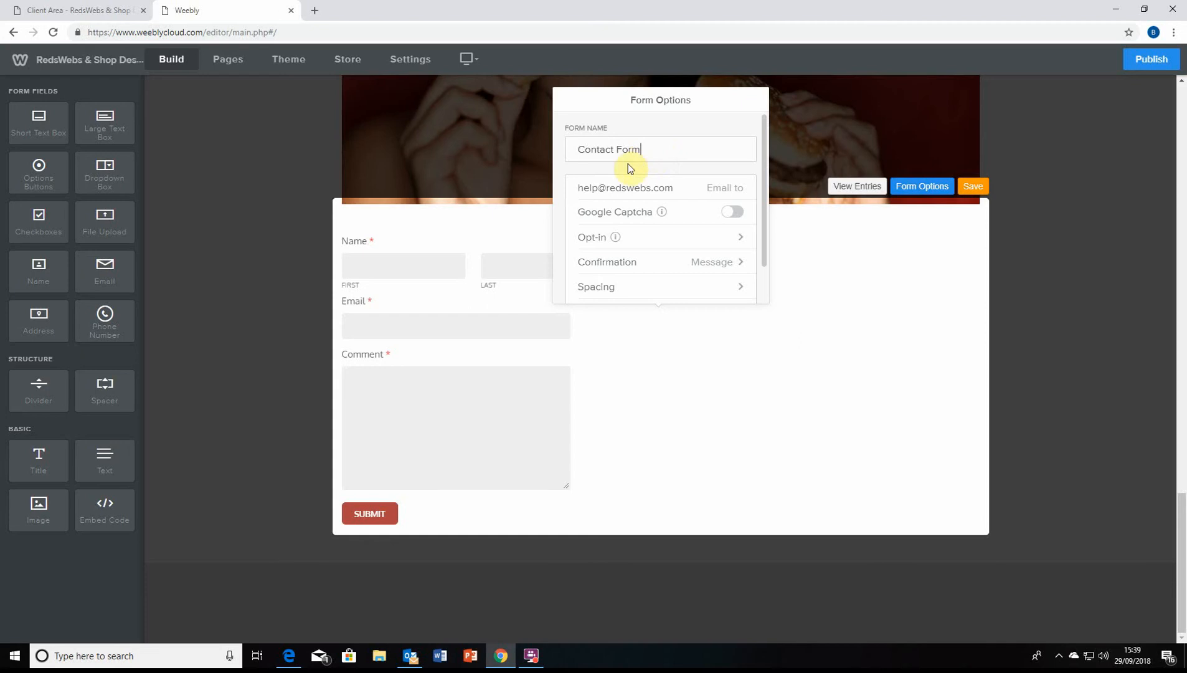
# Review the form's opt-in and confirmation settings, then open its Spacing settings
pyautogui.scroll(-1, 641, 259)
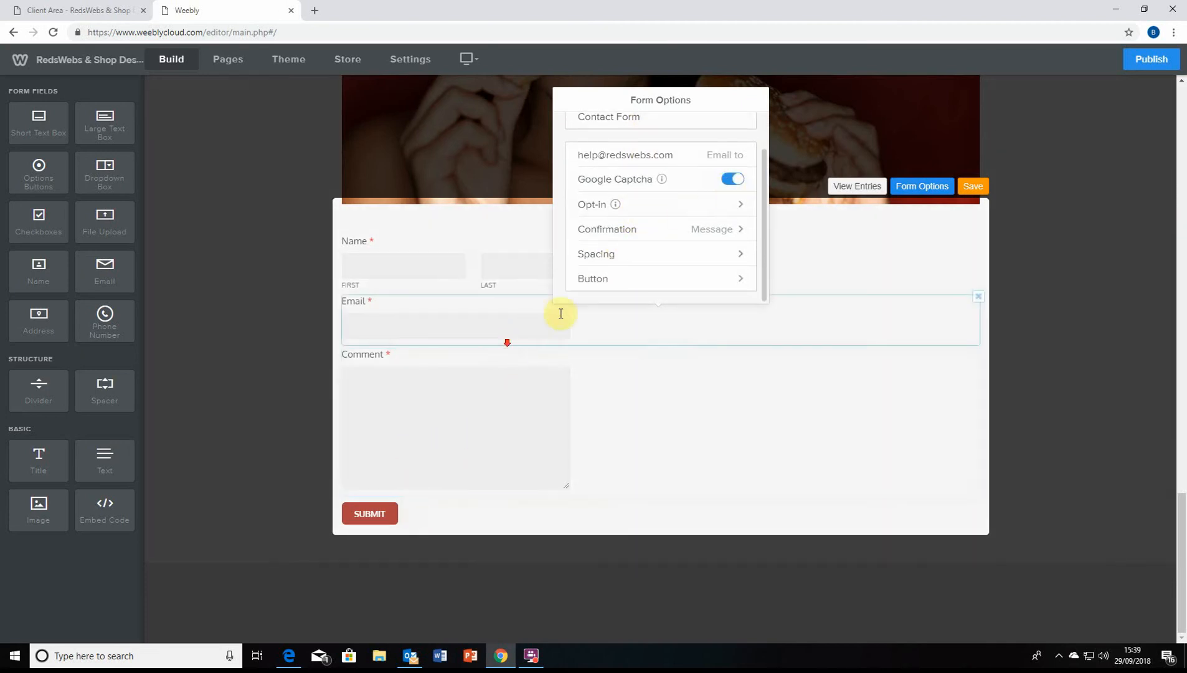
pyautogui.click(723, 206)
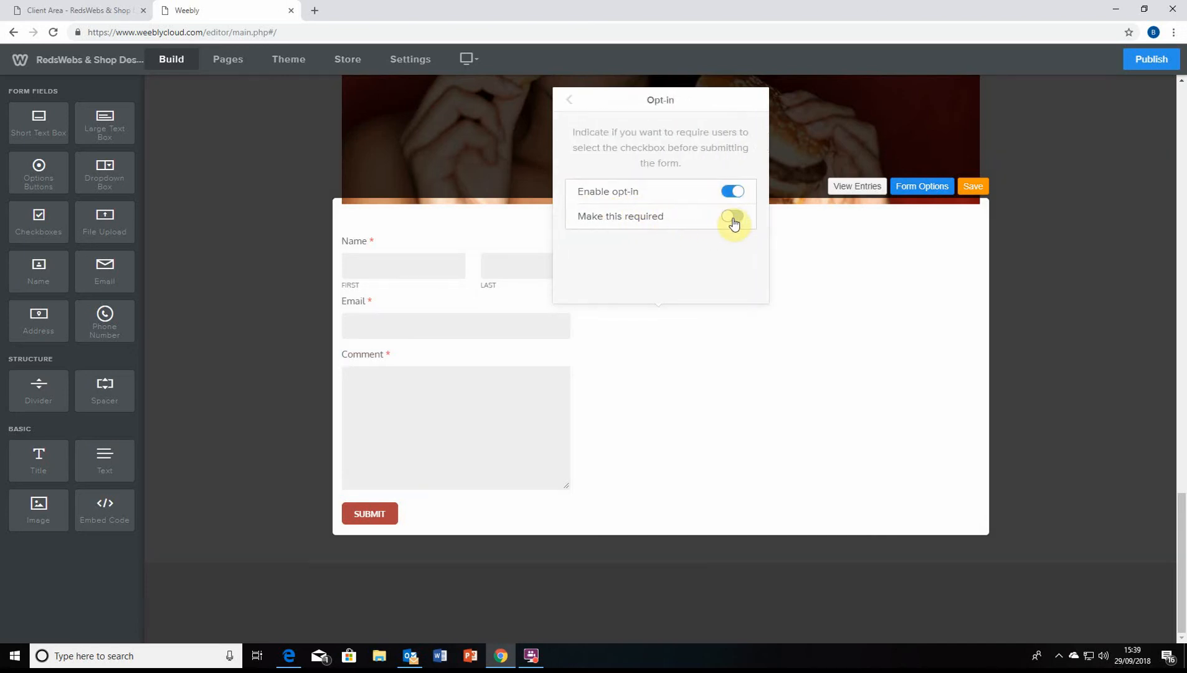
pyautogui.click(570, 108)
pyautogui.scroll(-1, 713, 224)
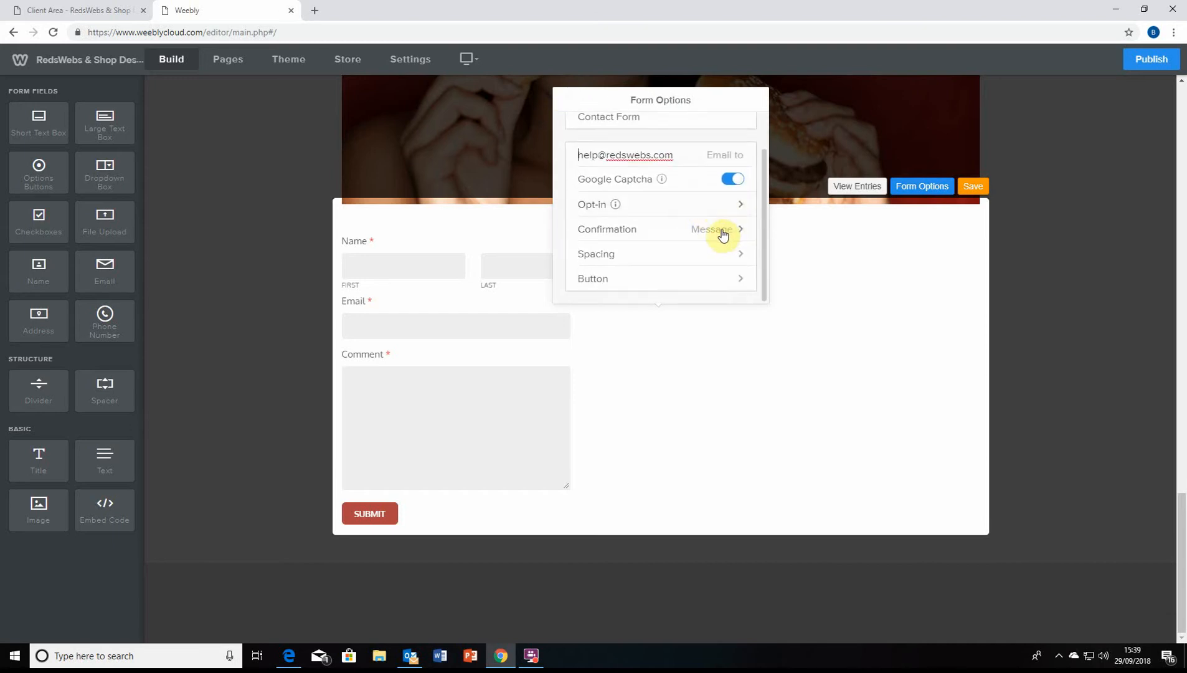
pyautogui.click(729, 231)
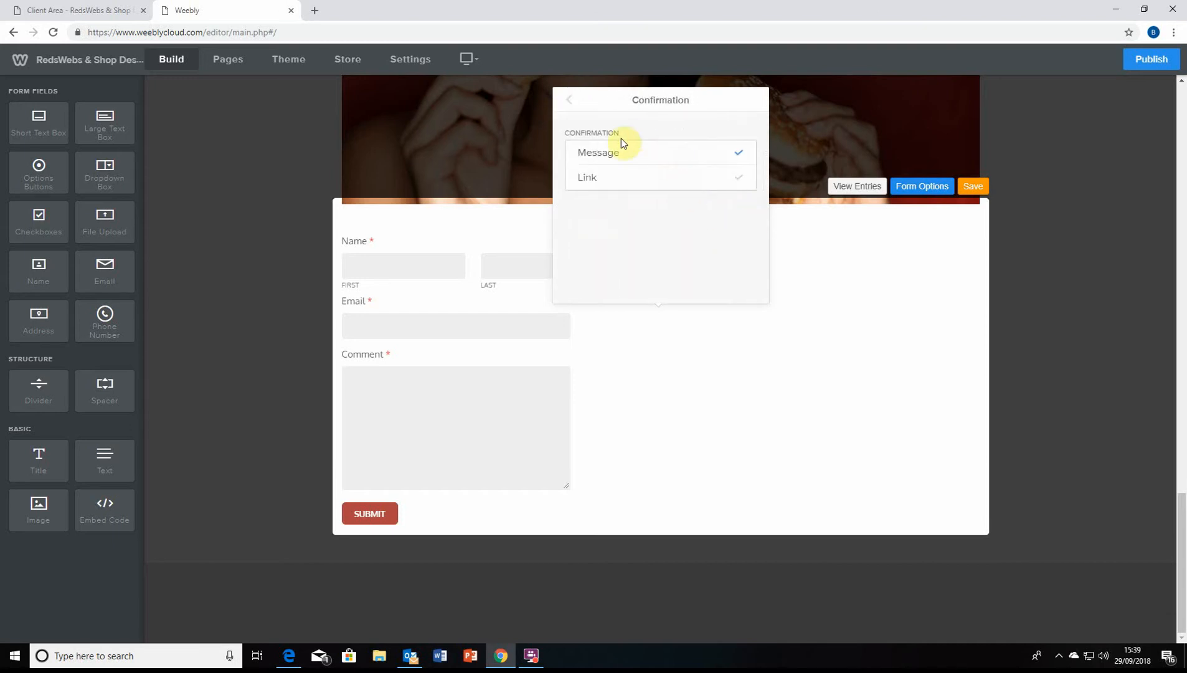
pyautogui.click(567, 105)
pyautogui.scroll(-1, 694, 280)
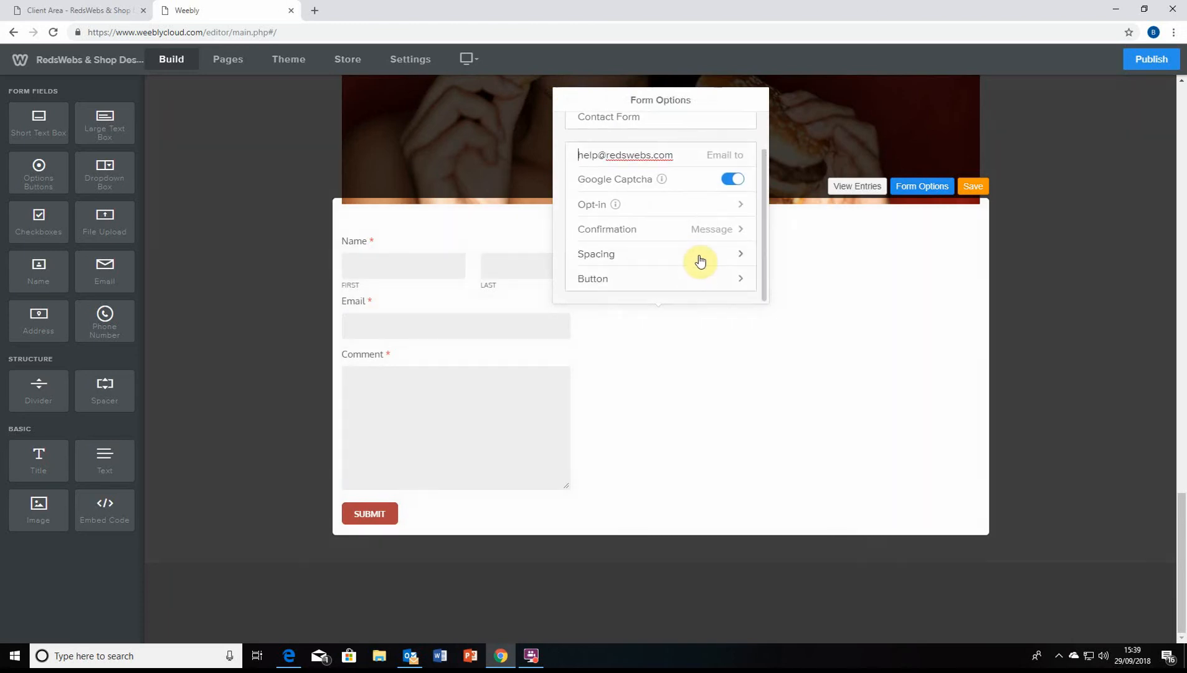
pyautogui.click(700, 260)
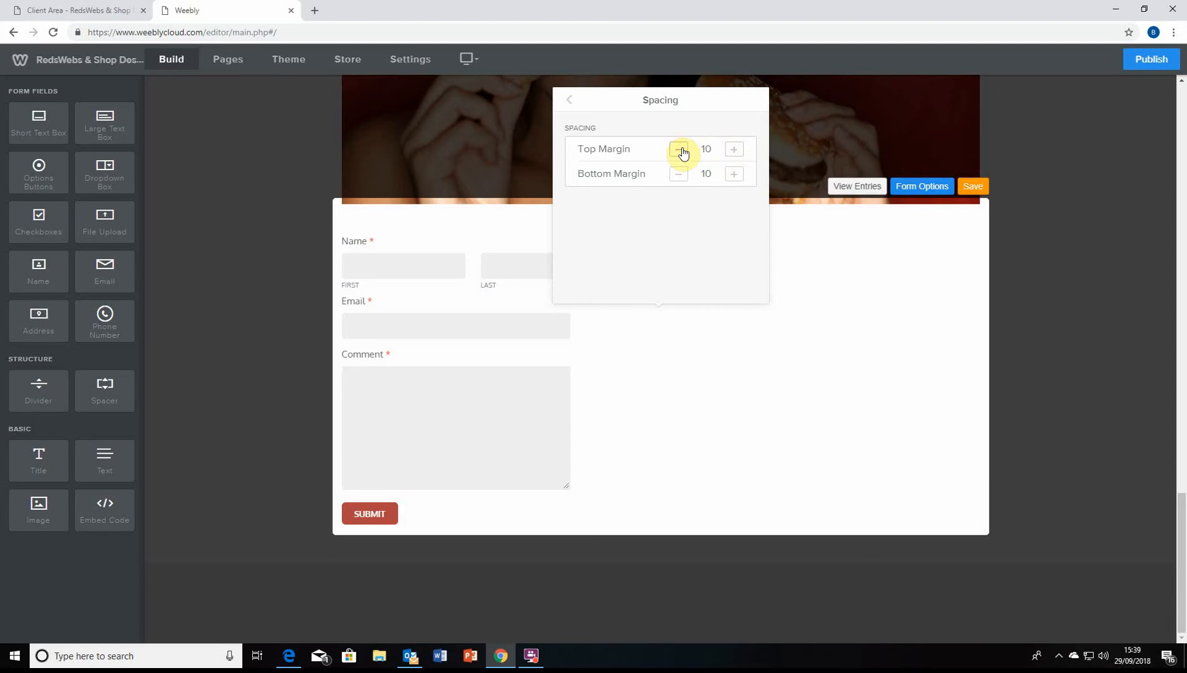
# Set the form's bottom margin back to 10, centre the Submit button, and save the form
pyautogui.scroll(2, 373, 255)
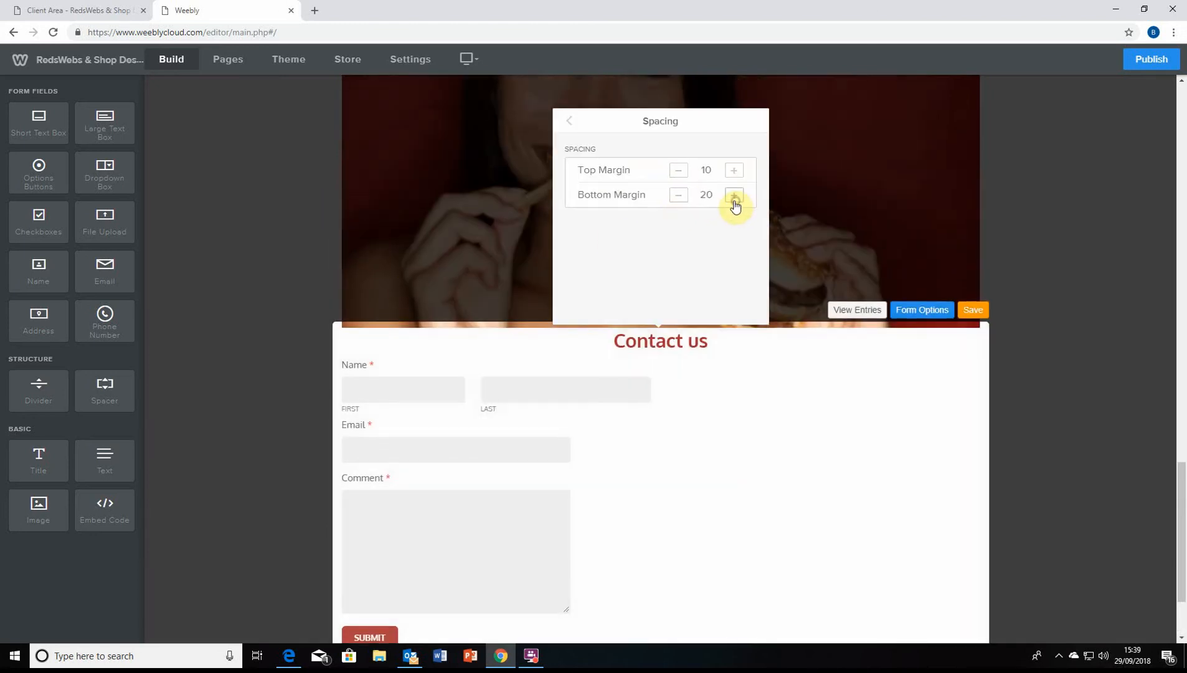
pyautogui.click(677, 195)
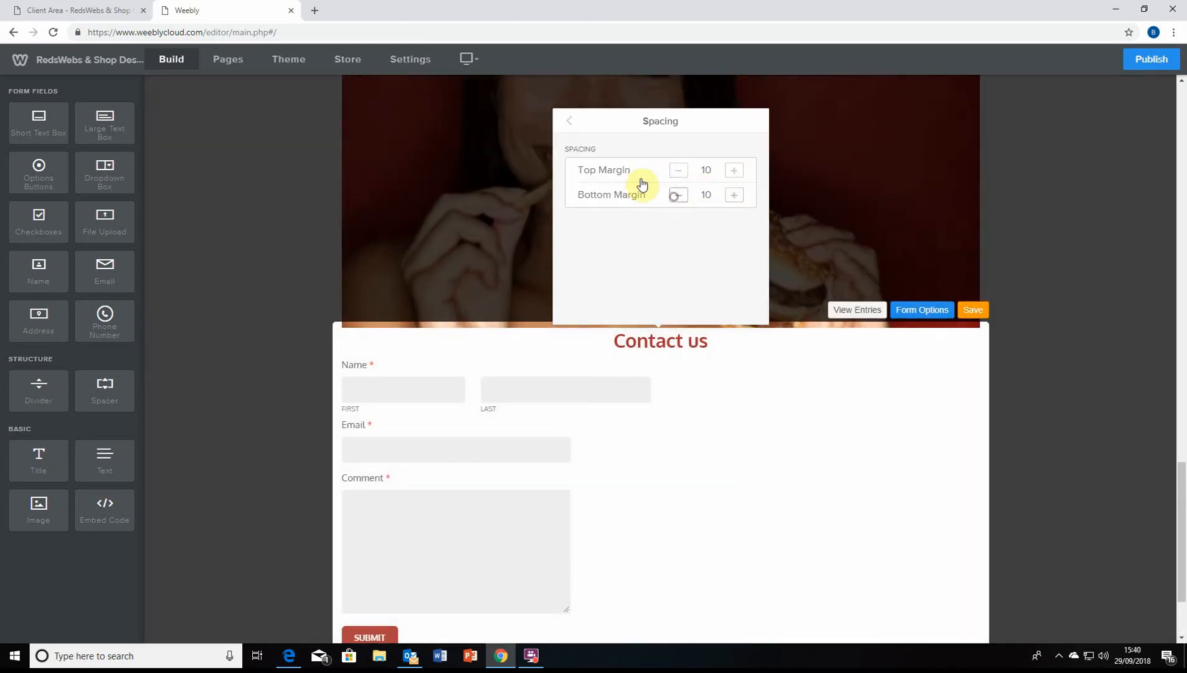
pyautogui.click(571, 131)
pyautogui.scroll(-2, 656, 268)
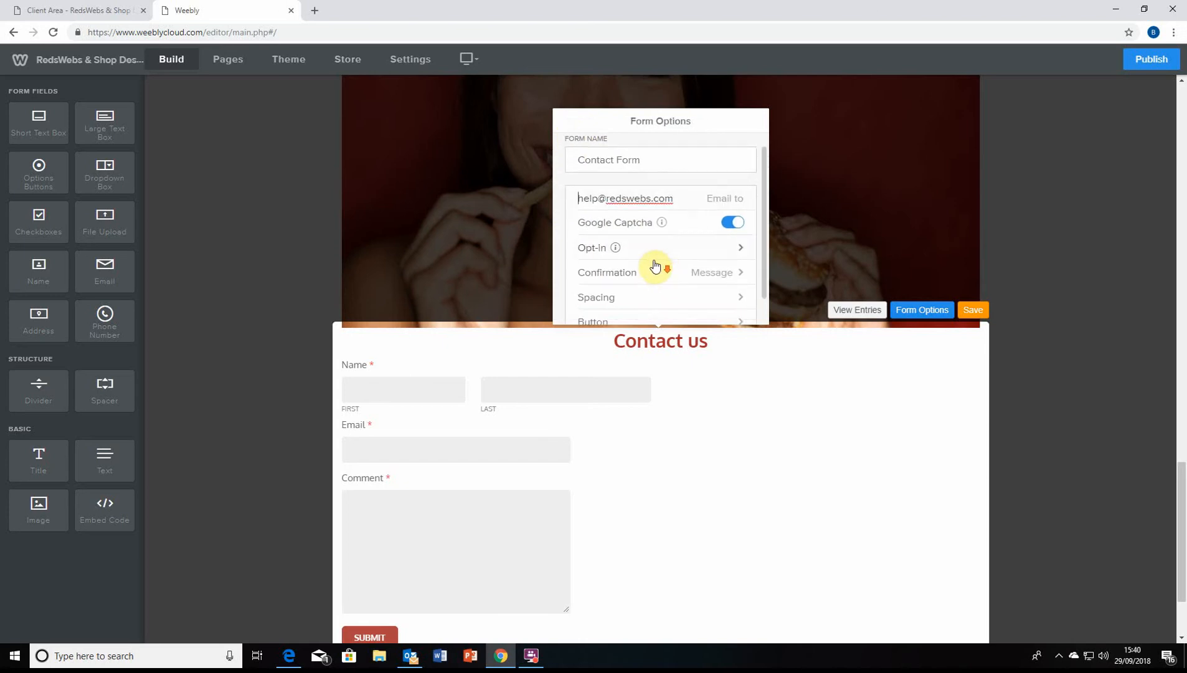
pyautogui.click(646, 300)
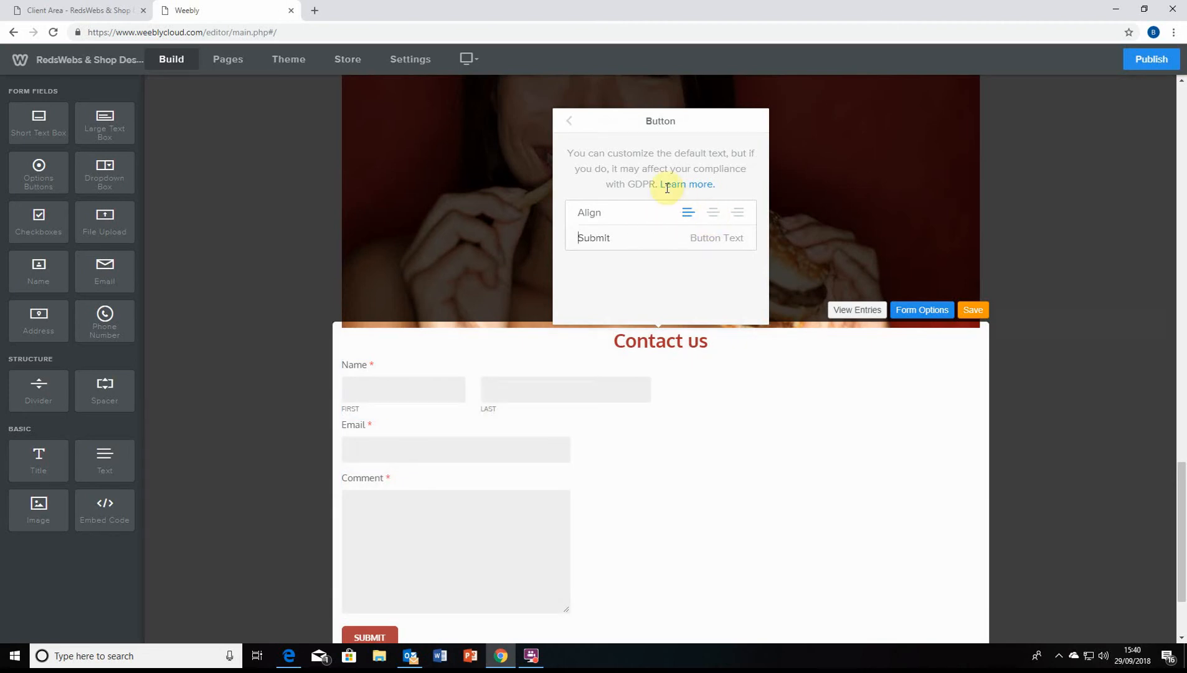
pyautogui.scroll(-2, 720, 191)
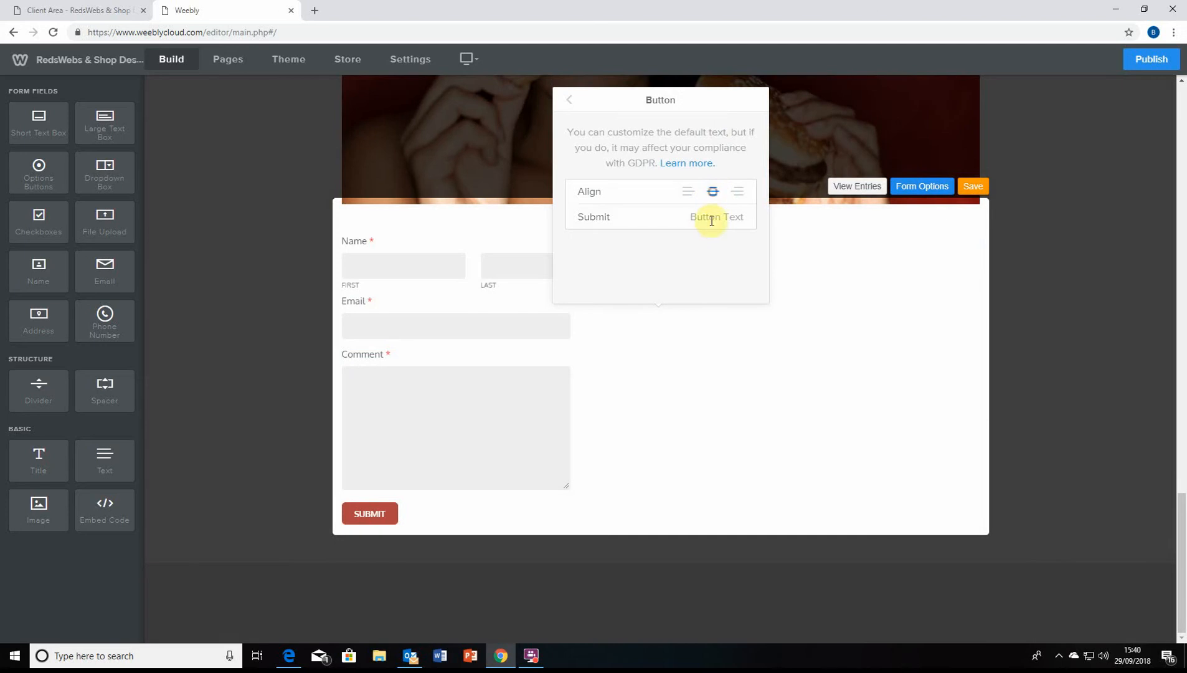
pyautogui.click(570, 101)
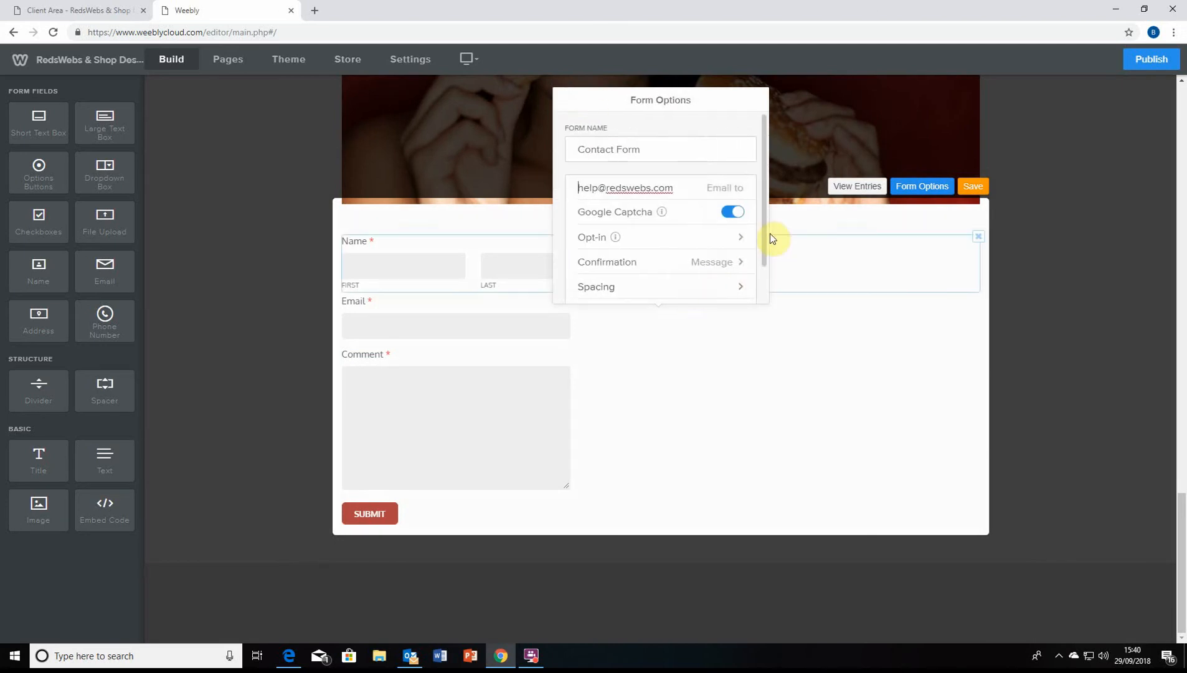
pyautogui.scroll(-1, 670, 229)
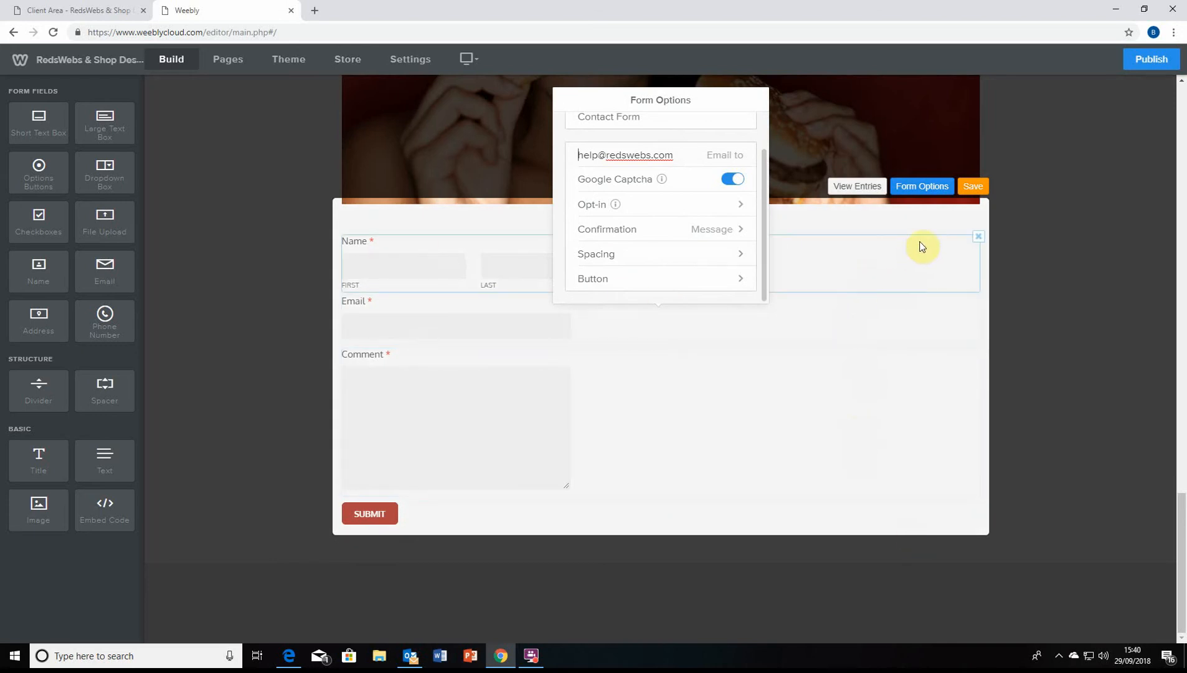
pyautogui.click(973, 186)
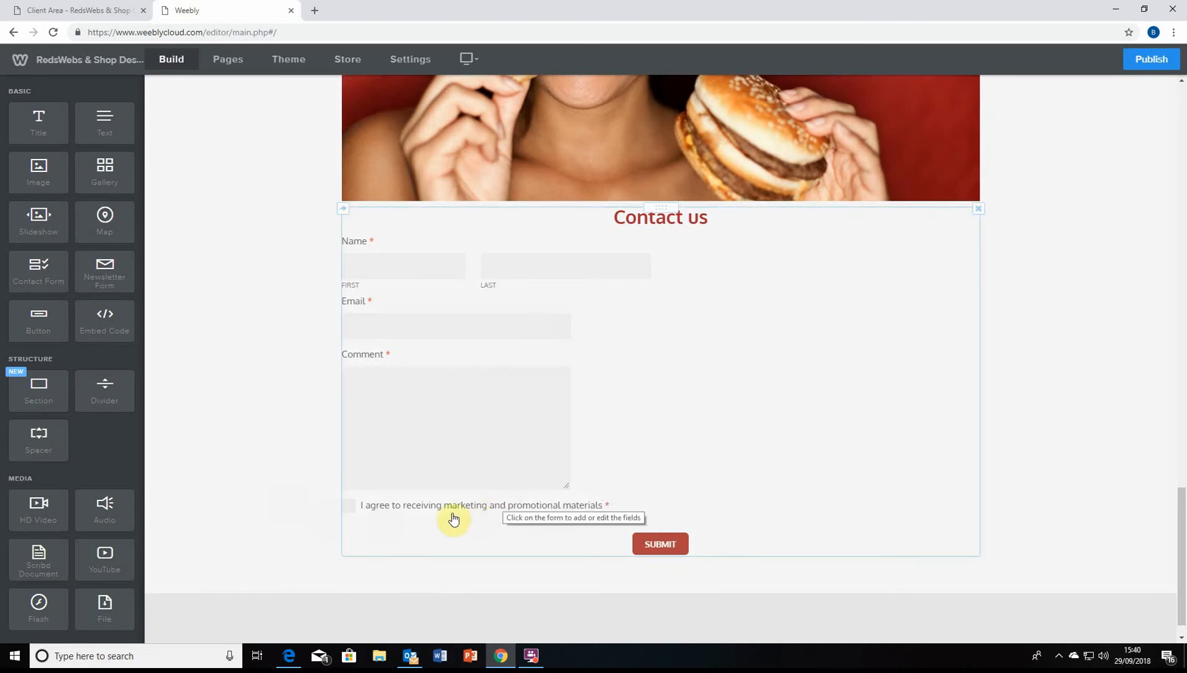
# Reopen the Contact us form's Form Options and look over its opt-in settings
pyautogui.scroll(2, 378, 481)
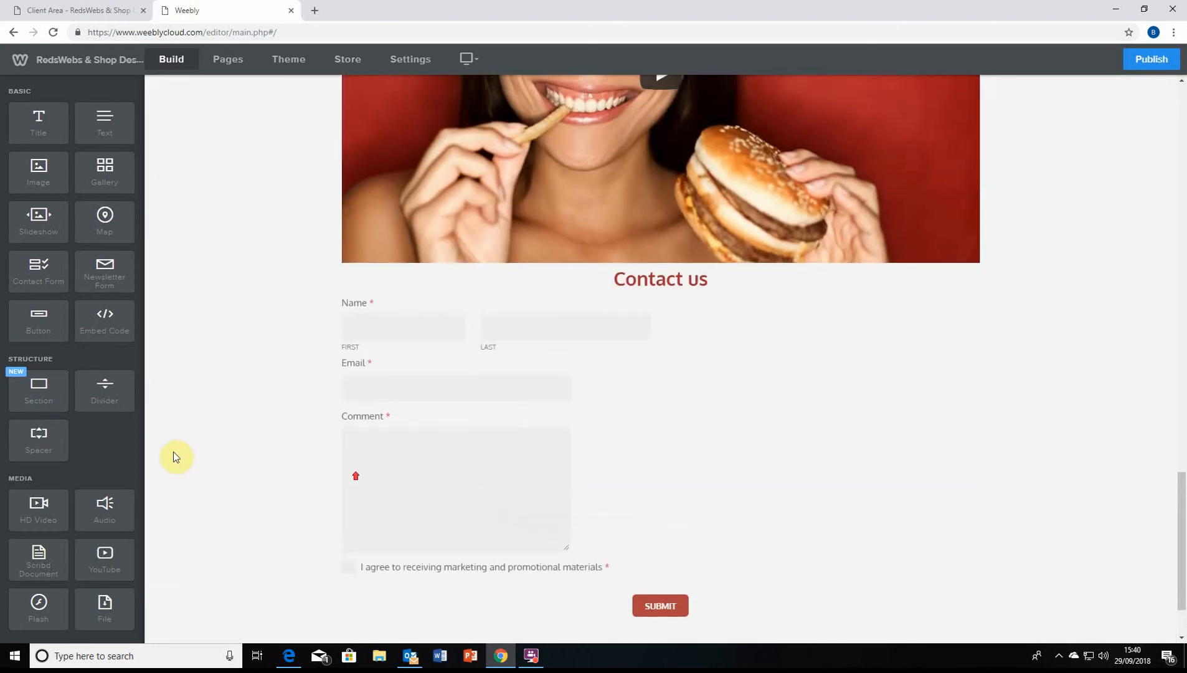
pyautogui.scroll(-3, 644, 574)
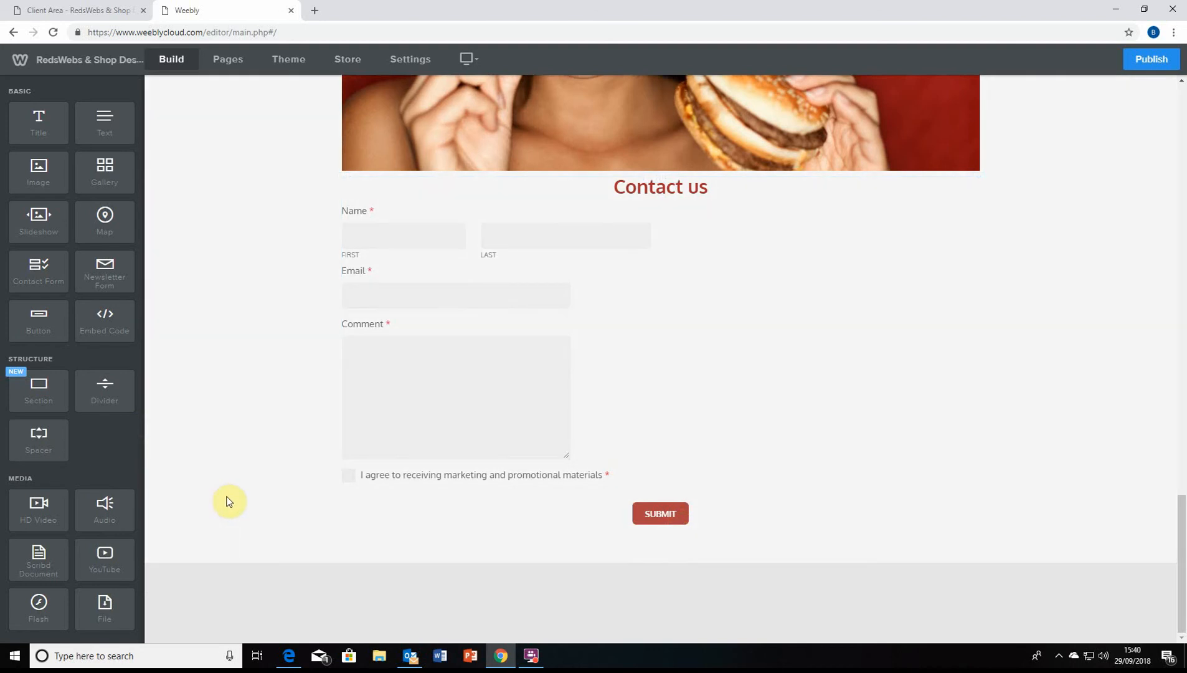
pyautogui.click(451, 283)
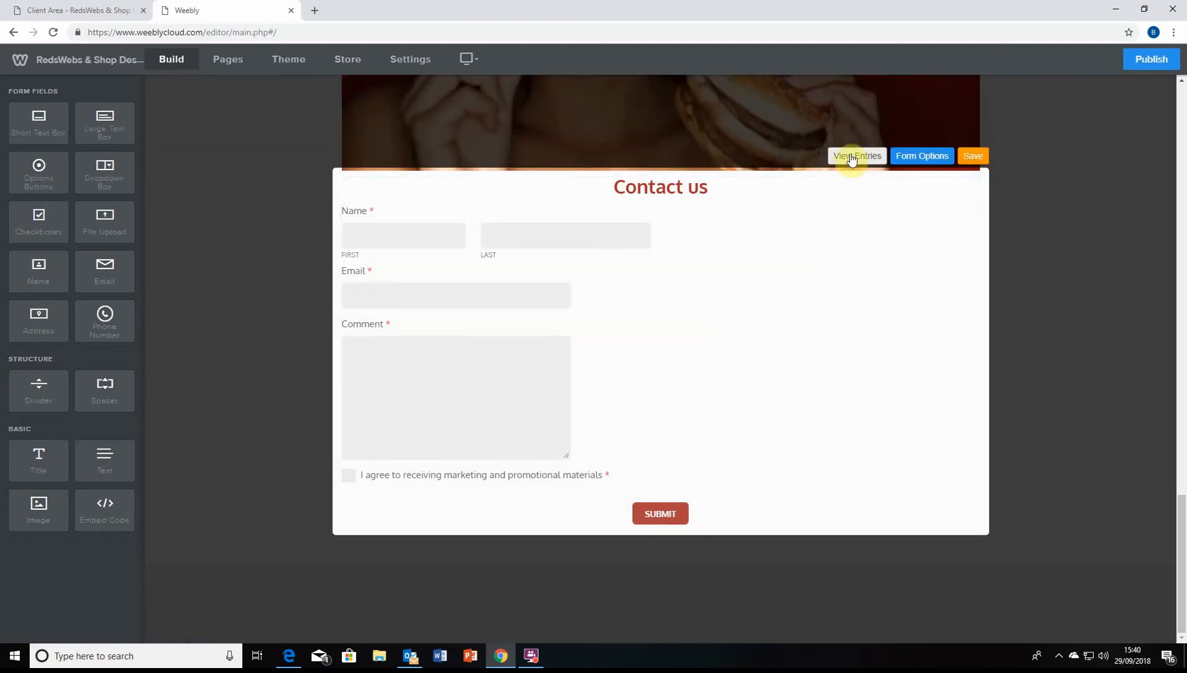
pyautogui.click(908, 159)
pyautogui.scroll(-2, 648, 535)
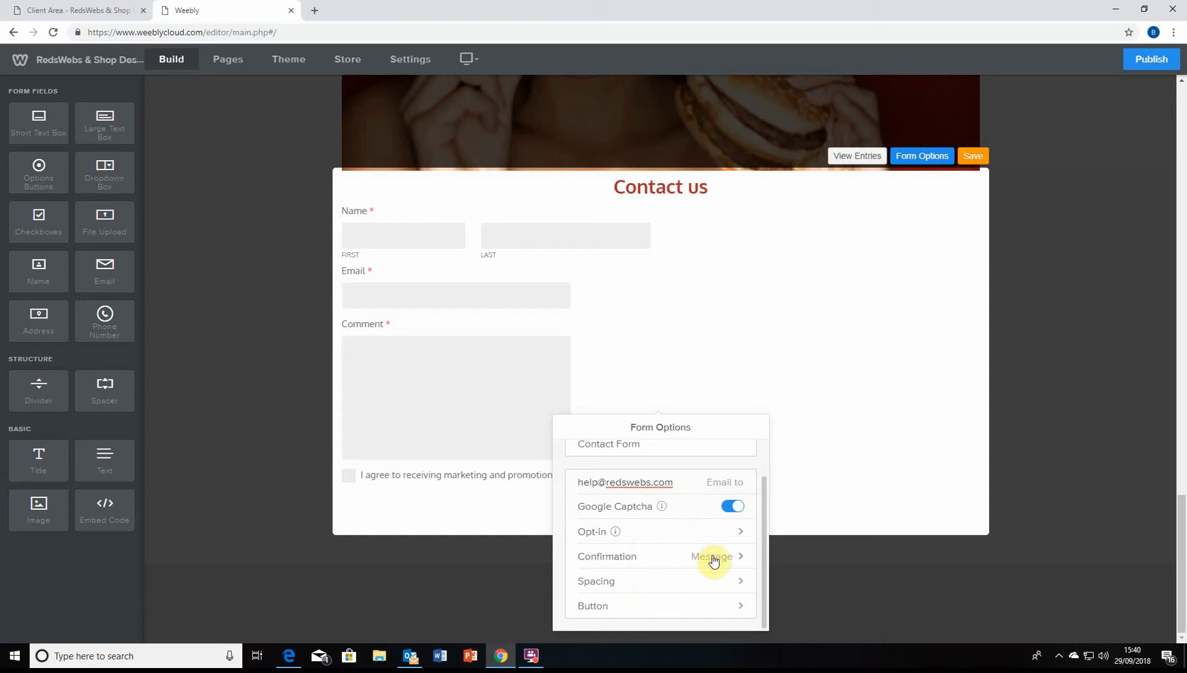
pyautogui.click(729, 529)
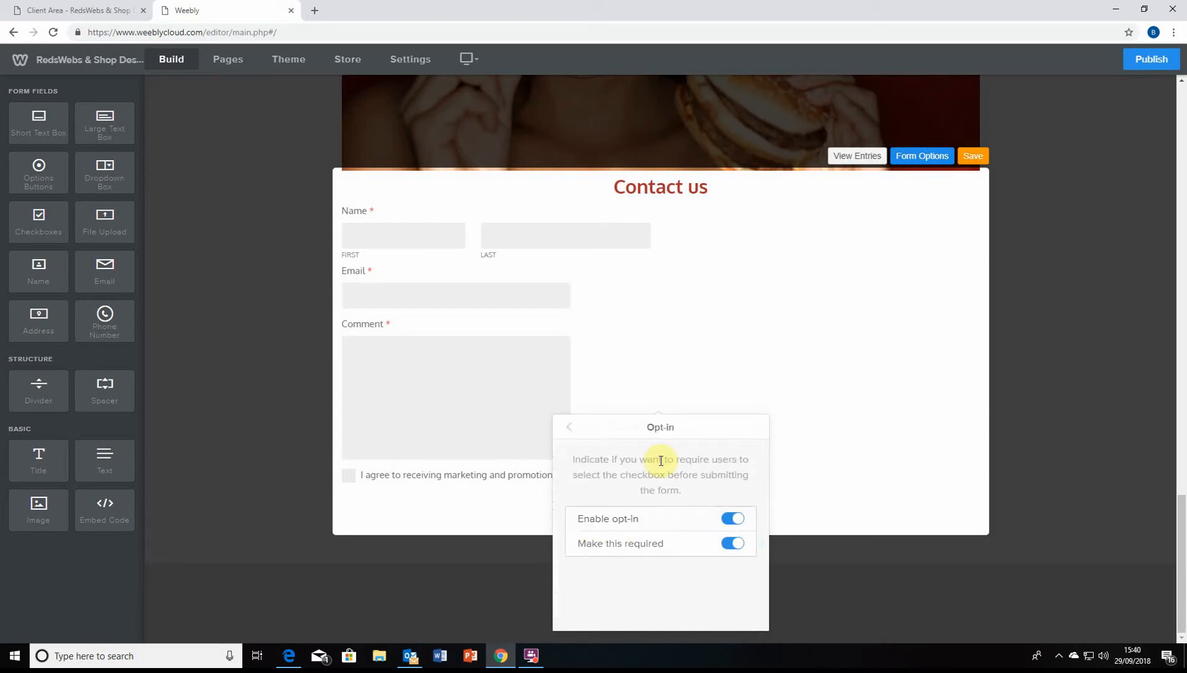
pyautogui.click(570, 427)
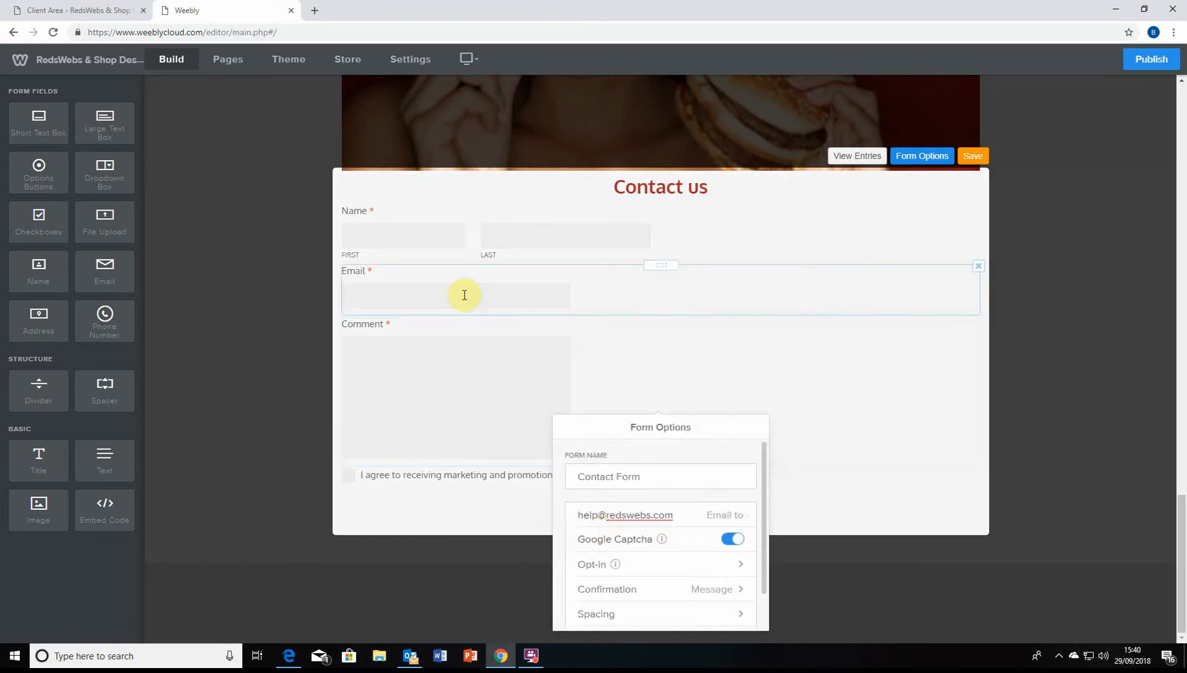
# Review the Comment and Name field settings, including Name instructions and margins, then switch to the client area tab
pyautogui.click(480, 325)
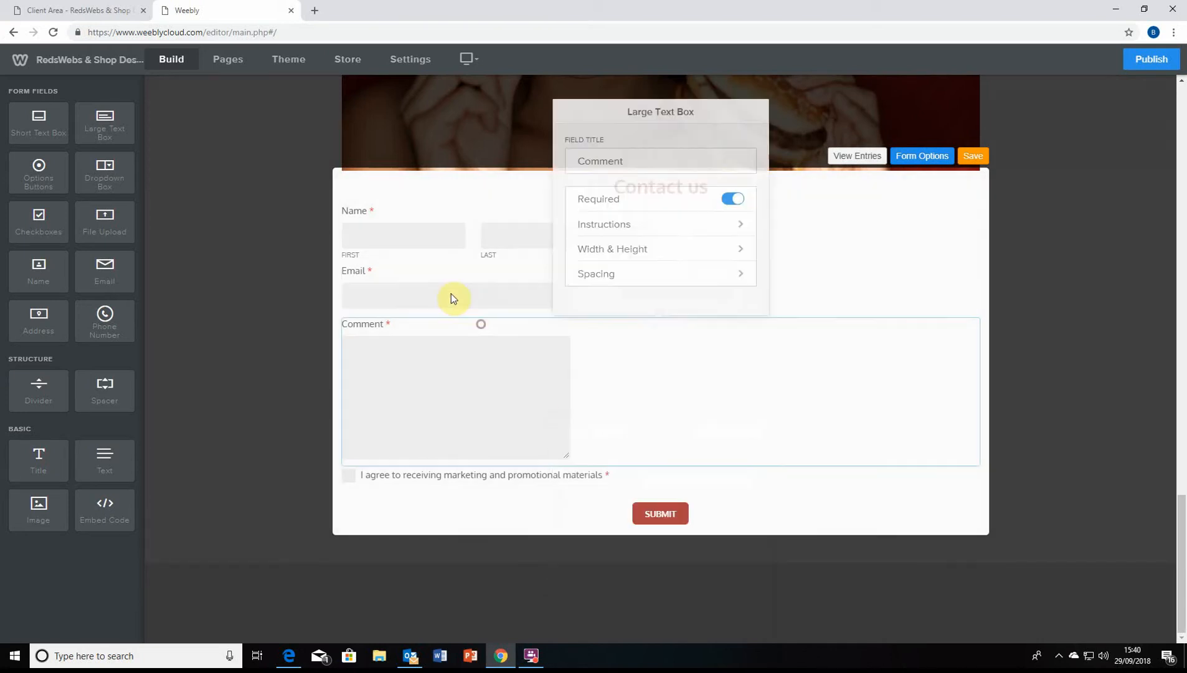
pyautogui.click(435, 235)
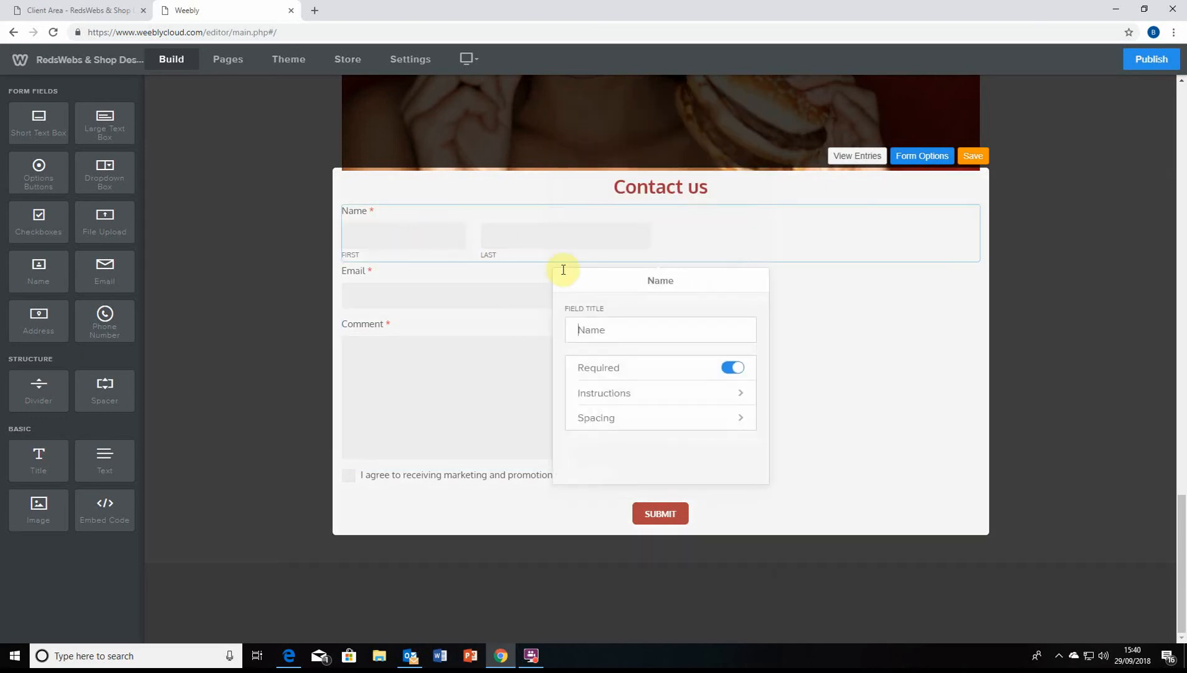
pyautogui.click(627, 399)
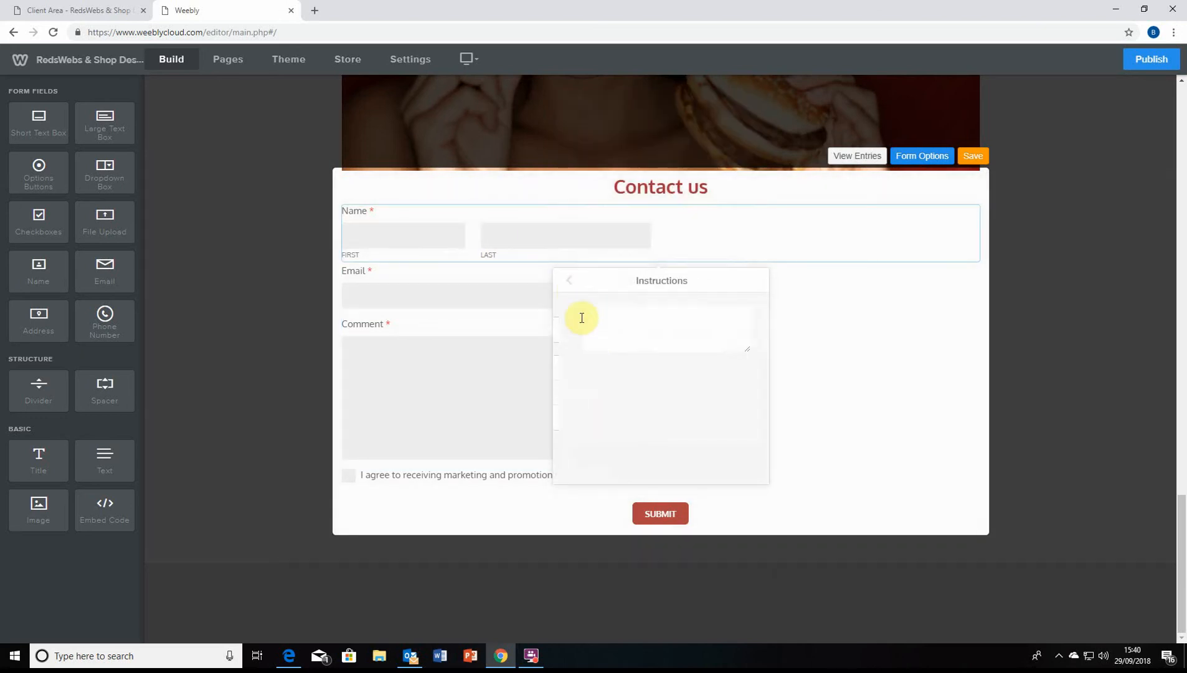
pyautogui.click(568, 283)
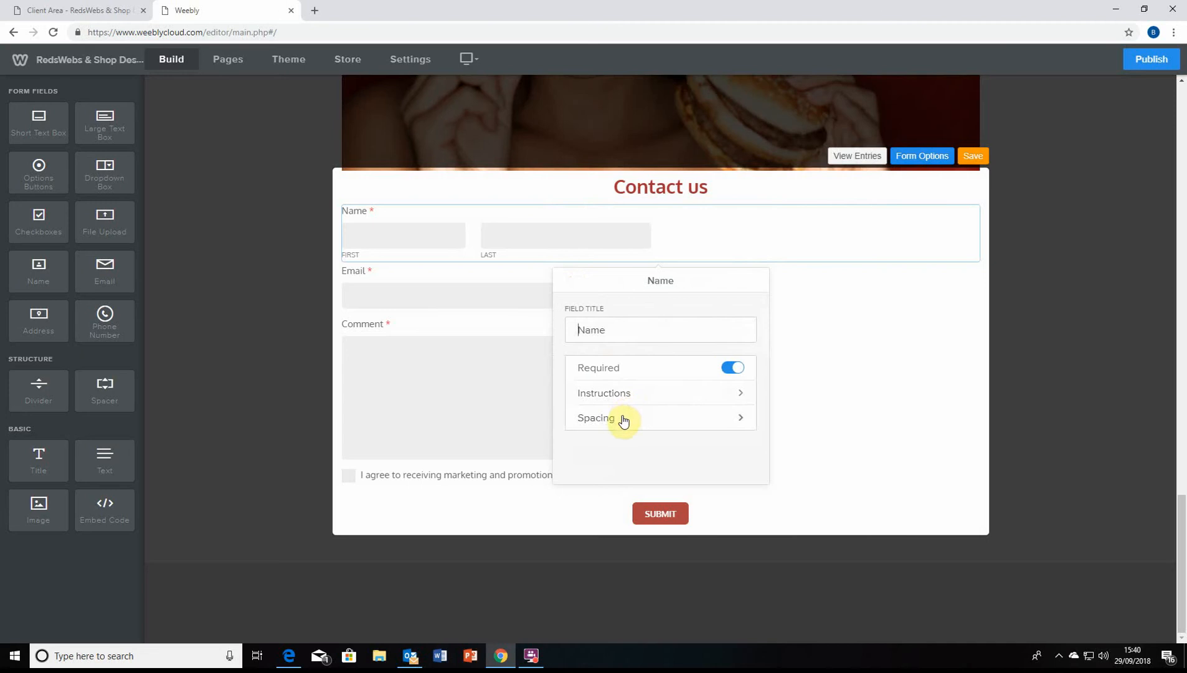
pyautogui.click(620, 416)
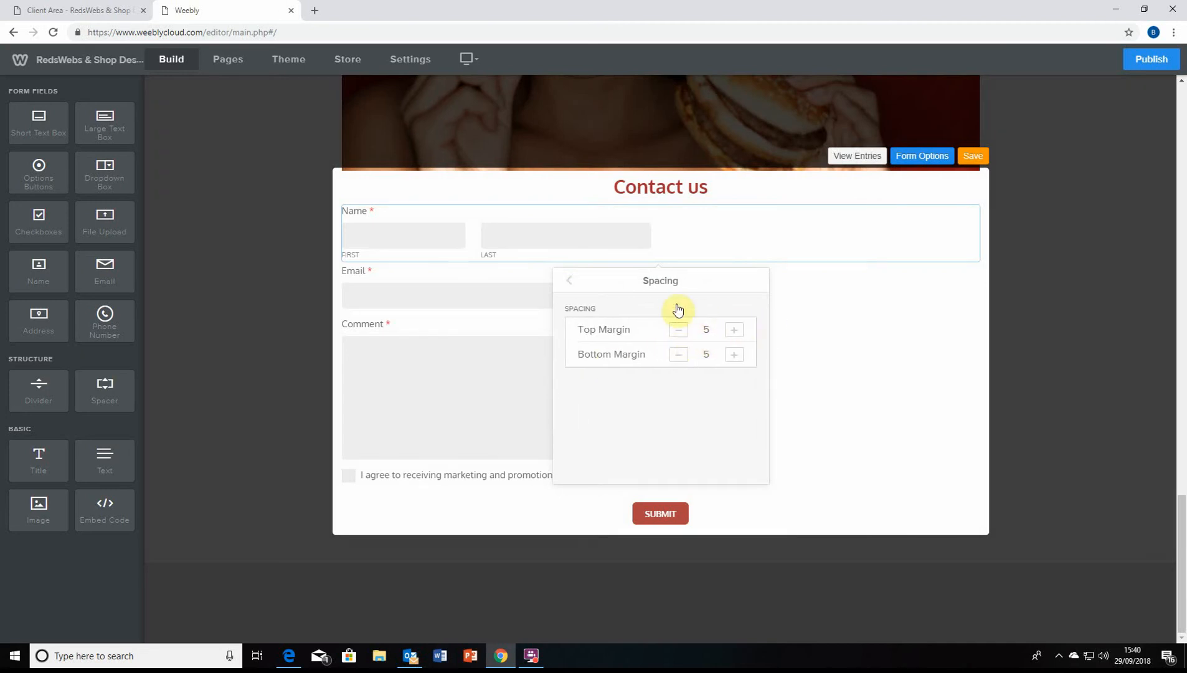
pyautogui.click(571, 284)
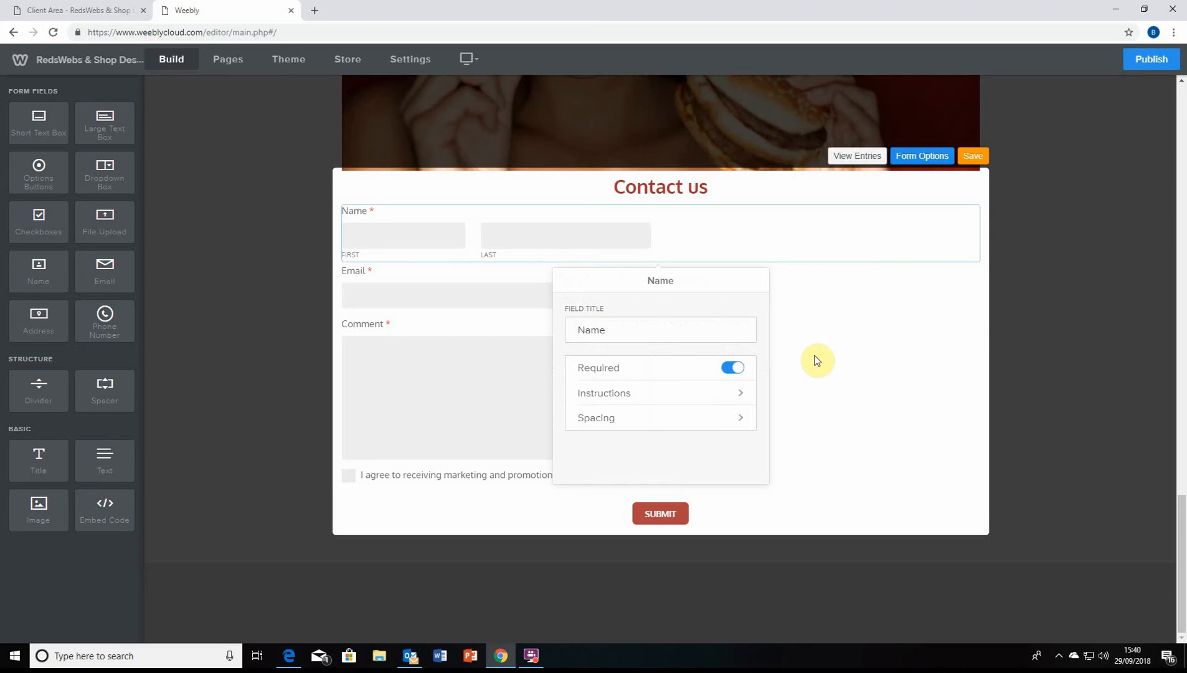
pyautogui.click(838, 427)
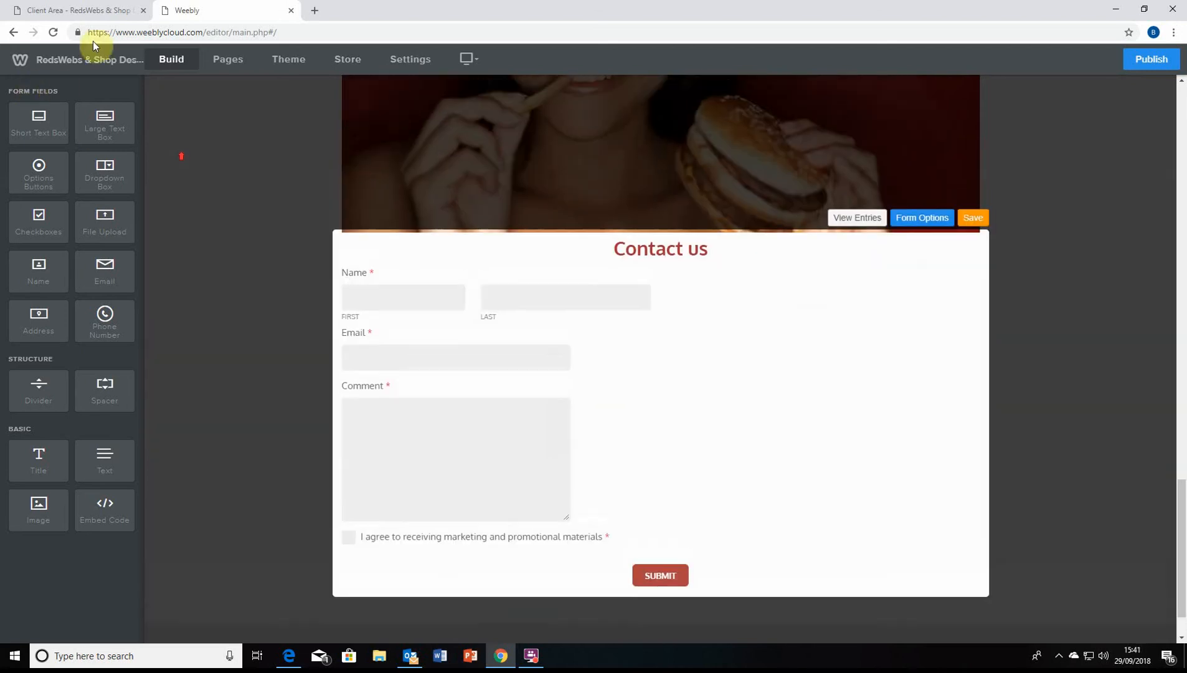
pyautogui.click(78, 10)
# Scroll through the RedsWebs client area dashboard, then return to the website editor tab
pyautogui.scroll(2, 618, 133)
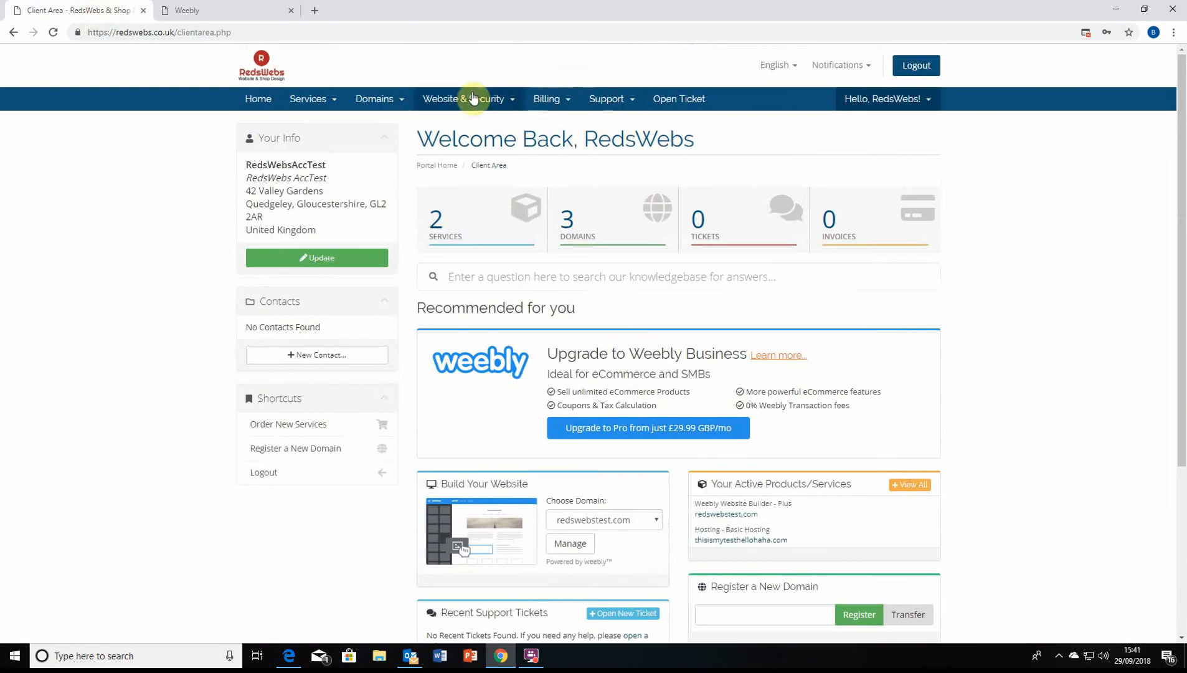
pyautogui.scroll(-2, 512, 450)
pyautogui.scroll(-2, 512, 450)
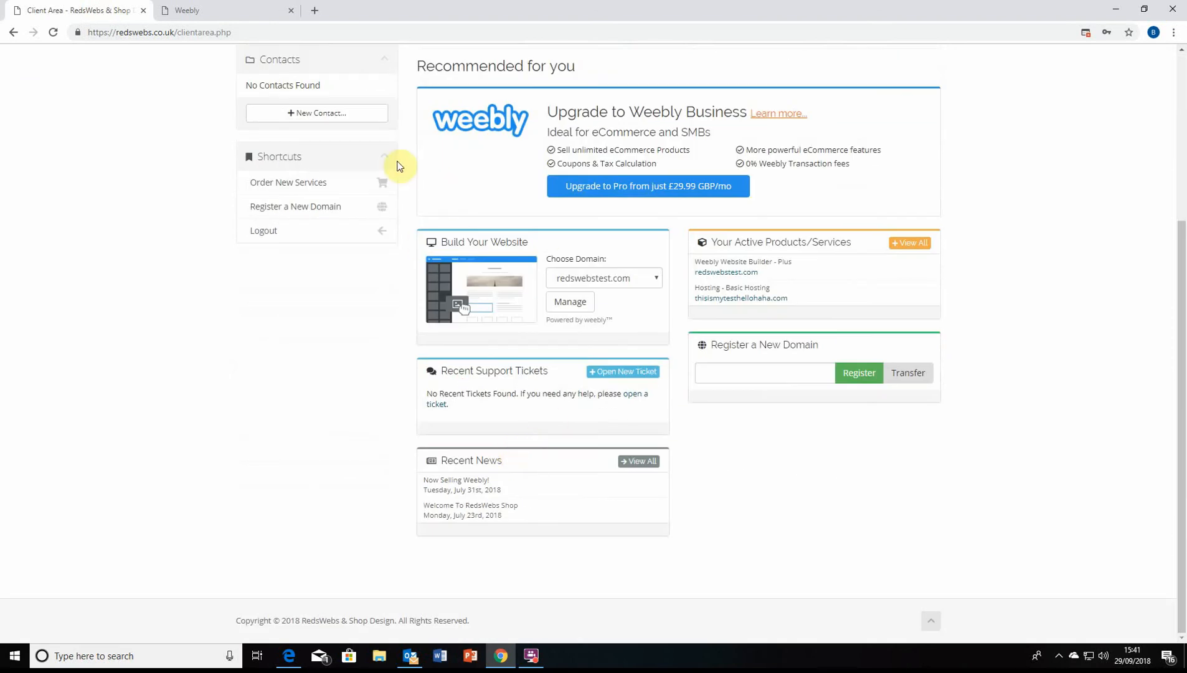
pyautogui.click(199, 19)
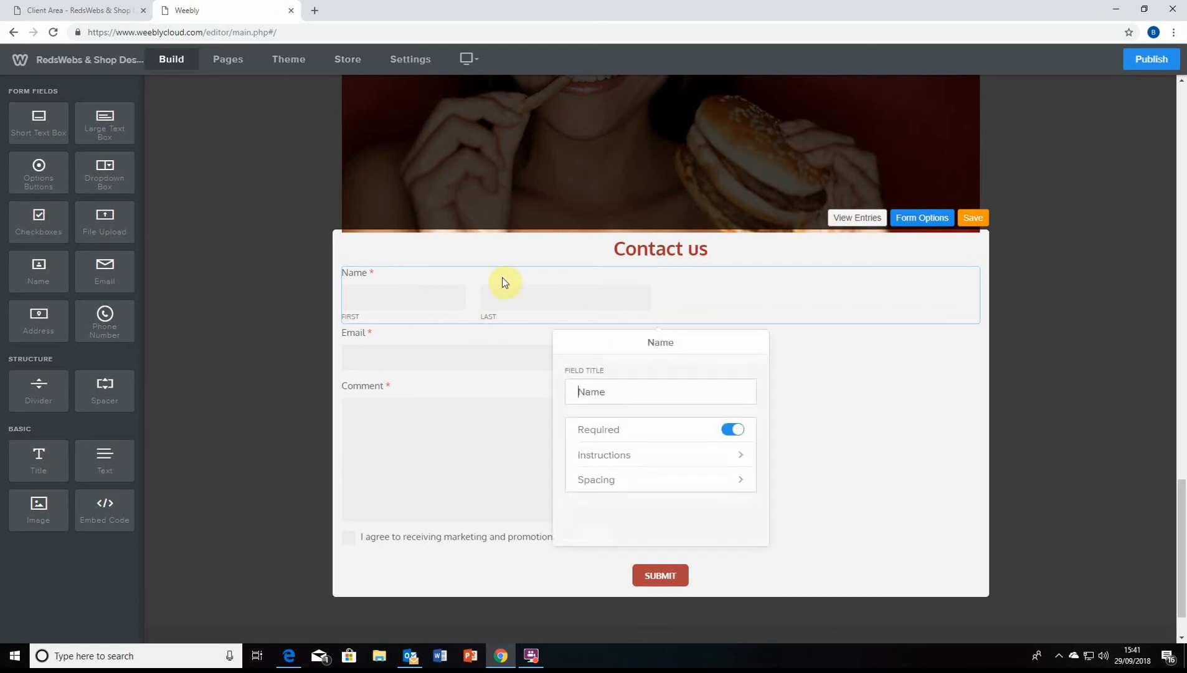
# Close the Name field settings and save the contact form
pyautogui.click(482, 277)
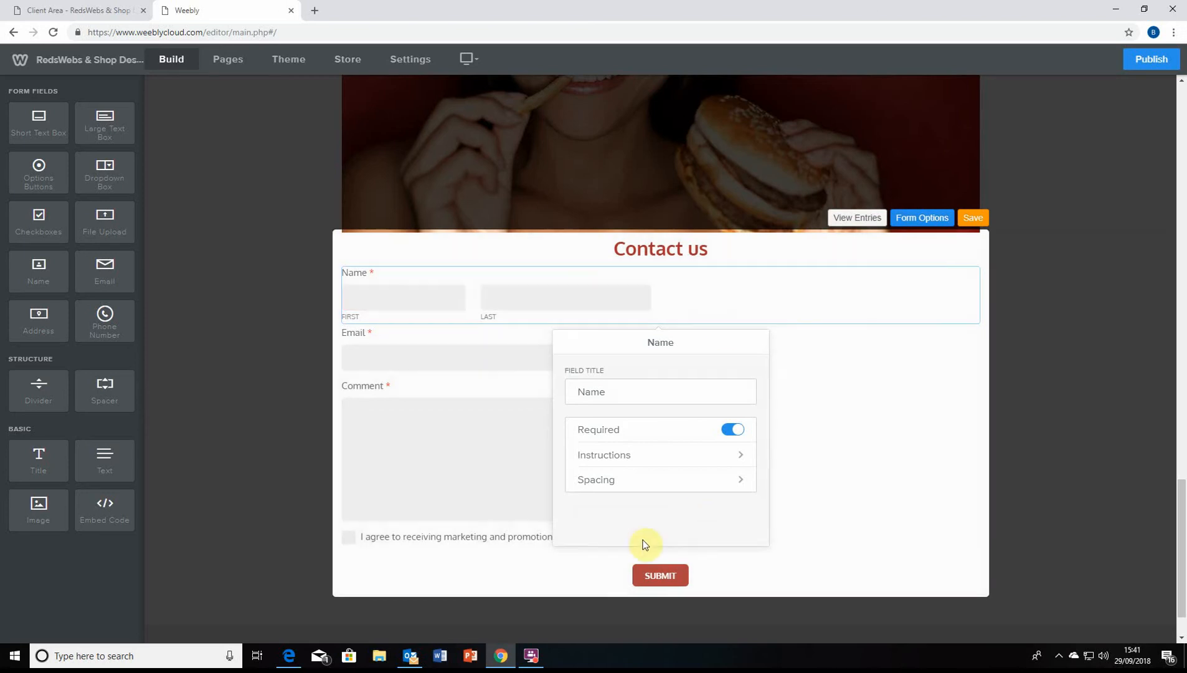
pyautogui.click(454, 476)
pyautogui.scroll(-1, 753, 443)
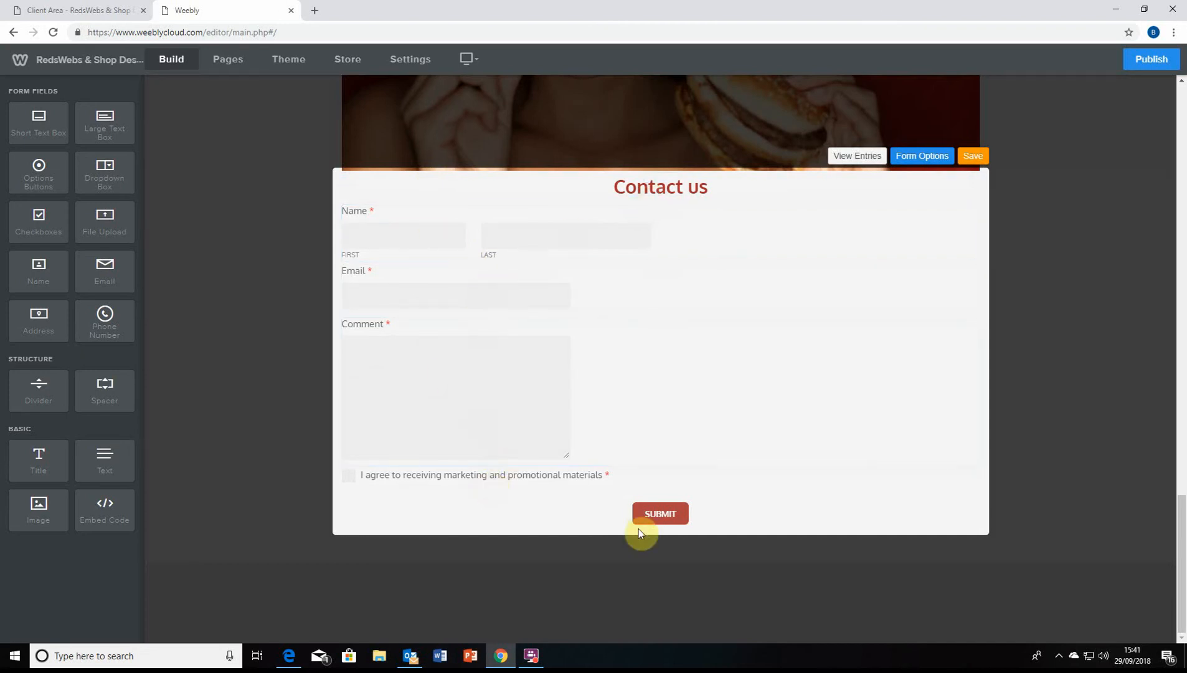
pyautogui.scroll(5, 545, 485)
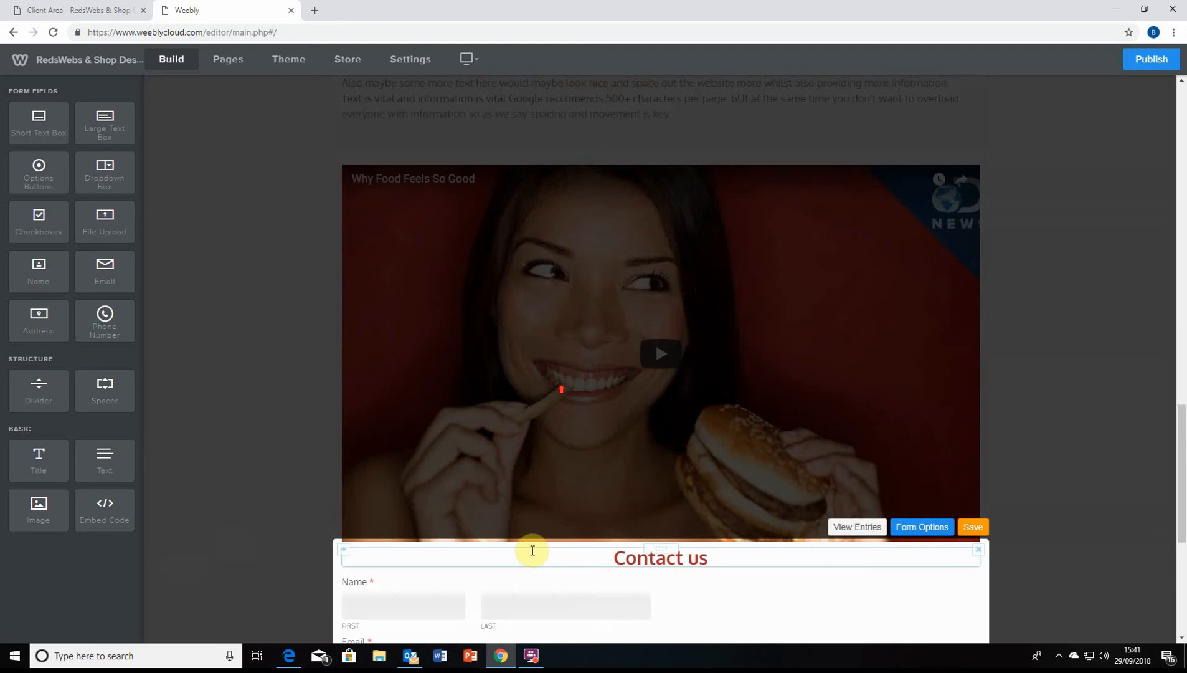
pyautogui.click(971, 526)
# Drop a Title block below the contact form's Submit button
pyautogui.scroll(-5, 904, 542)
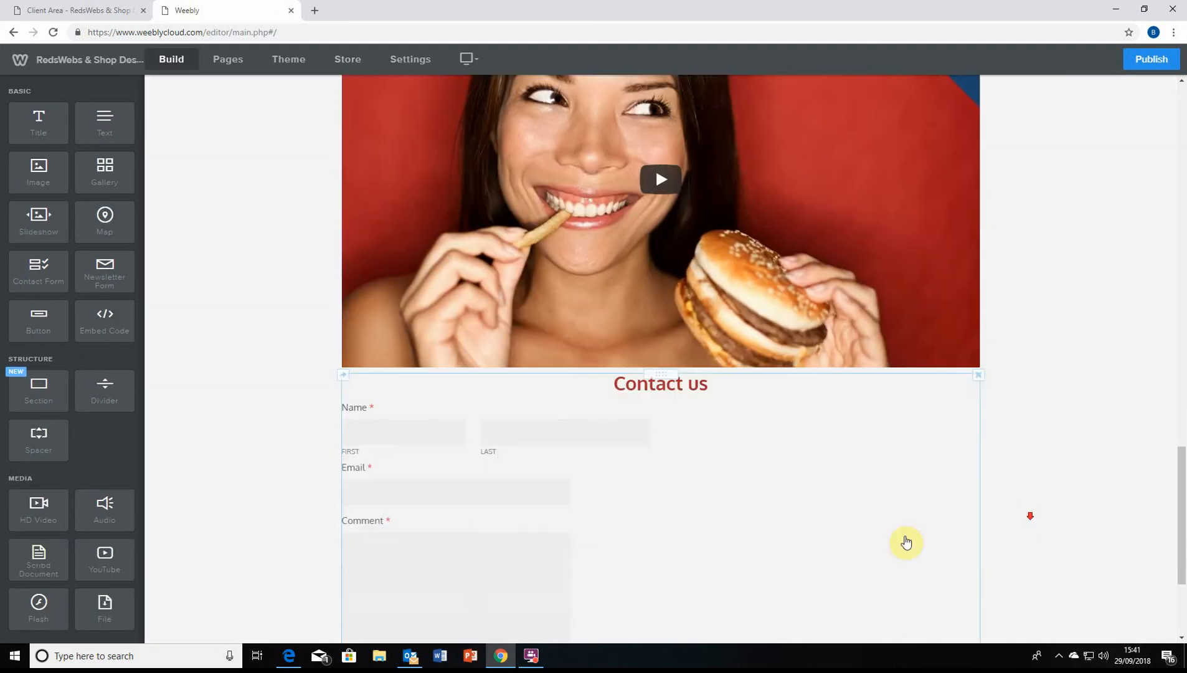
pyautogui.scroll(15, 540, 510)
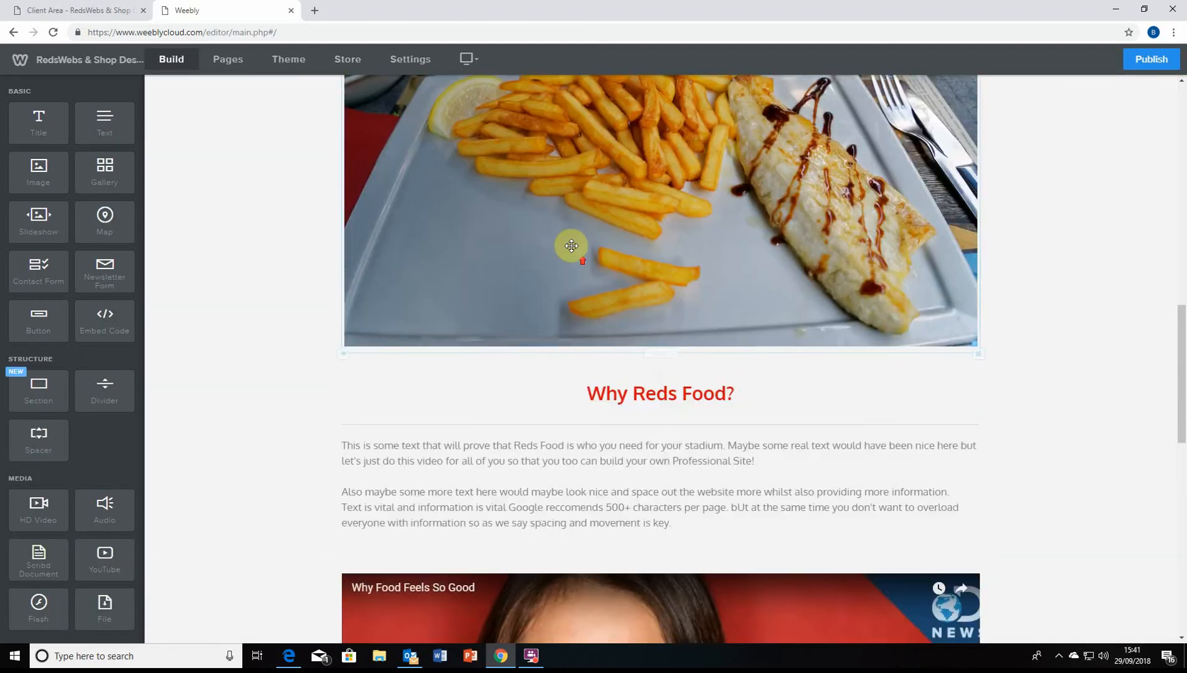
pyautogui.scroll(-15, 763, 429)
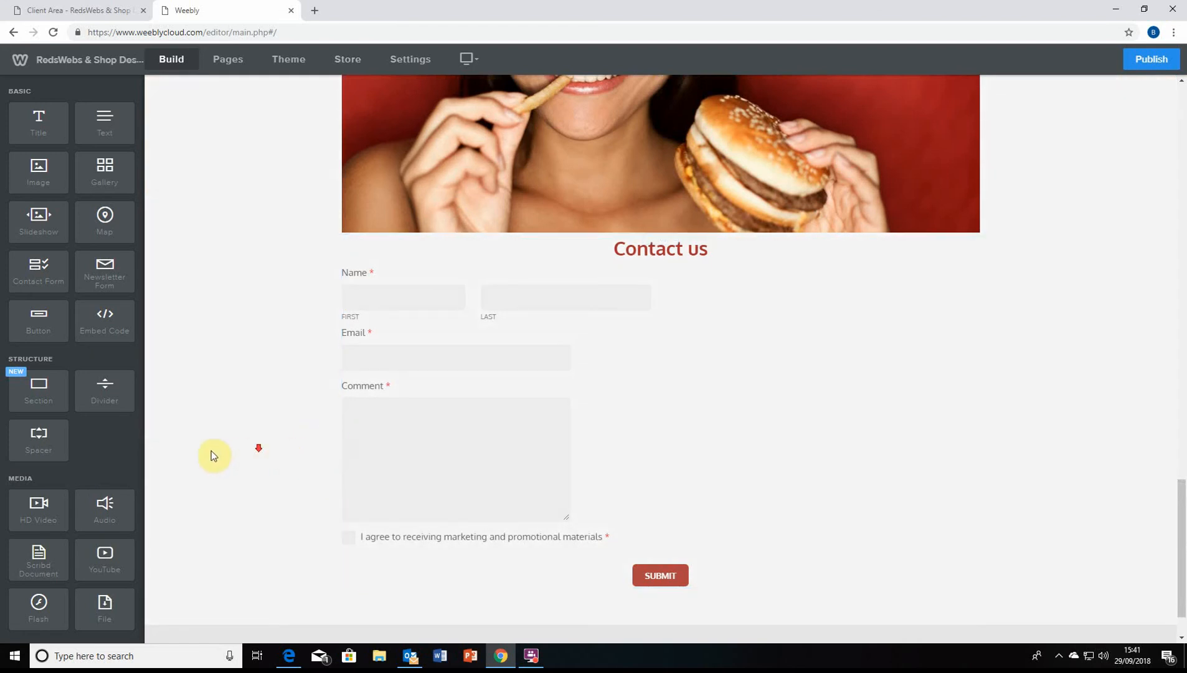
pyautogui.scroll(-1, 212, 453)
pyautogui.scroll(-5, 106, 442)
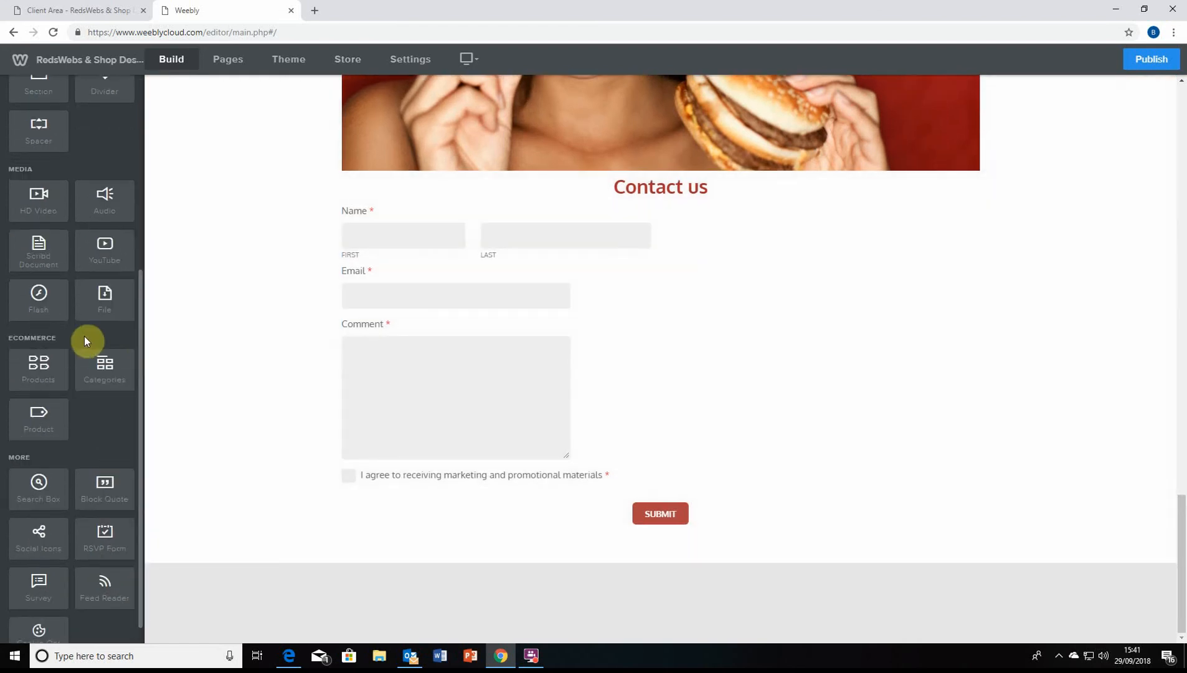
pyautogui.scroll(-1, 81, 333)
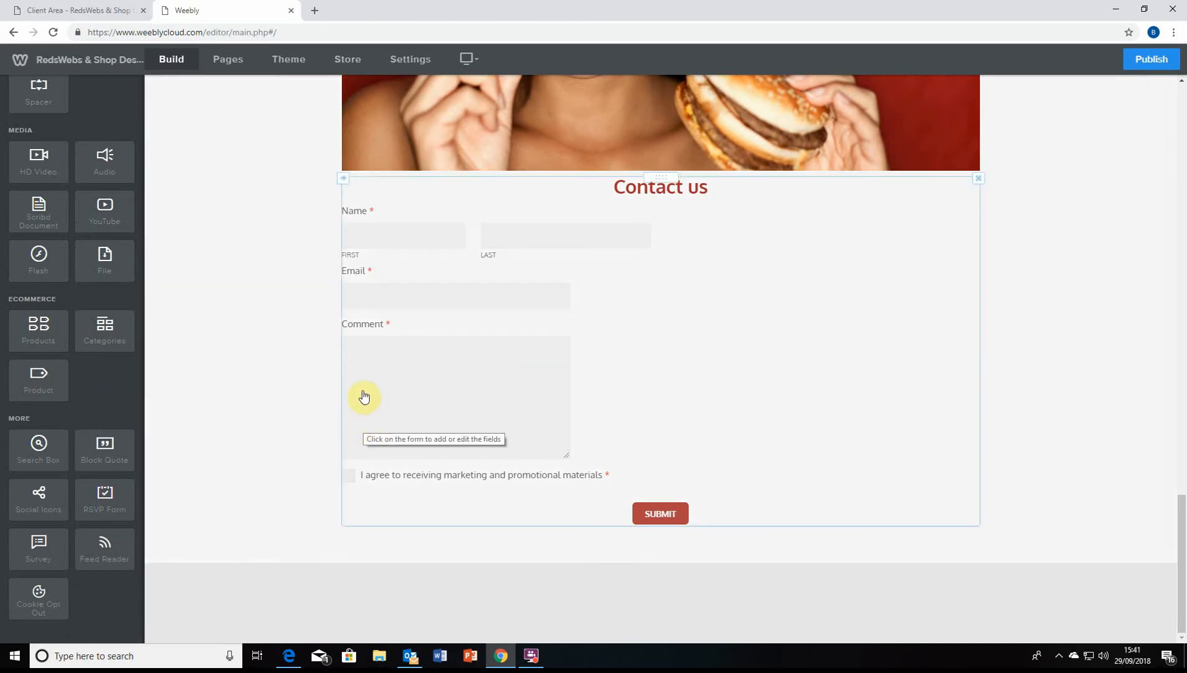
pyautogui.scroll(1, 358, 392)
pyautogui.scroll(-1, 337, 387)
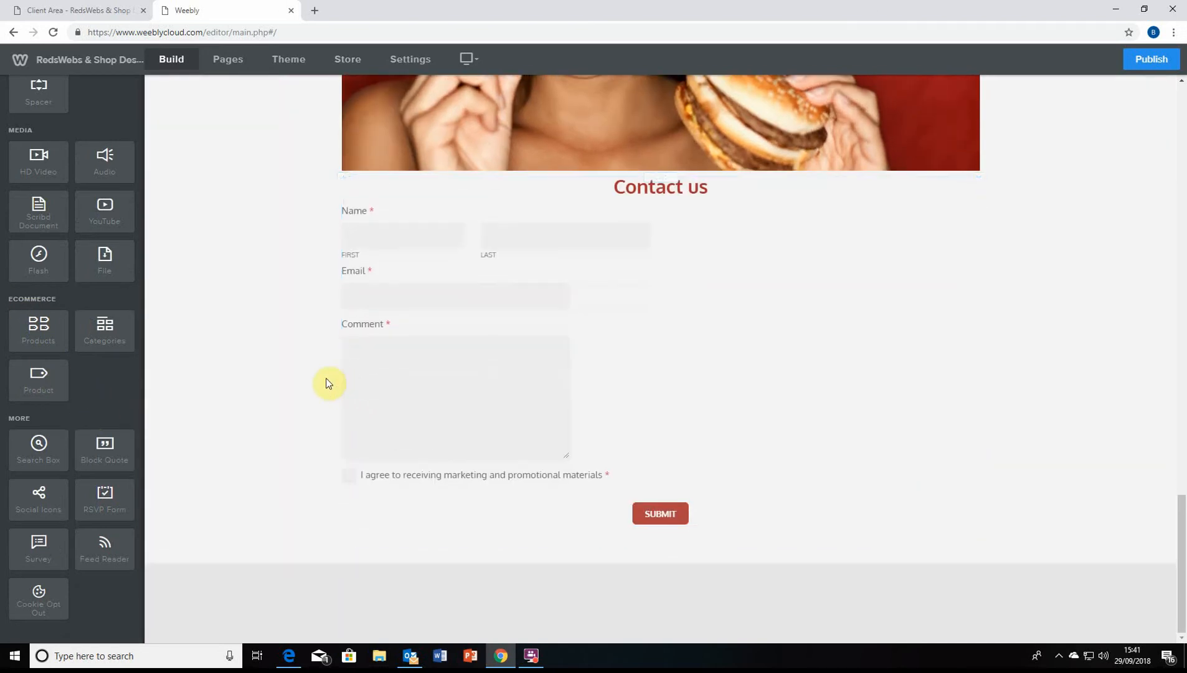
pyautogui.scroll(2, 236, 349)
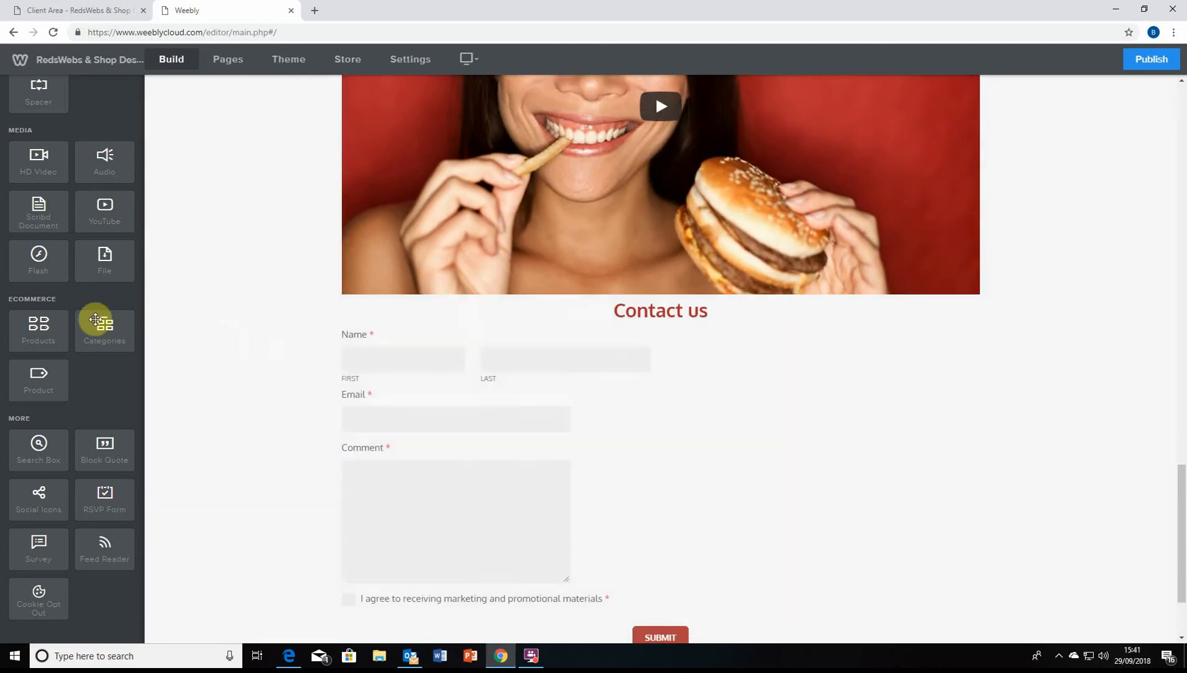
pyautogui.scroll(3, 95, 321)
pyautogui.scroll(-3, 95, 322)
pyautogui.scroll(-2, 463, 413)
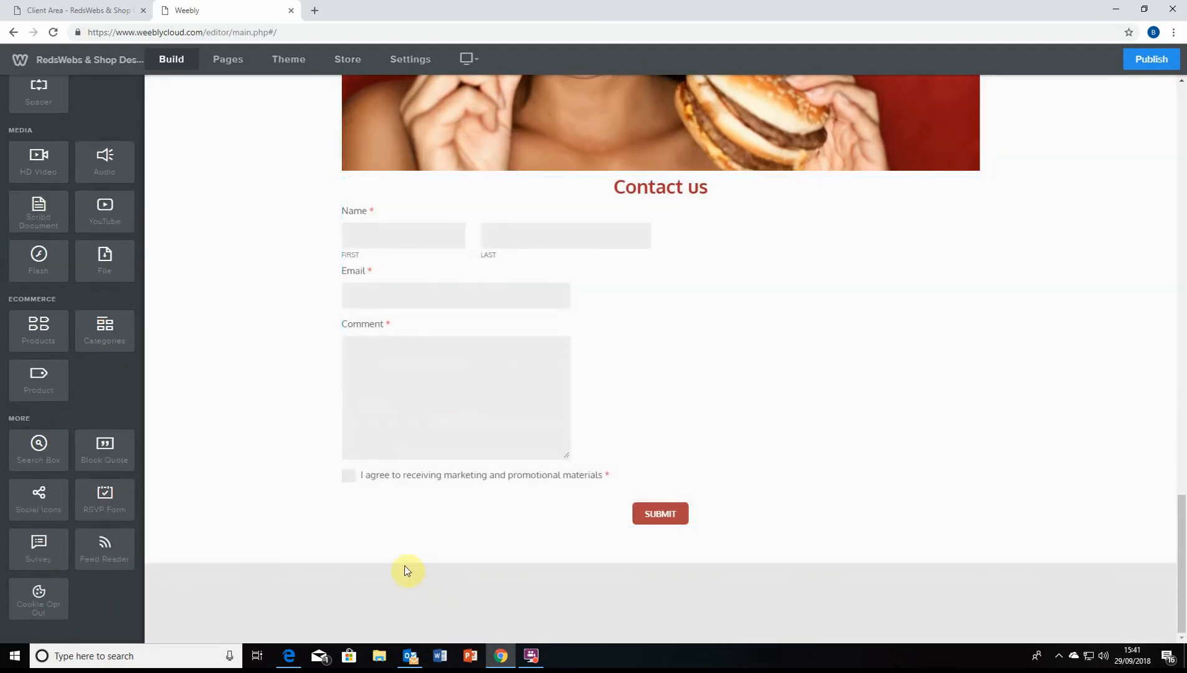
pyautogui.scroll(10, 334, 538)
pyautogui.scroll(3, 106, 322)
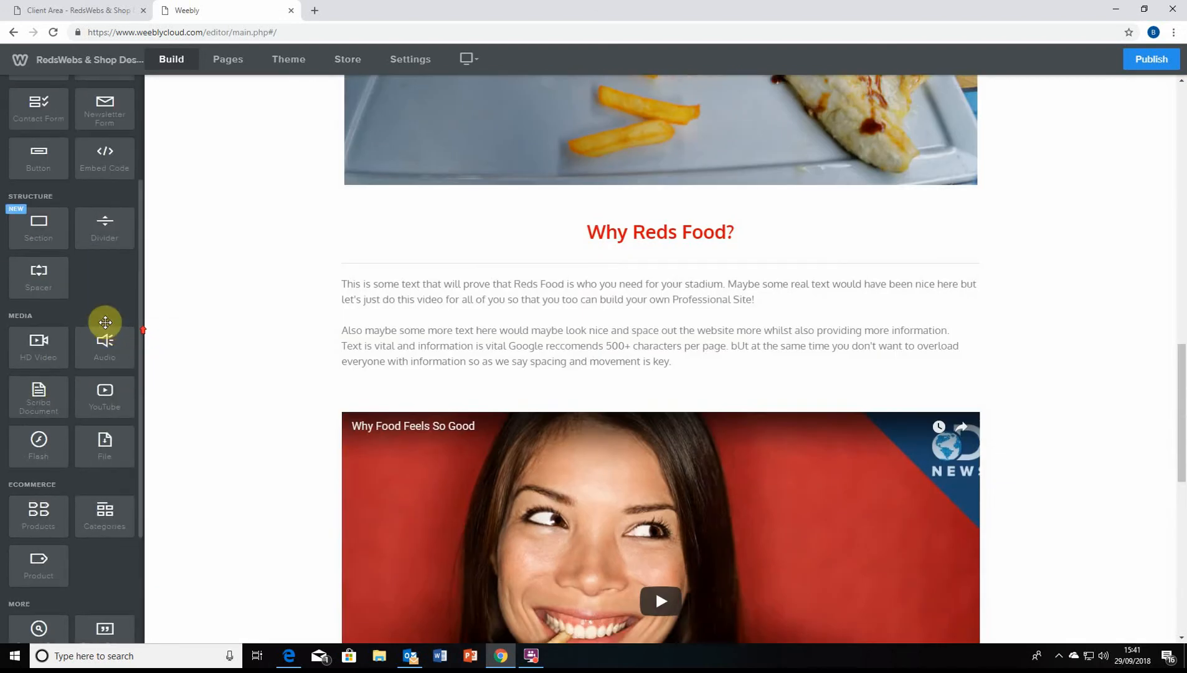
pyautogui.scroll(2, 104, 322)
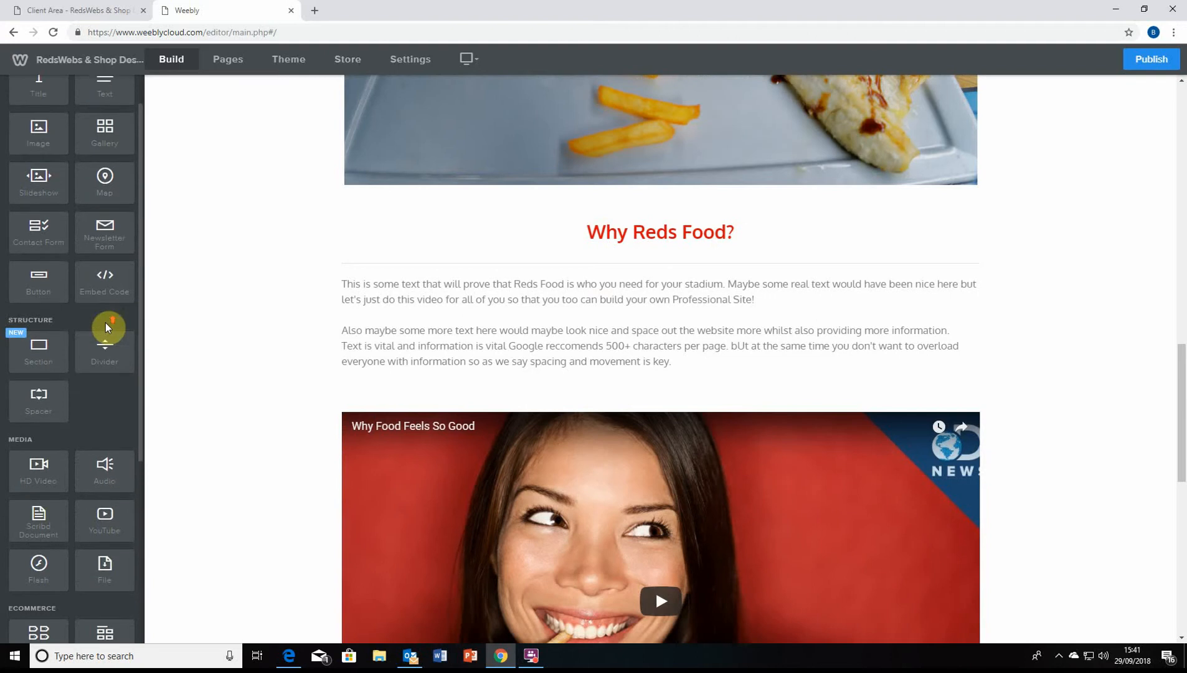
pyautogui.scroll(1, 91, 318)
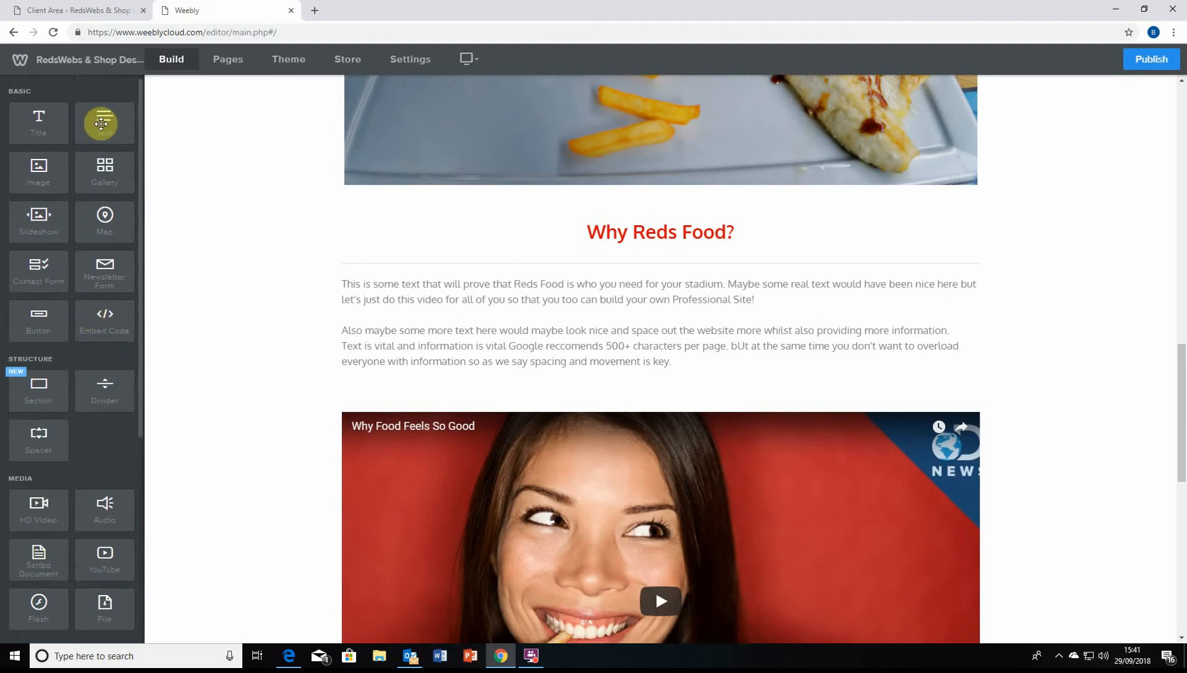
pyautogui.scroll(-4, 188, 217)
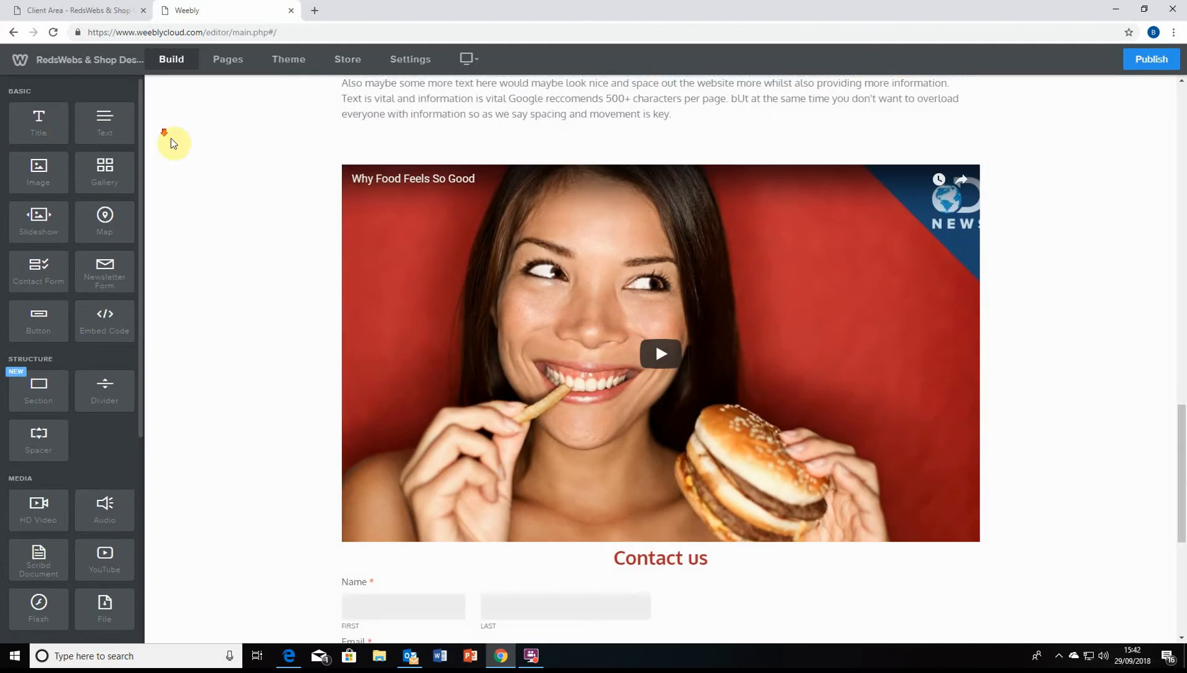
pyautogui.scroll(-5, 168, 147)
pyautogui.scroll(-1, 164, 153)
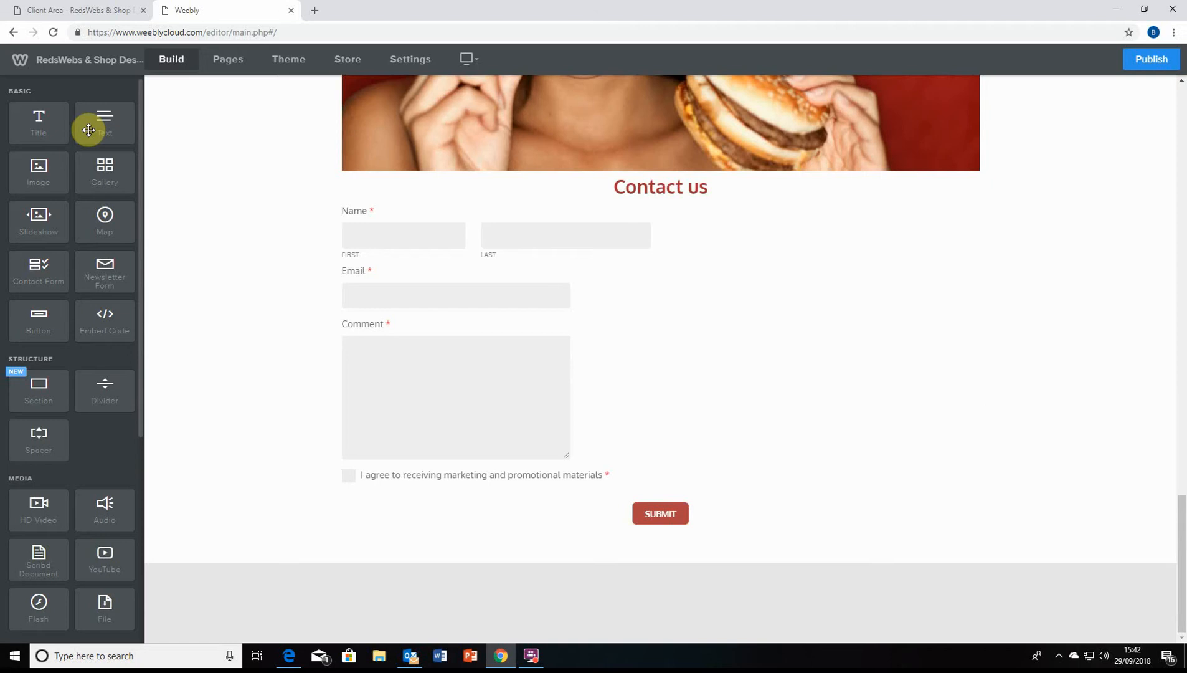
pyautogui.moveTo(56, 130); pyautogui.dragTo(454, 526)
# Search 'lorem ipsum text' in a new tab and open lipsum.com, dismissing the privacy notice
pyautogui.click(316, 11)
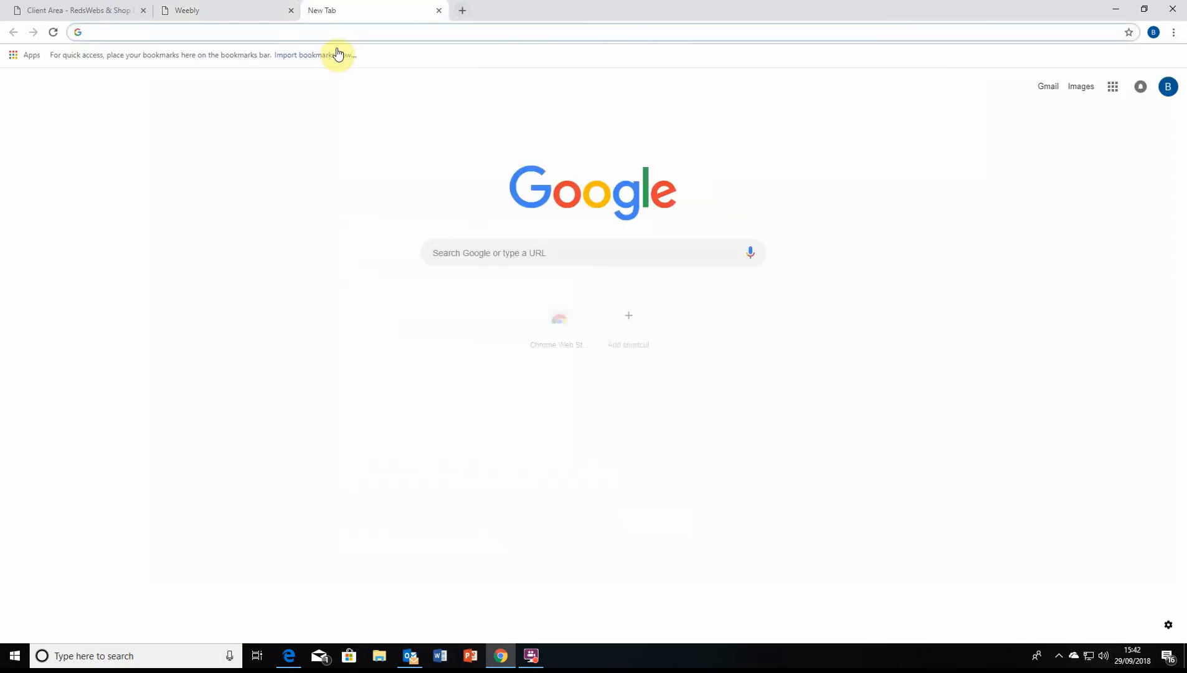
pyautogui.write('lorem ips')
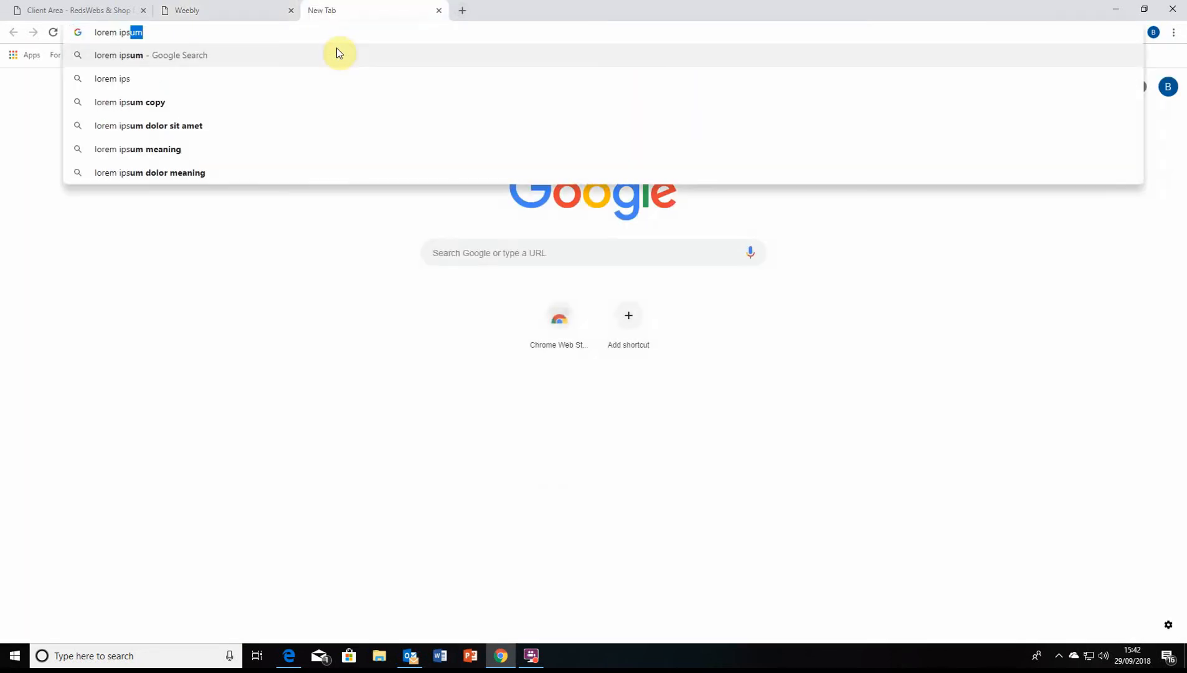
pyautogui.write('um text')
pyautogui.press('Return')
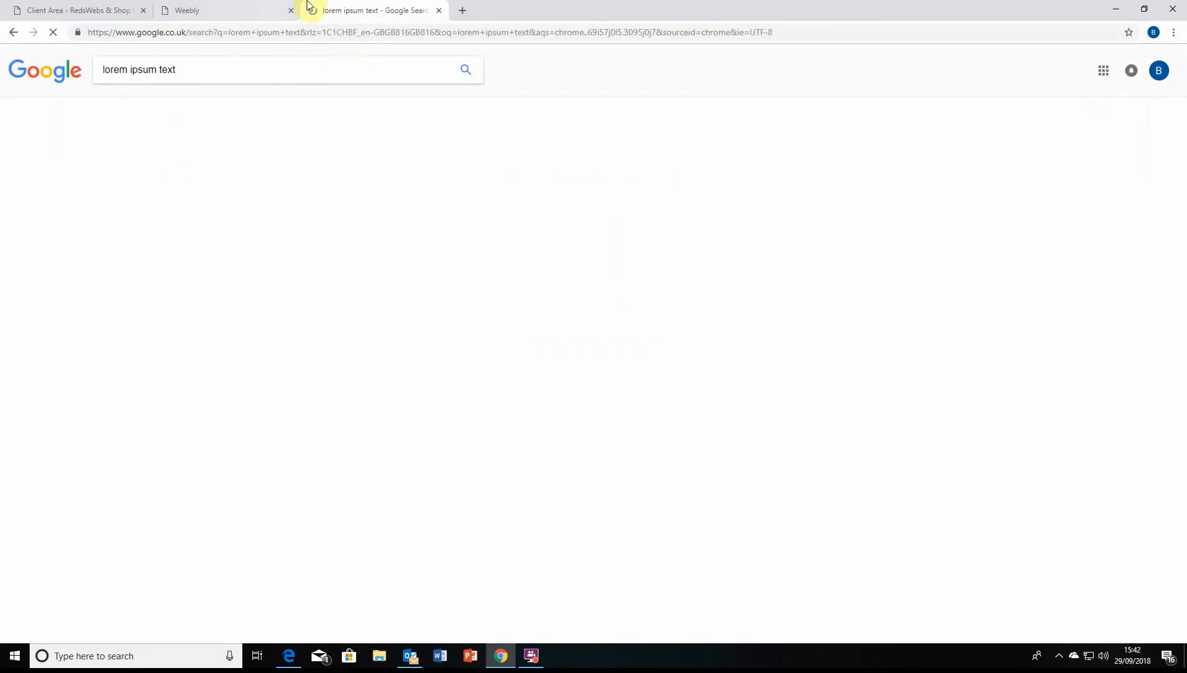
pyautogui.click(257, 158)
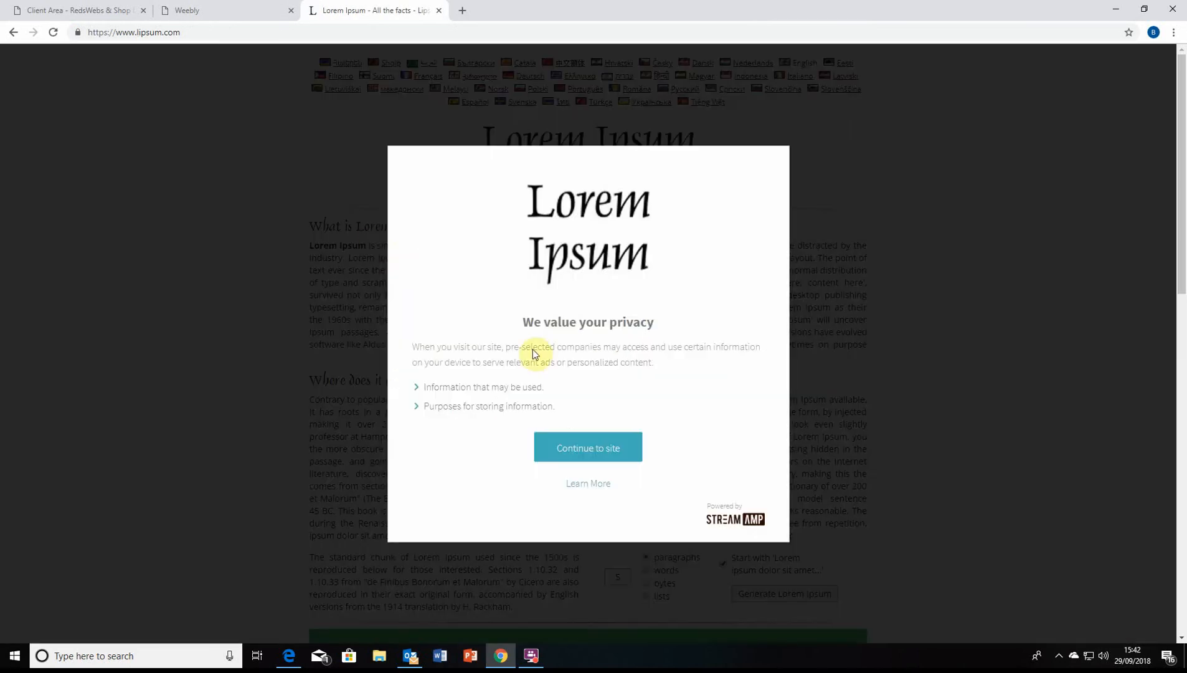
pyautogui.click(616, 447)
# Generate one Lorem Ipsum paragraph, select it, and return to the Weebly editor
pyautogui.scroll(-4, 575, 262)
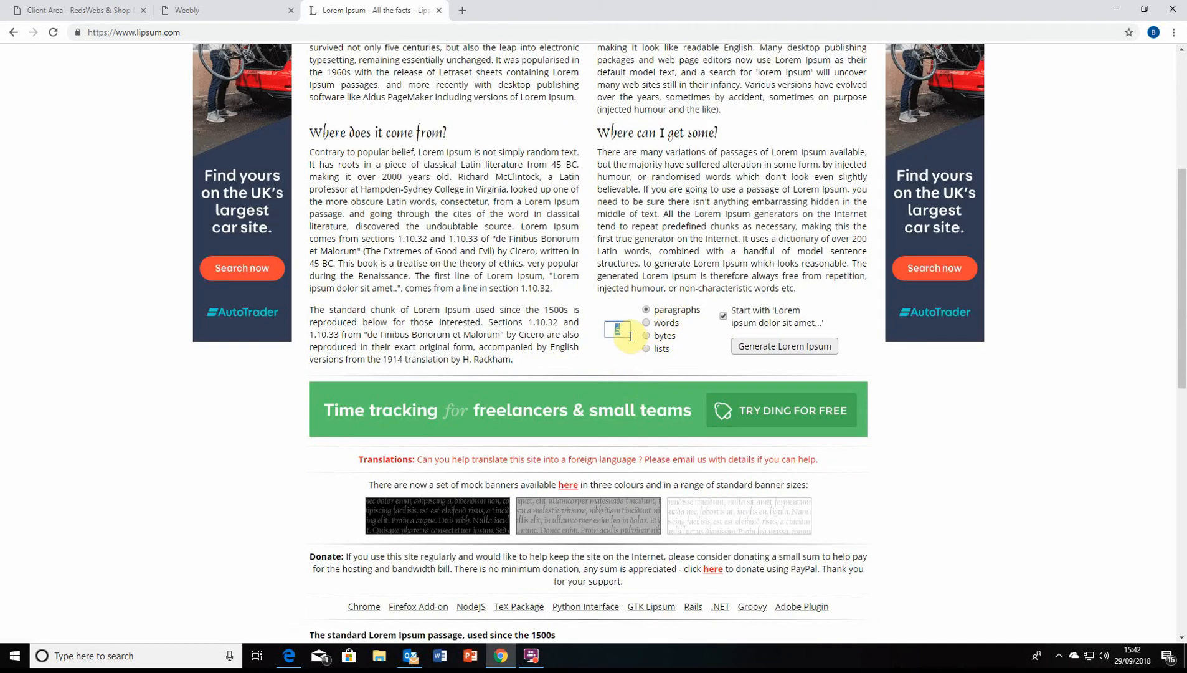
pyautogui.click(769, 347)
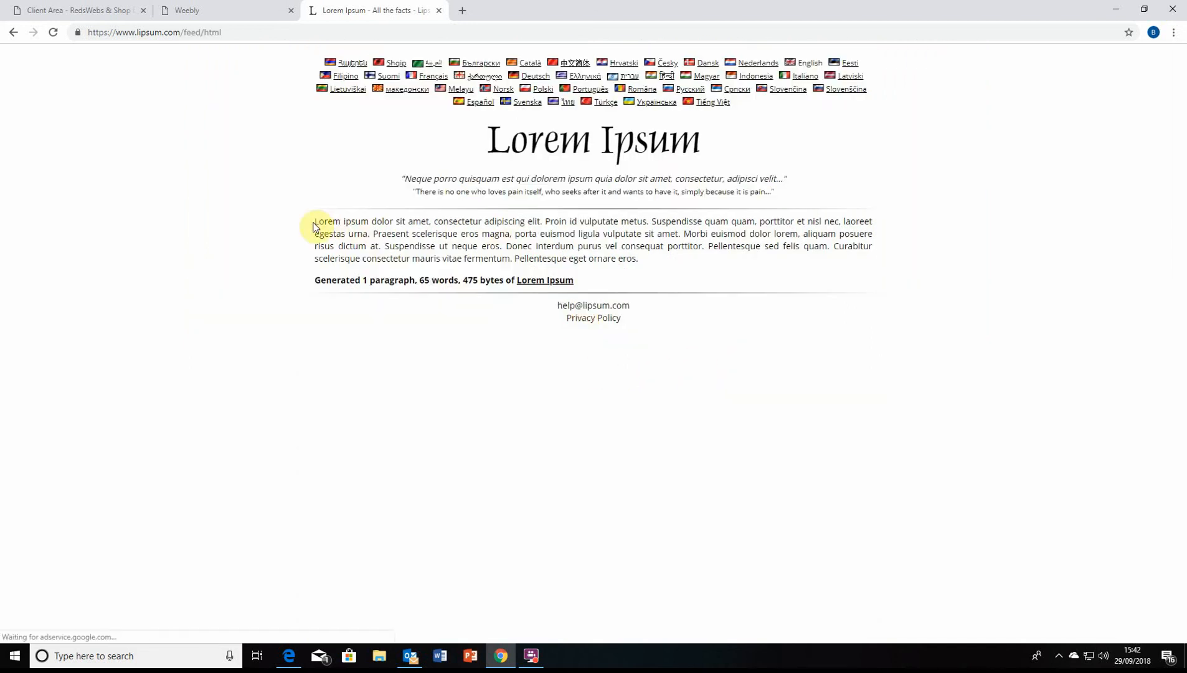
pyautogui.moveTo(309, 284); pyautogui.dragTo(673, 329)
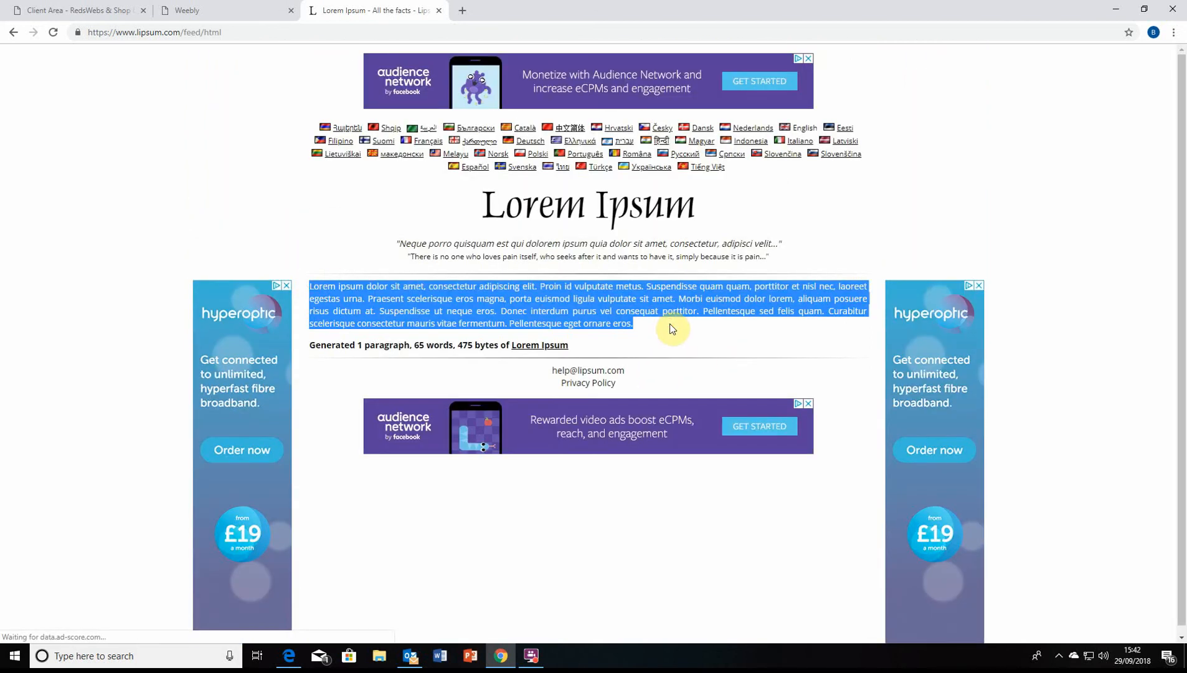
pyautogui.click(234, 9)
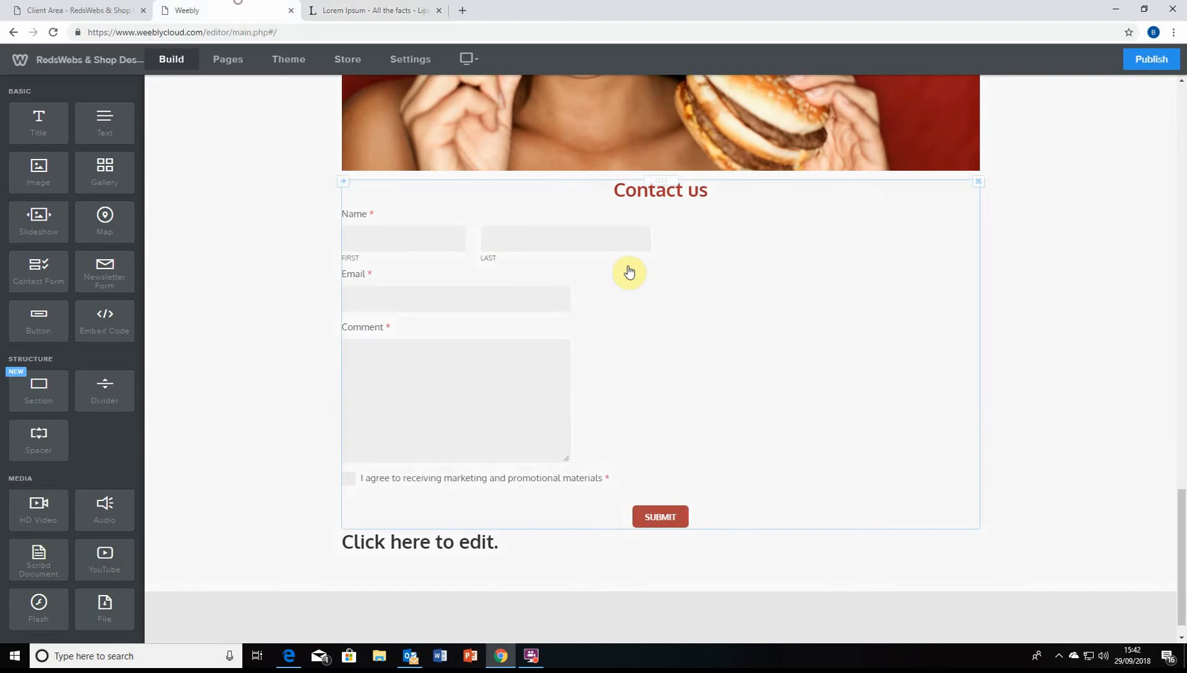
# Enter 'Lorem Ipsum' in the new title below the contact form, centred and coloured red
pyautogui.scroll(-1, 462, 477)
pyautogui.click(522, 511)
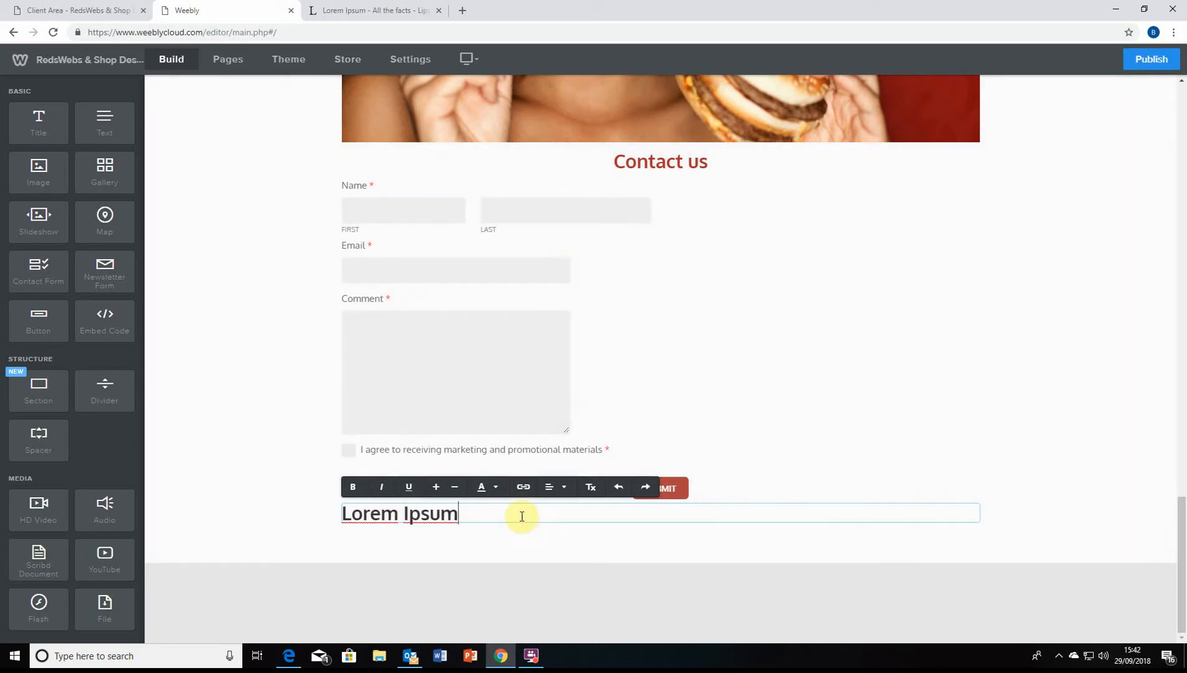
pyautogui.moveTo(521, 516); pyautogui.dragTo(334, 512)
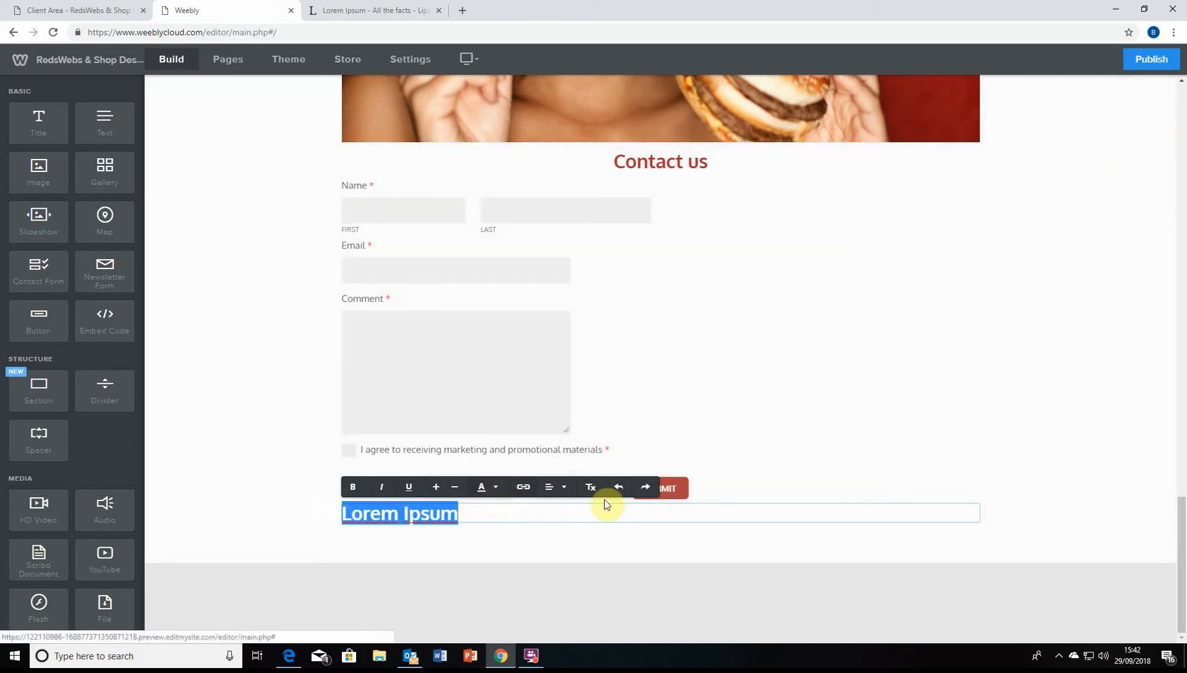
pyautogui.click(554, 487)
pyautogui.click(561, 520)
pyautogui.click(642, 486)
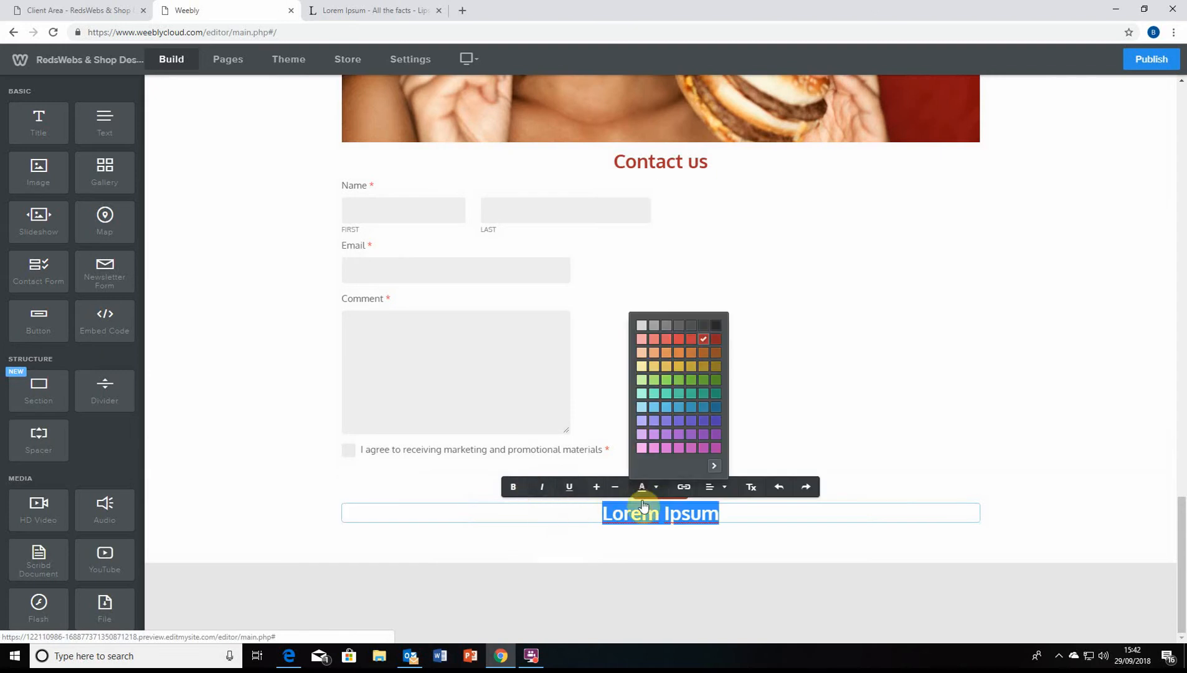
pyautogui.click(797, 517)
pyautogui.scroll(2, 671, 440)
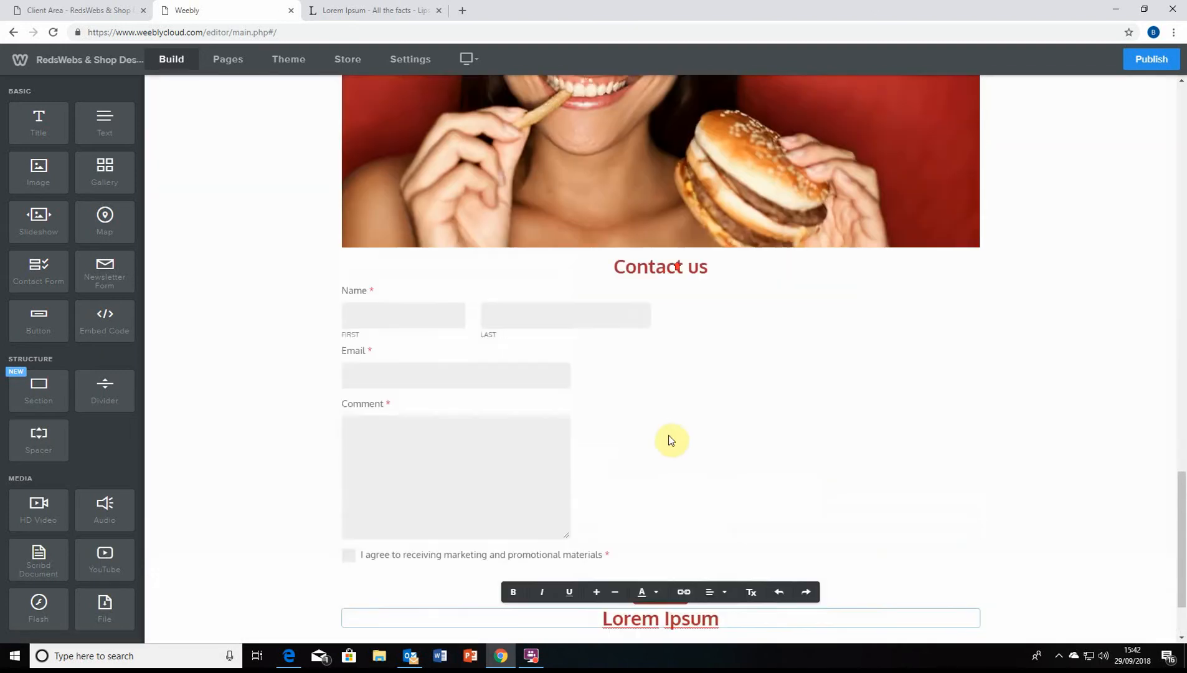
# Recolour the 'Why Reds Food?' heading dark red
pyautogui.scroll(10, 671, 440)
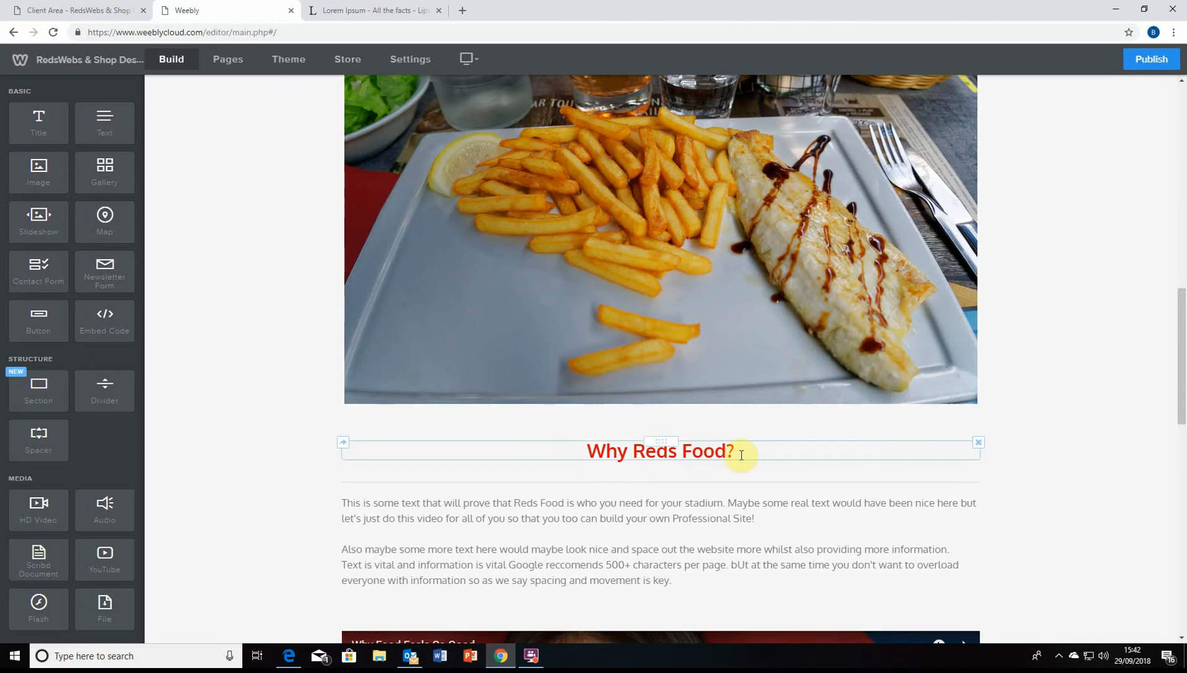
pyautogui.moveTo(741, 455); pyautogui.dragTo(586, 450)
pyautogui.click(657, 424)
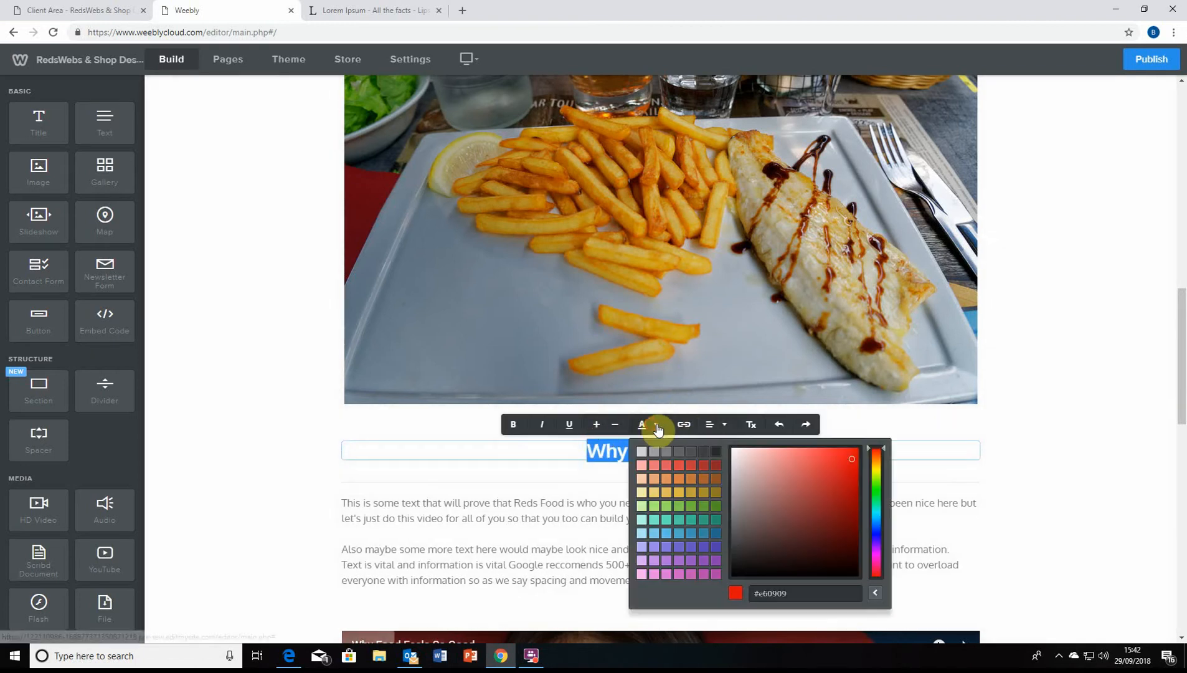
pyautogui.click(704, 467)
pyautogui.click(795, 462)
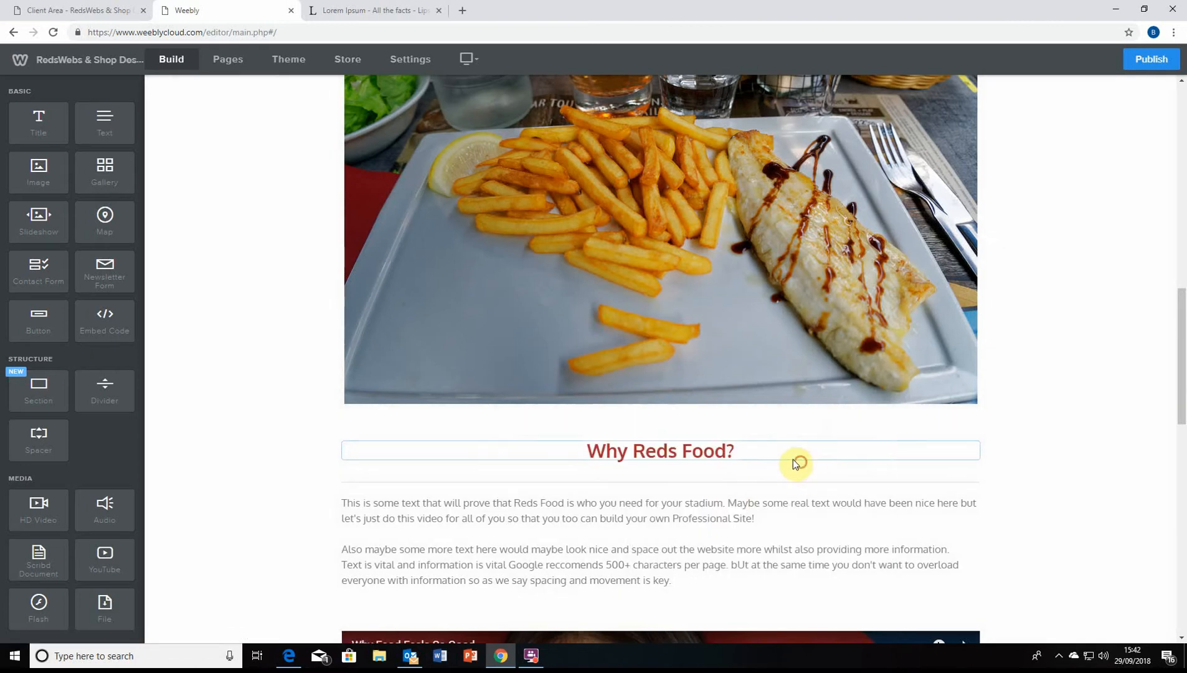
pyautogui.scroll(-8, 822, 458)
# Recolour the 'Reds Food - Home Grown Stadium Food' title dark red
pyautogui.scroll(20, 803, 492)
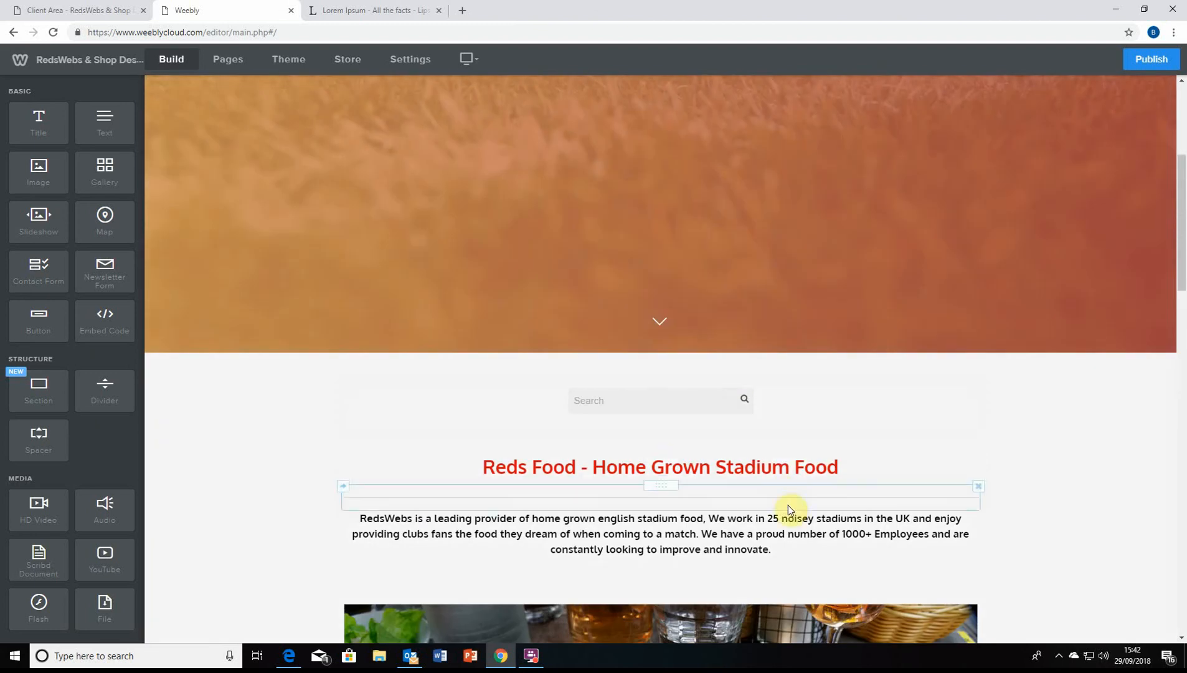
pyautogui.moveTo(837, 466); pyautogui.dragTo(472, 464)
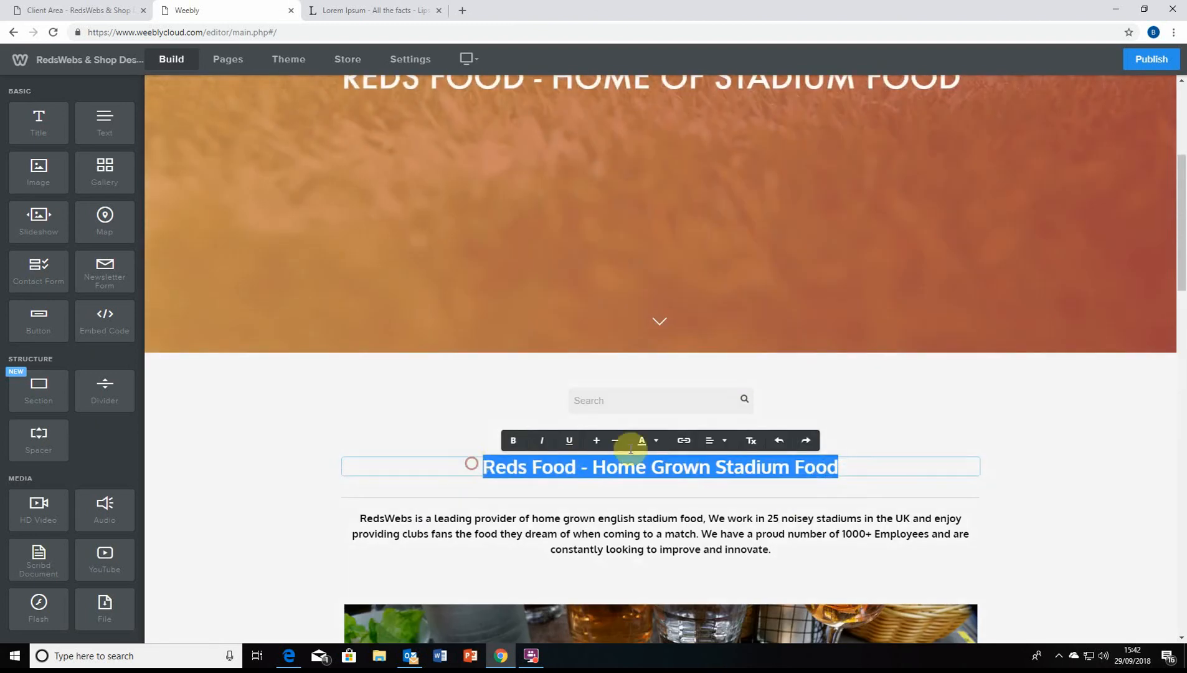
pyautogui.click(648, 442)
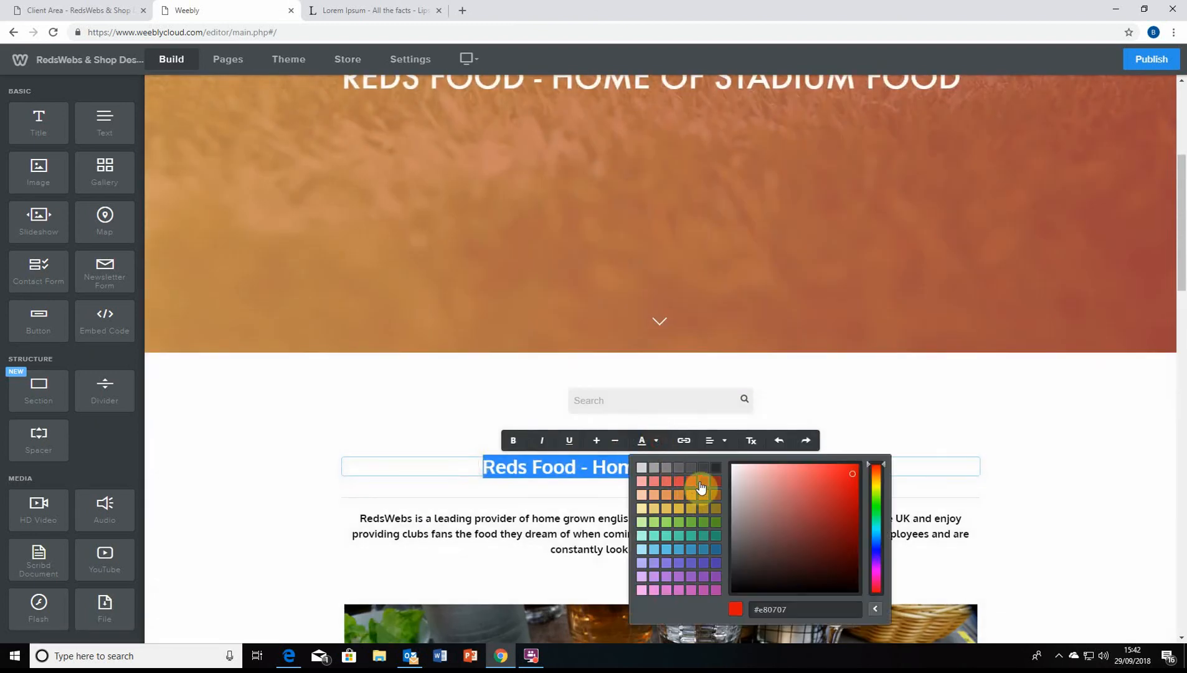
pyautogui.click(701, 487)
pyautogui.click(935, 466)
pyautogui.scroll(-10, 980, 485)
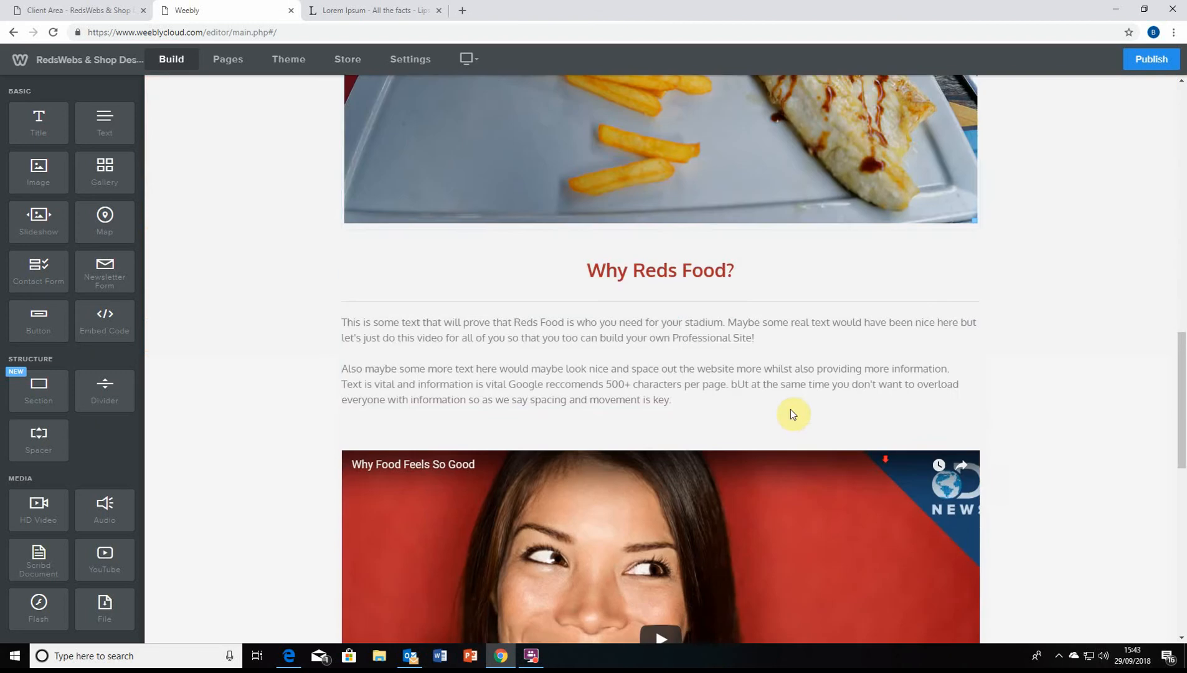
pyautogui.scroll(-10, 792, 414)
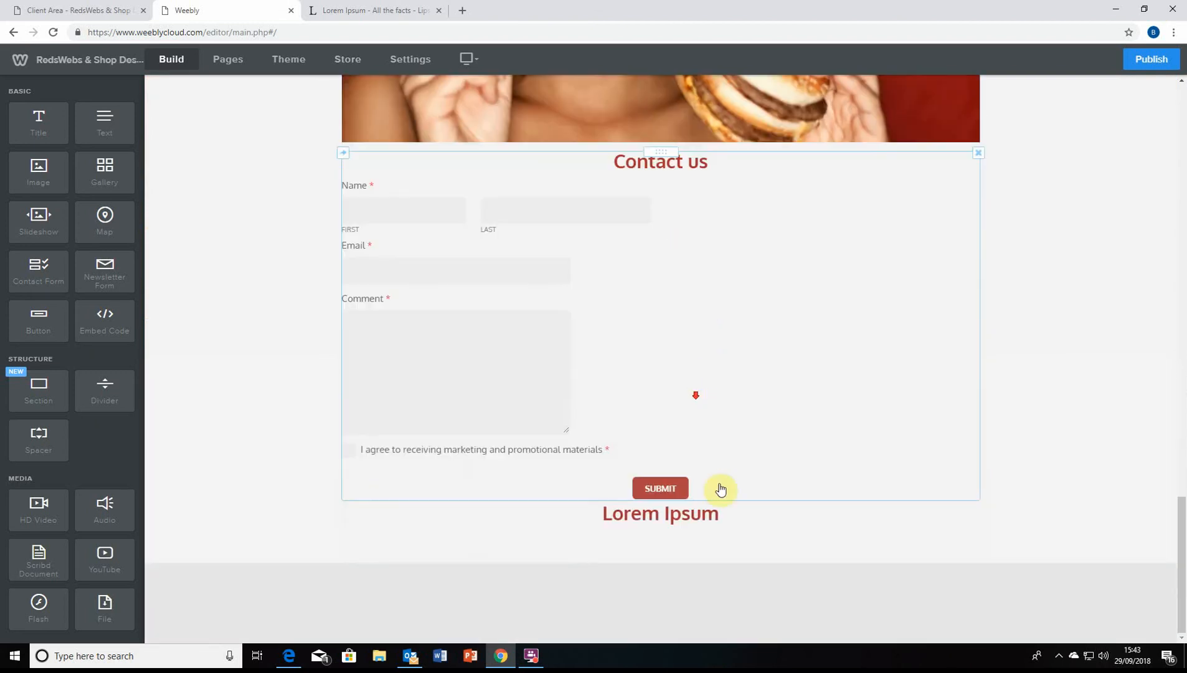
pyautogui.click(734, 512)
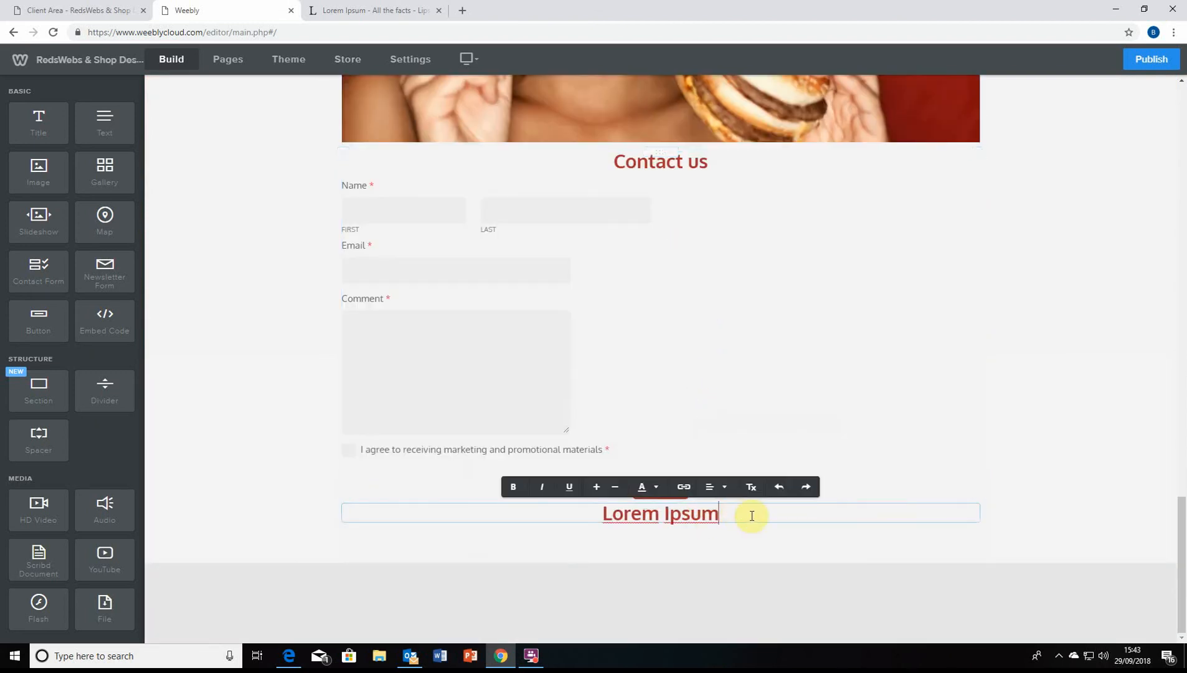
pyautogui.click(716, 486)
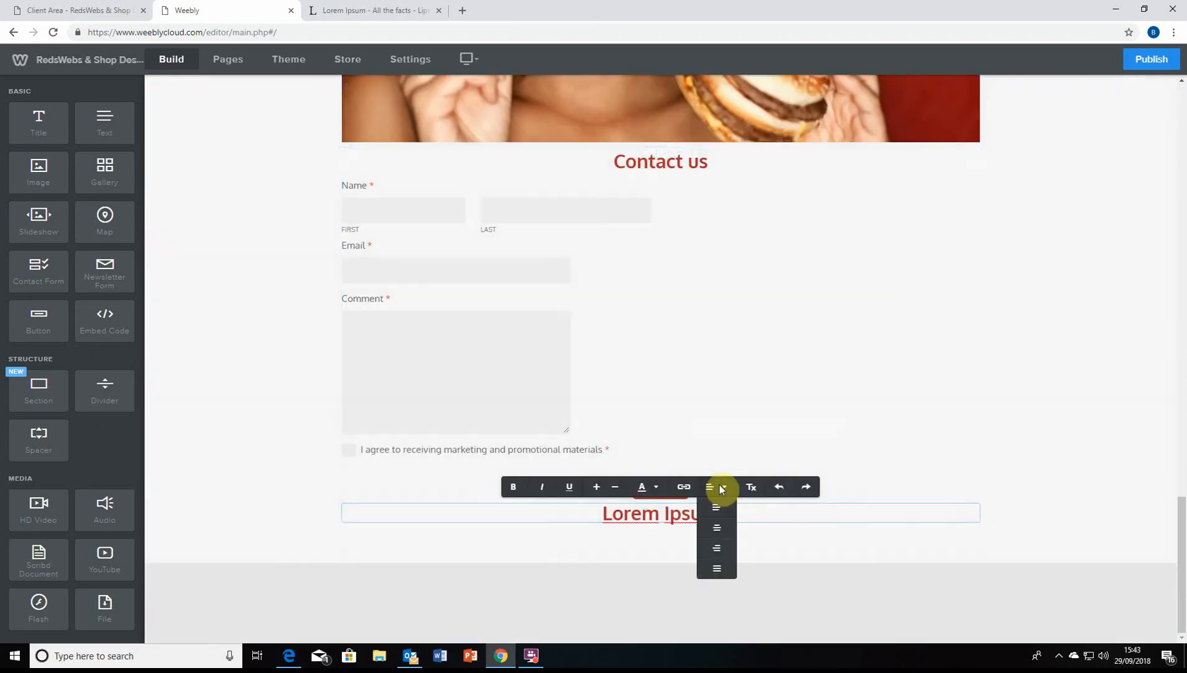
pyautogui.click(722, 536)
pyautogui.click(421, 551)
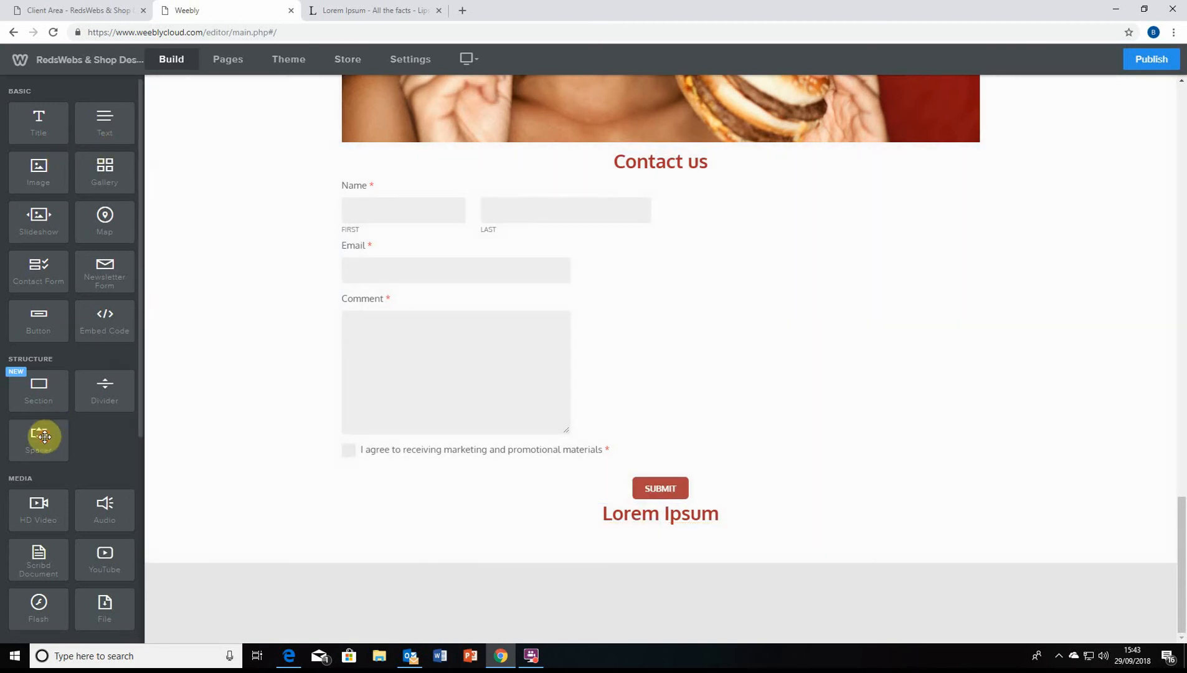
# Add a spacer between the contact form's Submit button and the Lorem Ipsum title
pyautogui.moveTo(44, 436); pyautogui.dragTo(612, 486)
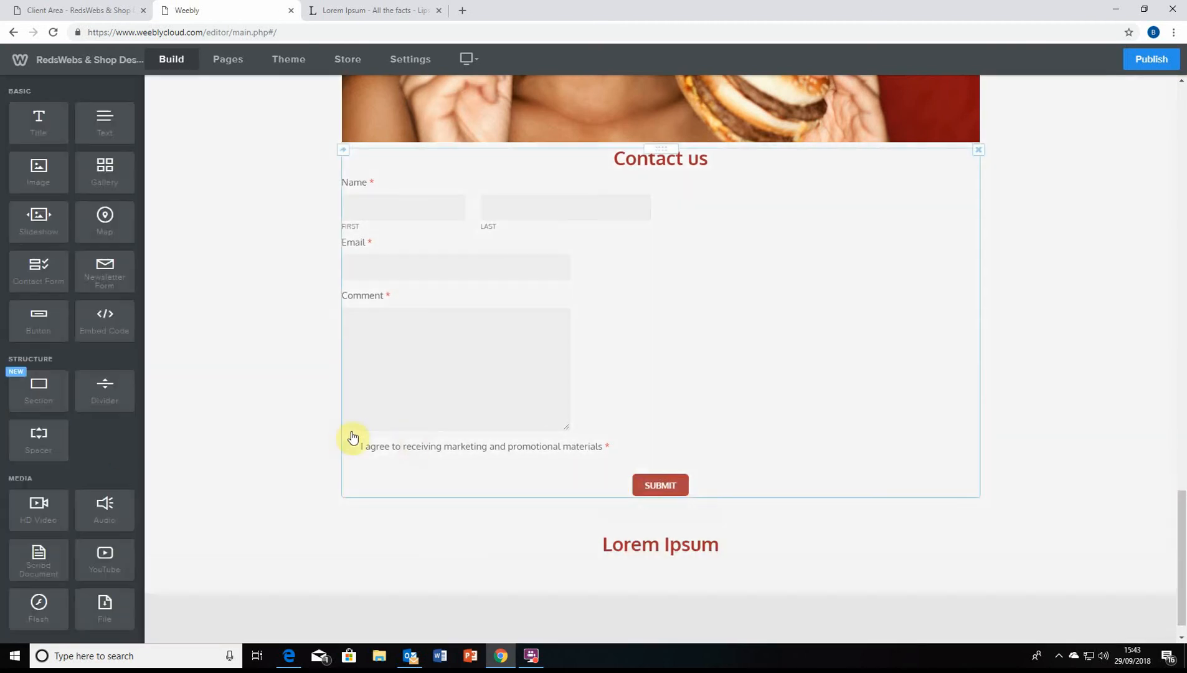
pyautogui.scroll(-1, 440, 435)
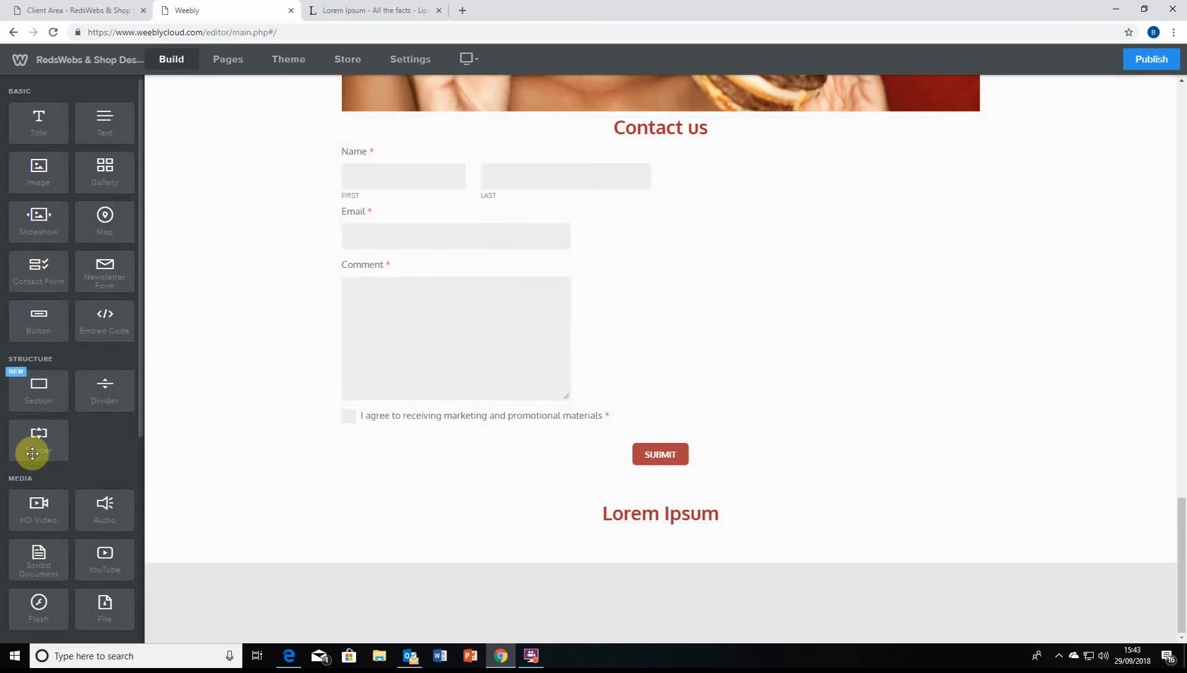
pyautogui.moveTo(32, 450); pyautogui.dragTo(564, 540)
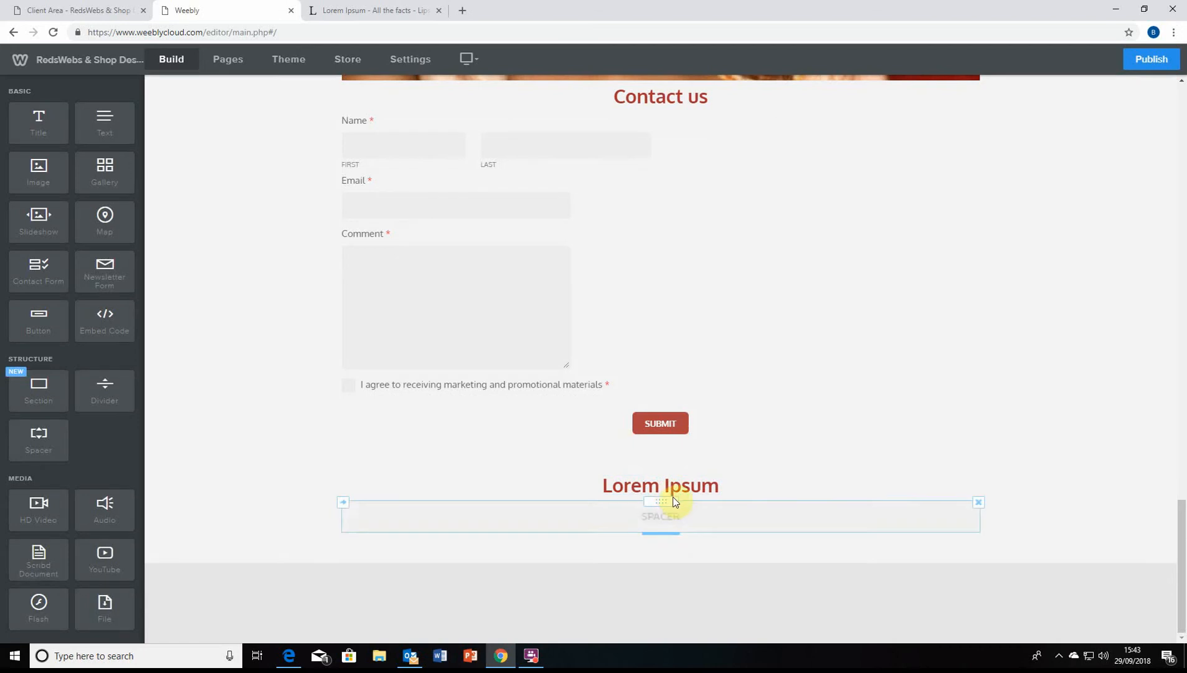
pyautogui.moveTo(675, 501); pyautogui.dragTo(687, 447)
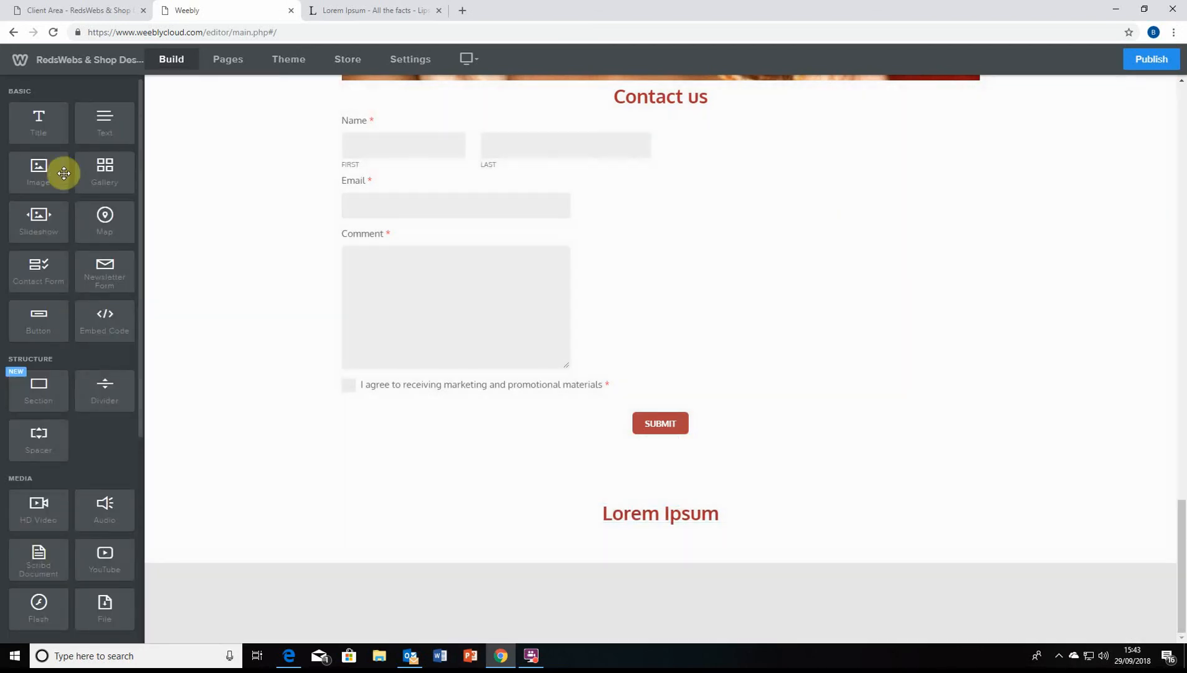
pyautogui.scroll(-1, 72, 159)
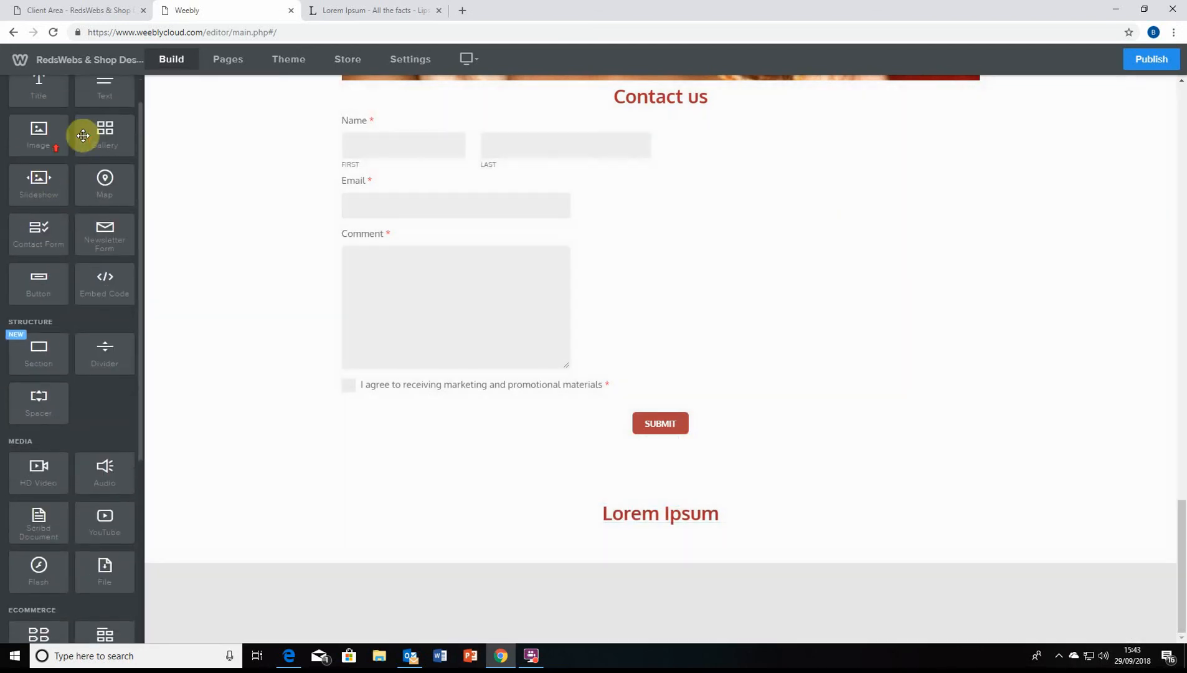
pyautogui.scroll(1, 84, 135)
# Drop an empty text block beneath the Lorem Ipsum heading
pyautogui.moveTo(110, 130); pyautogui.dragTo(651, 556)
pyautogui.scroll(20, 551, 545)
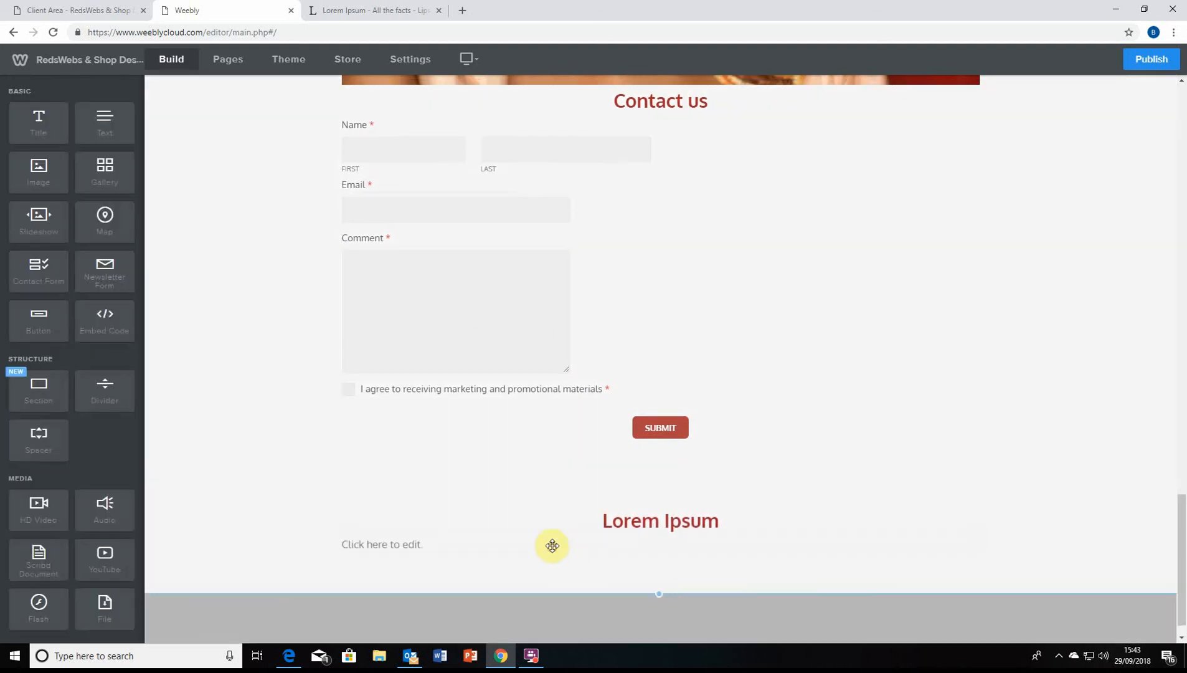
pyautogui.scroll(-13, 489, 510)
pyautogui.scroll(-10, 498, 535)
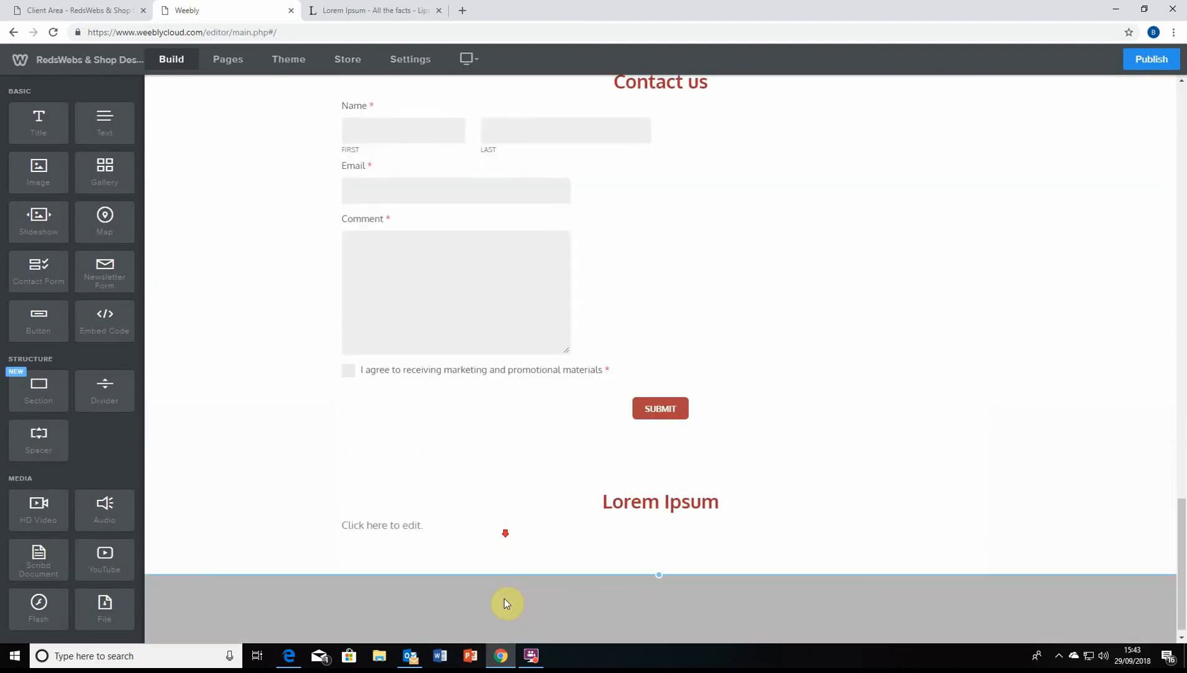
# Paste the copied Lorem ipsum paragraph into the empty text block
pyautogui.click(443, 515)
pyautogui.write('Lorem ipsum dolor sit amet, consectetur adipiscing elit. Proin id vulputate metus. Suspendisse quam quam, porttitor et nisl nec, laoreet egestas urna. Praesent scelerisque eros magna, porta euismod ligula vulputate sit amet. Morbi euismod dolor lorem, aliquam posuere risus dictum at. Suspendisse ut neque eros. Donec interdum purus vel consequat porttitor. Pellentesque sed felis quam. Curabitur scelerisque consectetur mauris vitae fermentum. Pellentesque eget ornare eros.')
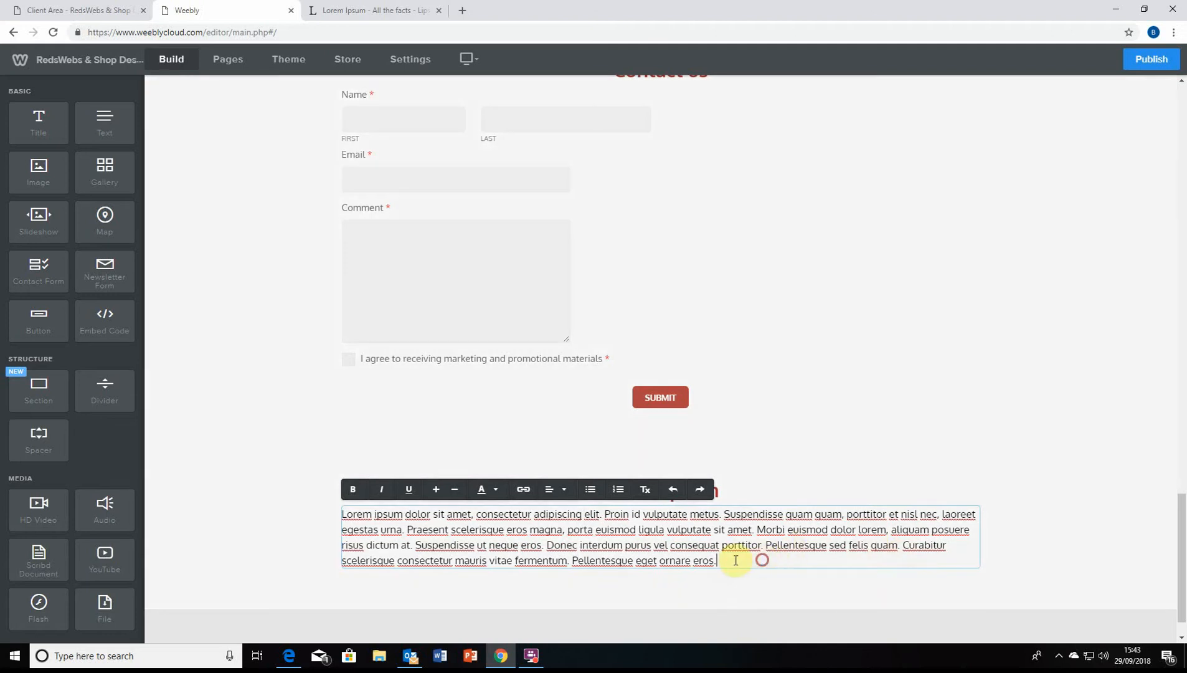
pyautogui.moveTo(735, 560); pyautogui.dragTo(329, 518)
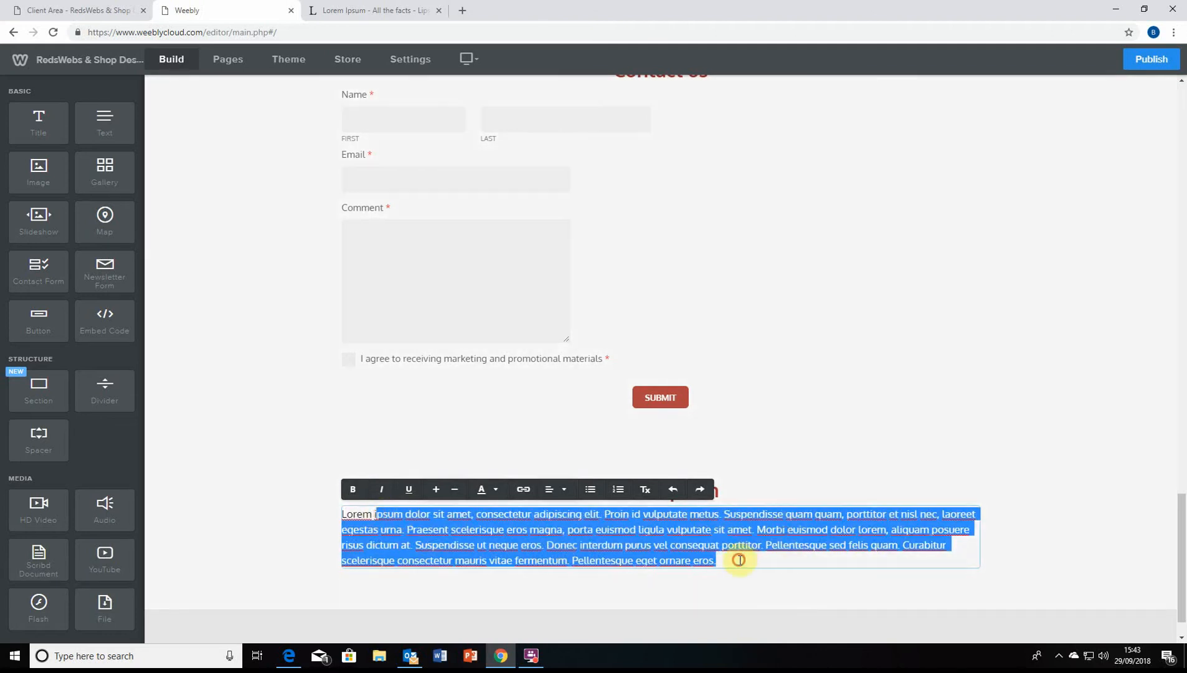
pyautogui.click(738, 559)
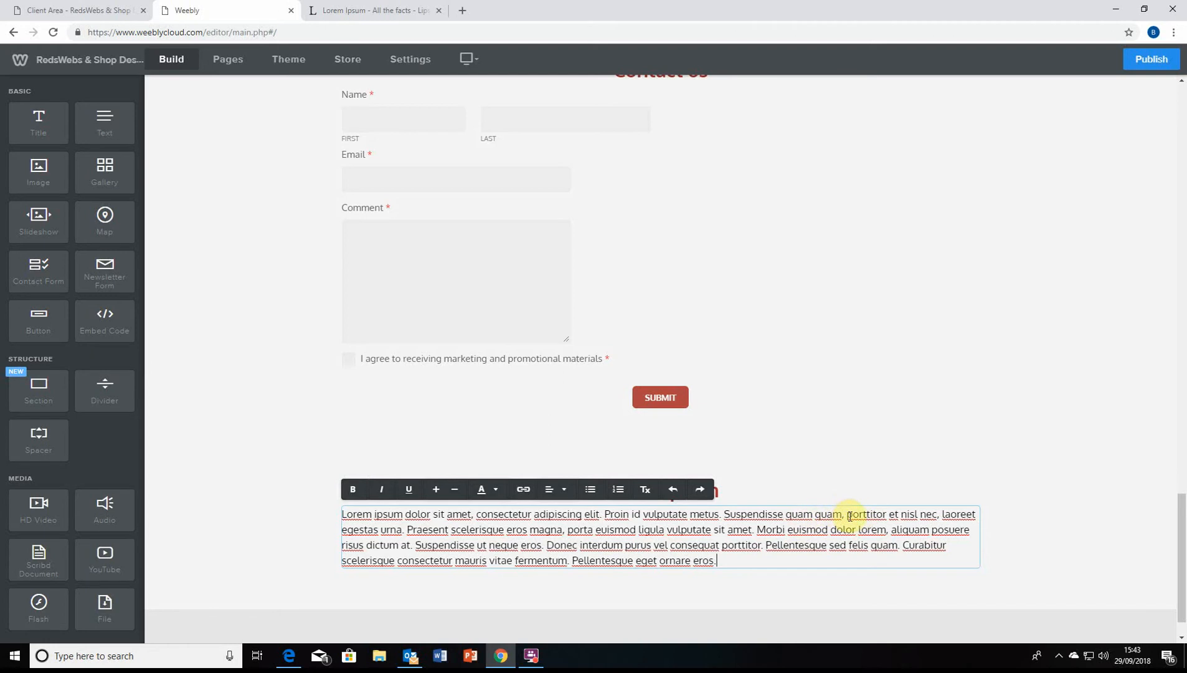
# Break the paragraph into lines before porttitor, porta, Suspendisse and Curabitur
pyautogui.press('Return')
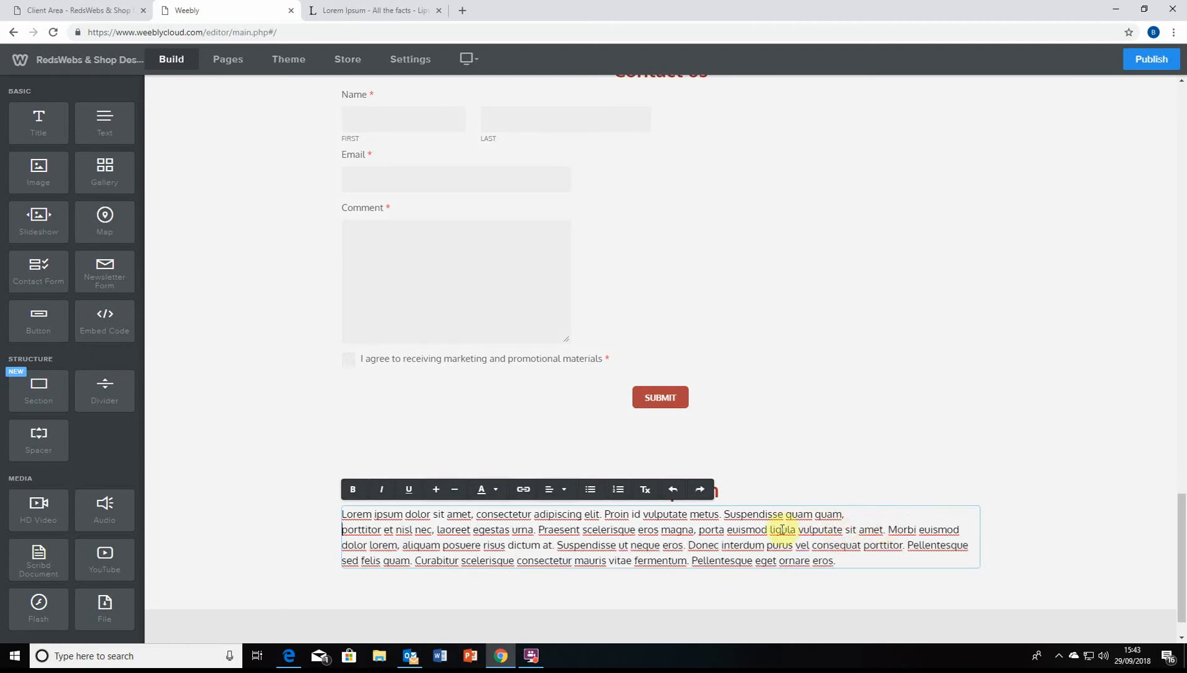
pyautogui.click(699, 530)
pyautogui.press('Return')
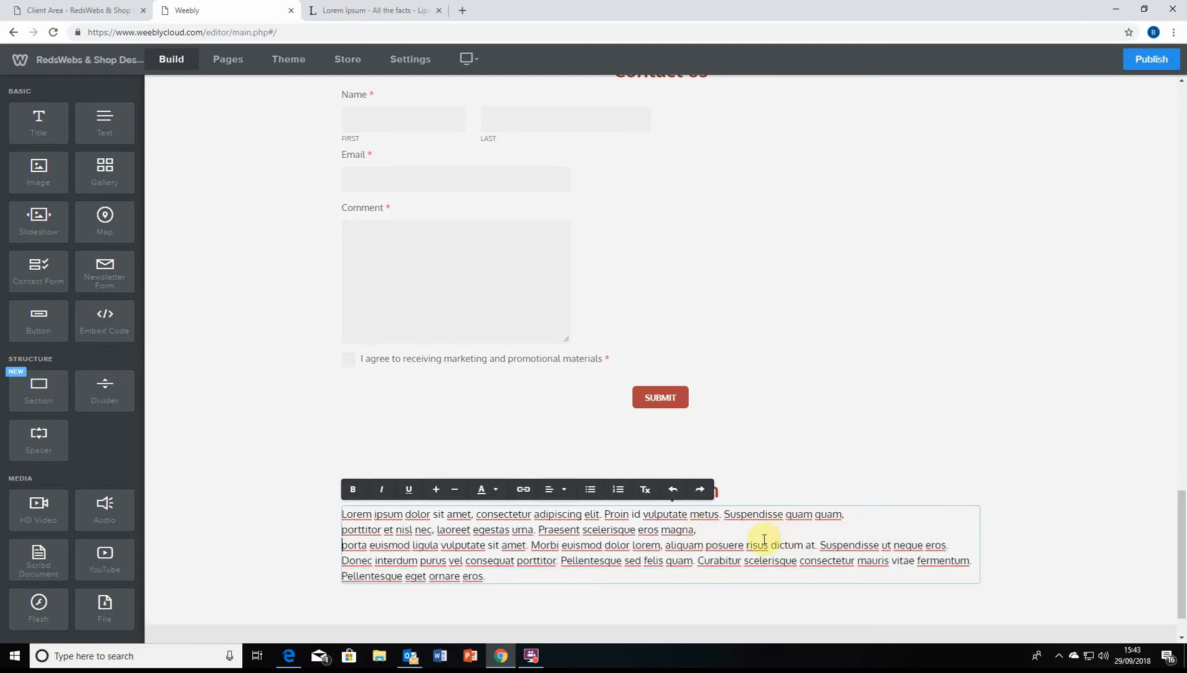
pyautogui.click(820, 544)
pyautogui.press('Return')
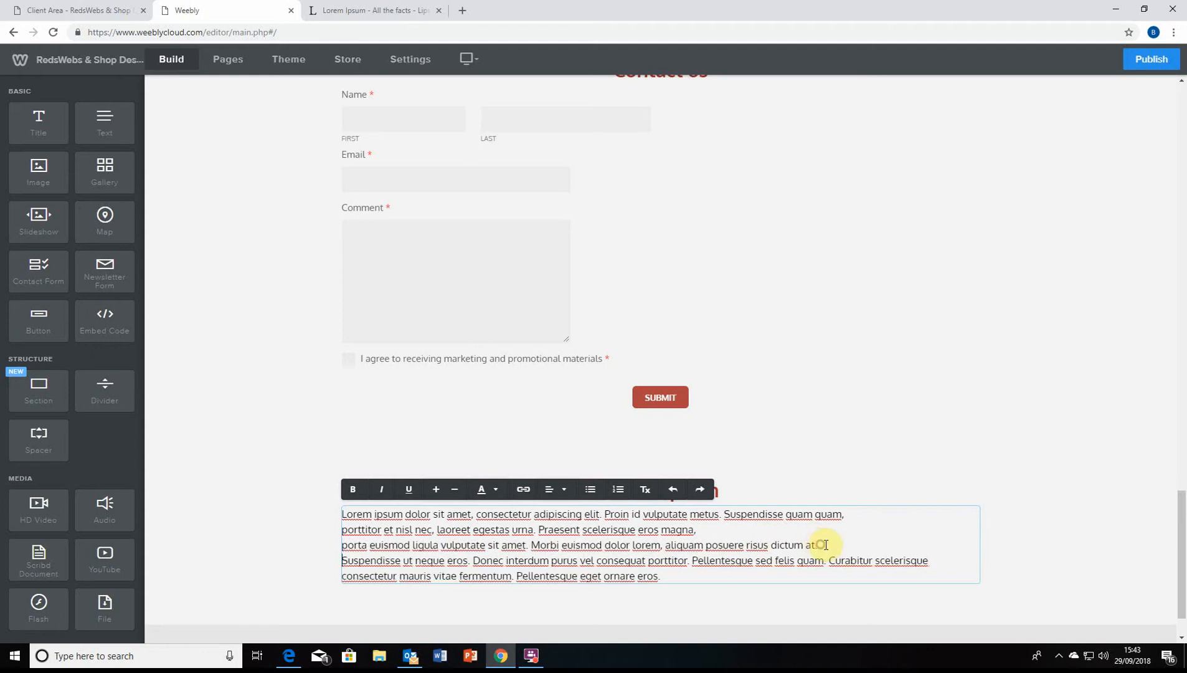
pyautogui.scroll(-1, 804, 502)
pyautogui.click(830, 500)
pyautogui.press('Return')
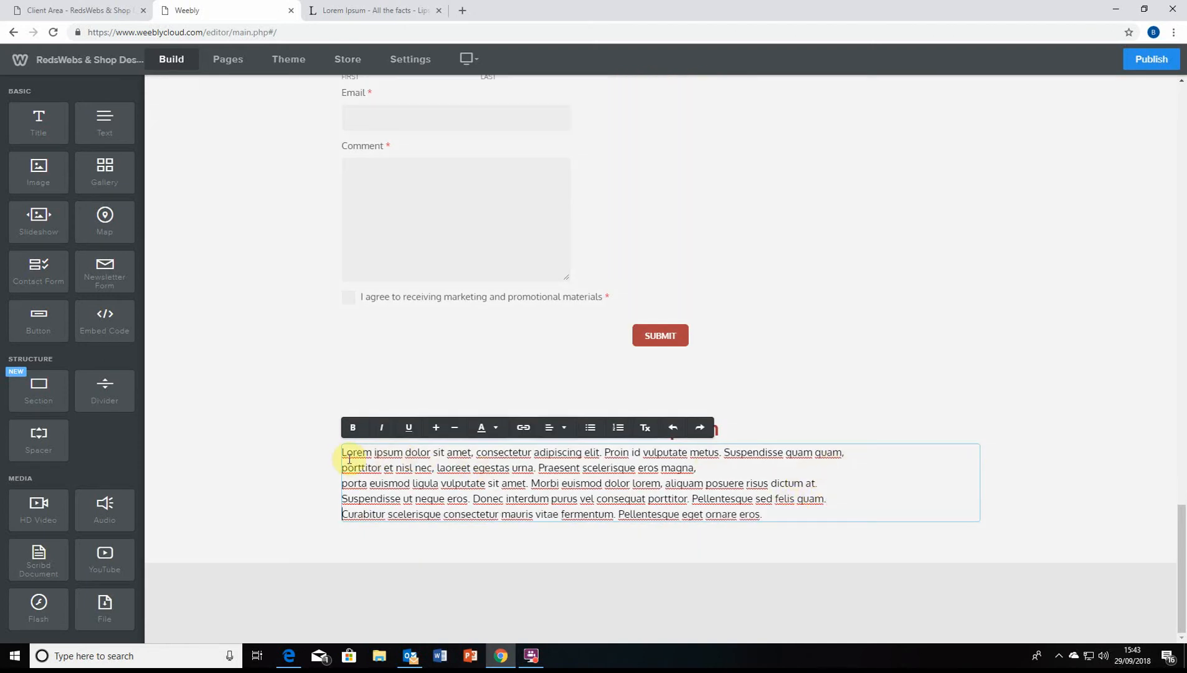
# Centre all lines of the paragraph
pyautogui.moveTo(342, 454); pyautogui.dragTo(784, 511)
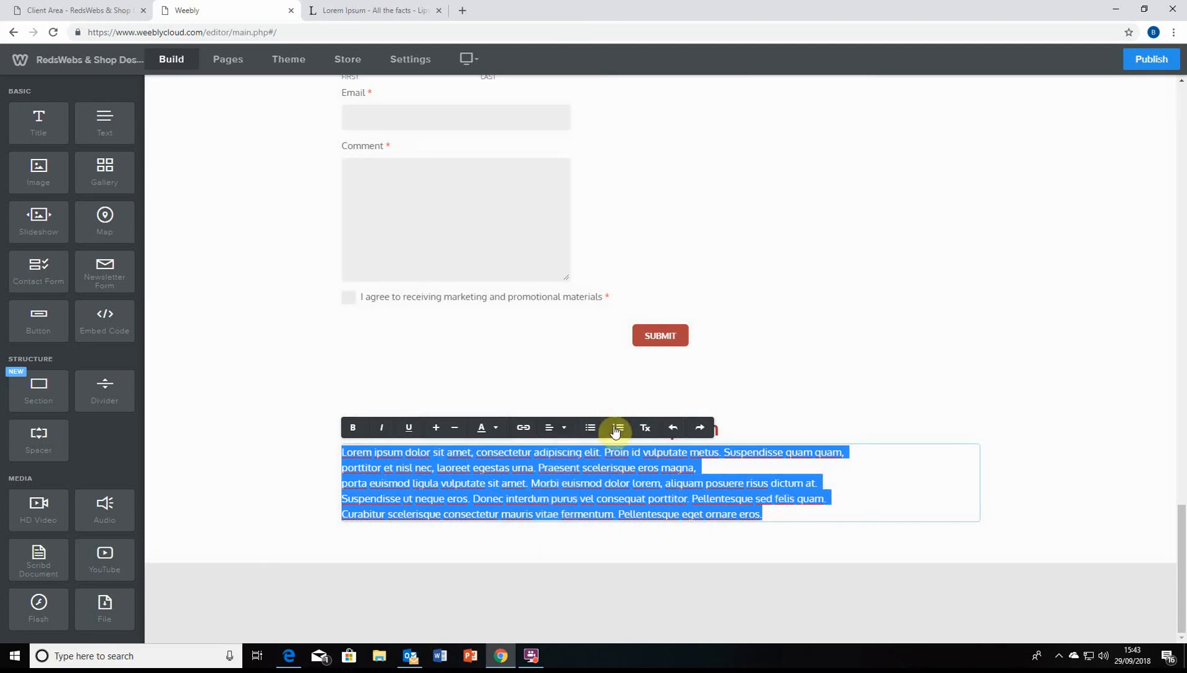
pyautogui.click(564, 427)
pyautogui.click(556, 471)
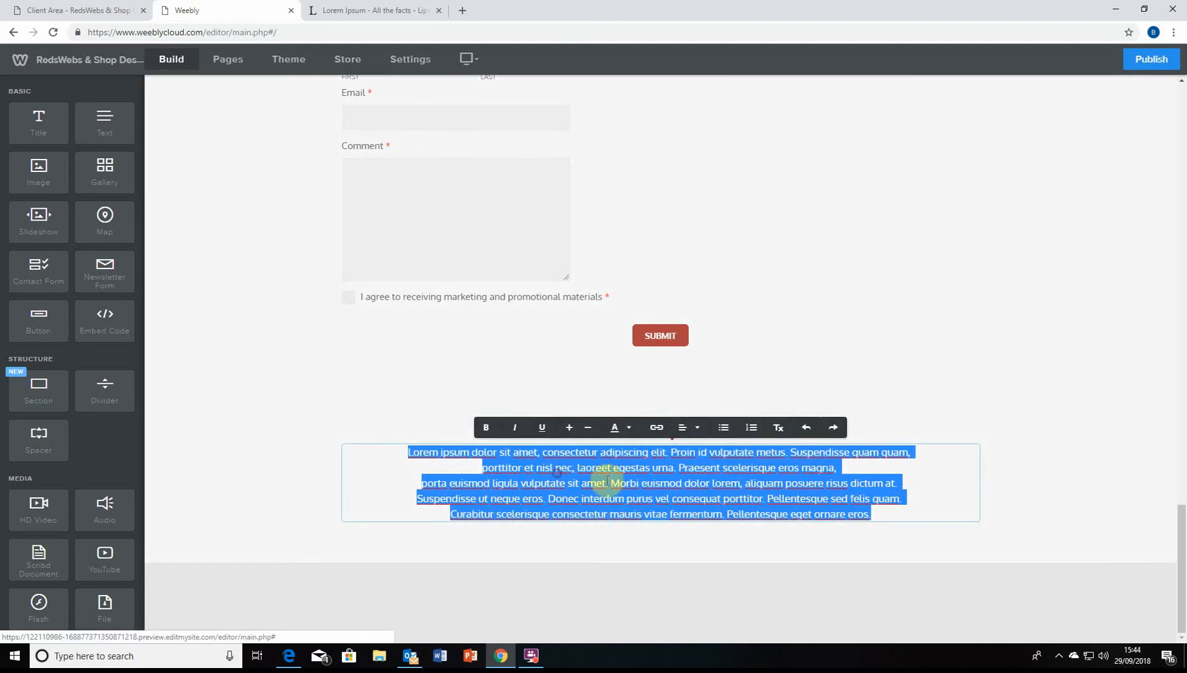
pyautogui.click(938, 520)
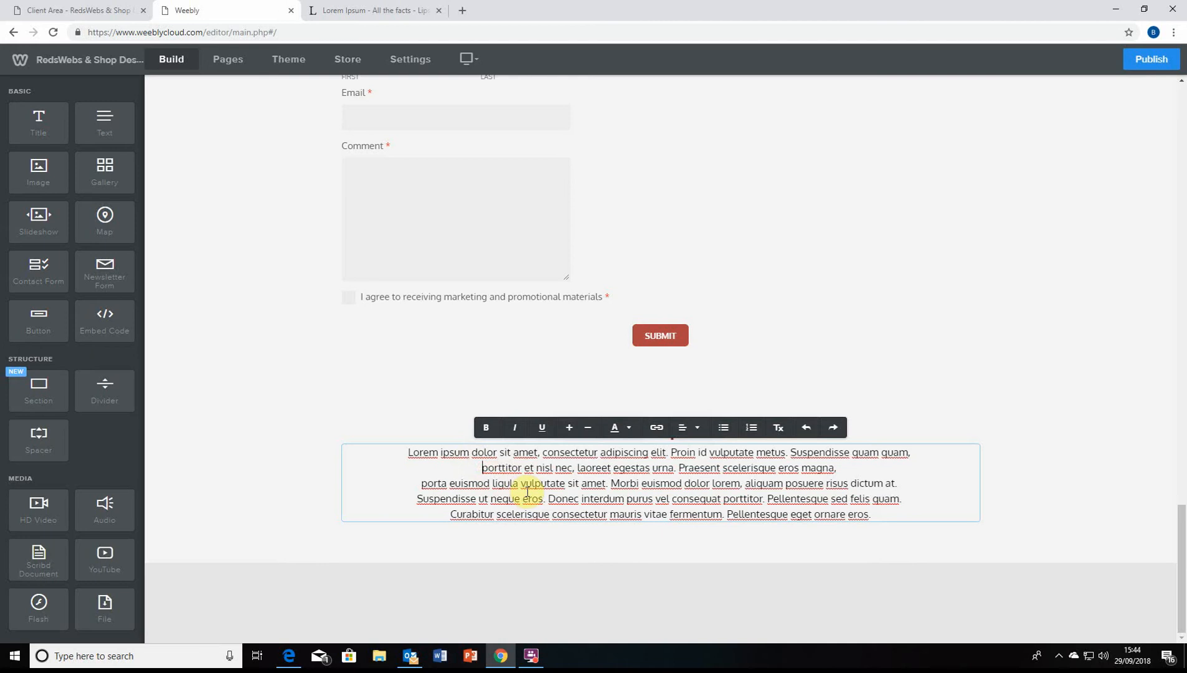
# Delete the paragraph's second line and finish editing the text block
pyautogui.press('BackSpace')
pyautogui.hotkey('ctrl', 'z')
pyautogui.moveTo(848, 467); pyautogui.dragTo(475, 460)
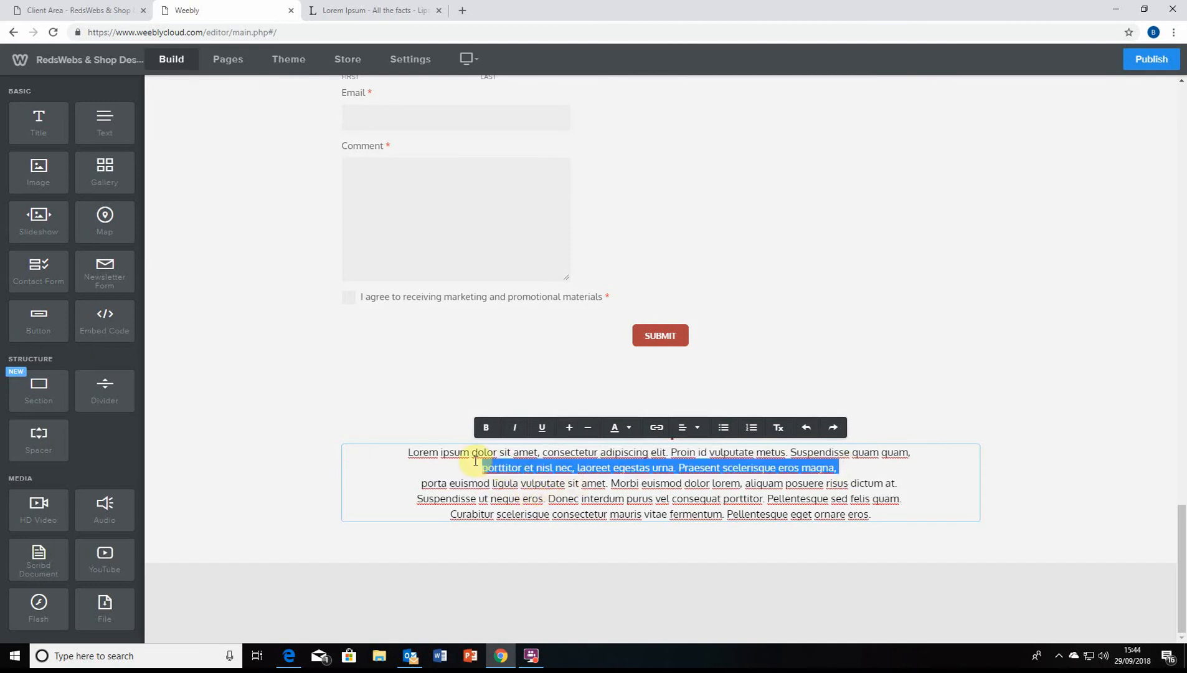
pyautogui.press('BackSpace')
pyautogui.press('BackSpace')
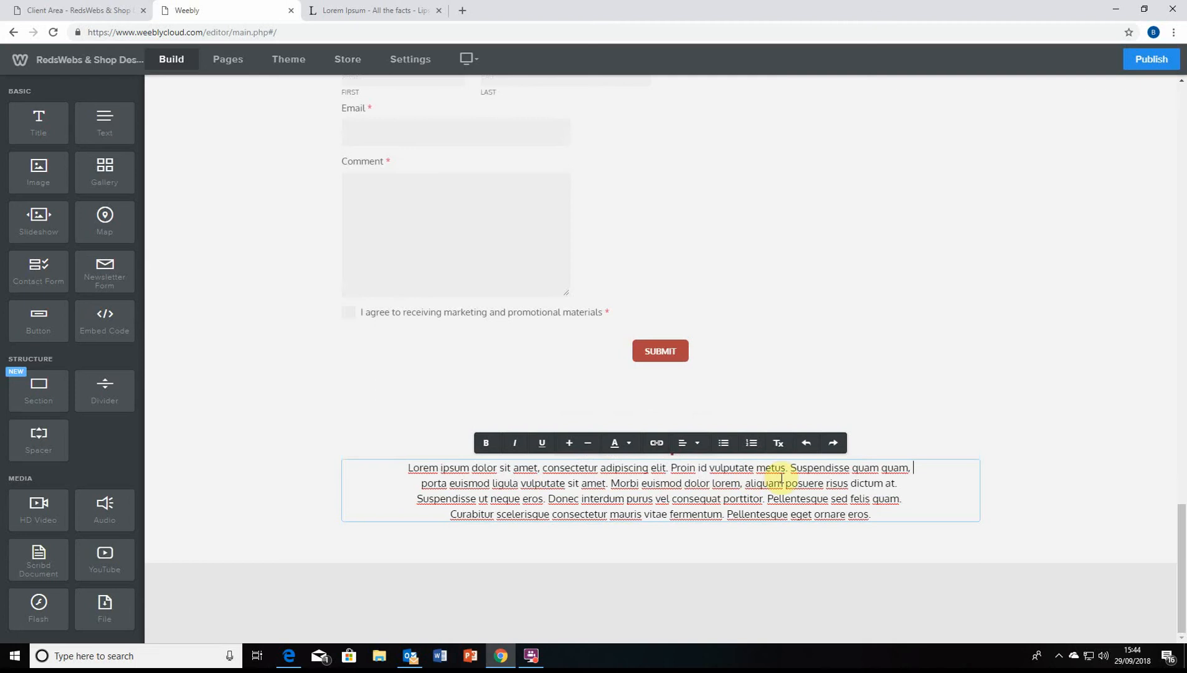
pyautogui.click(953, 526)
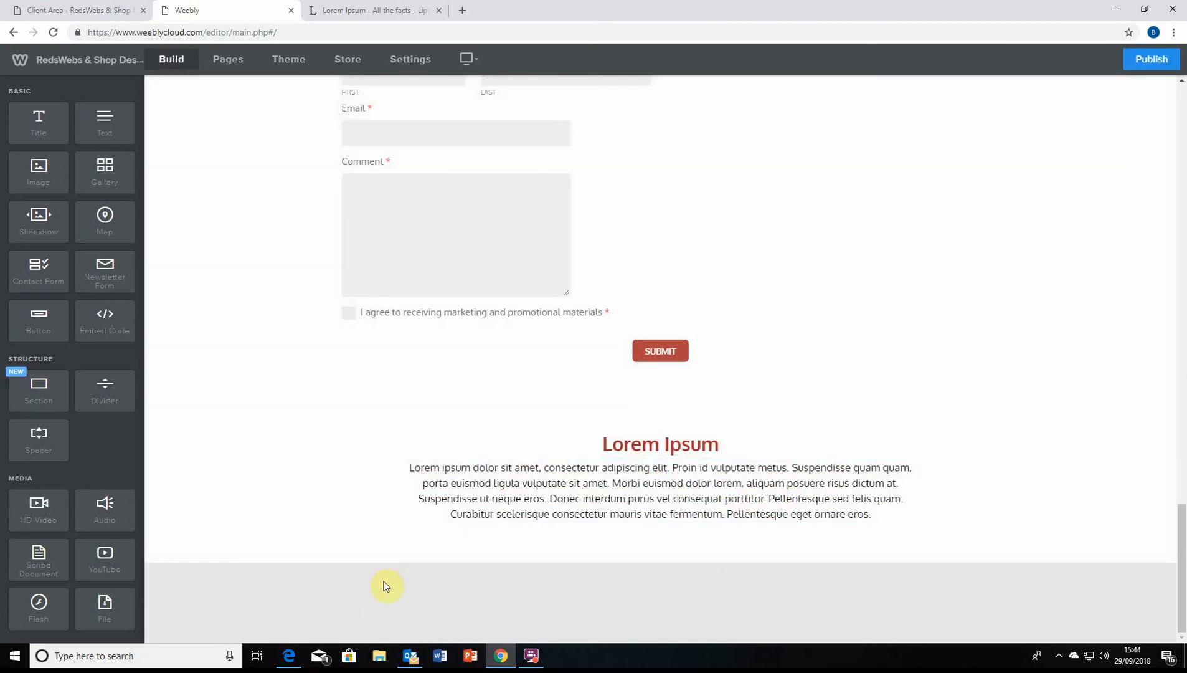
pyautogui.scroll(15, 472, 472)
pyautogui.scroll(5, 716, 361)
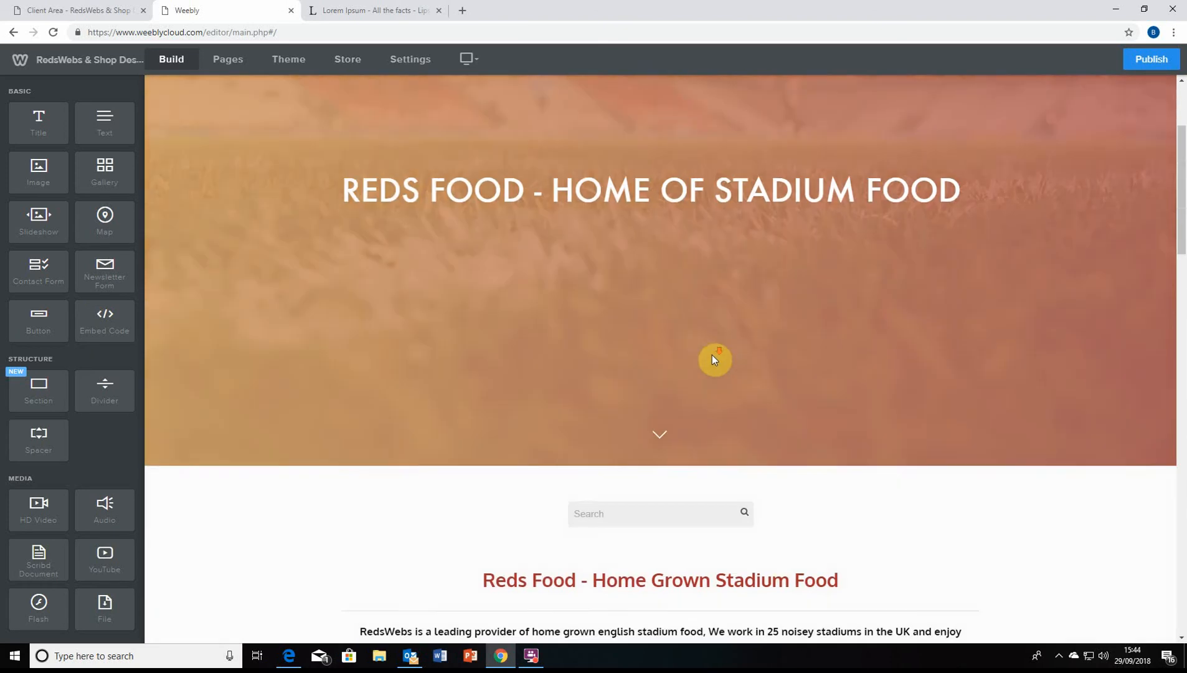
pyautogui.scroll(-20, 685, 436)
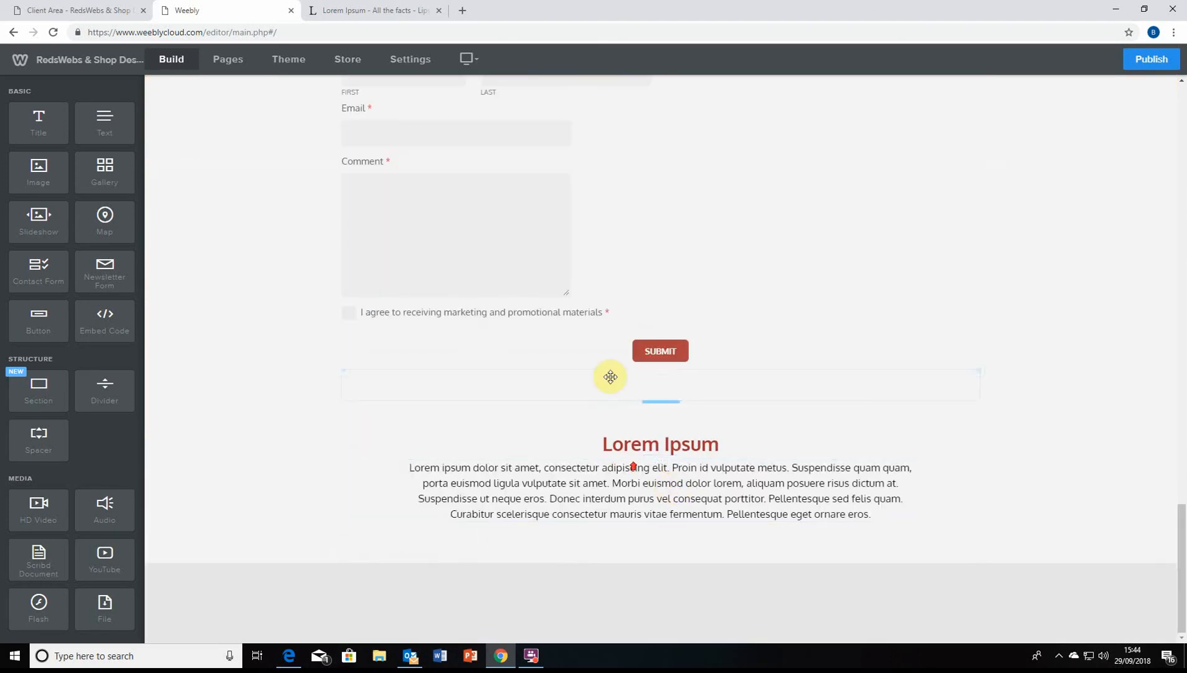
pyautogui.scroll(15, 610, 374)
pyautogui.scroll(4, 622, 177)
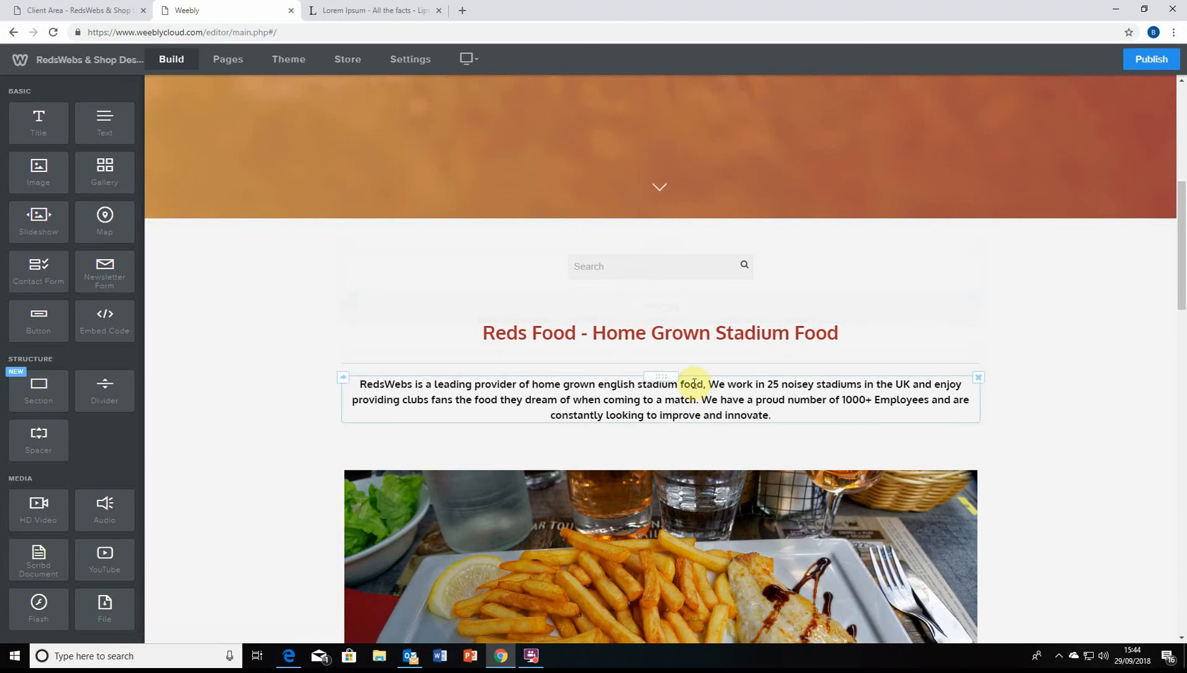
pyautogui.scroll(-1, 101, 250)
pyautogui.scroll(-2, 99, 248)
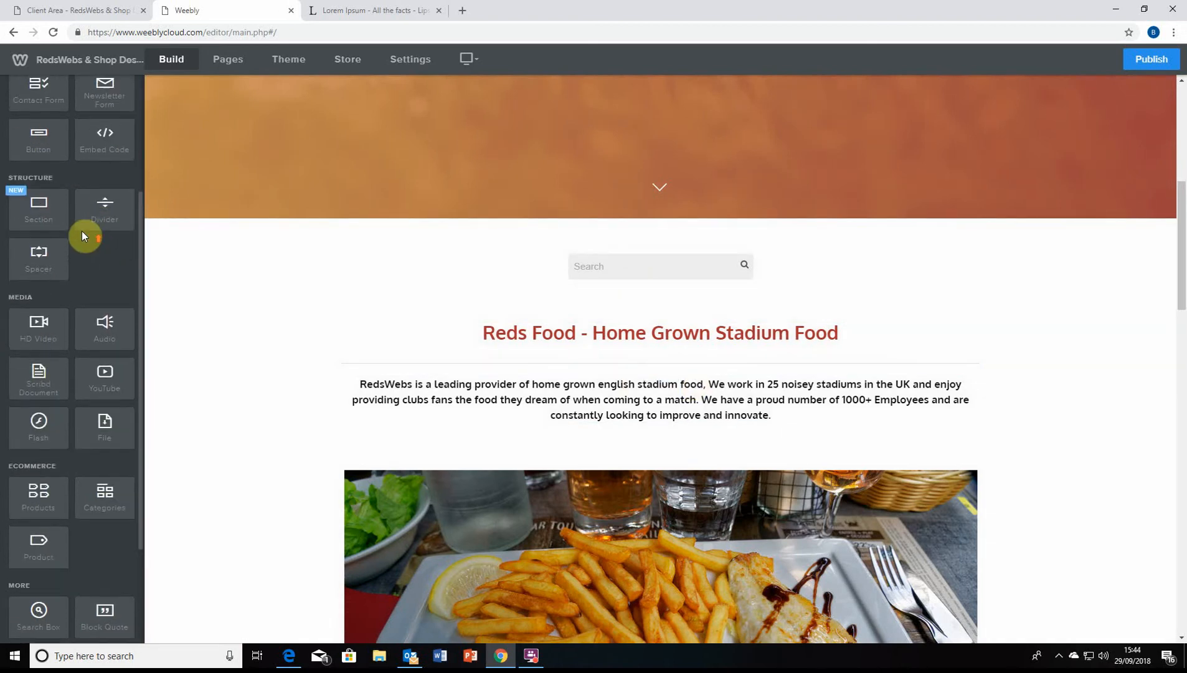
pyautogui.scroll(2, 83, 236)
pyautogui.scroll(-15, 572, 350)
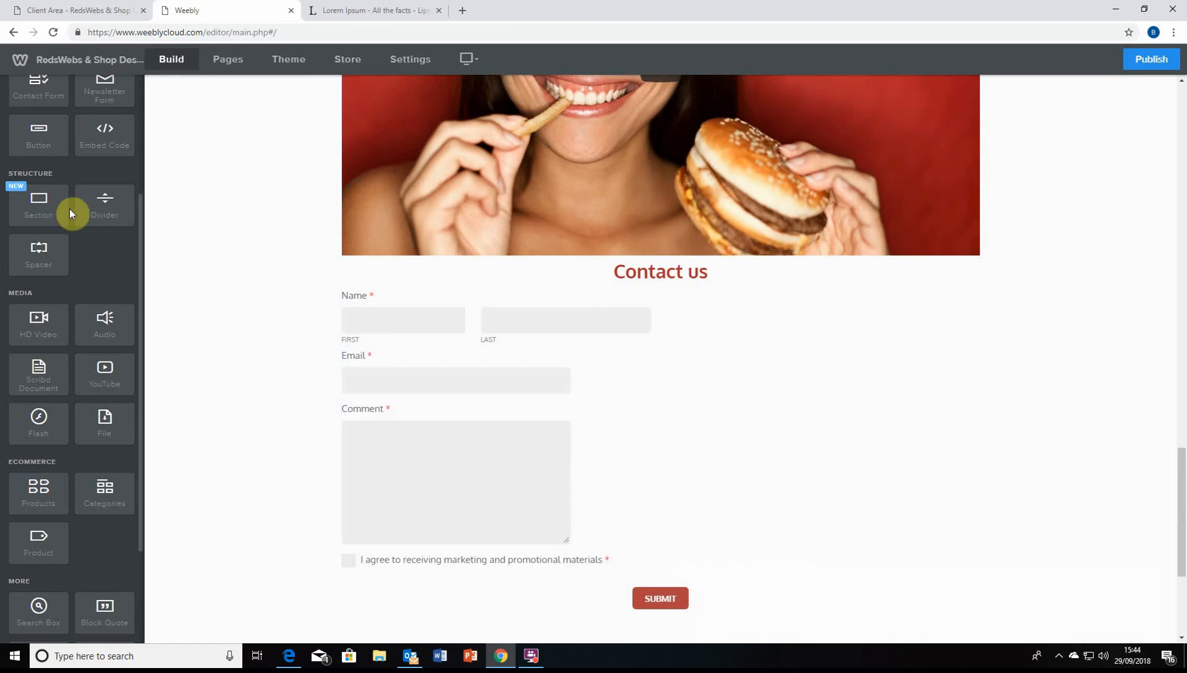
pyautogui.scroll(2, 53, 252)
pyautogui.scroll(-4, 366, 354)
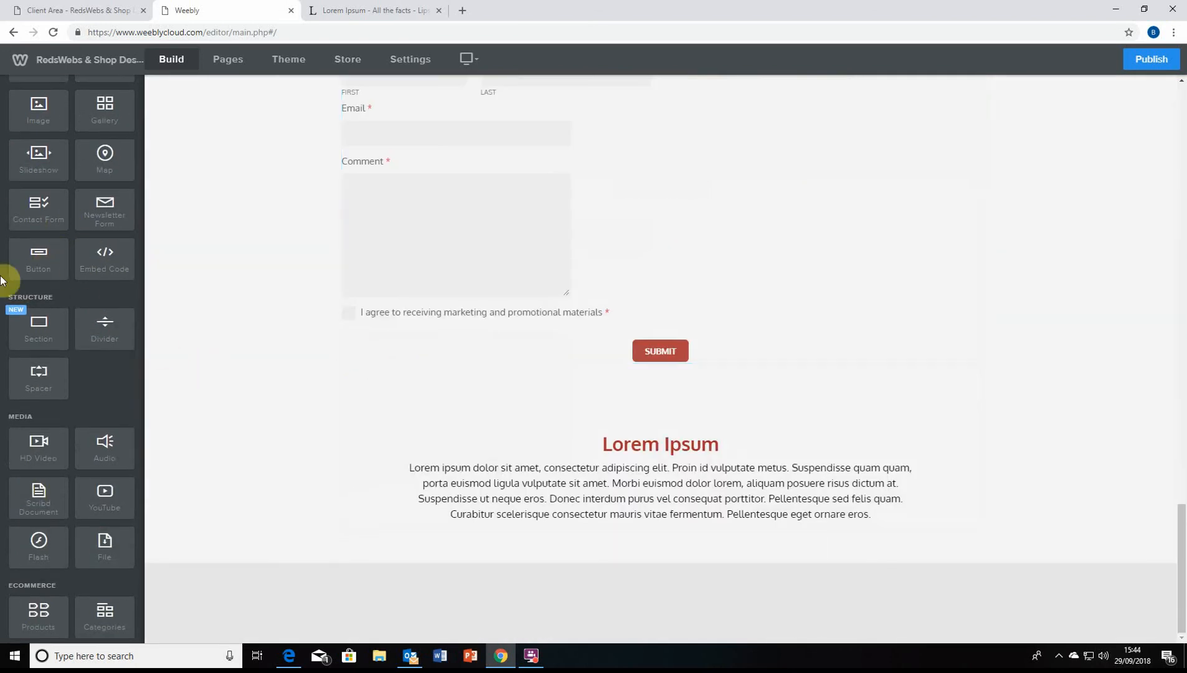
# Place a new button below the Lorem ipsum paragraph and clear its default label
pyautogui.moveTo(19, 274); pyautogui.dragTo(665, 545)
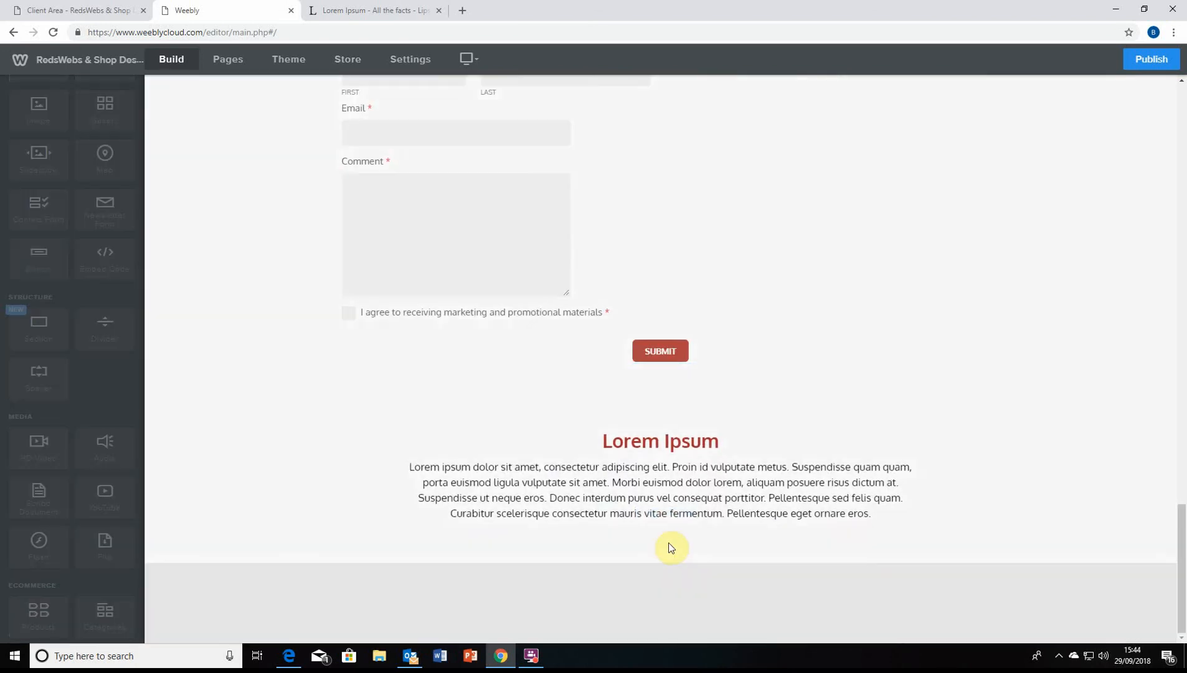
pyautogui.click(408, 512)
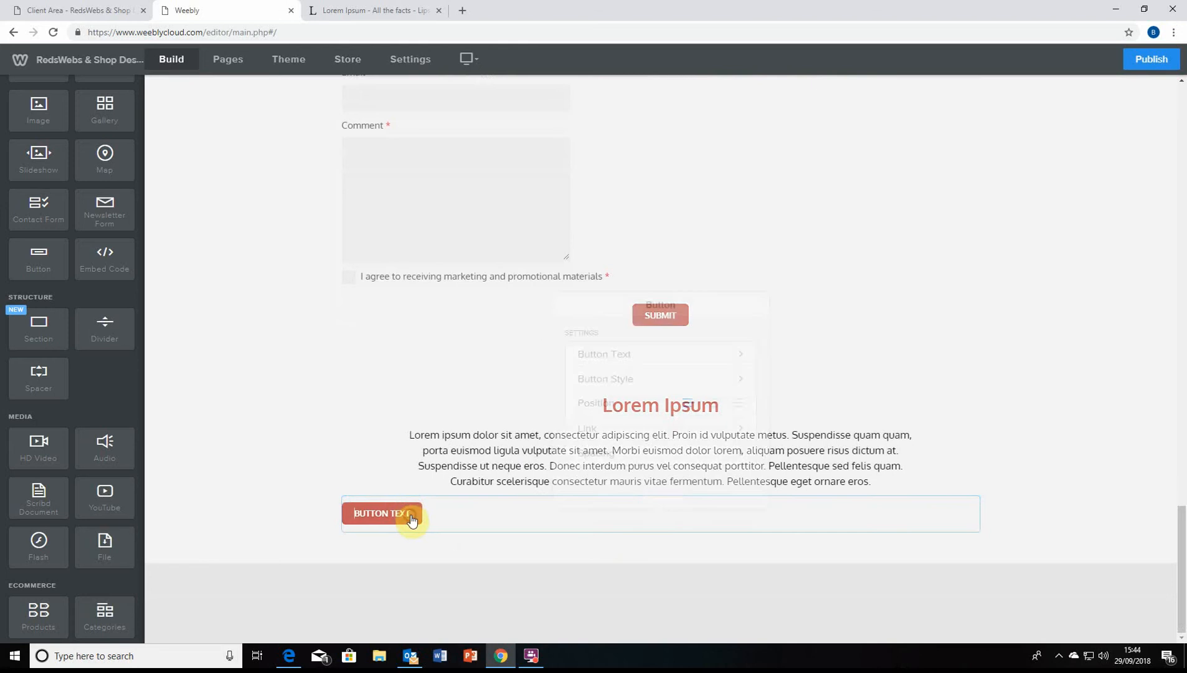
pyautogui.click(629, 335)
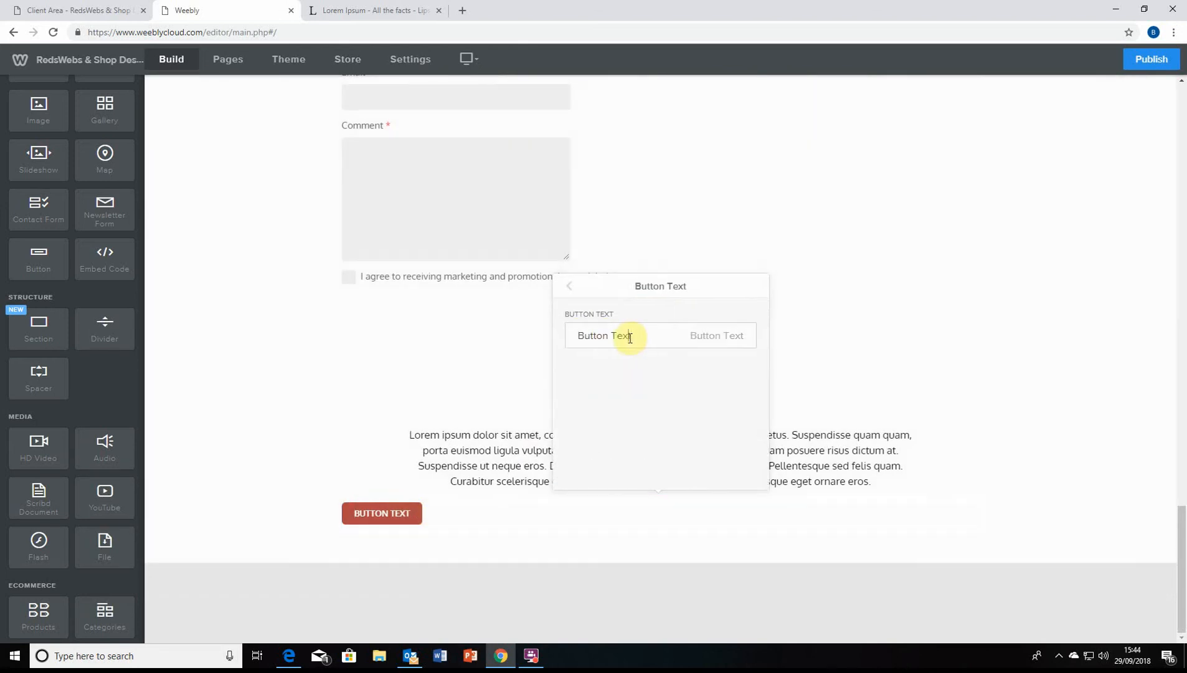
pyautogui.tripleClick(629, 336)
pyautogui.press('BackSpace')
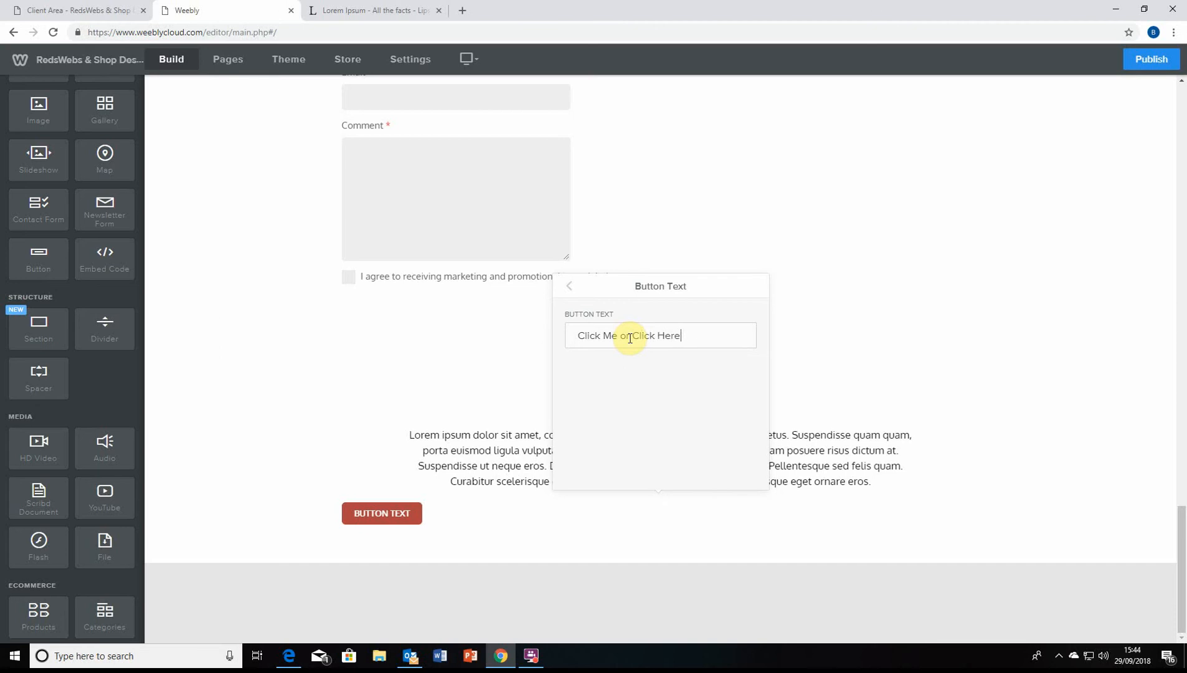
# Change the button's label to 'Learn more'
pyautogui.tripleClick(686, 336)
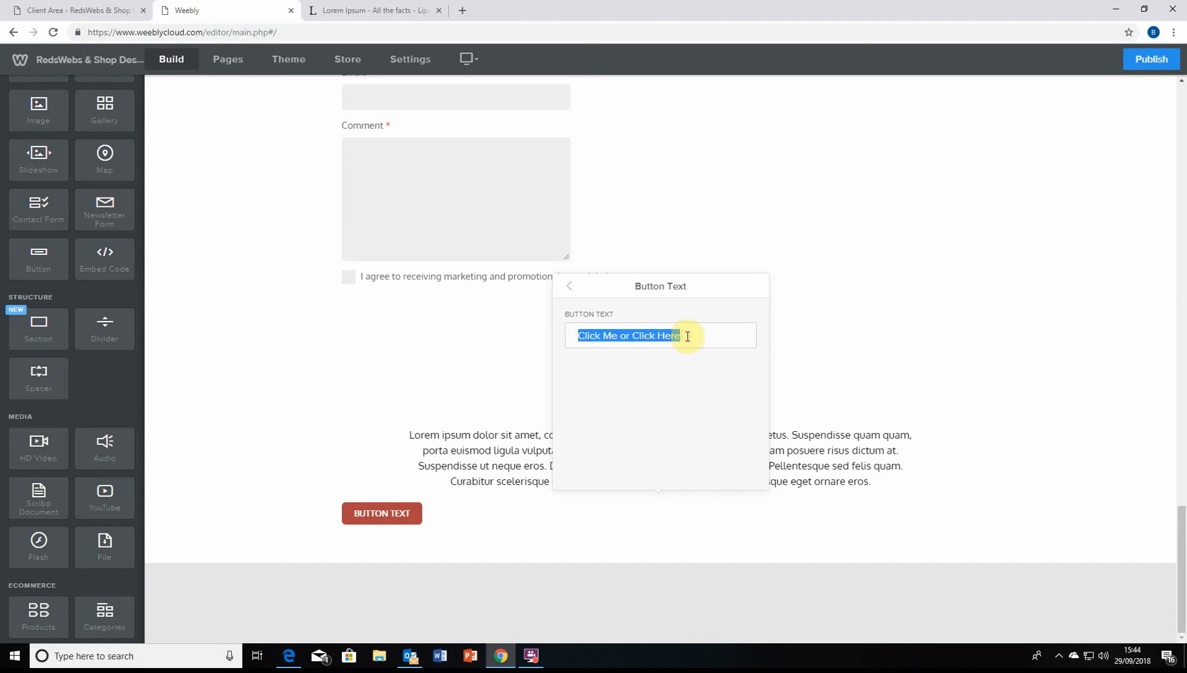
pyautogui.click(689, 336)
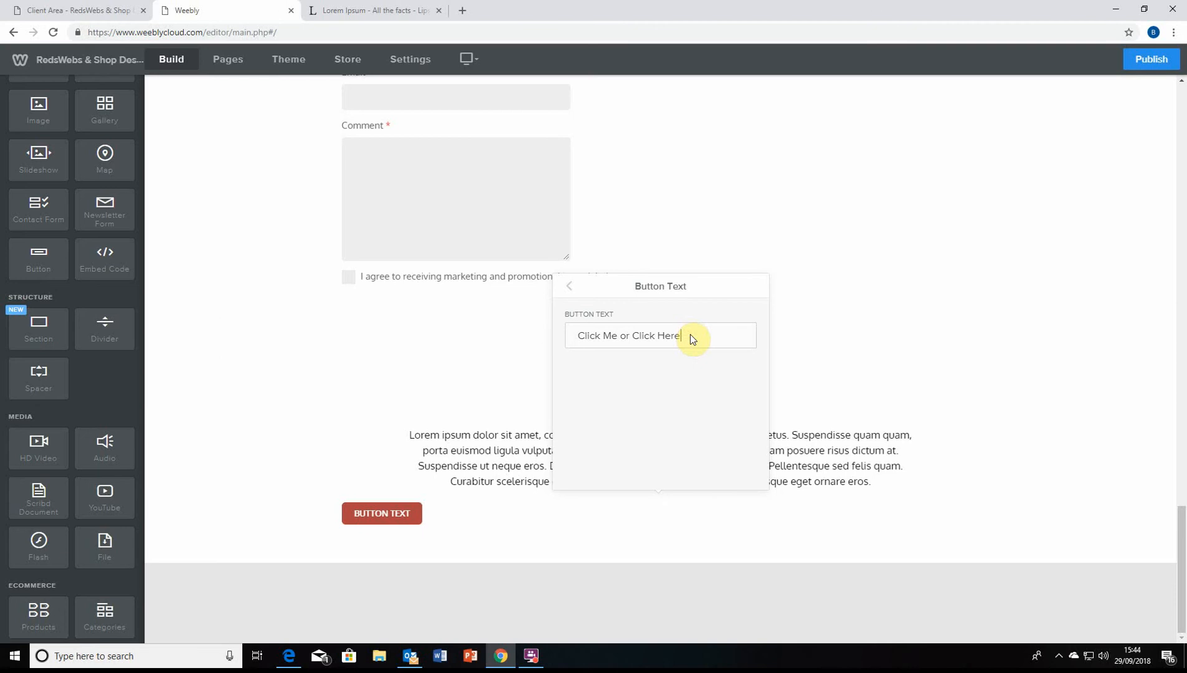
pyautogui.press('BackSpace')
pyautogui.press('BackSpace')
pyautogui.press('BackSpace')
pyautogui.press('BackSpace')
pyautogui.press('BackSpace')
pyautogui.press('BackSpace')
pyautogui.press('BackSpace')
pyautogui.press('BackSpace')
pyautogui.press('BackSpace')
pyautogui.press('BackSpace')
pyautogui.press('BackSpace')
pyautogui.press('BackSpace')
pyautogui.press('BackSpace')
pyautogui.press('BackSpace')
pyautogui.press('BackSpace')
pyautogui.press('BackSpace')
pyautogui.press('BackSpace')
pyautogui.press('BackSpace')
pyautogui.press('BackSpace')
pyautogui.press('BackSpace')
pyautogui.write('Leatn')
pyautogui.press('BackSpace')
pyautogui.press('BackSpace')
pyautogui.press('BackSpace')
pyautogui.write('rn')
pyautogui.press('BackSpace')
pyautogui.press('BackSpace')
pyautogui.write('n Know')
pyautogui.press('BackSpace')
pyautogui.press('BackSpace')
pyautogui.press('BackSpace')
pyautogui.press('BackSpace')
pyautogui.write('more')
# Set the LEARN MORE button's position to centre
pyautogui.click(569, 286)
pyautogui.moveTo(667, 284); pyautogui.dragTo(763, 243)
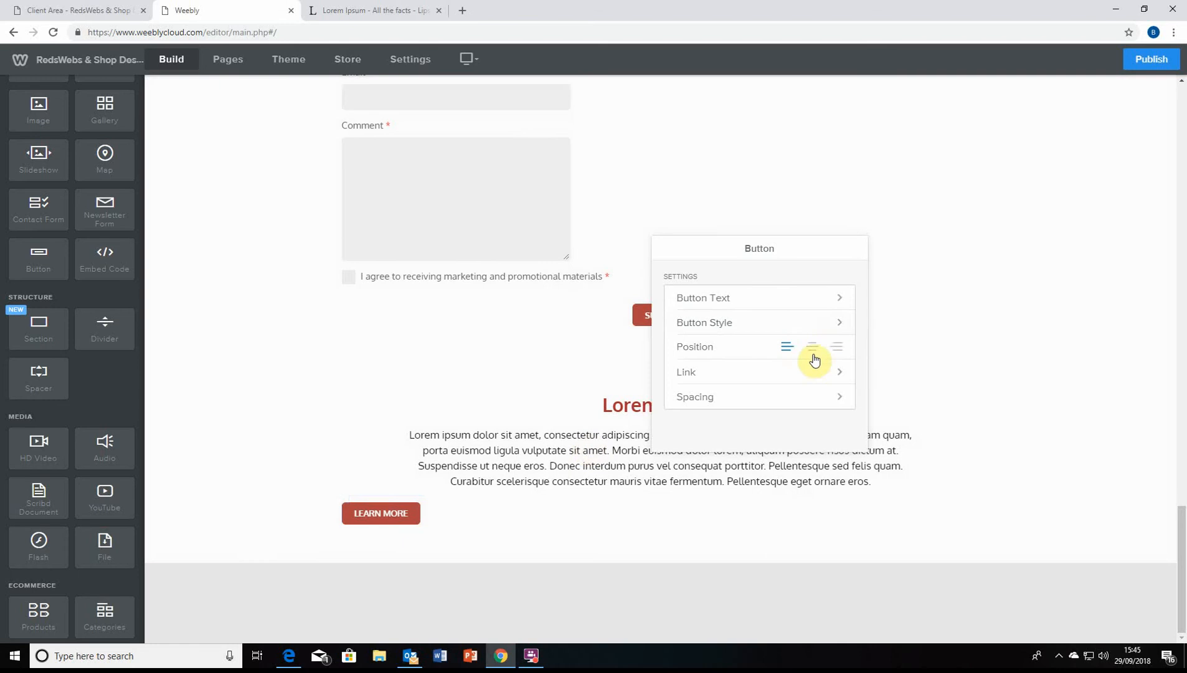
pyautogui.click(811, 346)
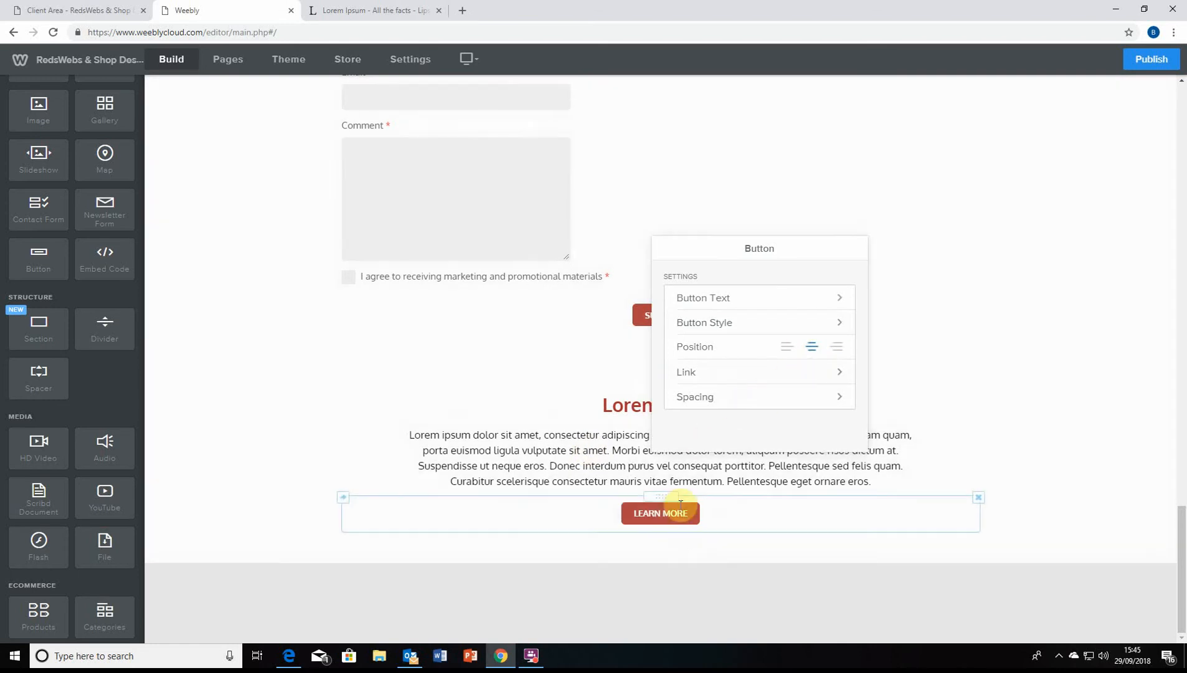
# Link the button to a phone number and close its settings
pyautogui.click(752, 372)
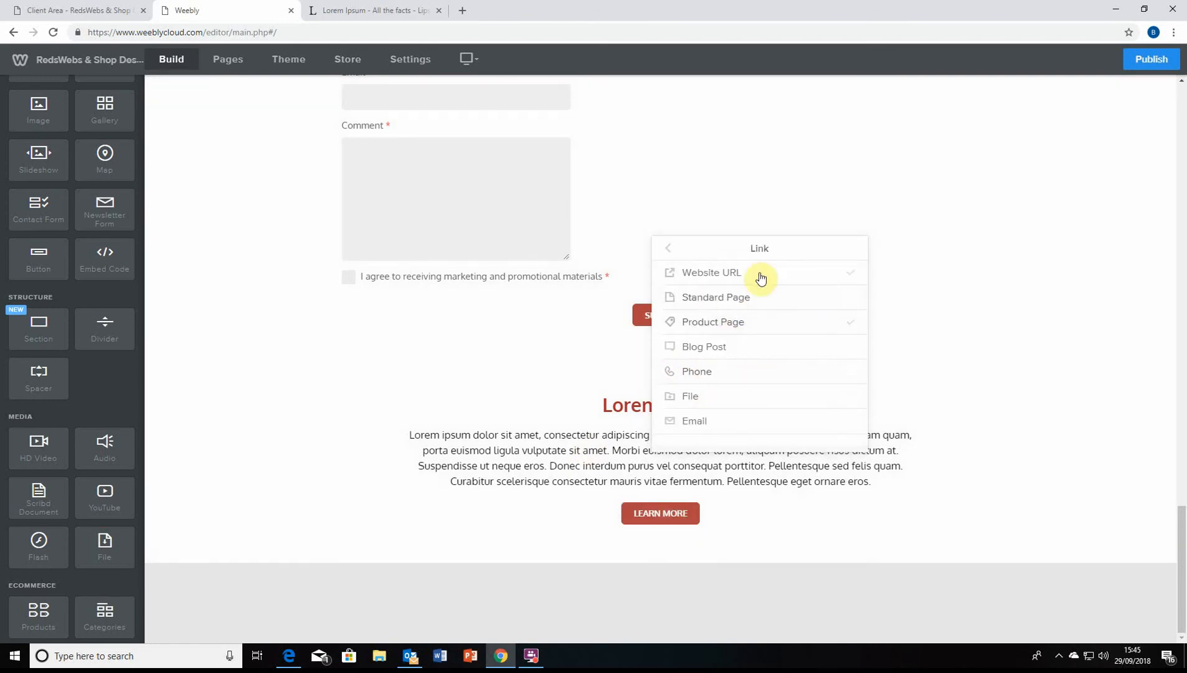
pyautogui.click(716, 396)
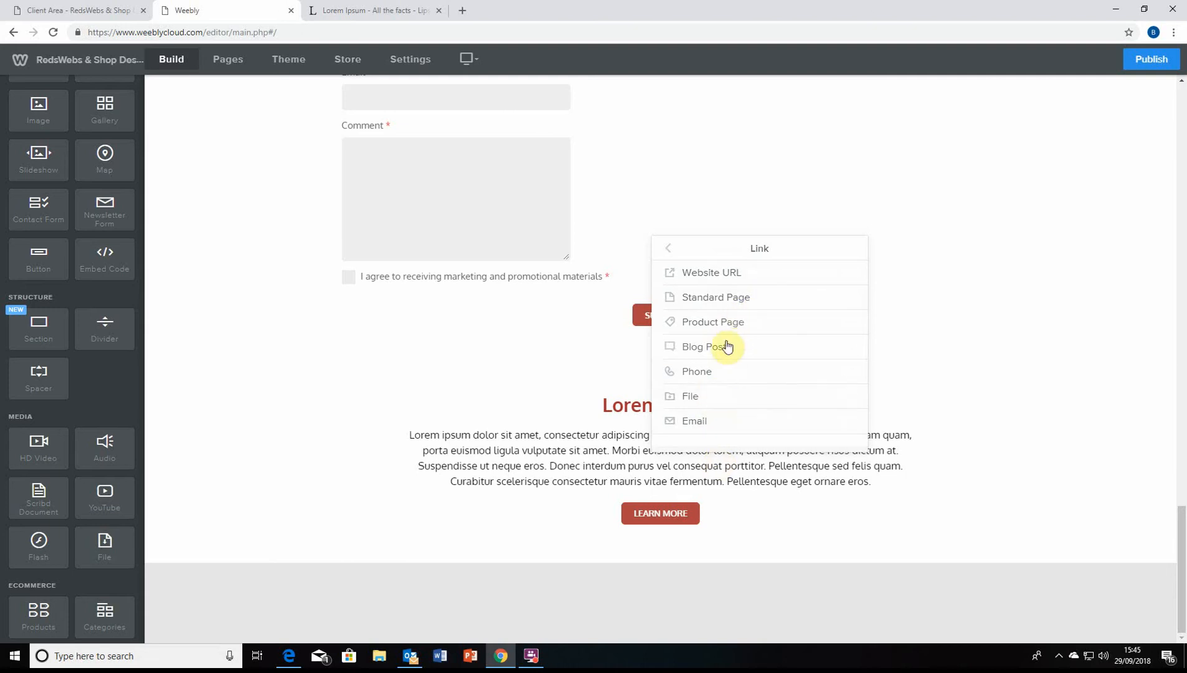
pyautogui.click(762, 278)
pyautogui.click(755, 299)
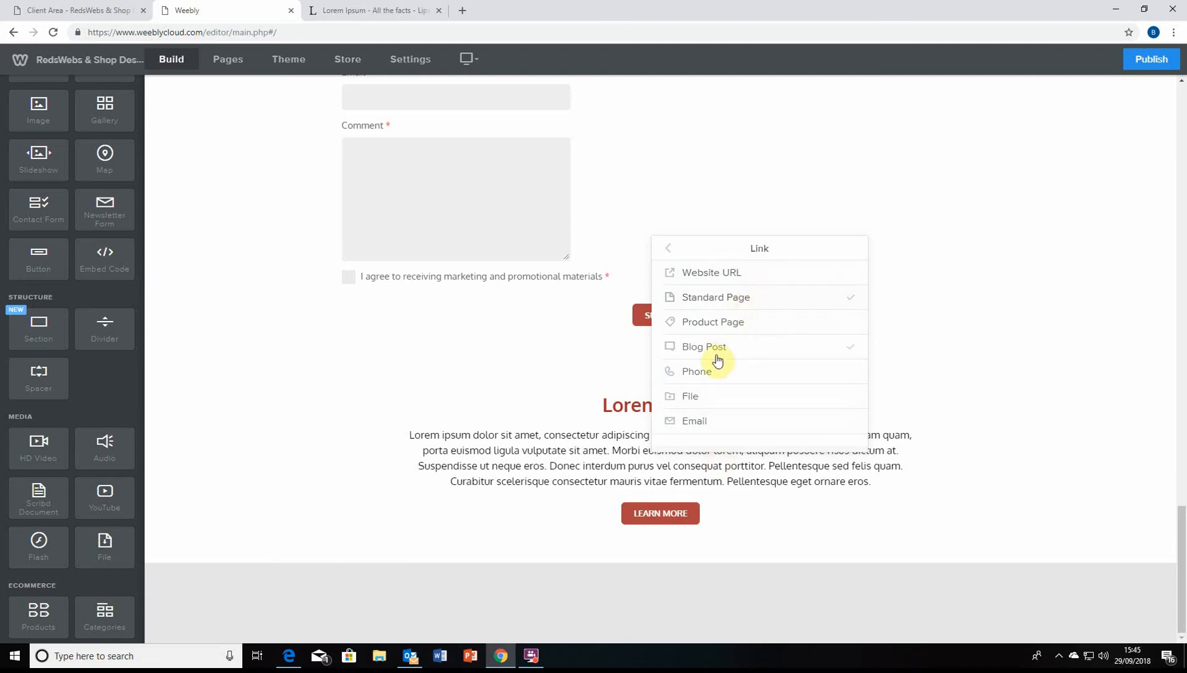
pyautogui.scroll(1, 53, 273)
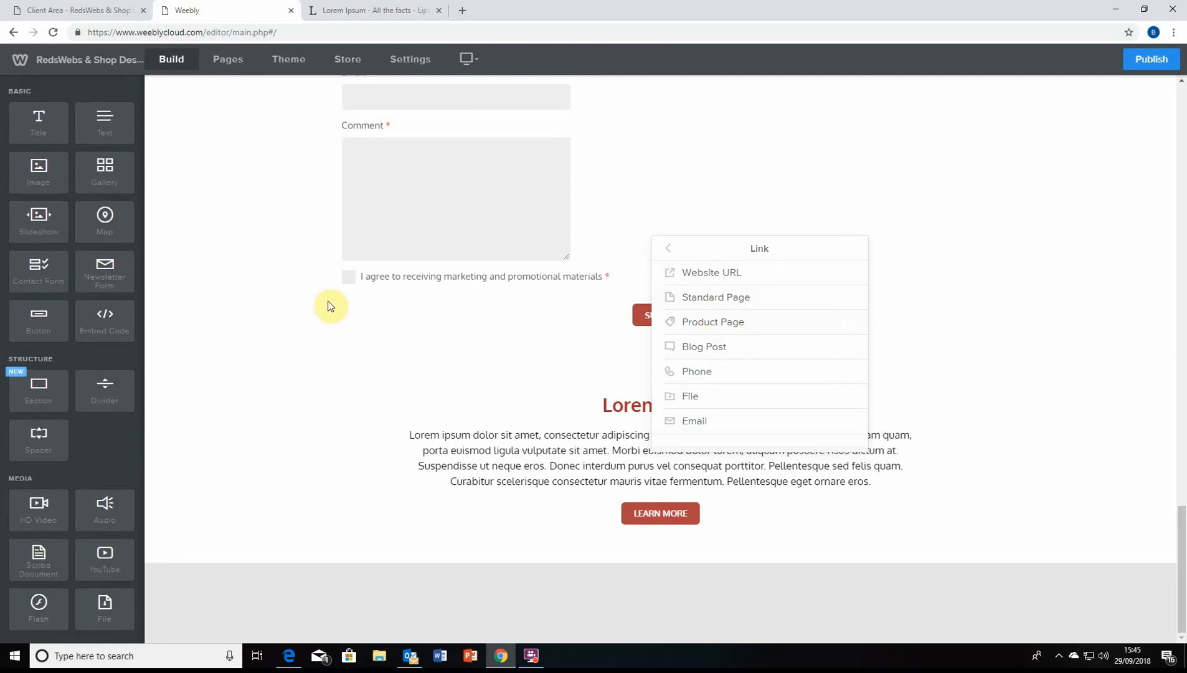
pyautogui.click(736, 367)
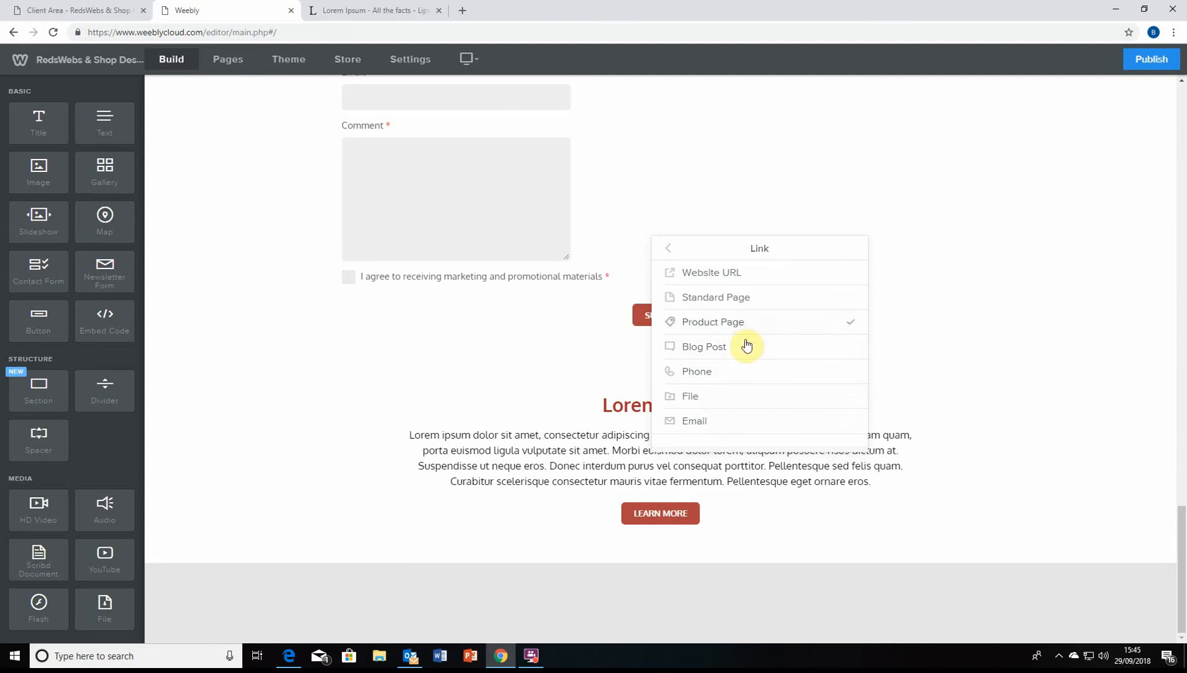
pyautogui.click(751, 380)
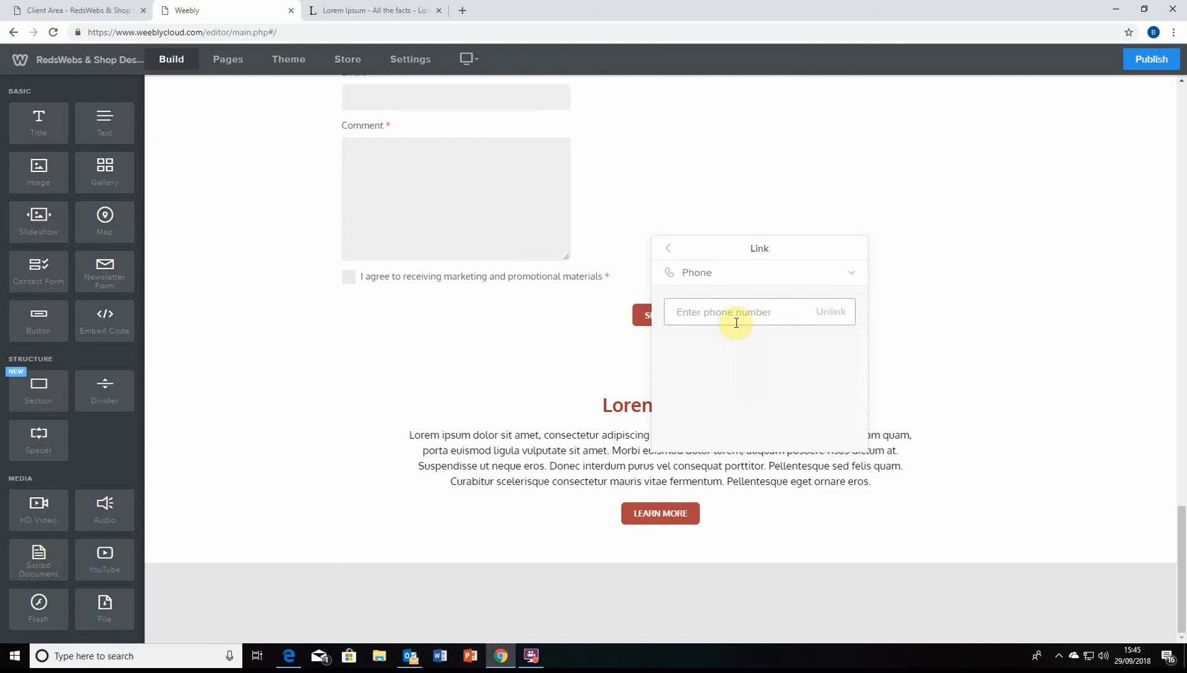
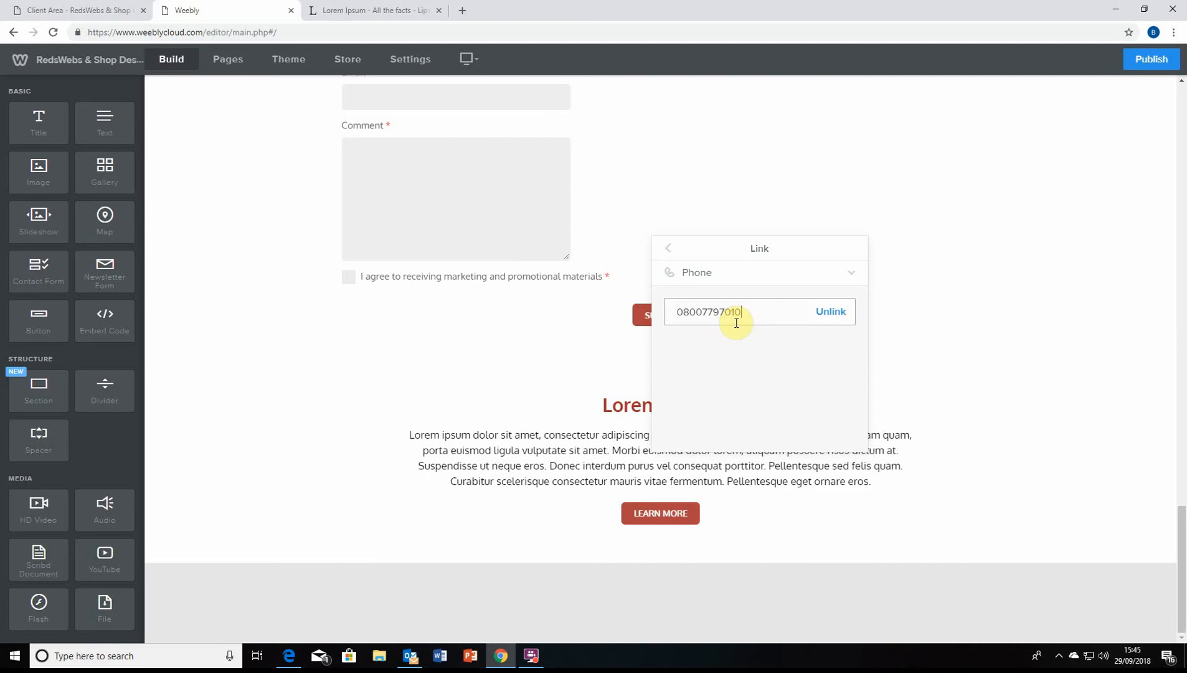
pyautogui.click(668, 254)
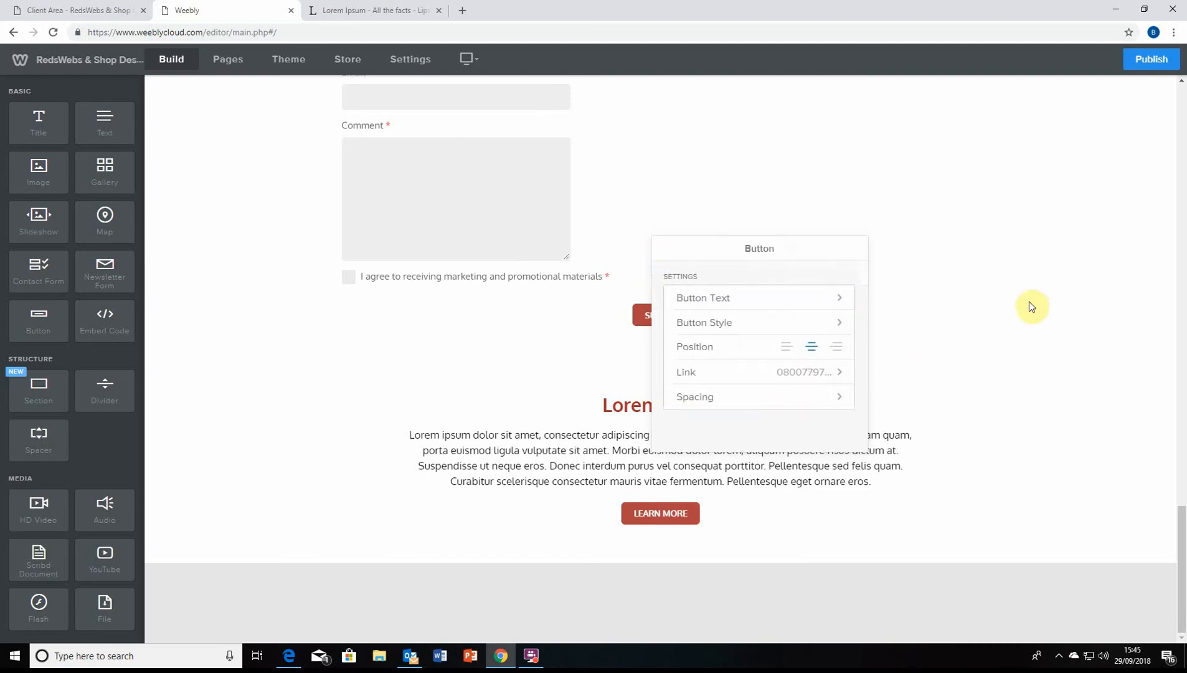
pyautogui.click(997, 342)
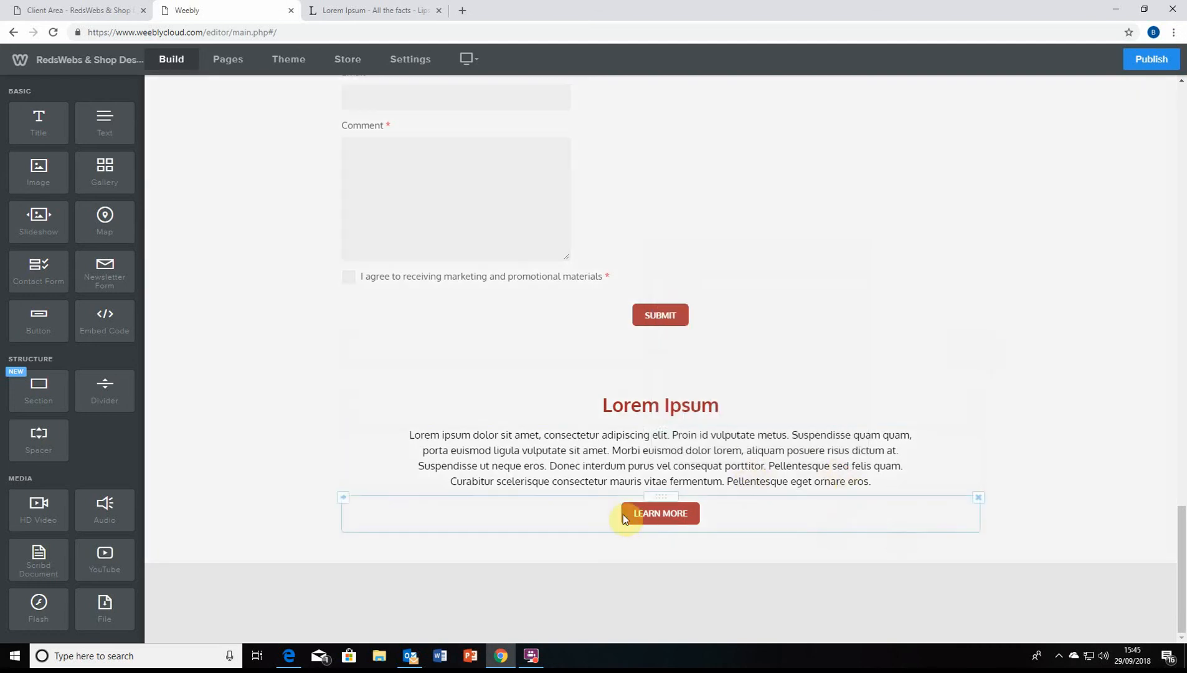
pyautogui.scroll(15, 795, 389)
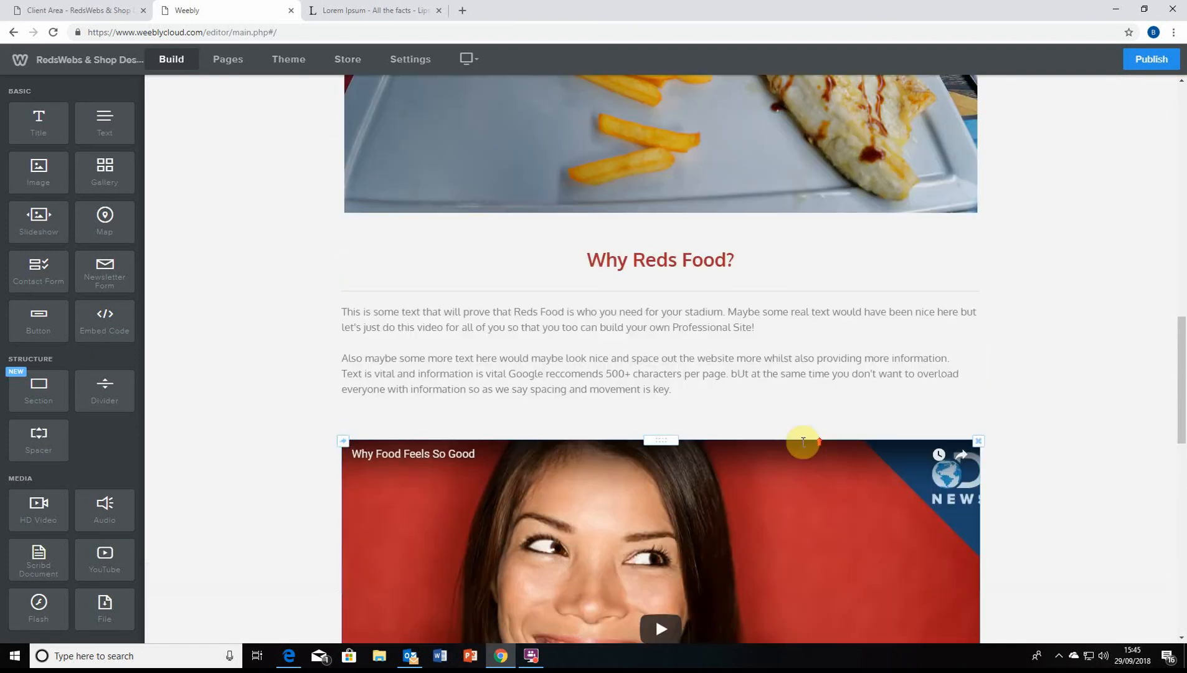
pyautogui.scroll(10, 803, 442)
pyautogui.scroll(-12, 785, 419)
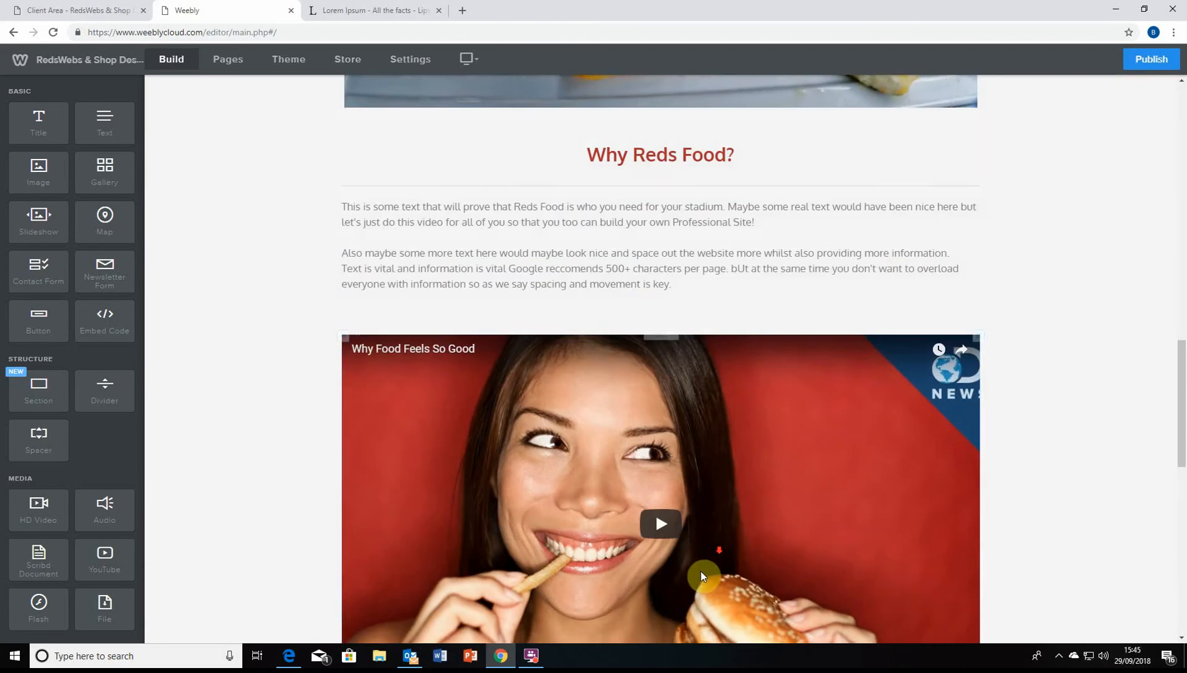
pyautogui.scroll(-9, 702, 573)
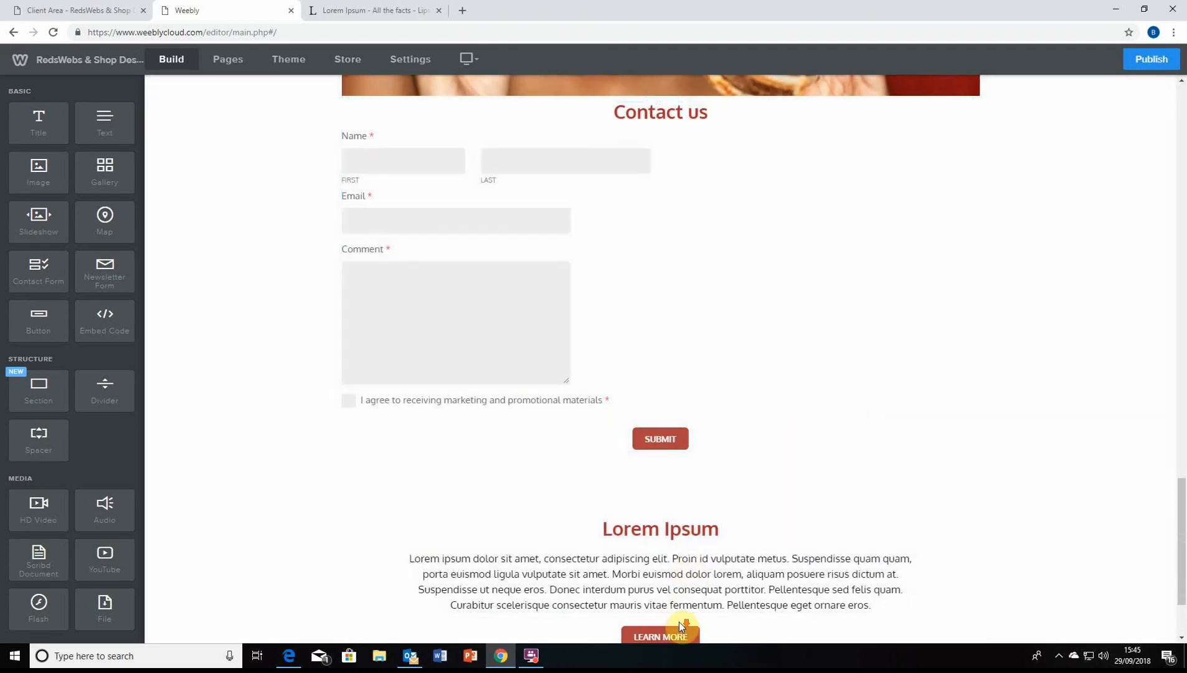
pyautogui.scroll(2, 872, 436)
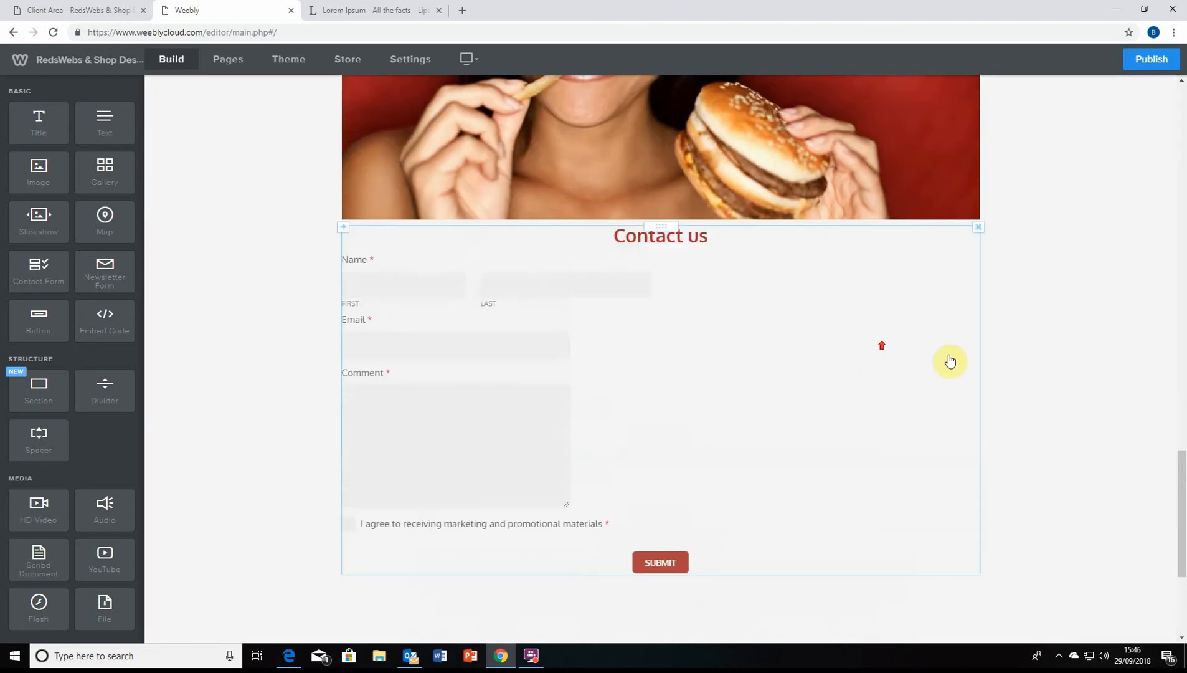
pyautogui.scroll(-4, 919, 501)
pyautogui.click(663, 512)
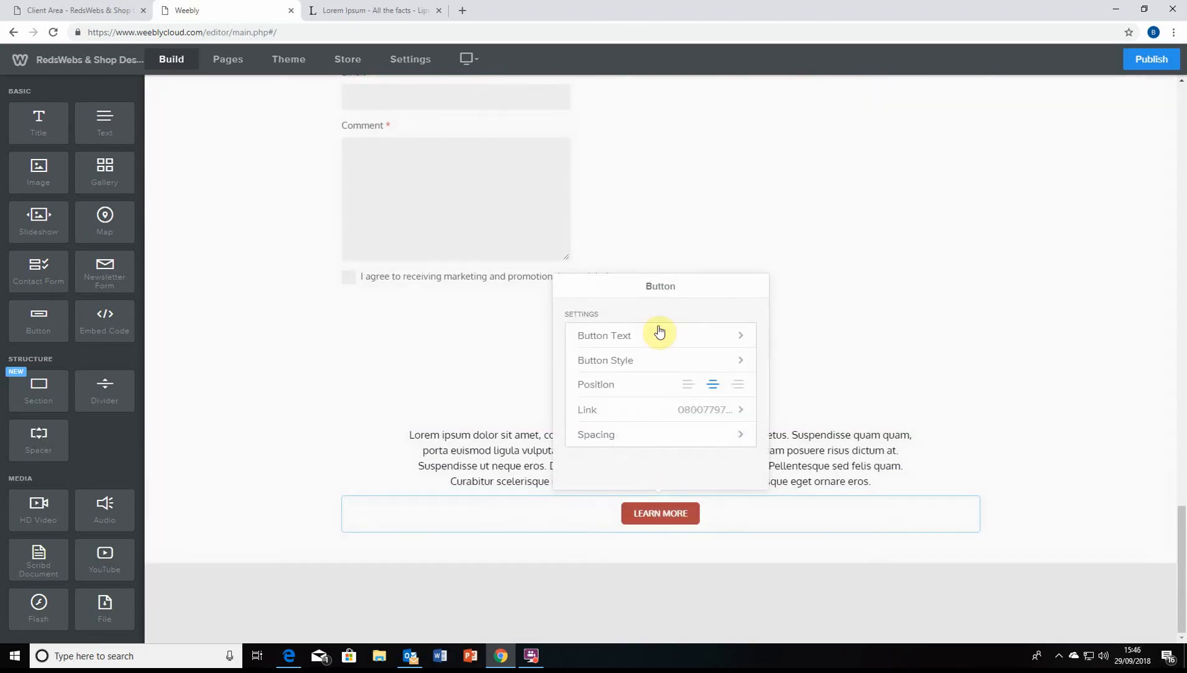
pyautogui.click(843, 326)
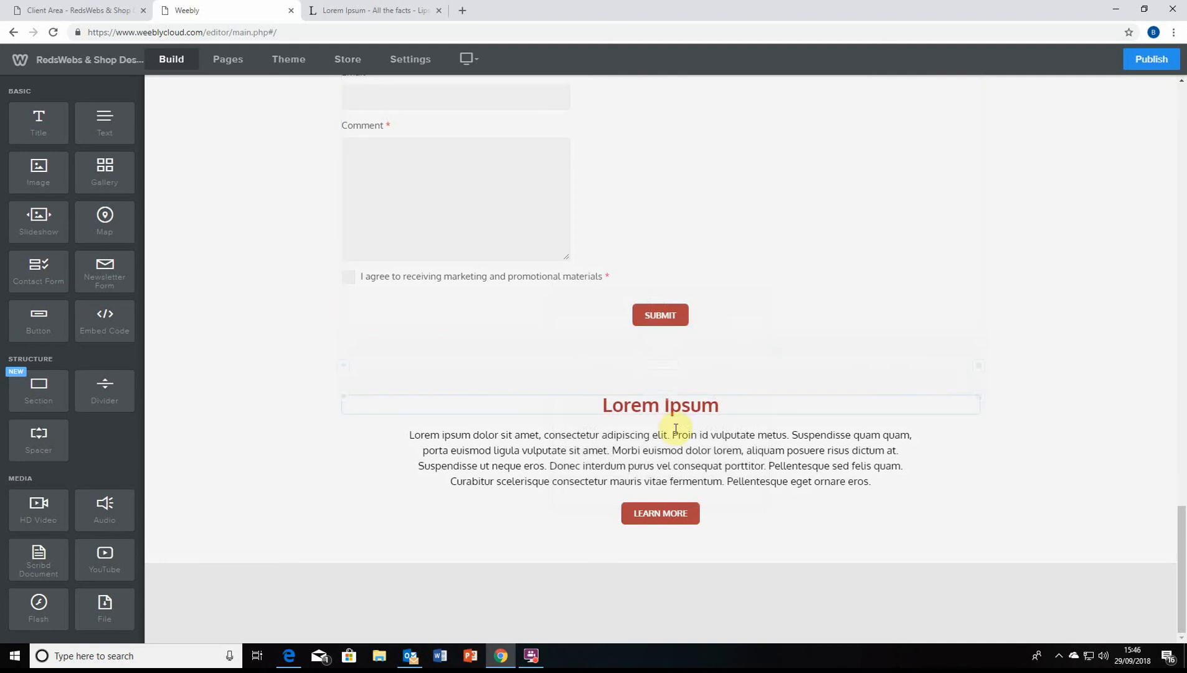
pyautogui.scroll(15, 702, 405)
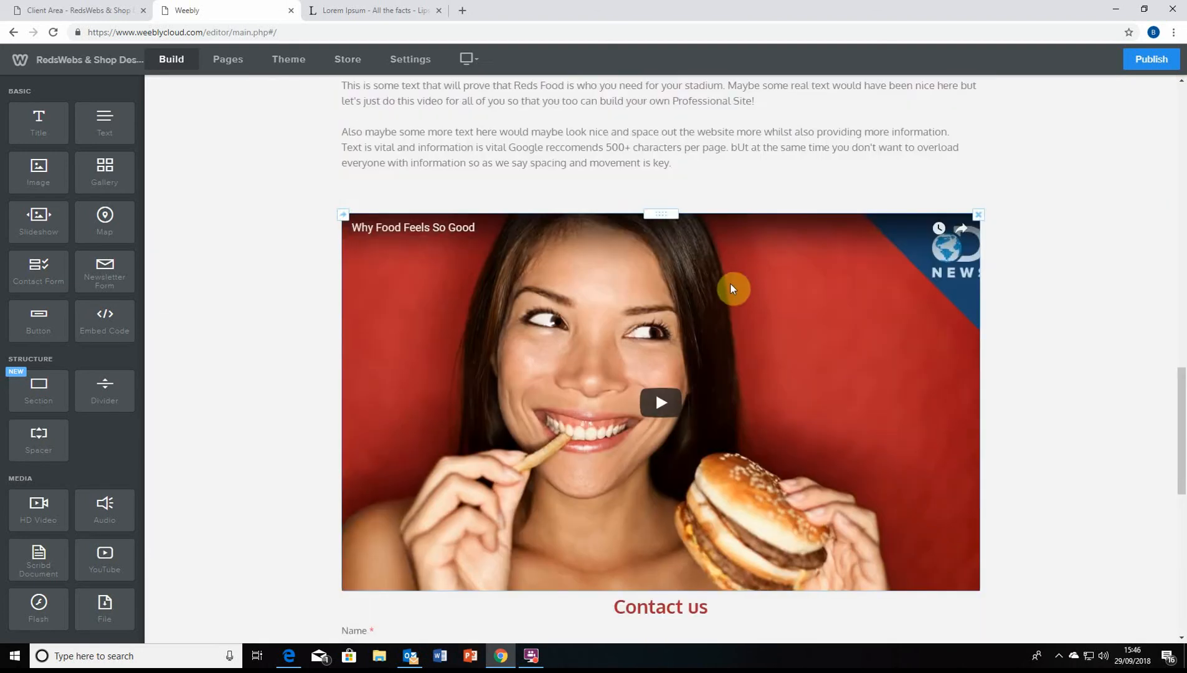
pyautogui.scroll(5, 702, 289)
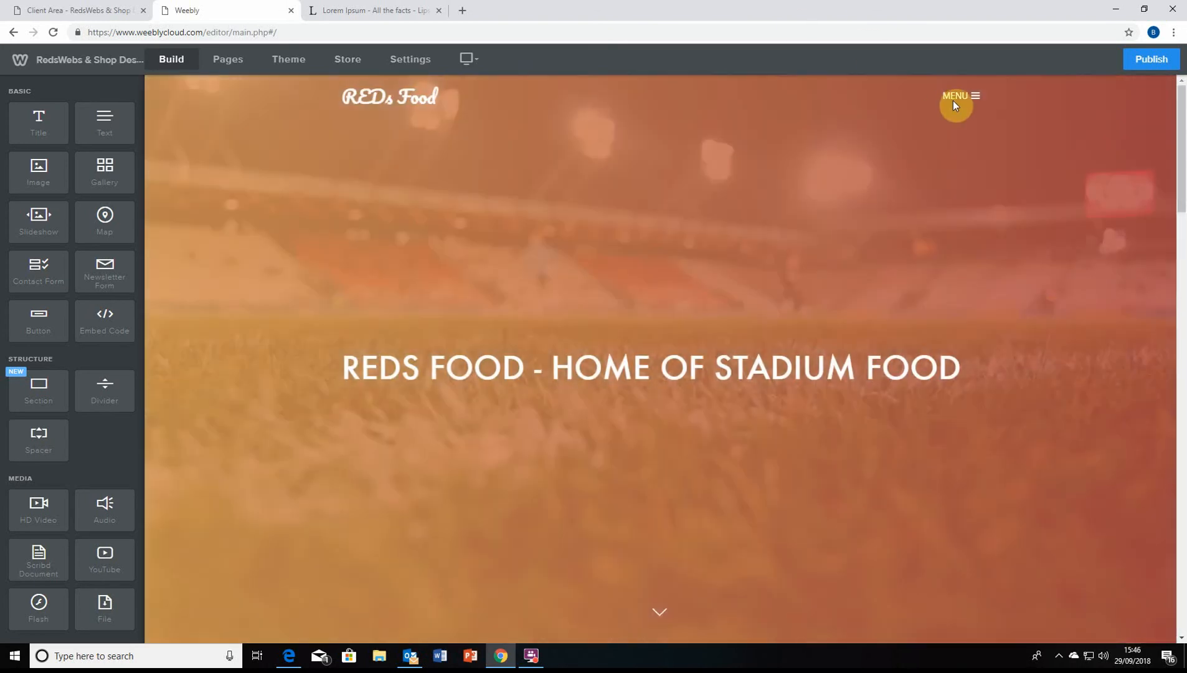
# Visit the empty Menu page, then switch to the REDs Food Store overview
pyautogui.click(956, 97)
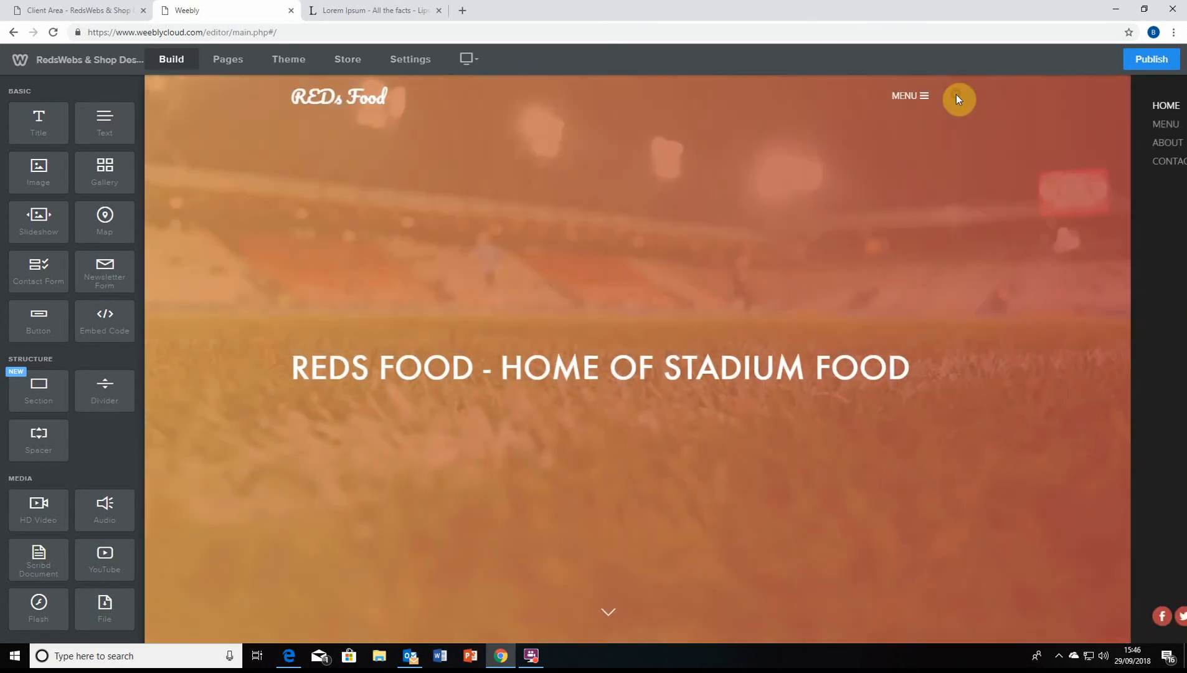
pyautogui.click(1054, 123)
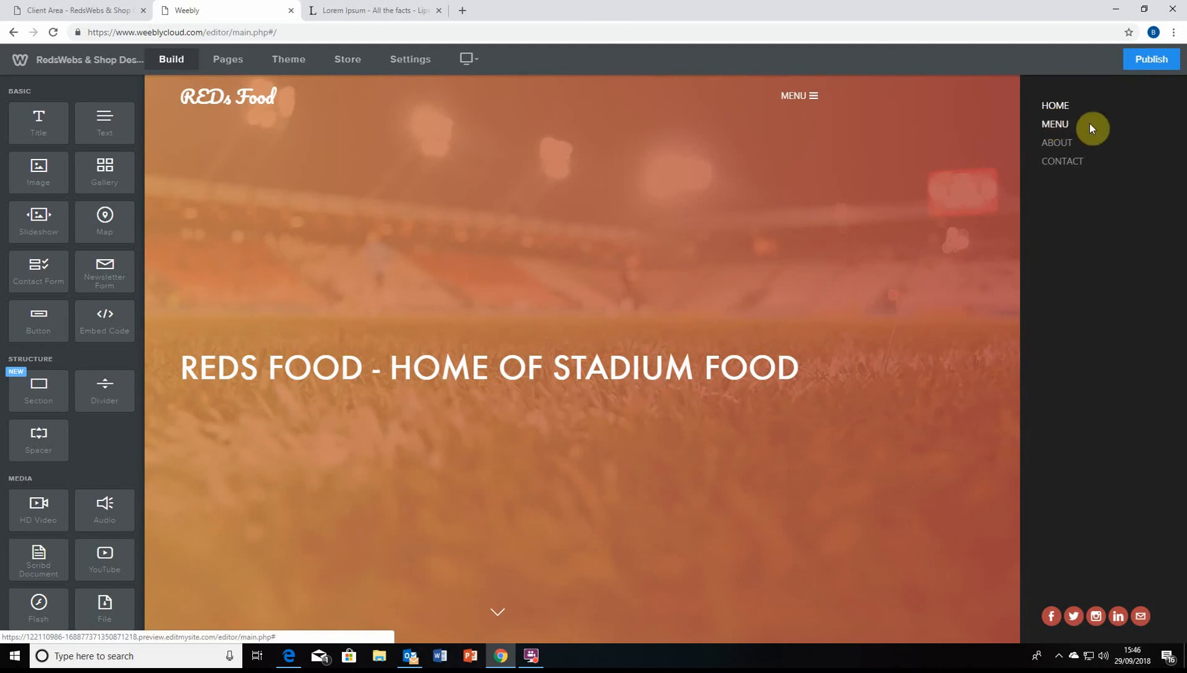
pyautogui.click(1056, 123)
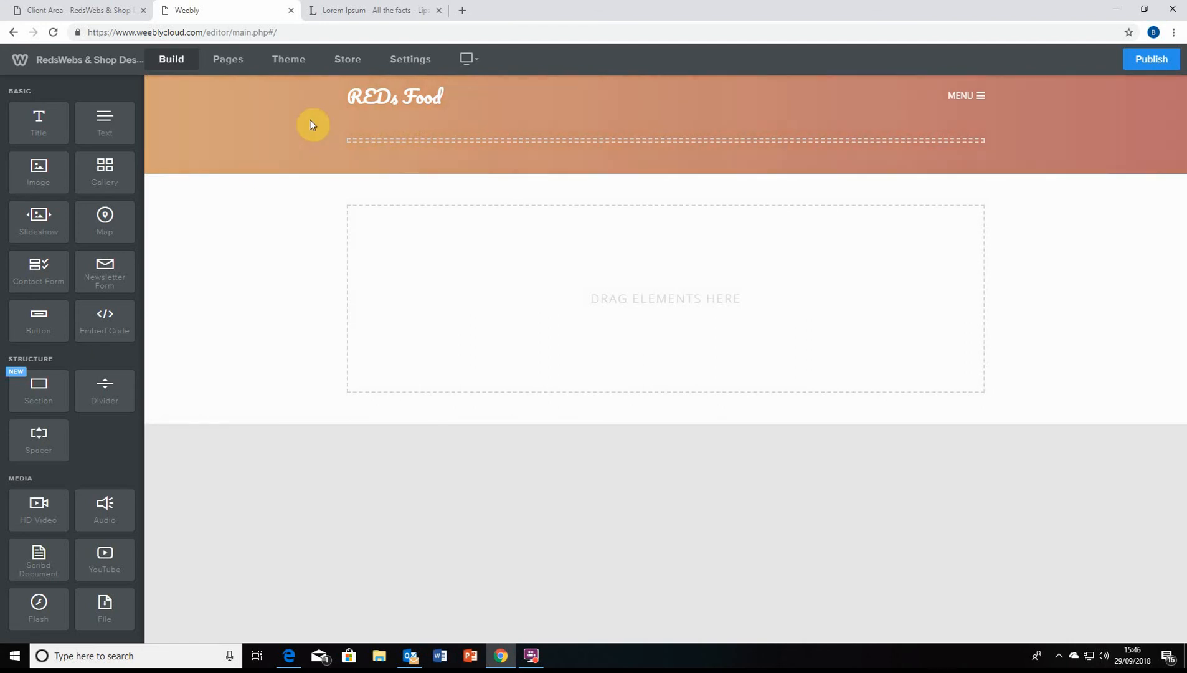
pyautogui.click(975, 97)
pyautogui.click(805, 96)
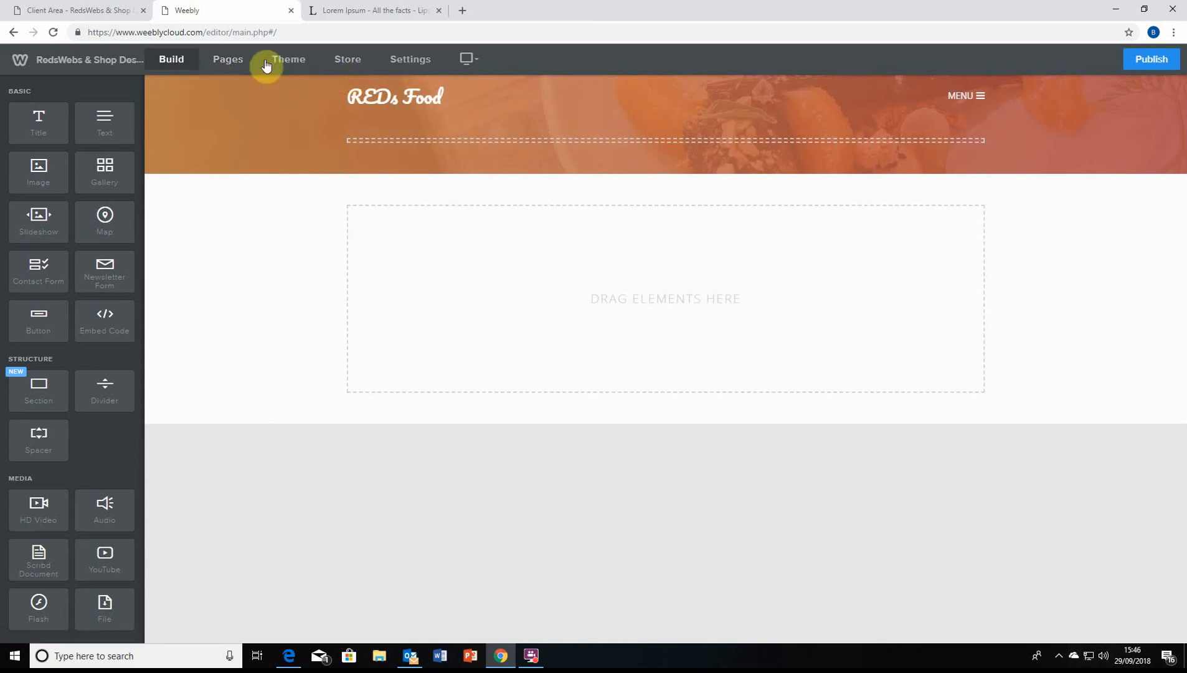
pyautogui.scroll(-4, 59, 394)
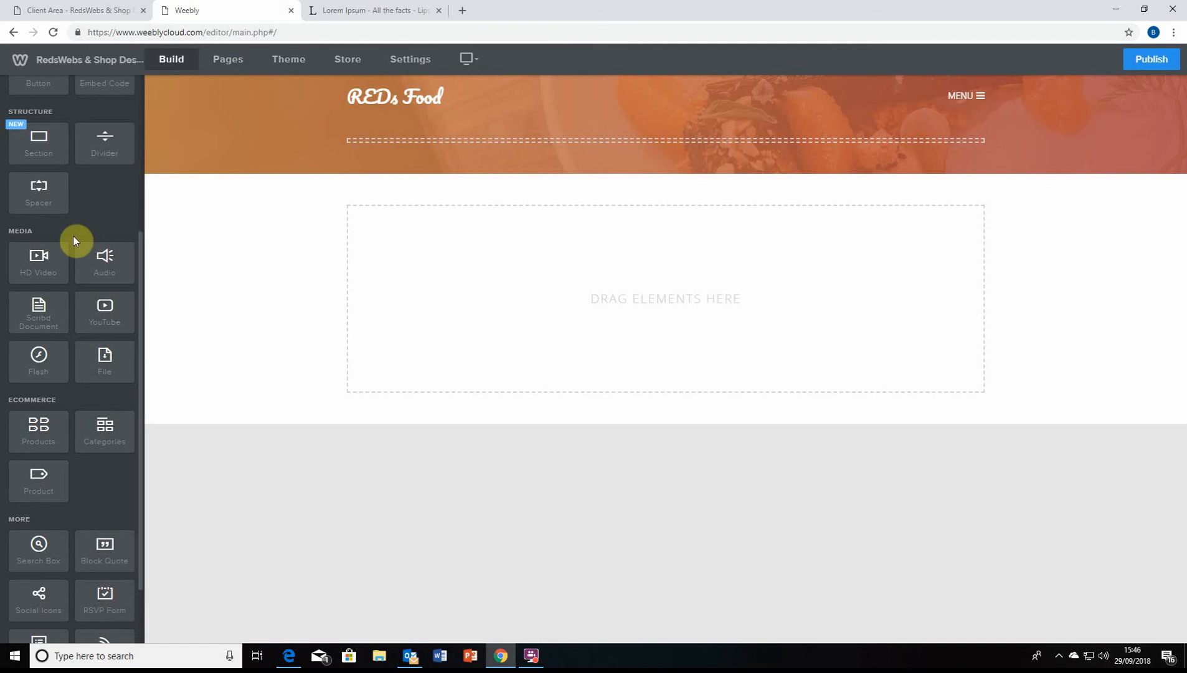
pyautogui.scroll(-2, 53, 363)
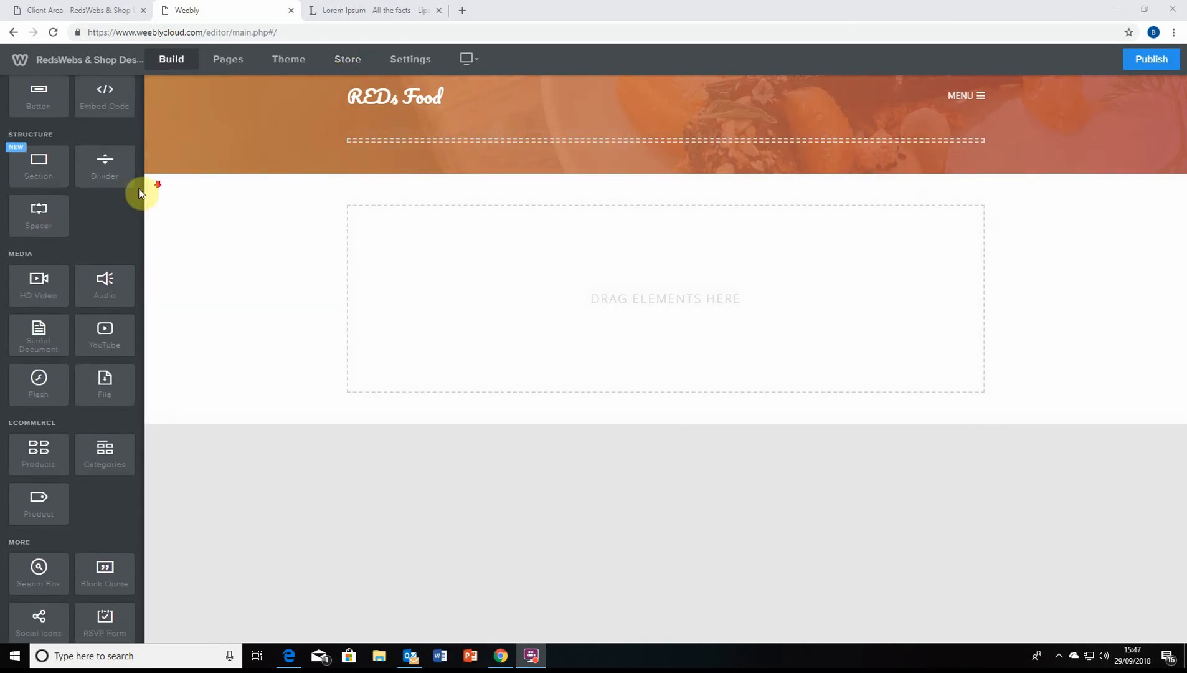
pyautogui.scroll(5, 103, 230)
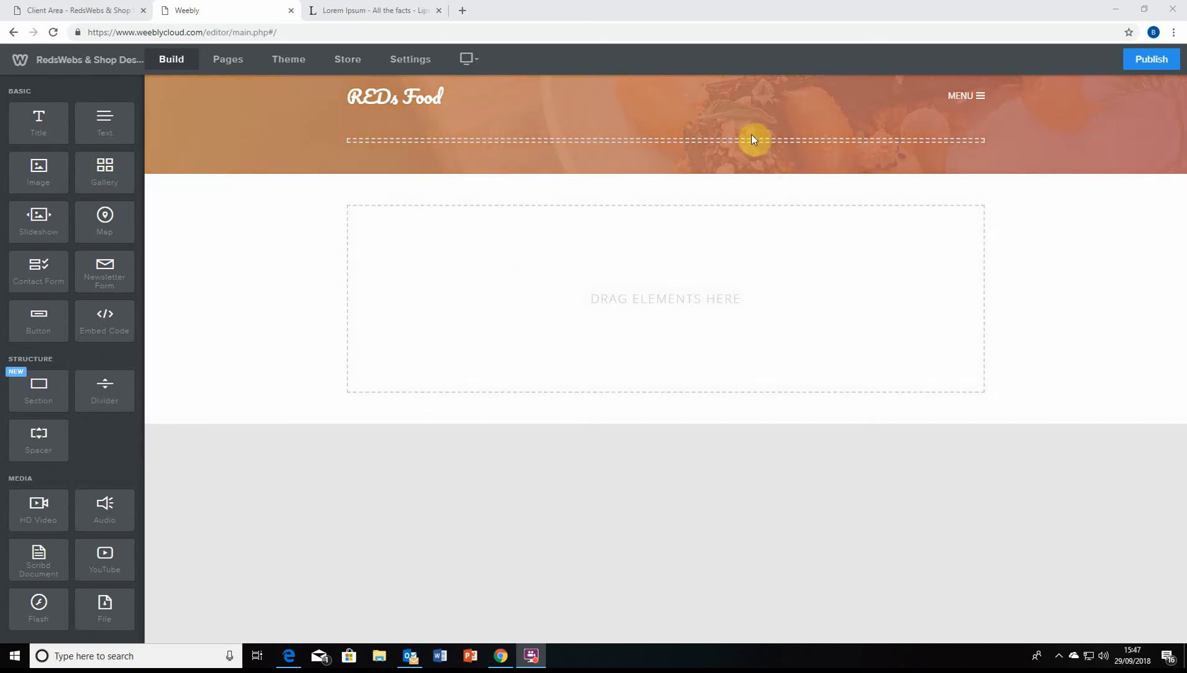
pyautogui.click(965, 99)
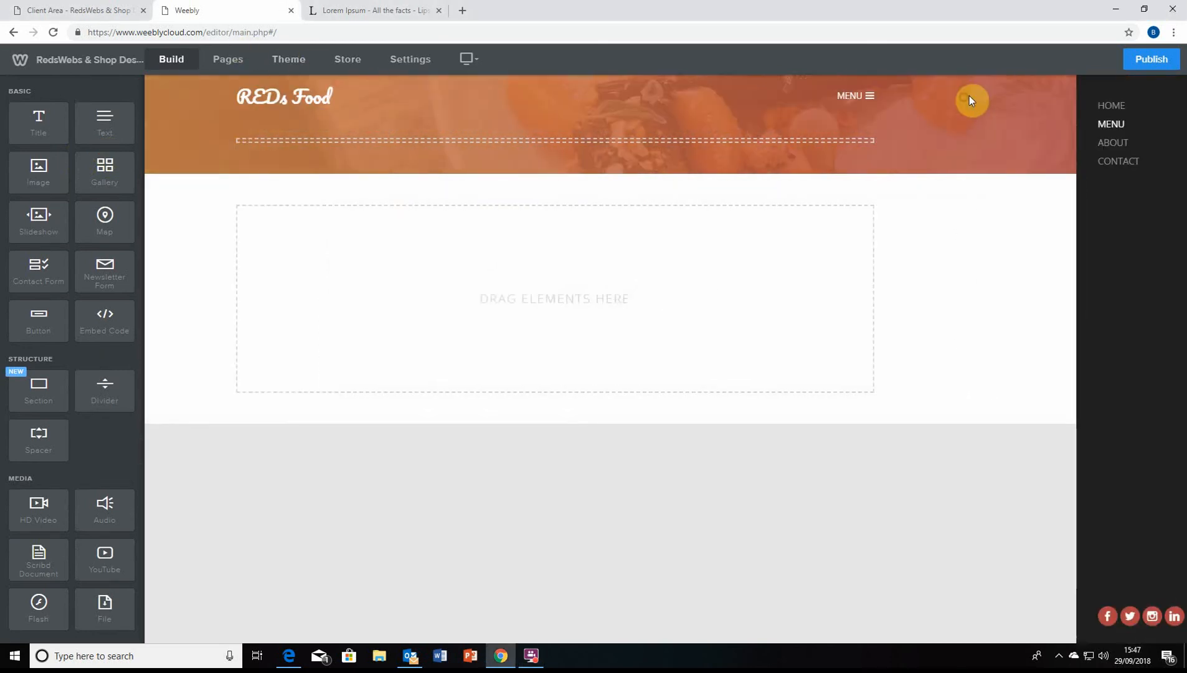
pyautogui.click(1056, 126)
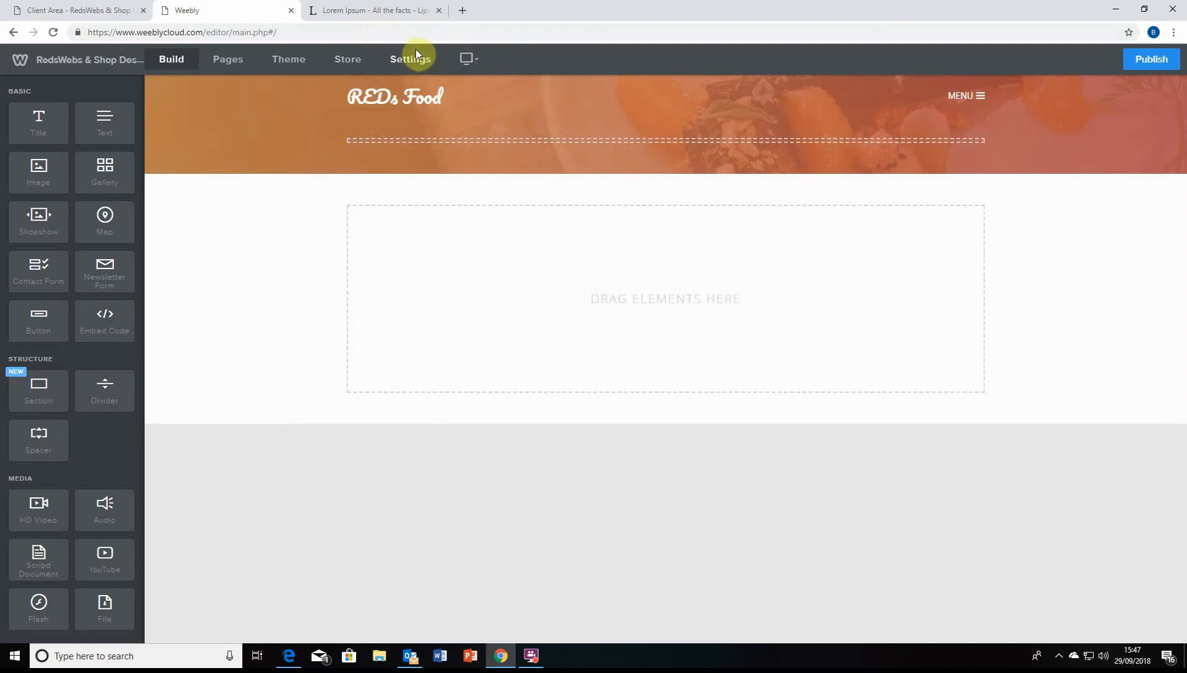
pyautogui.click(353, 60)
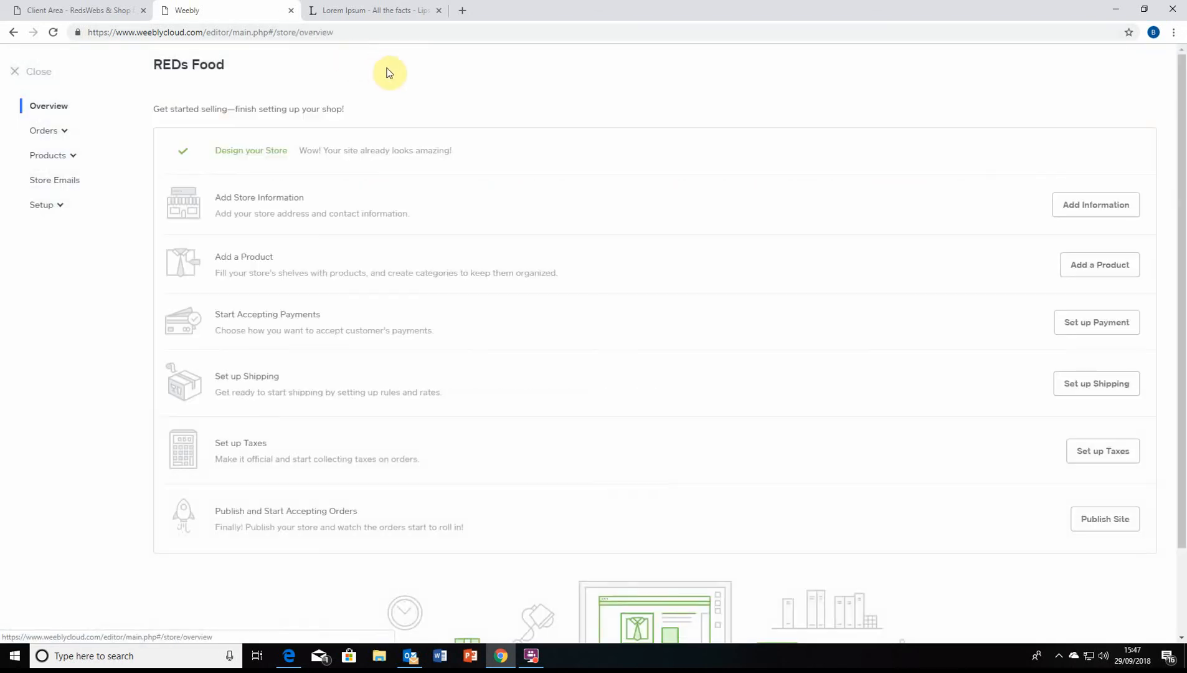
# Open Add Information for the store from the REDs Food Overview checklist
pyautogui.scroll(-1, 383, 90)
pyautogui.scroll(1, 397, 114)
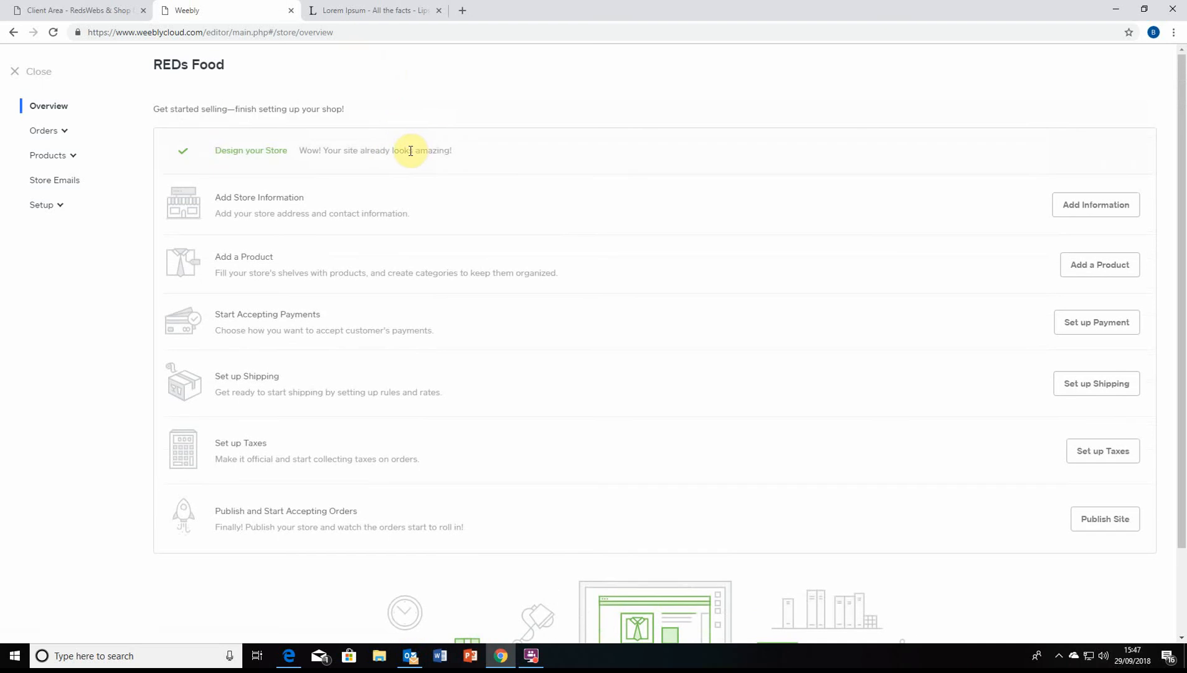
pyautogui.tripleClick(309, 149)
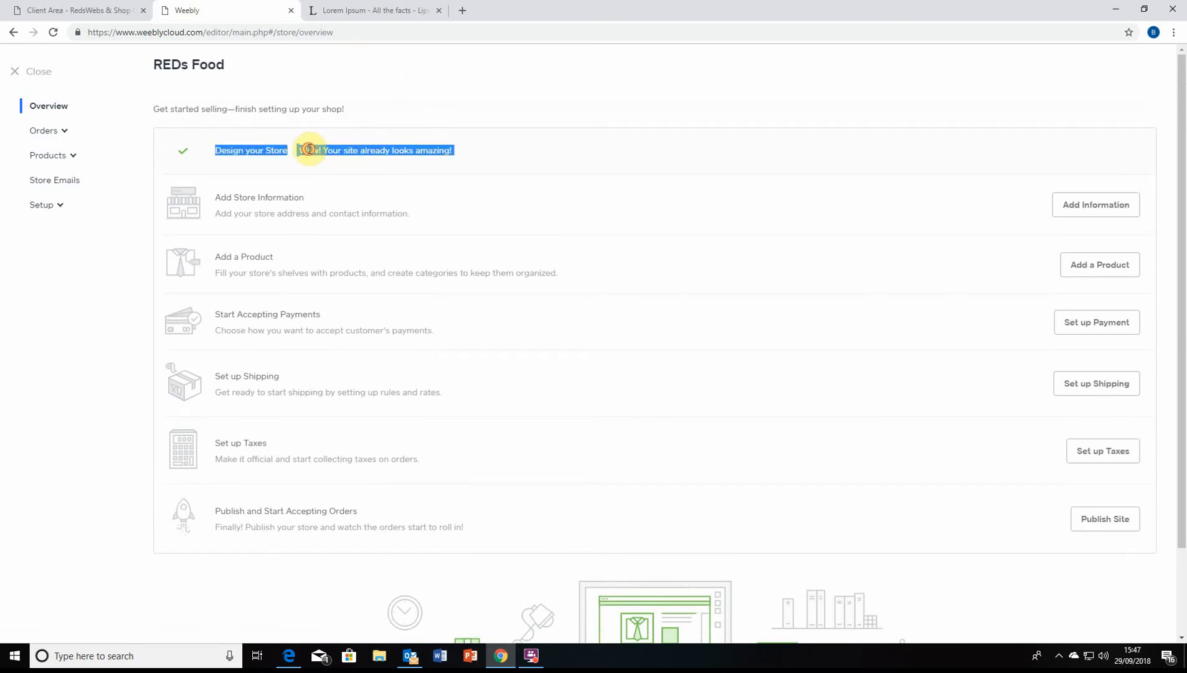
pyautogui.click(310, 149)
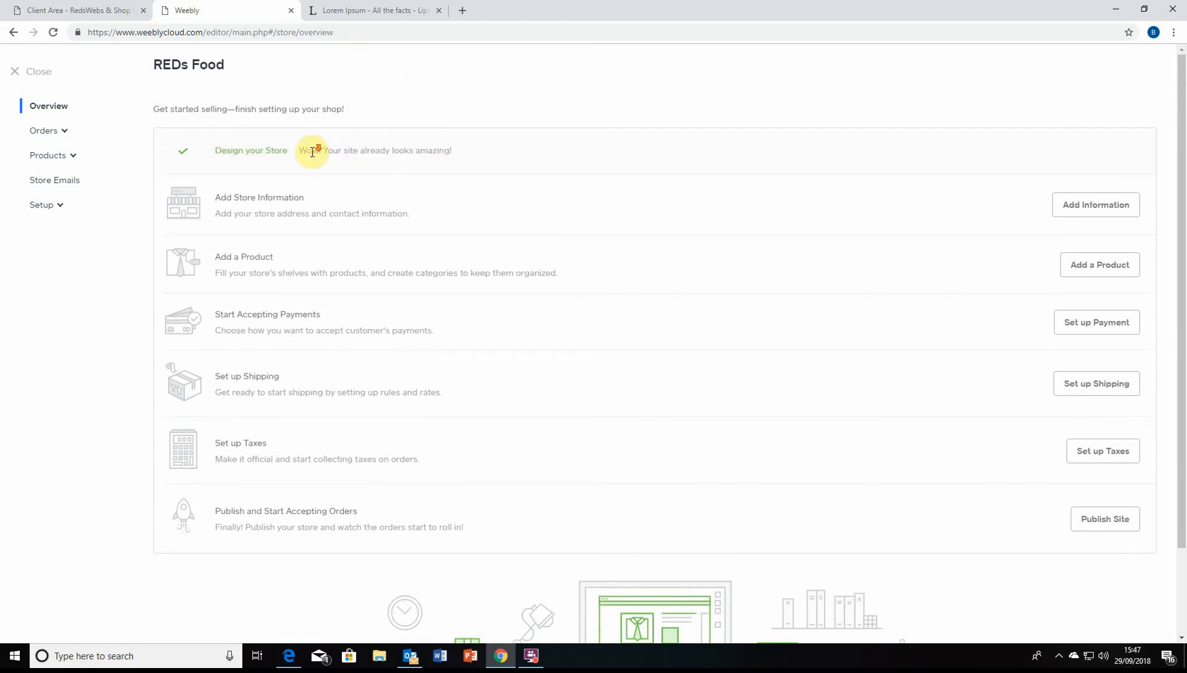
pyautogui.scroll(-1, 313, 152)
pyautogui.scroll(1, 313, 152)
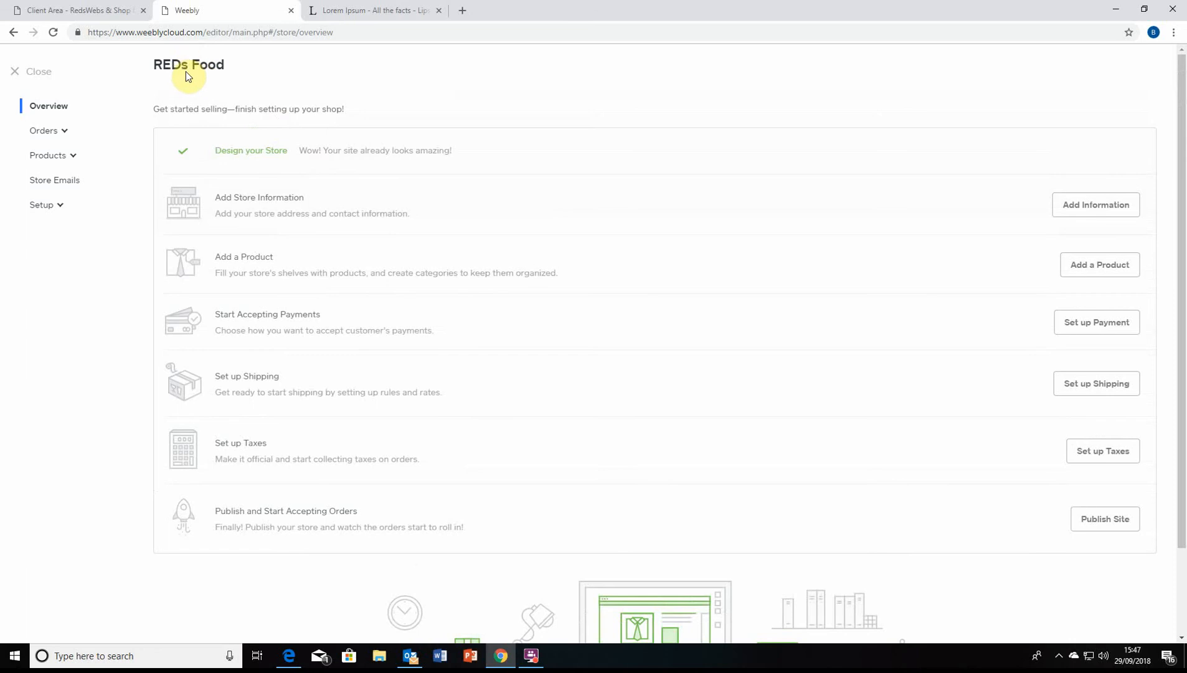
pyautogui.scroll(-1, 290, 235)
pyautogui.scroll(1, 297, 186)
pyautogui.click(1084, 215)
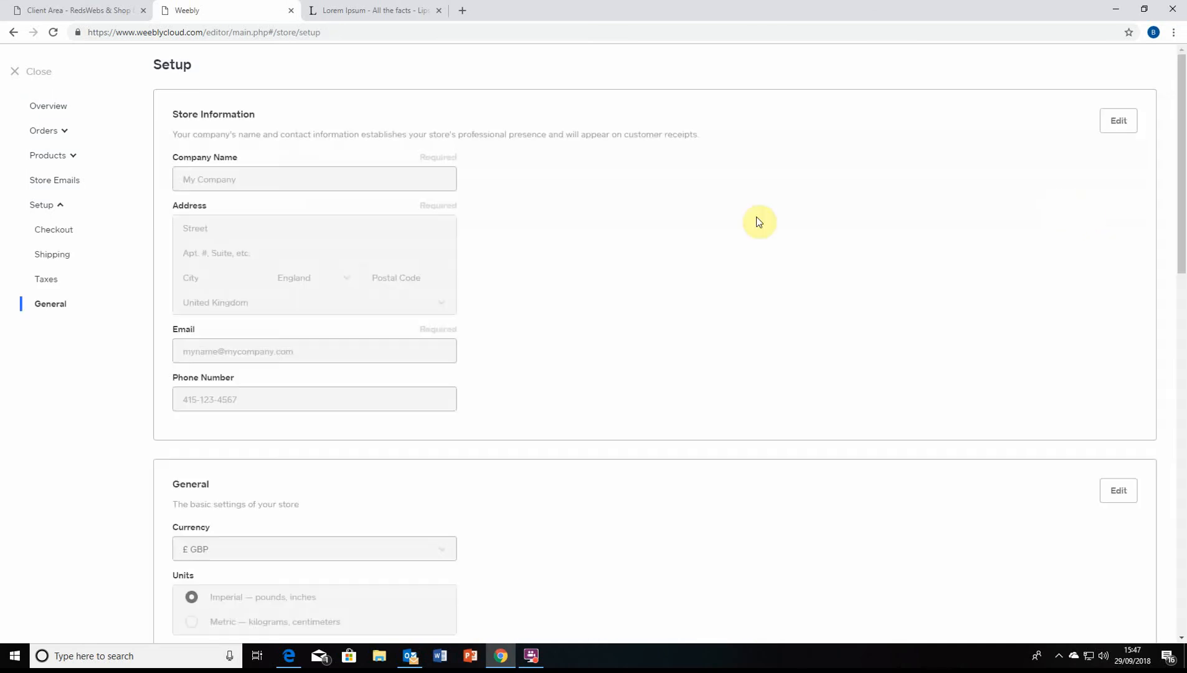
# Unlock Store Information for editing and enter Reds Food as the company name
pyautogui.click(397, 178)
pyautogui.click(230, 179)
pyautogui.click(1119, 120)
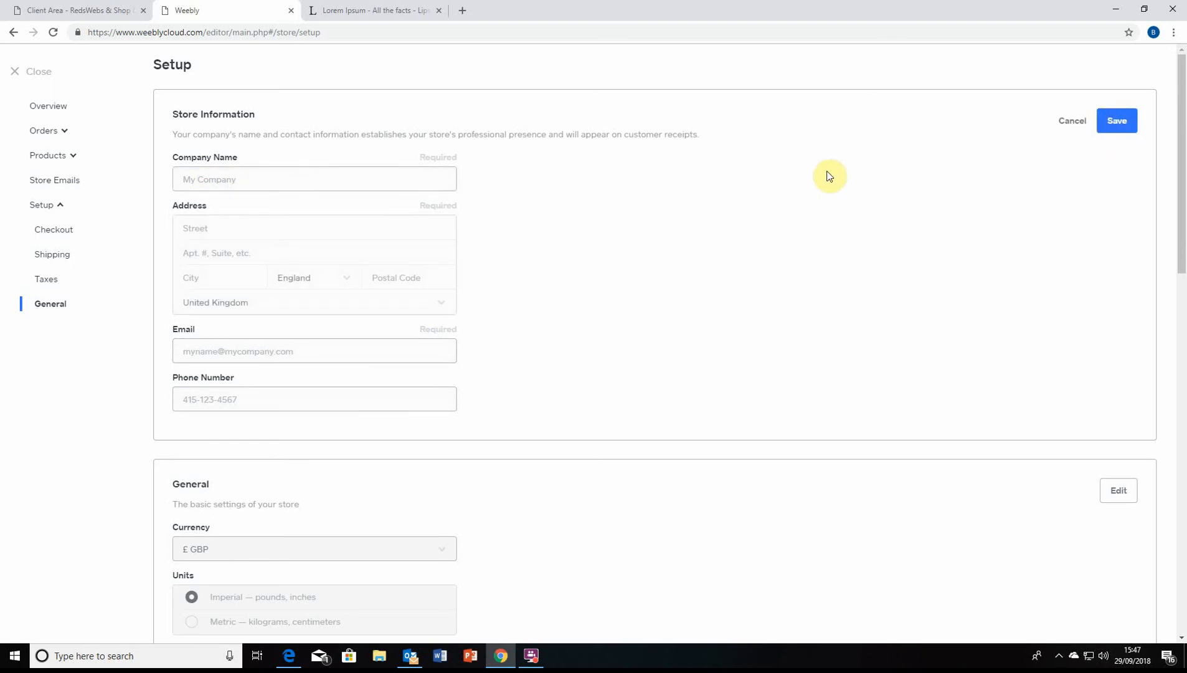
pyautogui.click(257, 176)
pyautogui.write('Reds Food')
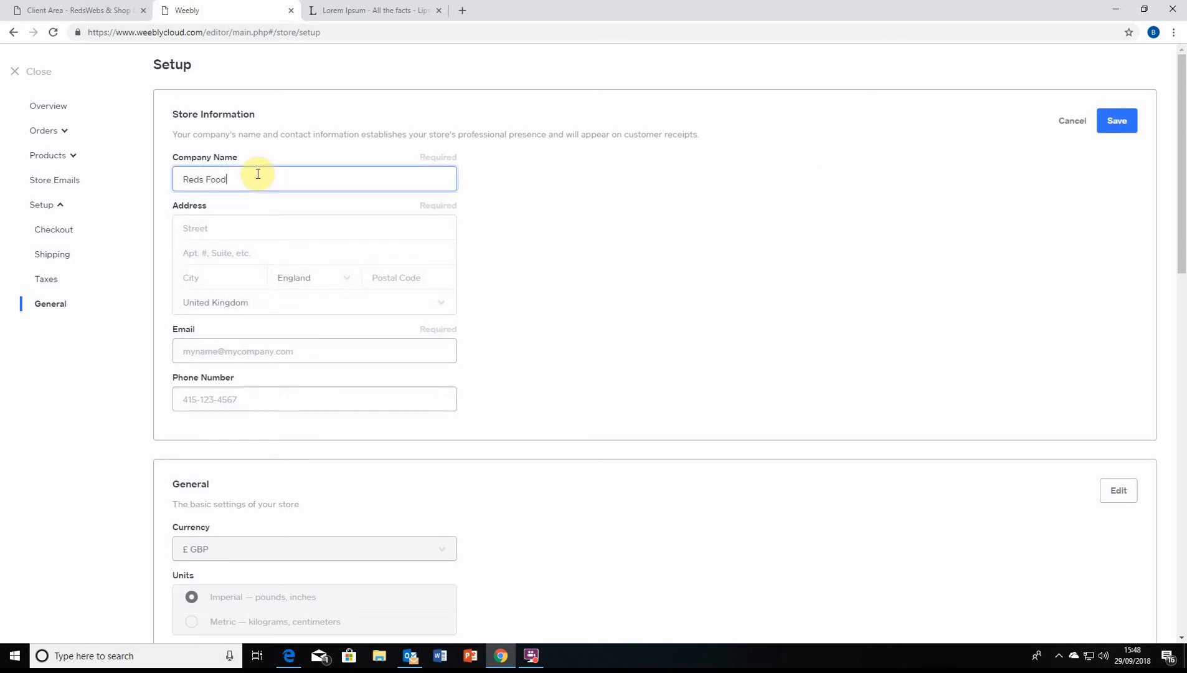
# Fill in the store's street, city and postal code, keeping United Kingdom as country
pyautogui.click(286, 231)
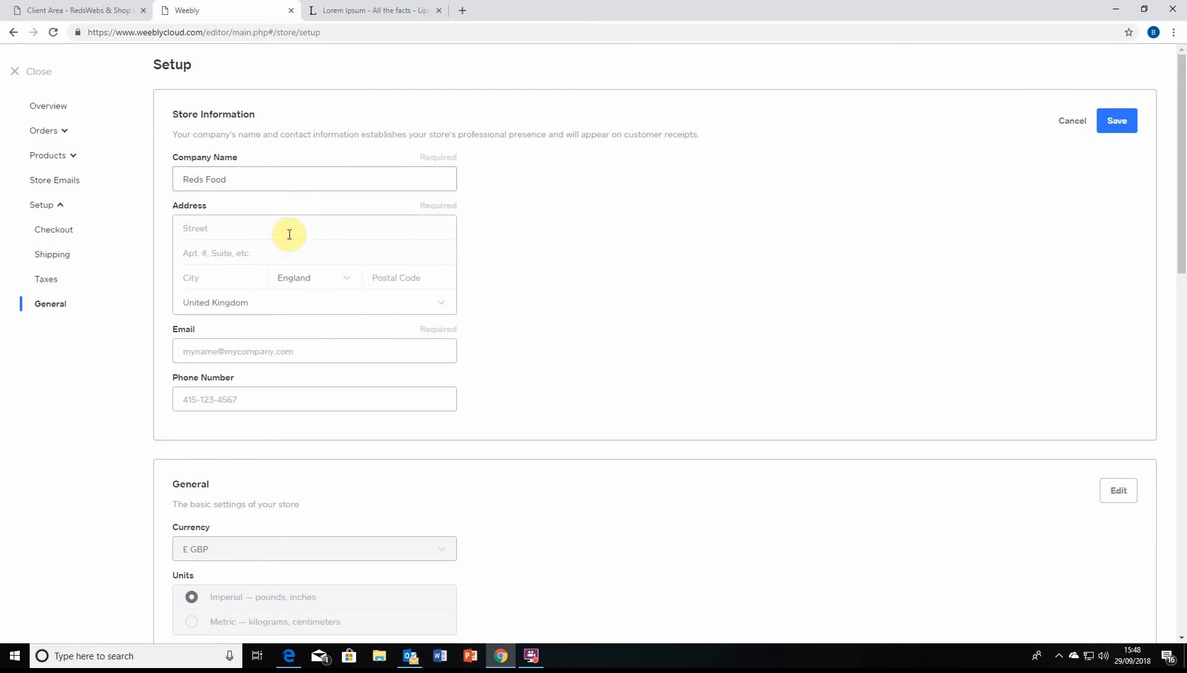
pyautogui.write('Reds Food')
pyautogui.click(299, 252)
pyautogui.write('Stad')
pyautogui.click(237, 276)
pyautogui.write('Sta')
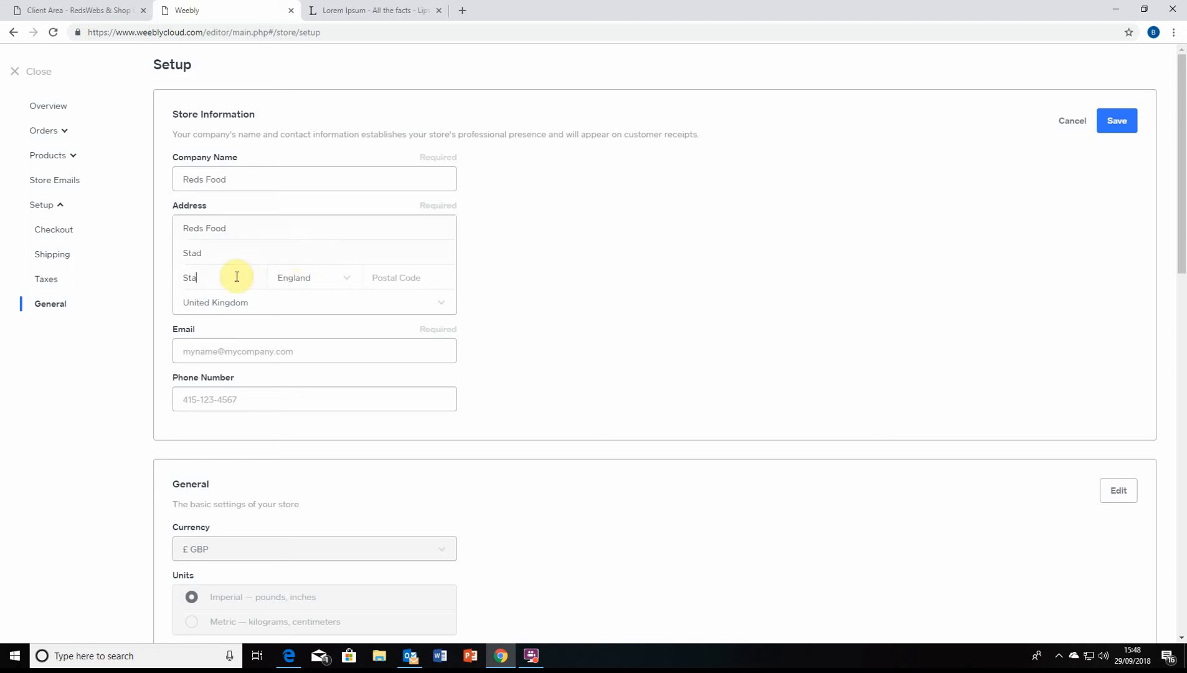
pyautogui.write('d')
pyautogui.click(401, 278)
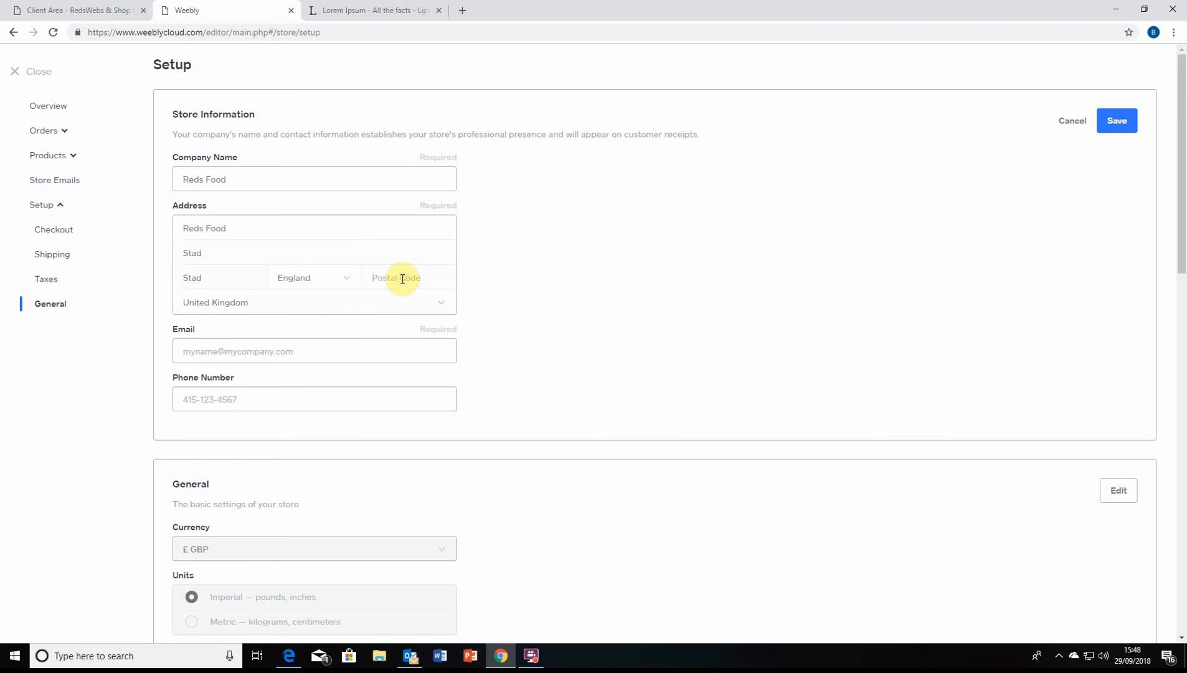
pyautogui.write('ST12 3RS')
pyautogui.click(339, 306)
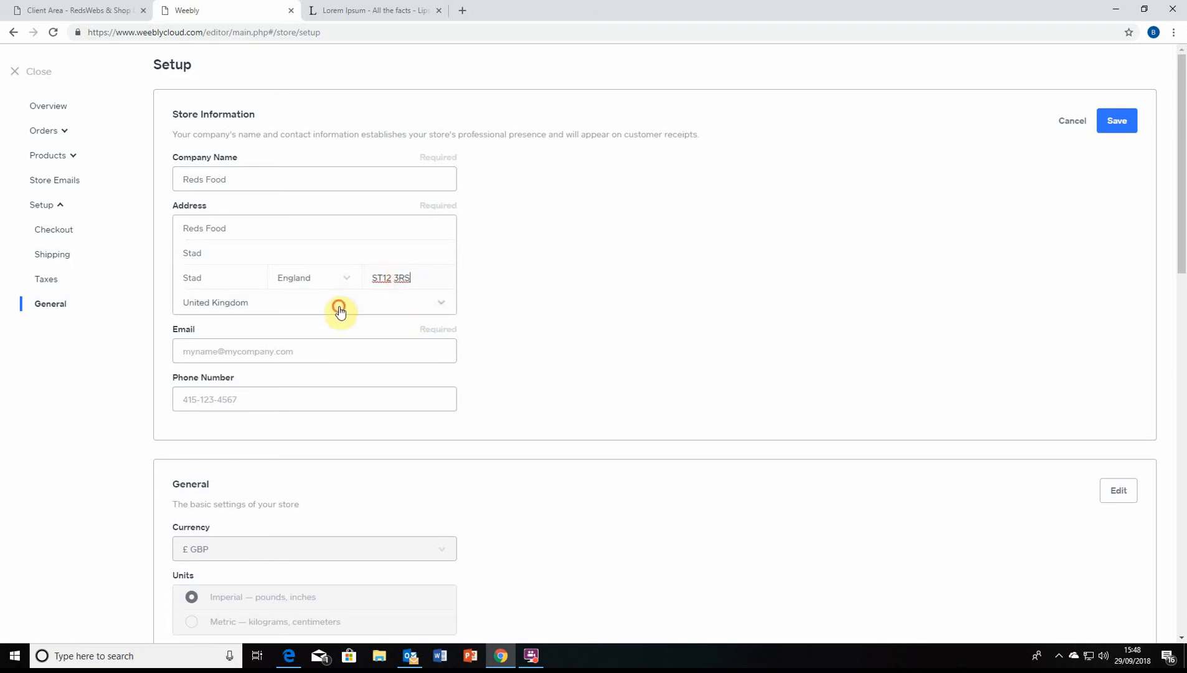
pyautogui.click(339, 306)
# Enter the store's contact e-mail and phone number
pyautogui.click(318, 353)
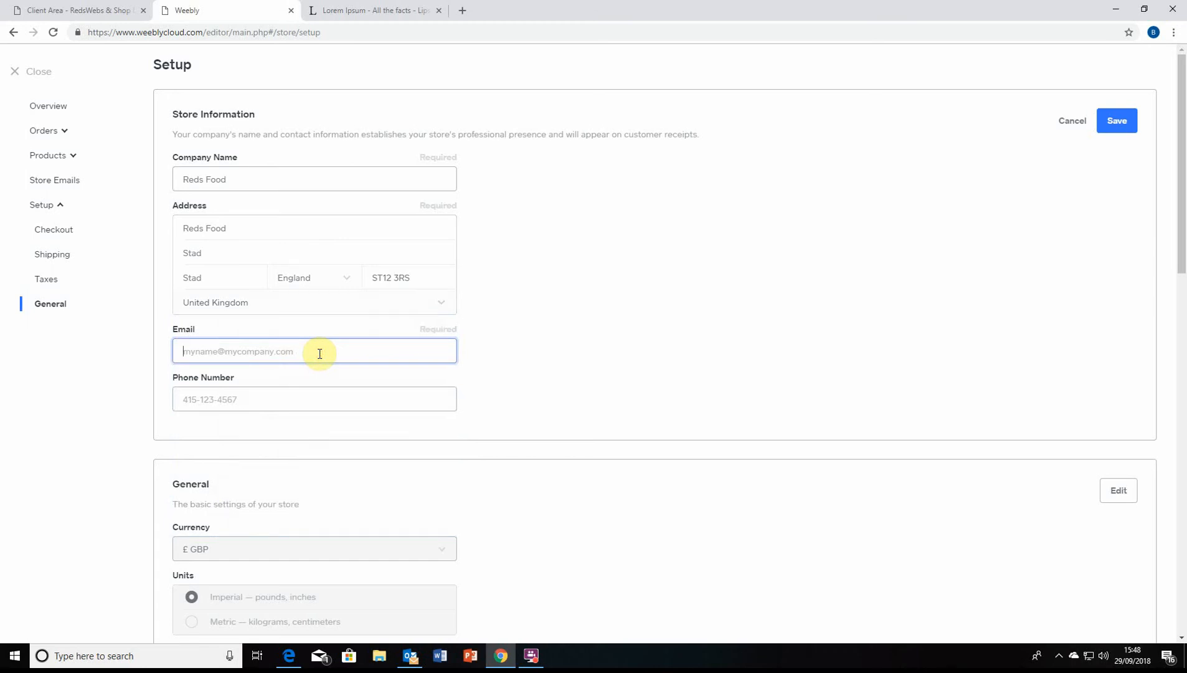
pyautogui.click(278, 404)
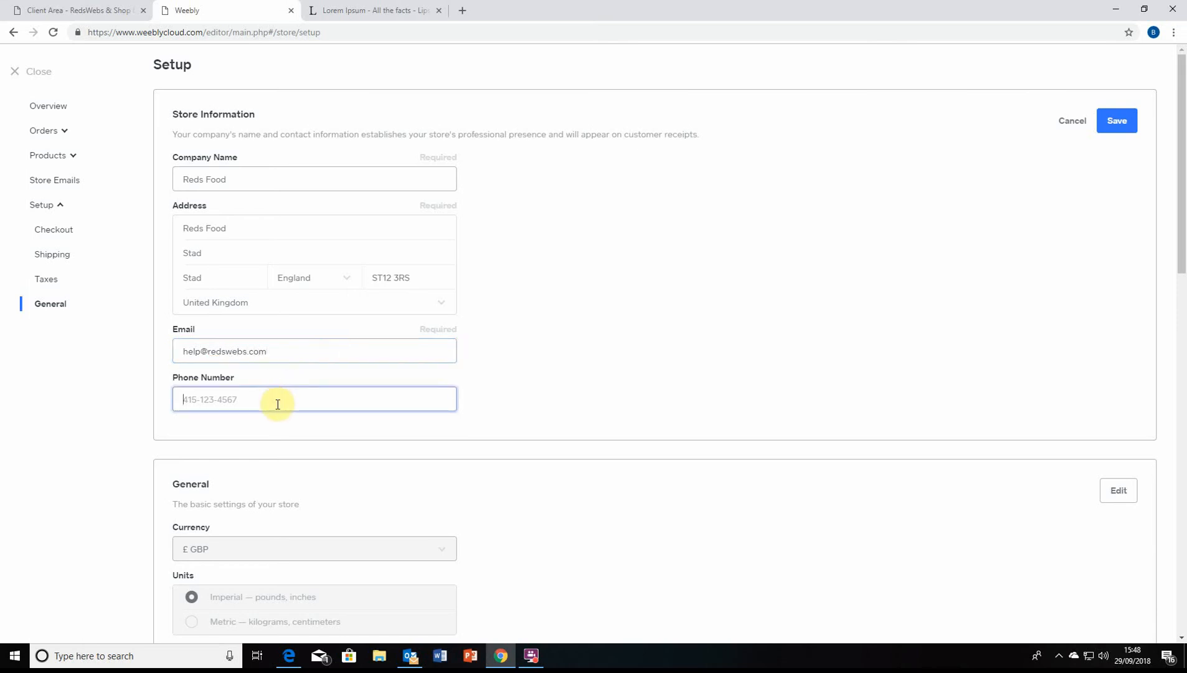
pyautogui.click(652, 437)
# Save the store information, accepting the address despite the validation warning
pyautogui.scroll(-2, 360, 447)
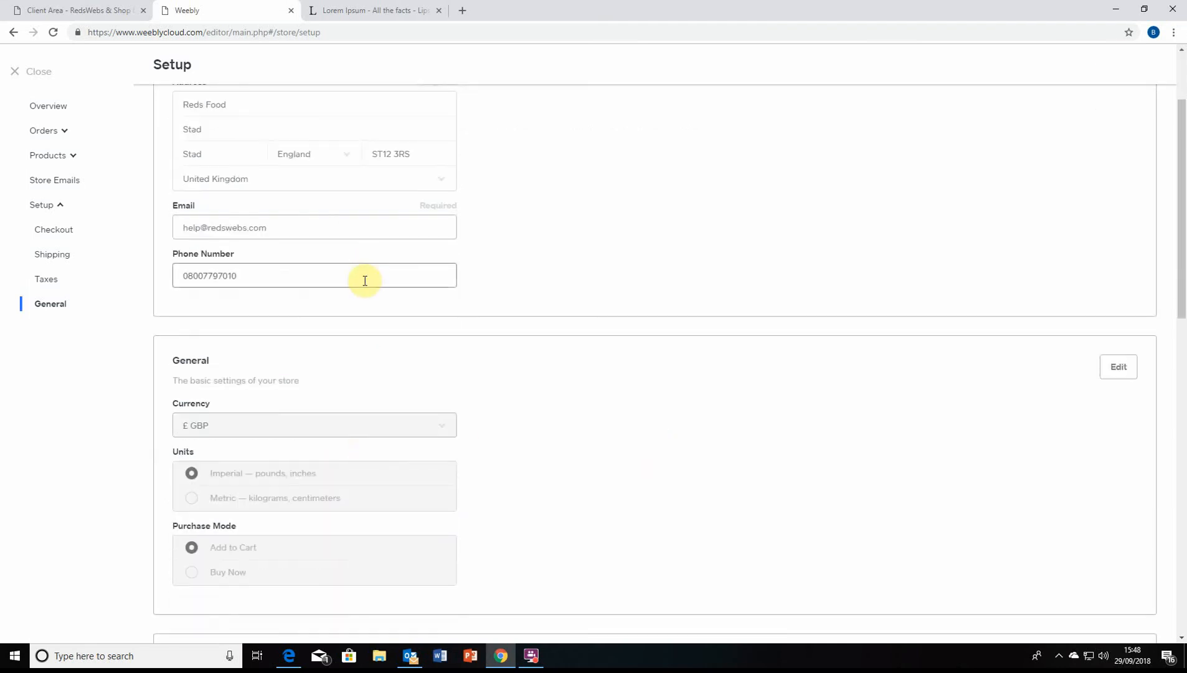
pyautogui.scroll(2, 347, 290)
pyautogui.scroll(-6, 273, 271)
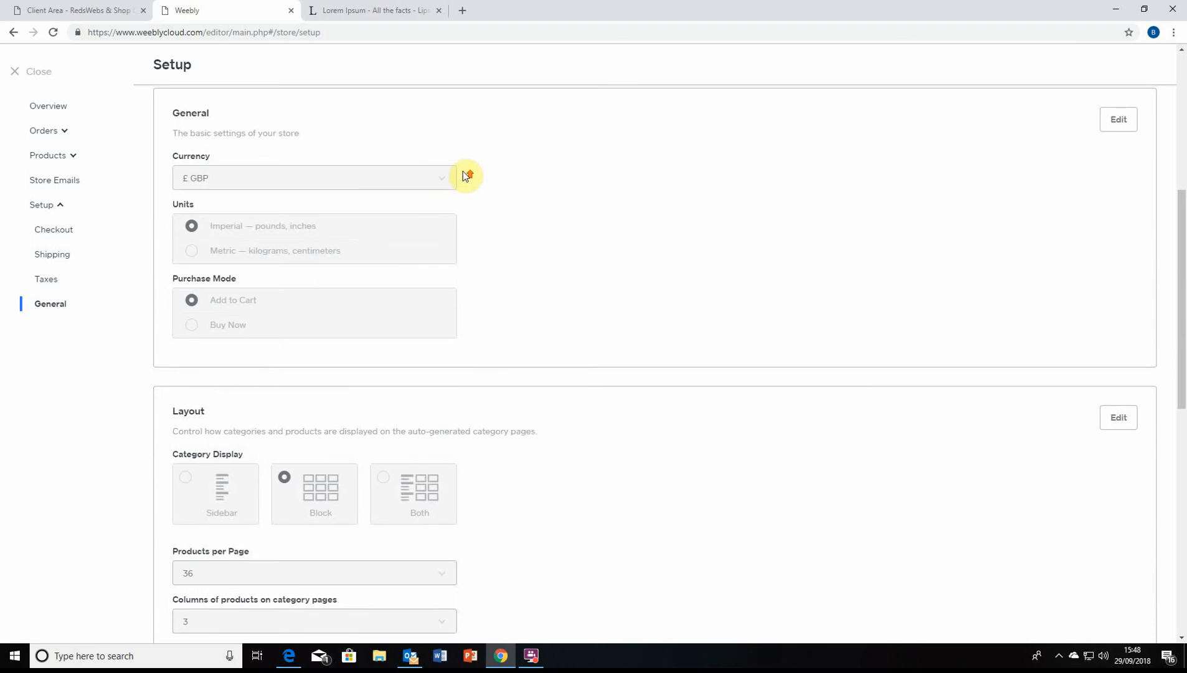
pyautogui.scroll(3, 374, 268)
pyautogui.scroll(-2, 352, 262)
pyautogui.click(455, 240)
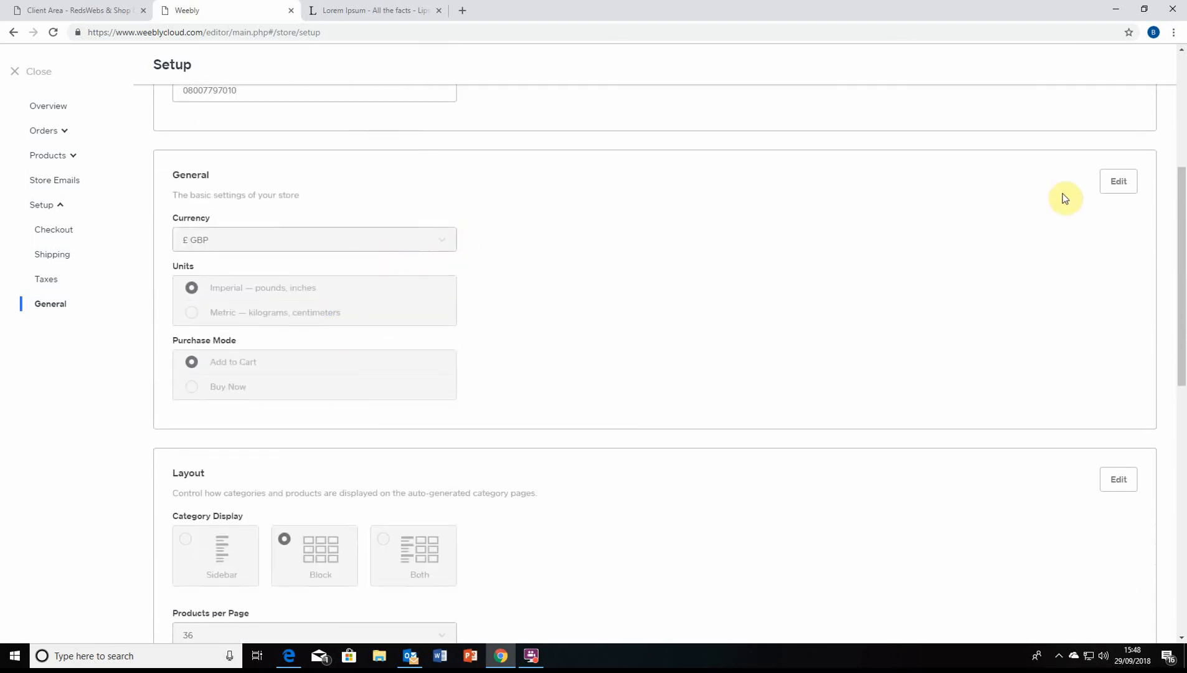
pyautogui.scroll(5, 710, 286)
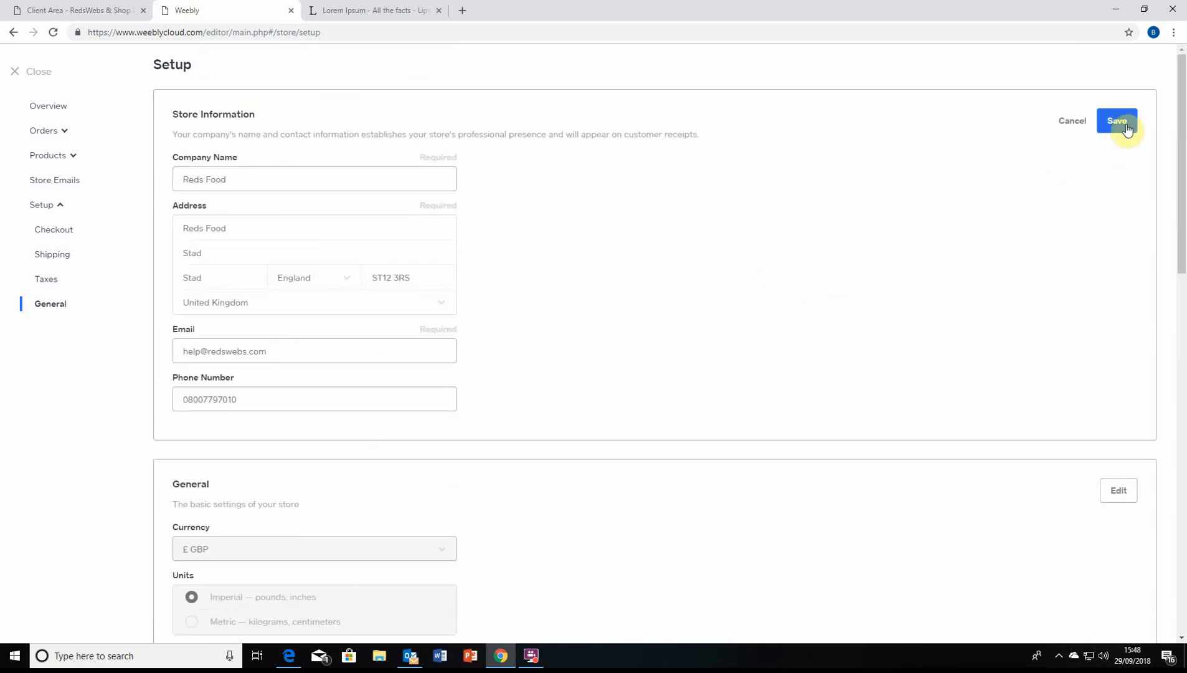
pyautogui.click(1124, 126)
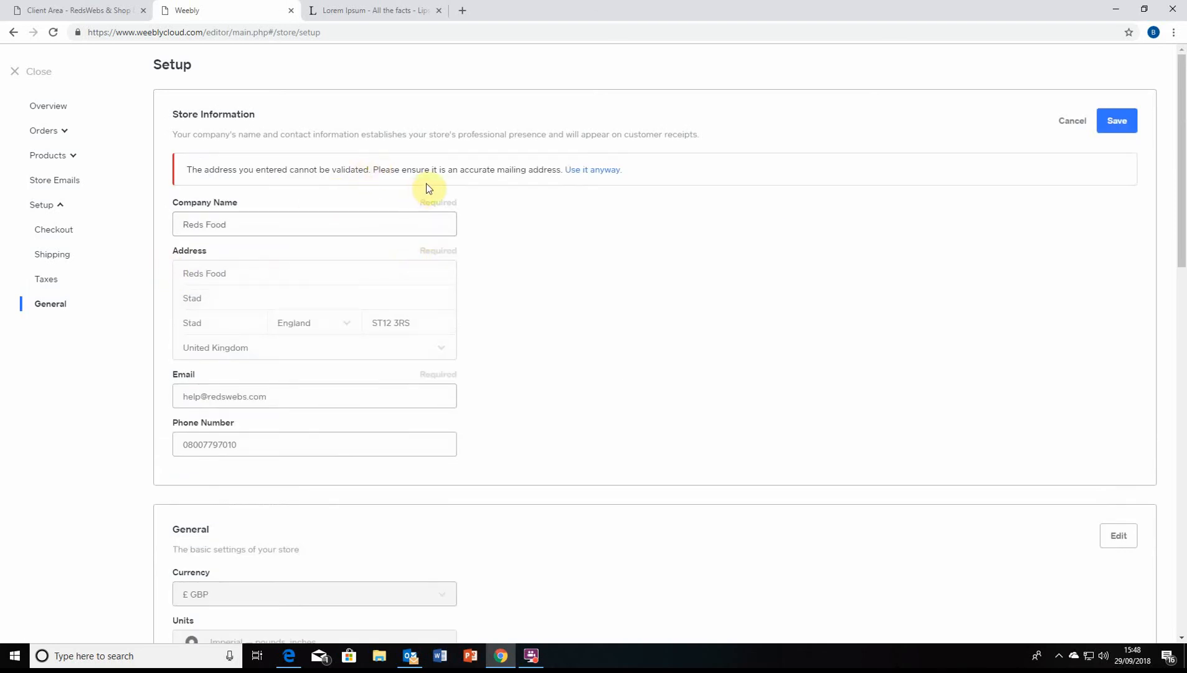
pyautogui.scroll(-2, 426, 187)
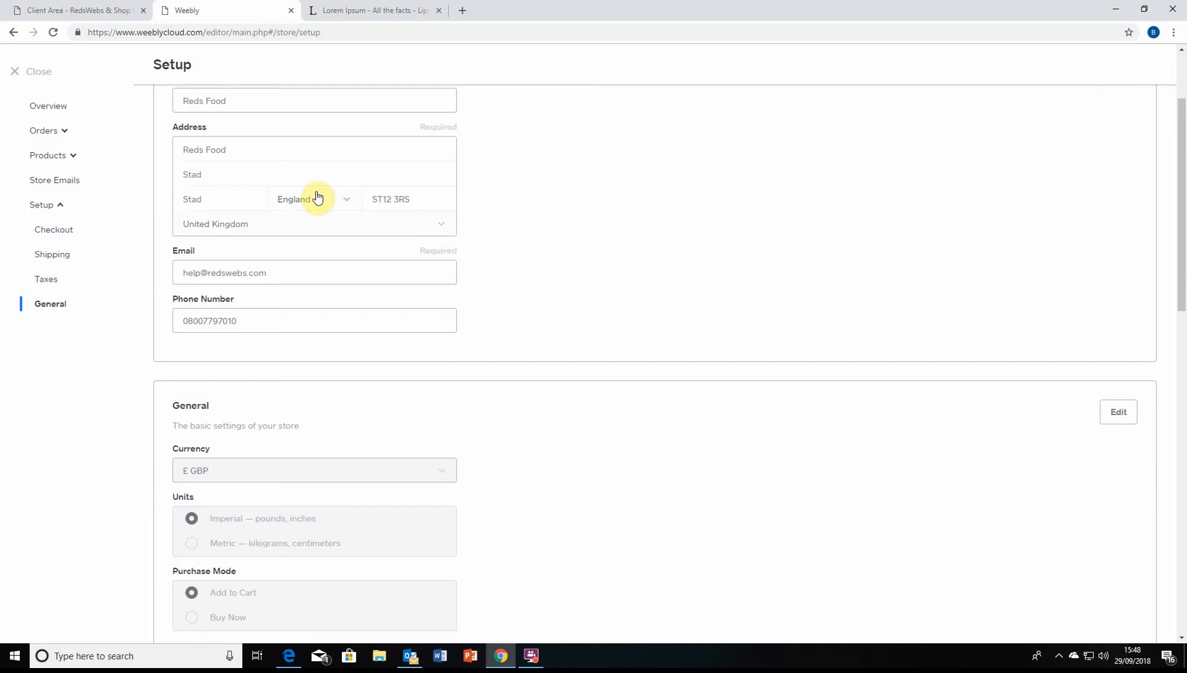
pyautogui.doubleClick(236, 183)
pyautogui.scroll(2, 278, 160)
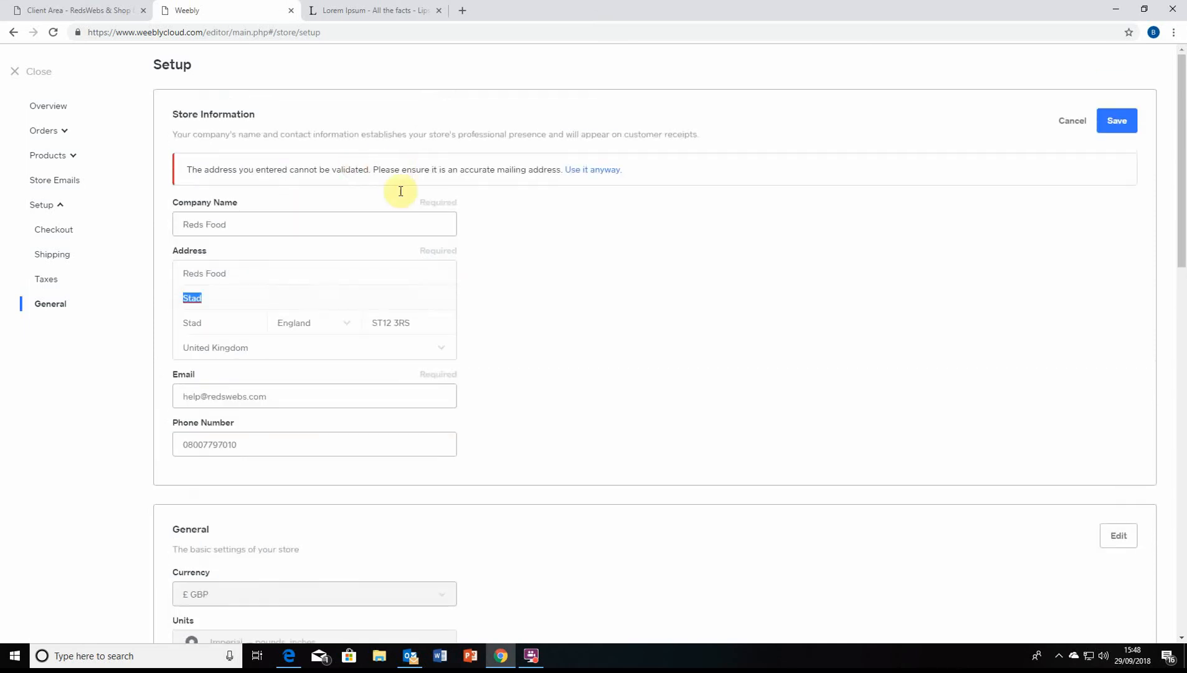
pyautogui.click(589, 169)
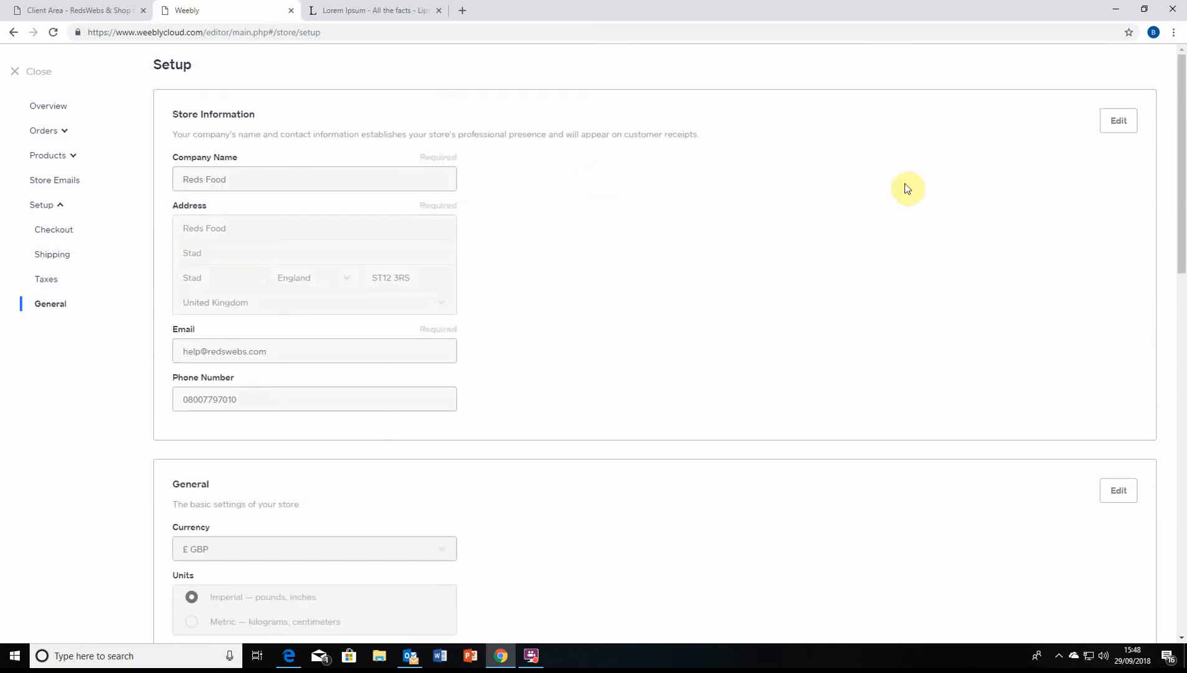
pyautogui.scroll(-5, 726, 205)
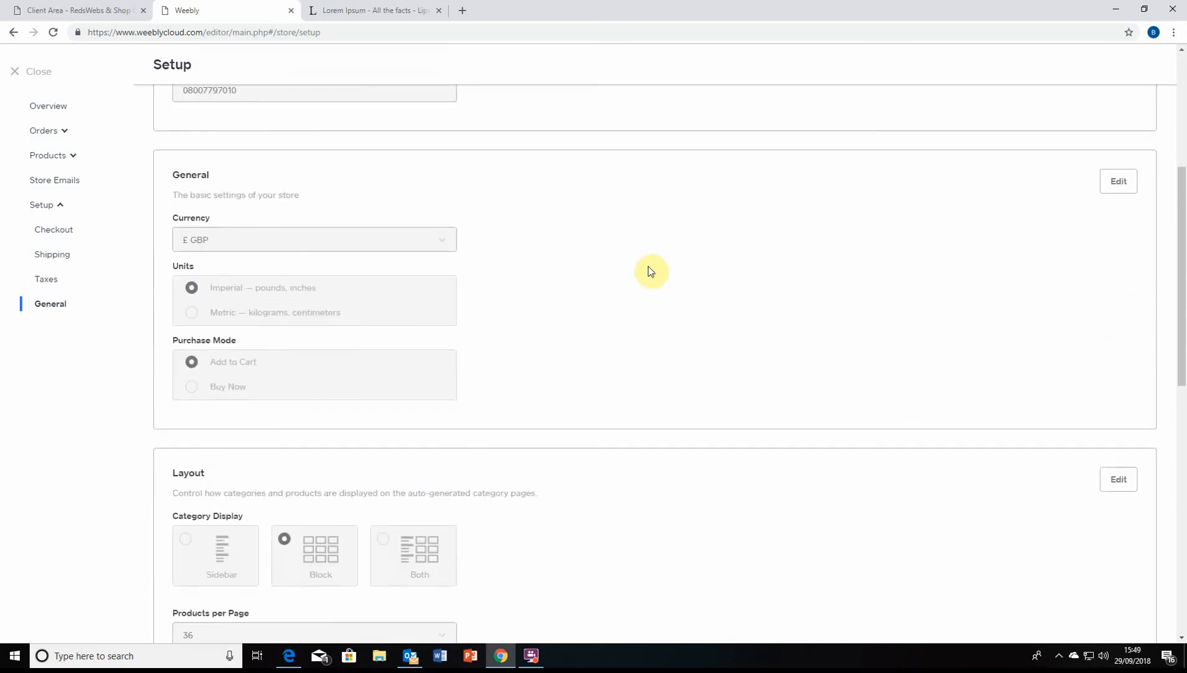
# Edit the general store settings, keeping £ GBP currency and switching units to metric
pyautogui.click(1126, 182)
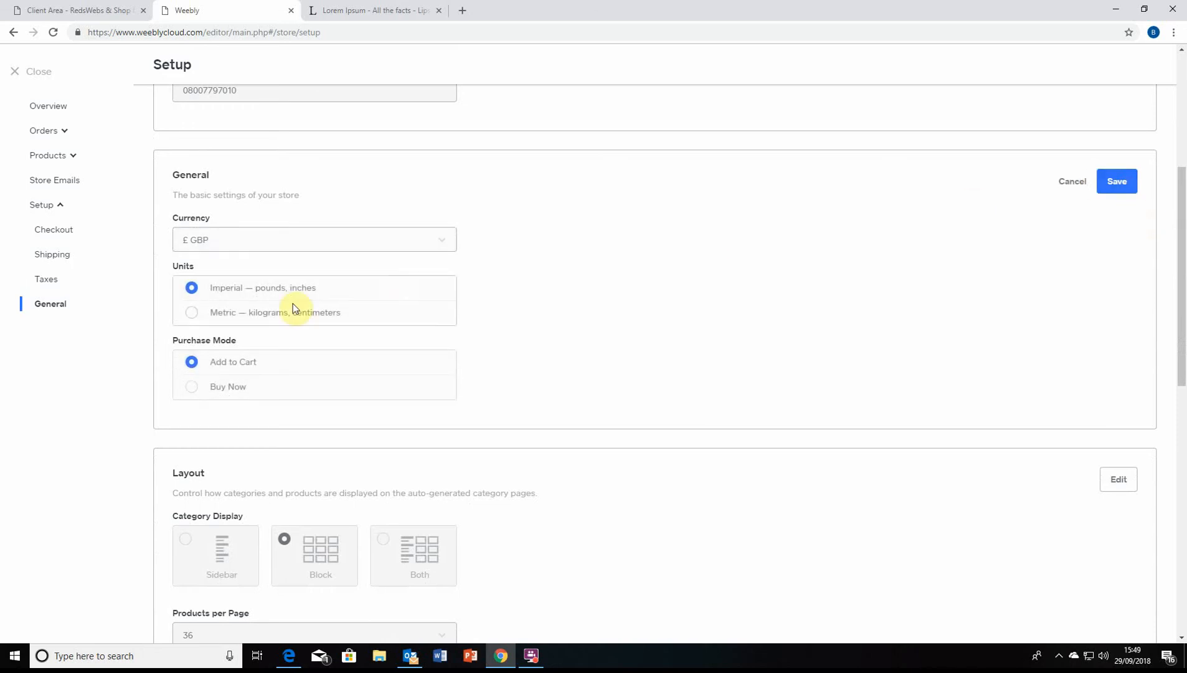
pyautogui.click(305, 245)
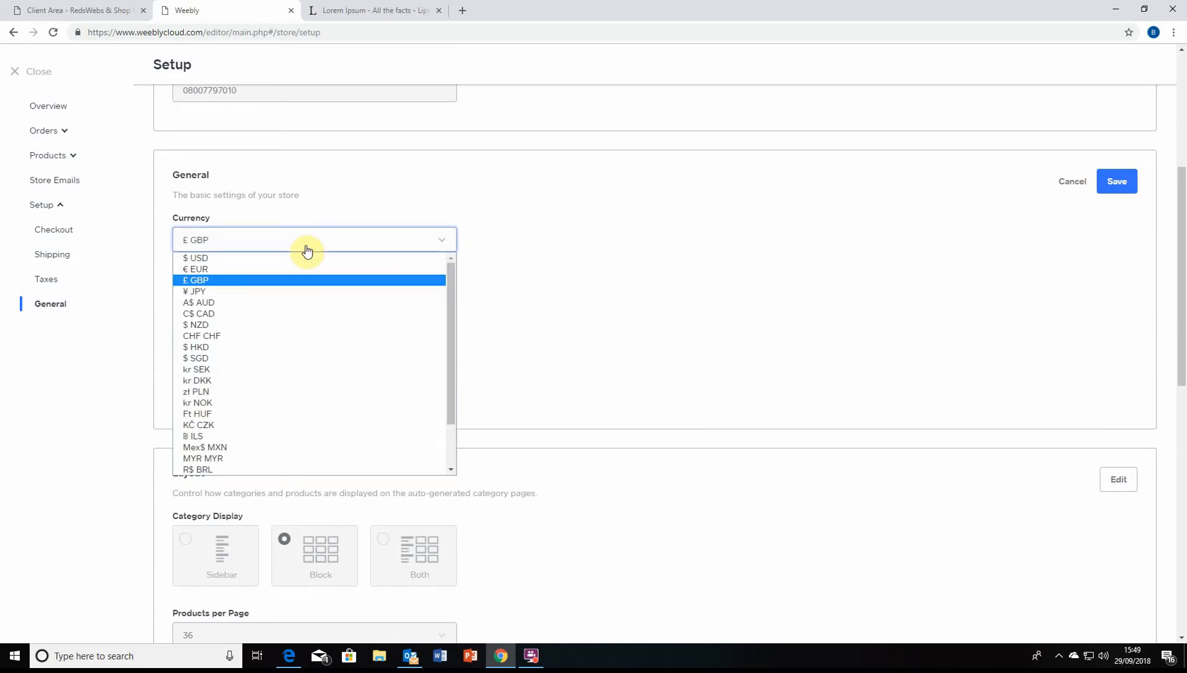
pyautogui.click(306, 249)
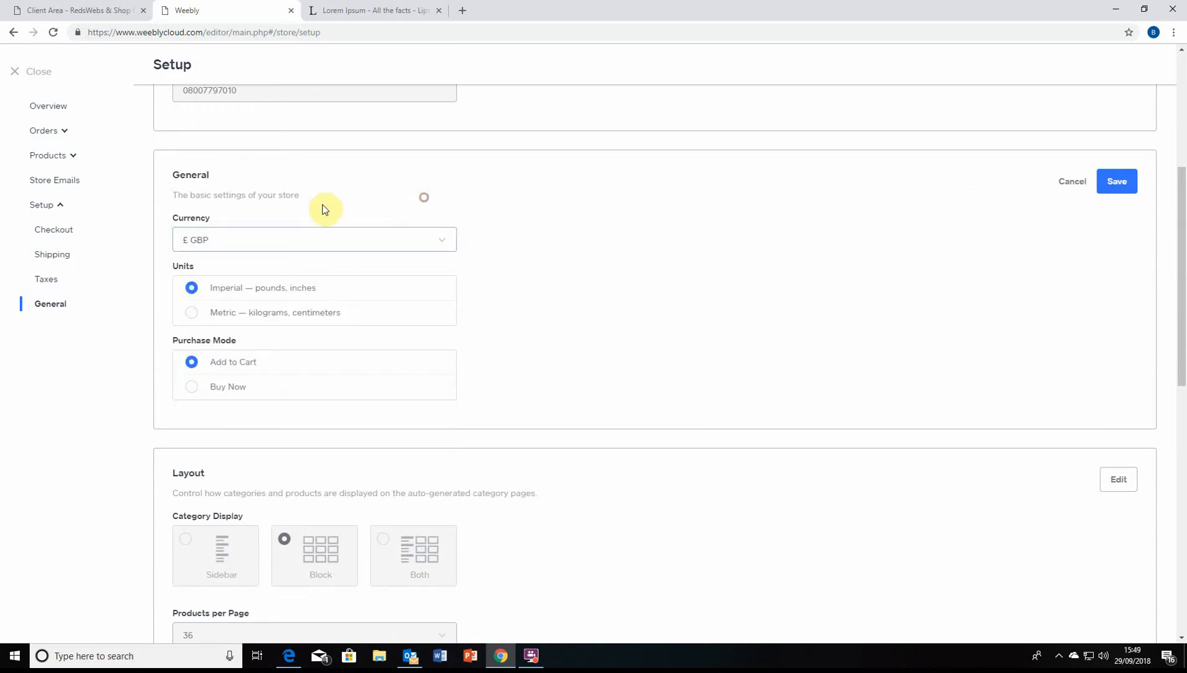
pyautogui.scroll(-3, 299, 215)
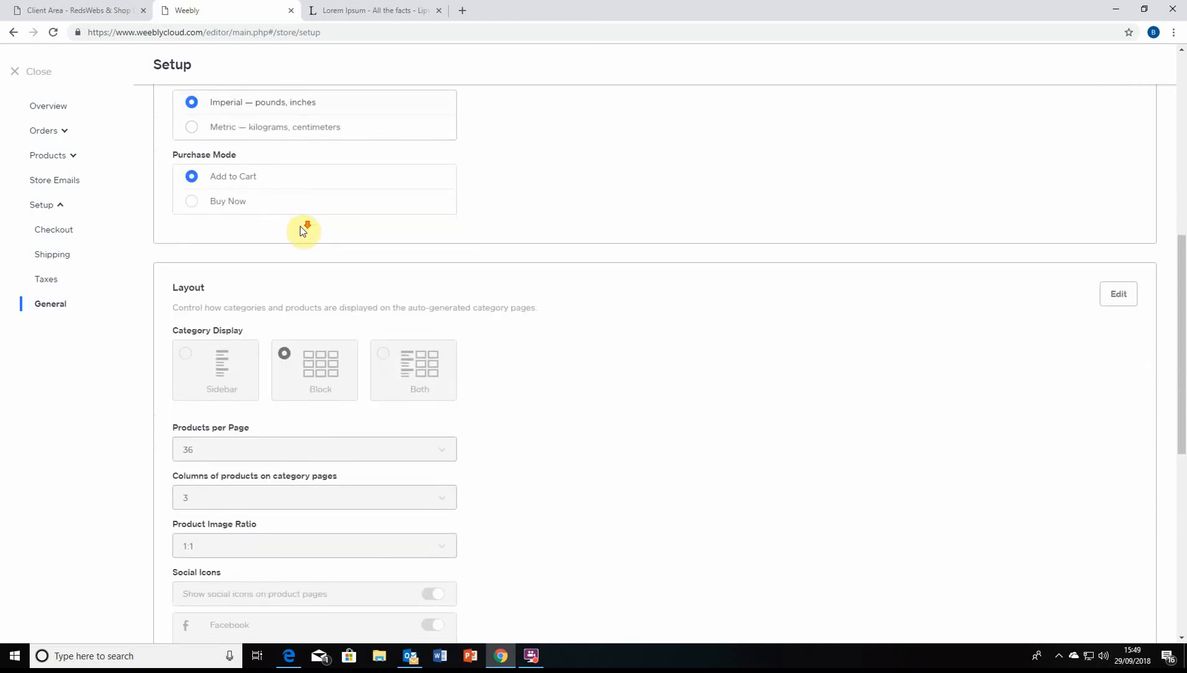
pyautogui.scroll(2, 304, 228)
pyautogui.scroll(-3, 474, 436)
pyautogui.scroll(3, 560, 349)
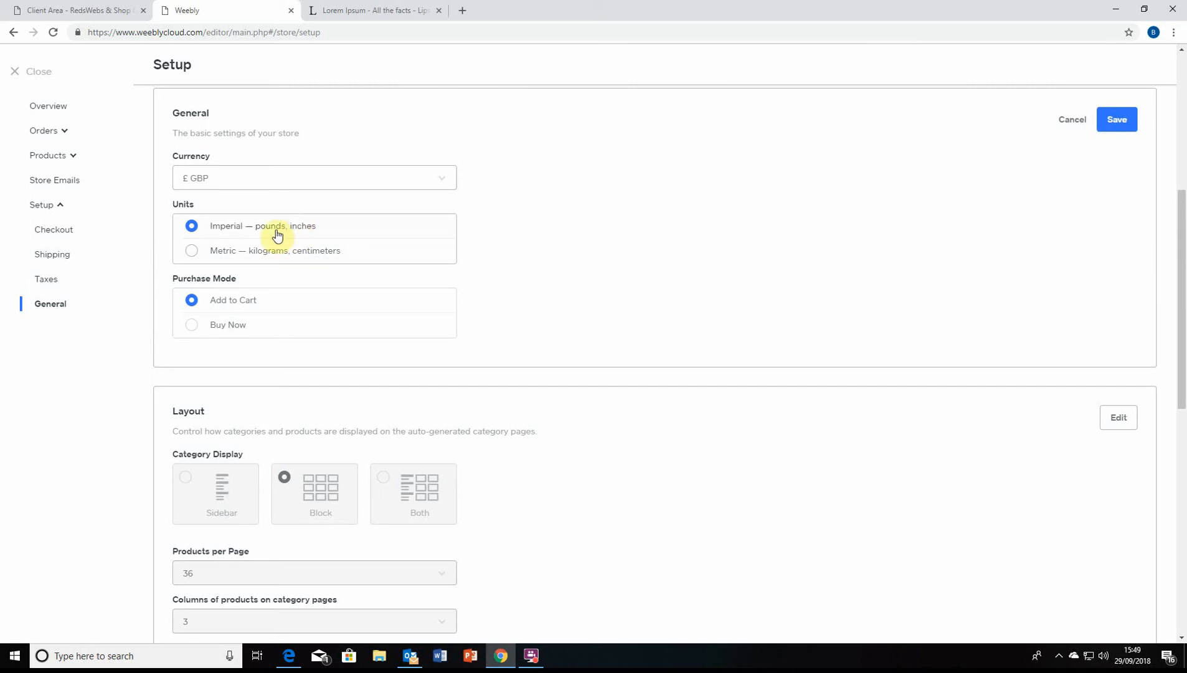
pyautogui.scroll(-2, 277, 234)
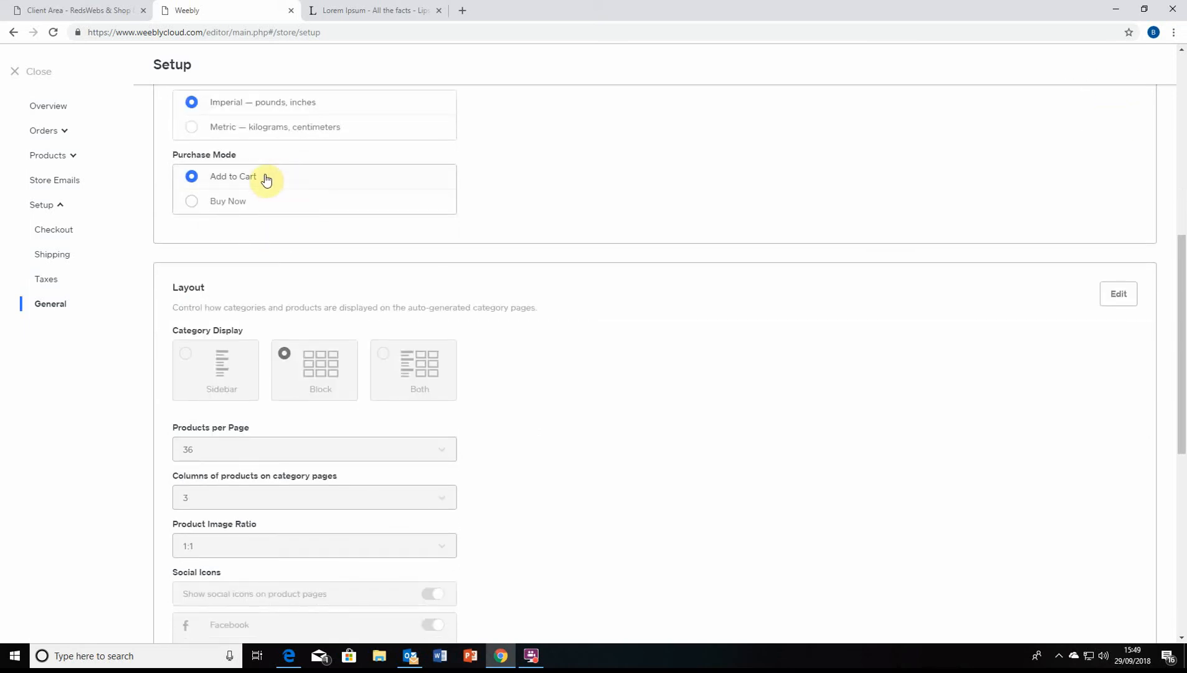
pyautogui.click(295, 128)
pyautogui.scroll(2, 345, 151)
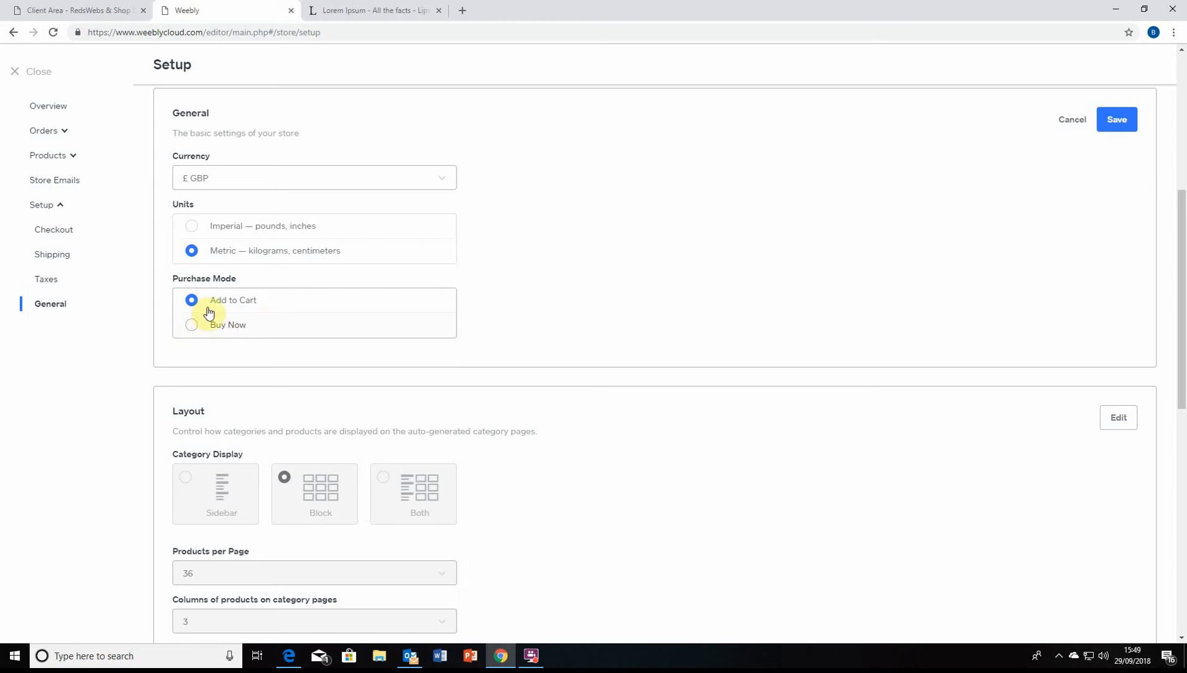
pyautogui.scroll(-3, 156, 328)
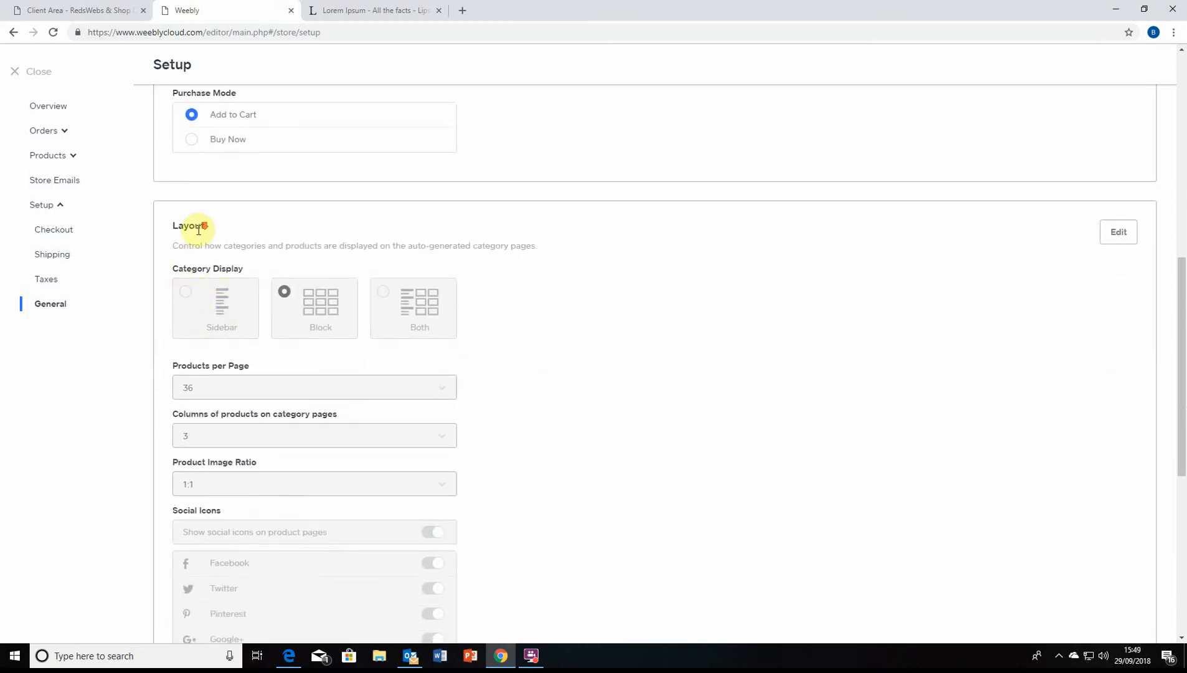
pyautogui.scroll(-1, 243, 180)
pyautogui.scroll(7, 1121, 199)
# Save the general settings with £ GBP, metric units and Add to Cart mode
pyautogui.click(1118, 304)
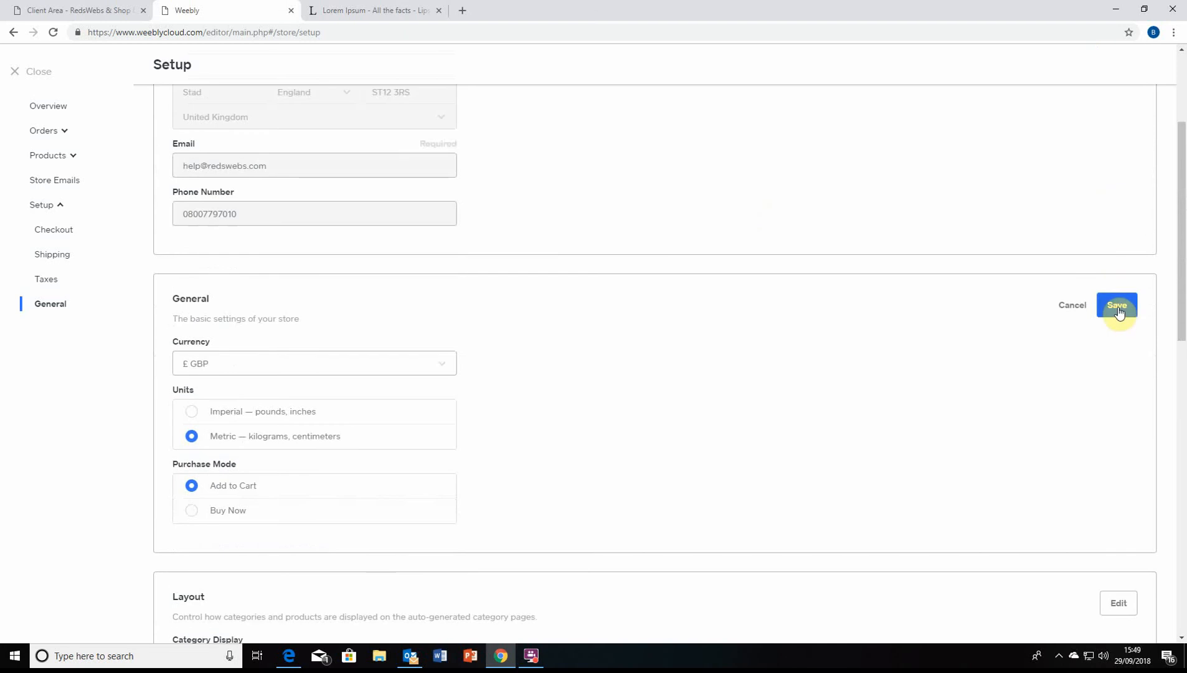
pyautogui.scroll(-3, 526, 325)
pyautogui.scroll(-1, 508, 310)
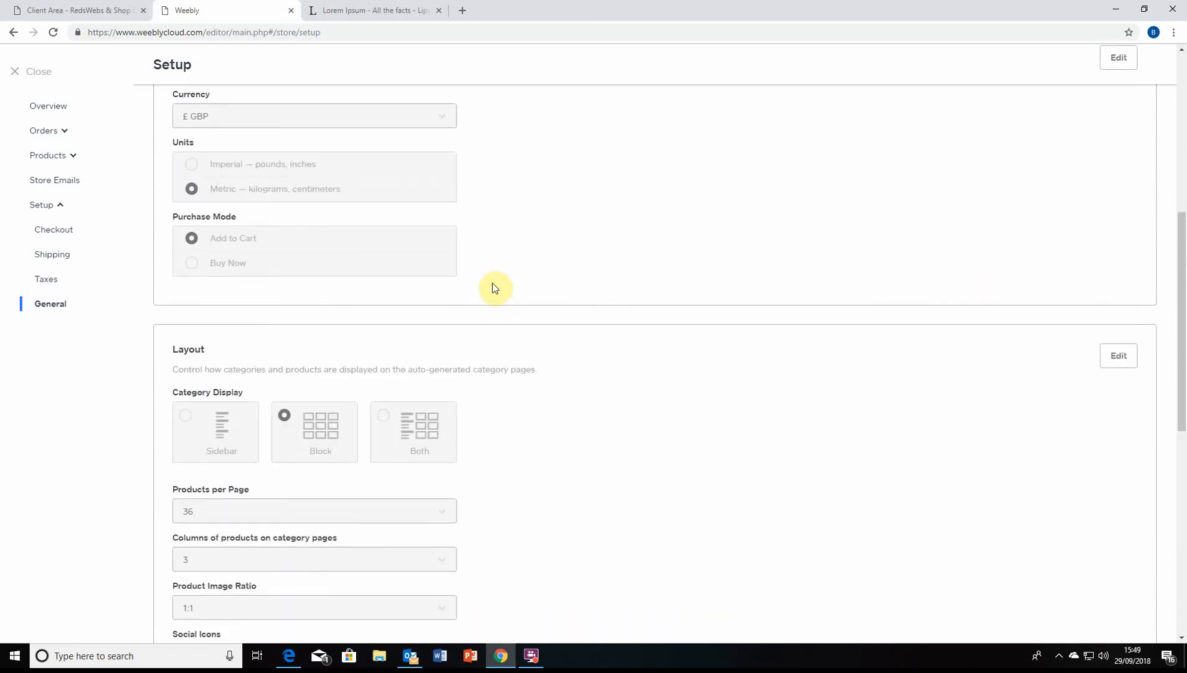
pyautogui.scroll(-1, 462, 301)
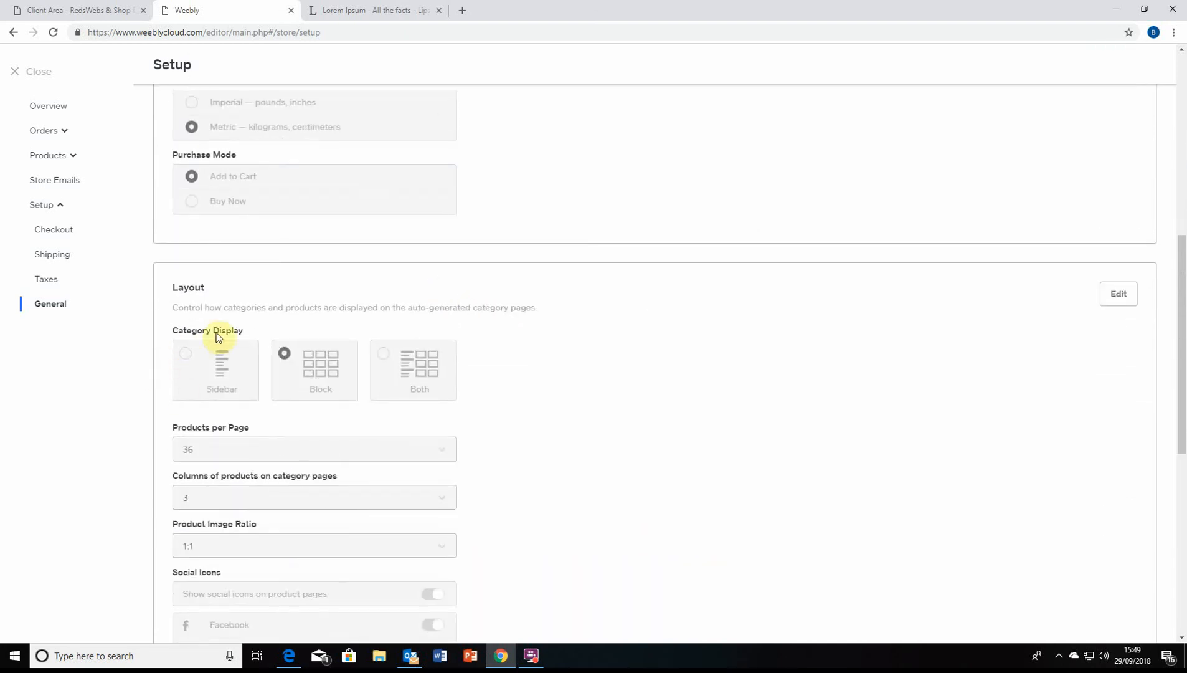
pyautogui.scroll(-1, 258, 329)
pyautogui.scroll(-2, 255, 325)
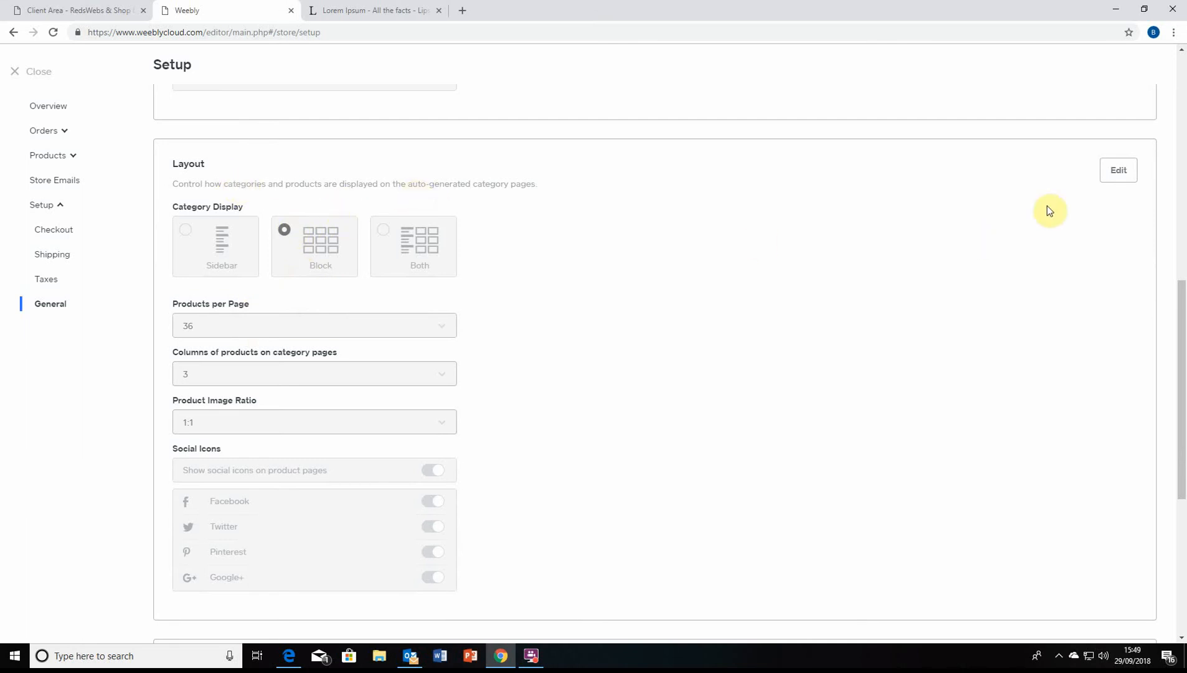
# Set category pages to display Both with 24 products per page
pyautogui.click(1104, 176)
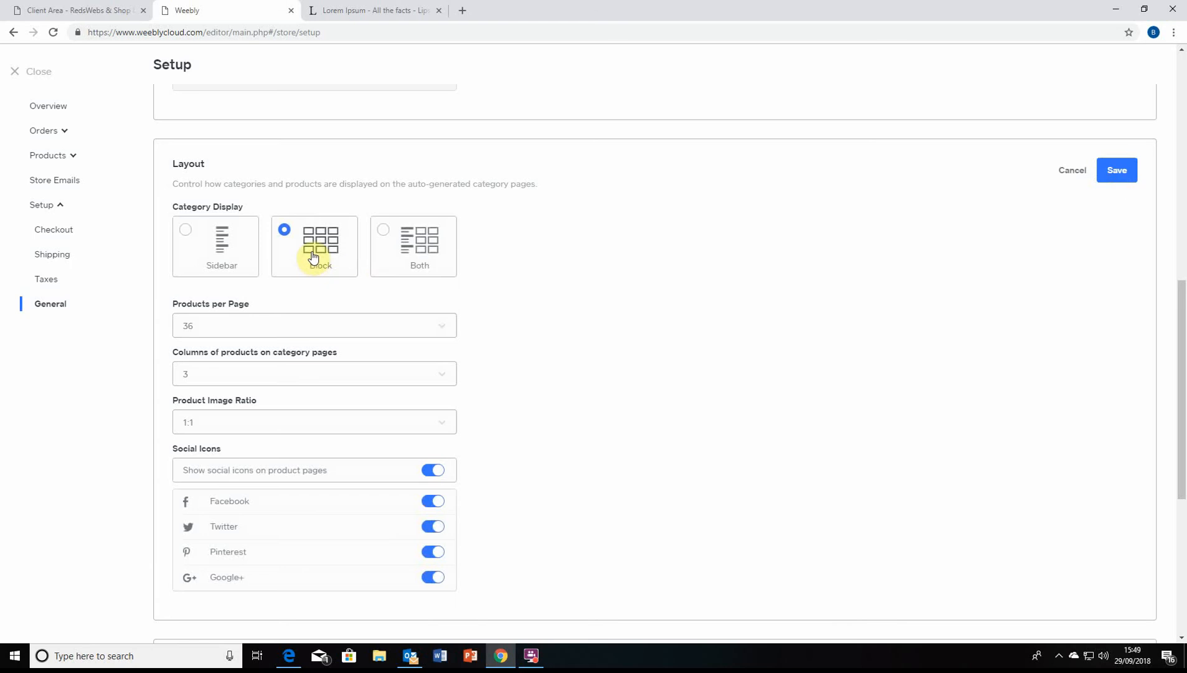
pyautogui.click(417, 239)
pyautogui.scroll(-1, 299, 333)
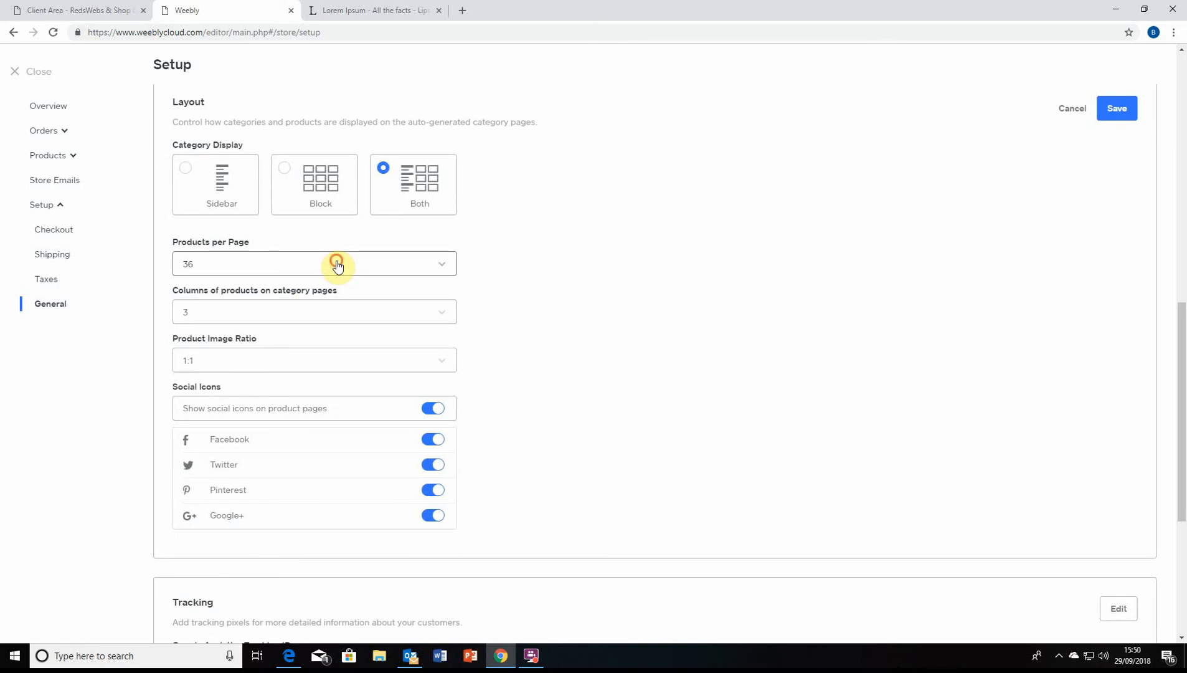
pyautogui.click(336, 265)
pyautogui.click(313, 287)
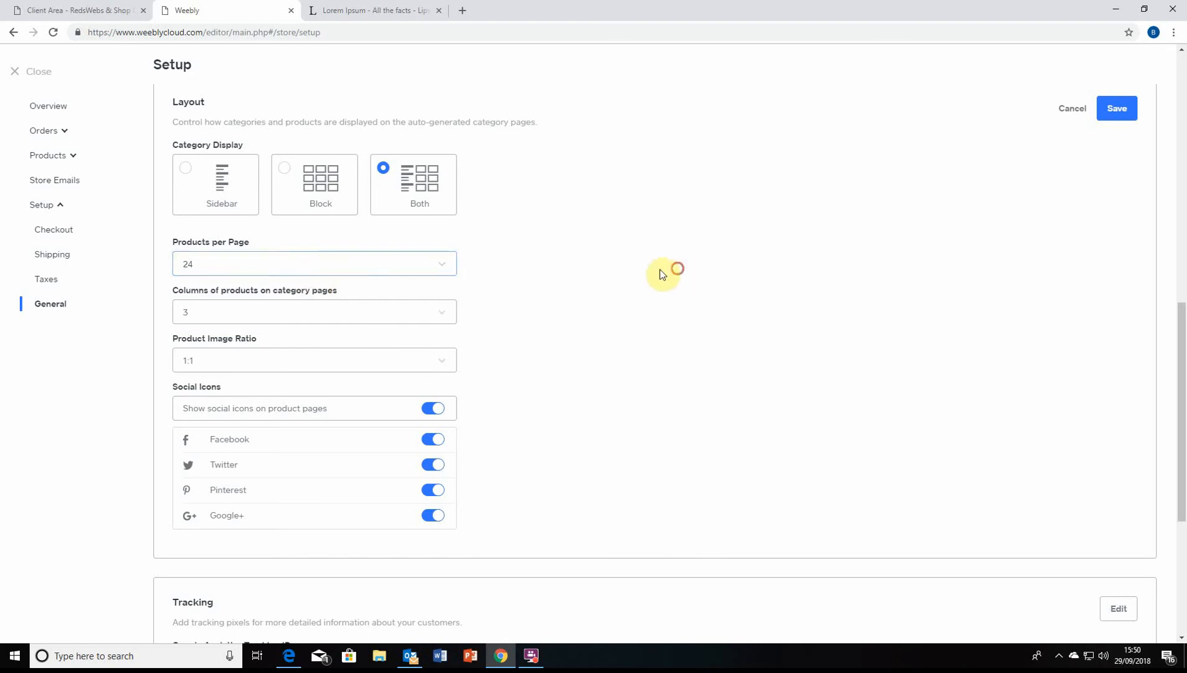
# Keep category pages at 3 columns with a 1:1 product image ratio
pyautogui.click(361, 315)
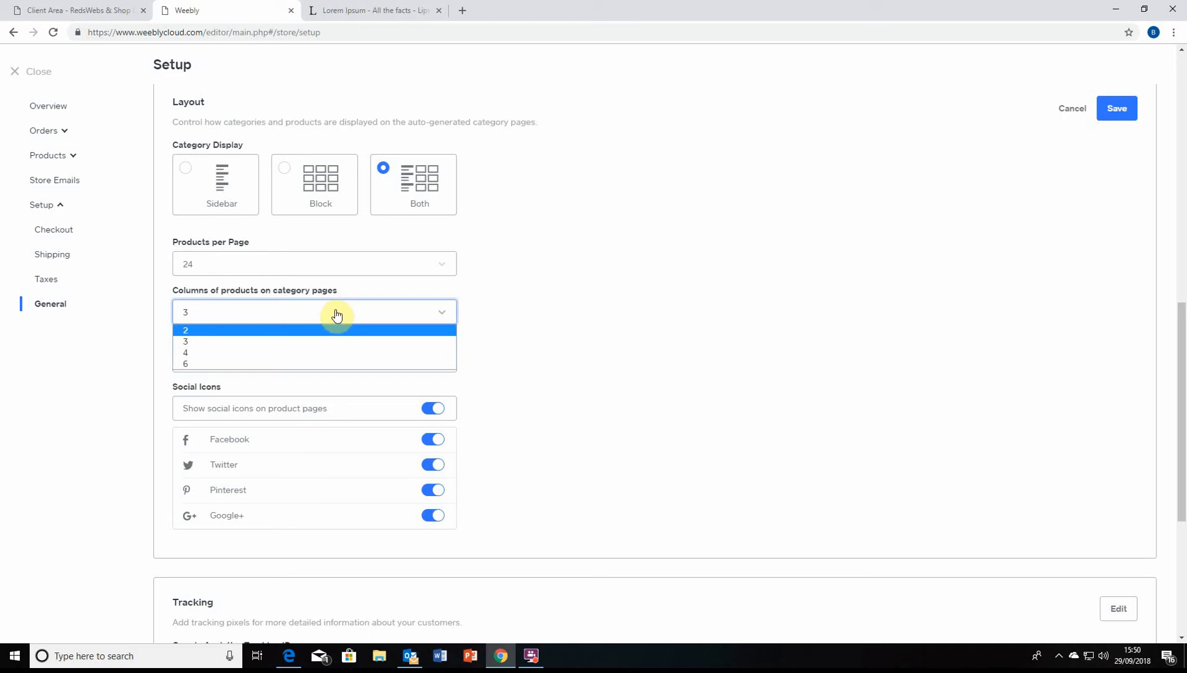
pyautogui.click(320, 341)
pyautogui.scroll(-1, 480, 337)
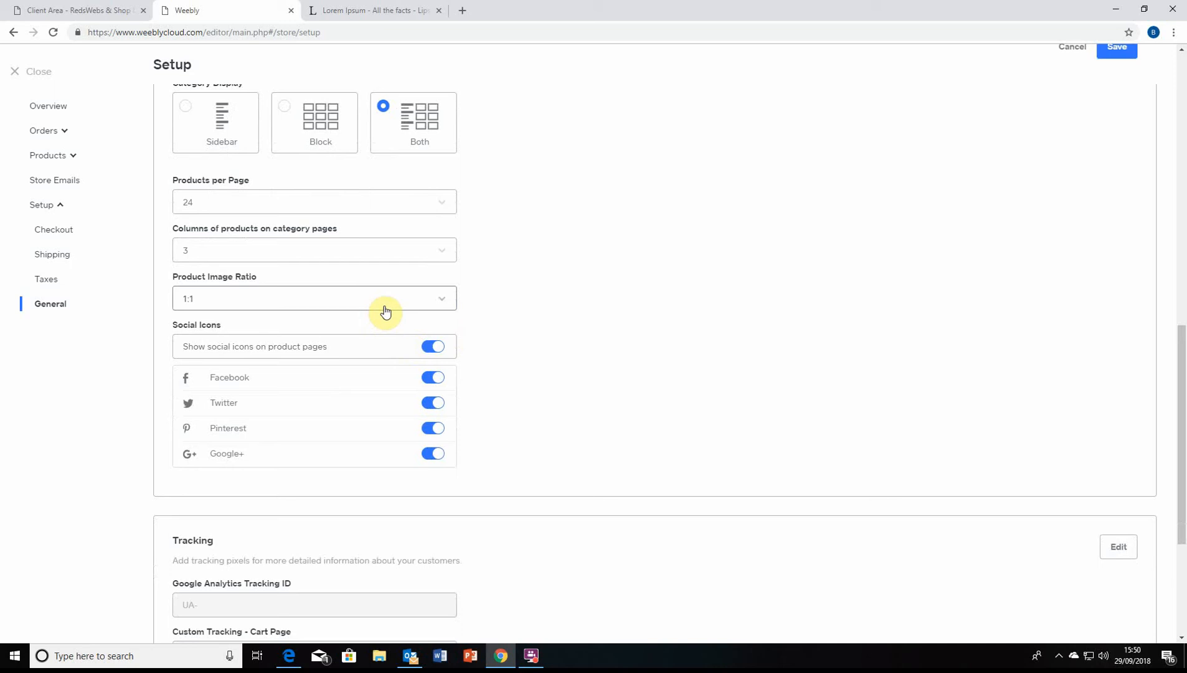
pyautogui.click(340, 260)
pyautogui.click(340, 260)
pyautogui.click(340, 260)
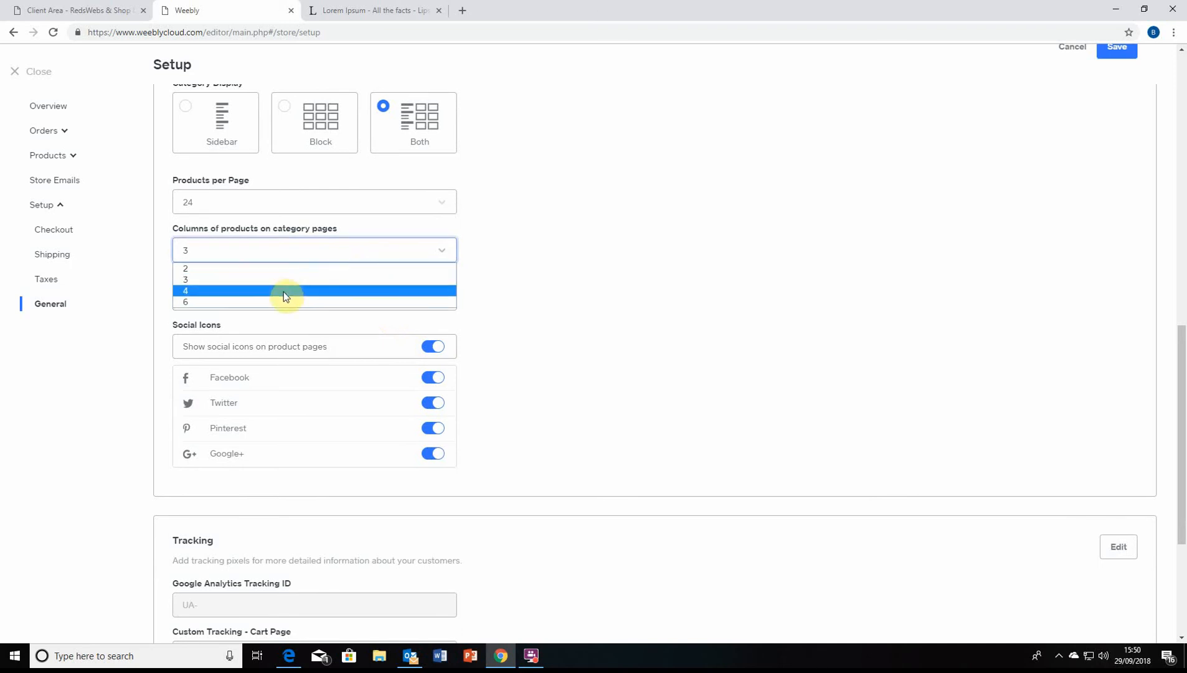
pyautogui.click(337, 262)
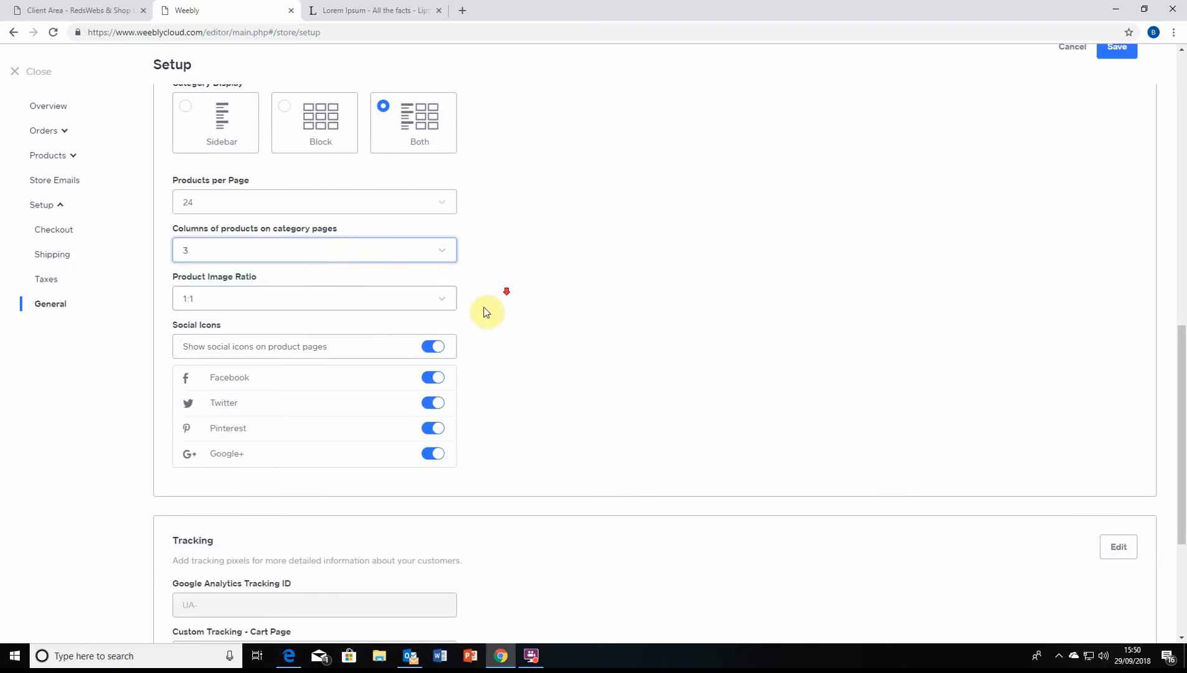
pyautogui.scroll(-1, 485, 299)
pyautogui.click(427, 243)
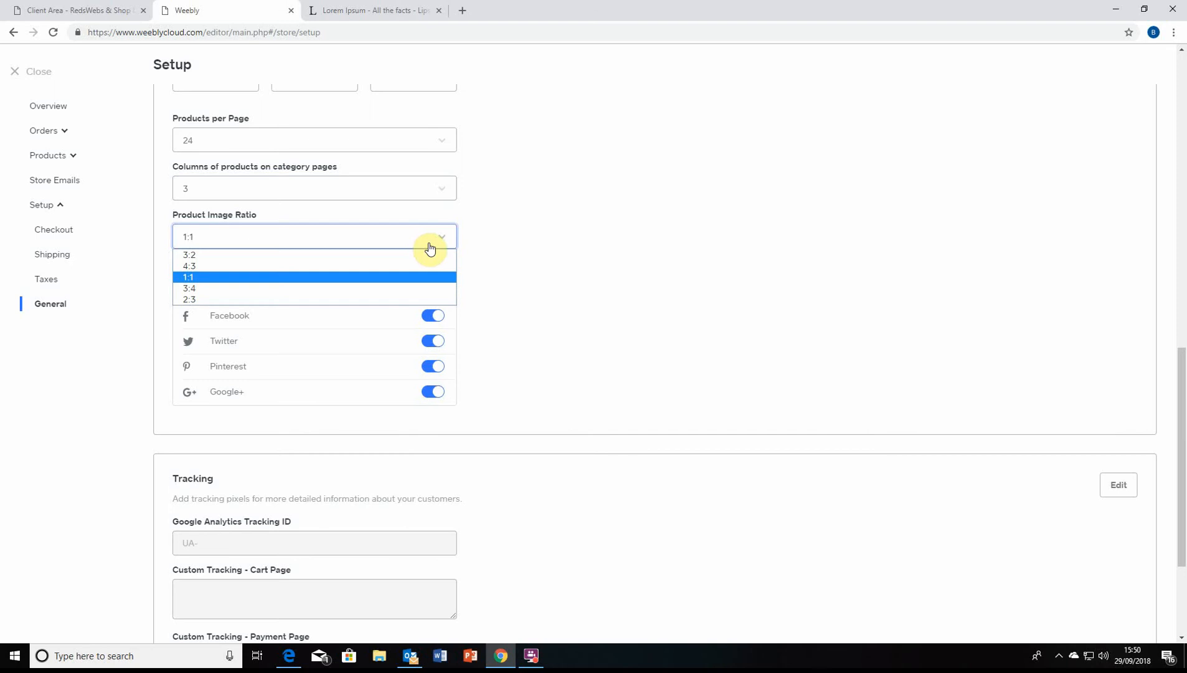
pyautogui.click(430, 248)
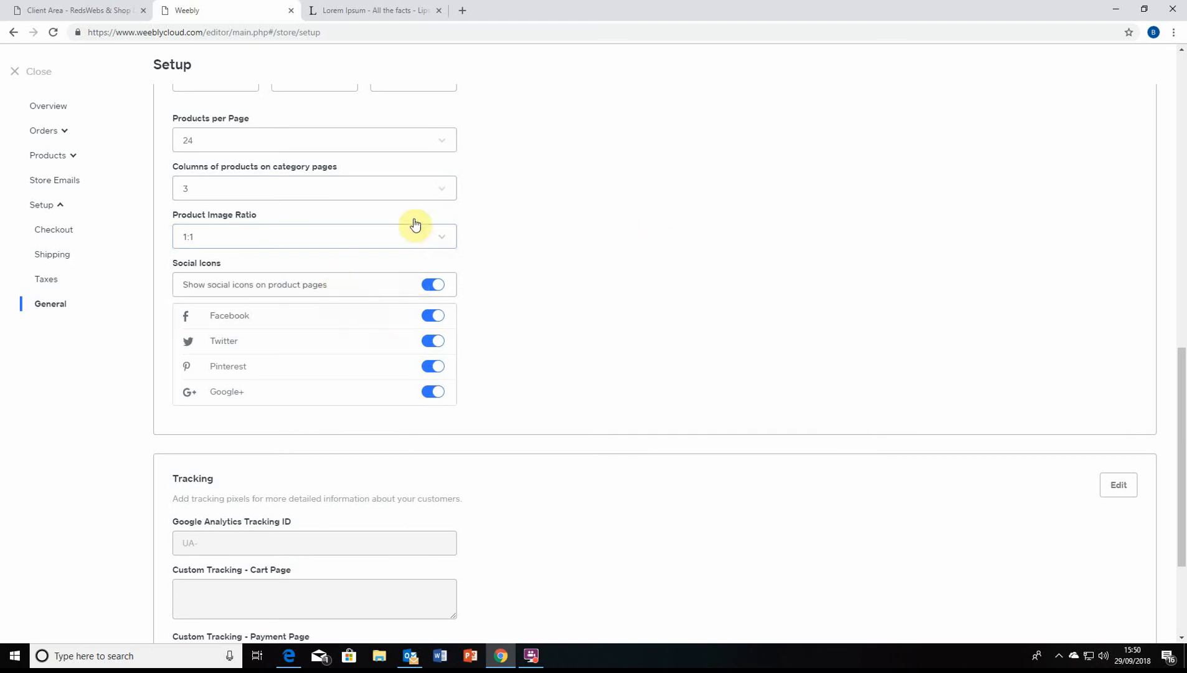
pyautogui.click(411, 240)
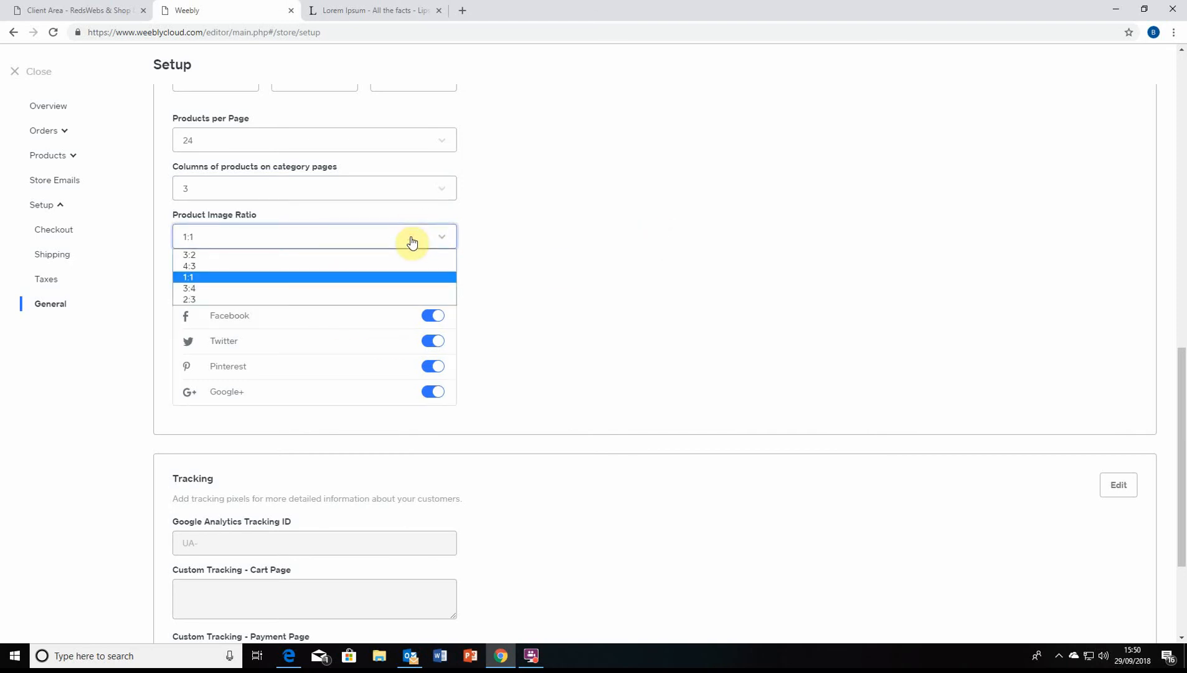
pyautogui.click(301, 276)
pyautogui.click(503, 247)
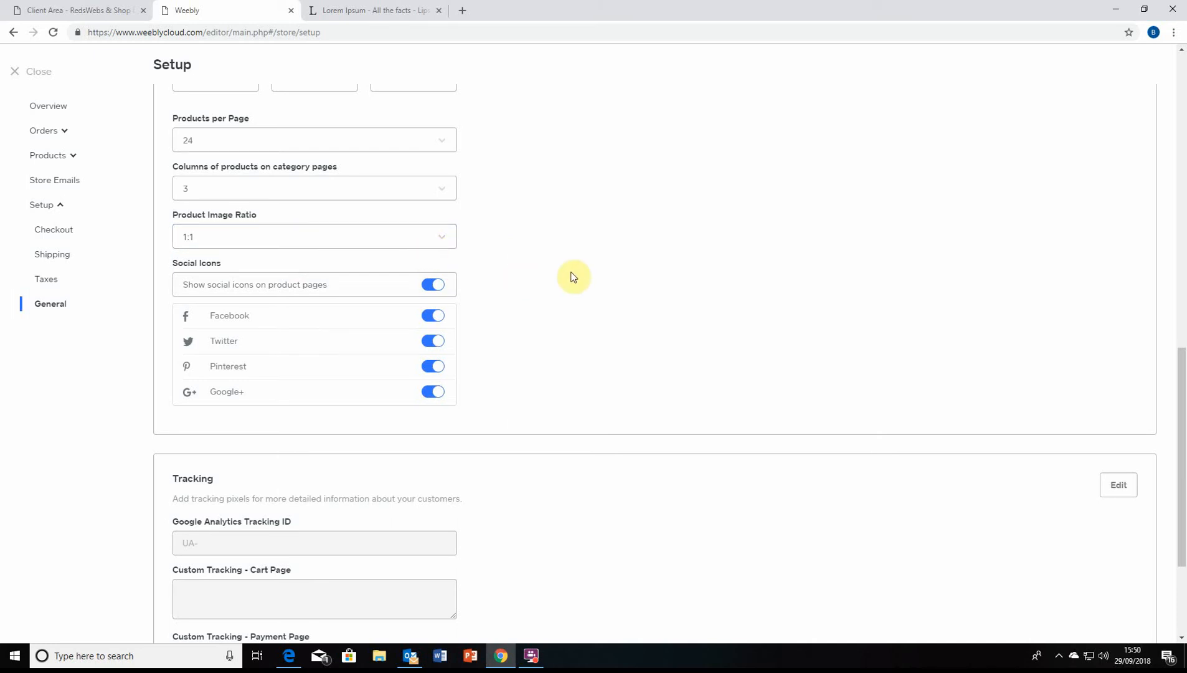
# Save the layout settings
pyautogui.scroll(1, 560, 423)
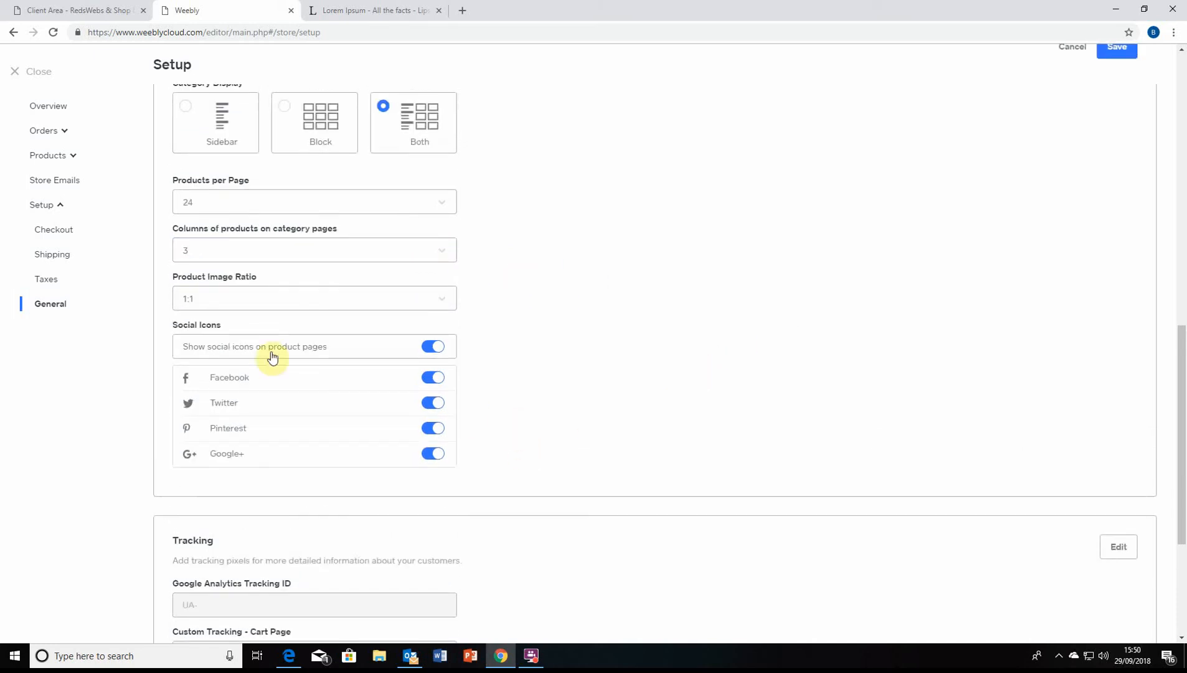
pyautogui.scroll(-2, 318, 324)
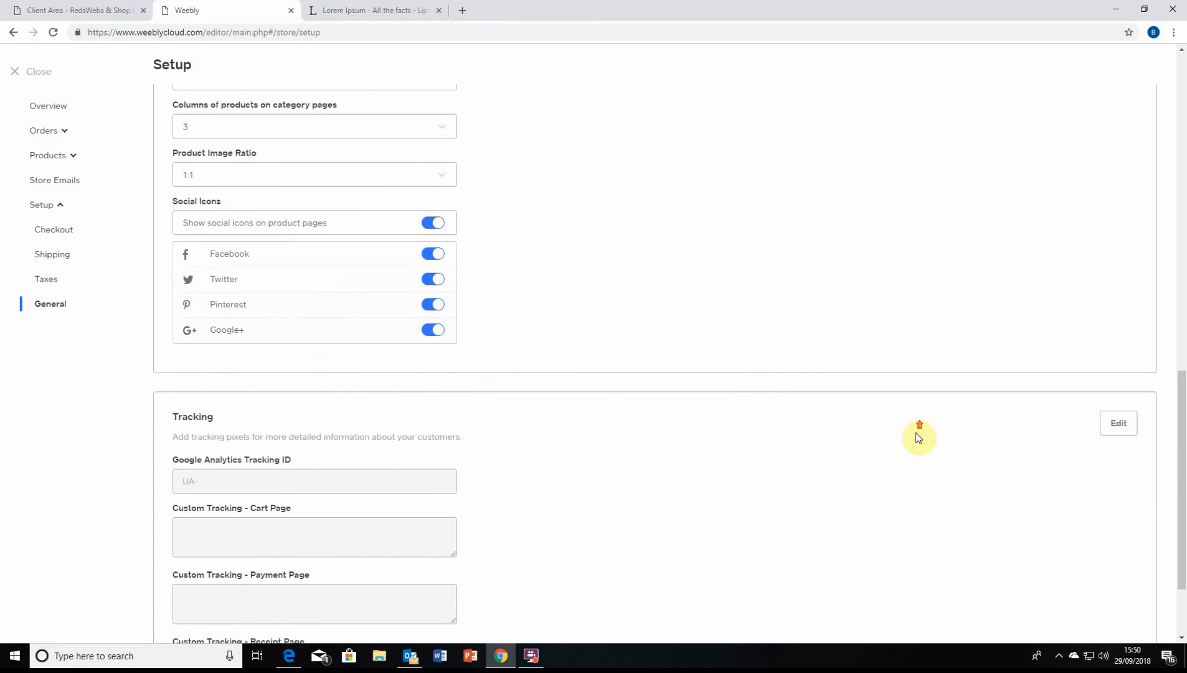
pyautogui.scroll(4, 917, 435)
pyautogui.click(1117, 172)
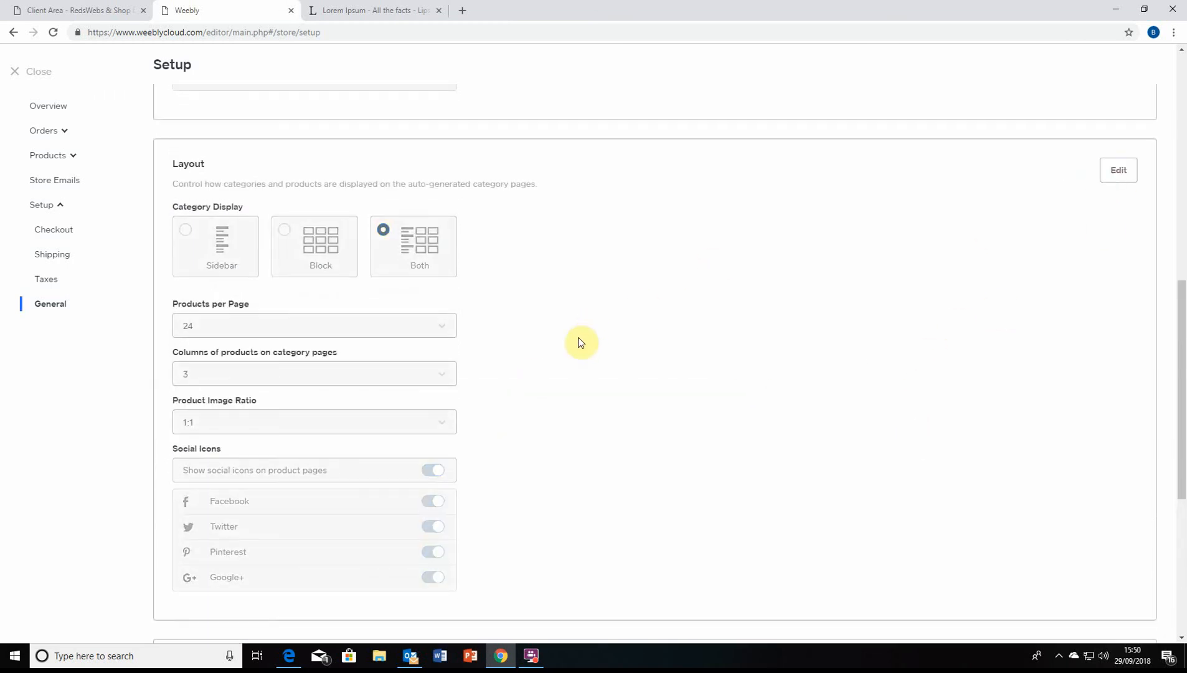
pyautogui.scroll(-5, 576, 411)
pyautogui.scroll(-1, 576, 411)
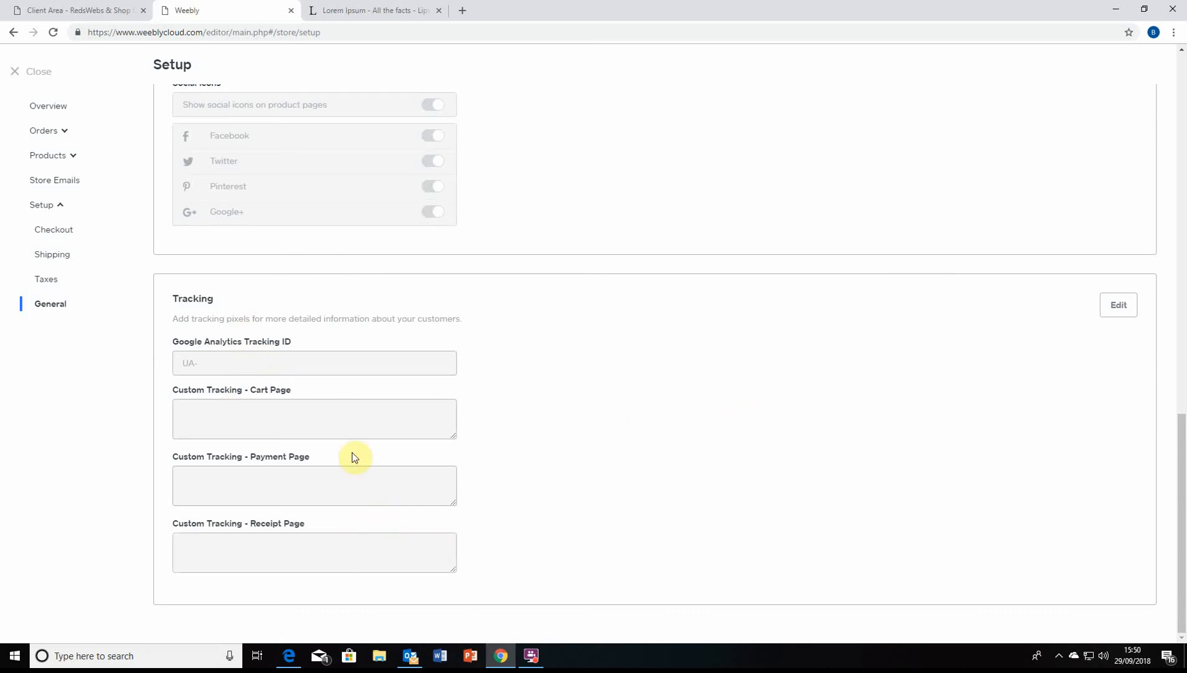
pyautogui.scroll(4, 972, 167)
# Cancel the reopened layout edit unchanged and return to the store overview
pyautogui.click(1130, 54)
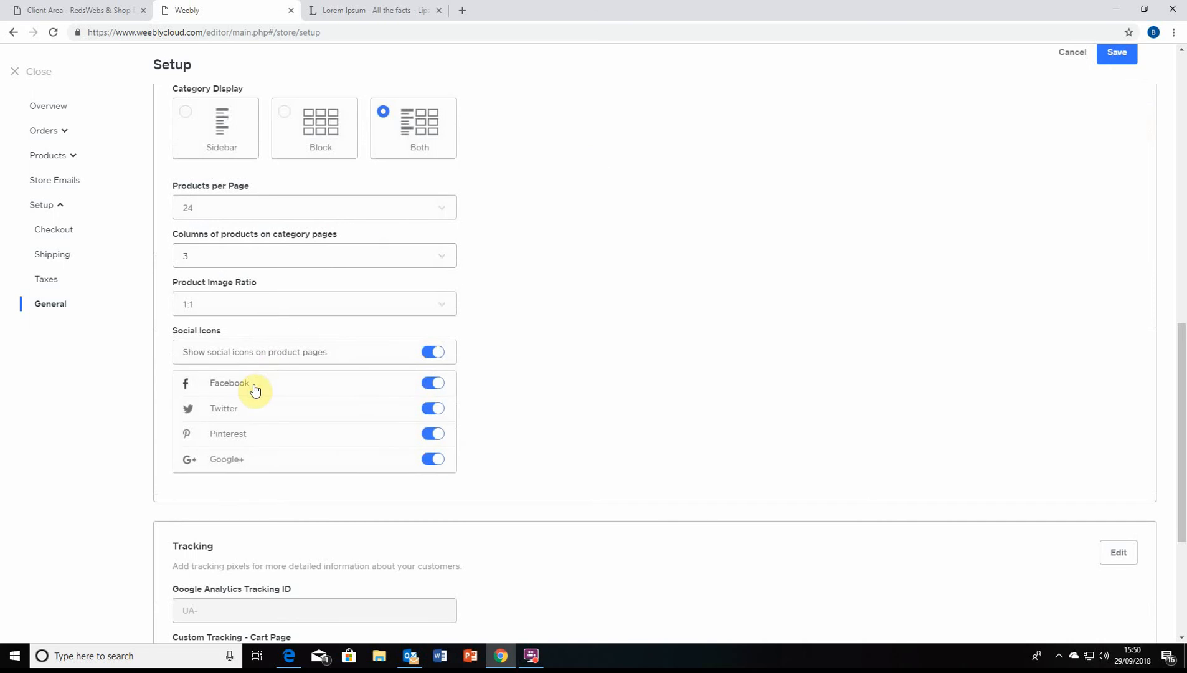
pyautogui.scroll(4, 1139, 56)
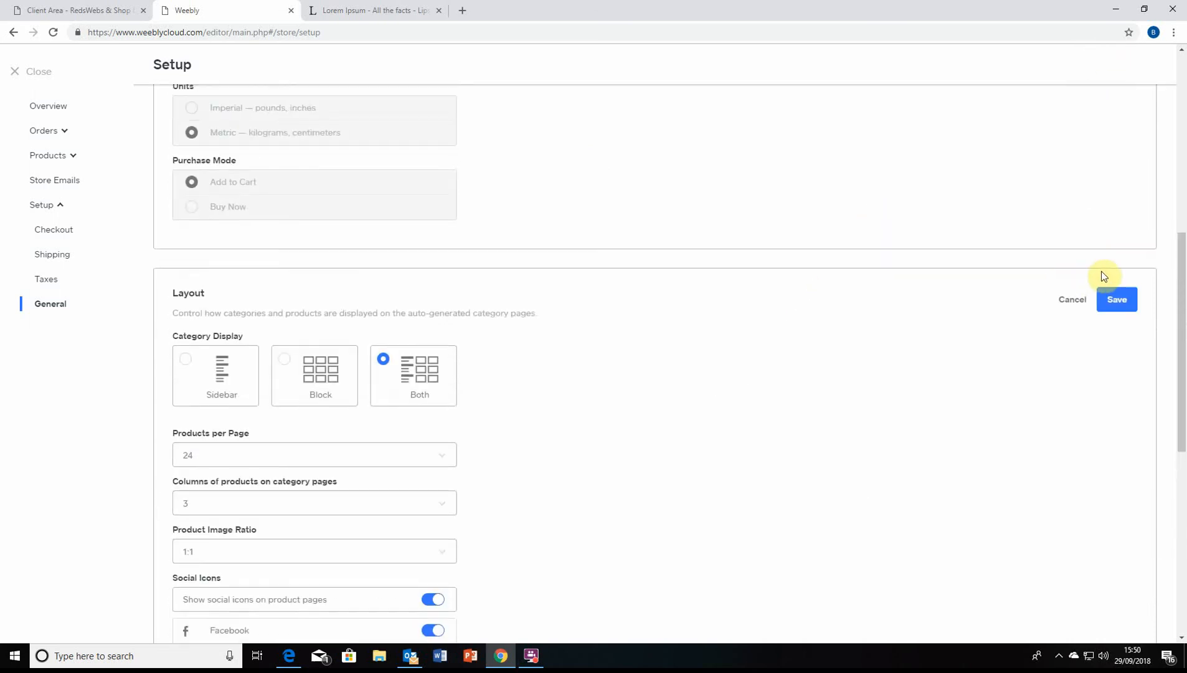
pyautogui.click(1061, 297)
pyautogui.scroll(2, 48, 159)
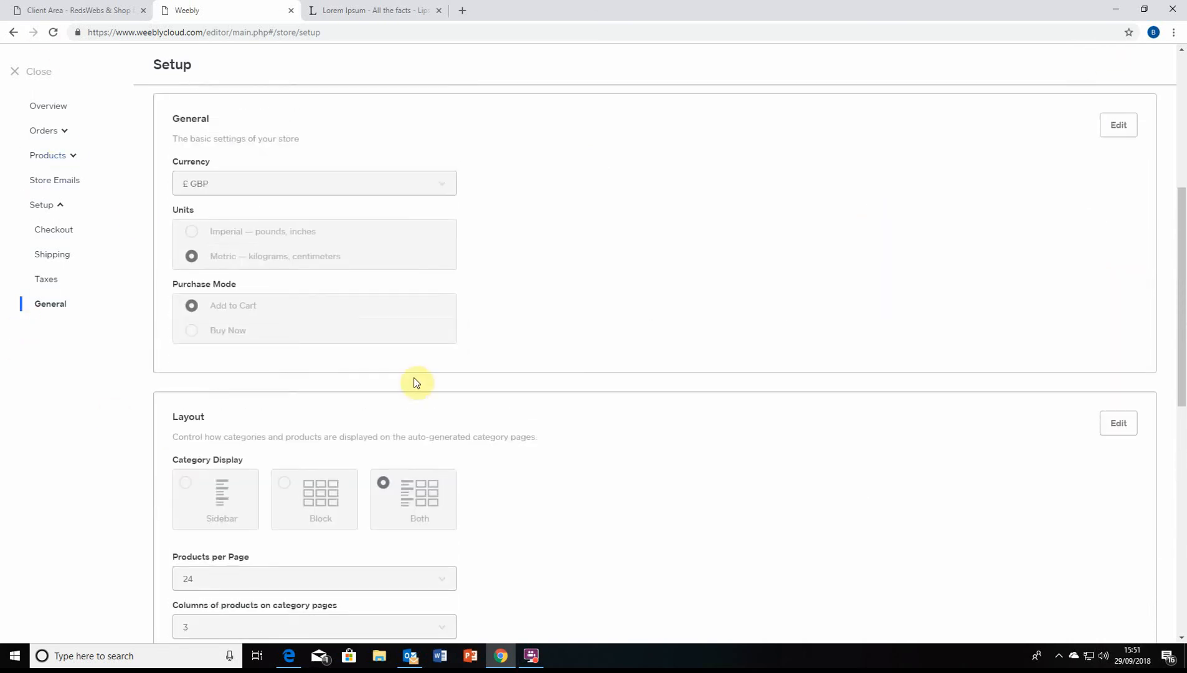
pyautogui.scroll(-7, 416, 471)
pyautogui.scroll(-2, 492, 416)
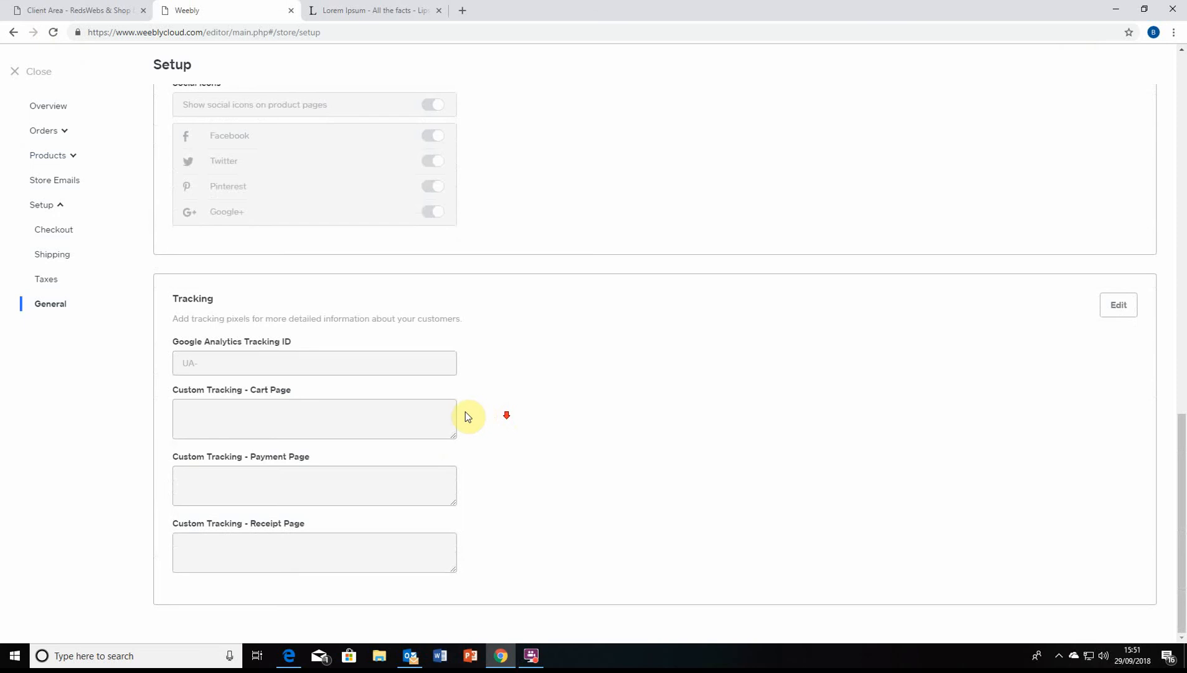
pyautogui.scroll(1, 300, 425)
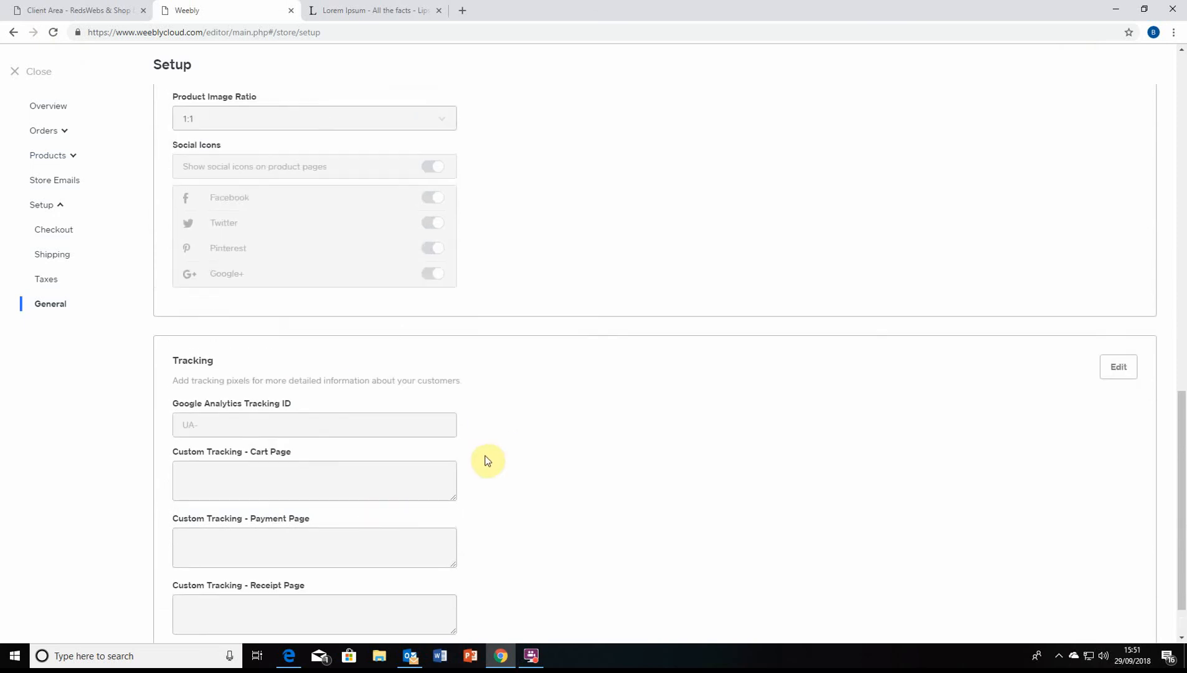
pyautogui.scroll(-1, 270, 316)
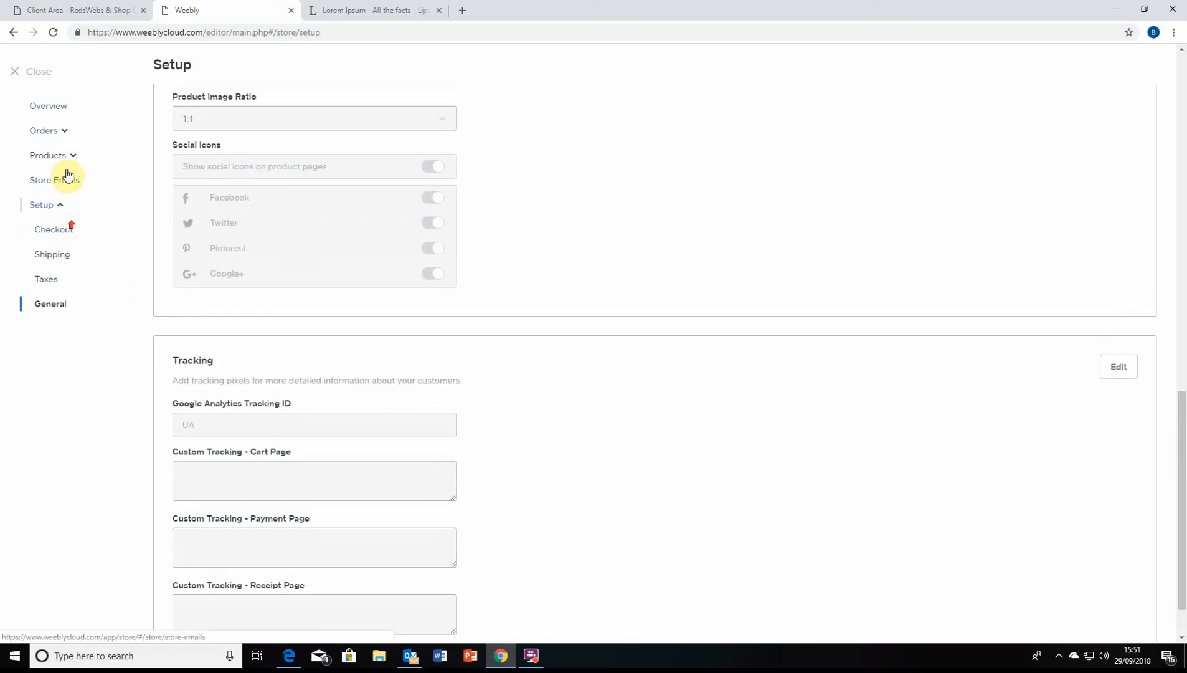
pyautogui.click(61, 107)
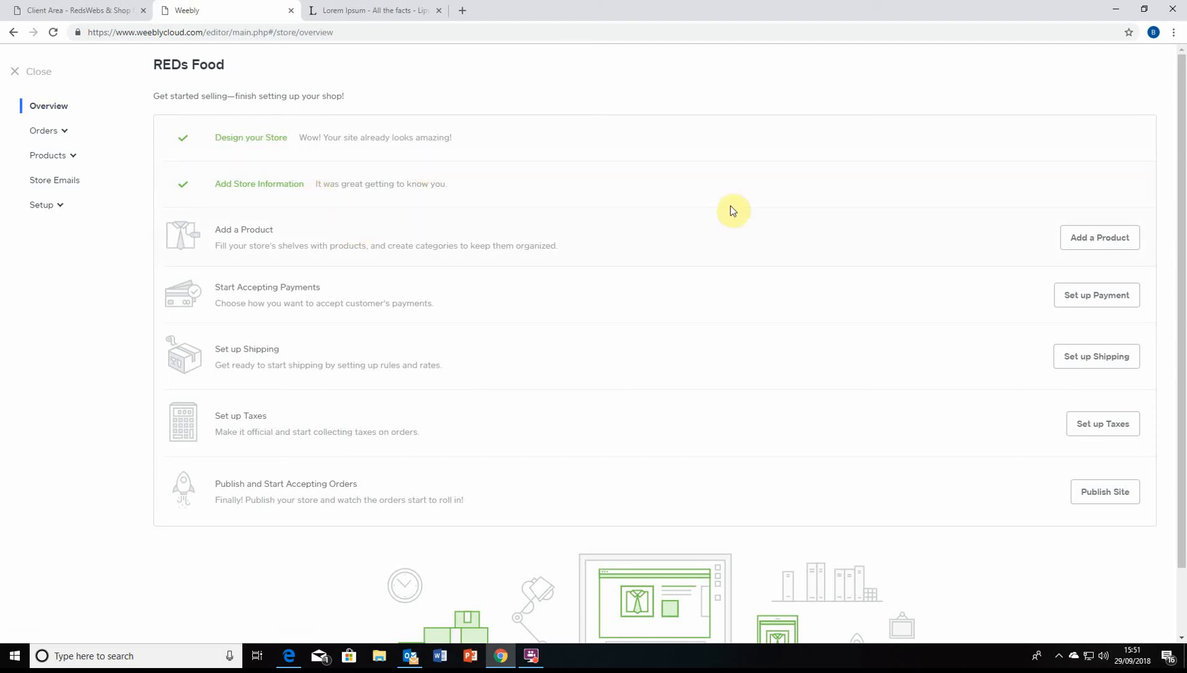
# Add a new product and title it 'Reder Fooder'
pyautogui.scroll(-1, 358, 363)
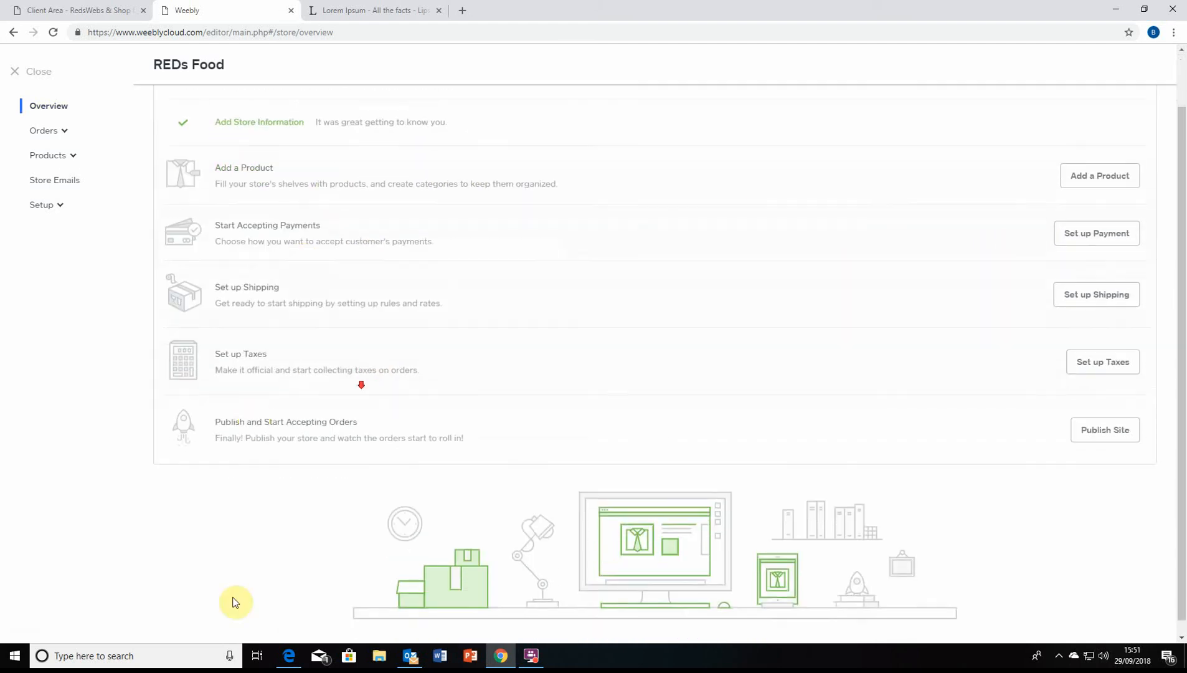
pyautogui.scroll(1, 315, 357)
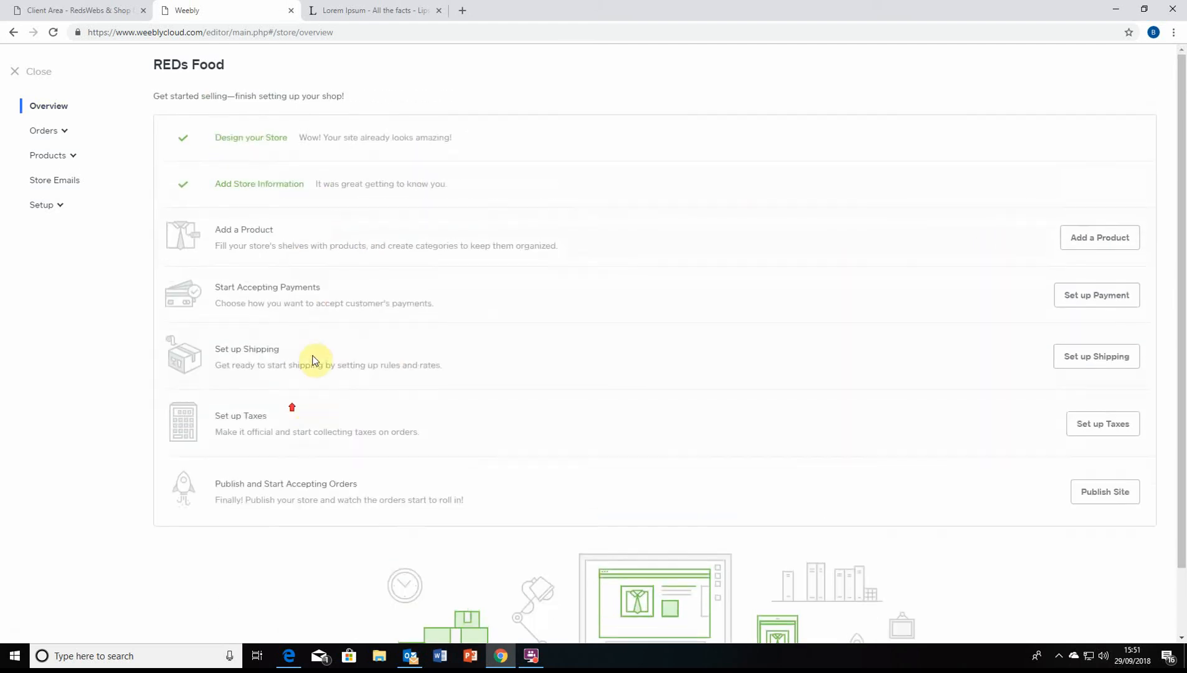
pyautogui.click(1080, 238)
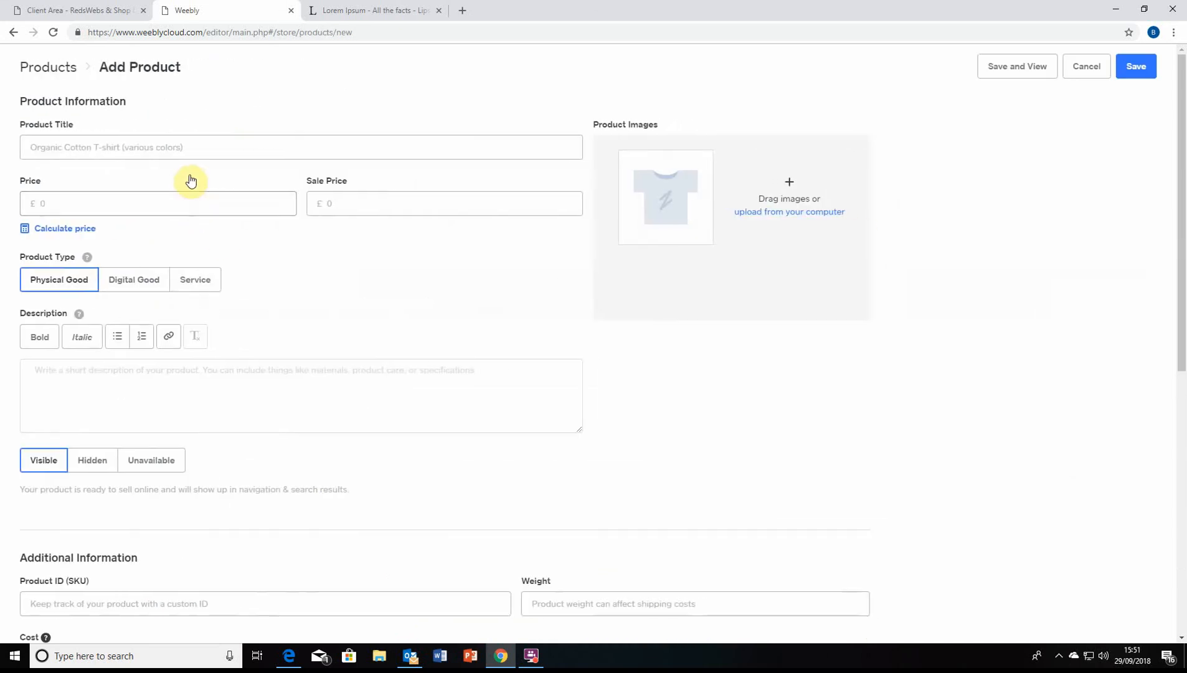
pyautogui.click(198, 151)
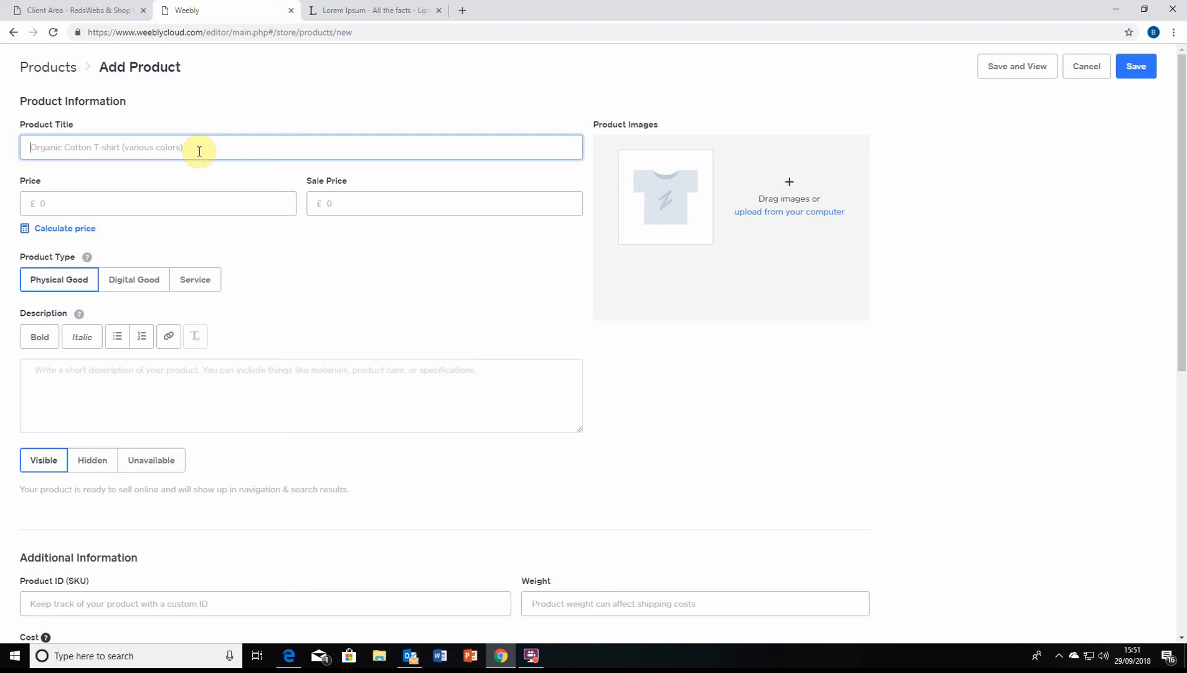
pyautogui.write('Reder Fooder')
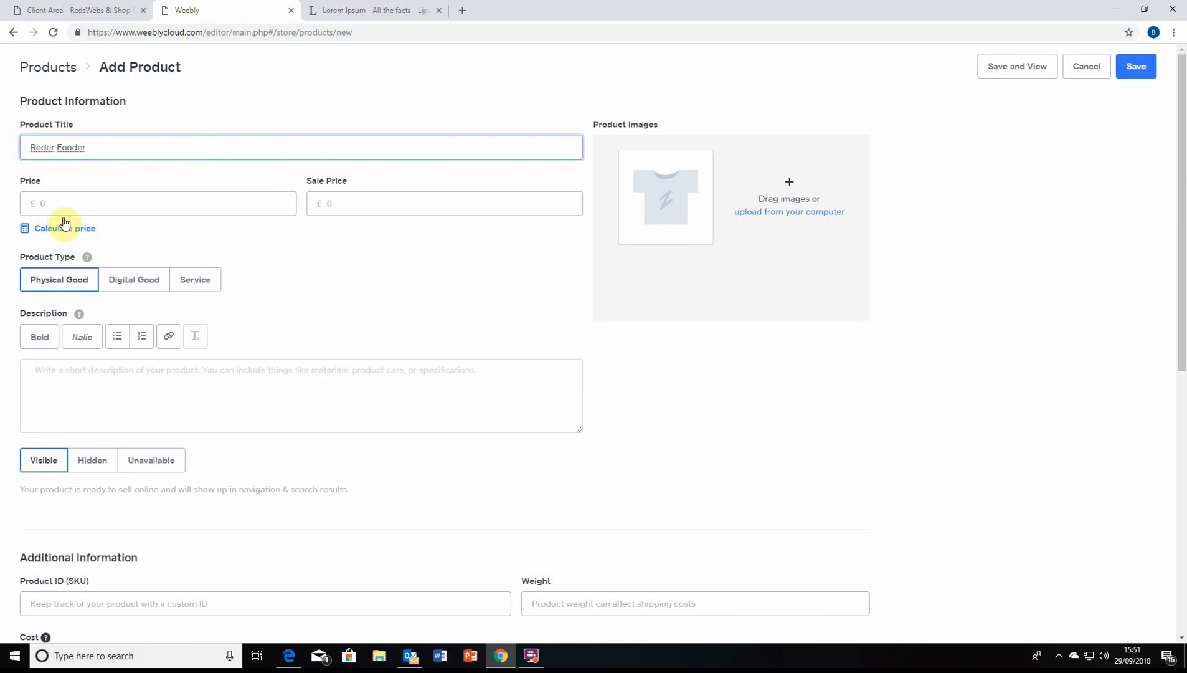
# Give the product a price of 10 and a sale price of 9.99
pyautogui.click(65, 198)
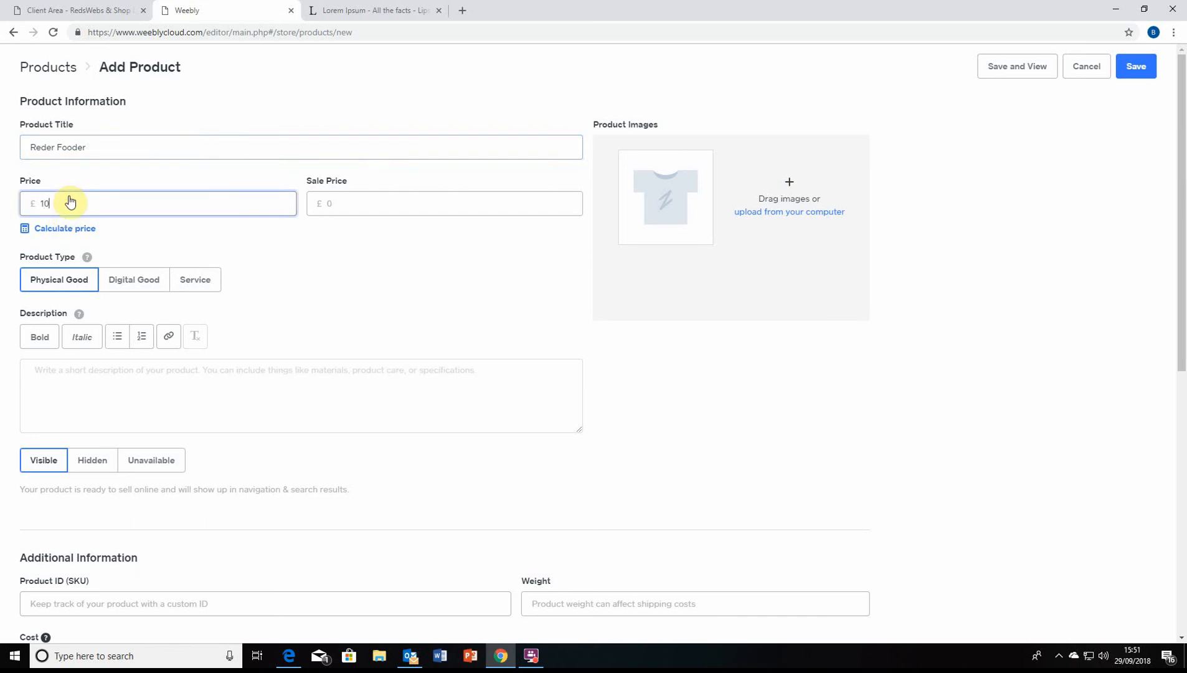
pyautogui.click(337, 207)
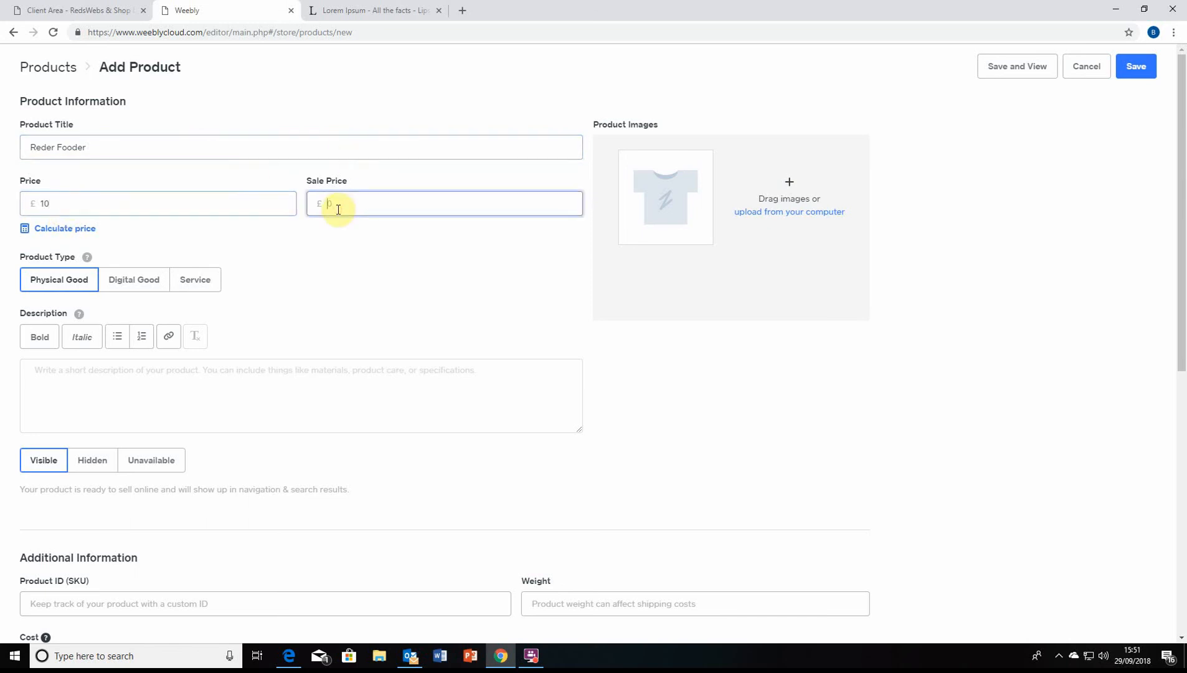
pyautogui.write('9.99')
pyautogui.click(341, 236)
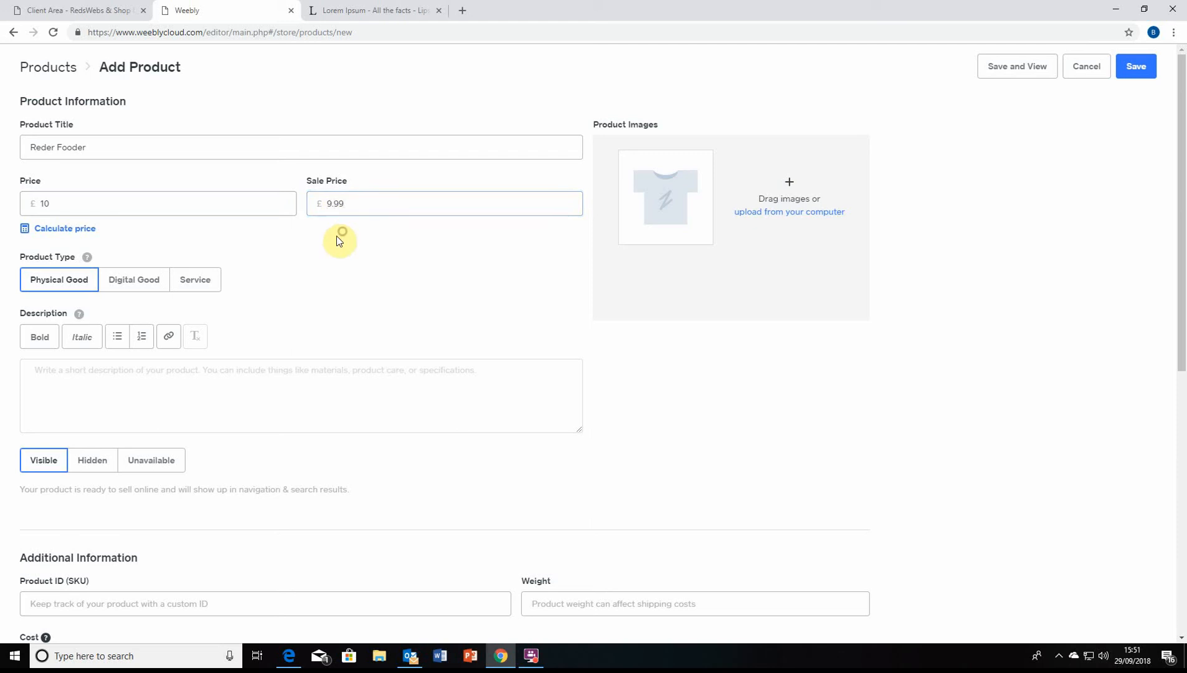
pyautogui.click(77, 238)
pyautogui.scroll(-2, 486, 242)
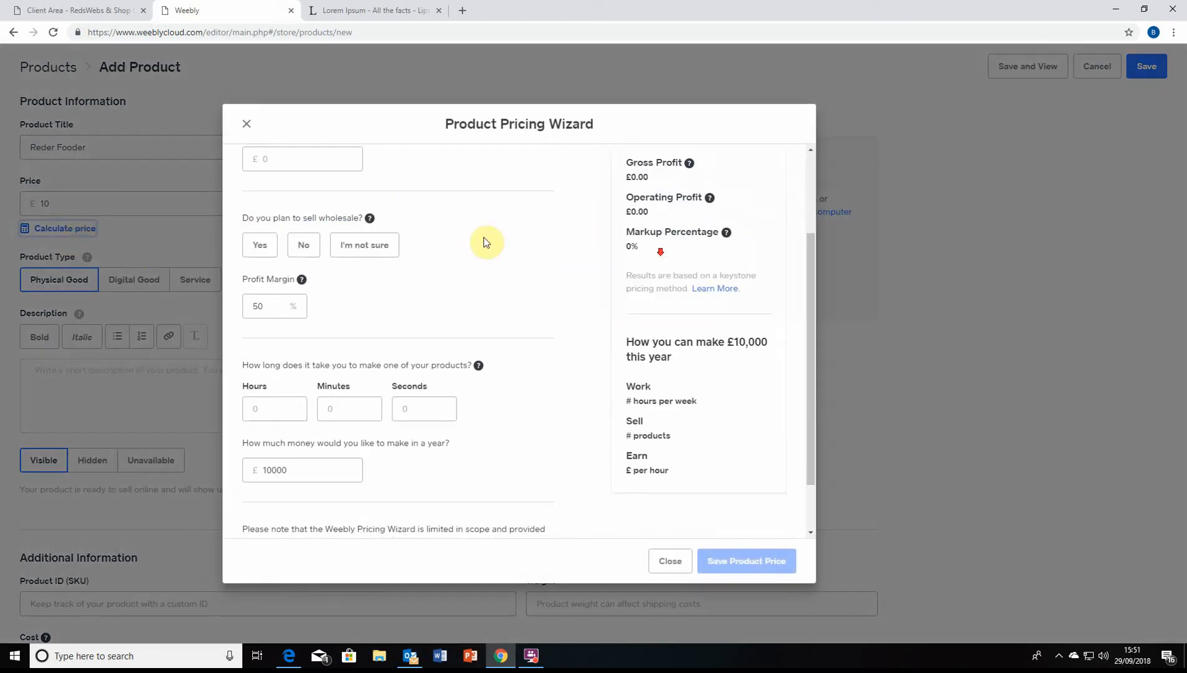
pyautogui.scroll(2, 486, 243)
pyautogui.click(328, 221)
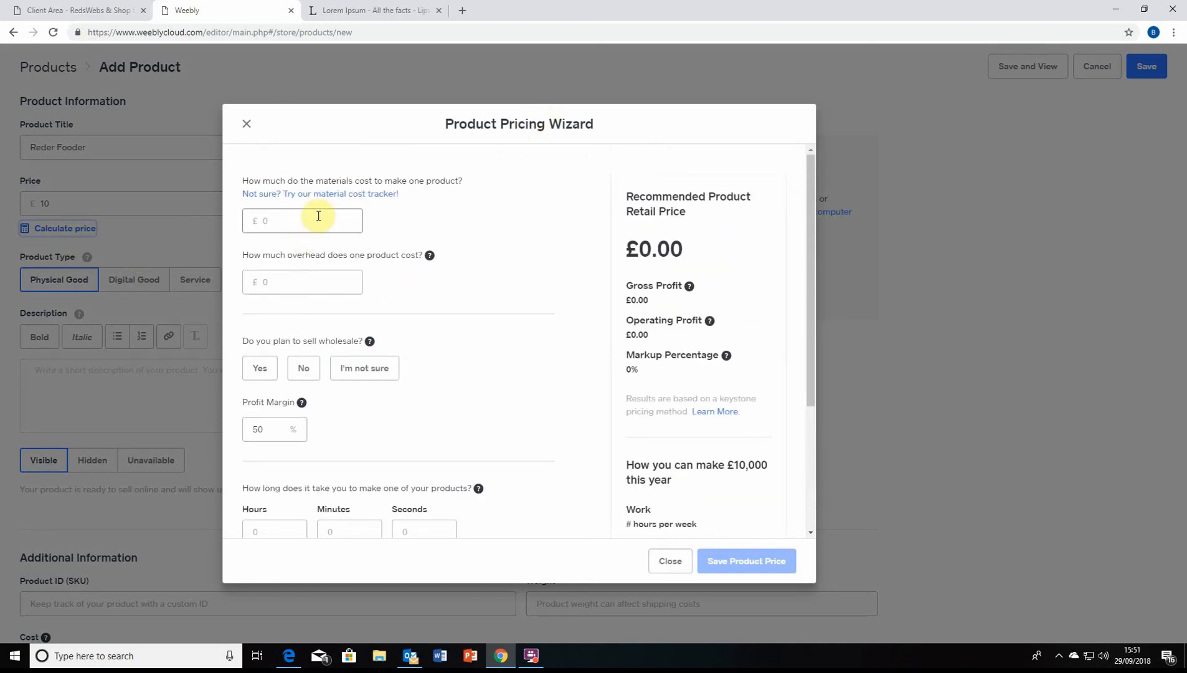
pyautogui.click(322, 276)
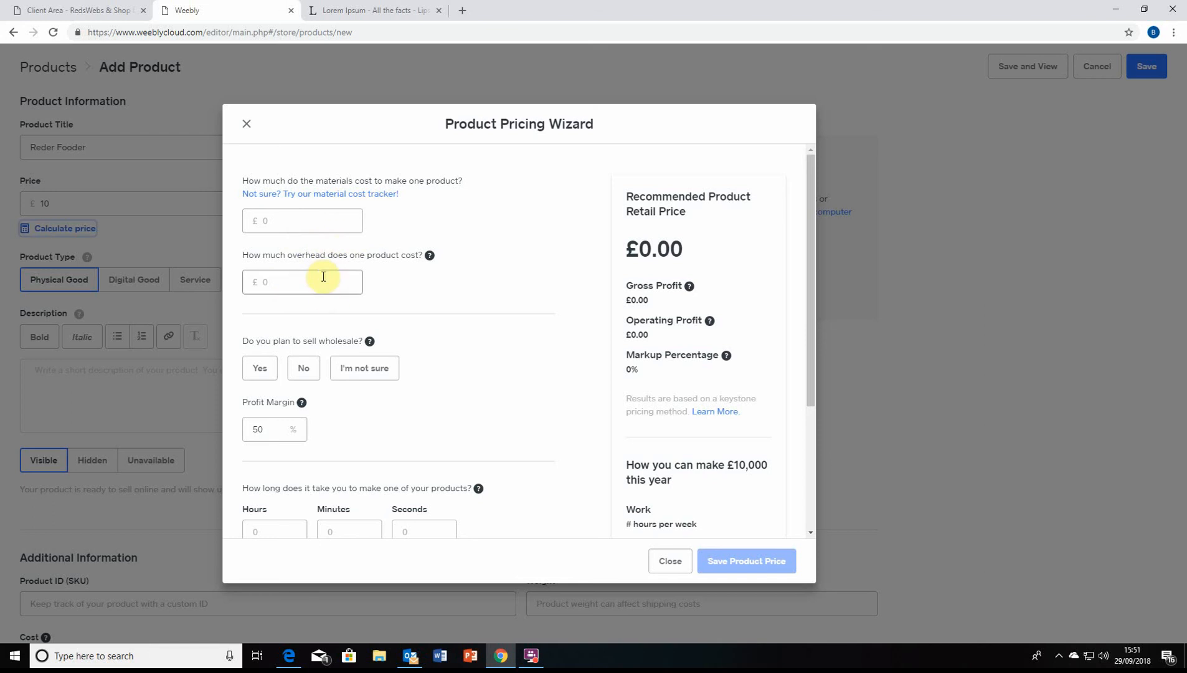
pyautogui.scroll(-2, 392, 271)
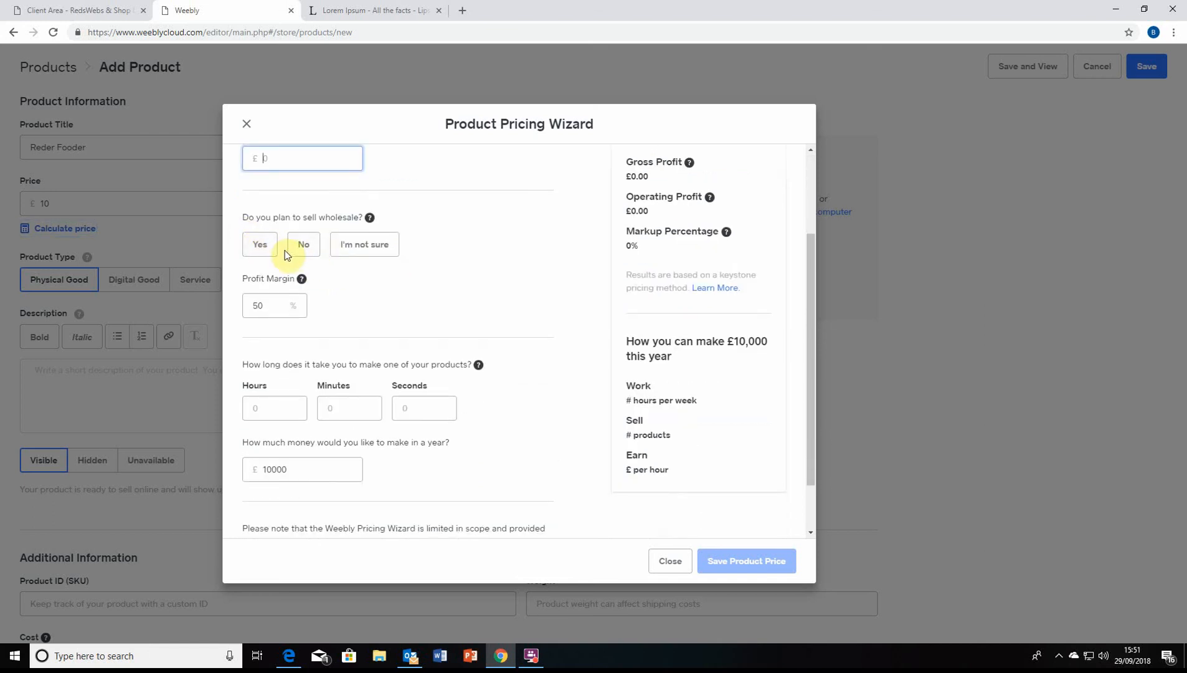
pyautogui.scroll(-1, 311, 249)
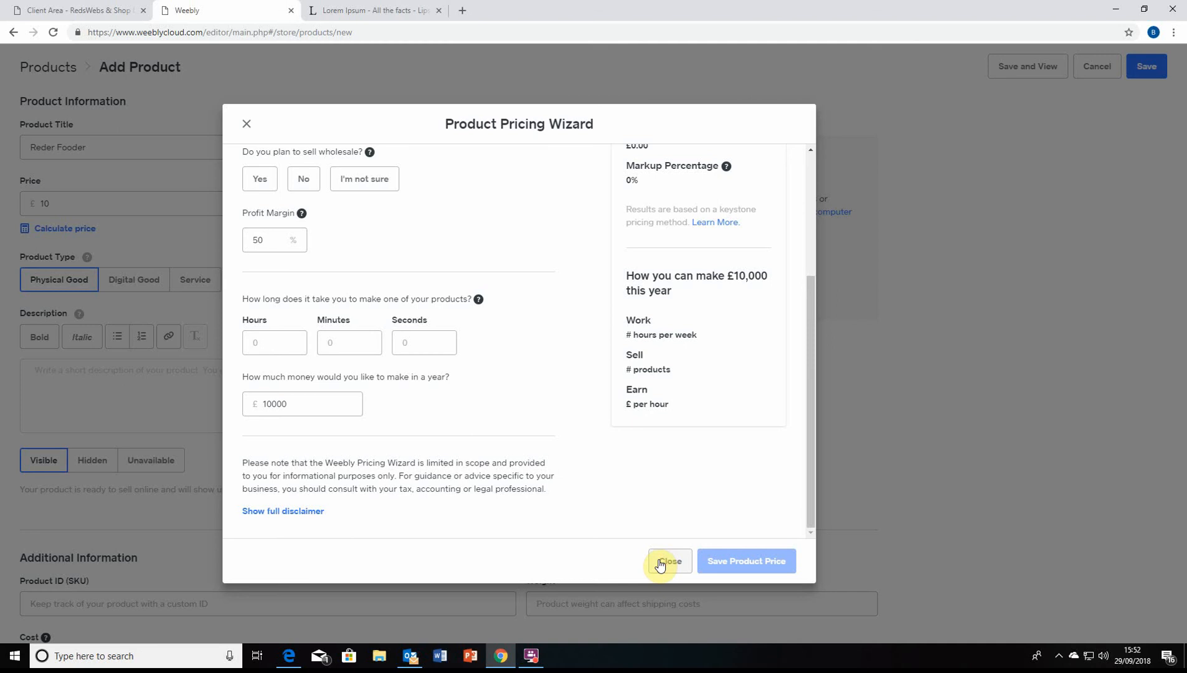
pyautogui.scroll(3, 570, 516)
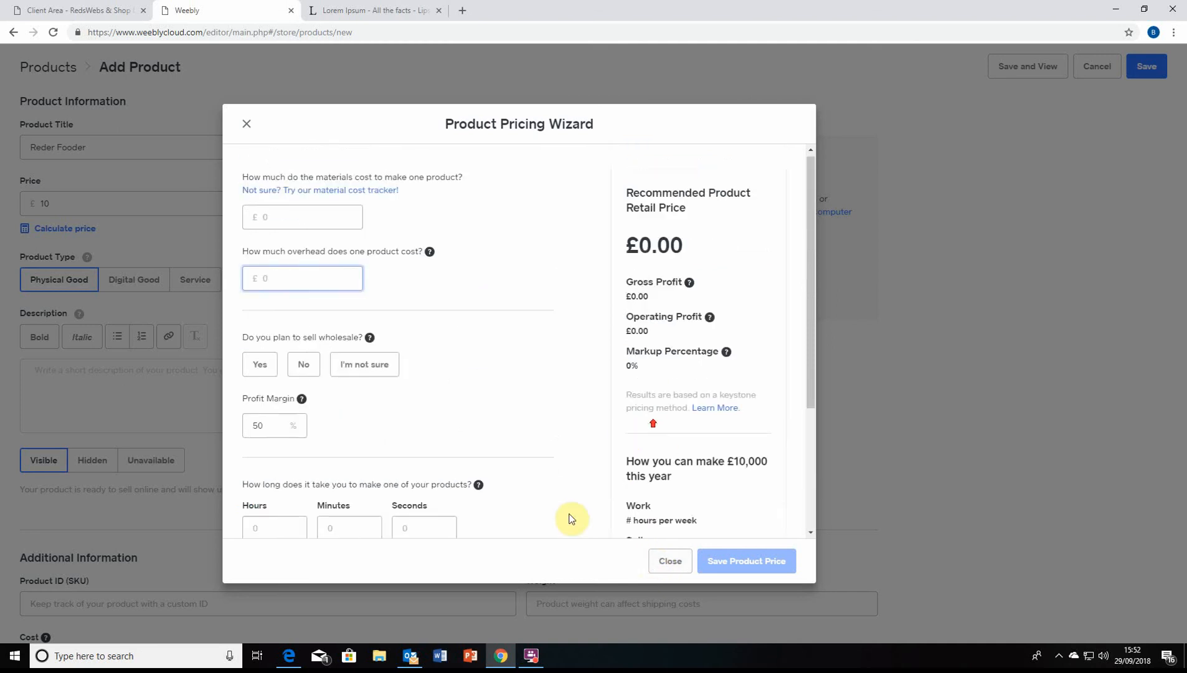
pyautogui.scroll(-3, 628, 480)
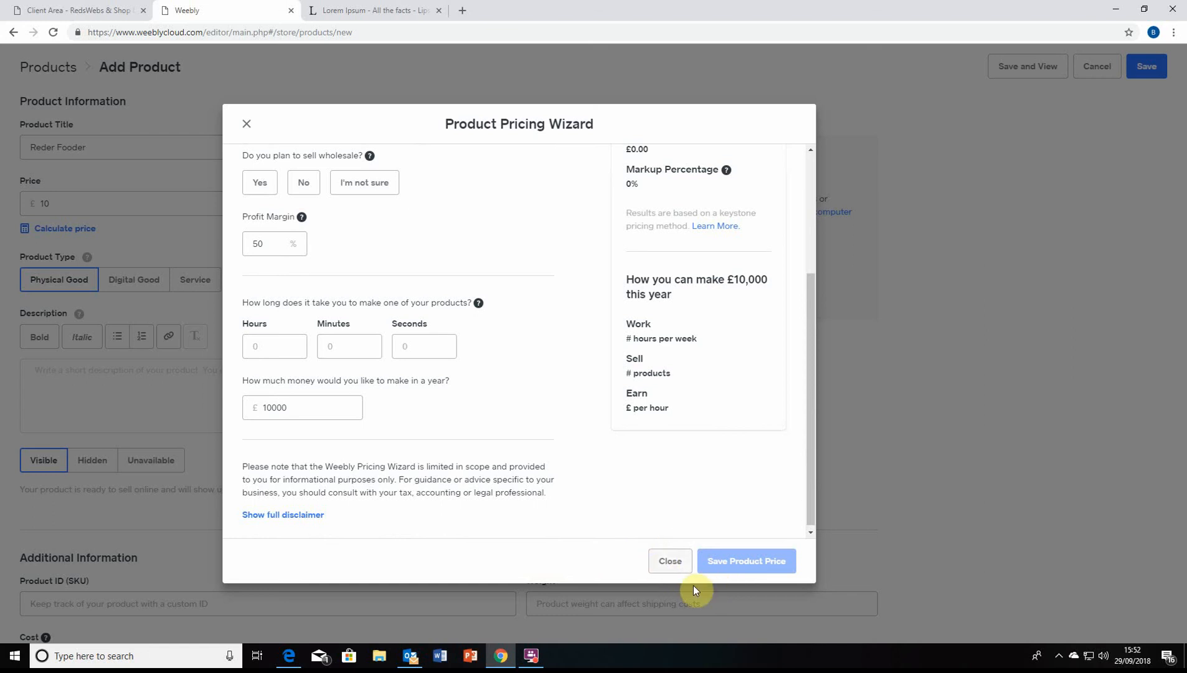
pyautogui.click(659, 560)
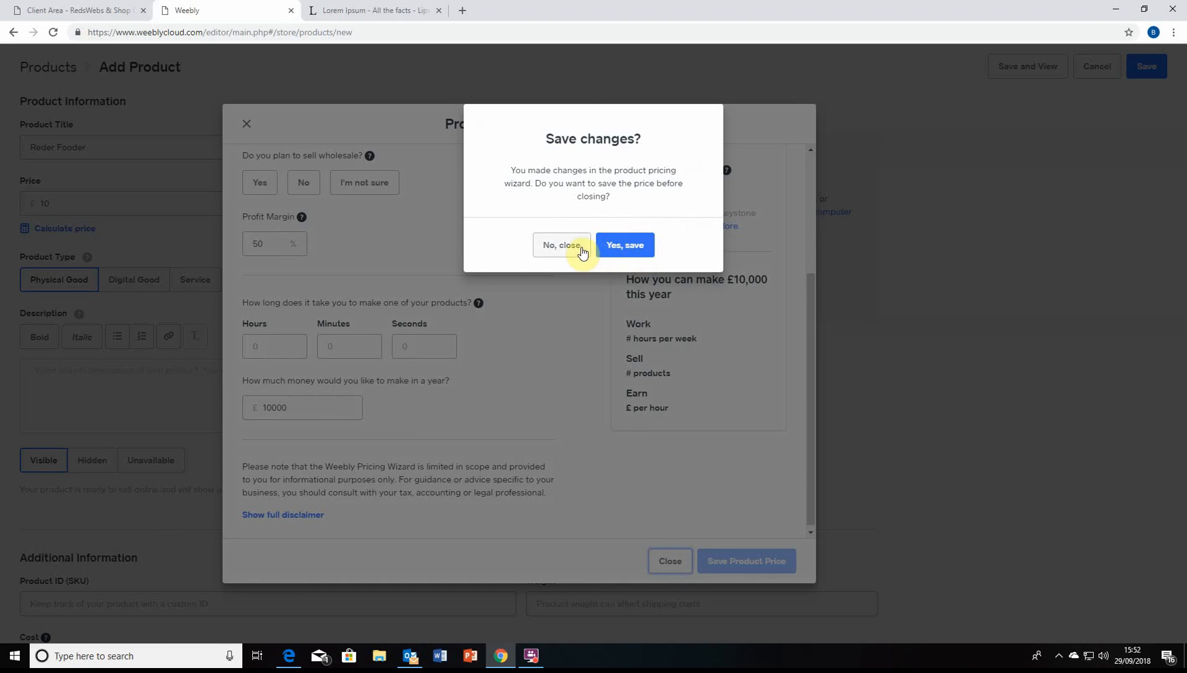
pyautogui.click(561, 245)
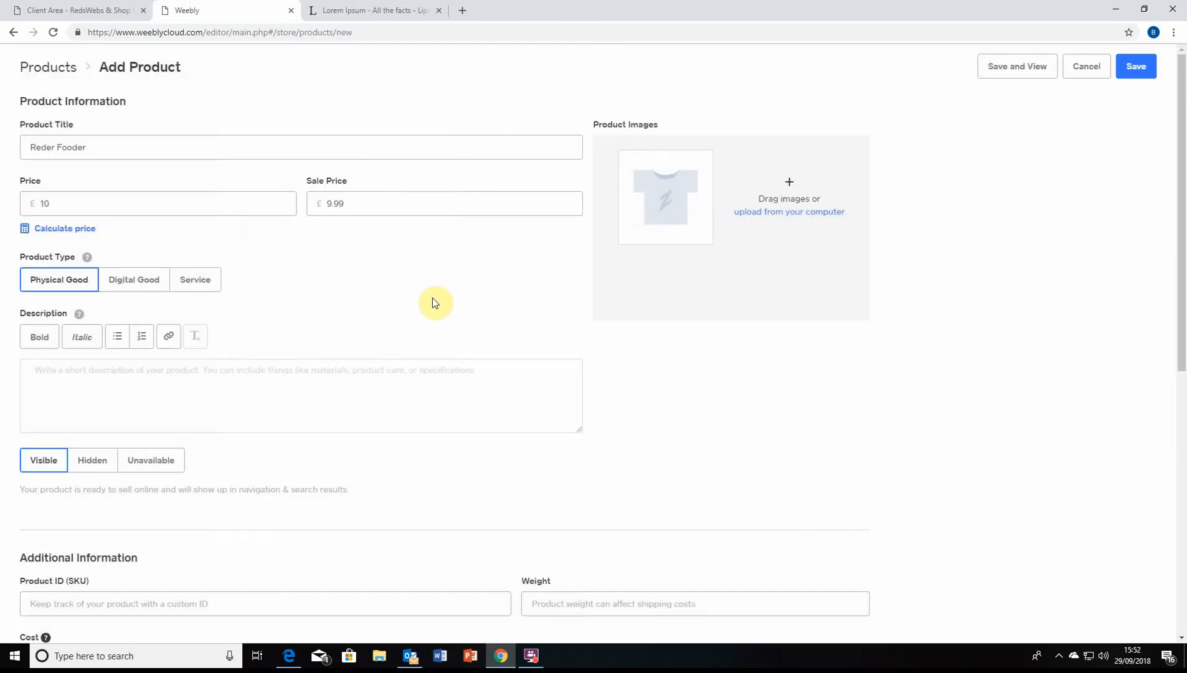
pyautogui.click(305, 377)
pyautogui.scroll(-8, 455, 288)
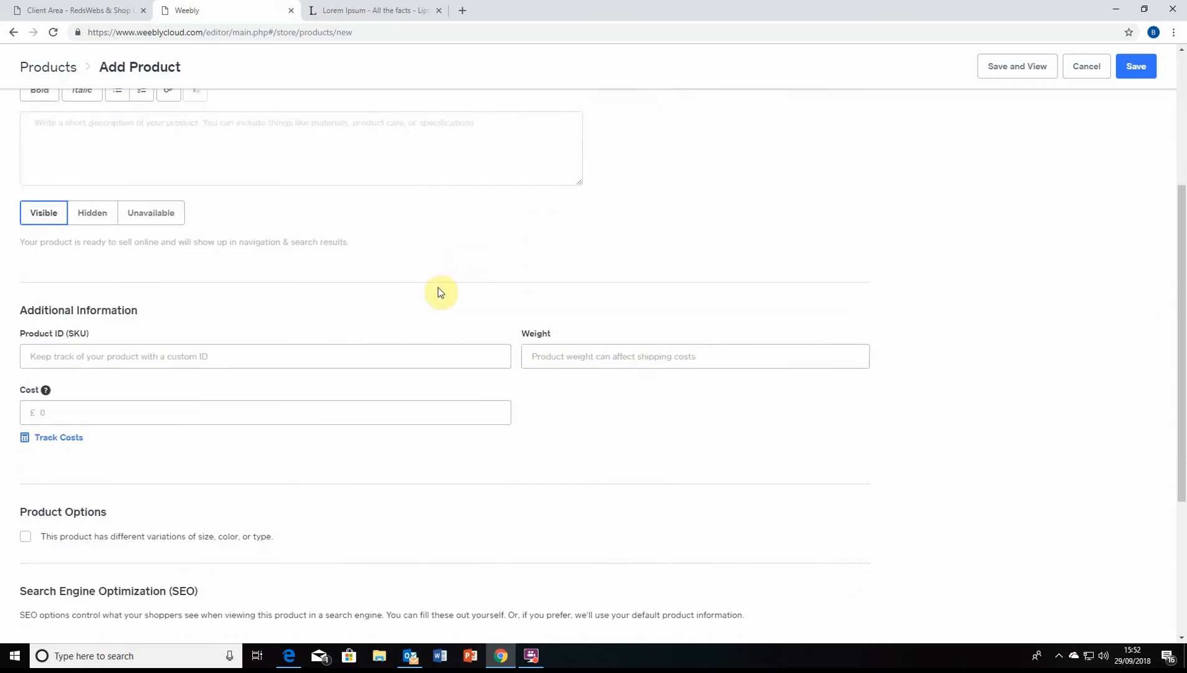
pyautogui.scroll(2, 108, 387)
pyautogui.scroll(-2, 112, 417)
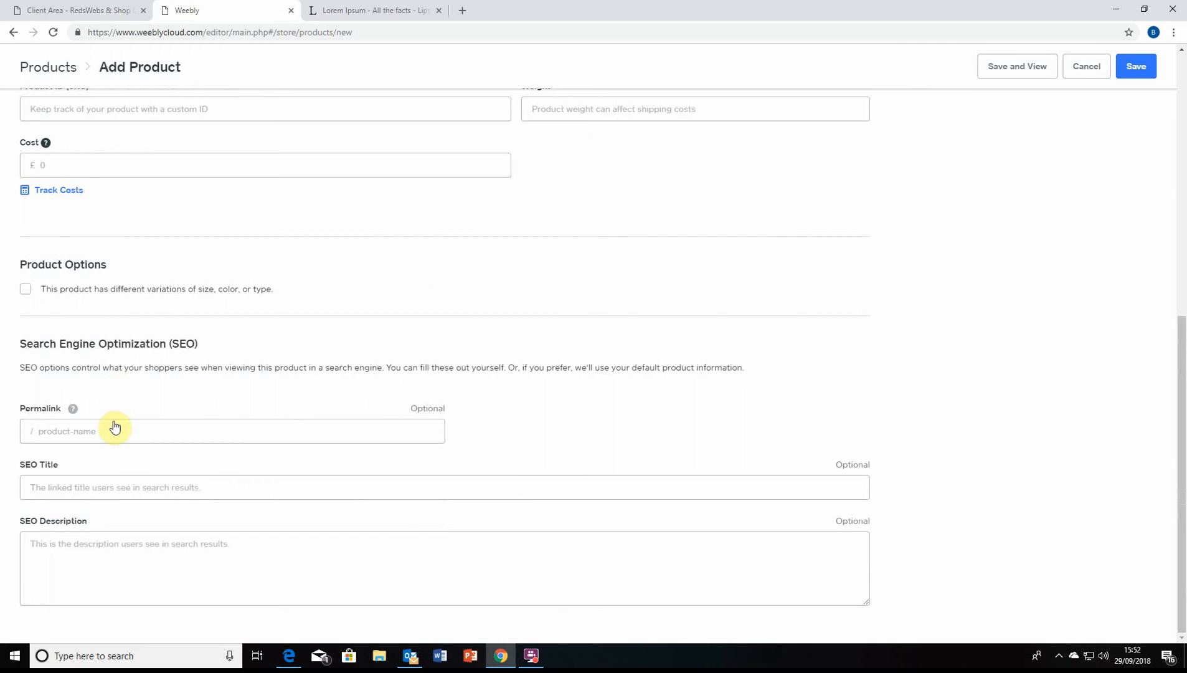
pyautogui.click(111, 430)
pyautogui.scroll(7, 138, 357)
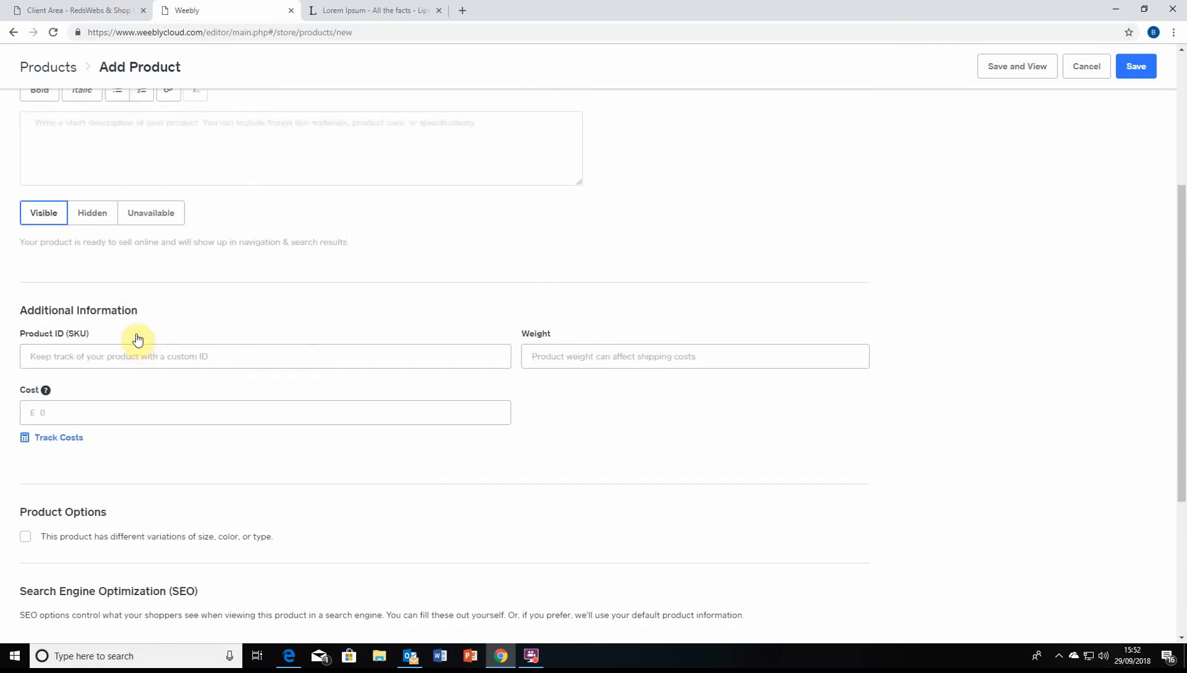
pyautogui.click(154, 325)
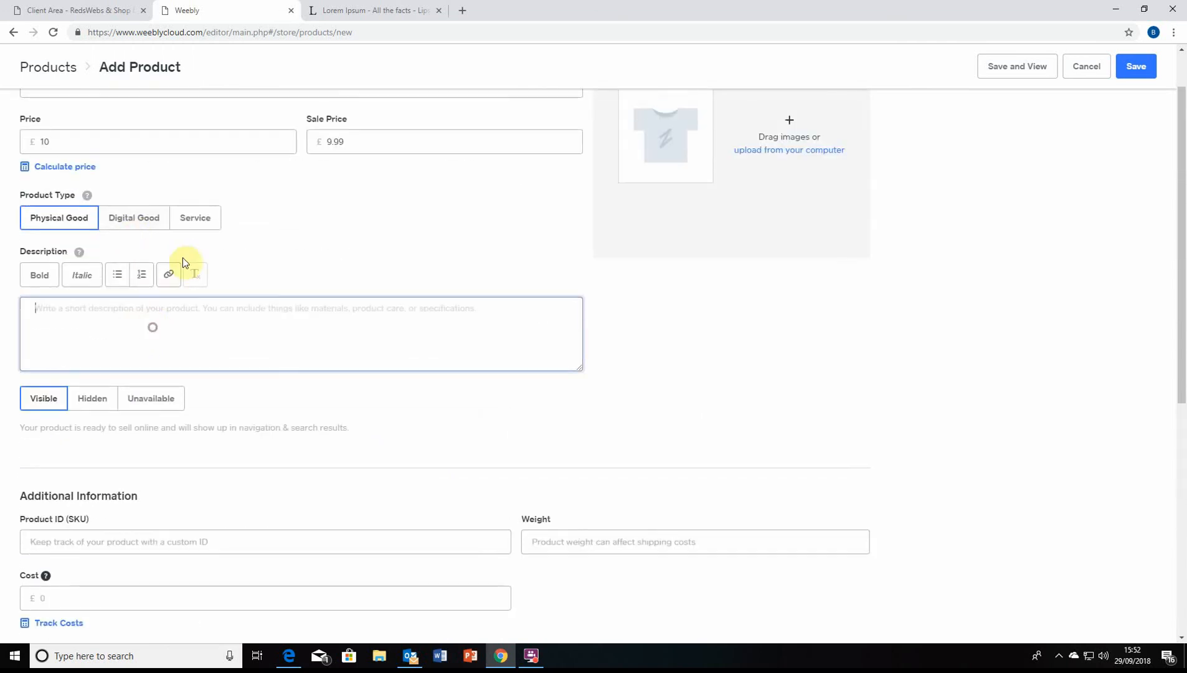
pyautogui.scroll(1, 162, 261)
pyautogui.scroll(-7, 111, 423)
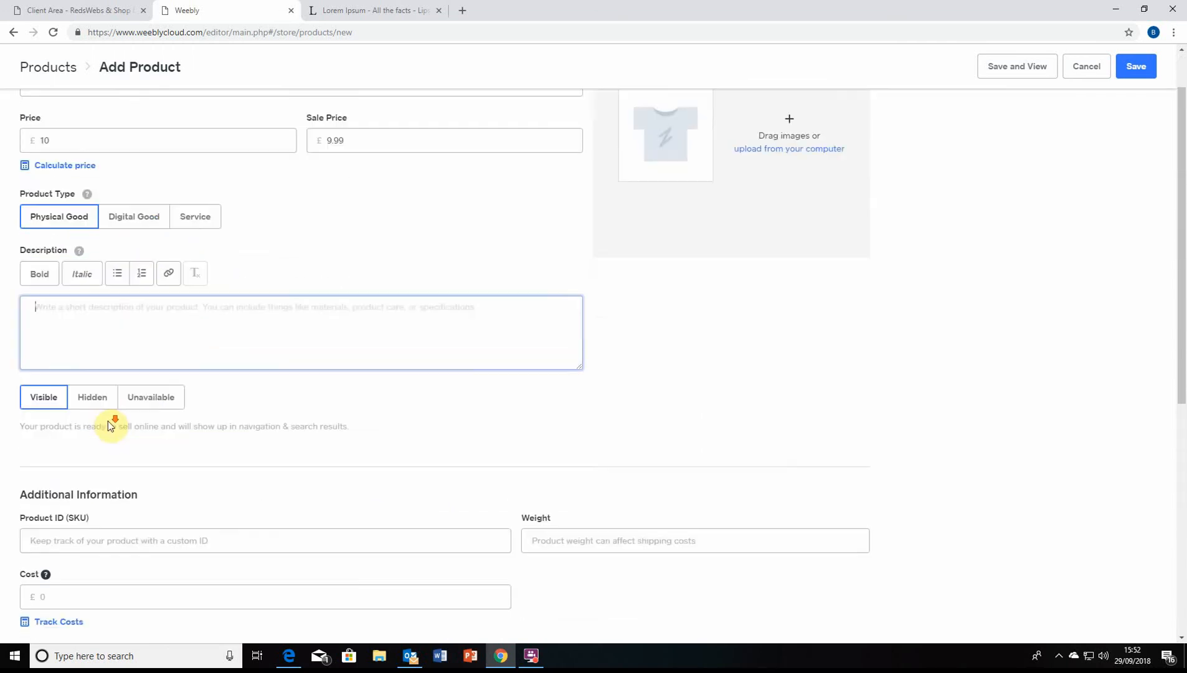
pyautogui.click(135, 227)
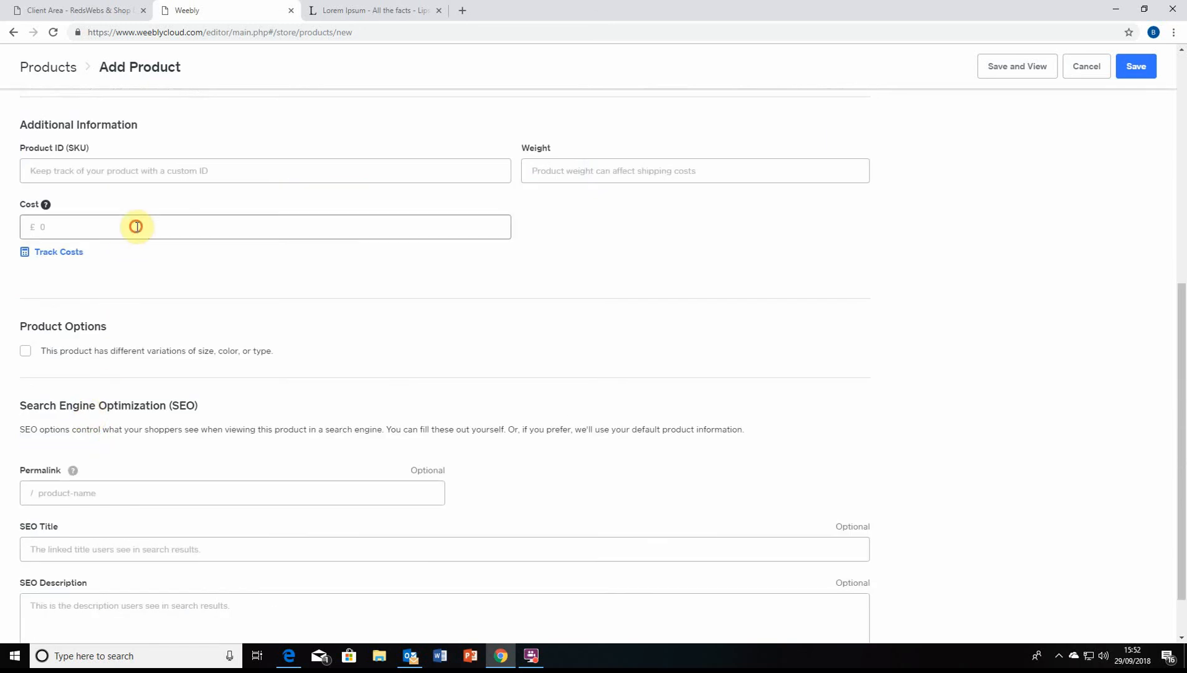
pyautogui.scroll(2, 223, 165)
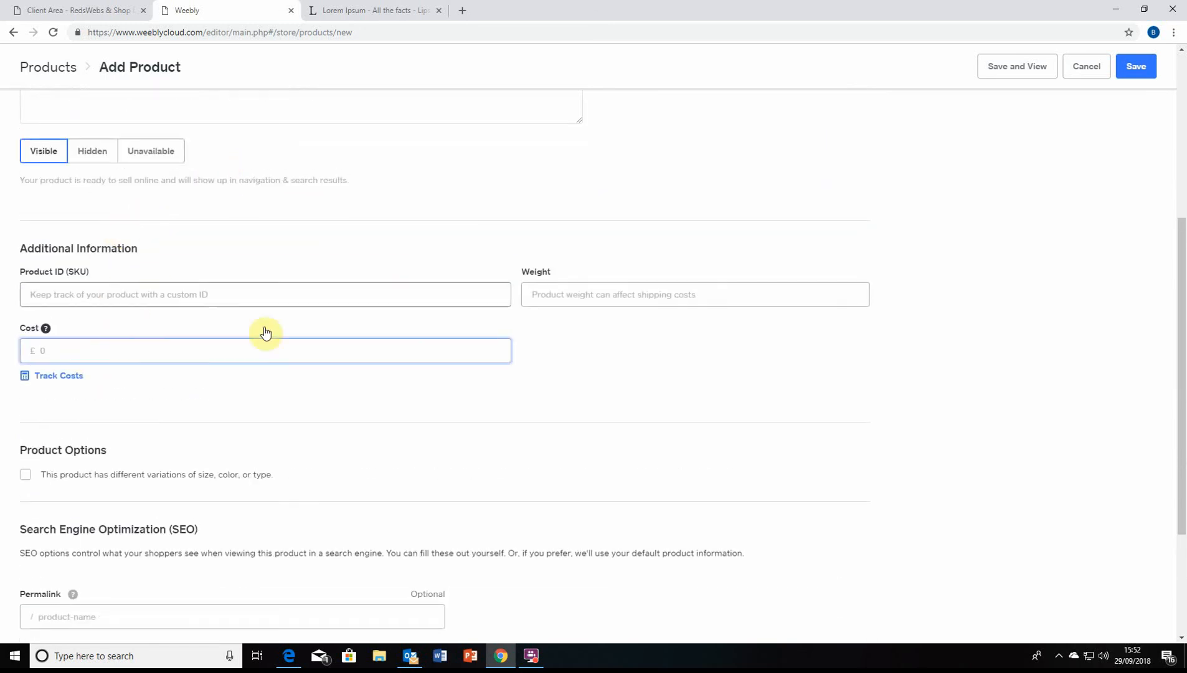
pyautogui.scroll(-2, 574, 444)
pyautogui.scroll(1, 471, 426)
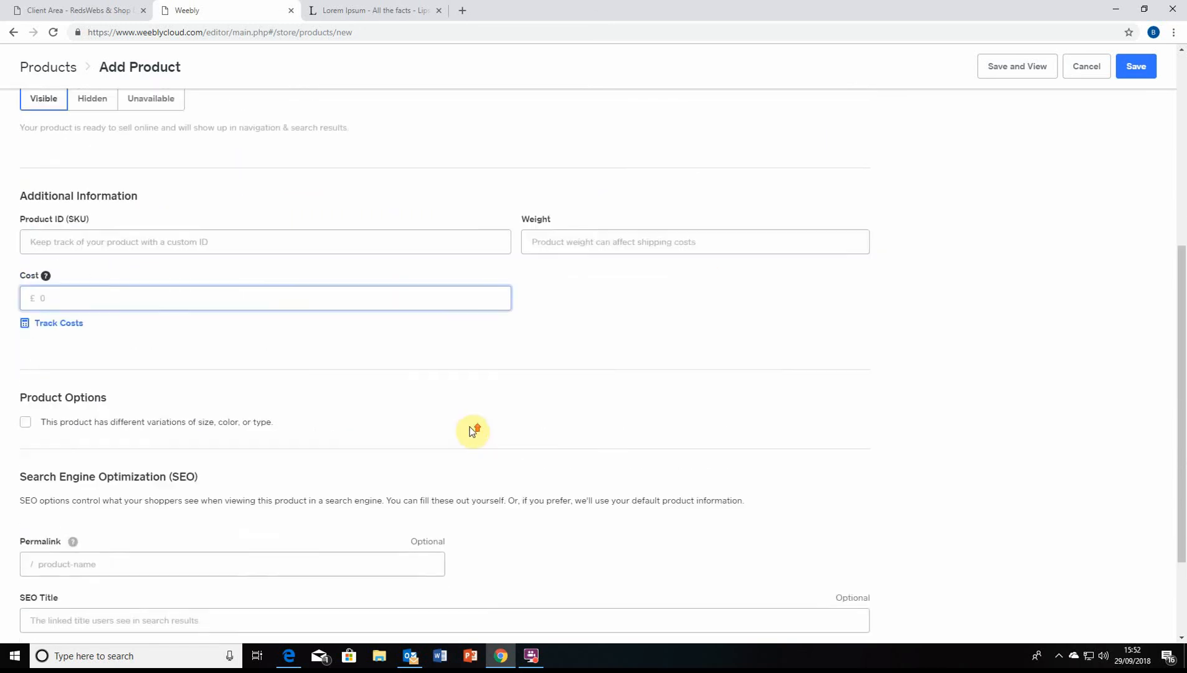
pyautogui.scroll(-1, 455, 461)
pyautogui.click(70, 314)
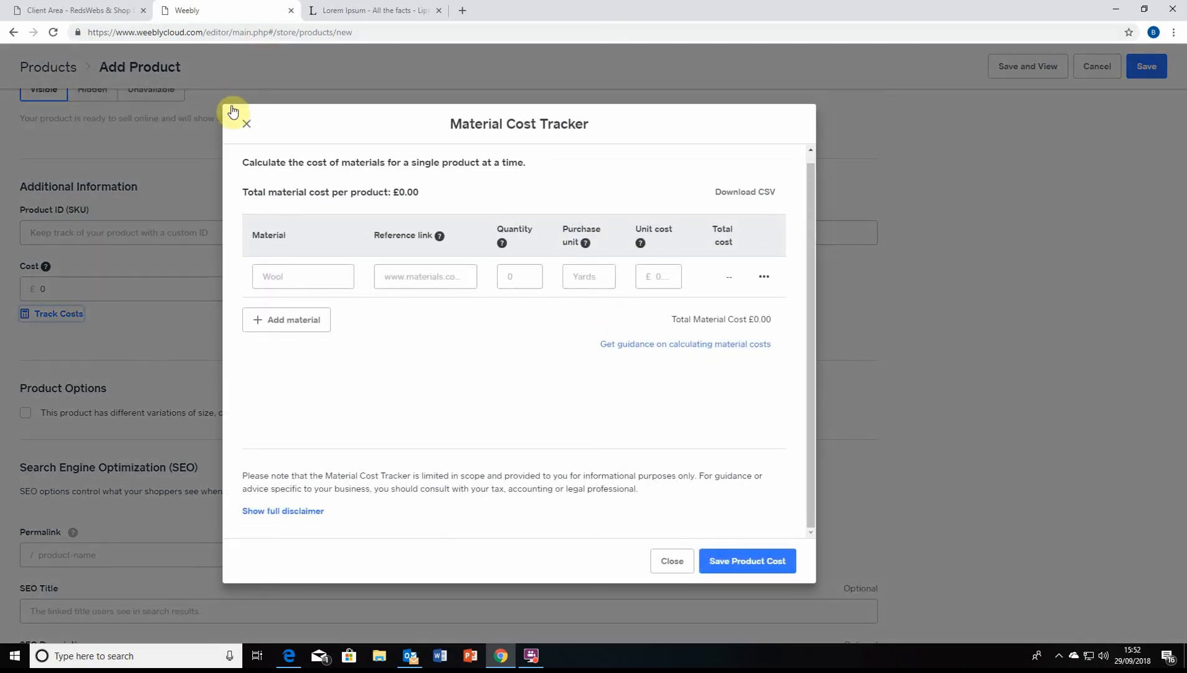
pyautogui.click(256, 123)
pyautogui.scroll(-2, 106, 246)
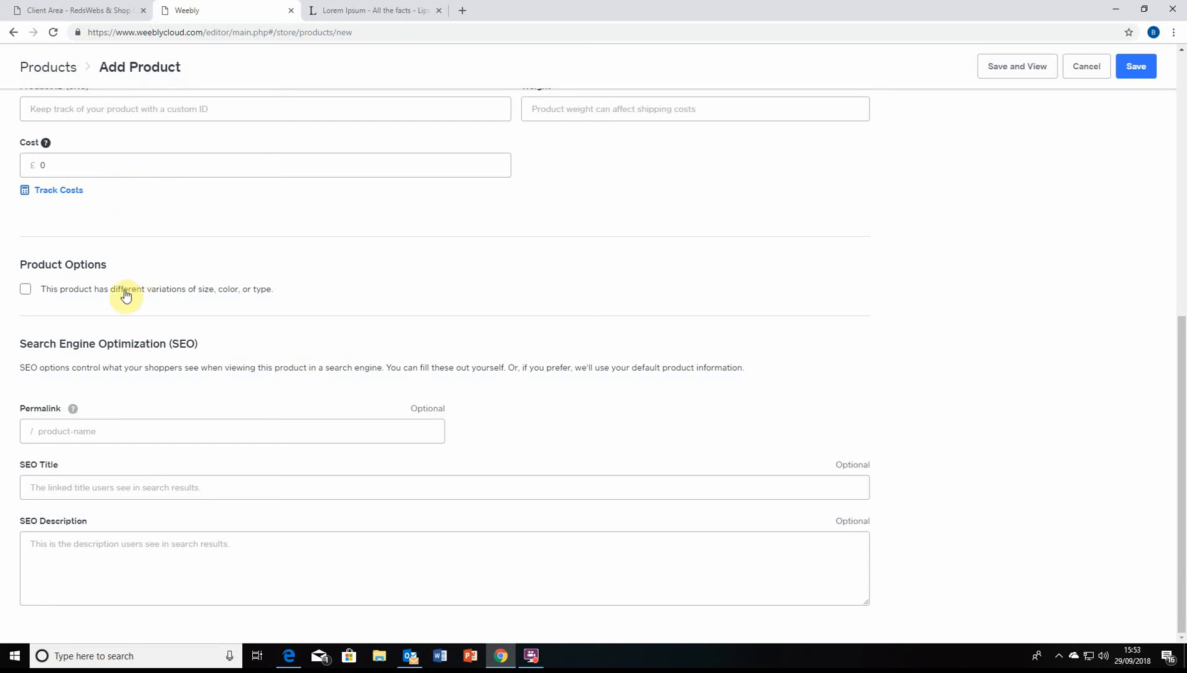
pyautogui.click(166, 431)
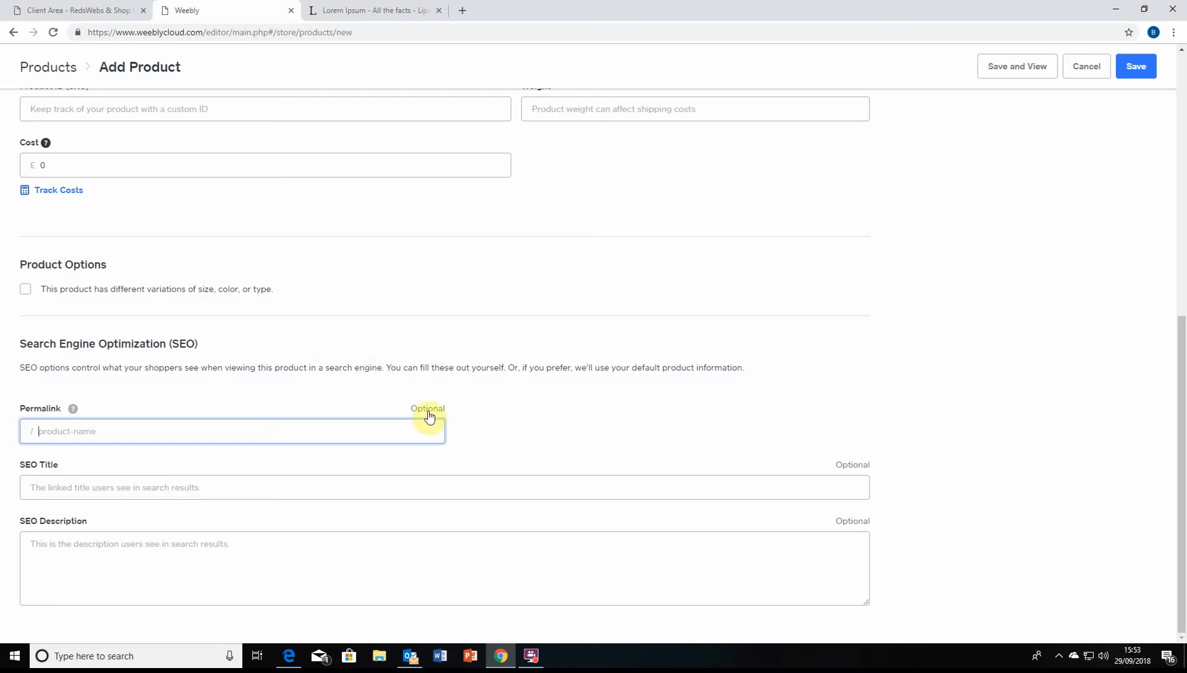
pyautogui.click(282, 375)
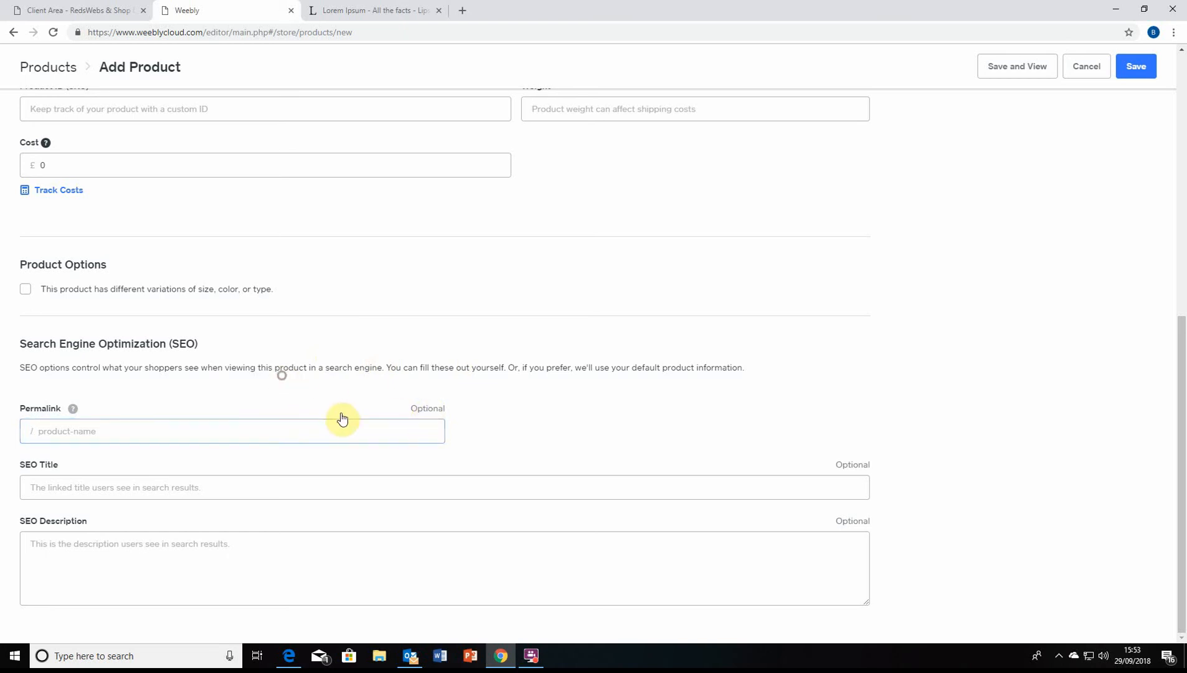
pyautogui.click(294, 428)
pyautogui.click(340, 388)
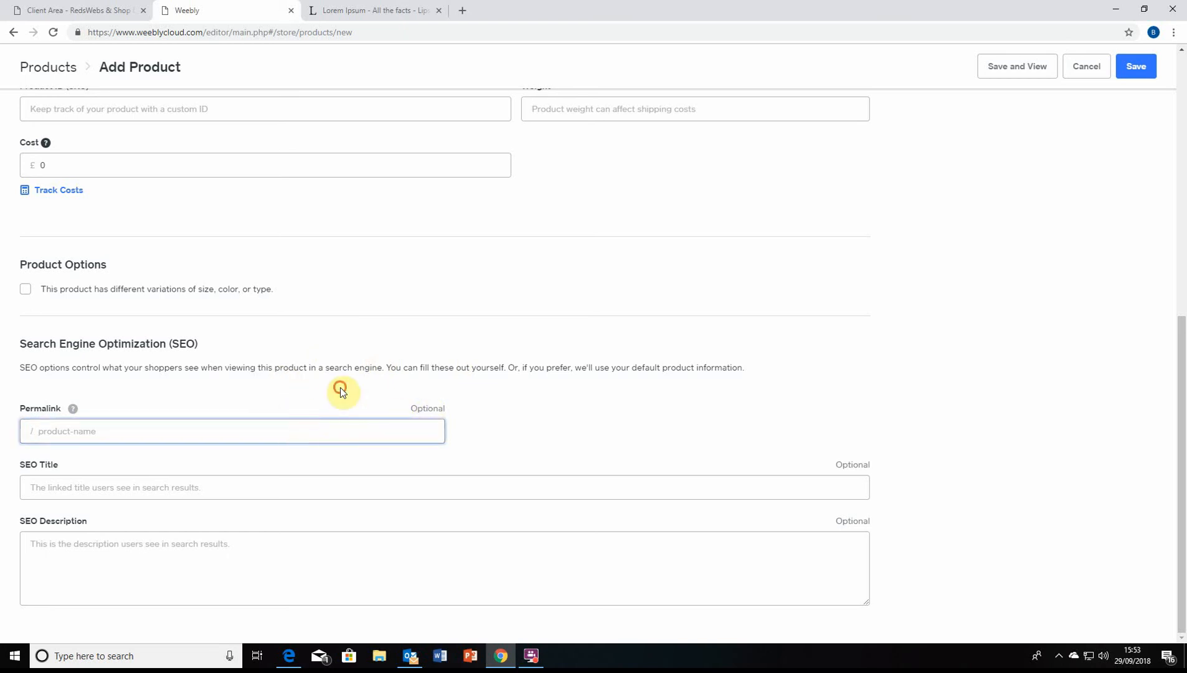
pyautogui.click(249, 436)
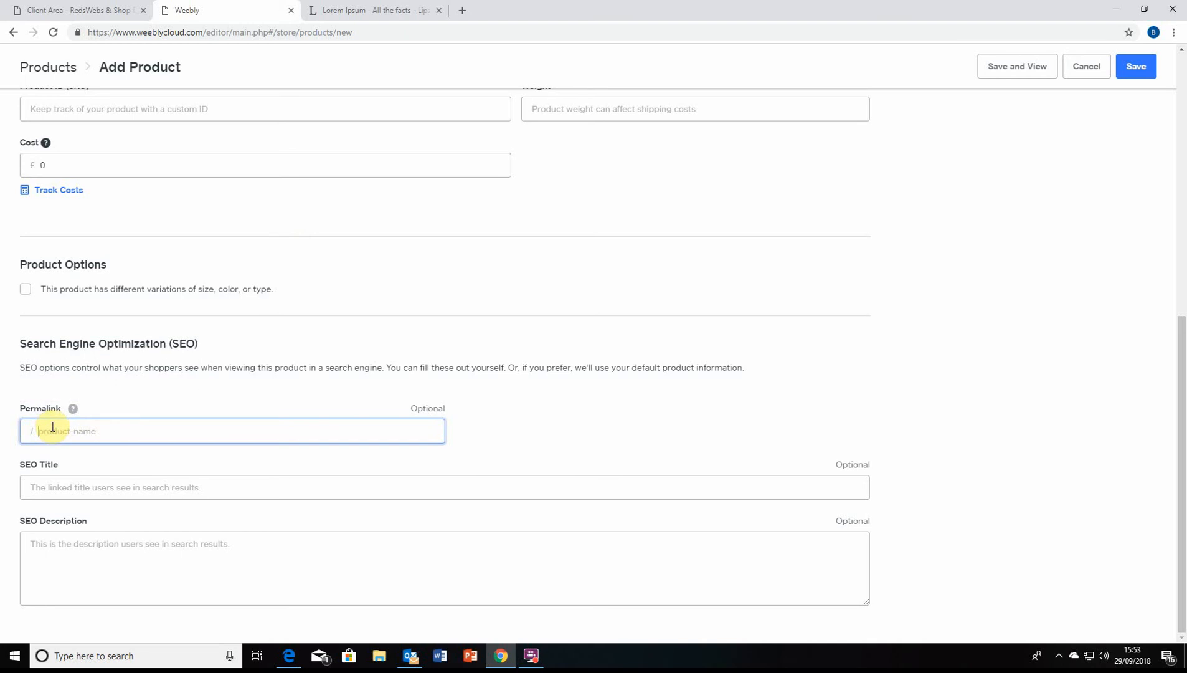
# Clear the Reder Fooder product's permalink so it is left blank
pyautogui.write('reders-fooders')
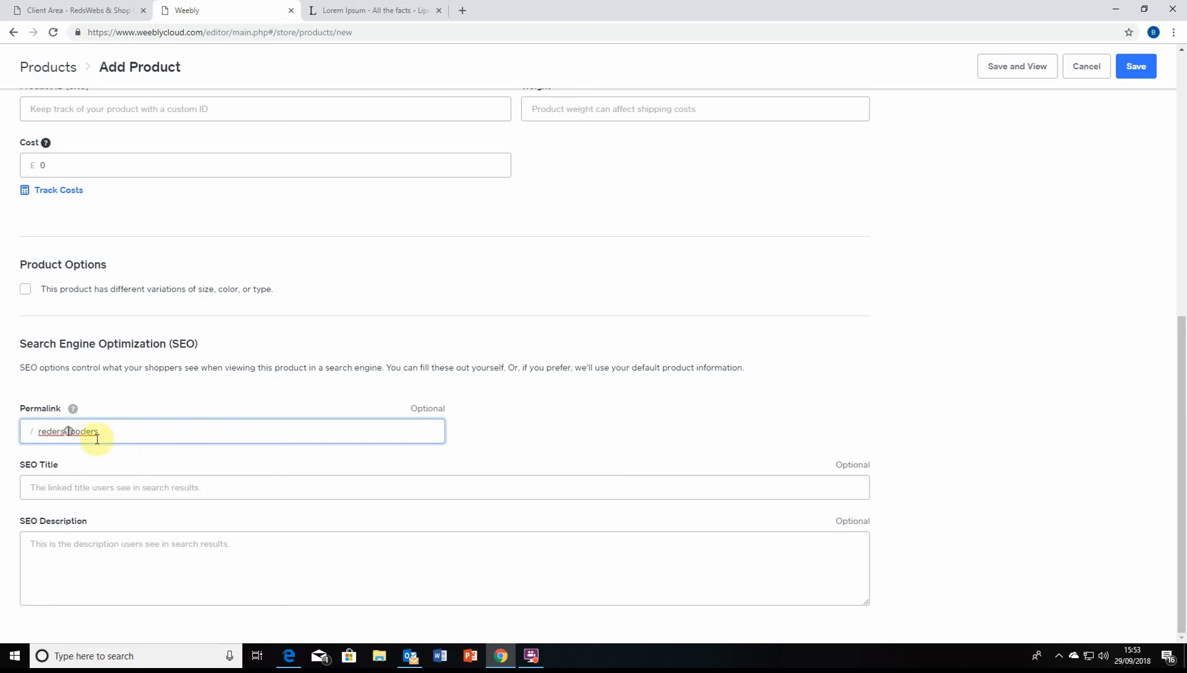
pyautogui.press('BackSpace')
pyautogui.write('-')
pyautogui.tripleClick(112, 432)
pyautogui.press('BackSpace')
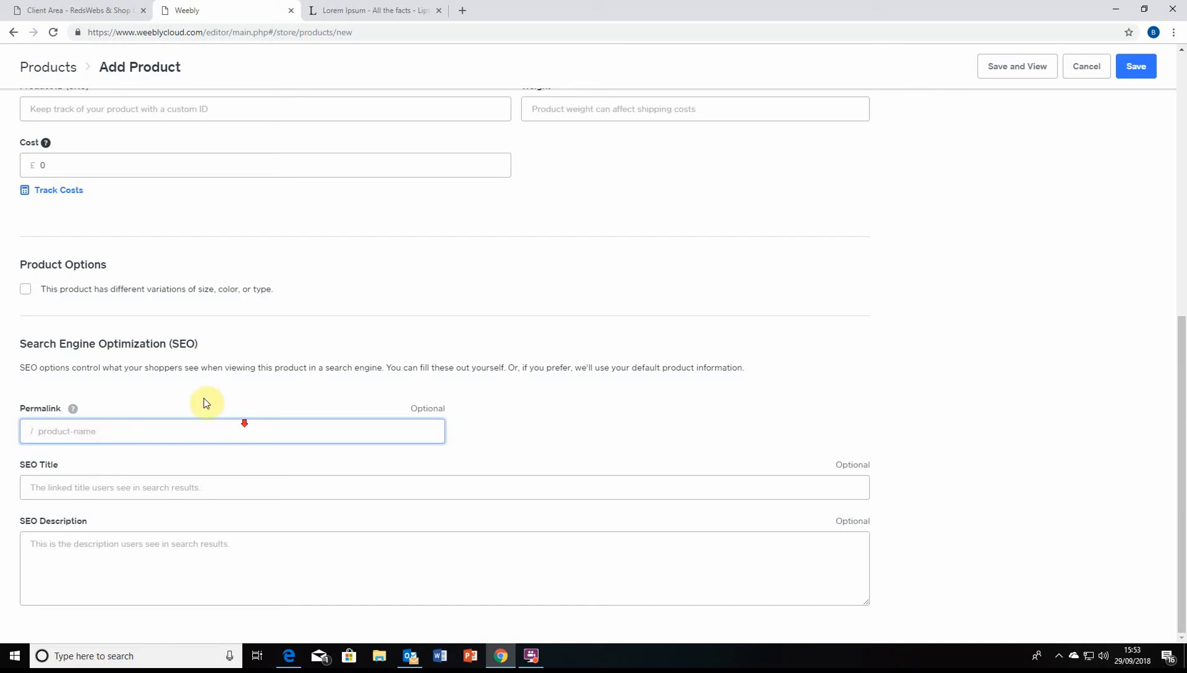
# Move back and forth between the SEO Title and SEO Description fields without entering anything
pyautogui.click(180, 484)
pyautogui.click(180, 548)
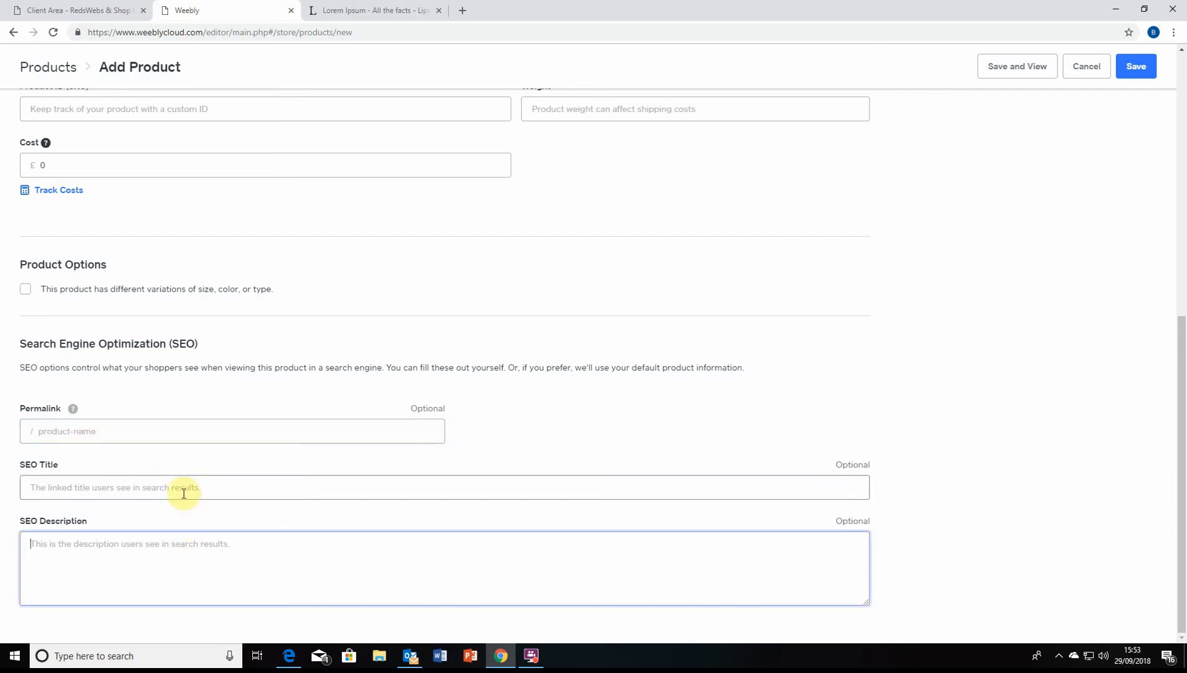
pyautogui.click(183, 491)
pyautogui.click(205, 548)
pyautogui.click(193, 492)
pyautogui.click(191, 574)
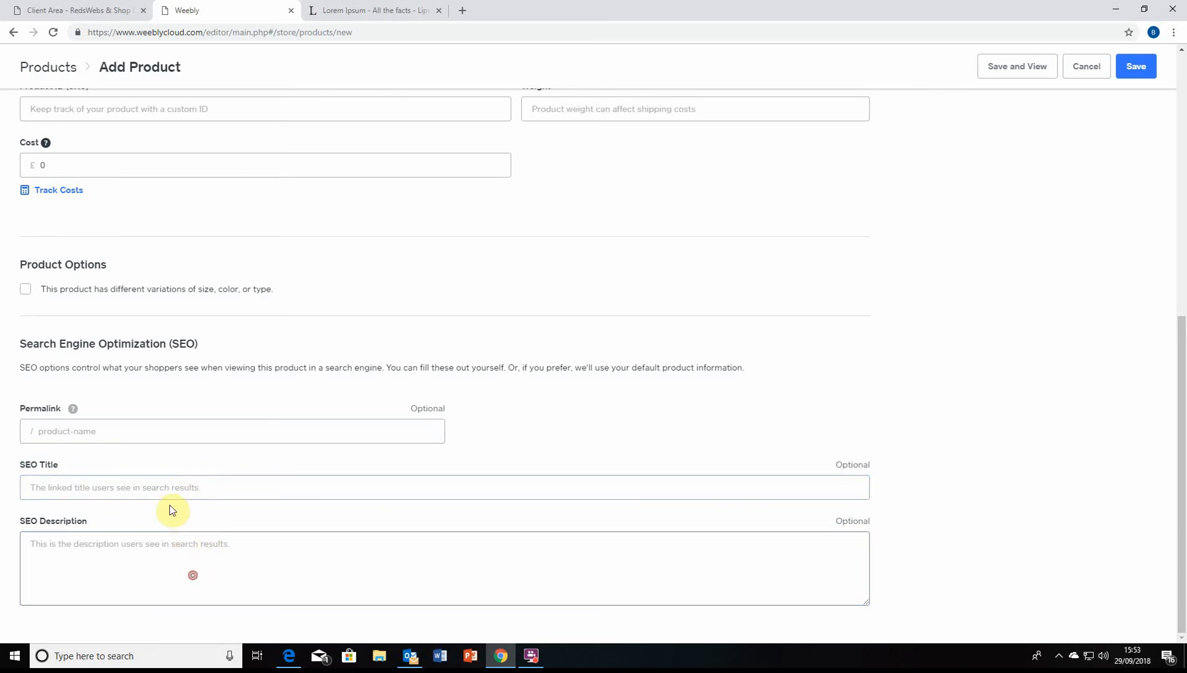
pyautogui.click(163, 488)
pyautogui.click(167, 535)
pyautogui.click(177, 487)
pyautogui.click(178, 548)
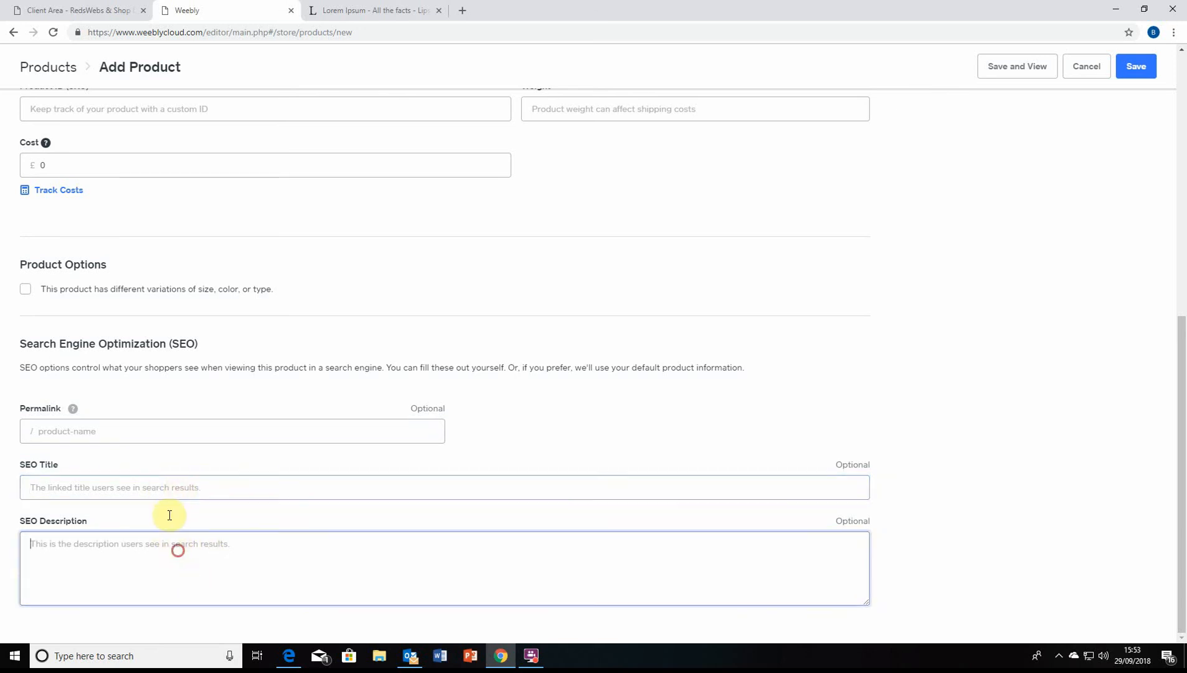
pyautogui.click(172, 488)
pyautogui.click(179, 556)
pyautogui.click(164, 487)
pyautogui.click(170, 545)
pyautogui.click(165, 481)
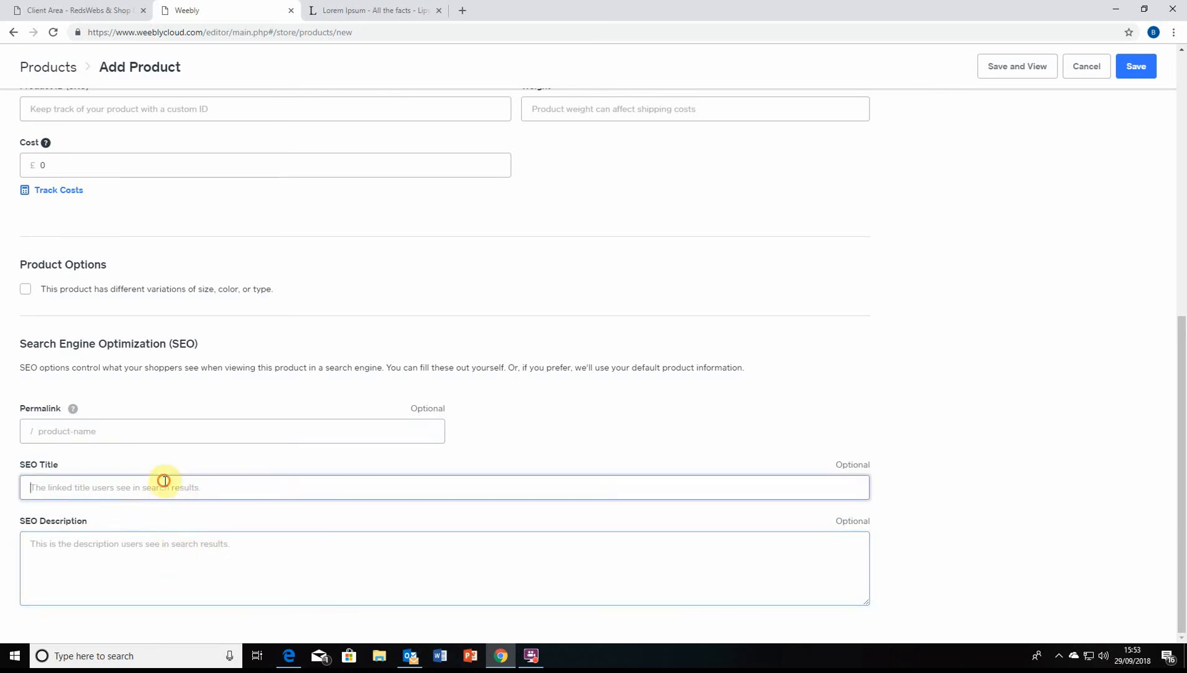
pyautogui.click(190, 573)
pyautogui.click(196, 489)
# Save the Reder Fooder product and go to the store's Categories page
pyautogui.scroll(8, 877, 443)
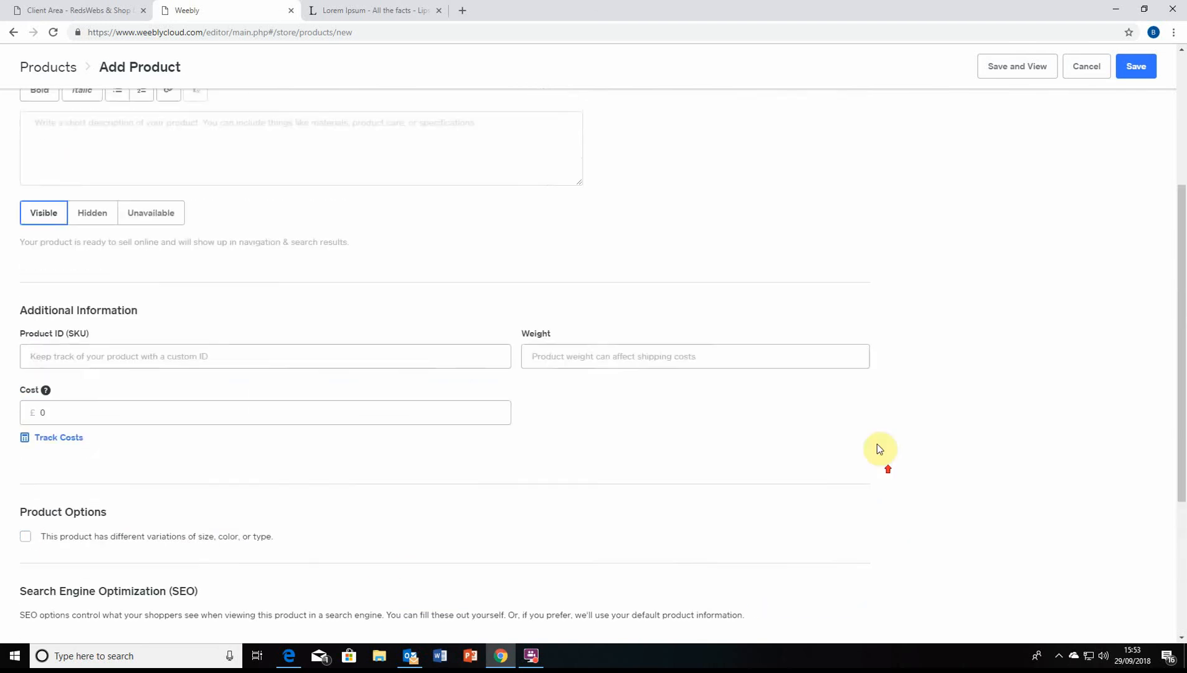
pyautogui.scroll(-8, 800, 501)
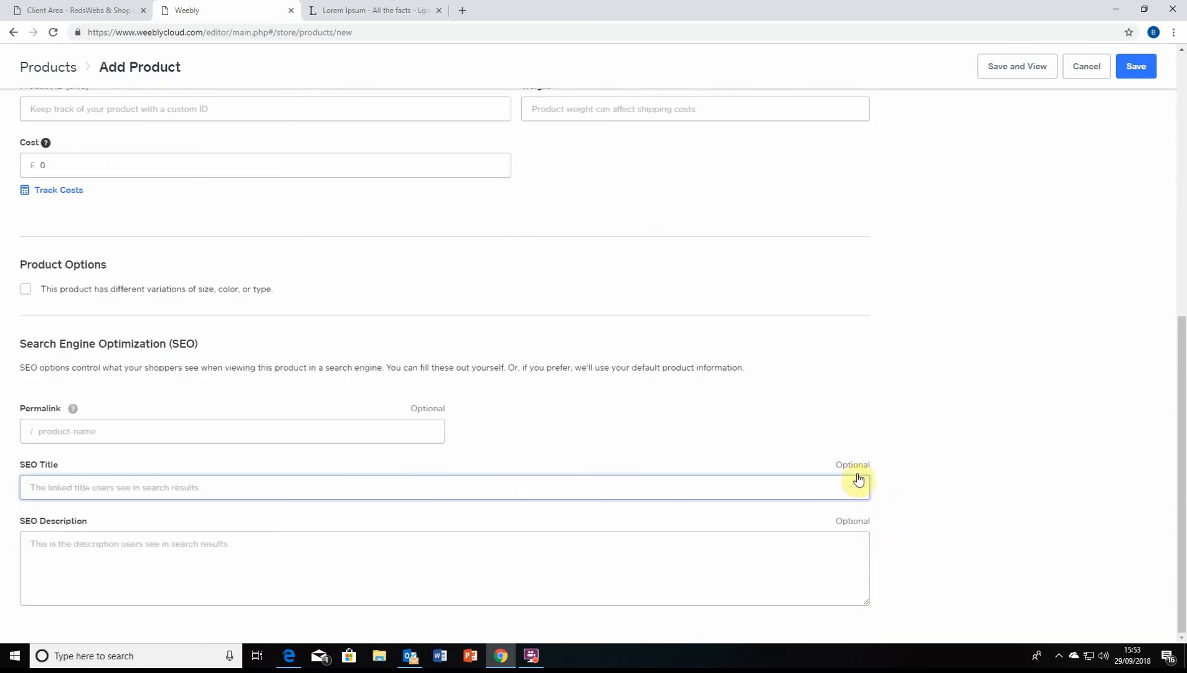
pyautogui.scroll(8, 927, 415)
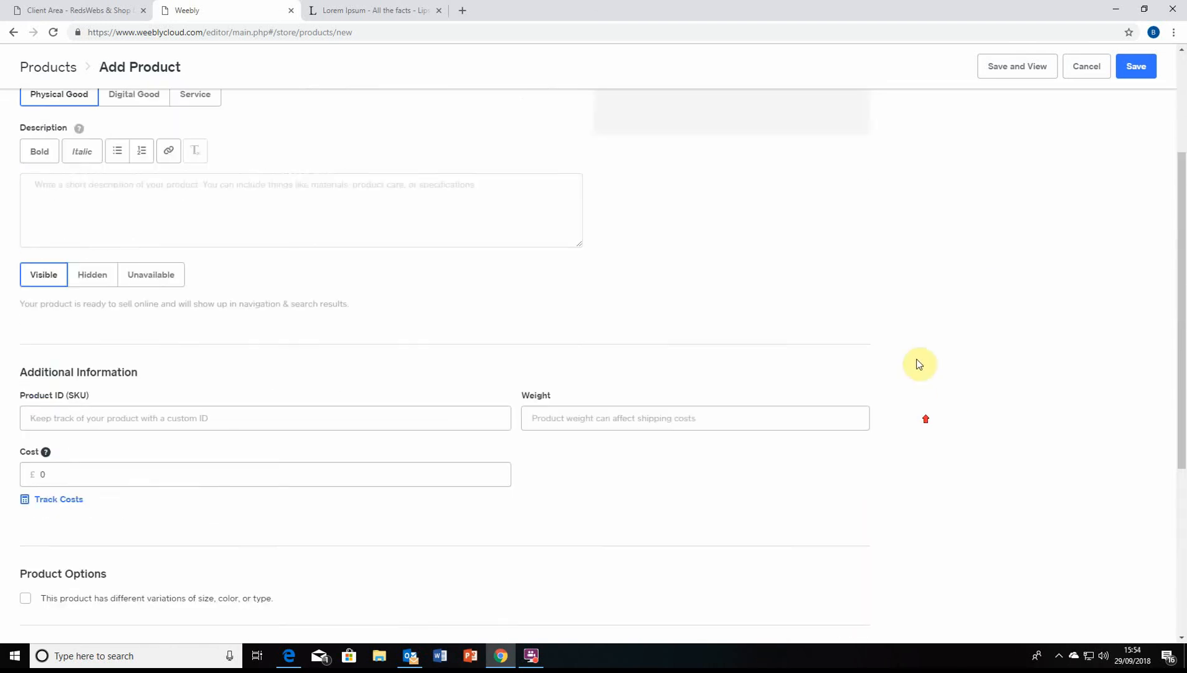
pyautogui.click(1135, 67)
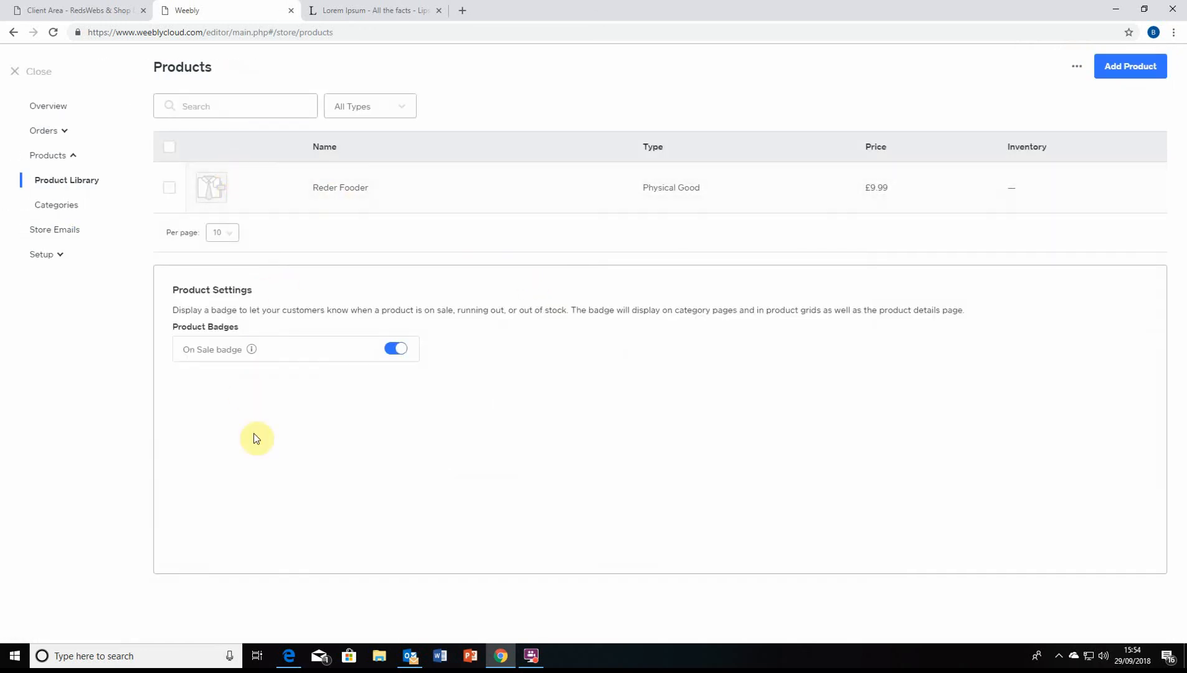
pyautogui.click(93, 210)
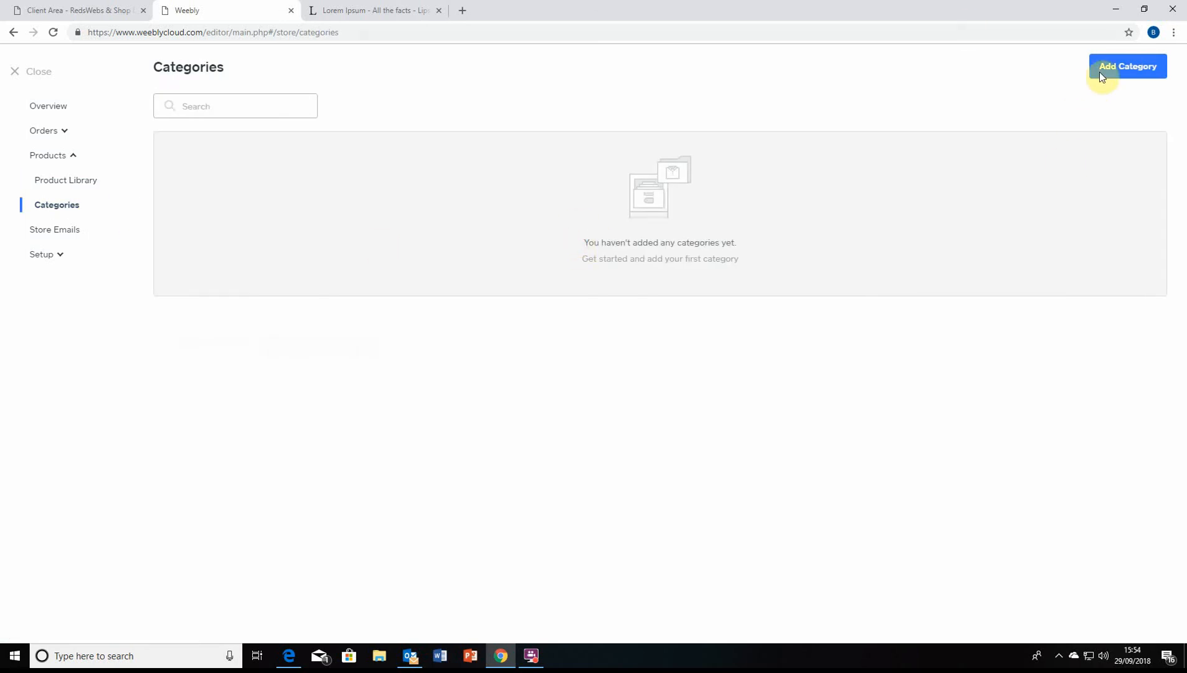
# Start a new category titled 'Food 1' and add the Reder Fooder product to it
pyautogui.click(1100, 75)
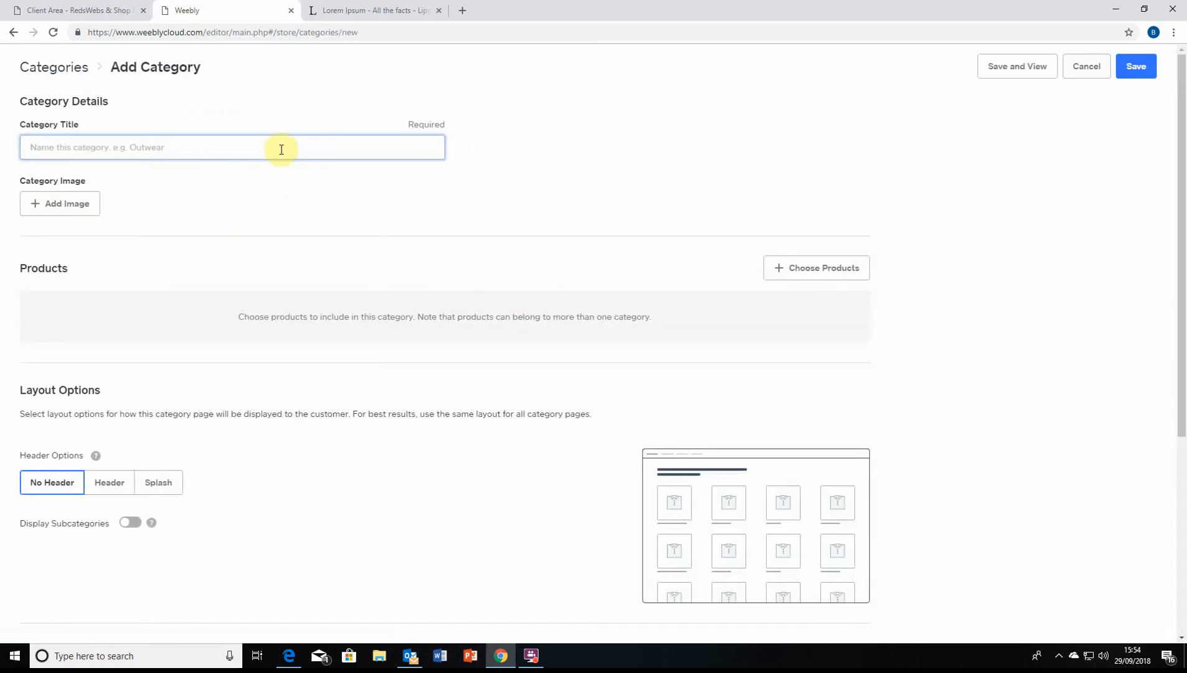
pyautogui.write('Food 1')
pyautogui.click(128, 163)
pyautogui.scroll(-1, 81, 169)
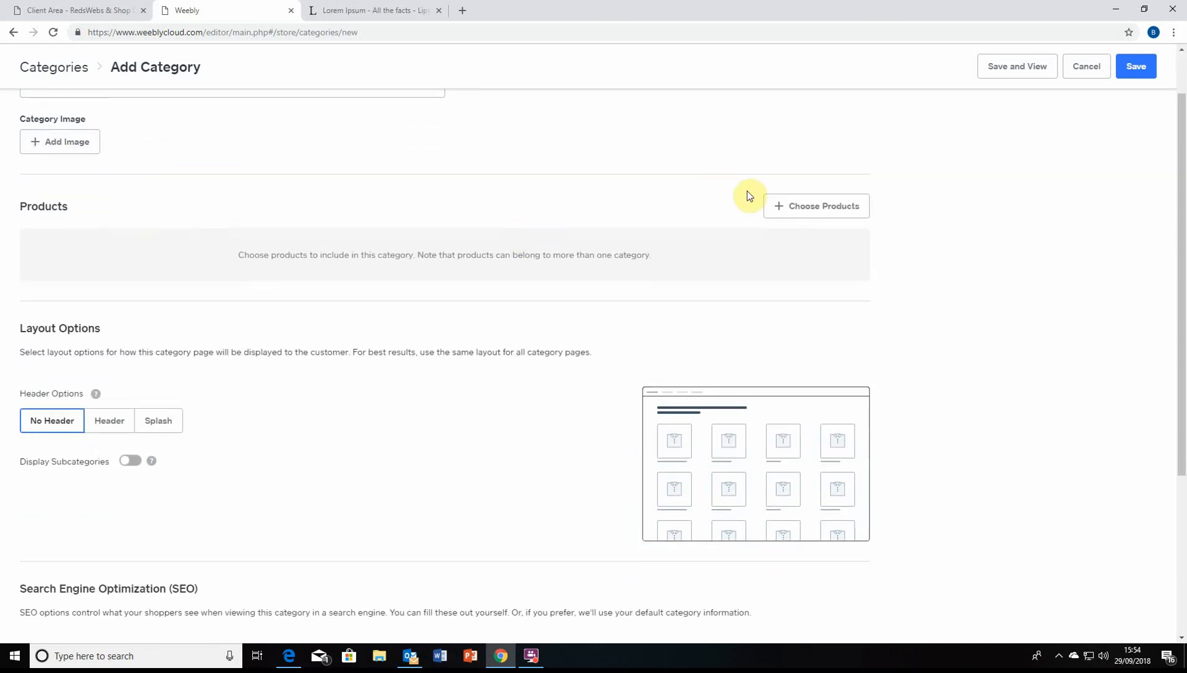
pyautogui.click(777, 206)
pyautogui.click(525, 234)
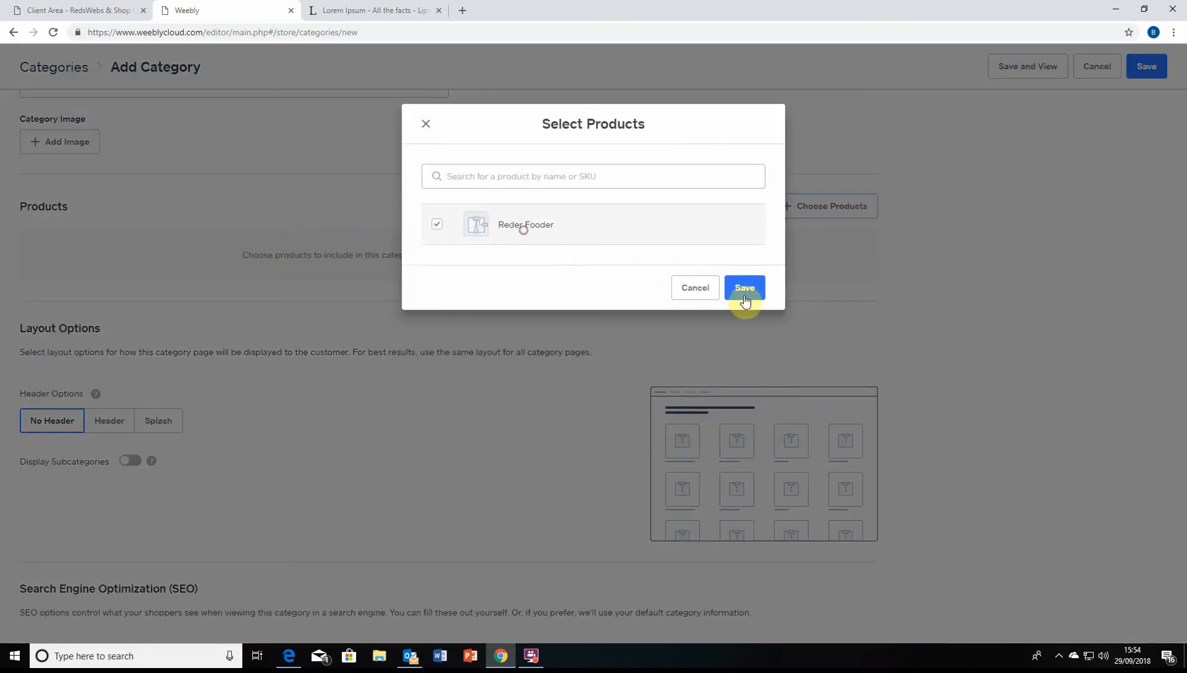
pyautogui.click(744, 287)
# Choose the Header layout, leave subcategory display off, and save the Food 1 category
pyautogui.scroll(-2, 204, 294)
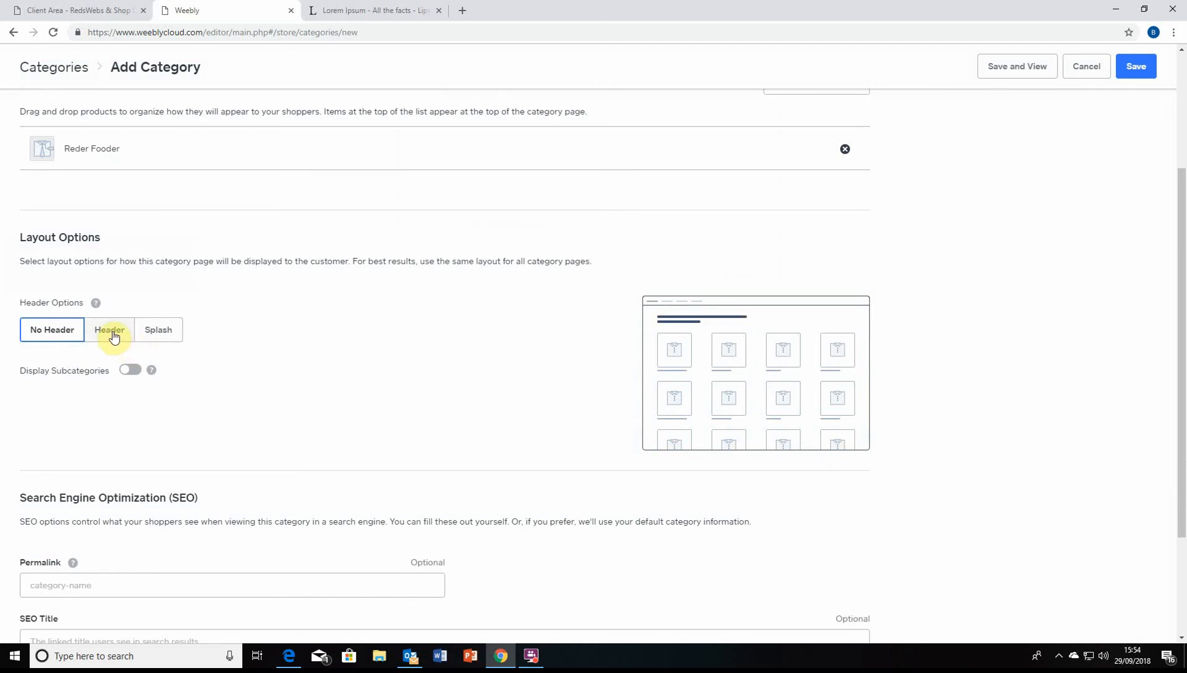
pyautogui.click(113, 335)
pyautogui.scroll(-2, 246, 276)
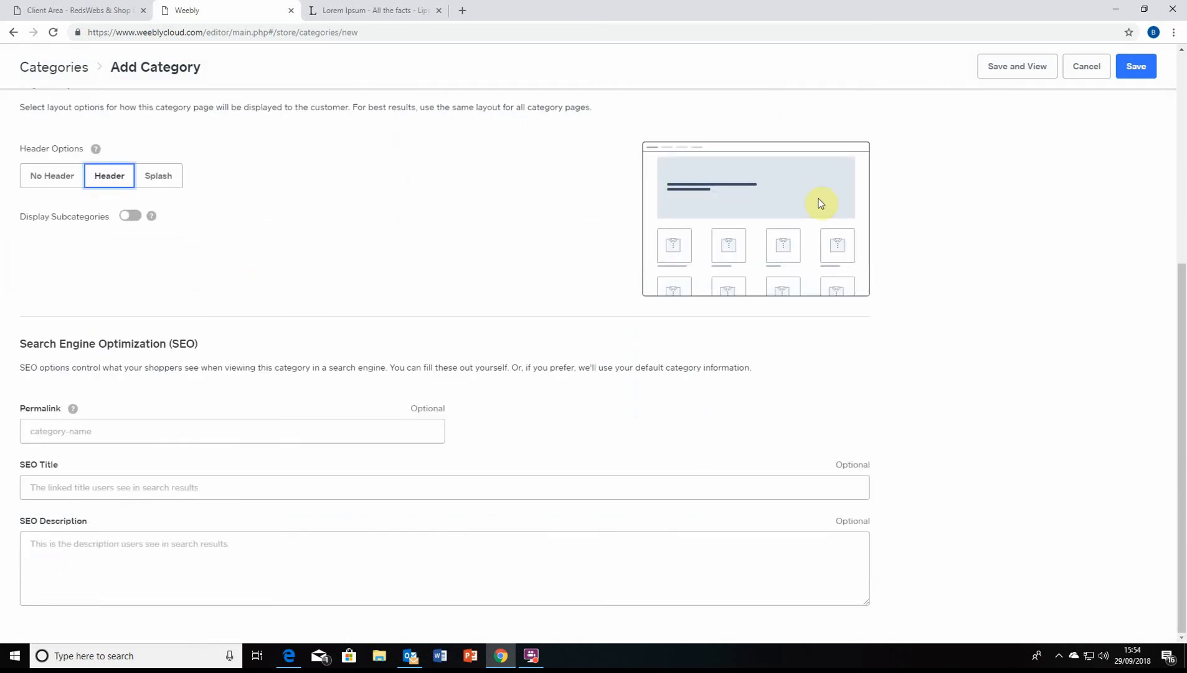
pyautogui.click(127, 219)
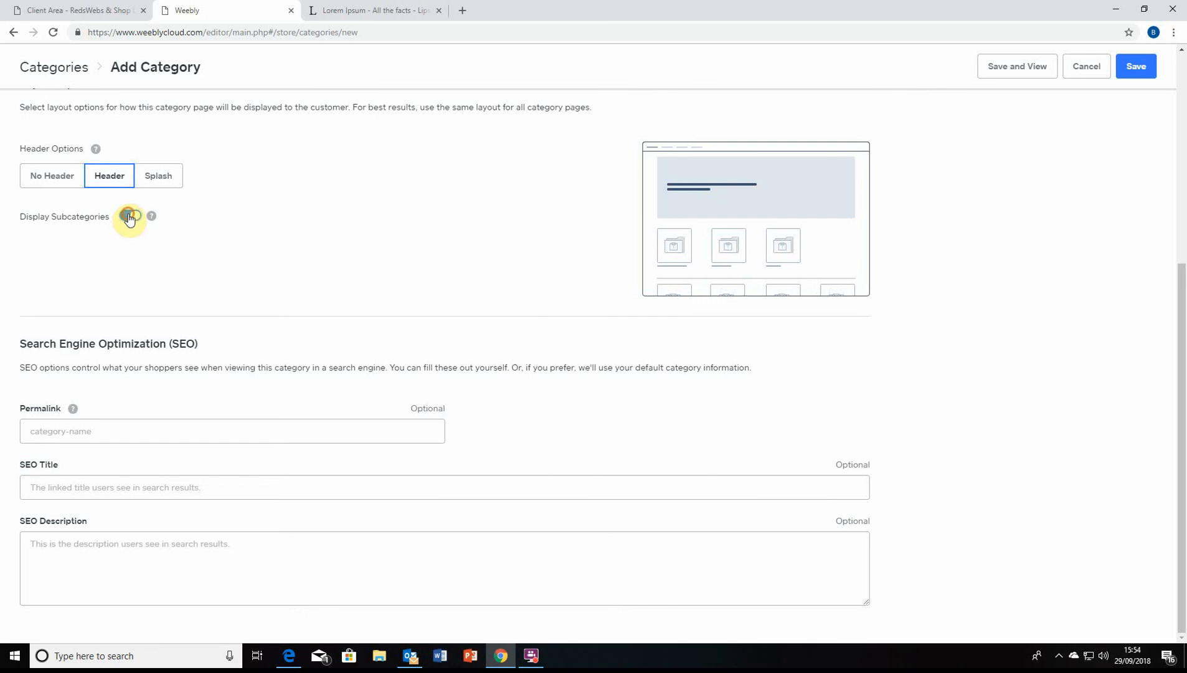
pyautogui.click(129, 218)
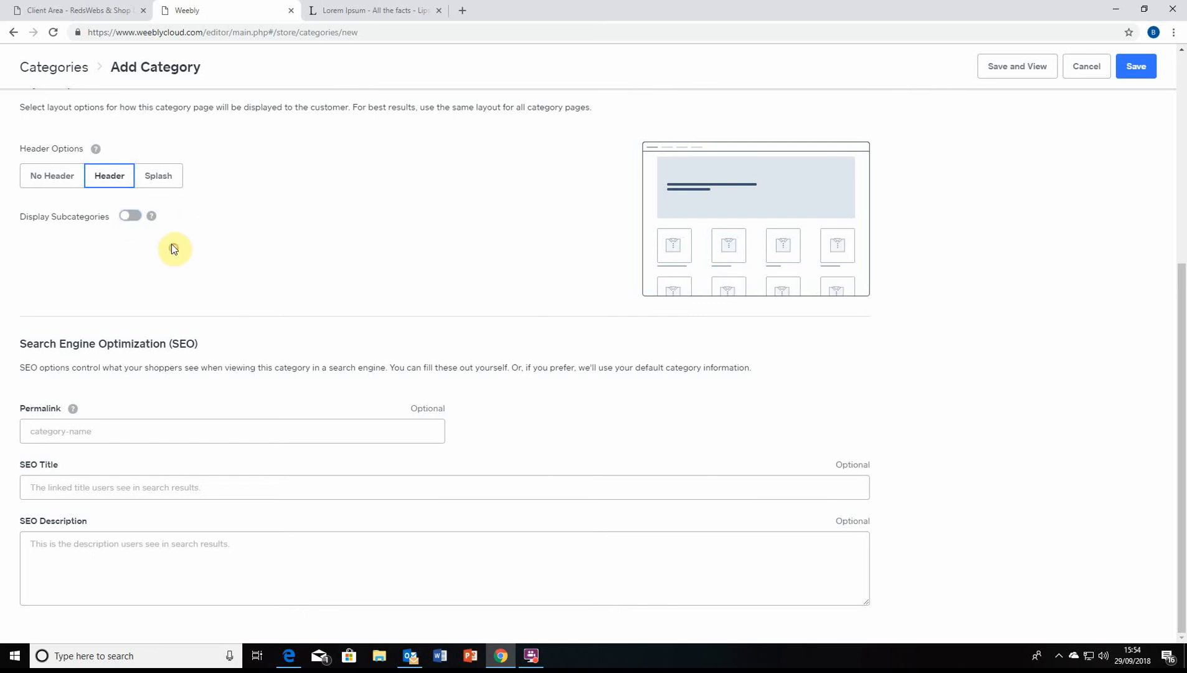
pyautogui.scroll(5, 224, 274)
pyautogui.scroll(-5, 282, 441)
pyautogui.scroll(1, 345, 480)
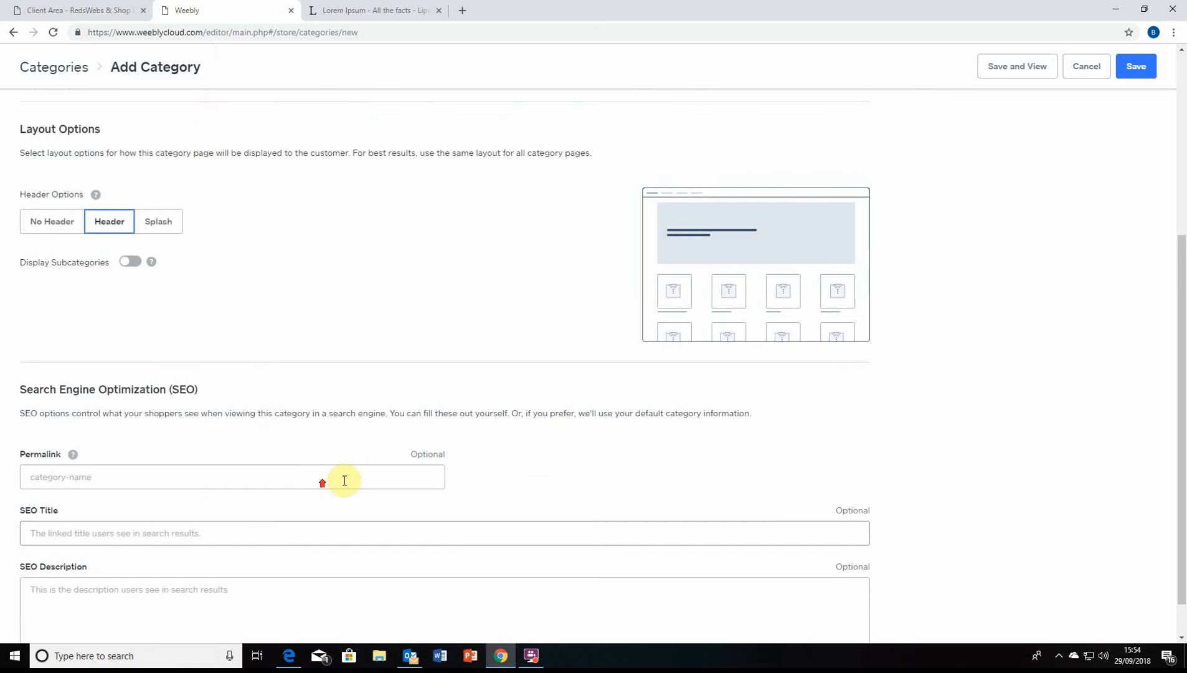
pyautogui.scroll(3, 344, 480)
pyautogui.click(1137, 67)
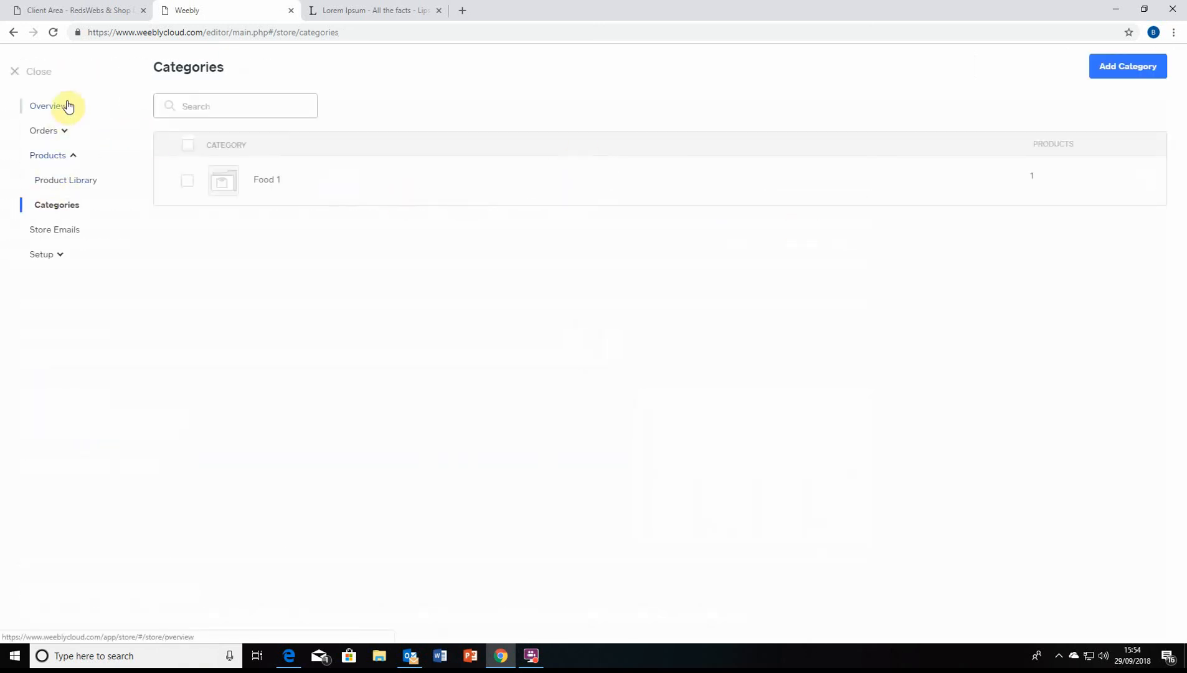
# Close the store manager and show the site's Home page through the menu
pyautogui.click(40, 72)
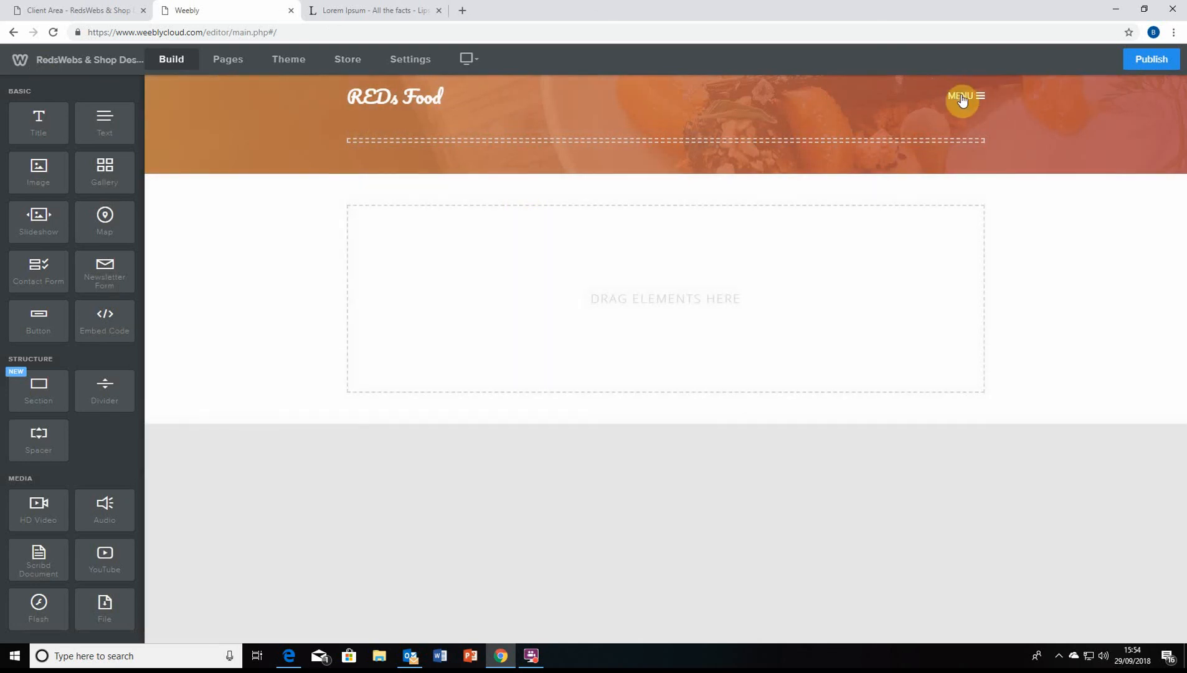
pyautogui.click(962, 97)
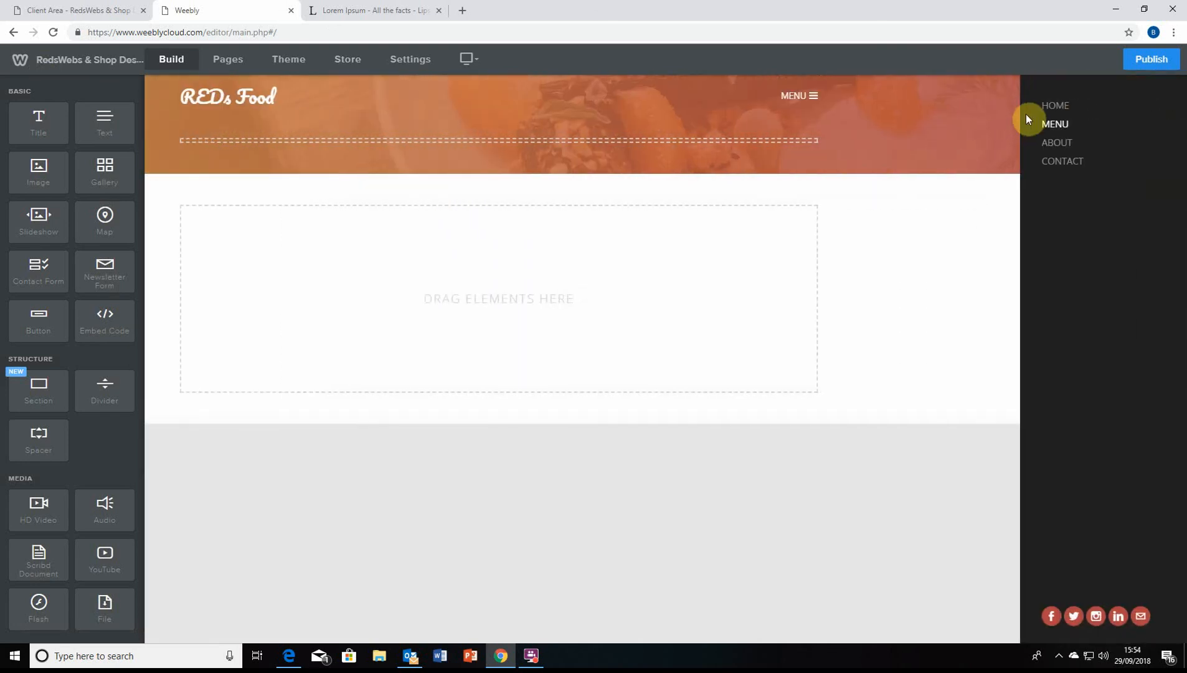
pyautogui.click(1059, 106)
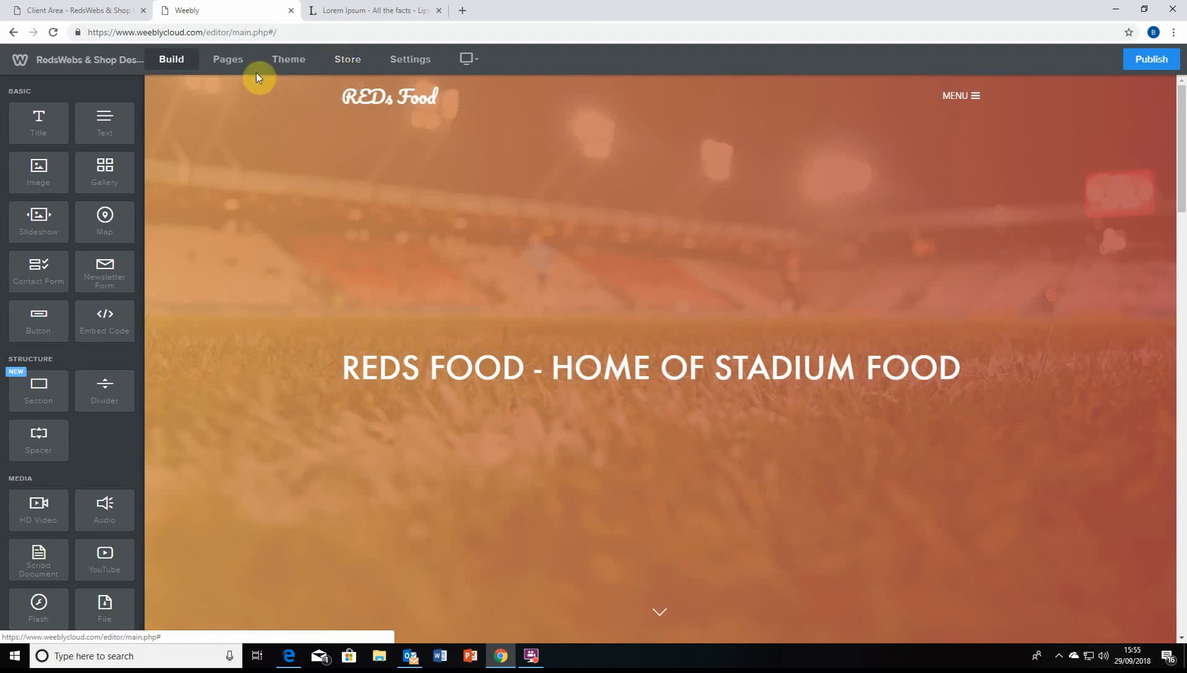
# Bring up the site-wide Settings and glance over them
pyautogui.click(415, 61)
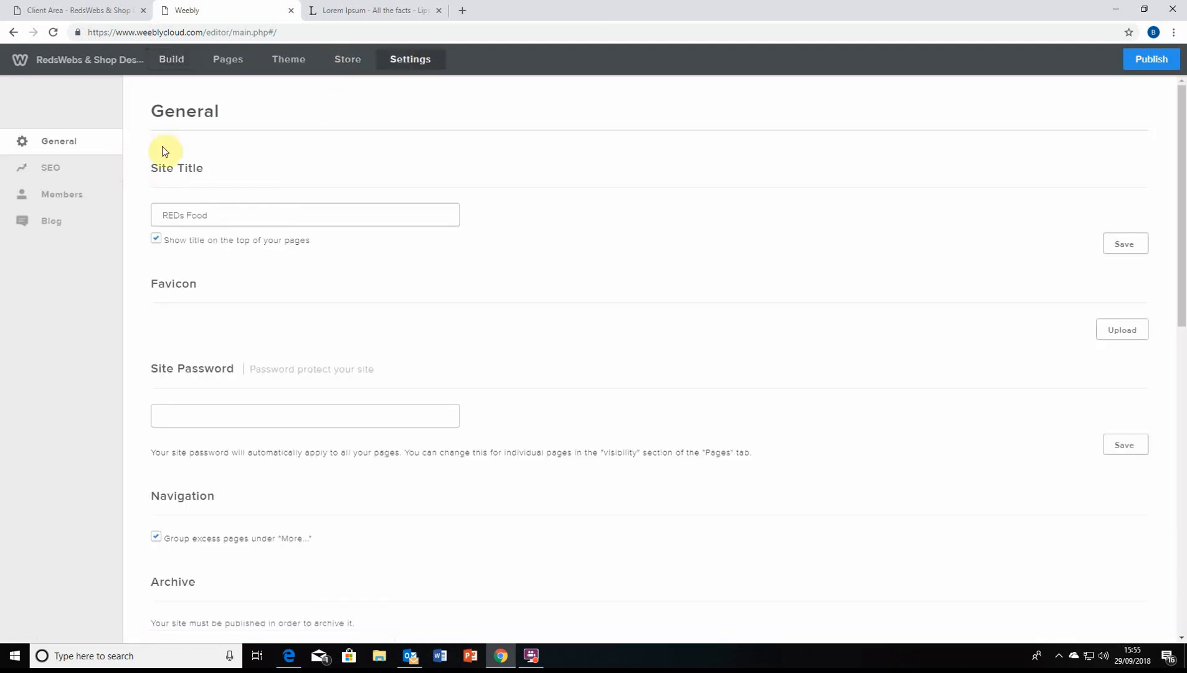
pyautogui.scroll(-3, 174, 165)
pyautogui.scroll(3, 200, 184)
# Return to the Build editor and scroll over the REDs Food home page
pyautogui.click(172, 62)
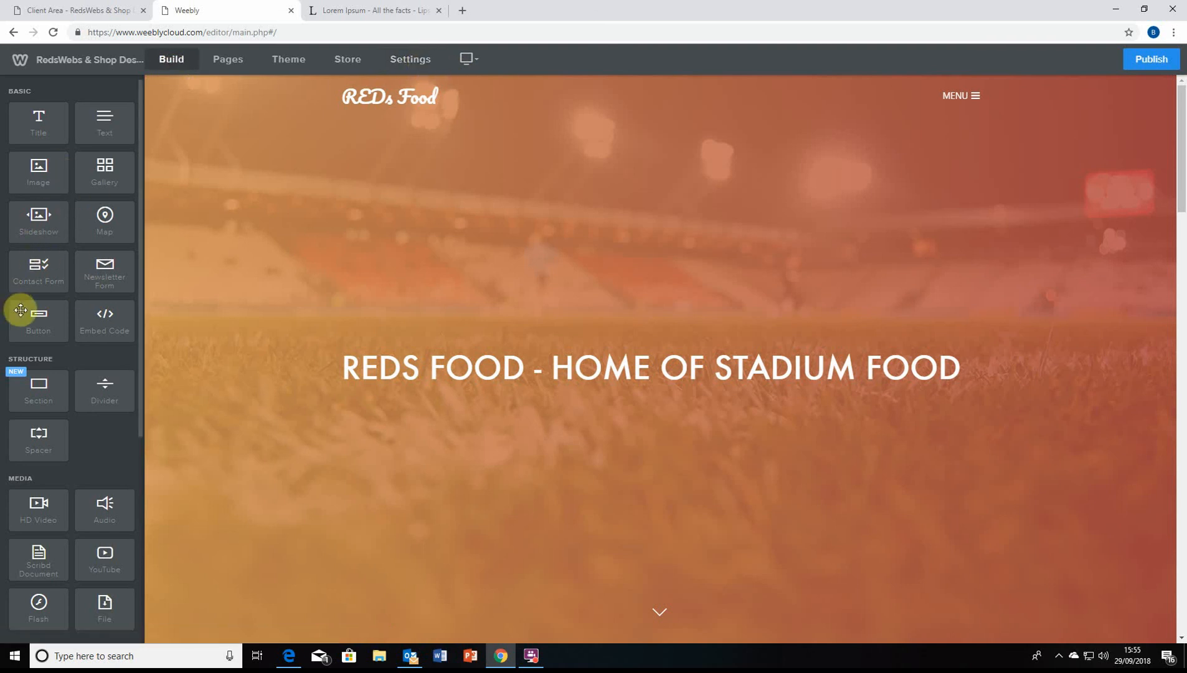
pyautogui.scroll(-5, 35, 314)
pyautogui.scroll(5, 56, 319)
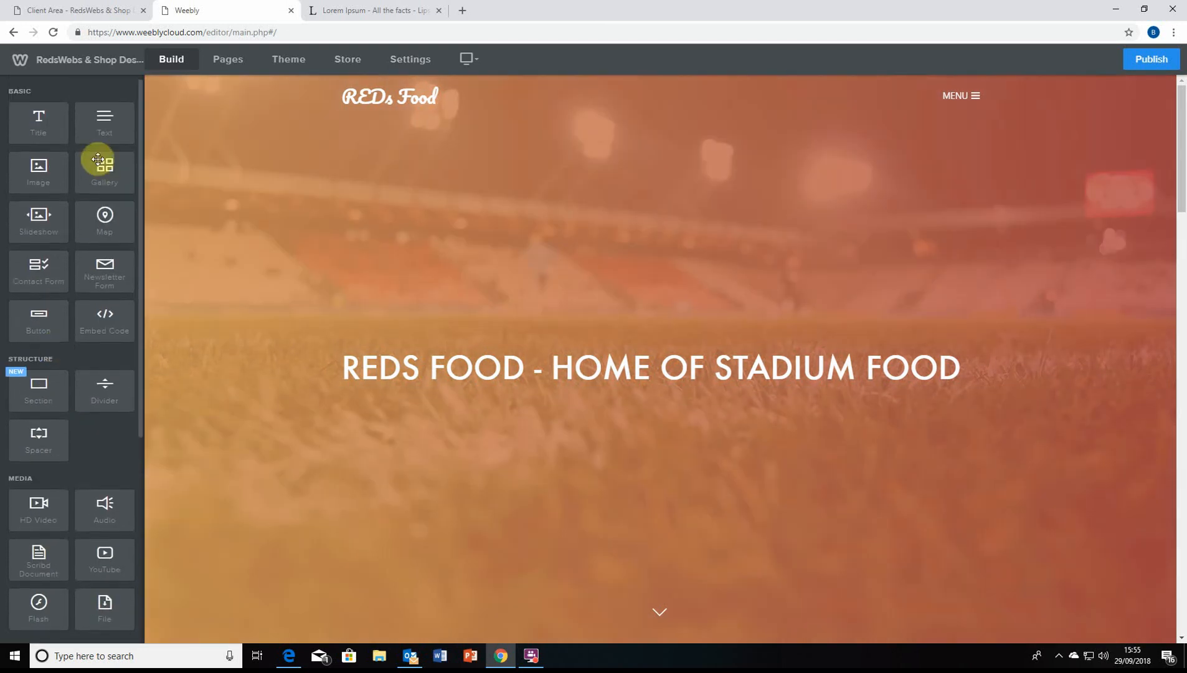
pyautogui.scroll(-2, 62, 303)
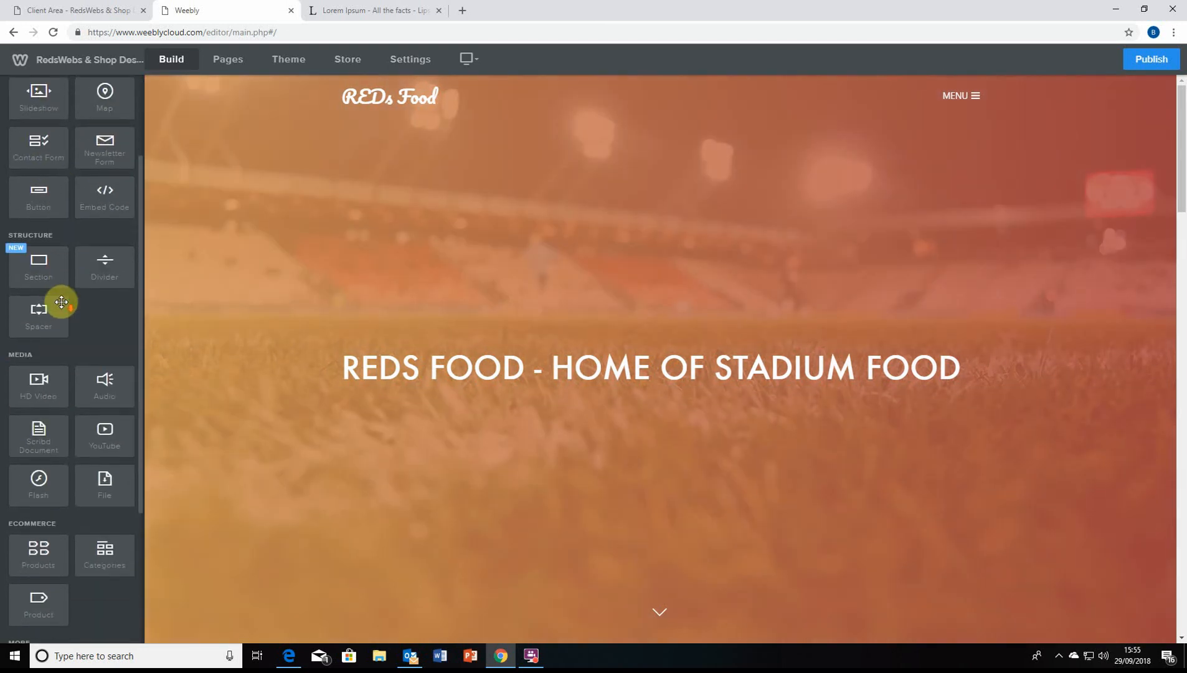
pyautogui.scroll(2, 62, 302)
pyautogui.scroll(-5, 97, 371)
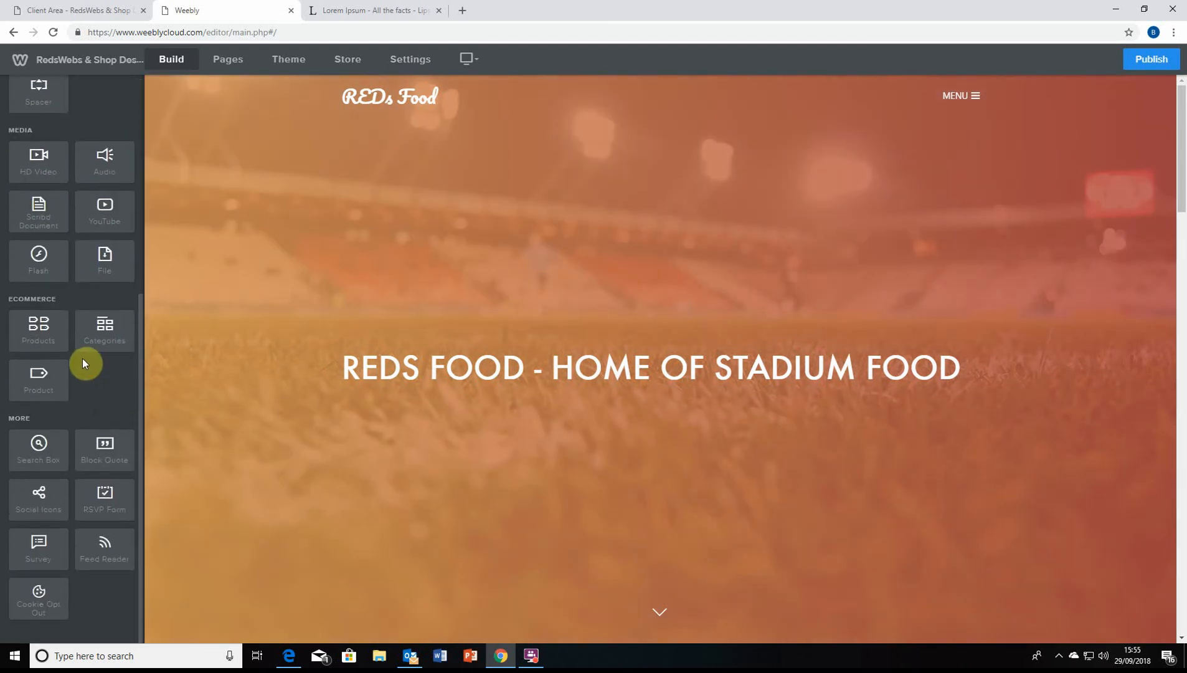
pyautogui.scroll(5, 79, 395)
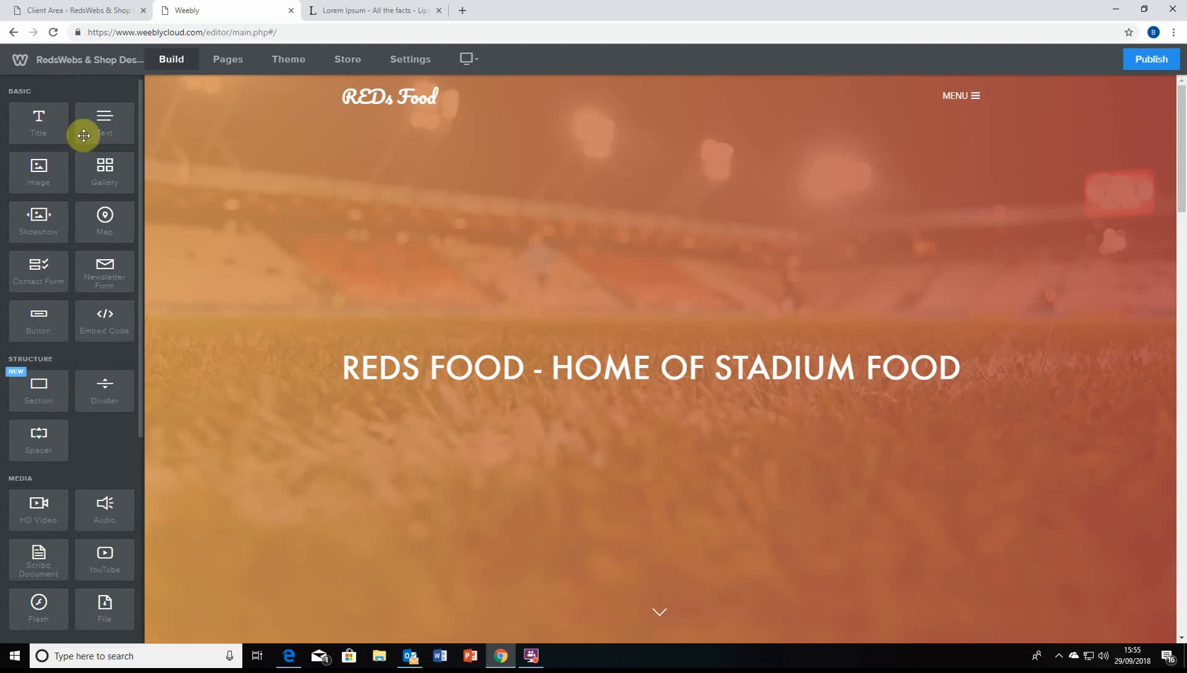
# Switch between the Lorem Ipsum tab and the Weebly editor, then open General settings
pyautogui.click(354, 11)
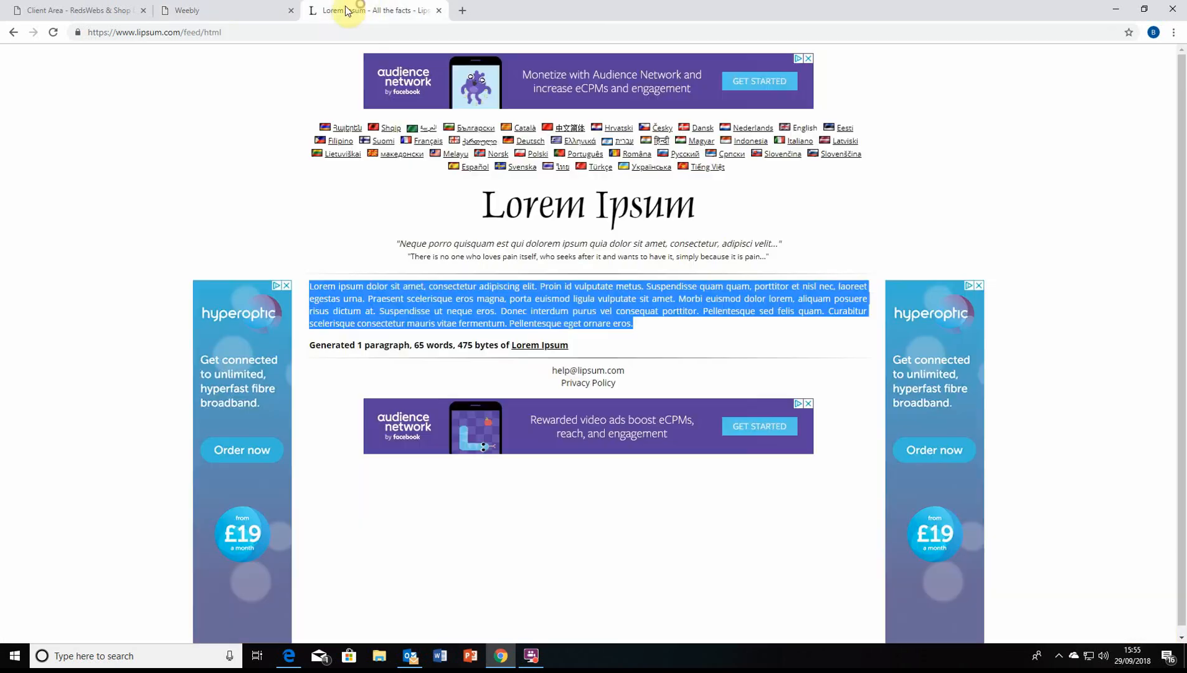
pyautogui.click(233, 6)
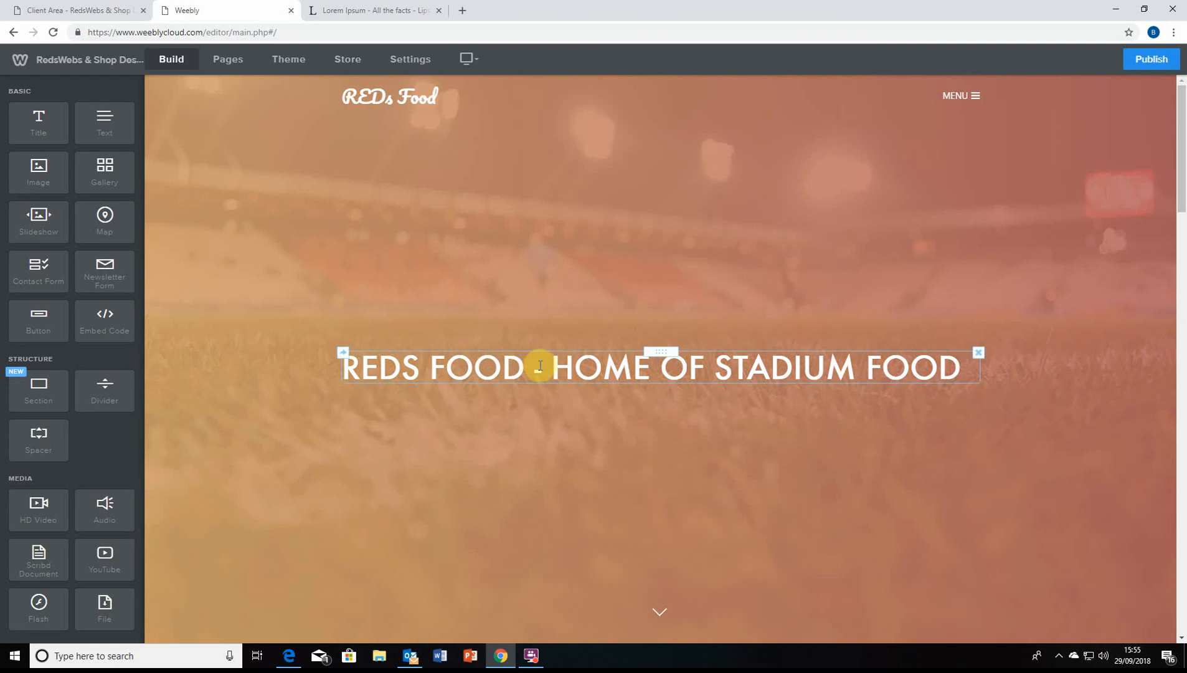
pyautogui.click(344, 8)
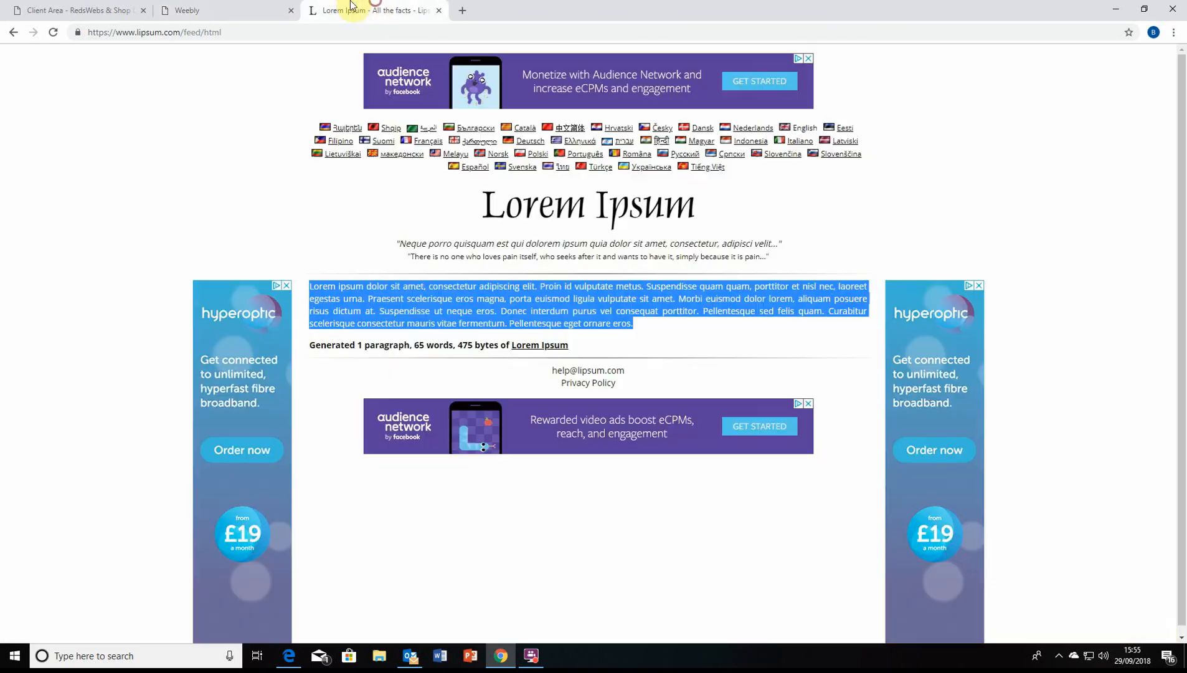
pyautogui.click(219, 6)
pyautogui.click(381, 8)
pyautogui.click(211, 8)
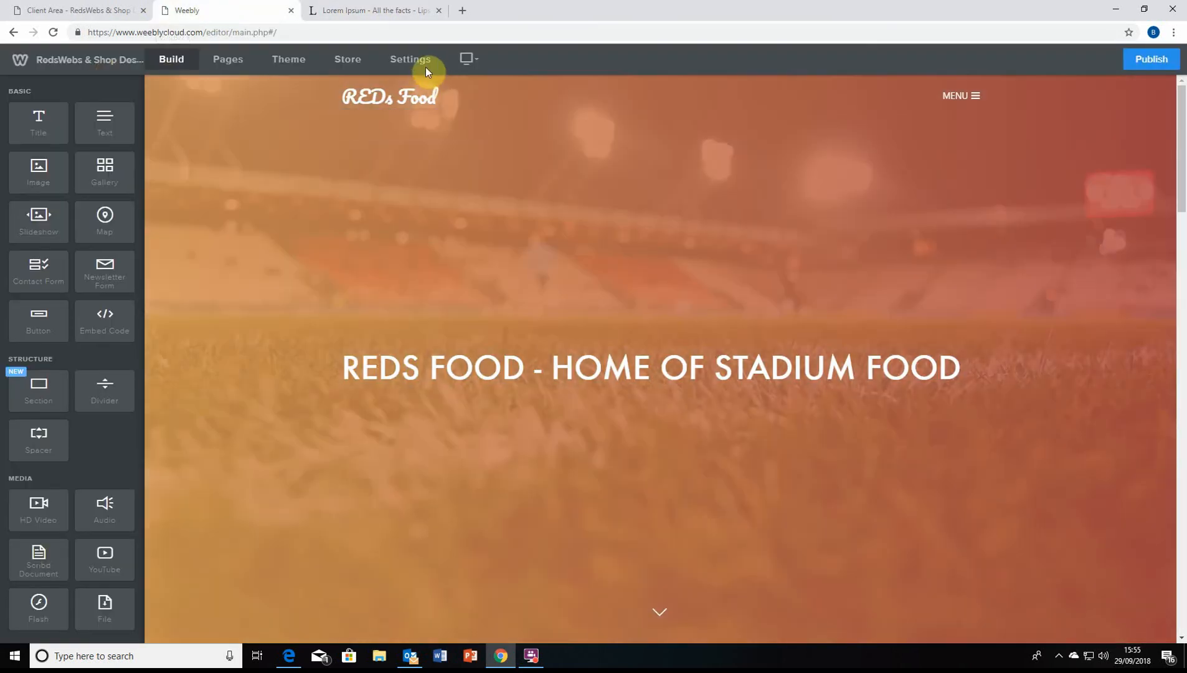
pyautogui.click(425, 64)
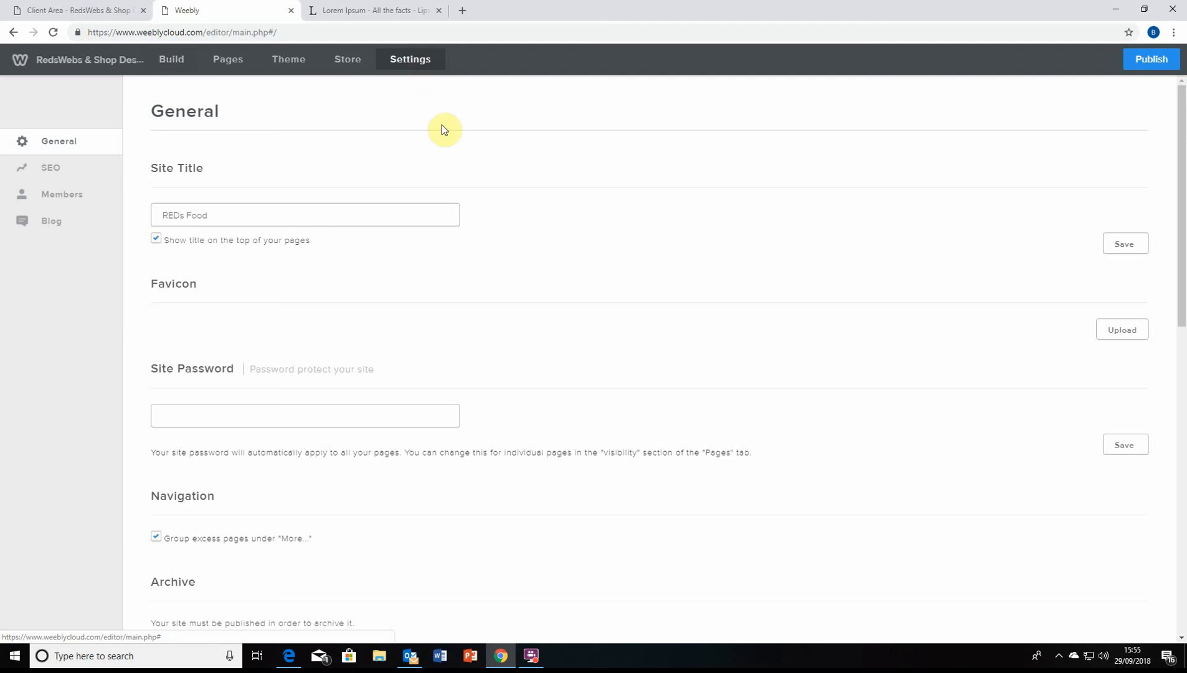
pyautogui.click(396, 216)
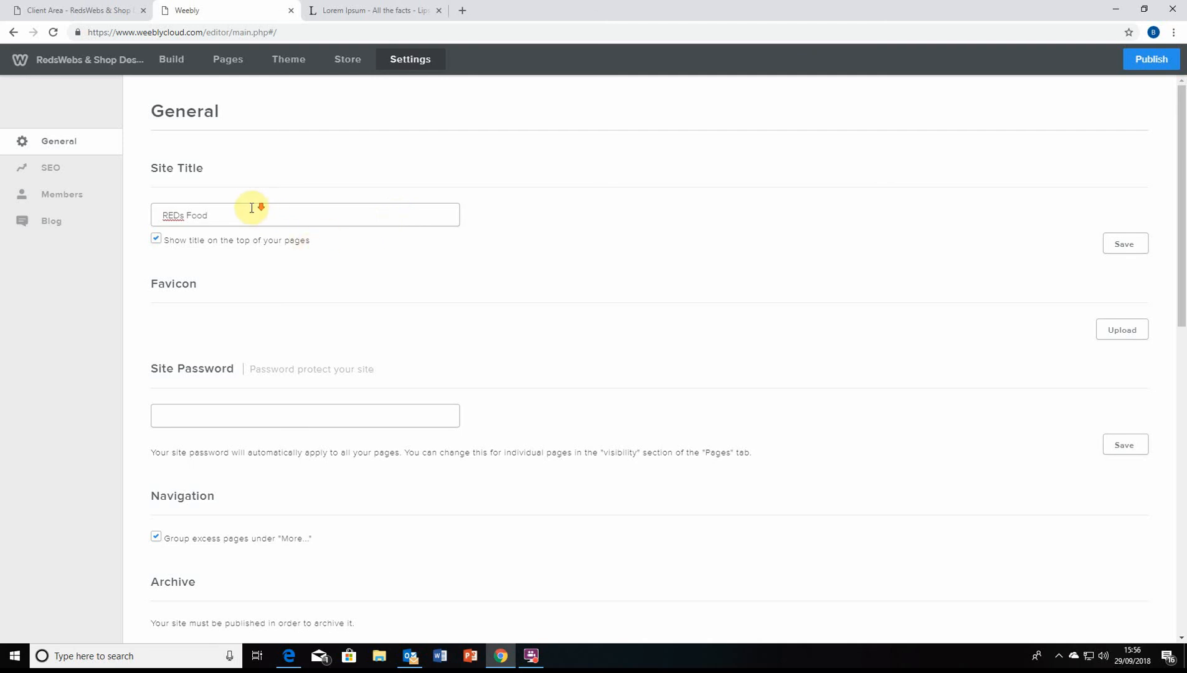
pyautogui.scroll(-5, 252, 259)
pyautogui.scroll(-2, 279, 247)
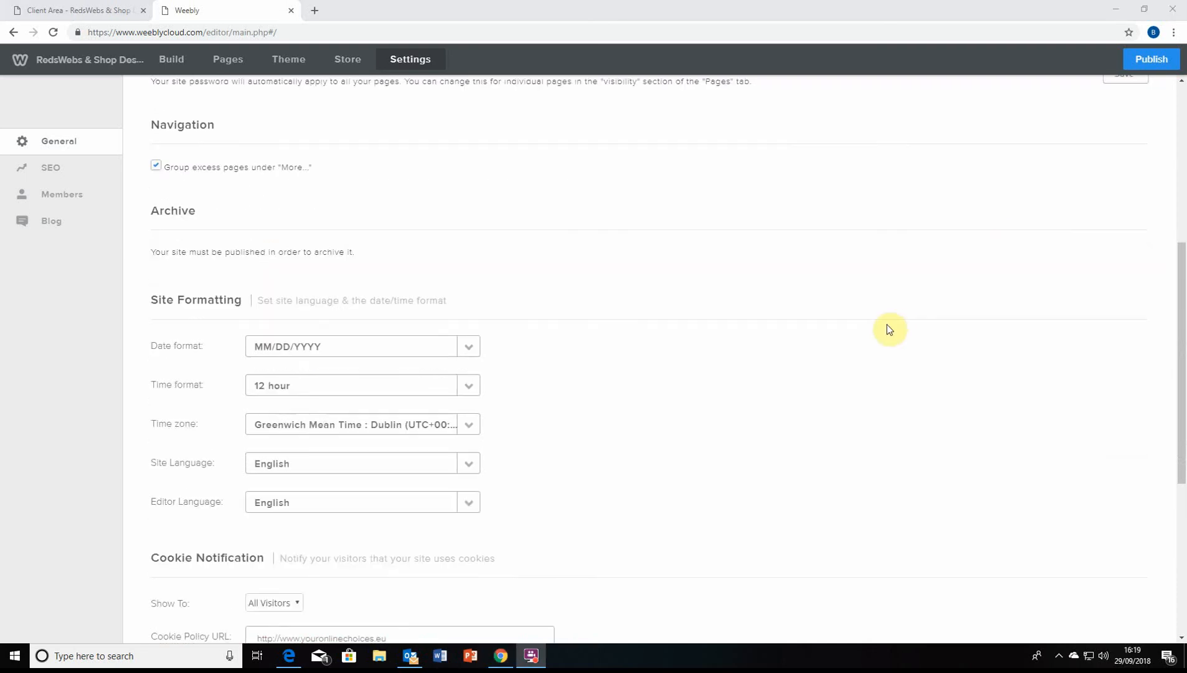
pyautogui.scroll(6, 888, 328)
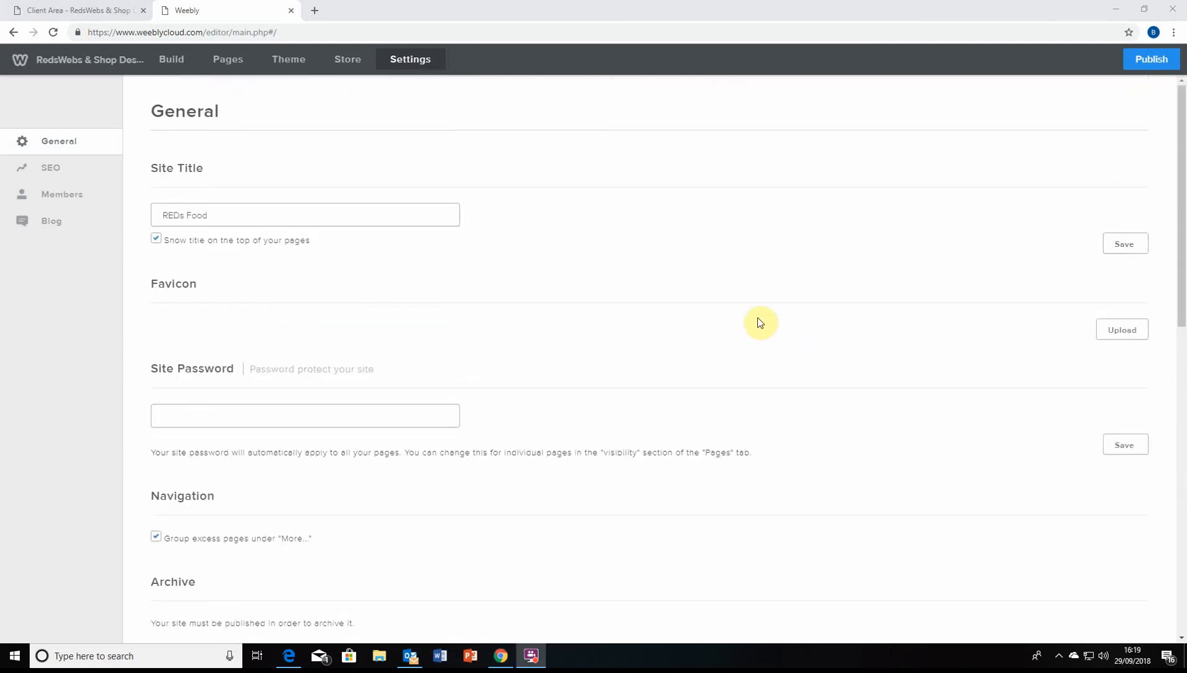
pyautogui.tripleClick(359, 216)
pyautogui.click(368, 215)
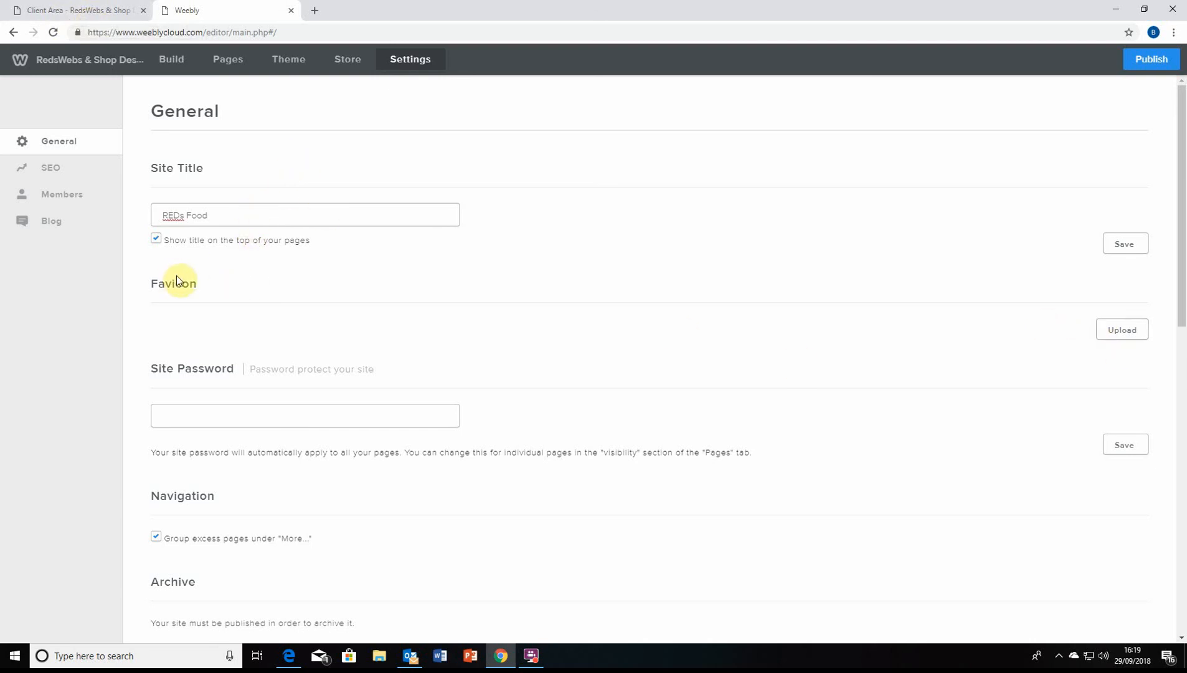
pyautogui.click(45, 11)
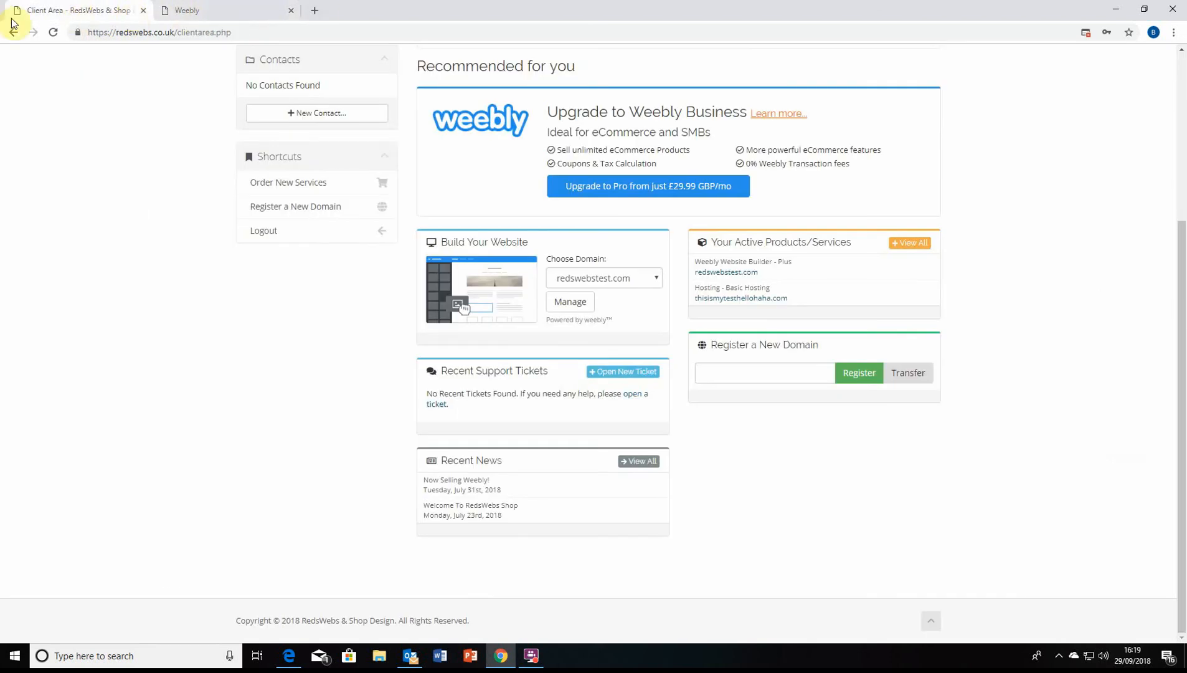
pyautogui.click(181, 11)
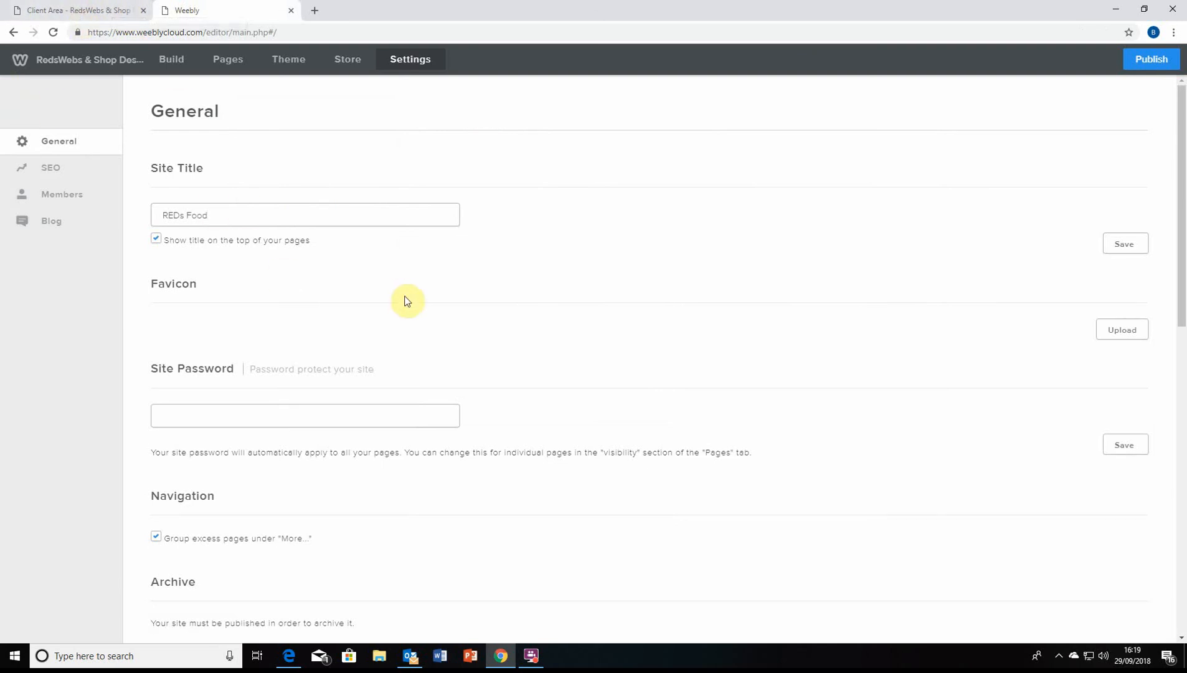
pyautogui.scroll(-2, 358, 299)
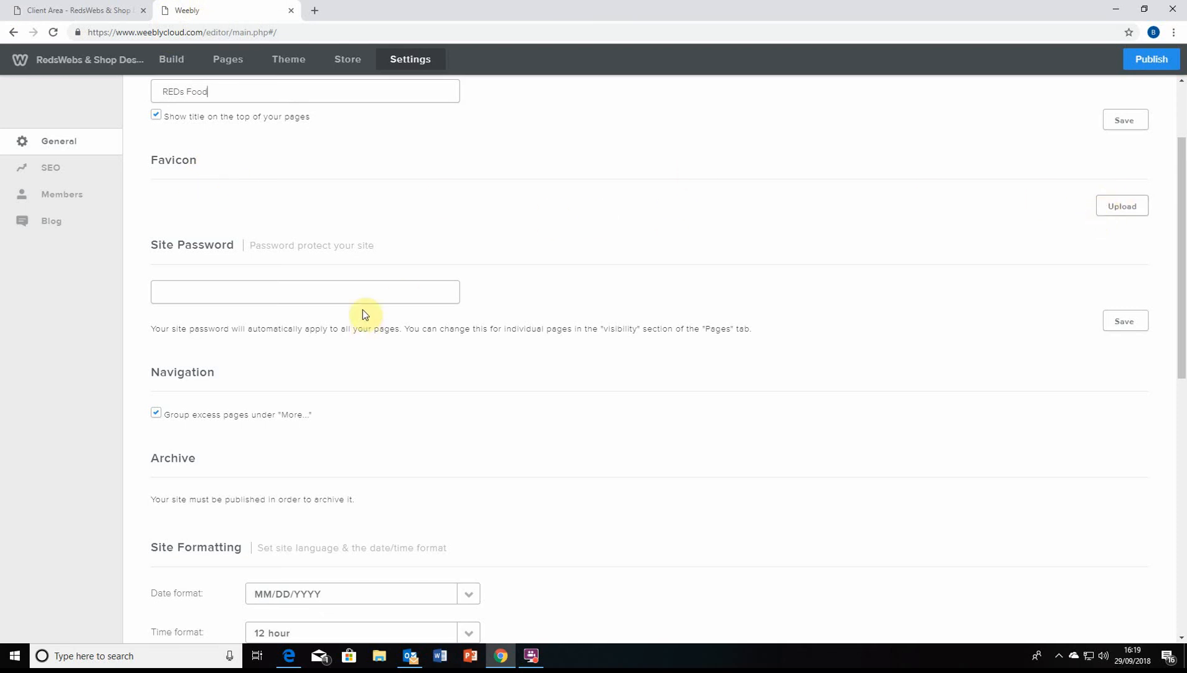
# Click into the site password field and scroll through the General settings
pyautogui.scroll(-1, 337, 297)
pyautogui.scroll(1, 153, 173)
pyautogui.click(372, 295)
pyautogui.scroll(-2, 409, 297)
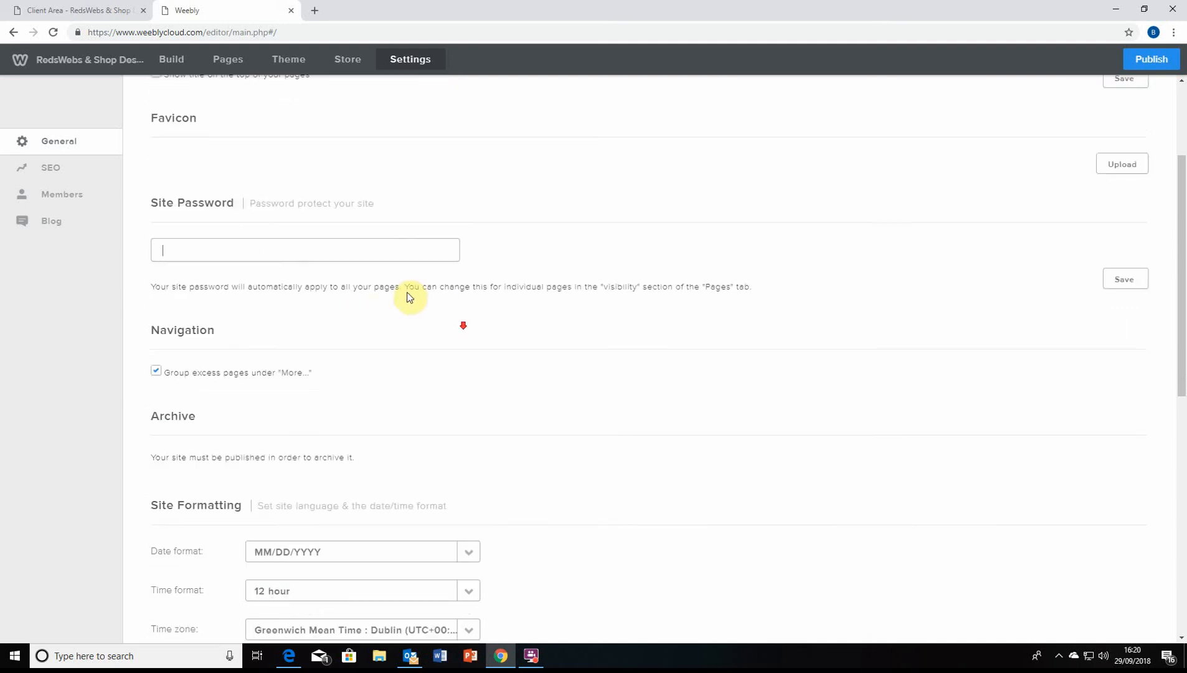
pyautogui.scroll(-3, 409, 297)
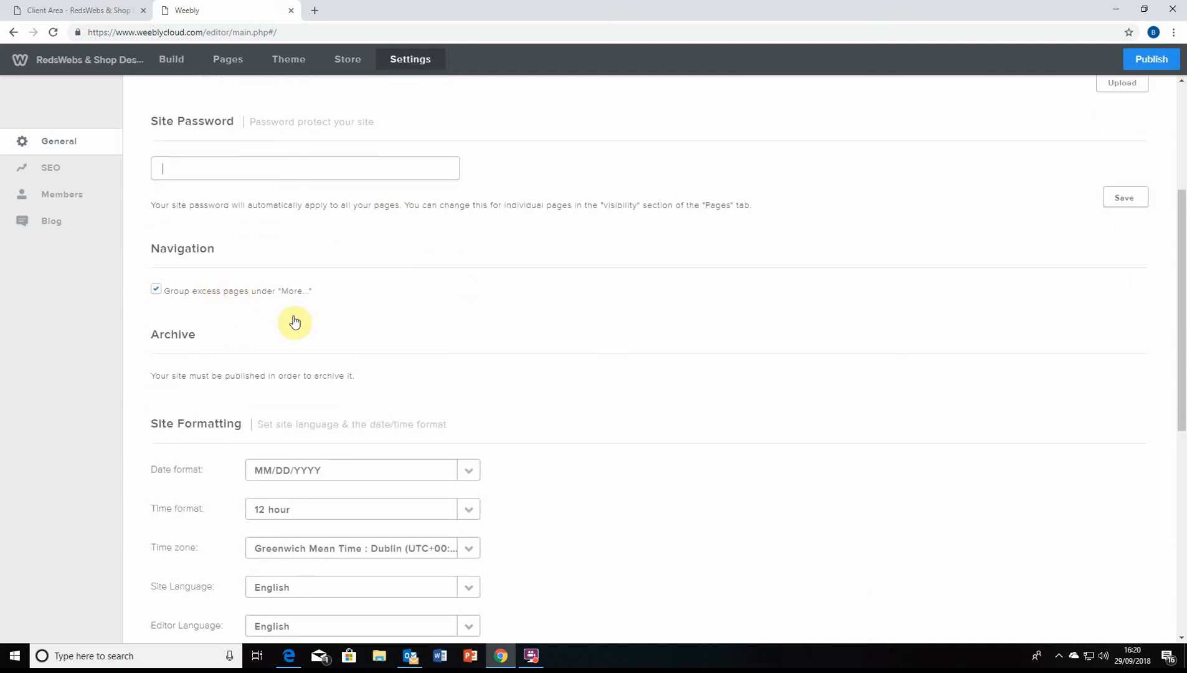
pyautogui.scroll(-2, 289, 308)
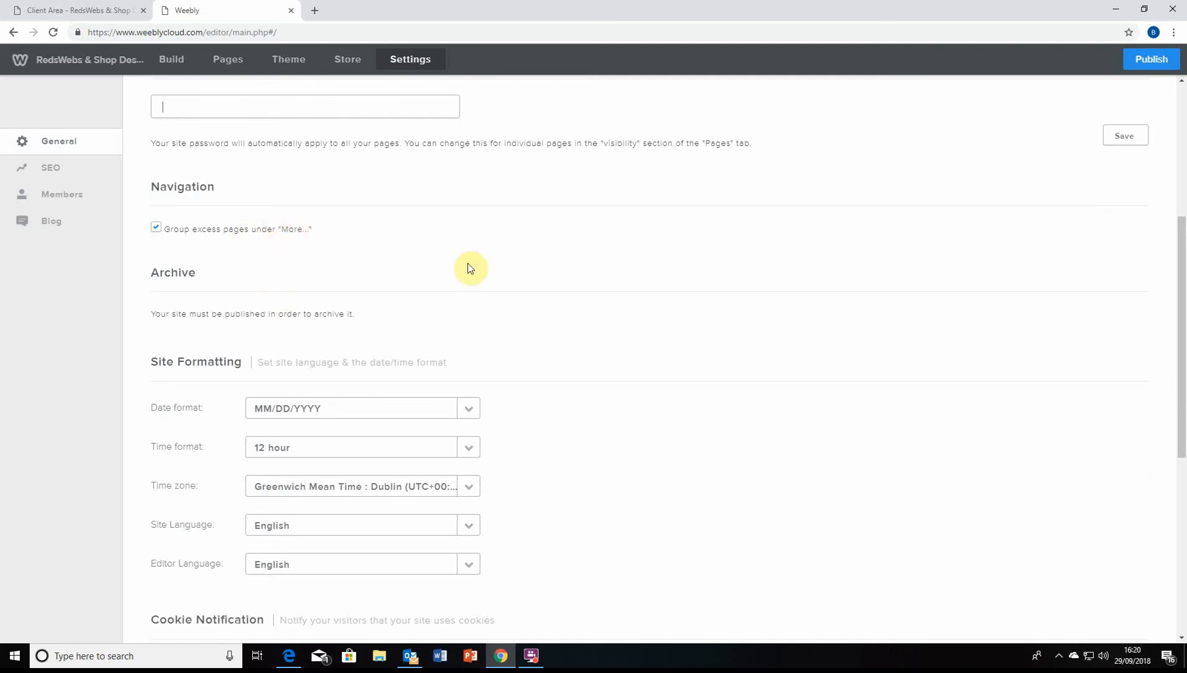
pyautogui.scroll(-2, 348, 336)
pyautogui.scroll(-2, 288, 226)
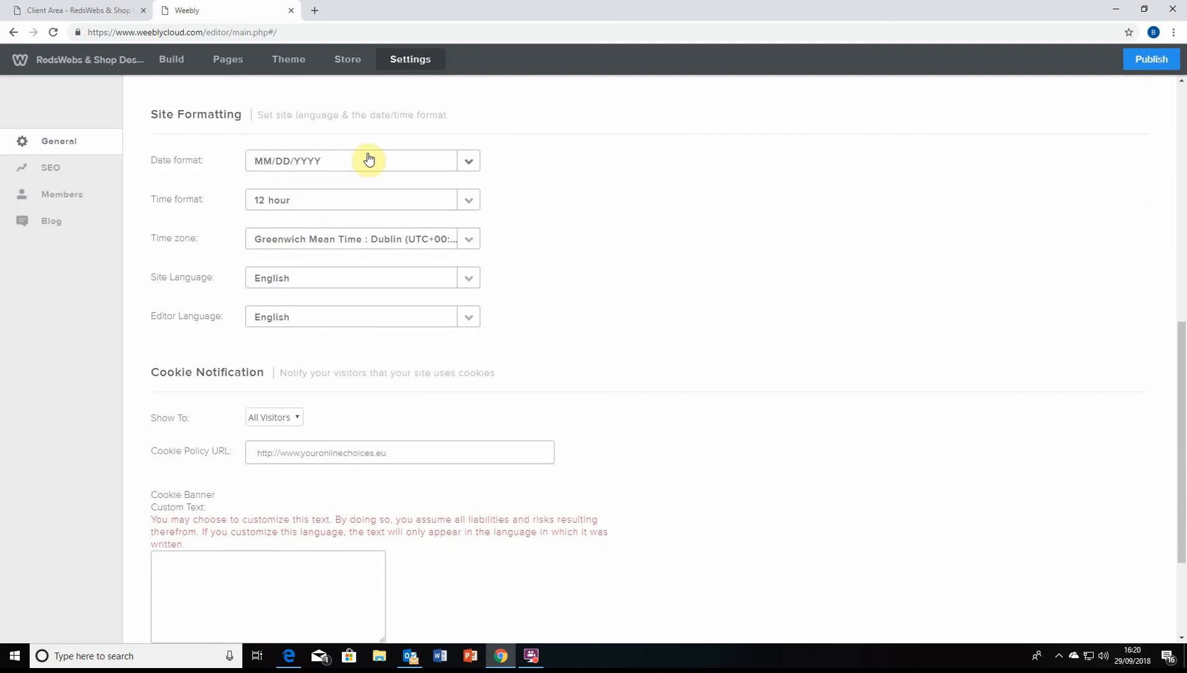
pyautogui.scroll(2, 261, 174)
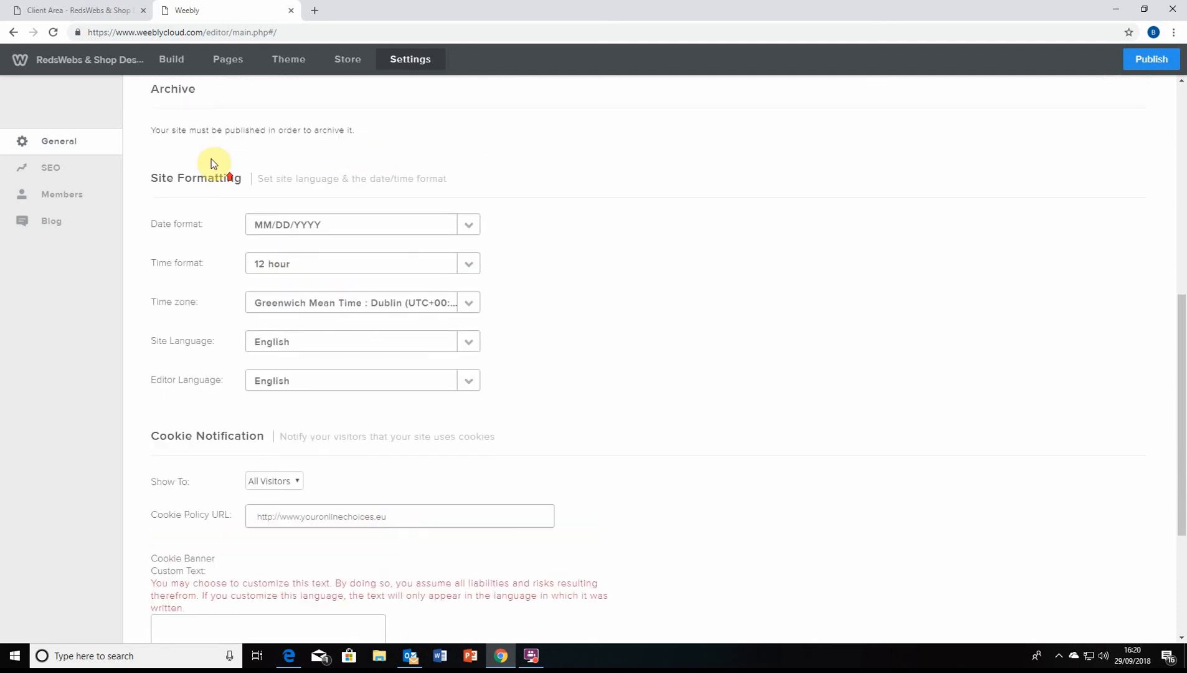
pyautogui.scroll(-2, 233, 218)
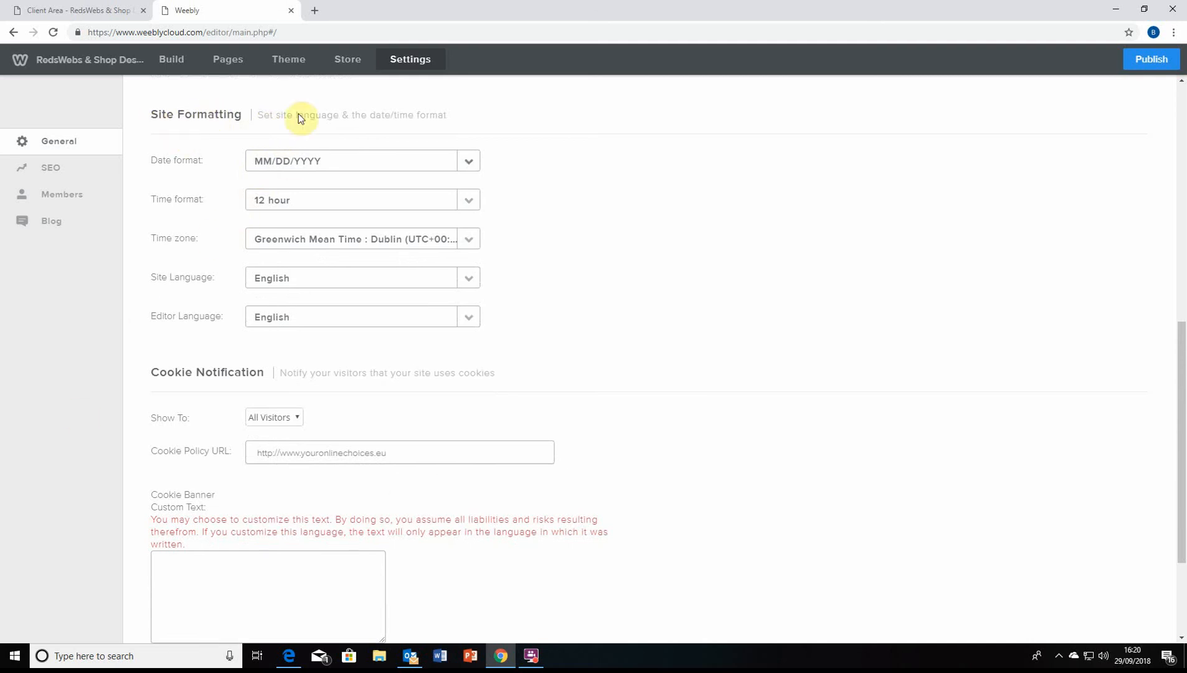
# Open and close the Time zone list, leaving the time zone unchanged
pyautogui.click(277, 240)
pyautogui.click(330, 240)
pyautogui.click(309, 237)
pyautogui.click(305, 236)
pyautogui.click(329, 240)
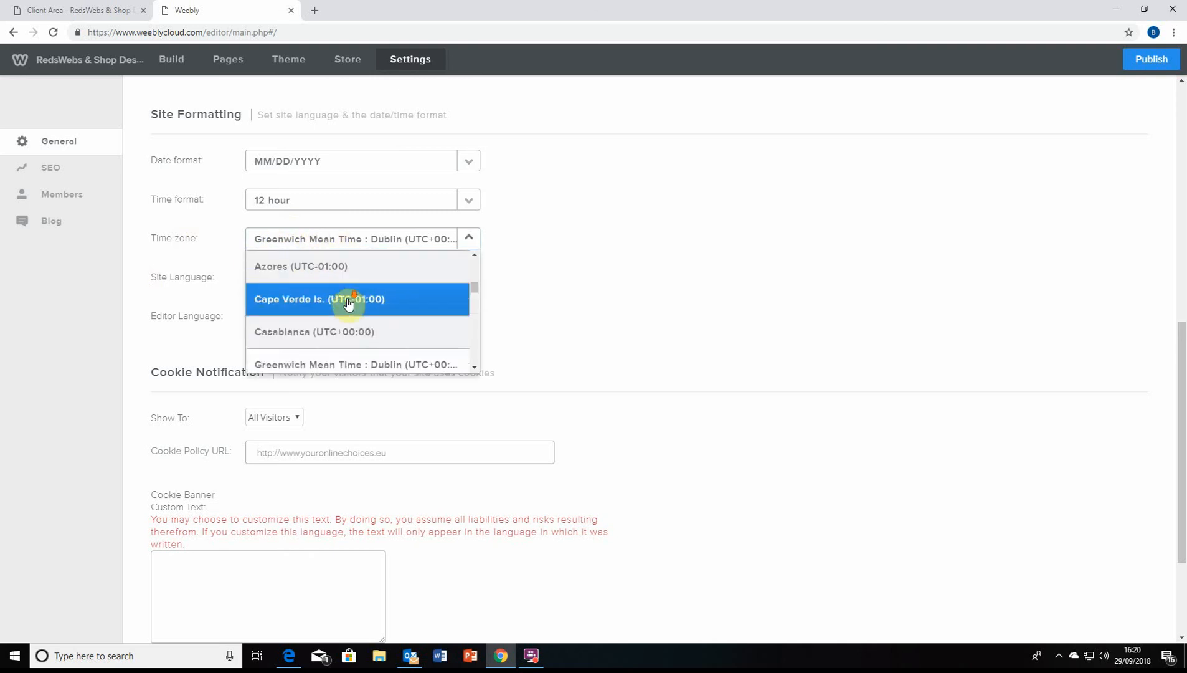
pyautogui.scroll(2, 332, 302)
pyautogui.click(340, 238)
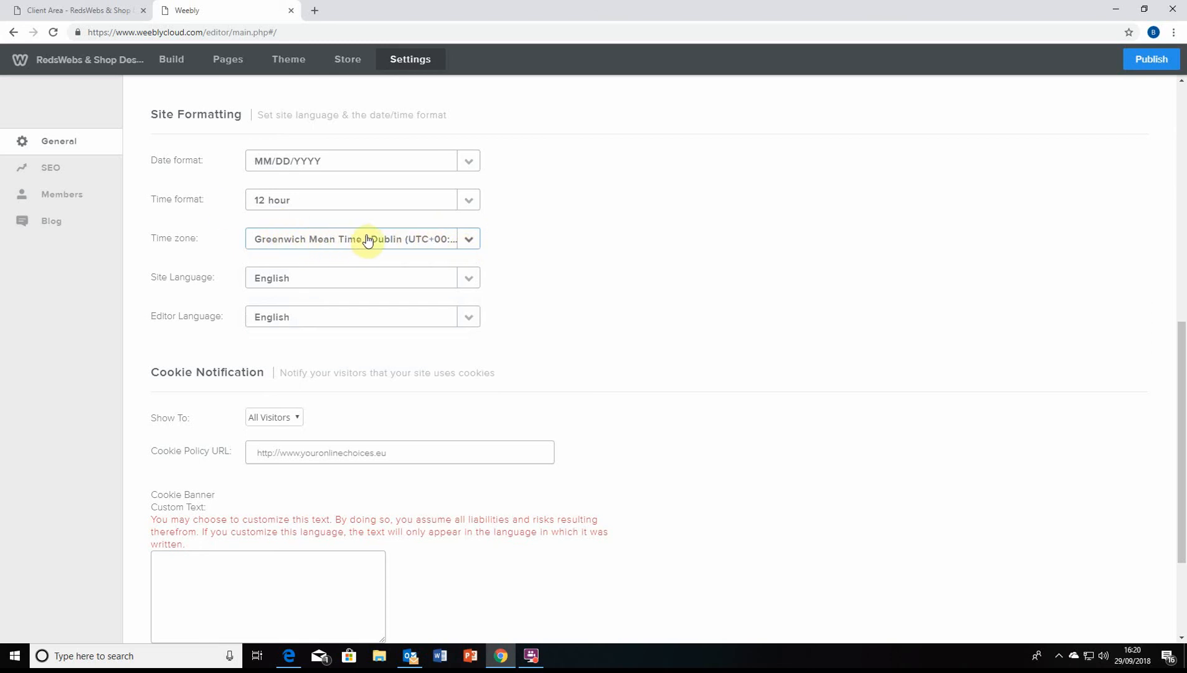
# Click into the Cookie Policy URL field, then switch to the SEO settings
pyautogui.scroll(-1, 311, 305)
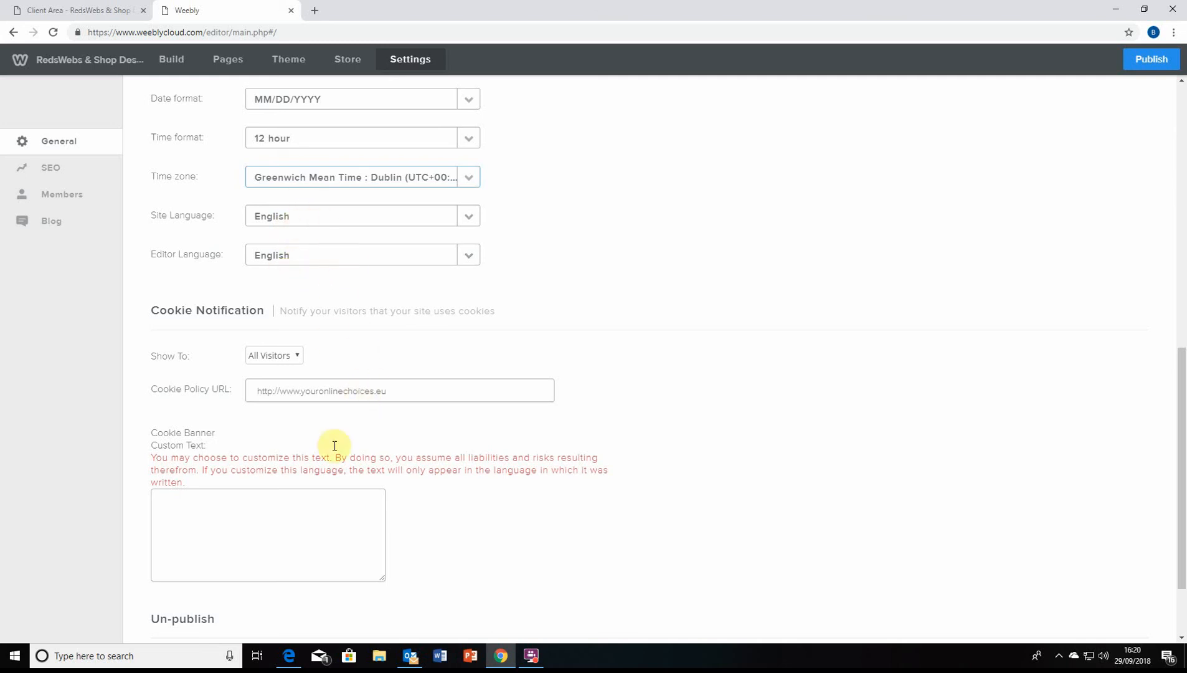
pyautogui.click(291, 387)
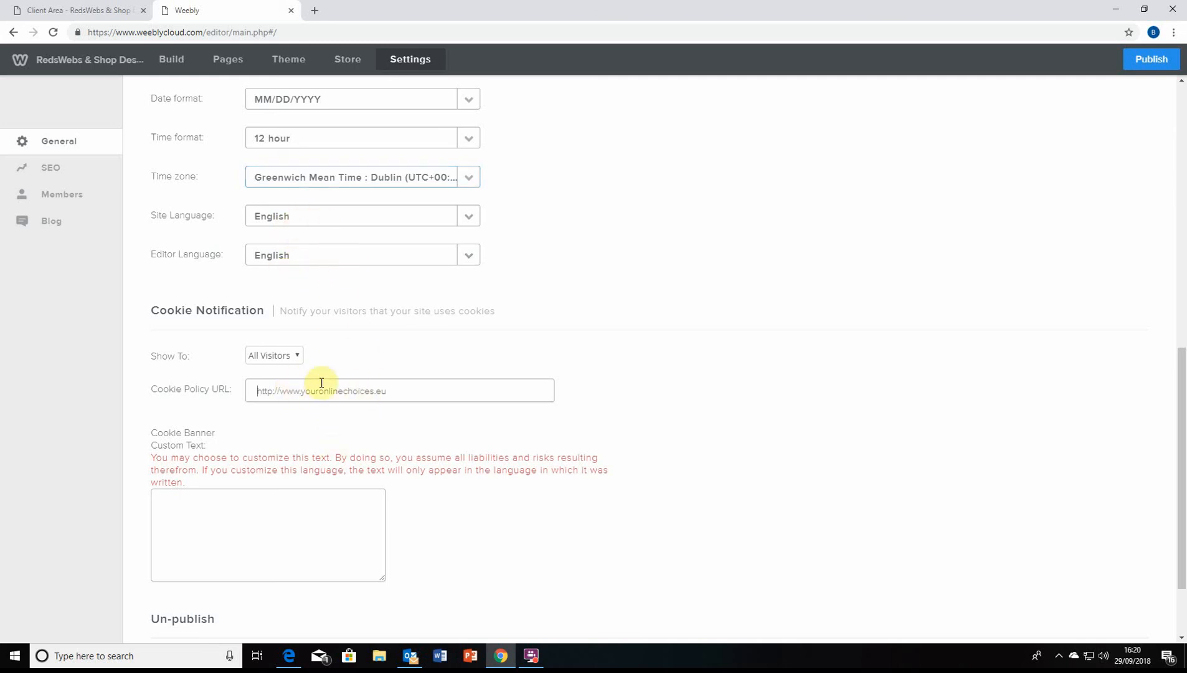
pyautogui.click(218, 387)
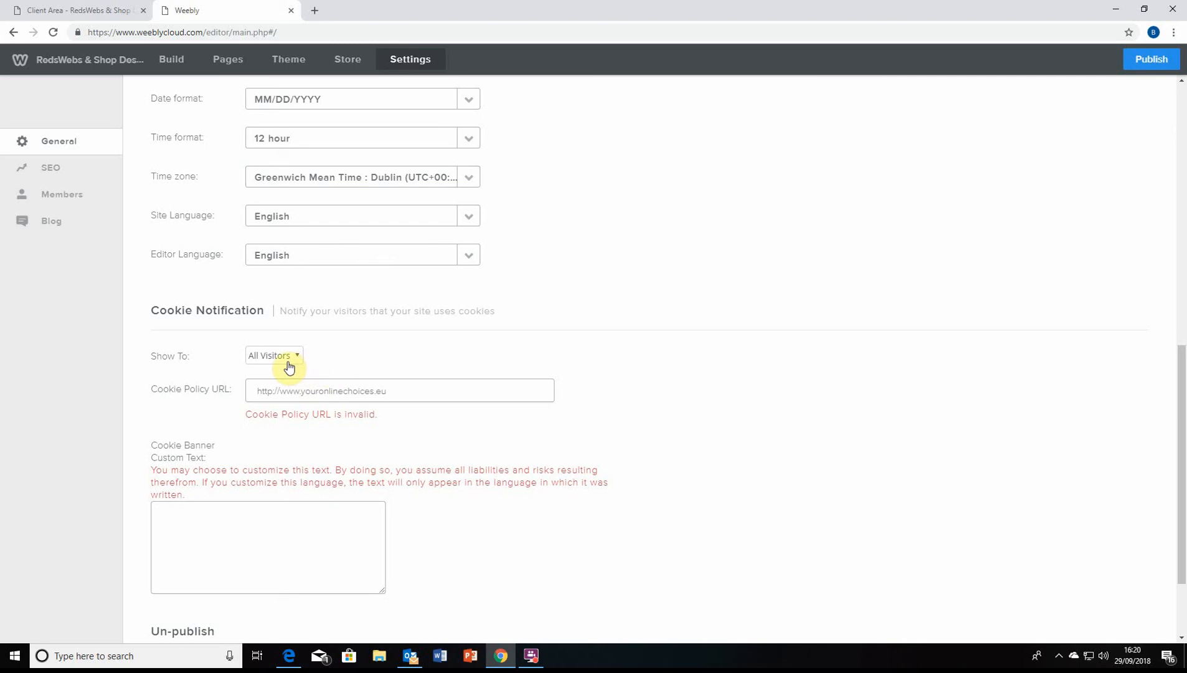
pyautogui.scroll(1, 239, 467)
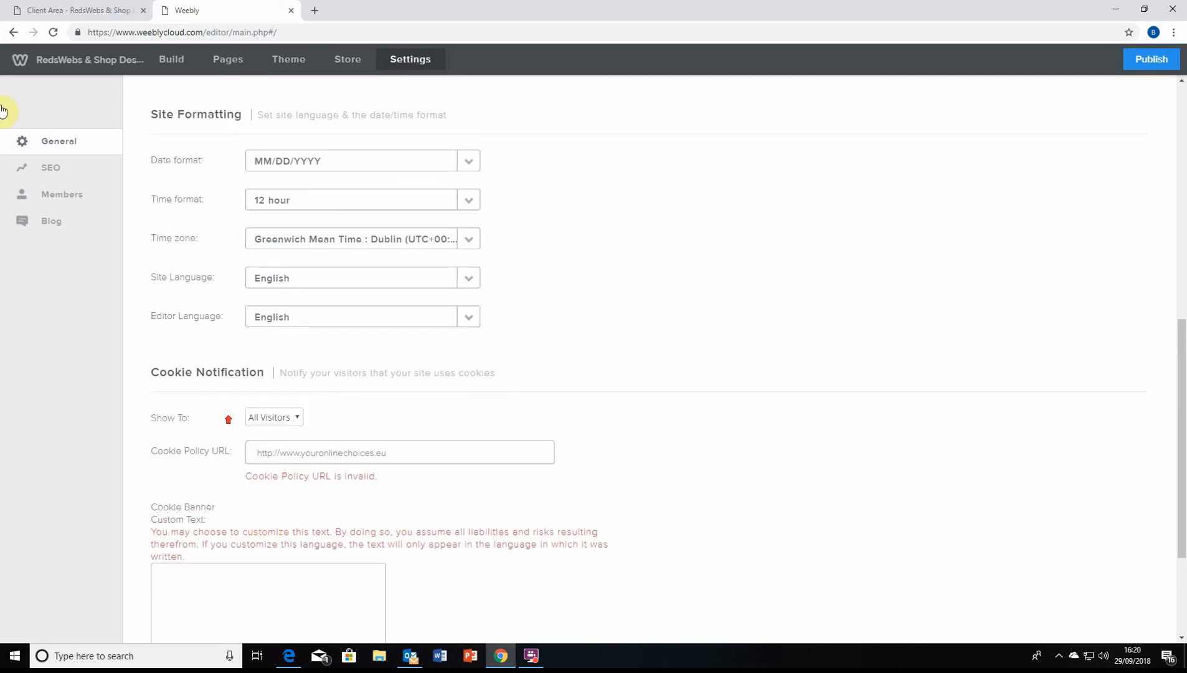
pyautogui.click(51, 177)
pyautogui.scroll(4, 319, 219)
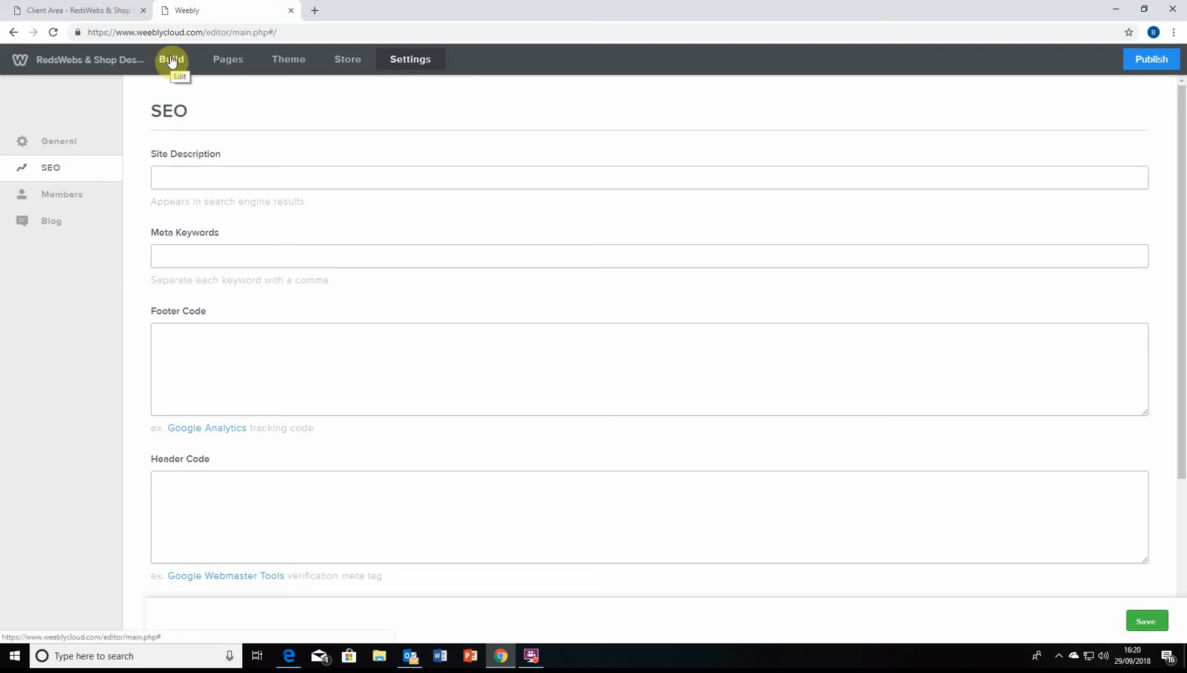
pyautogui.click(222, 182)
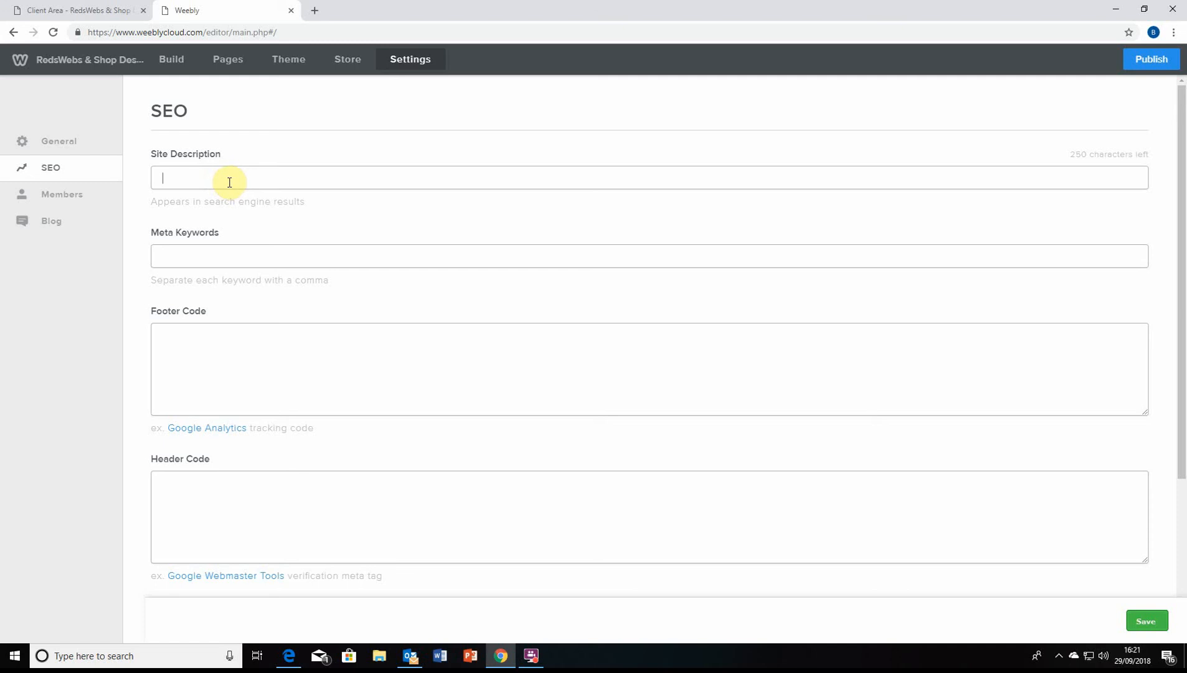
pyautogui.click(63, 143)
pyautogui.tripleClick(214, 215)
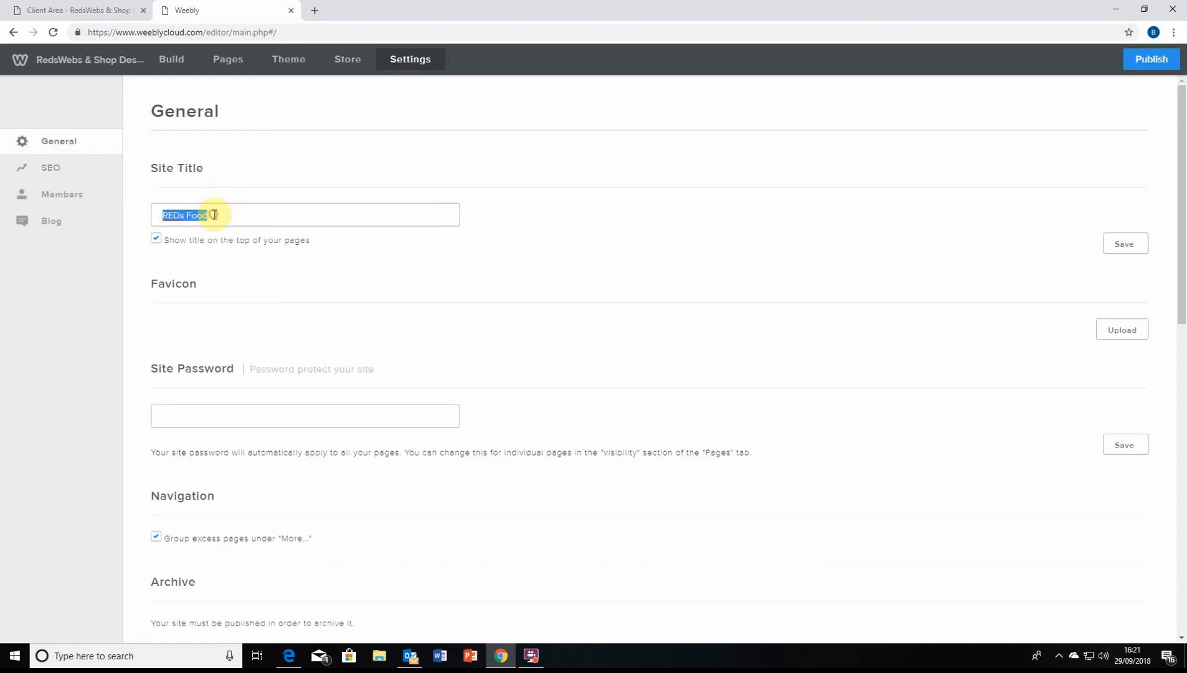
pyautogui.click(218, 214)
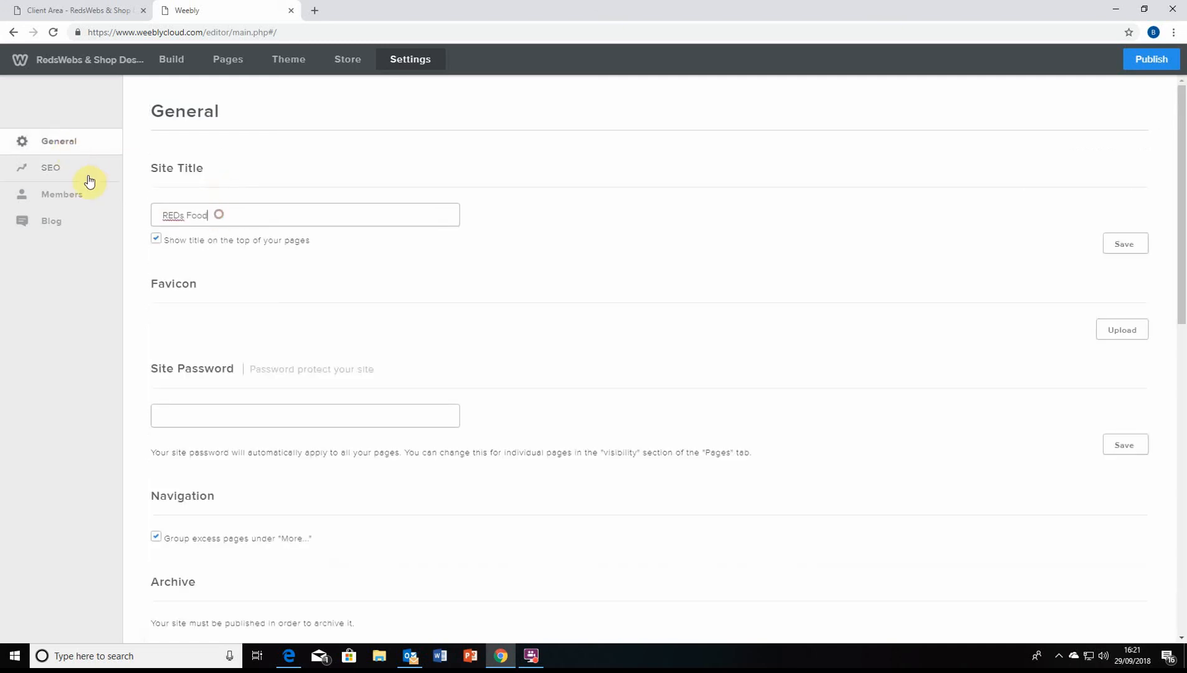
pyautogui.click(55, 169)
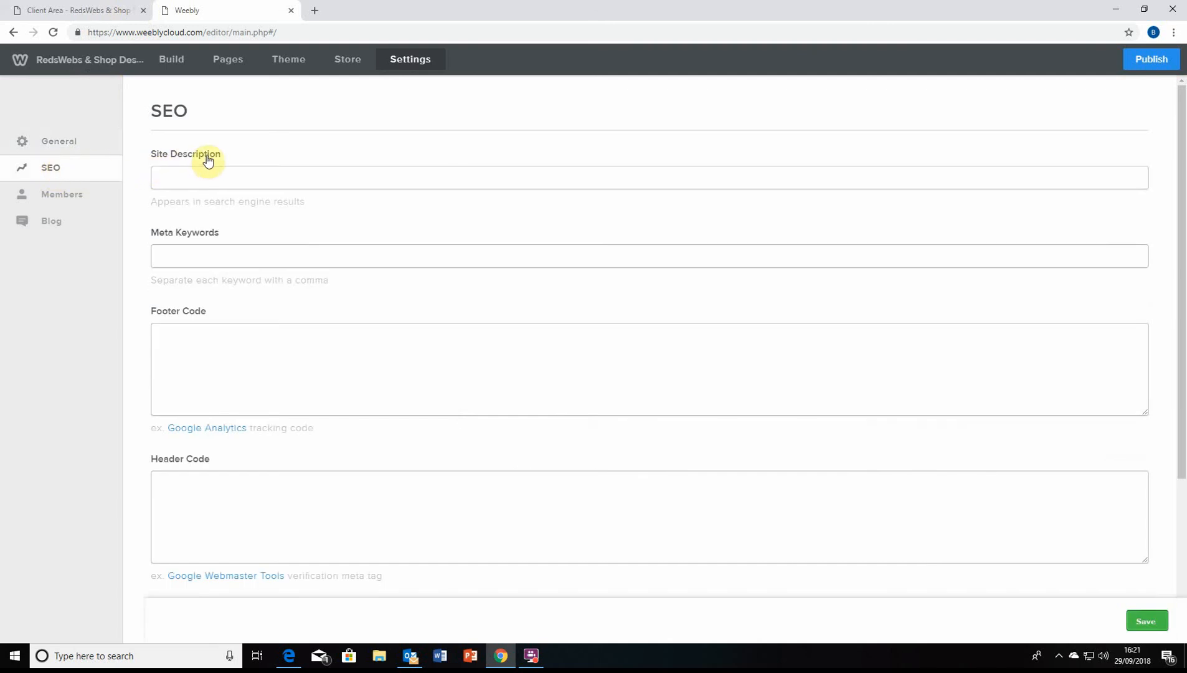
pyautogui.click(314, 10)
# Search Google for 'redwebs & shop design', then add 'gloucestershire' to the query
pyautogui.write('r')
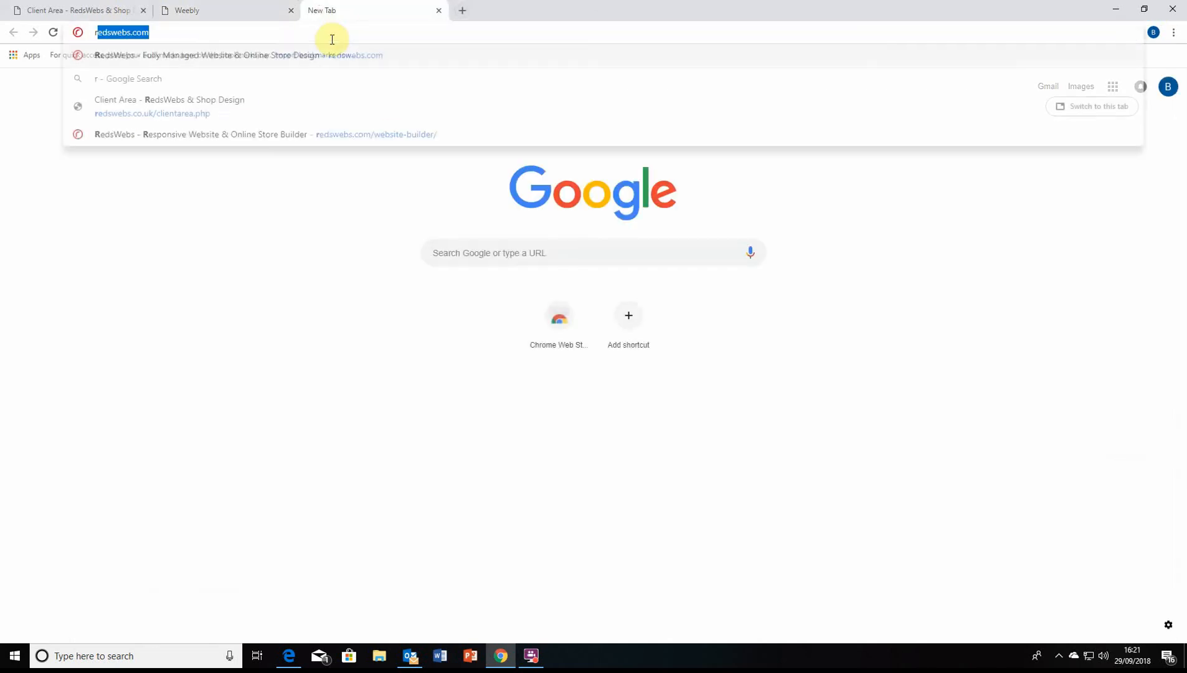
pyautogui.write('edwebs ')
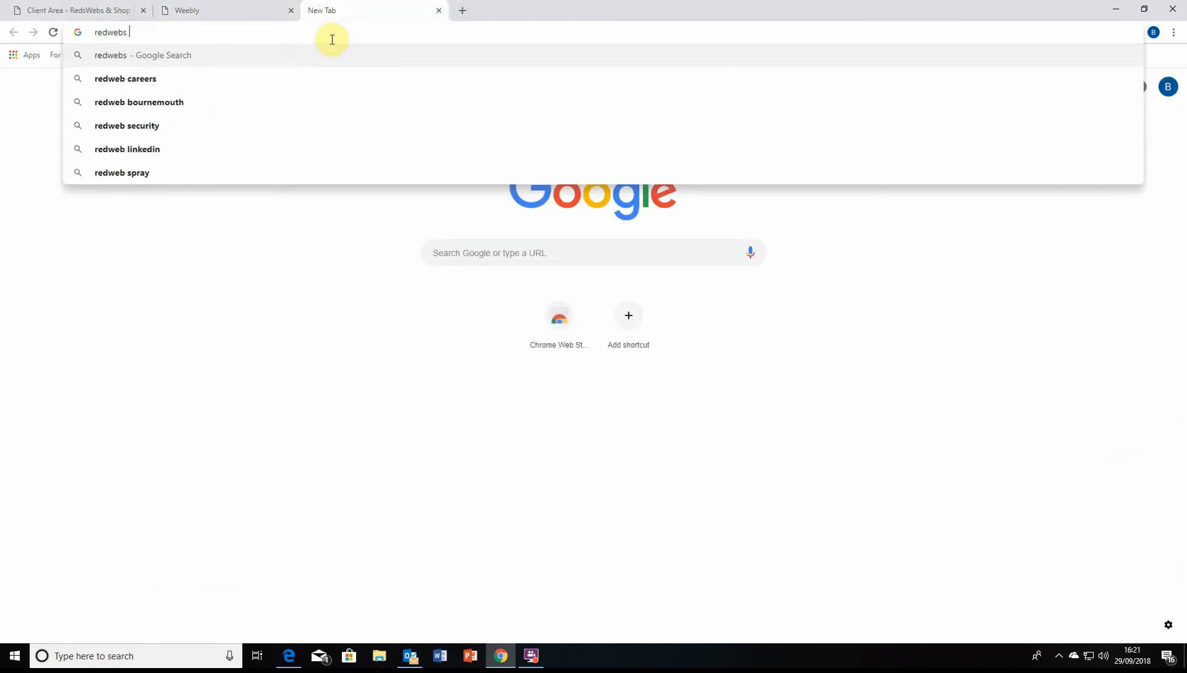
pyautogui.write('& shop des')
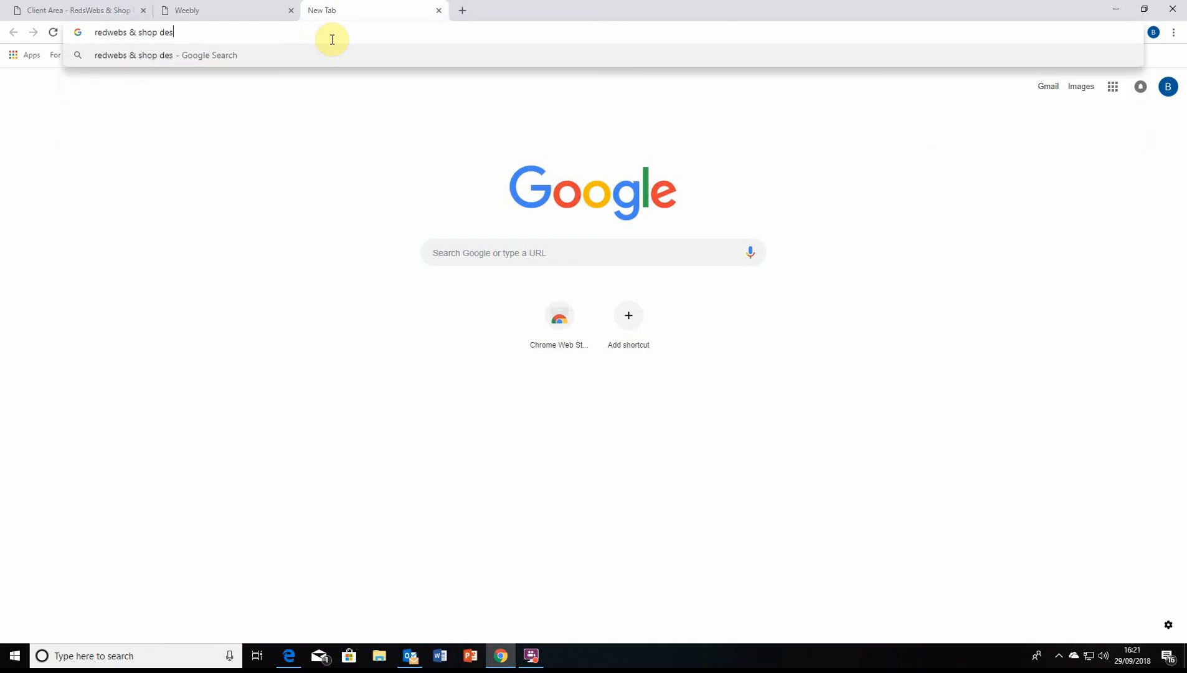
pyautogui.write('ign')
pyautogui.press('Return')
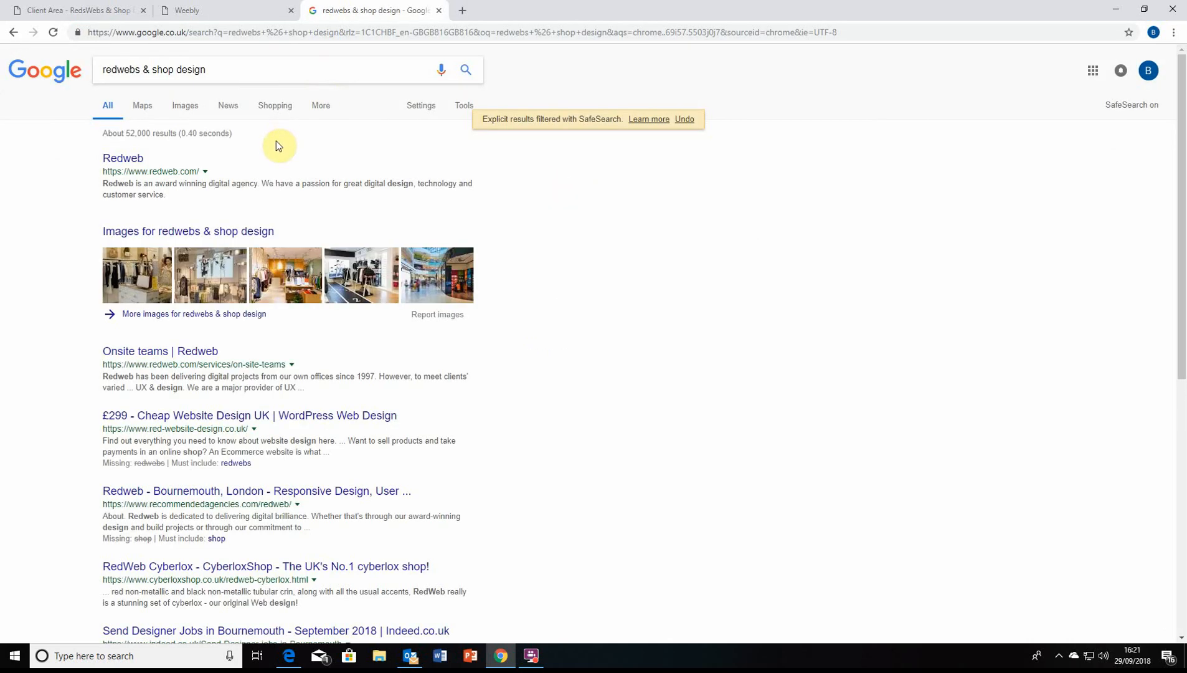
pyautogui.scroll(-4, 579, 199)
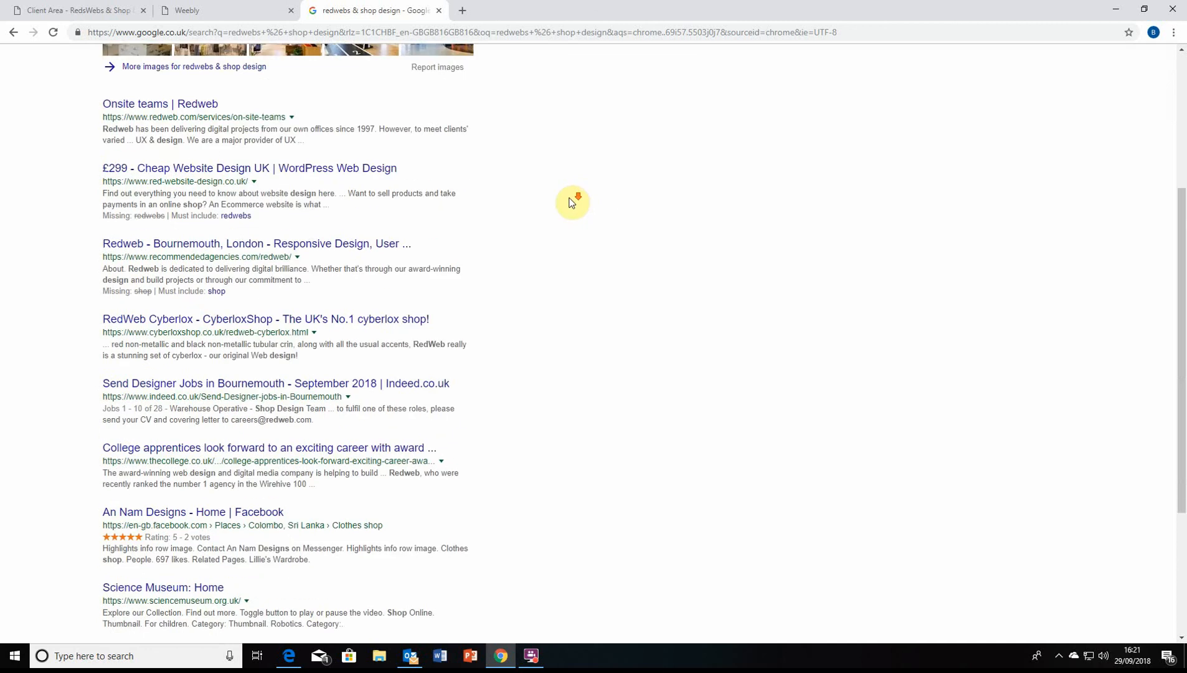
pyautogui.scroll(-2, 570, 203)
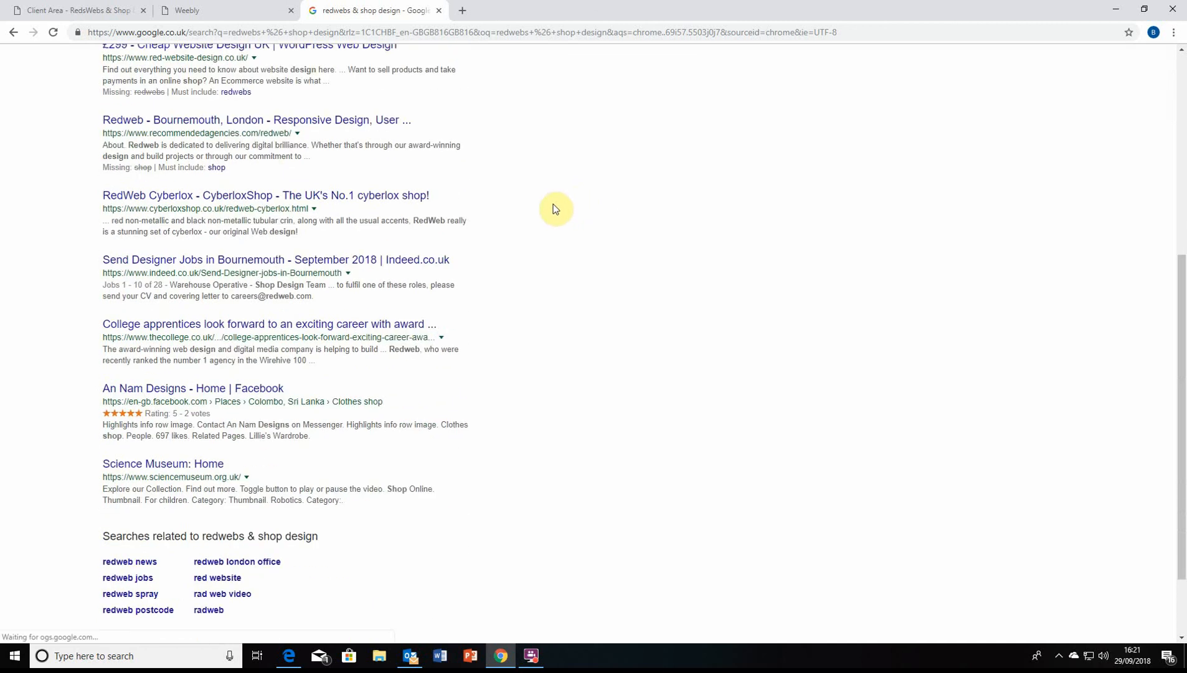
pyautogui.scroll(6, 556, 209)
pyautogui.click(313, 69)
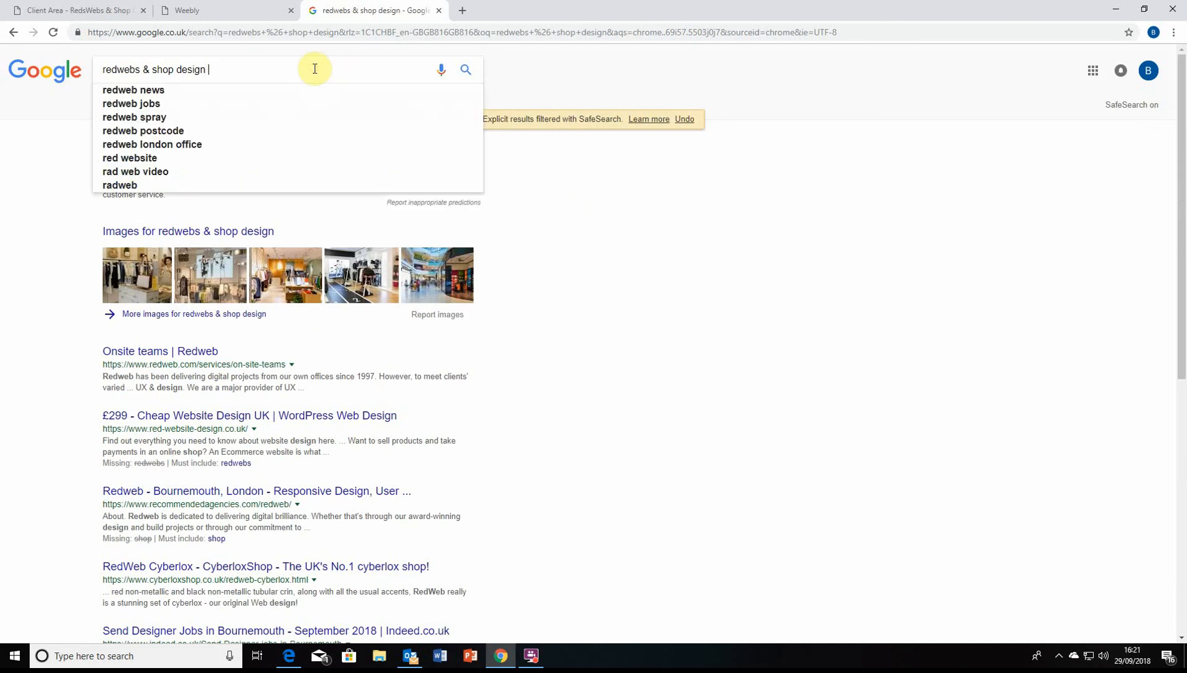
pyautogui.write('gloucest')
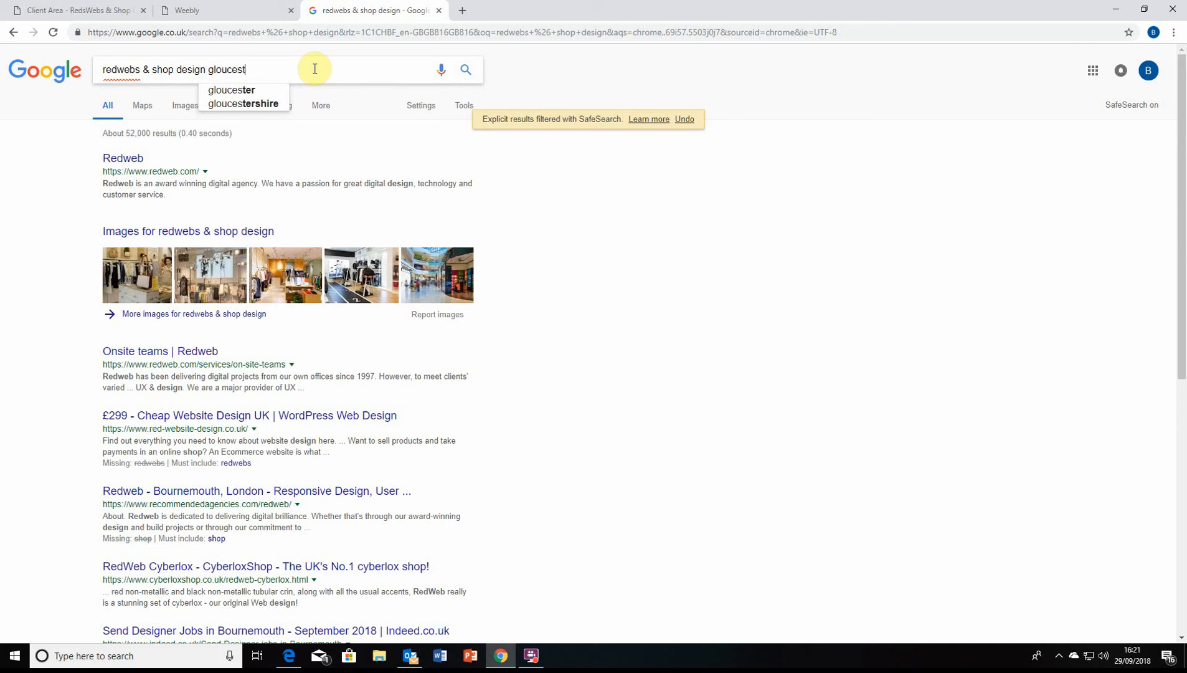
pyautogui.write('ershire')
pyautogui.press('Return')
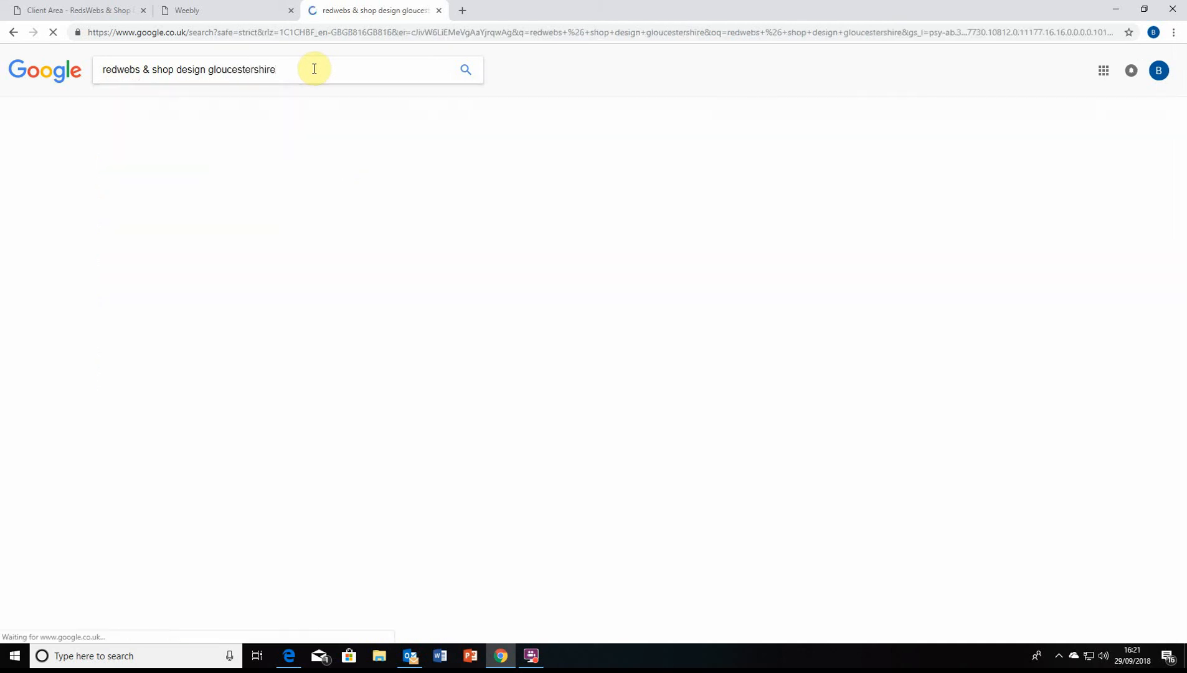
# Correct the query spelling to 'redswebs', rerun it and scroll the results
pyautogui.click(115, 68)
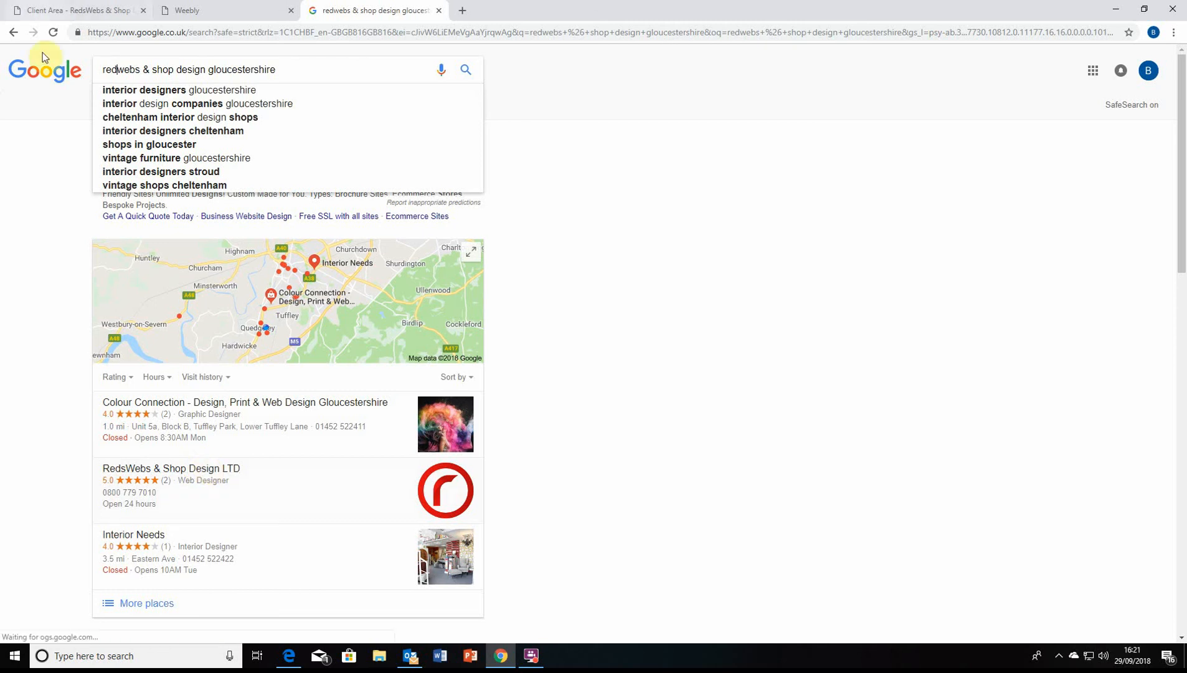
pyautogui.click(119, 69)
pyautogui.write('a')
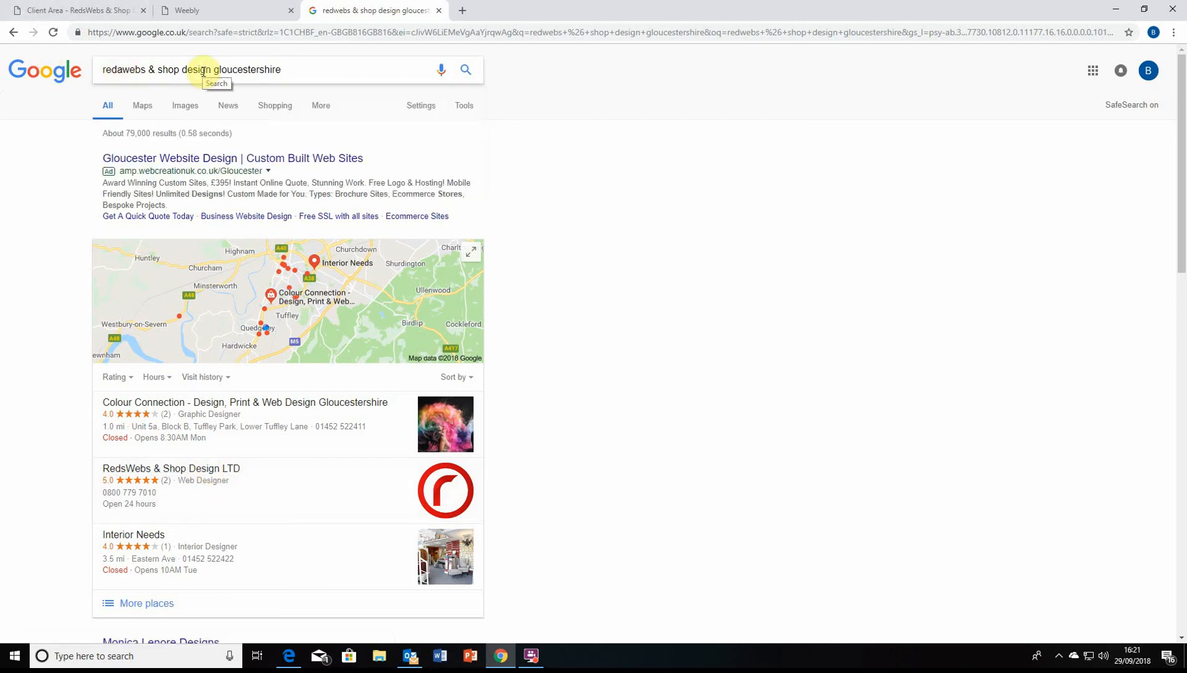
pyautogui.press('BackSpace')
pyautogui.write('s')
pyautogui.press('Return')
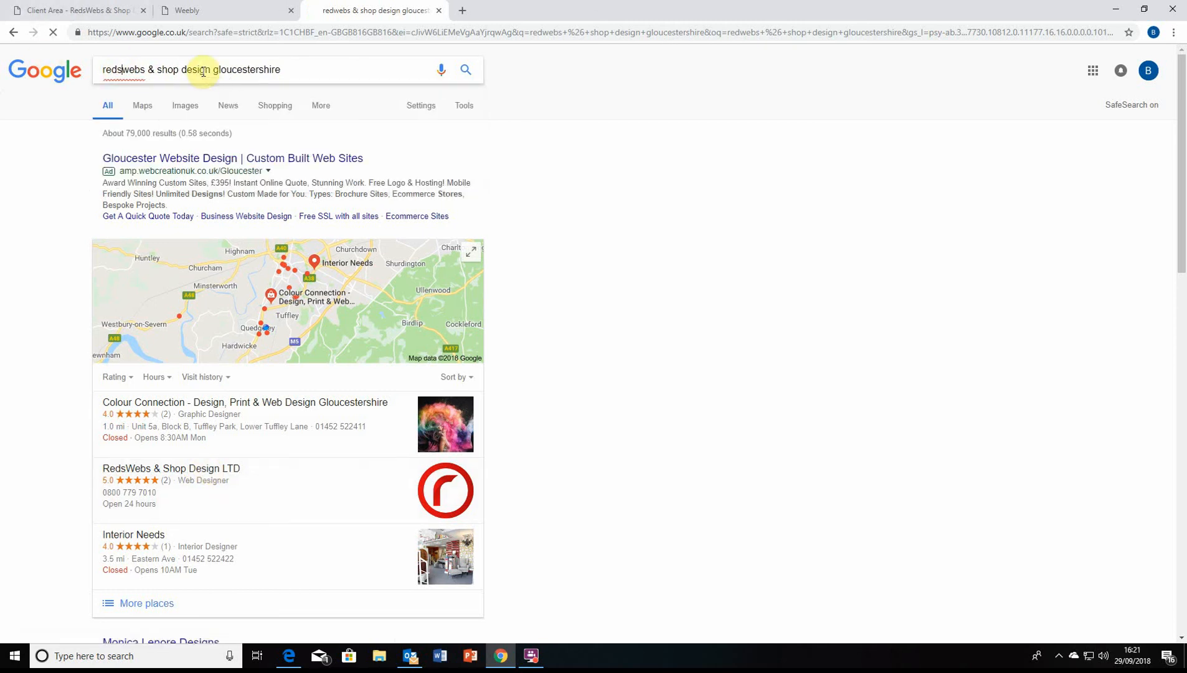
pyautogui.scroll(-1, 242, 79)
pyautogui.scroll(-2, 241, 79)
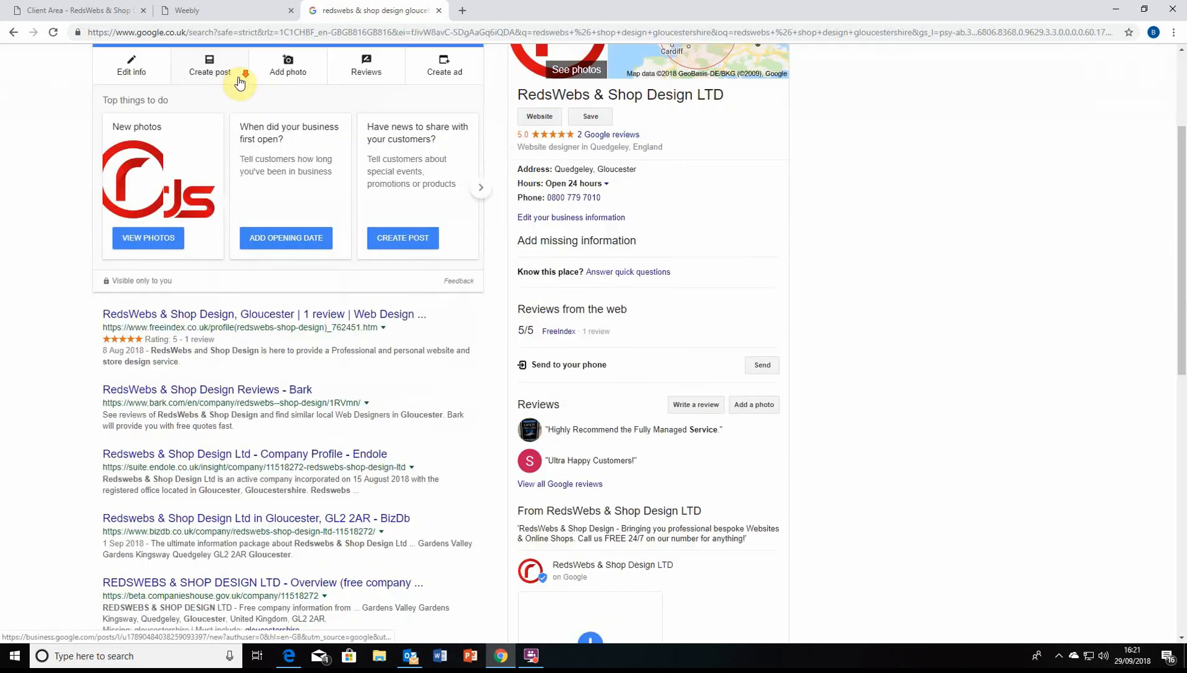
pyautogui.scroll(-4, 144, 432)
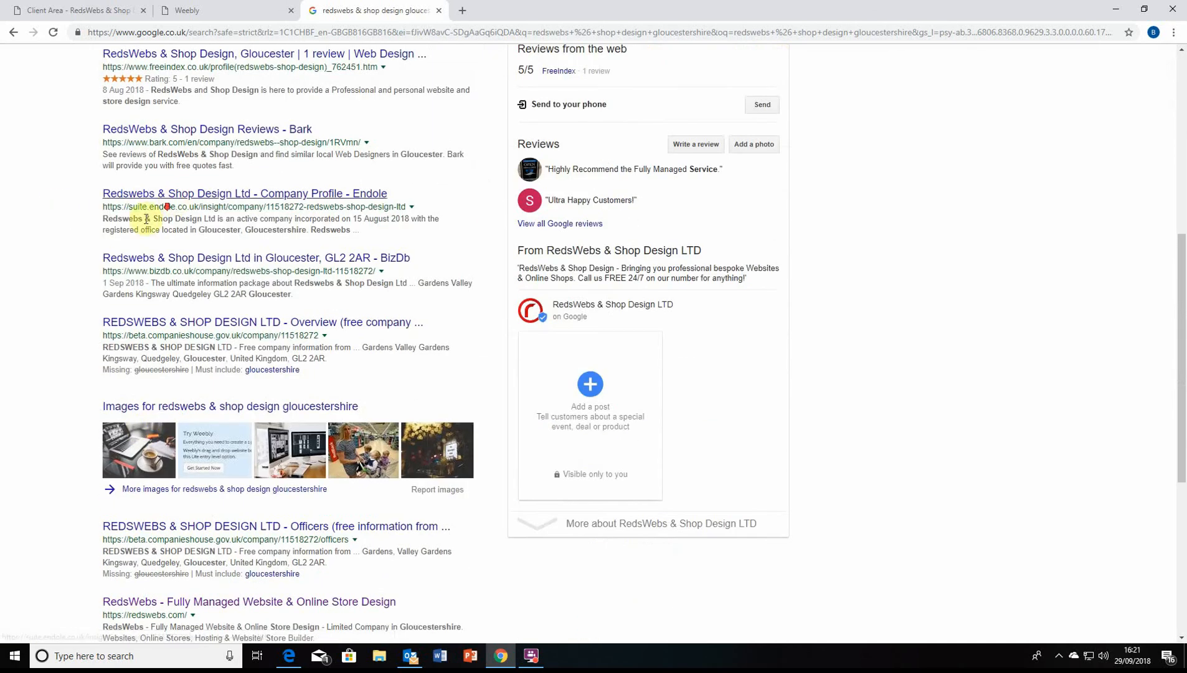
pyautogui.scroll(-2, 125, 206)
pyautogui.scroll(-2, 50, 200)
pyautogui.scroll(-1, 50, 200)
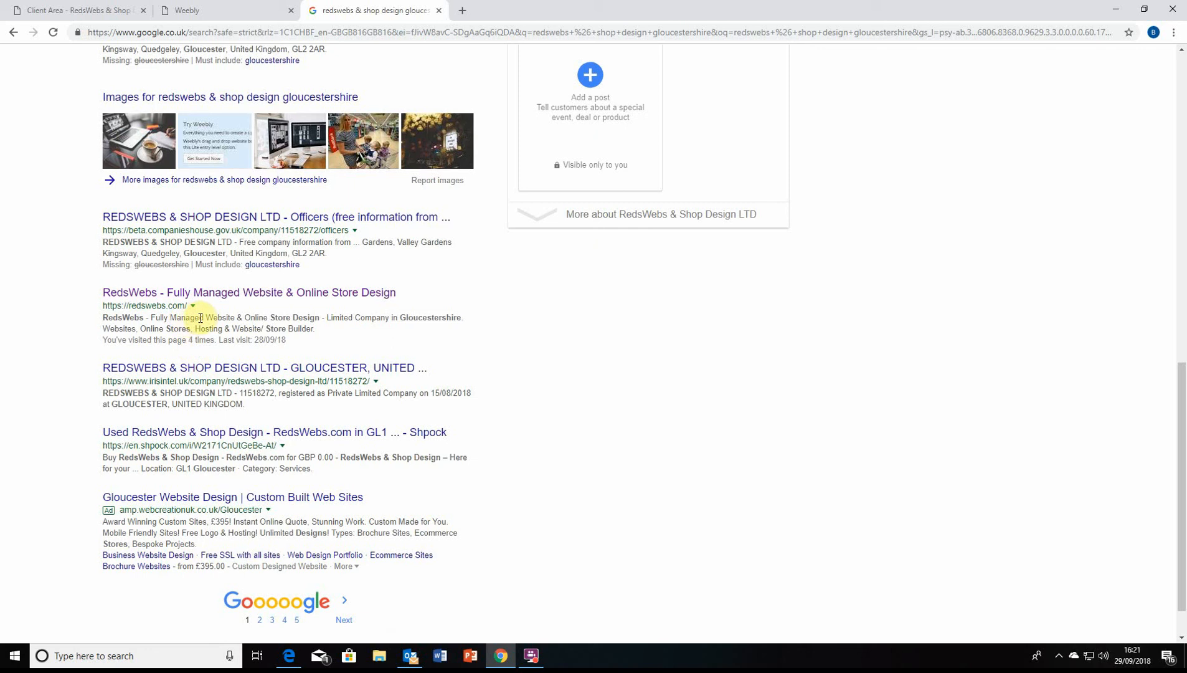
# Compare the empty Site Description field with the RedsWebs result's description in Google
pyautogui.click(42, 10)
pyautogui.click(302, 6)
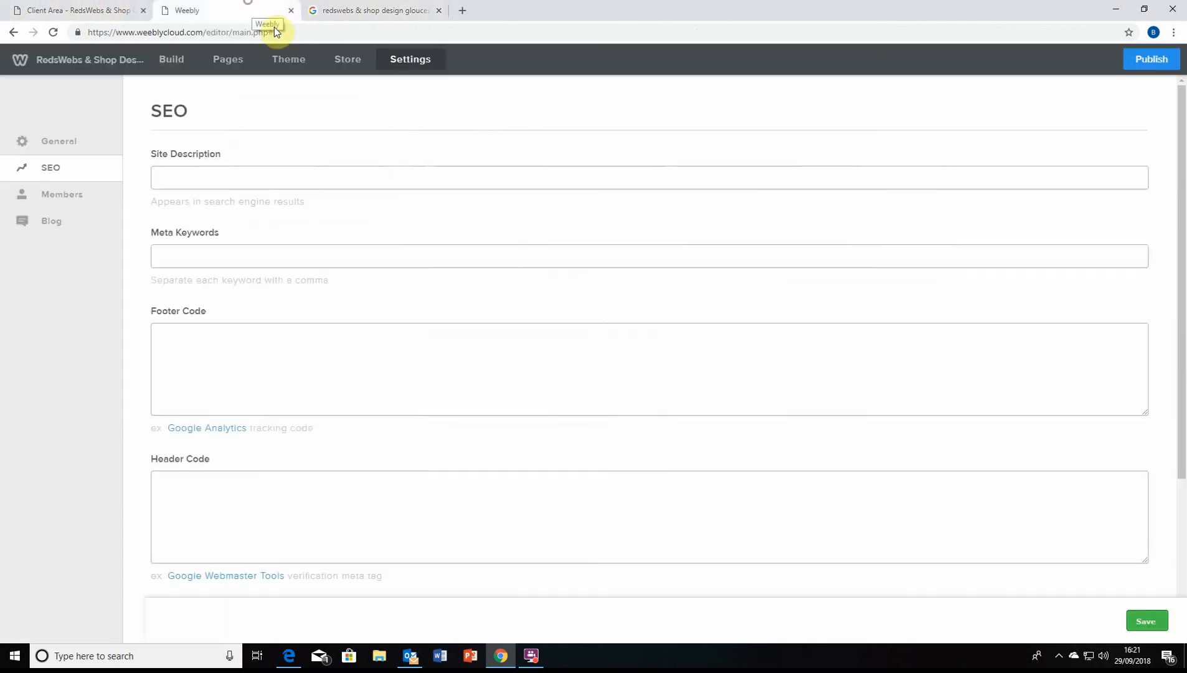
pyautogui.click(208, 178)
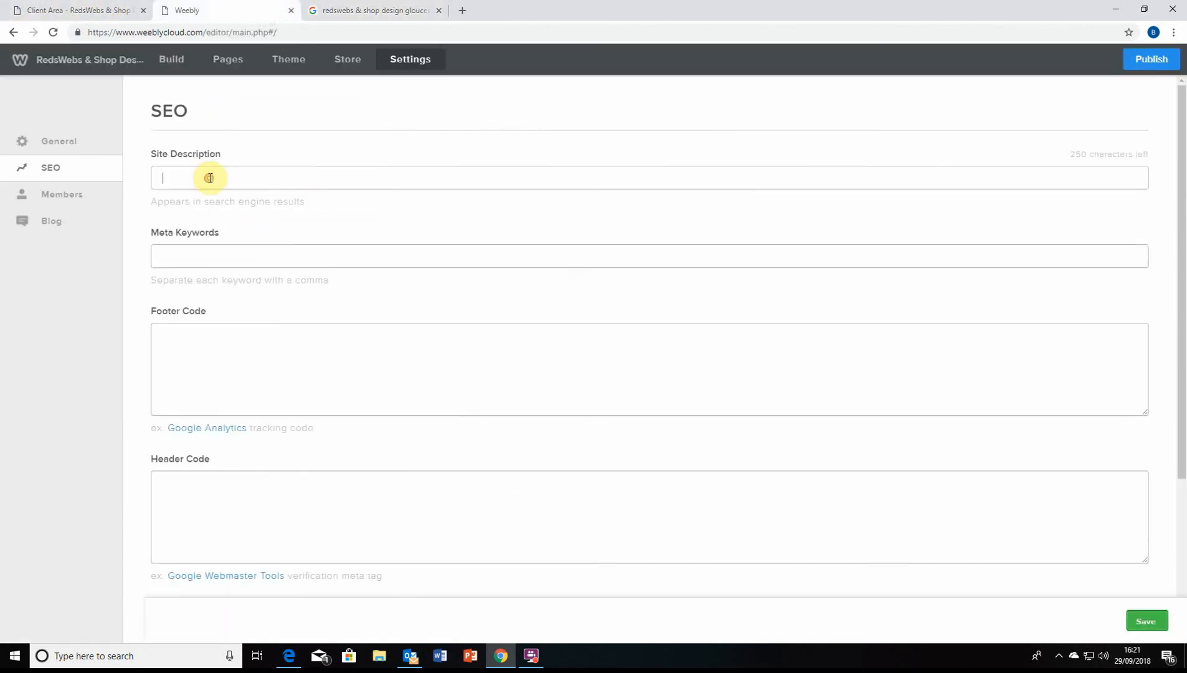
pyautogui.click(330, 10)
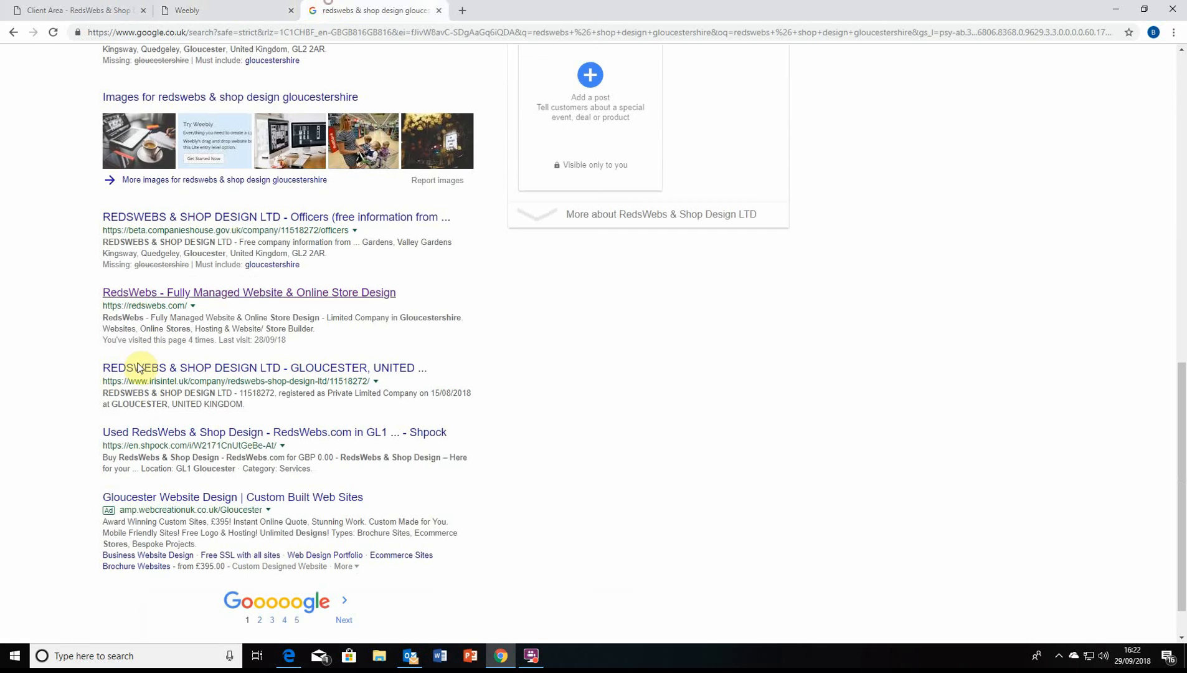
pyautogui.tripleClick(173, 328)
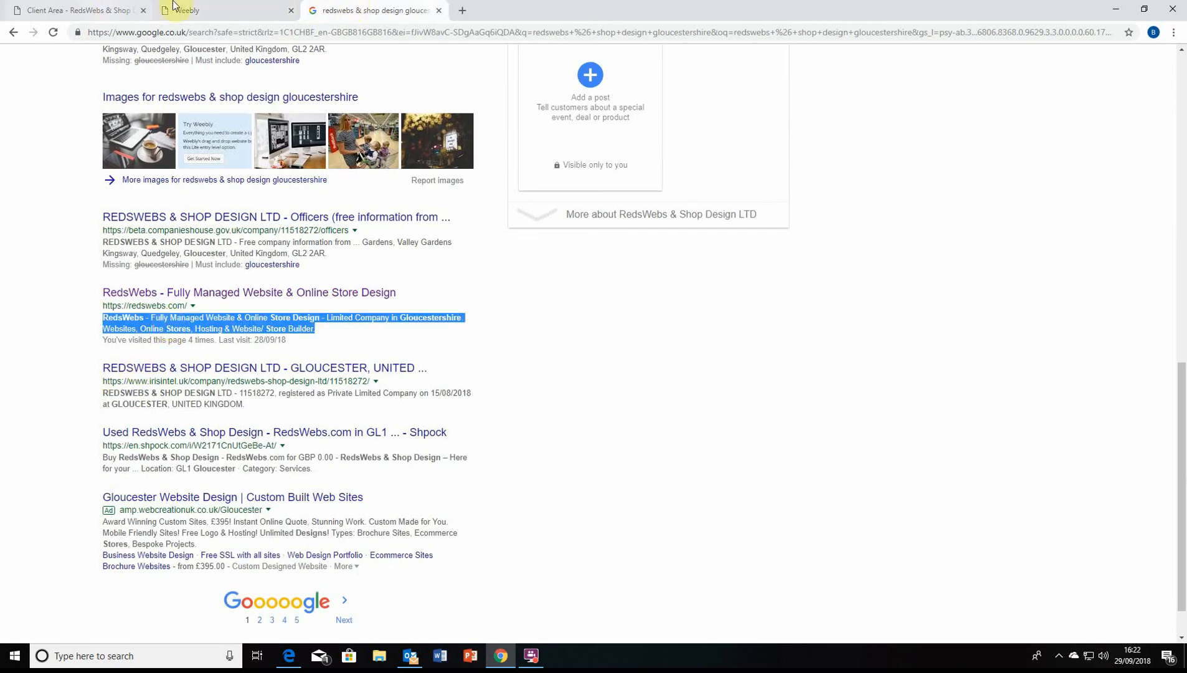
pyautogui.click(221, 10)
# Look over the Footer Code, Header Code and 301 Redirects sections, then go to Members settings
pyautogui.click(281, 367)
pyautogui.scroll(-1, 276, 360)
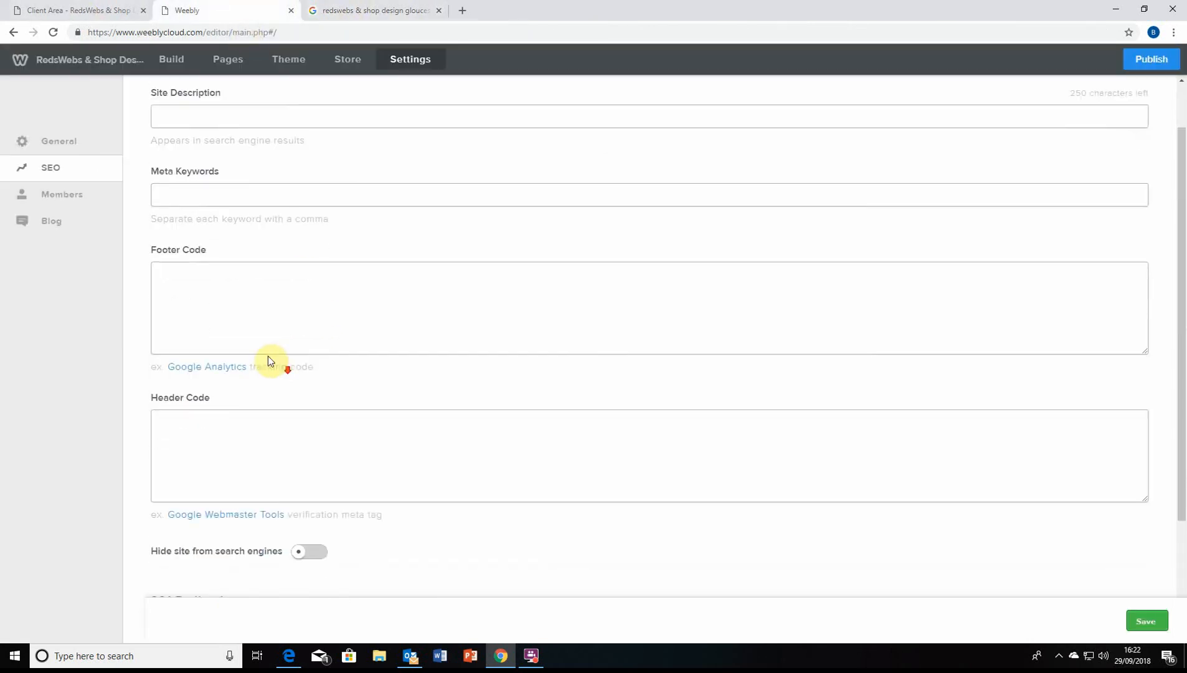
pyautogui.click(230, 447)
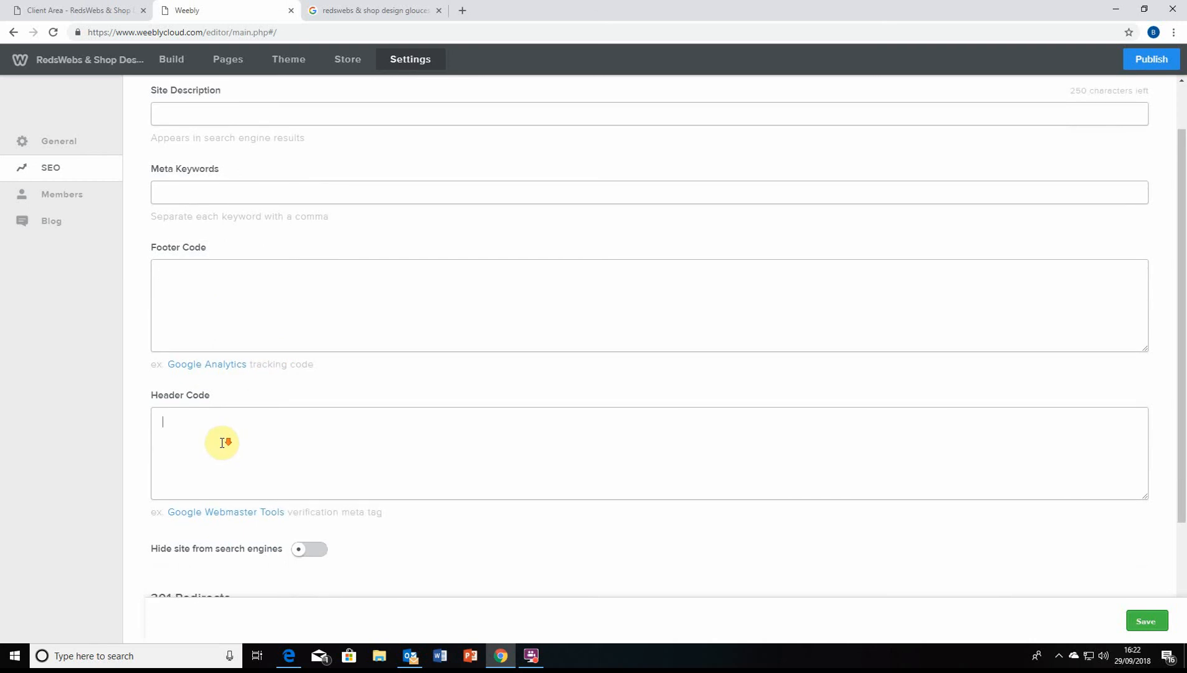
pyautogui.scroll(-3, 236, 439)
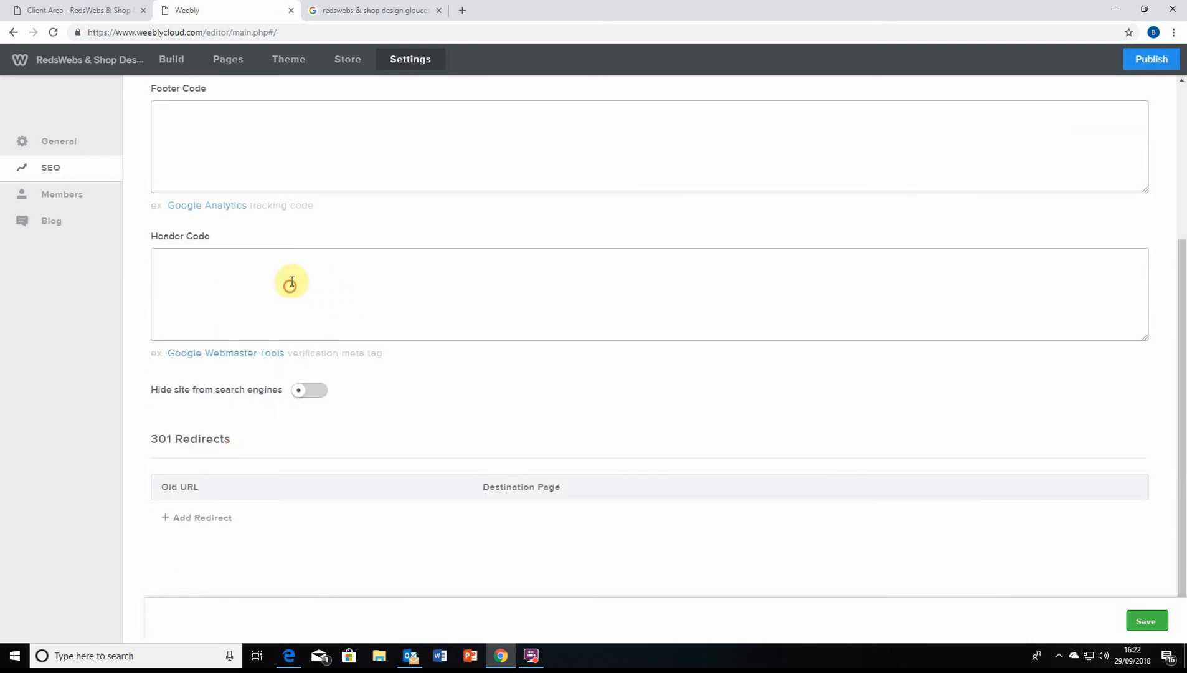
pyautogui.scroll(1, 207, 278)
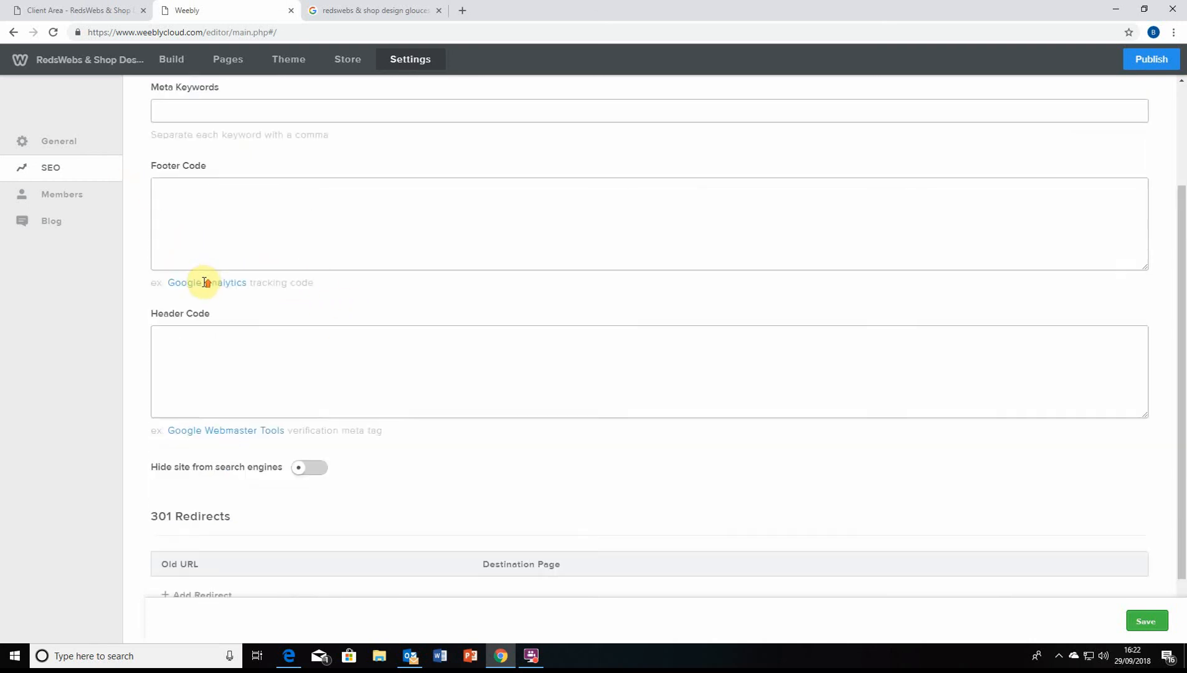
pyautogui.scroll(-1, 249, 418)
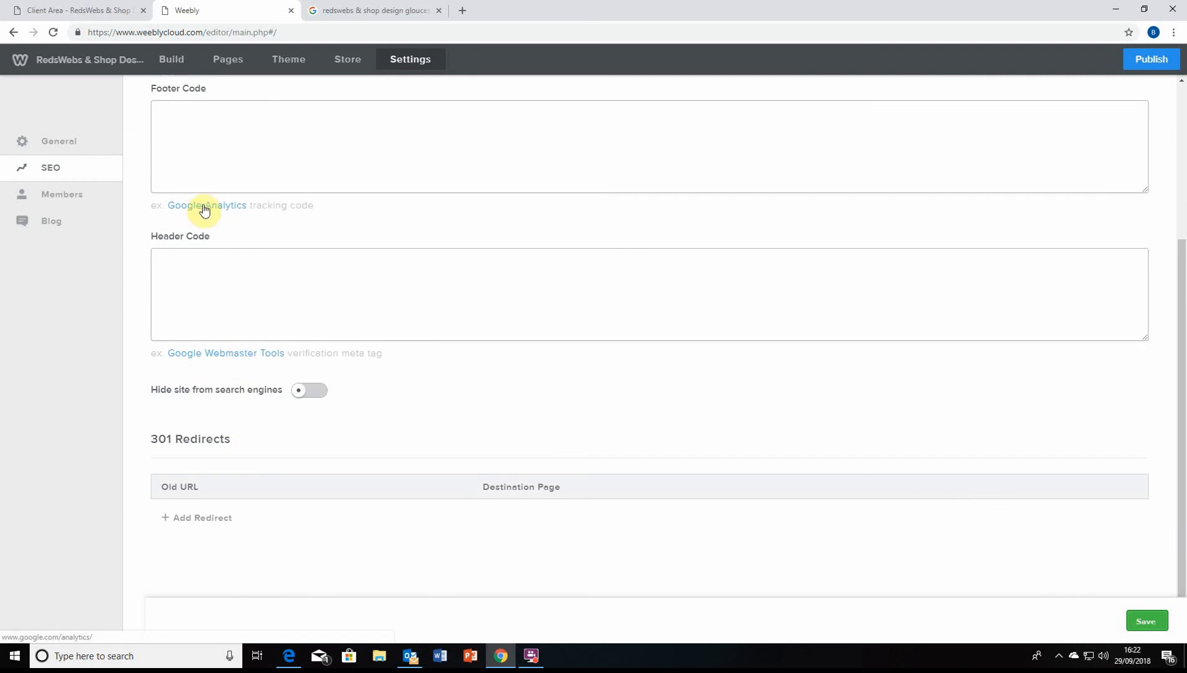
pyautogui.scroll(1, 271, 153)
pyautogui.scroll(1, 271, 152)
pyautogui.click(258, 199)
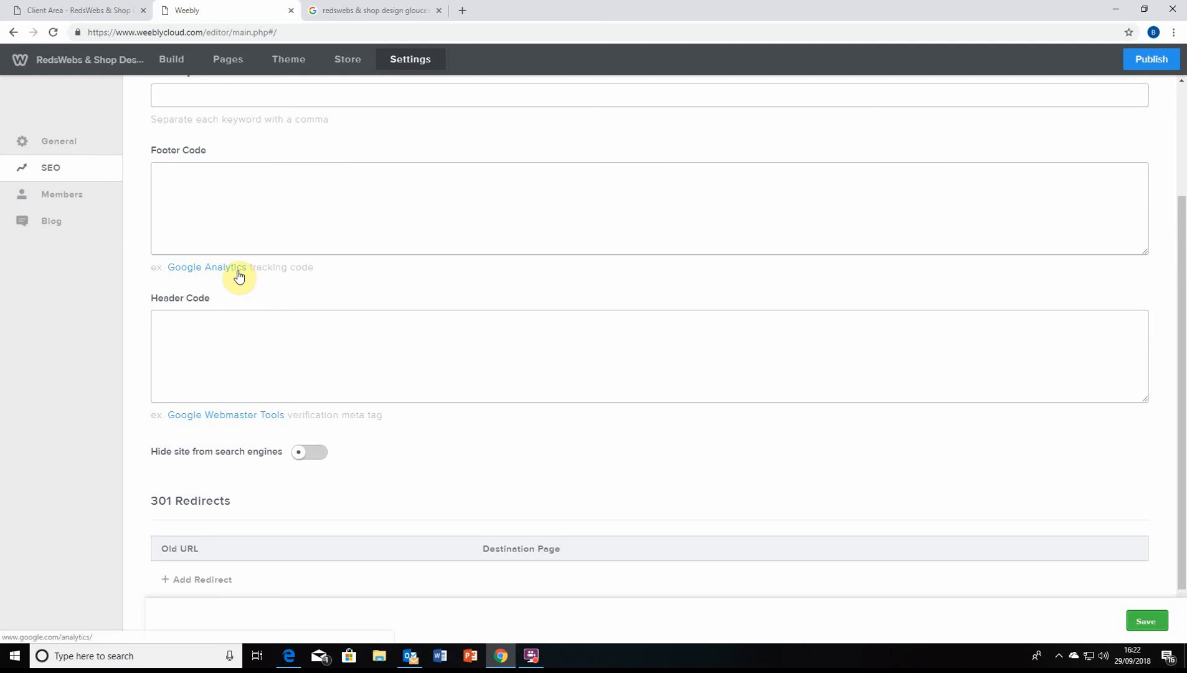
pyautogui.scroll(-1, 262, 293)
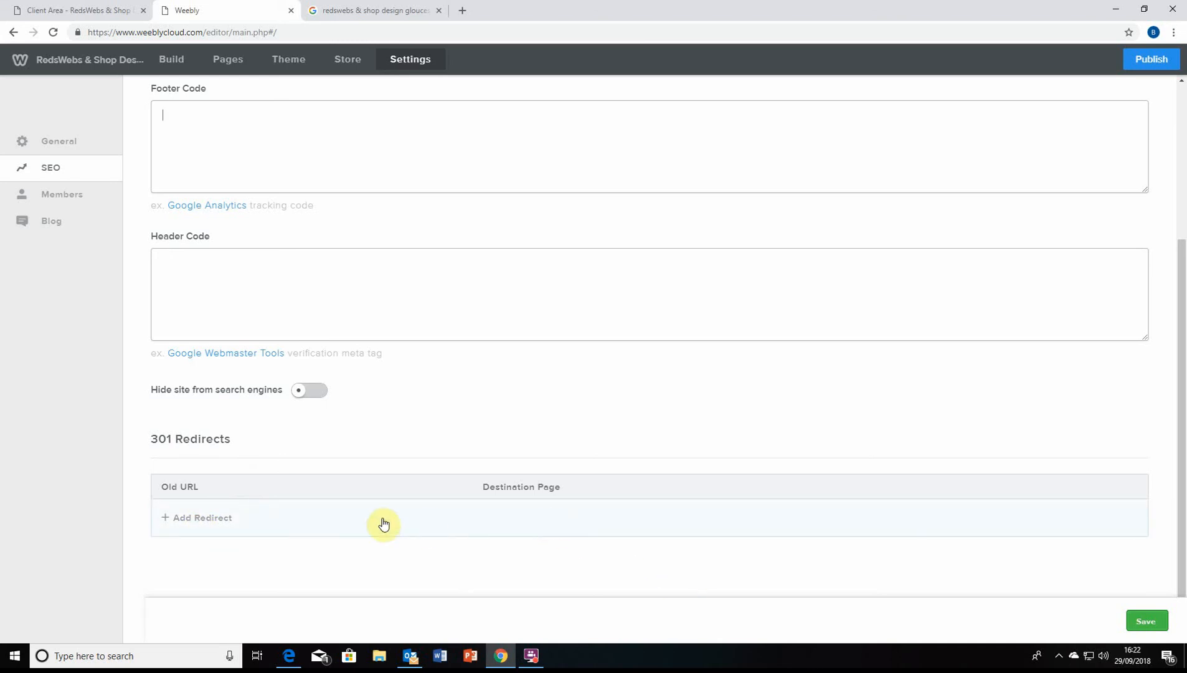
pyautogui.click(42, 195)
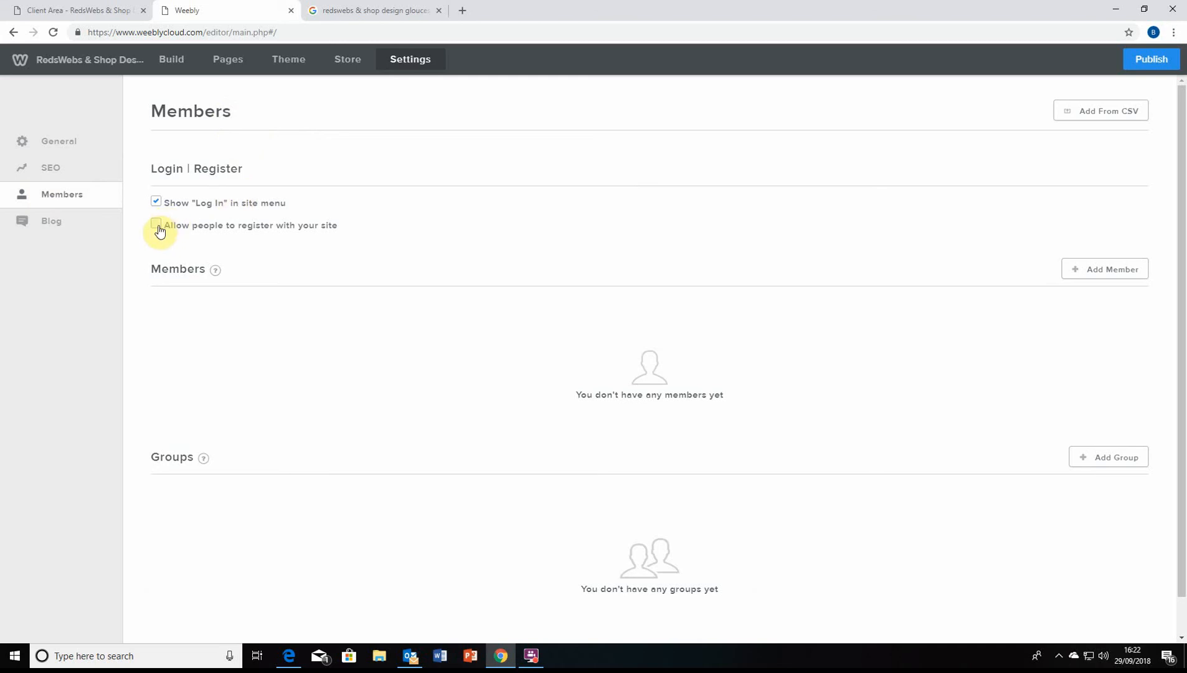
# Review the 'Allow people to register' option, then move on to the Blog settings
pyautogui.moveTo(158, 232)
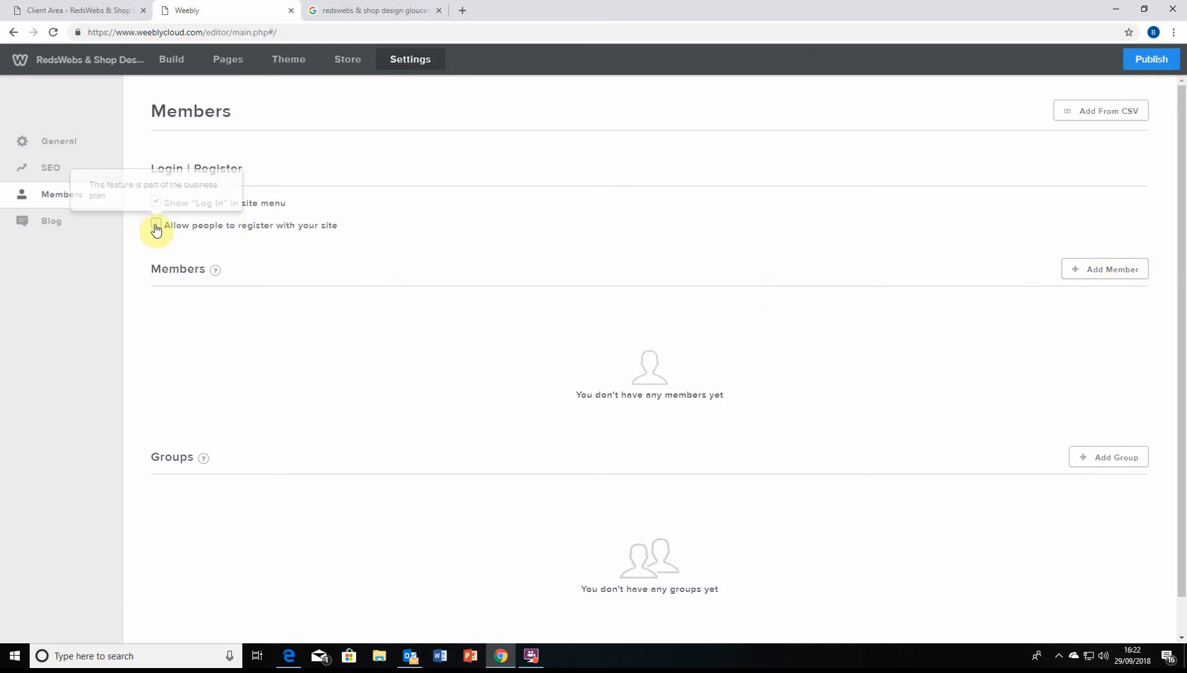
pyautogui.scroll(-1, 438, 242)
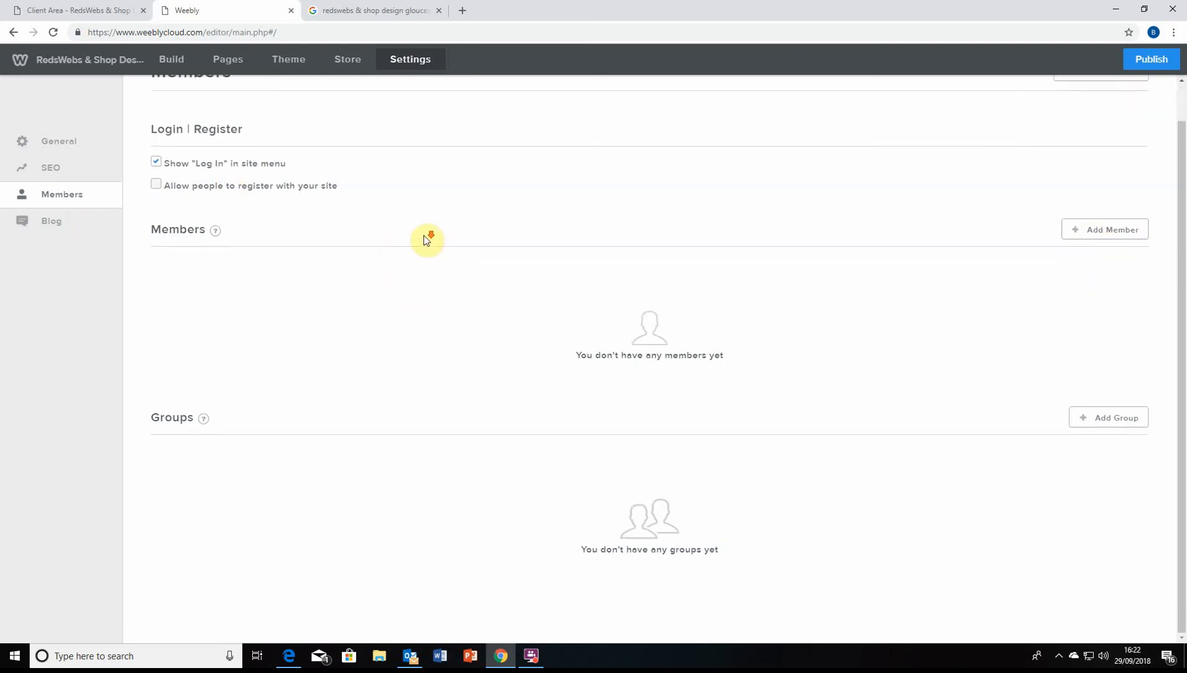
pyautogui.scroll(1, 430, 236)
pyautogui.click(53, 222)
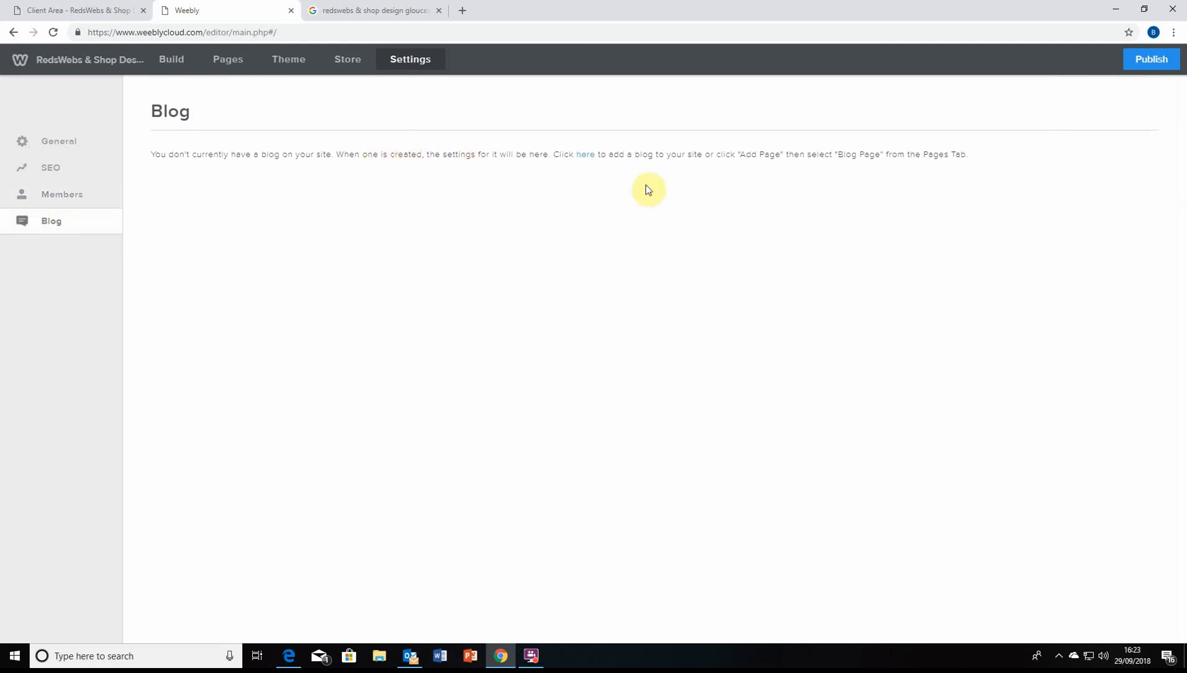
# Follow the 'here' link to Pages, view and close the page types, and return to Build
pyautogui.click(586, 161)
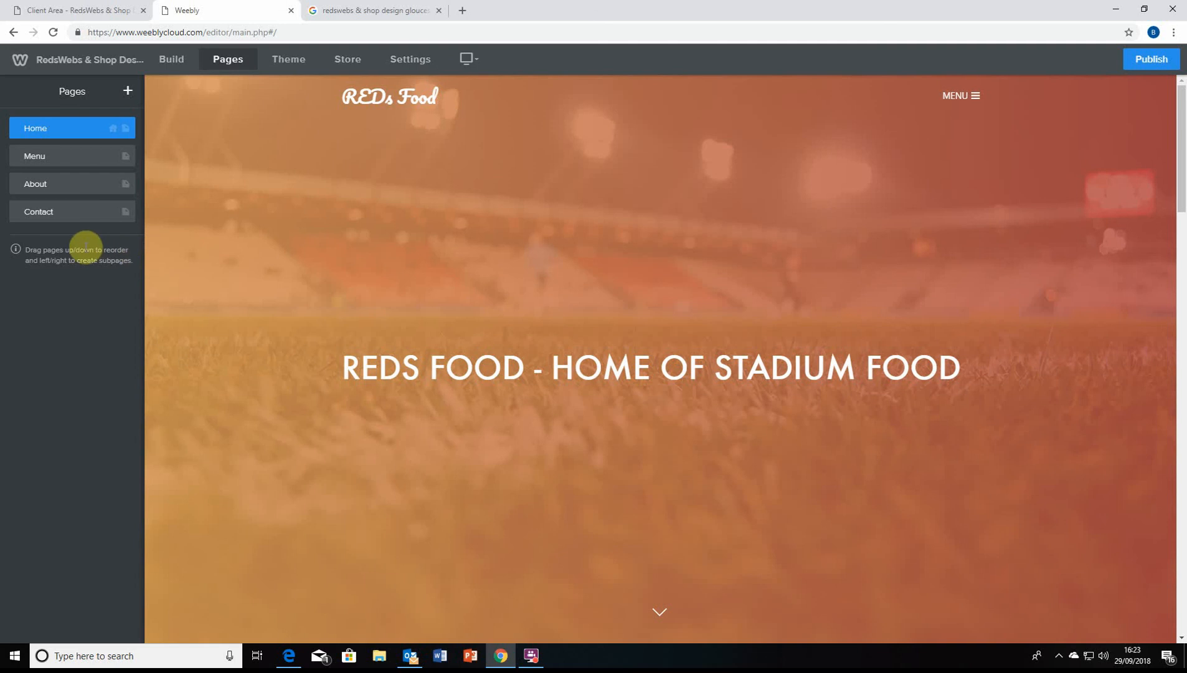
pyautogui.click(124, 93)
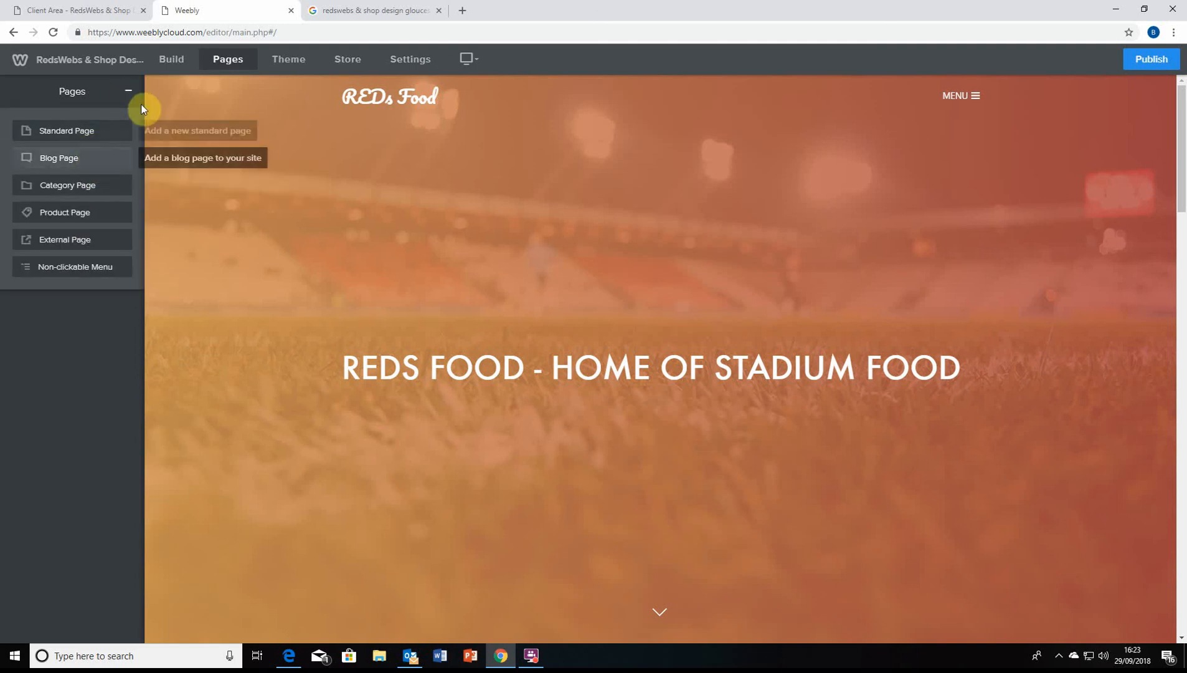
pyautogui.click(128, 93)
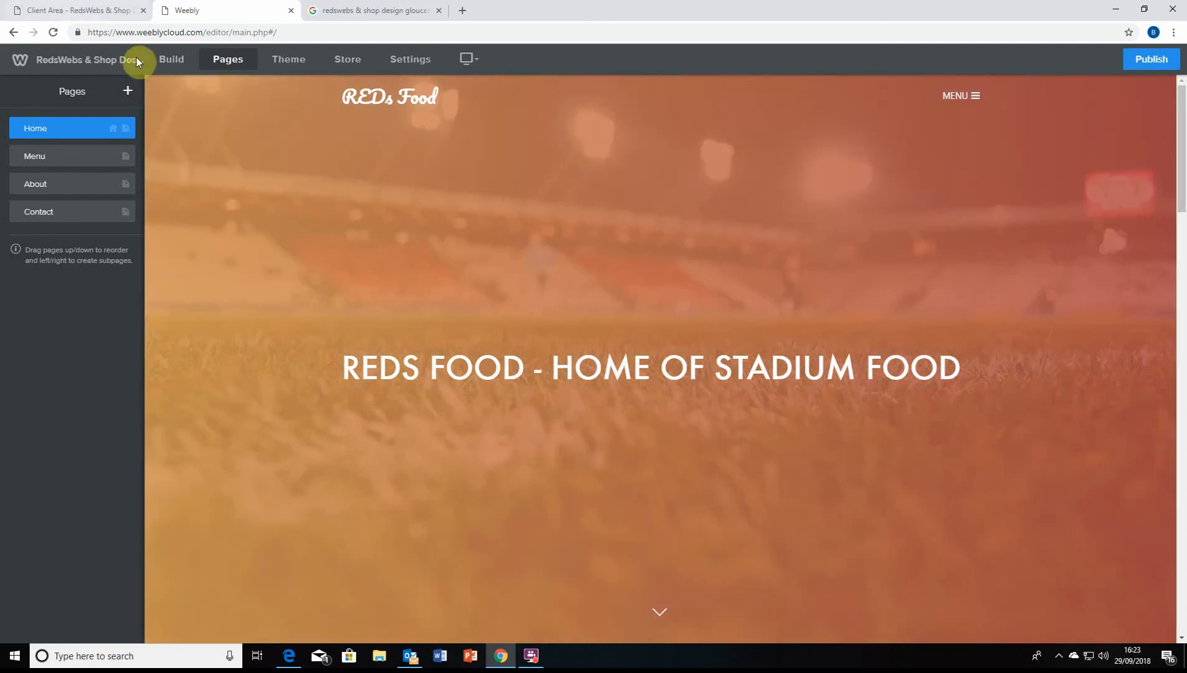
pyautogui.click(181, 63)
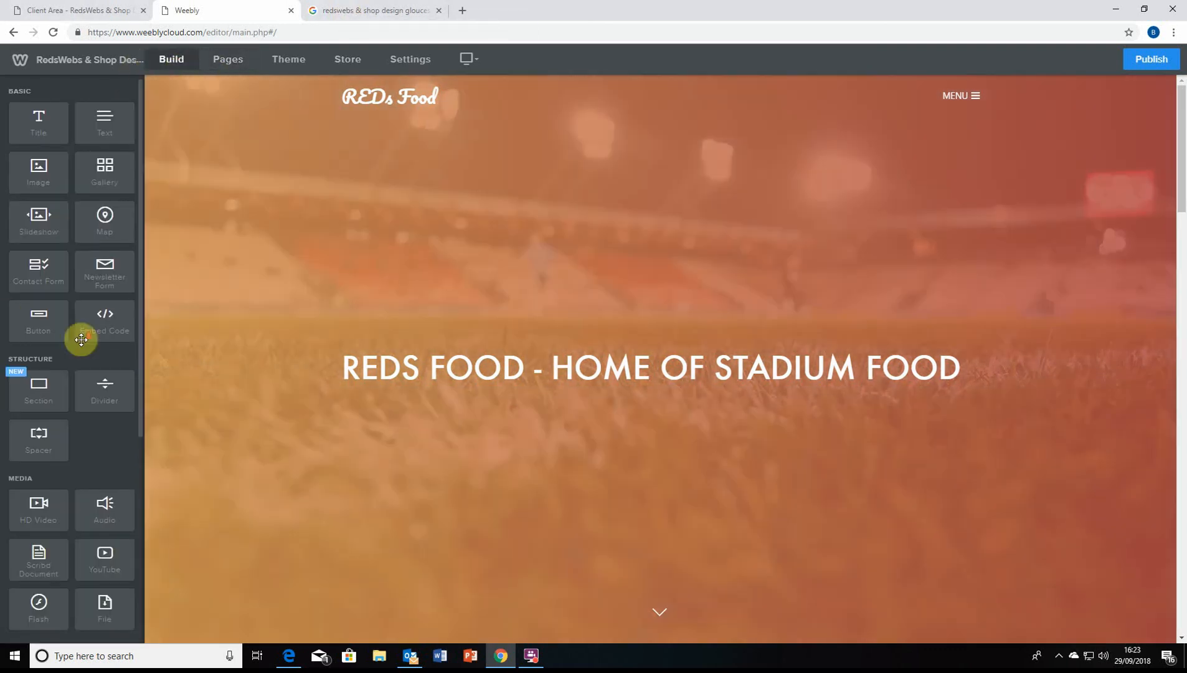
pyautogui.scroll(-4, 82, 338)
pyautogui.scroll(4, 100, 335)
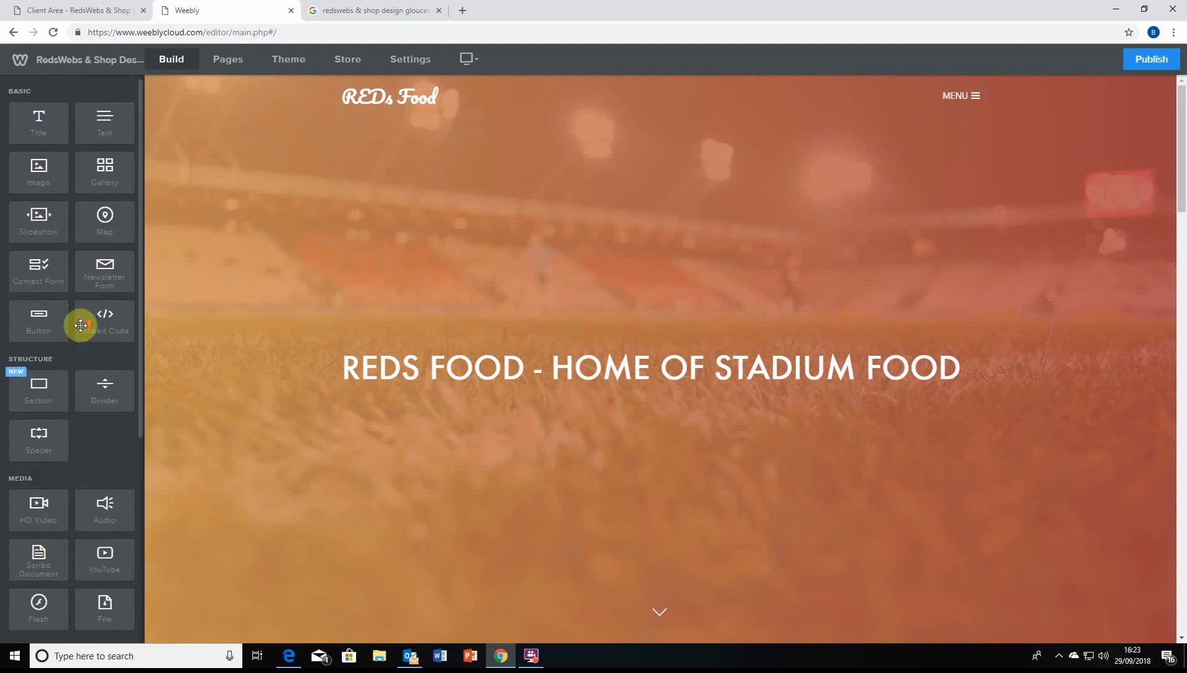